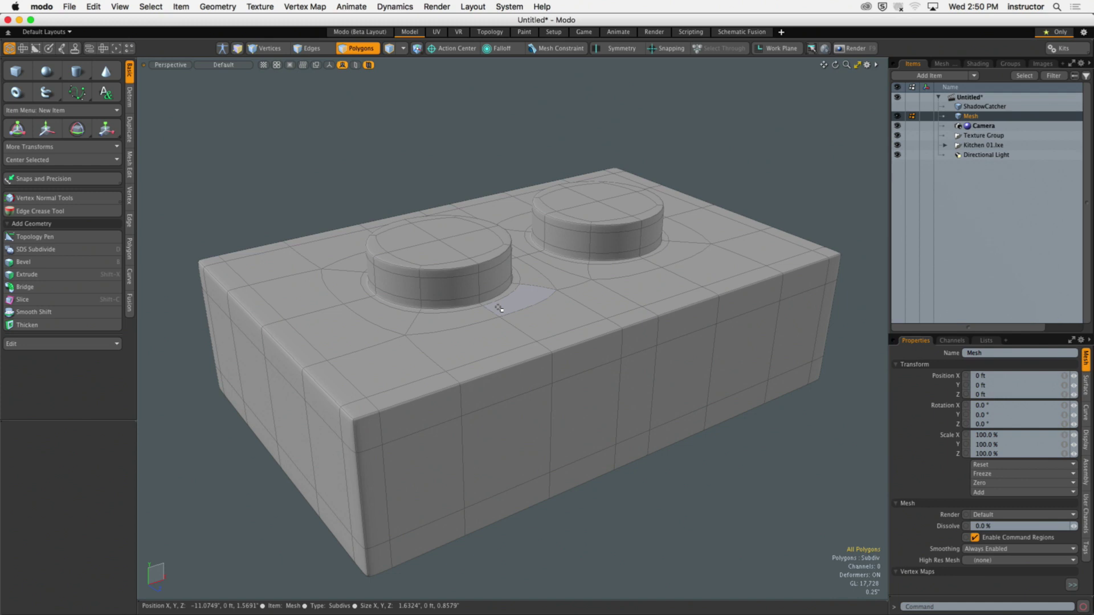
Toggle the brick's wireframe overlay off and restore it through the 3D viewport's active mesh display properties
key(8)
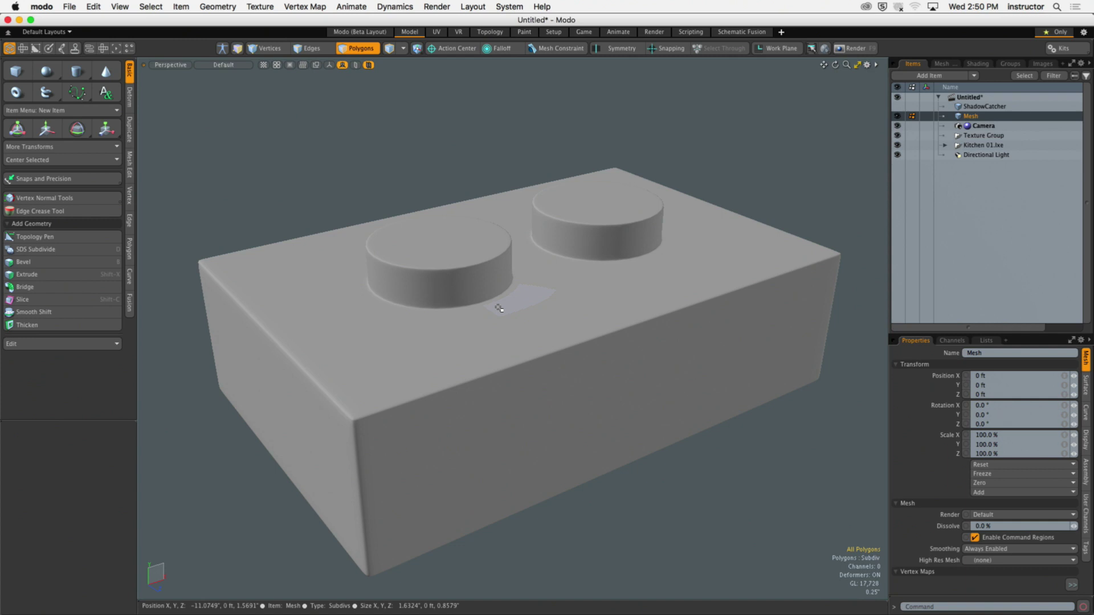
key(o)
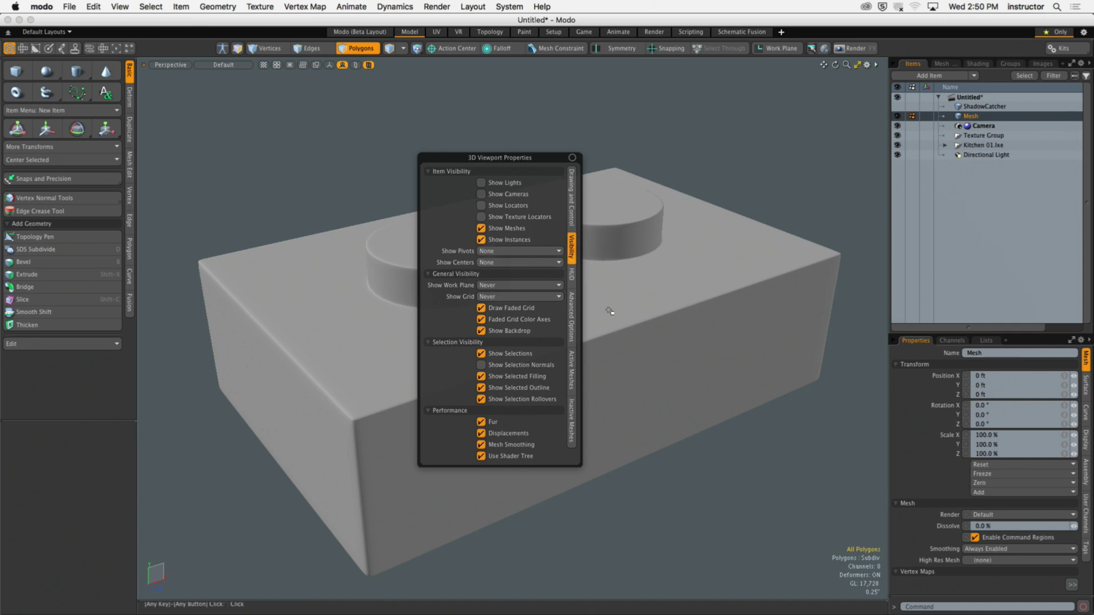
click(573, 369)
click(519, 201)
click(519, 216)
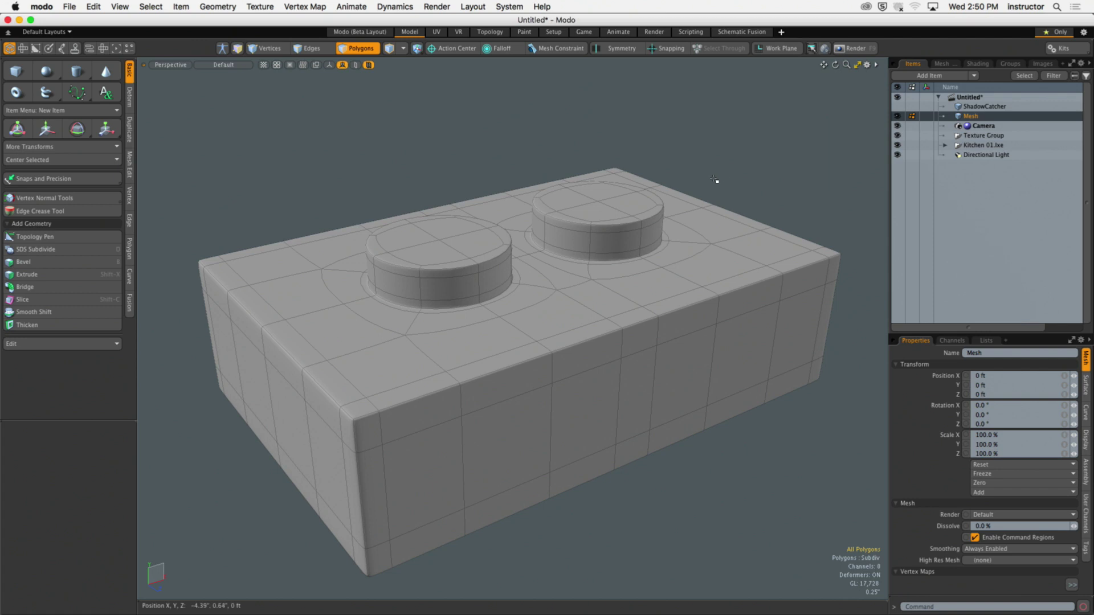
Turn off subdivision on the brick and select the edge loops around the front stud's top rim
key(Tab)
alt+drag(638, 164, 609, 176)
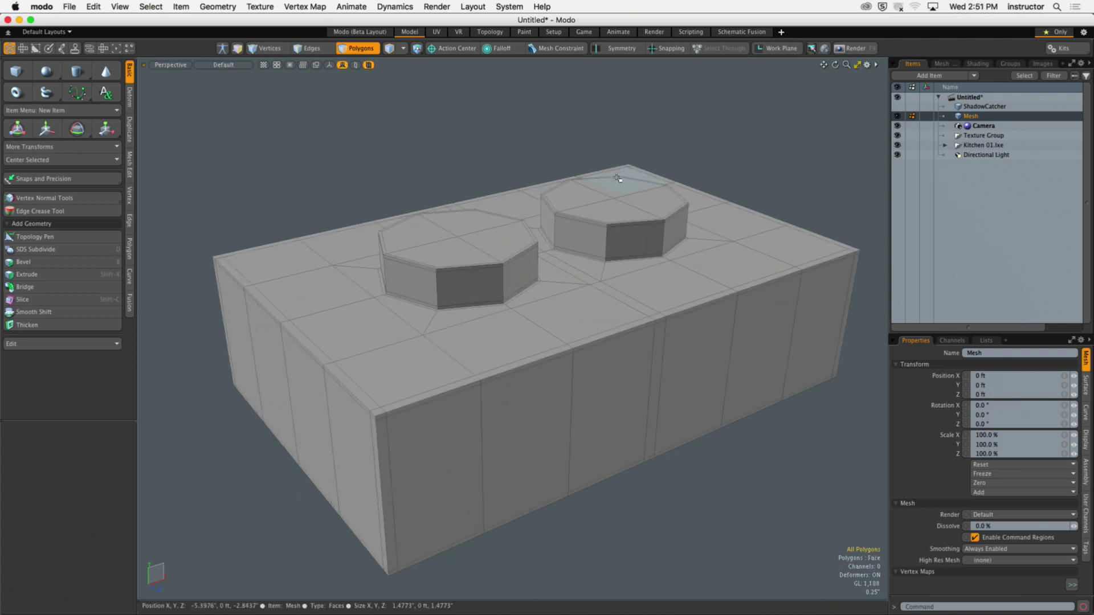
alt+shift+drag(396, 260, 592, 296)
alt+shift+drag(530, 289, 429, 298)
key(3)
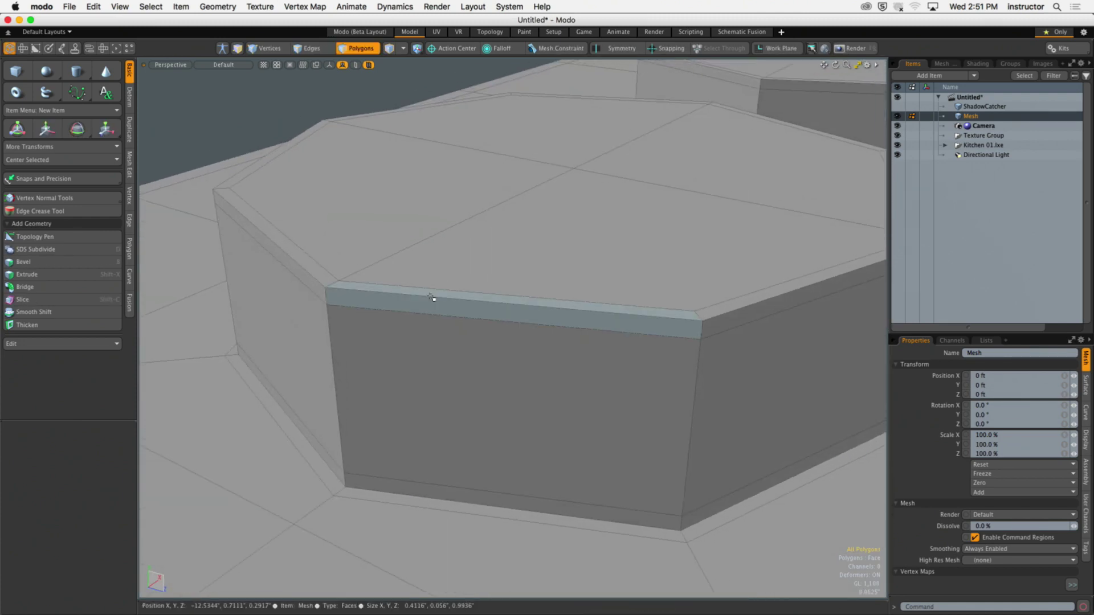
click(451, 334)
key(2)
double_click(445, 300)
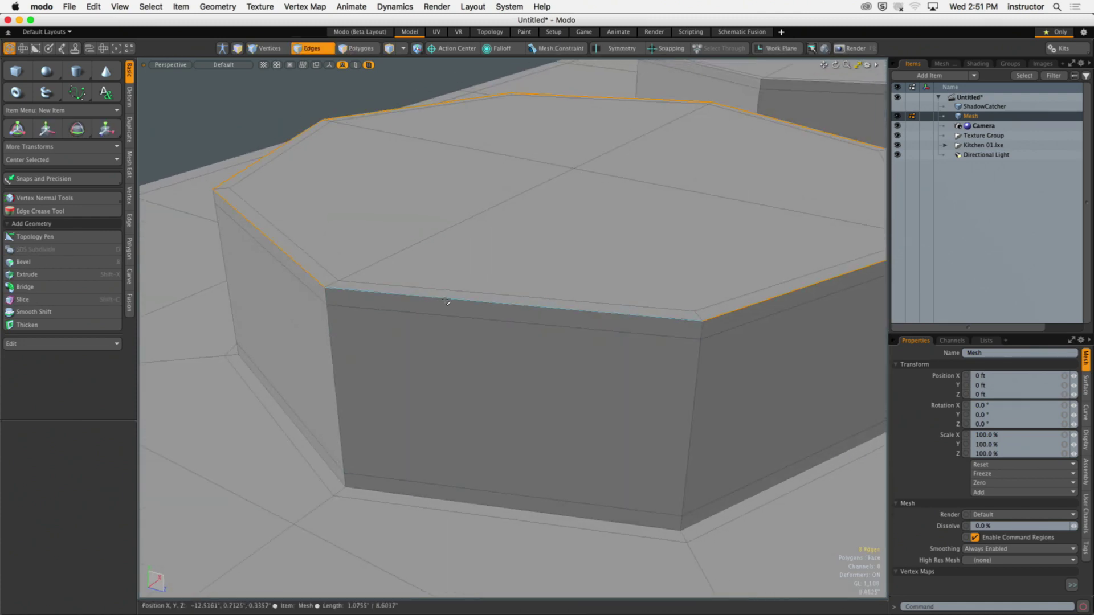
alt+drag(438, 310, 410, 335)
shift+double_click(443, 296)
alt+drag(410, 335, 427, 320)
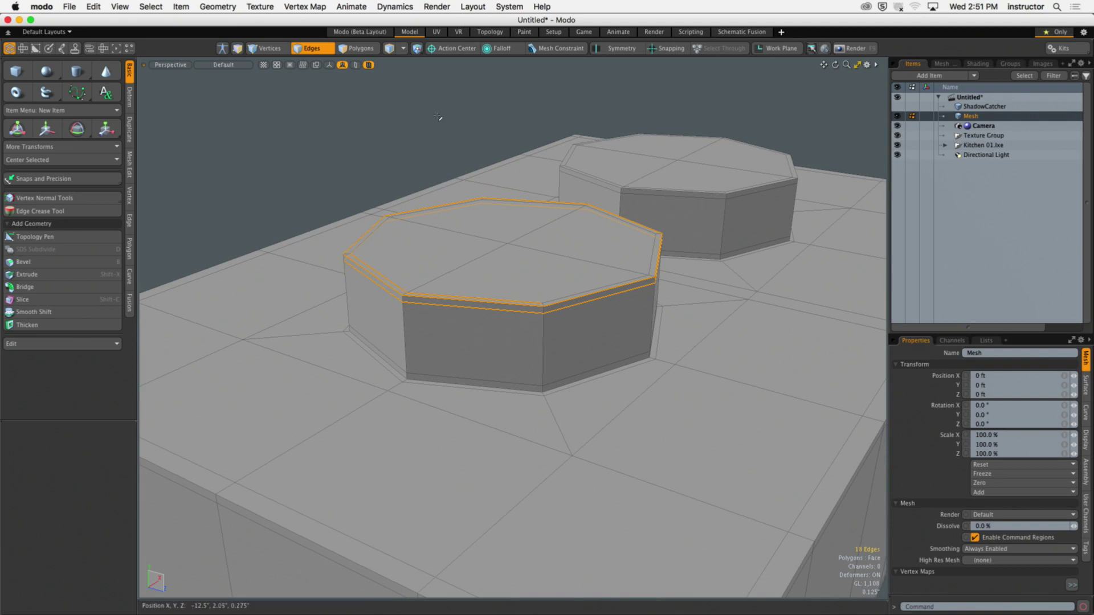
Select the side polygons surrounding the brick's front top corner, and clear the selection
key(3)
click(373, 319)
shift+click(513, 339)
mouse_move(473, 291)
shift+mouse_down()
mouse_move(459, 264)
mouse_move(520, 234)
shift+mouse_up()
ctrl+alt+drag(415, 244, 399, 278)
click(371, 141)
ctrl+alt+drag(371, 141, 474, 214)
alt+shift+drag(474, 214, 420, 163)
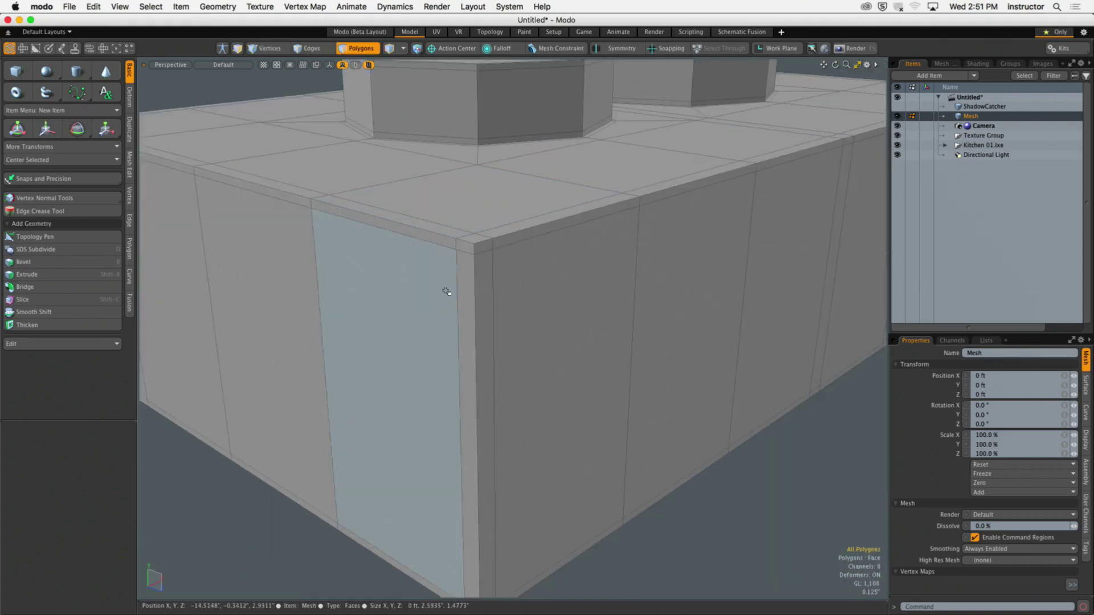
mouse_move(437, 242)
mouse_down()
mouse_move(443, 281)
mouse_move(466, 247)
mouse_move(467, 266)
mouse_move(504, 245)
mouse_move(480, 263)
mouse_up()
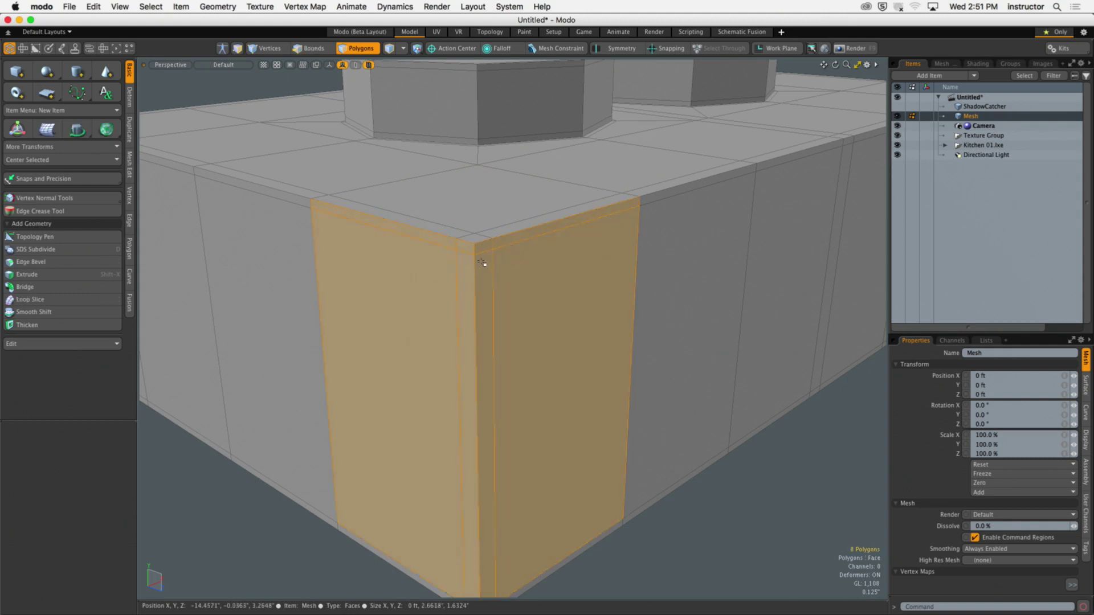
scroll(501, 273, down, 2)
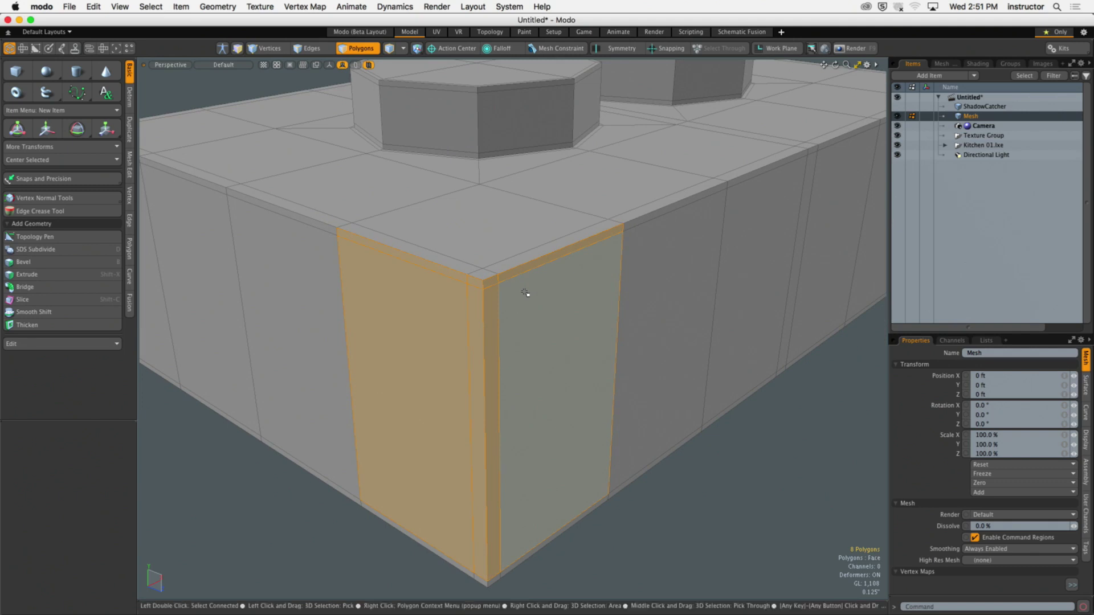
click(735, 502)
Select the edge loops framing the brick's corner, examine them from the underside, and clear the selection
alt+shift+drag(708, 469, 694, 480)
alt+drag(637, 417, 506, 240)
scroll(621, 427, down, 3)
key(2)
click(464, 247)
double_click(465, 246)
shift+double_click(502, 243)
alt+drag(508, 244, 460, 157)
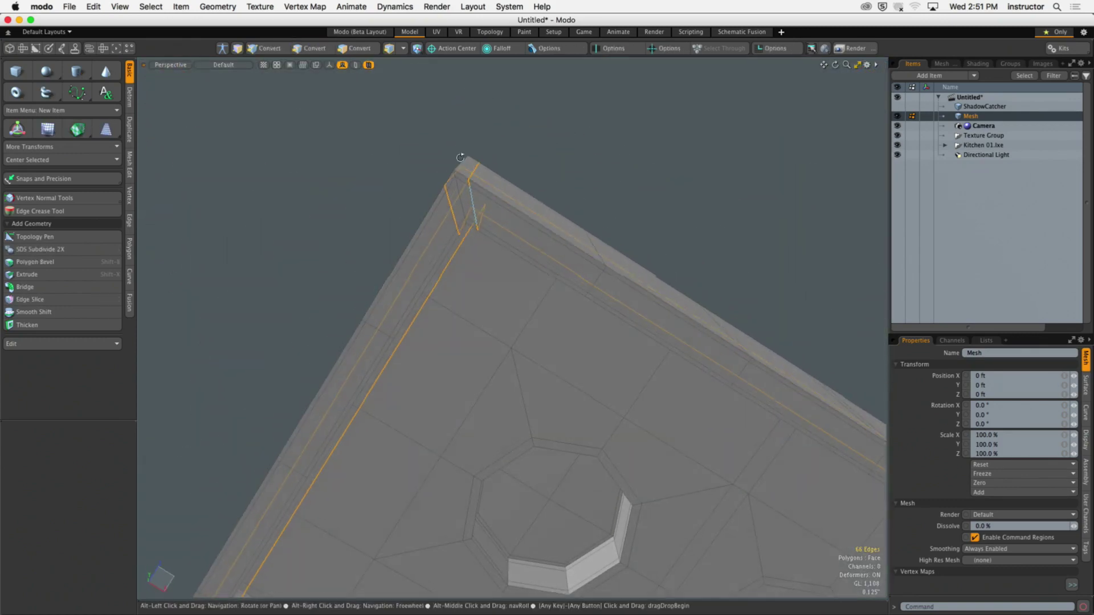
click(651, 188)
alt+drag(652, 188, 576, 154)
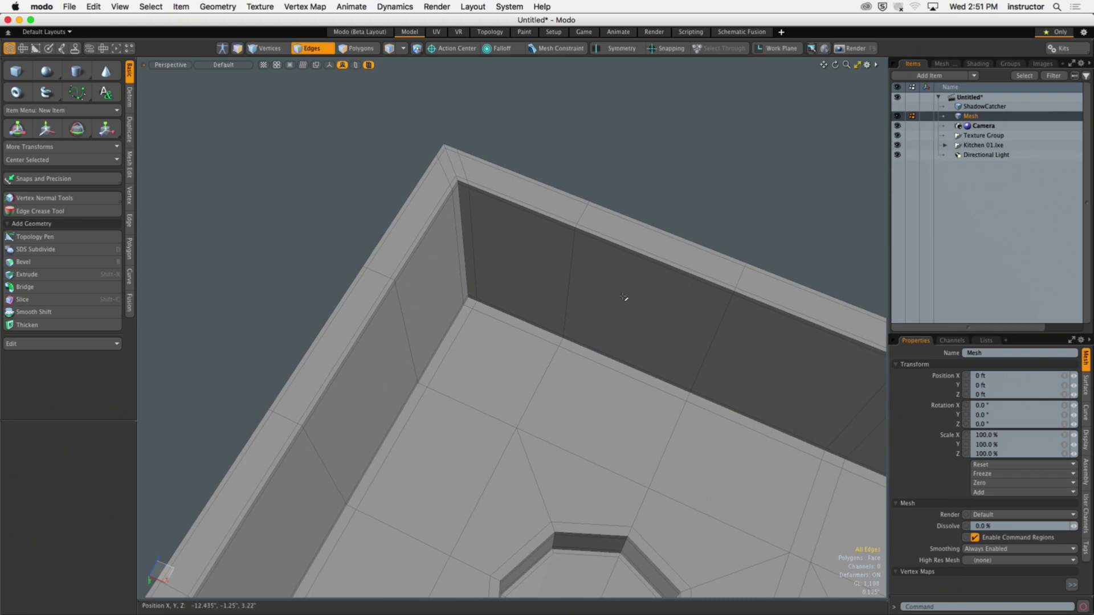
Turn subdivision back on for the brick and hide its wireframe overlay
key(Tab)
alt+drag(613, 204, 442, 266)
key(2)
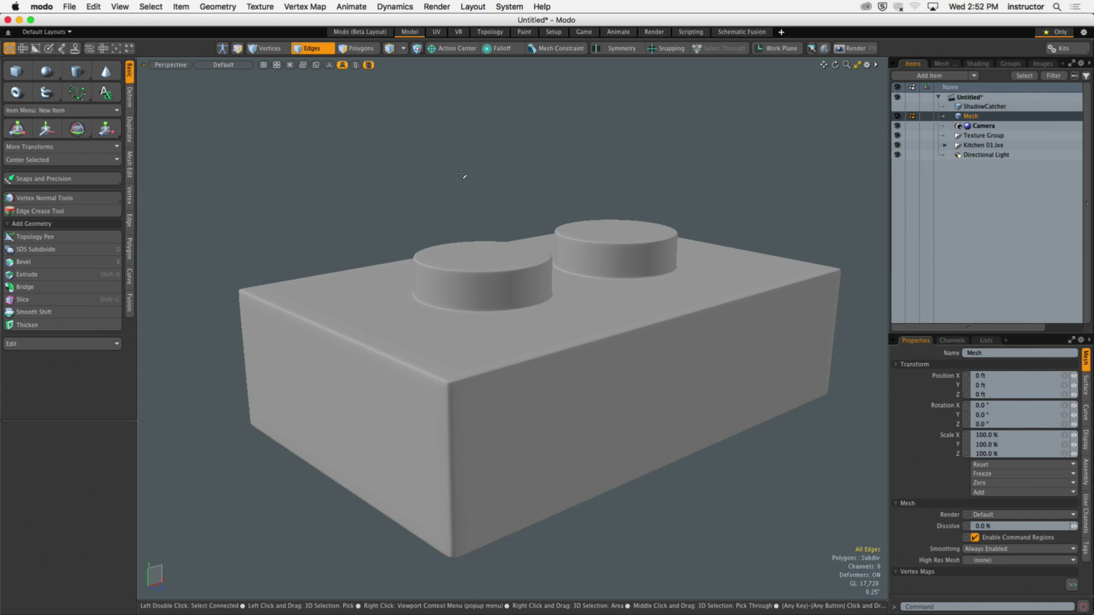
alt+drag(440, 169, 421, 213)
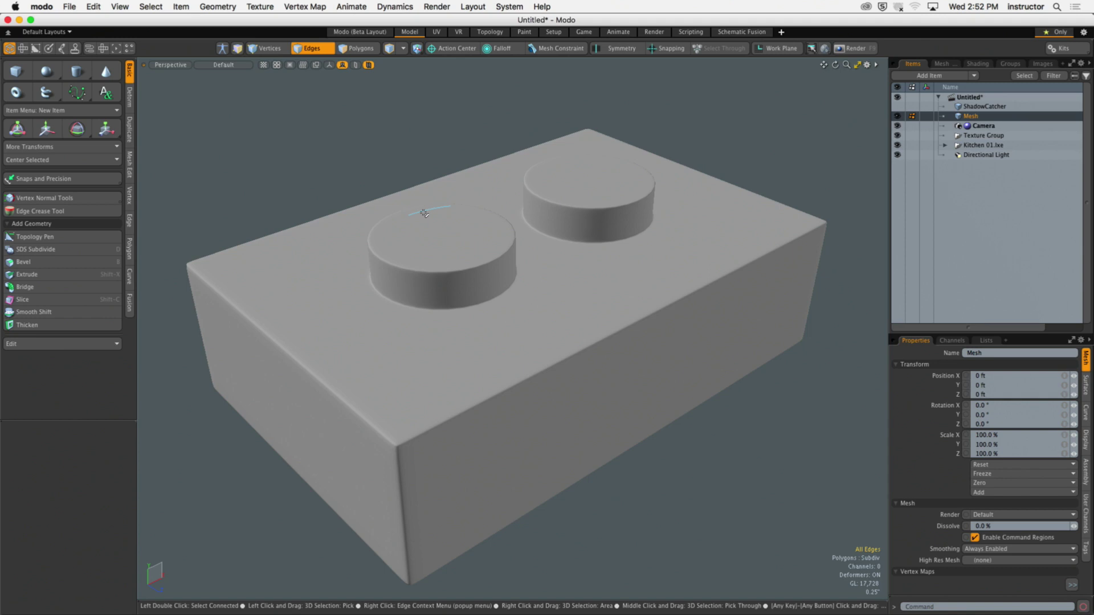
Select the edge loops on and around the top rim of the smoothed front stud
scroll(424, 213, up, 10)
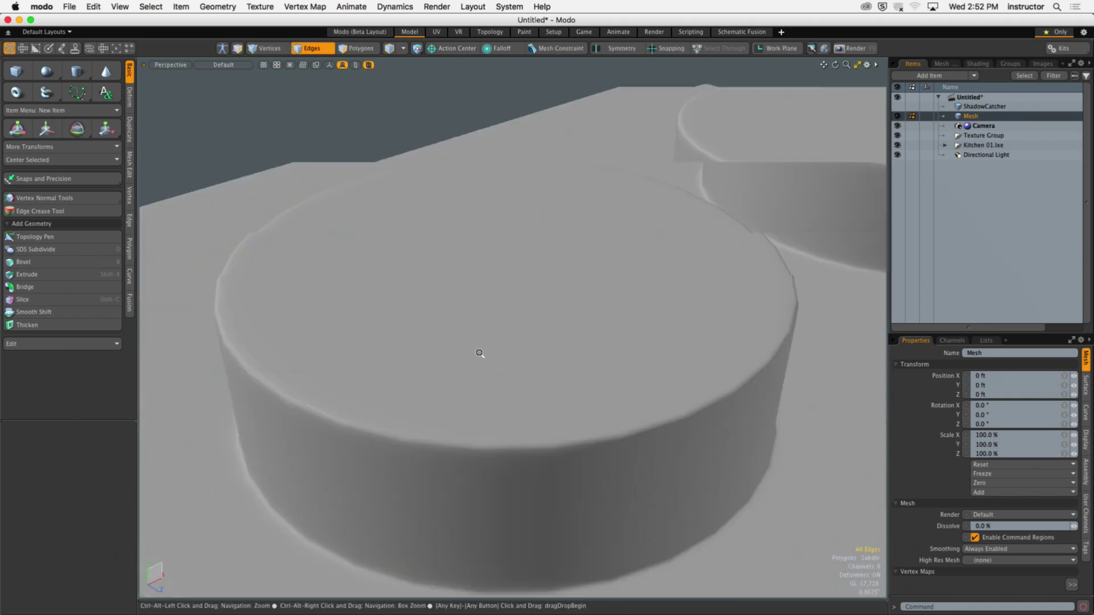
double_click(399, 347)
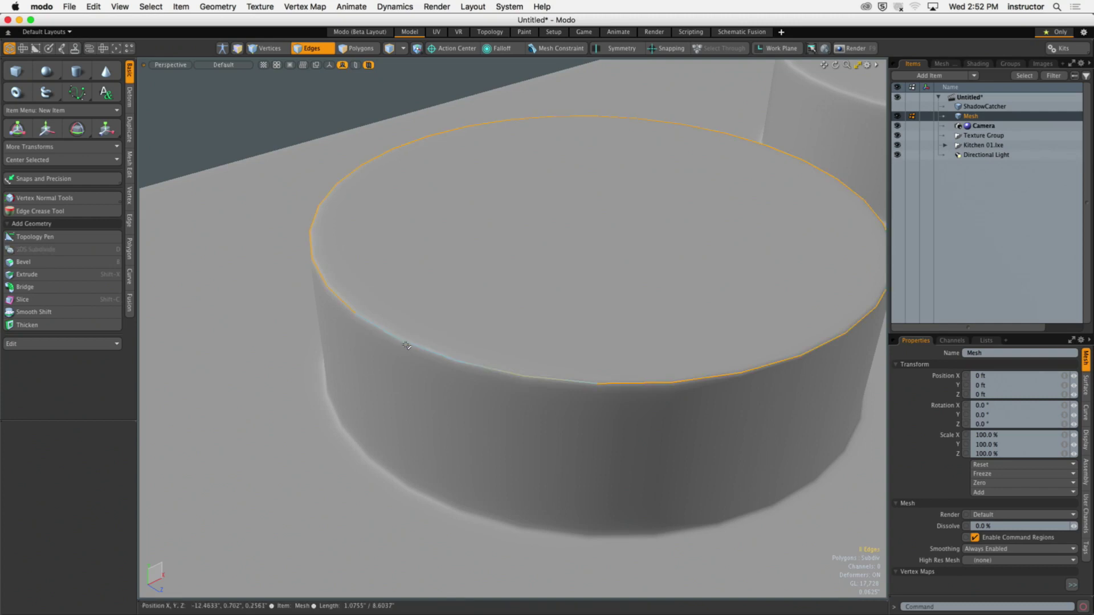
scroll(420, 361, up, 5)
scroll(419, 359, up, 1)
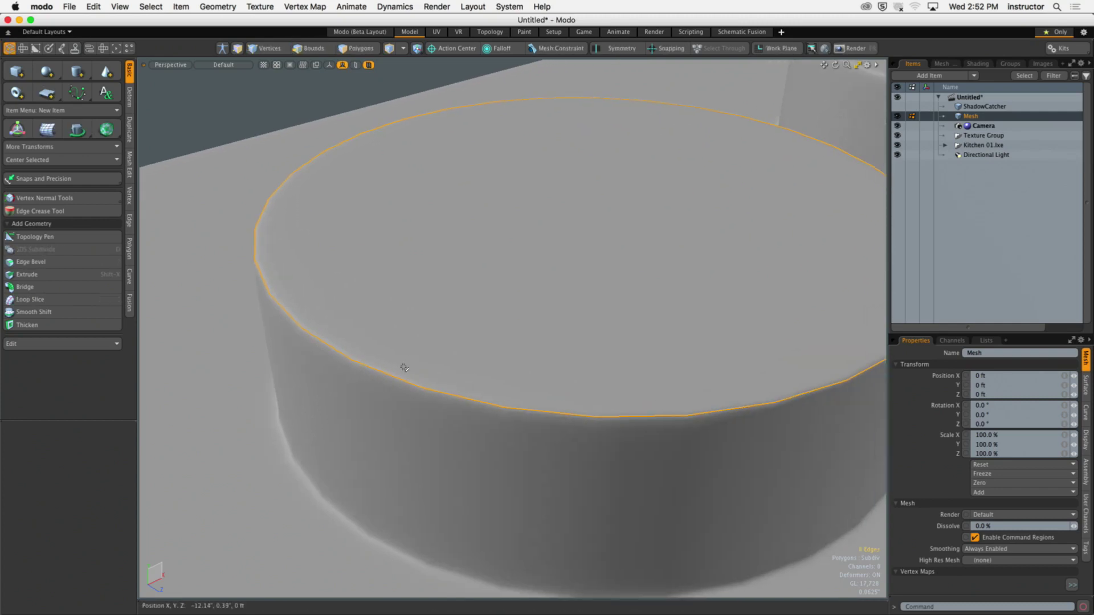
shift+double_click(423, 326)
shift+double_click(381, 414)
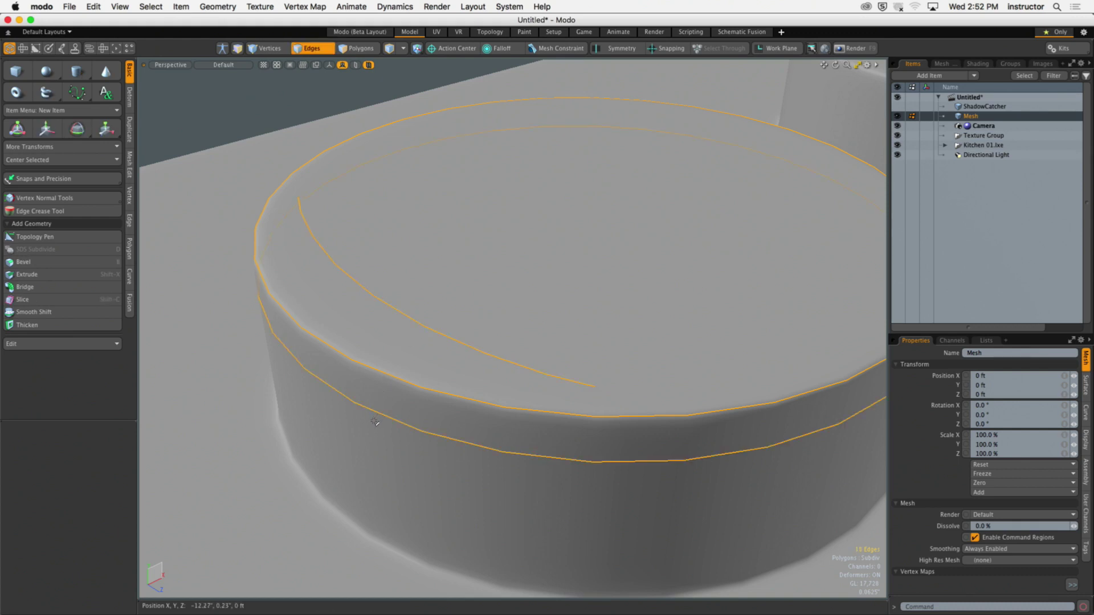
shift+double_click(638, 380)
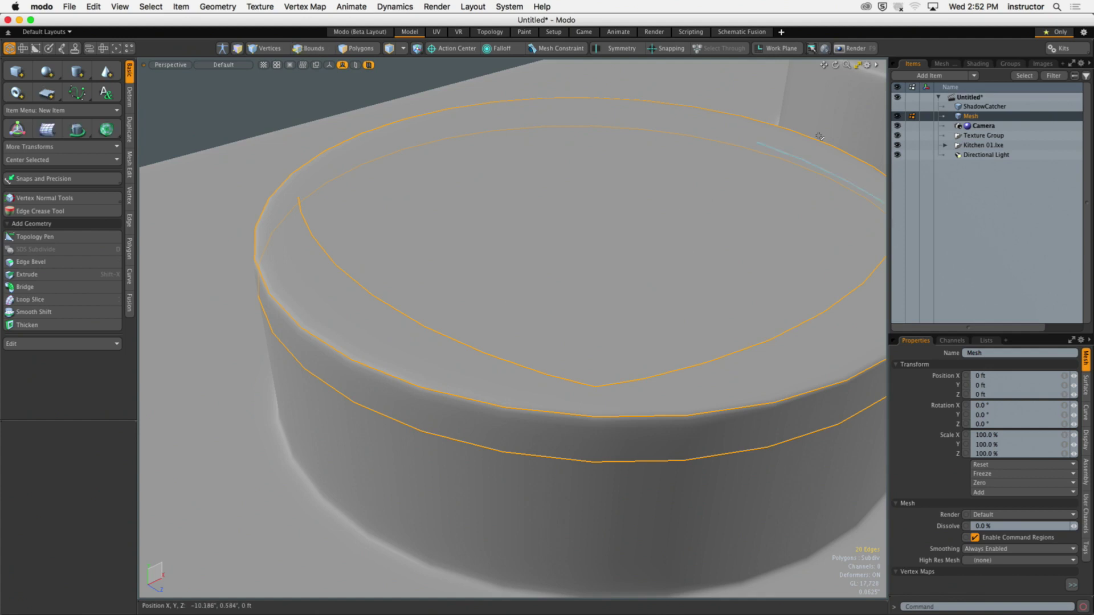
shift+double_click(658, 133)
scroll(481, 114, down, 5)
alt+drag(481, 114, 432, 302)
Toggle subdivision off and on to compare the studs' faceted and smoothed shapes, clearing the edge selection
key(Tab)
key(Tab)
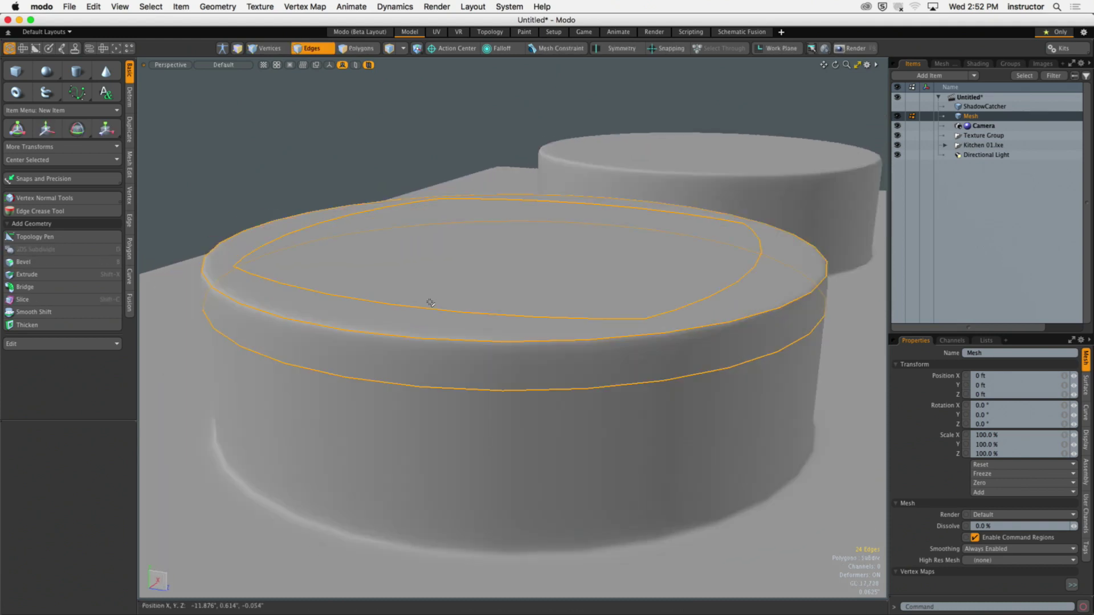
alt+drag(497, 262, 450, 334)
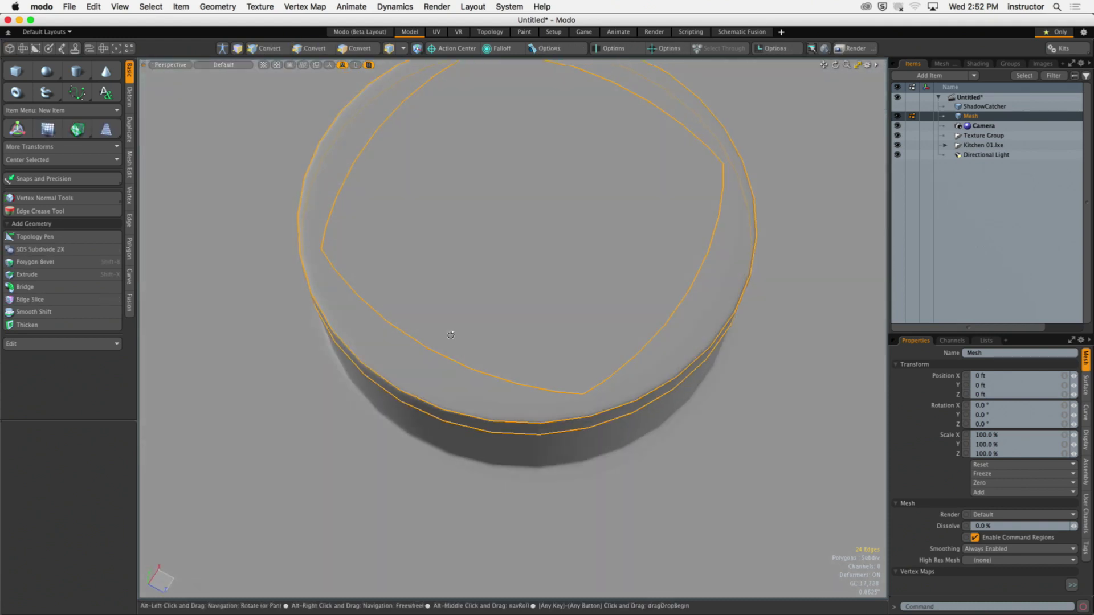
alt+drag(461, 116, 391, 200)
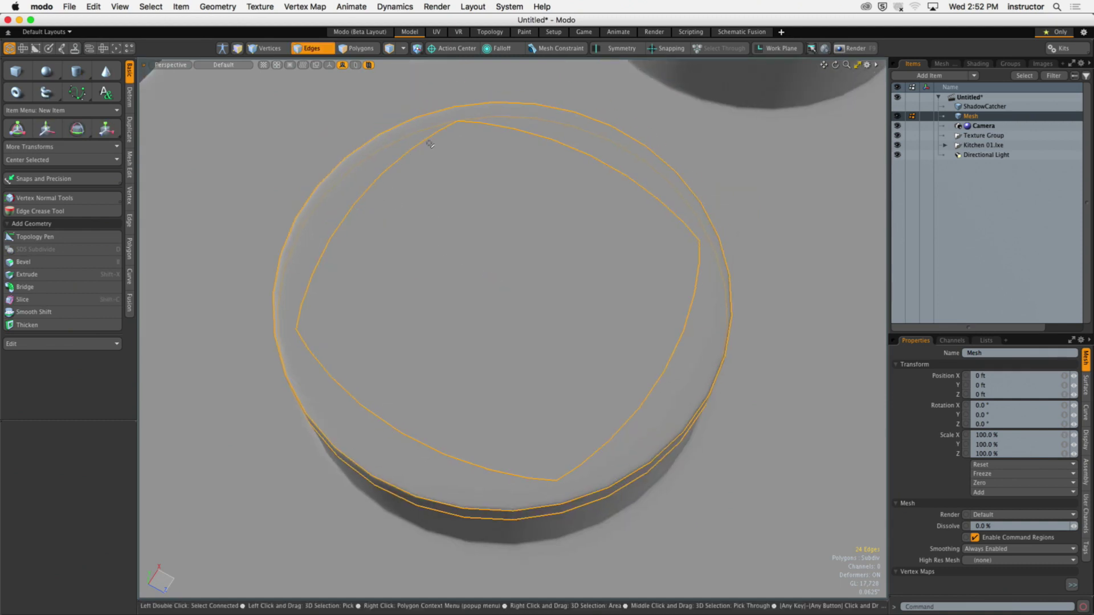
key(Tab)
alt+drag(420, 195, 433, 293)
click(334, 139)
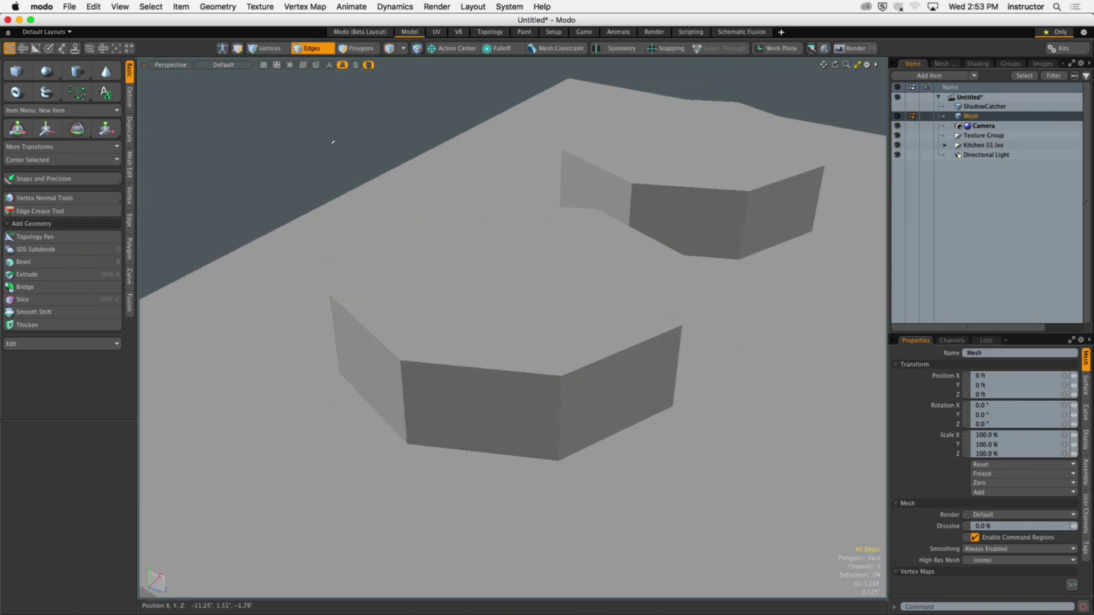
key(Tab)
ctrl+alt+drag(384, 198, 406, 283)
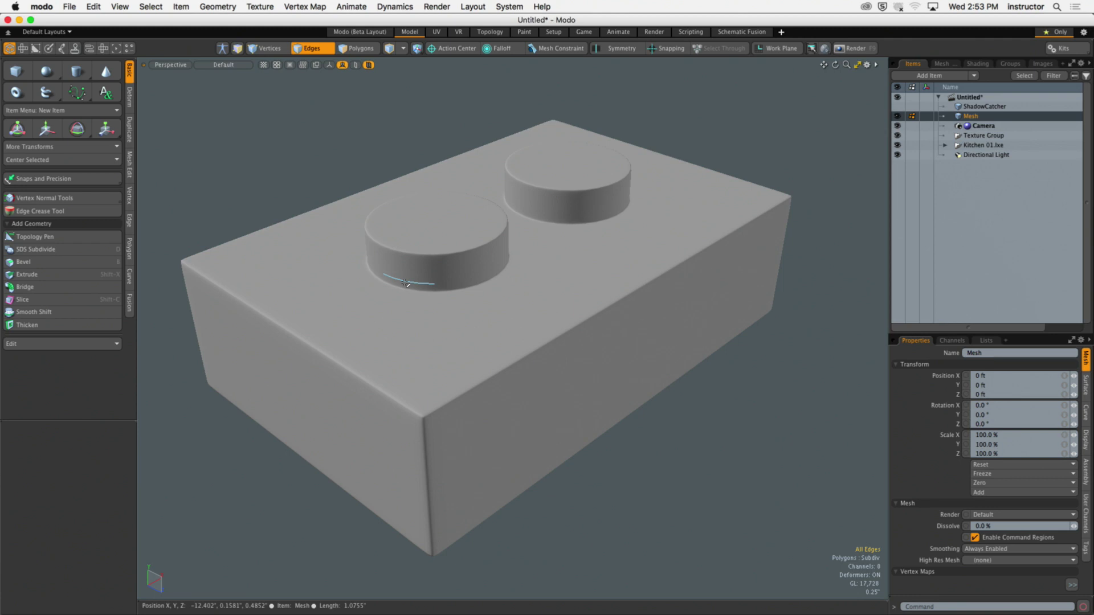
mouse_move(559, 285)
alt+mouse_down()
mouse_move(633, 288)
mouse_move(554, 303)
mouse_move(564, 302)
alt+mouse_up()
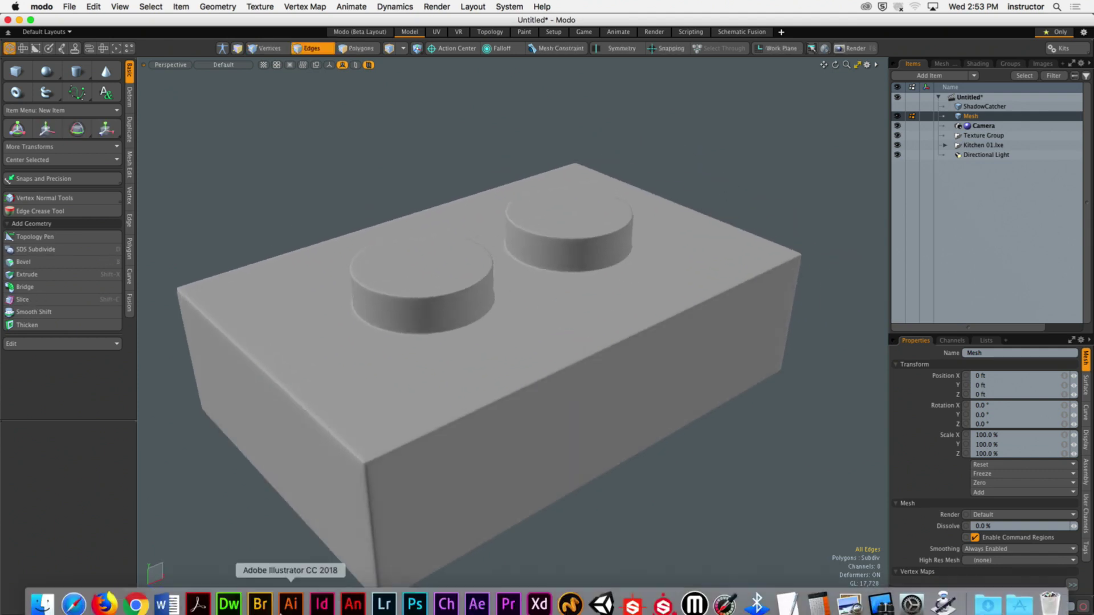
Switch to Chrome, open the House - Geometry assignment from the Week 08 module, and read its requirements
click(146, 602)
scroll(194, 216, up, 3)
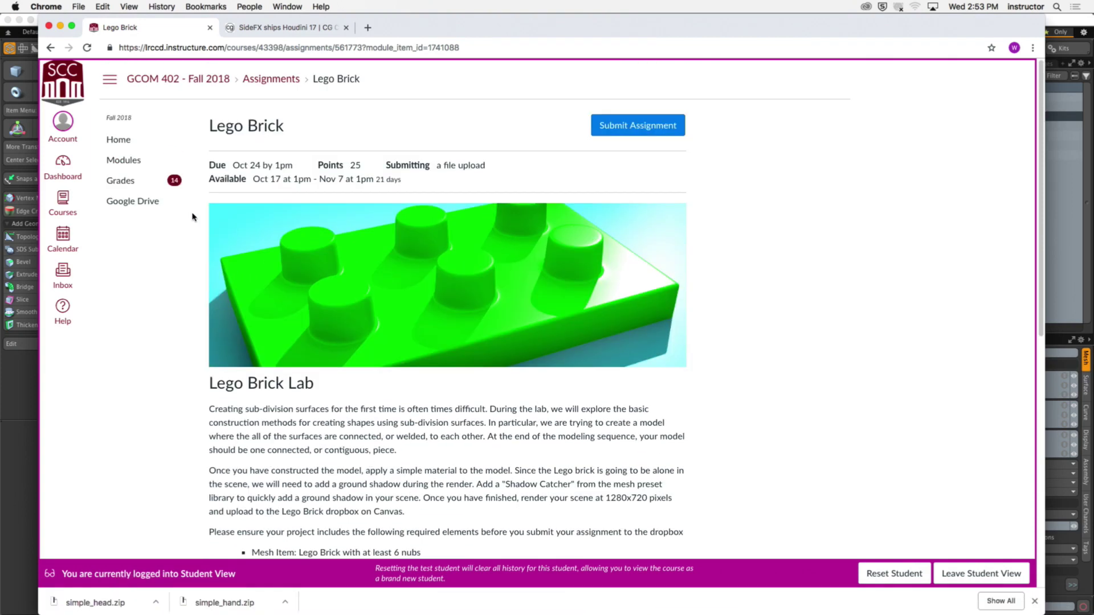
click(118, 163)
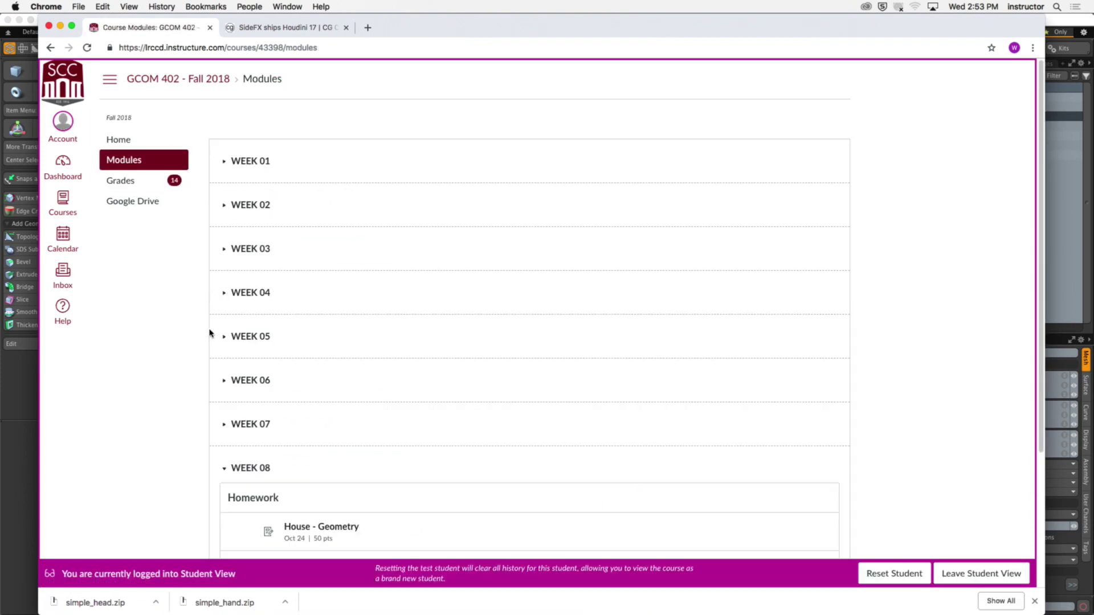
scroll(209, 331, down, 3)
click(317, 355)
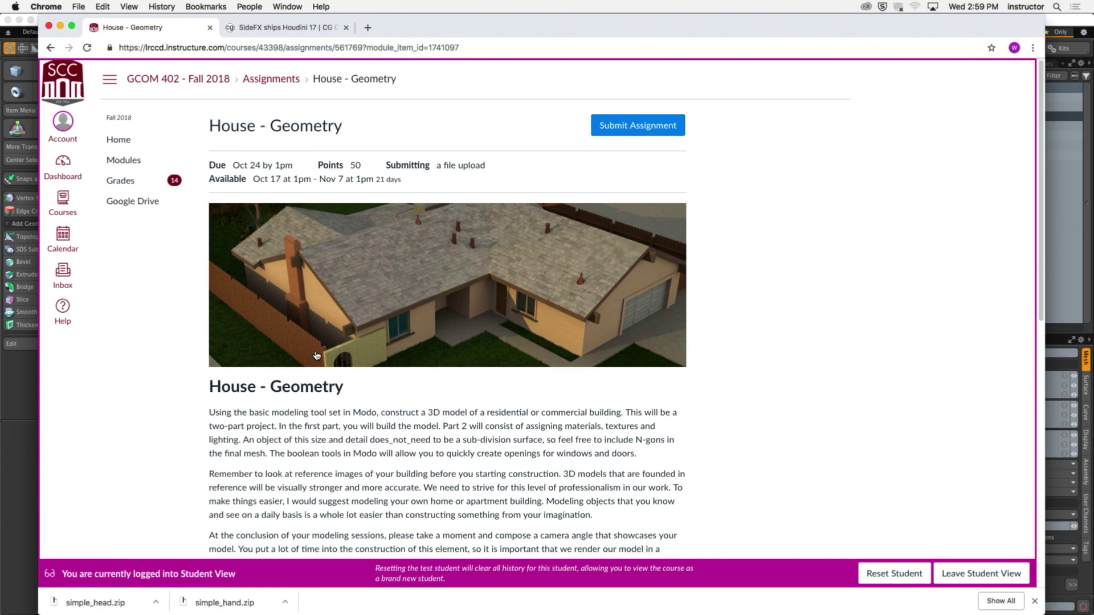
scroll(388, 342, down, 5)
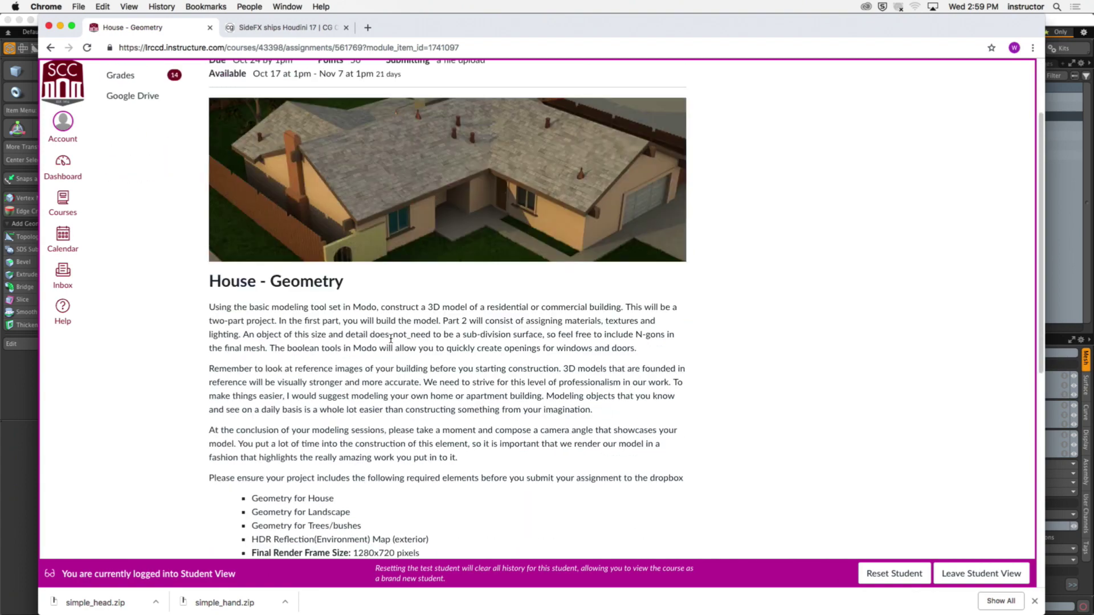
scroll(390, 341, down, 10)
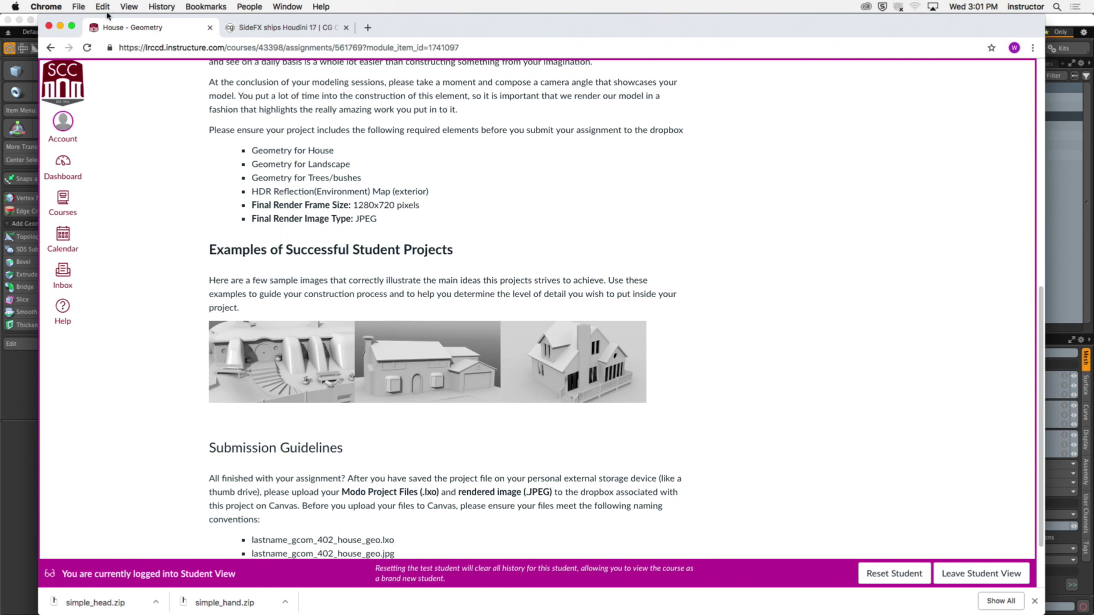
Switch back to Modo and create a new empty scene
click(44, 6)
click(76, 102)
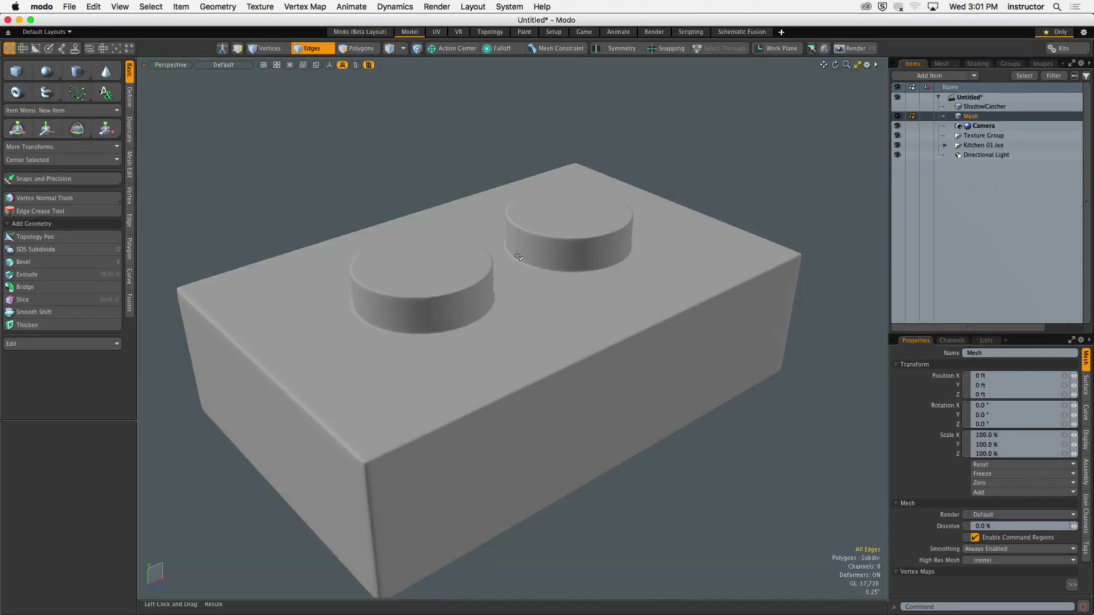
click(70, 7)
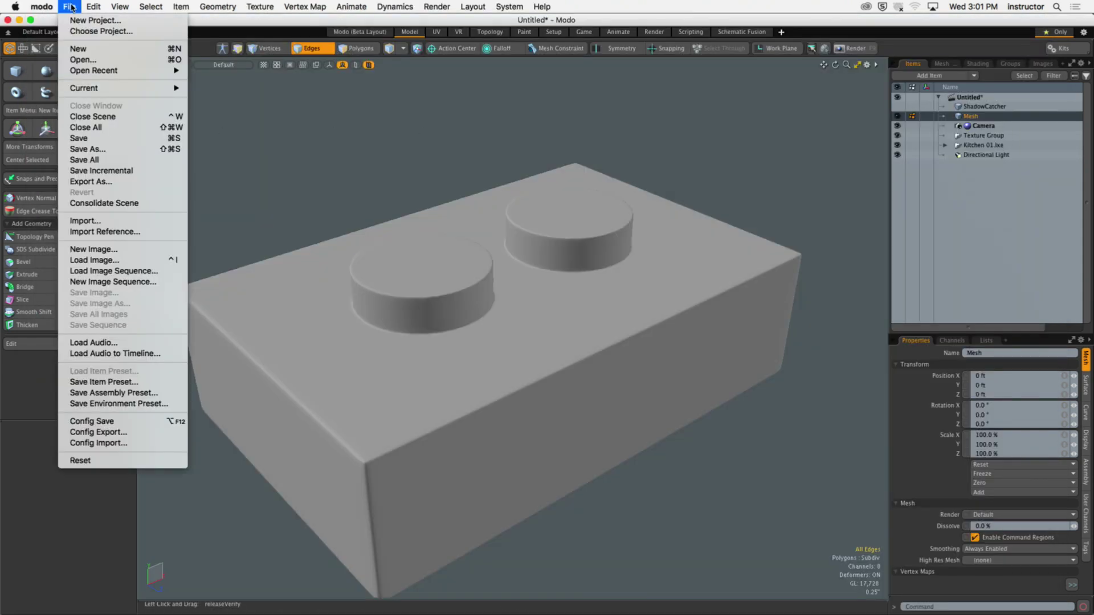
click(84, 49)
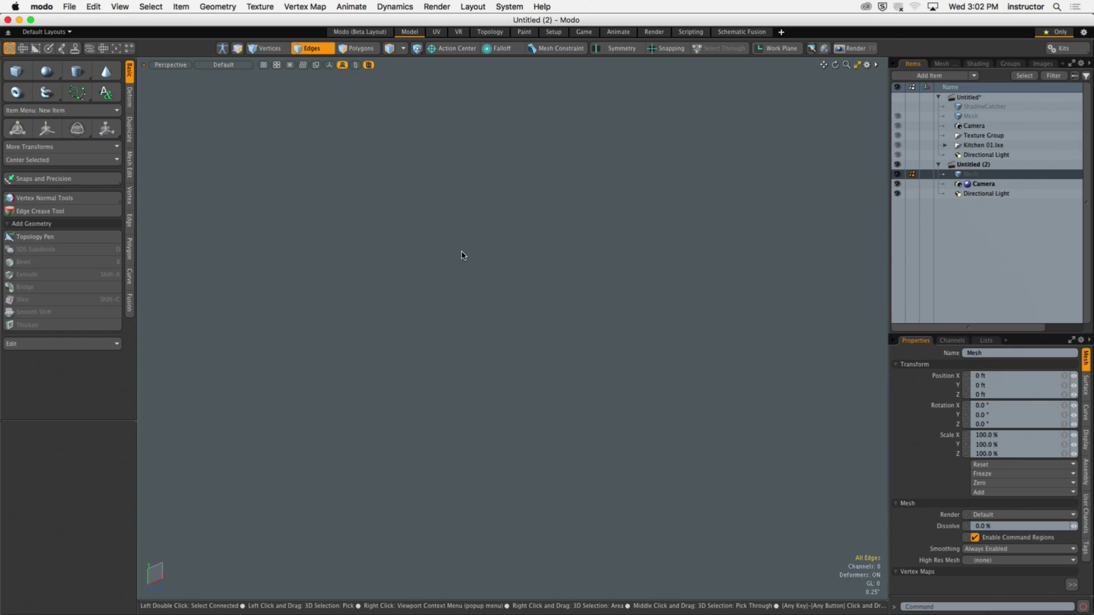
ctrl+scroll(2, 38, up, 10)
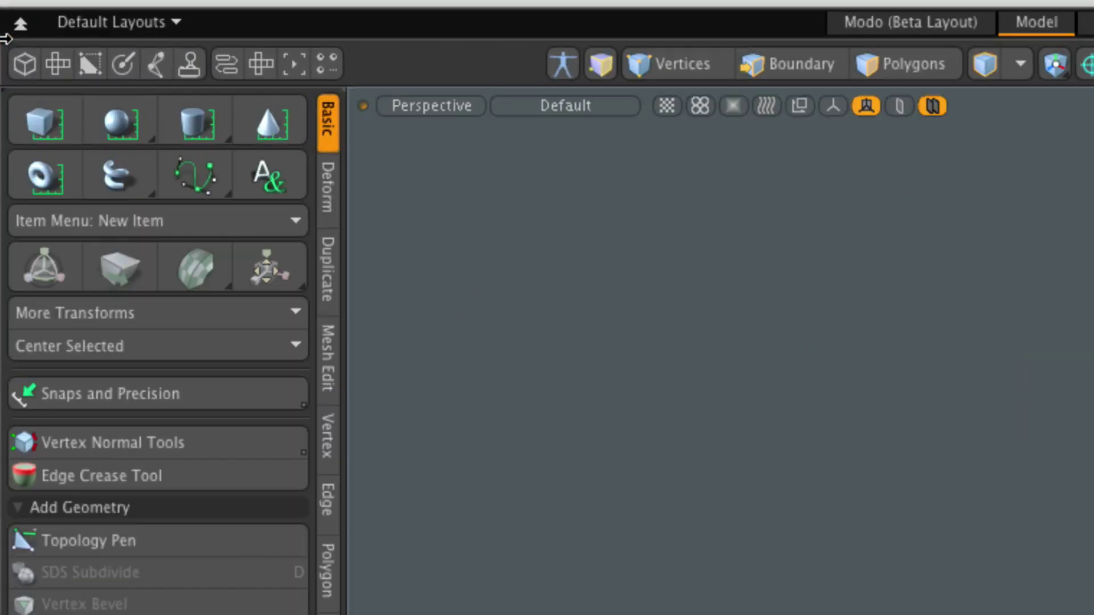
ctrl+scroll(1, 38, up, 3)
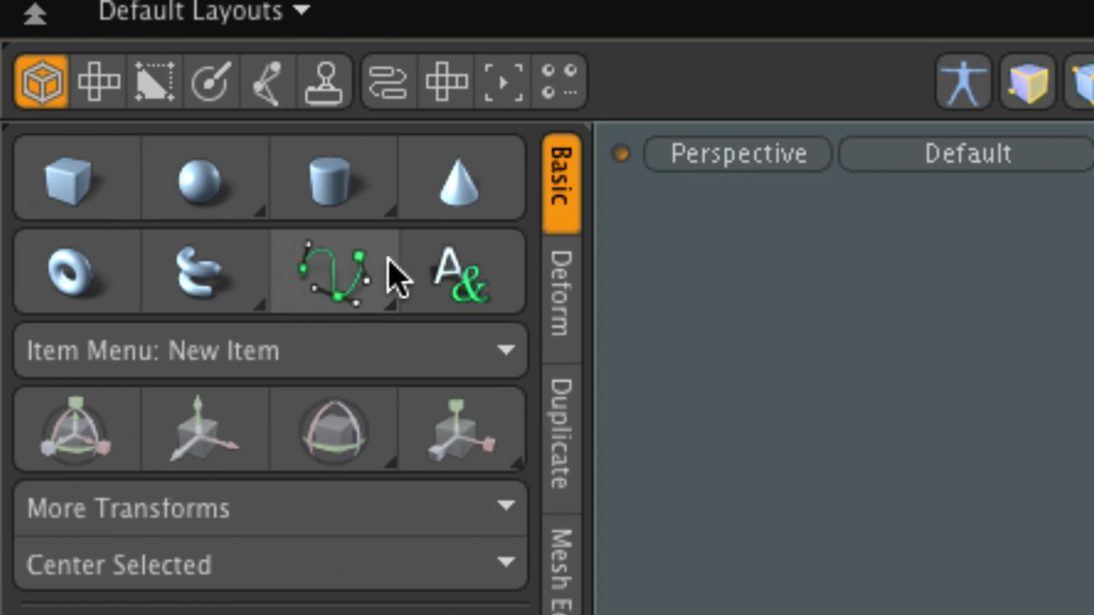
Activate the Pen tool and switch the viewport from Perspective to the Top view
click(322, 290)
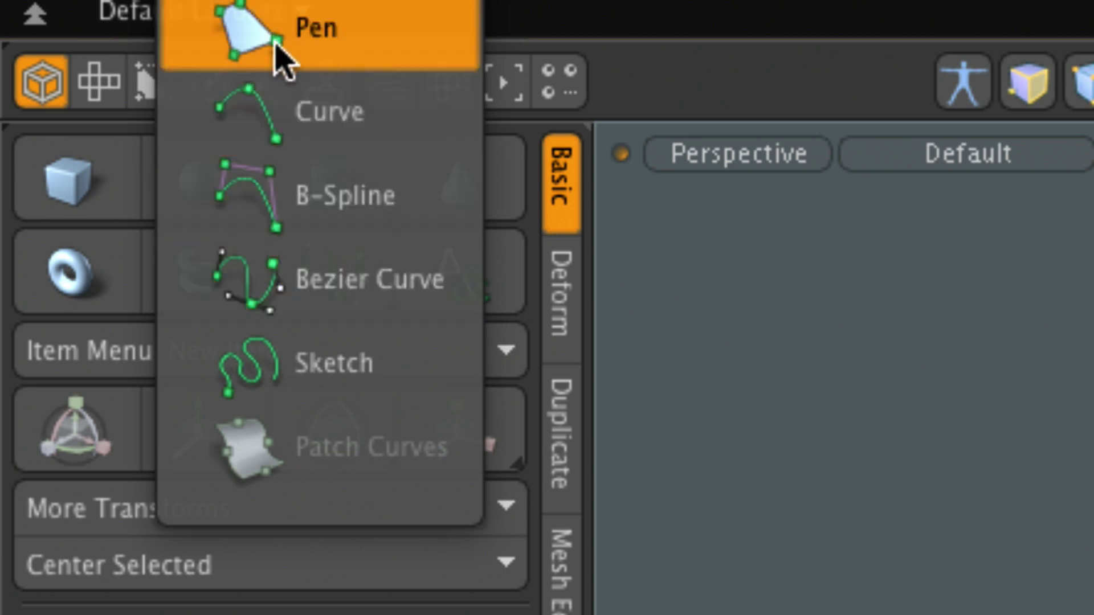
click(317, 57)
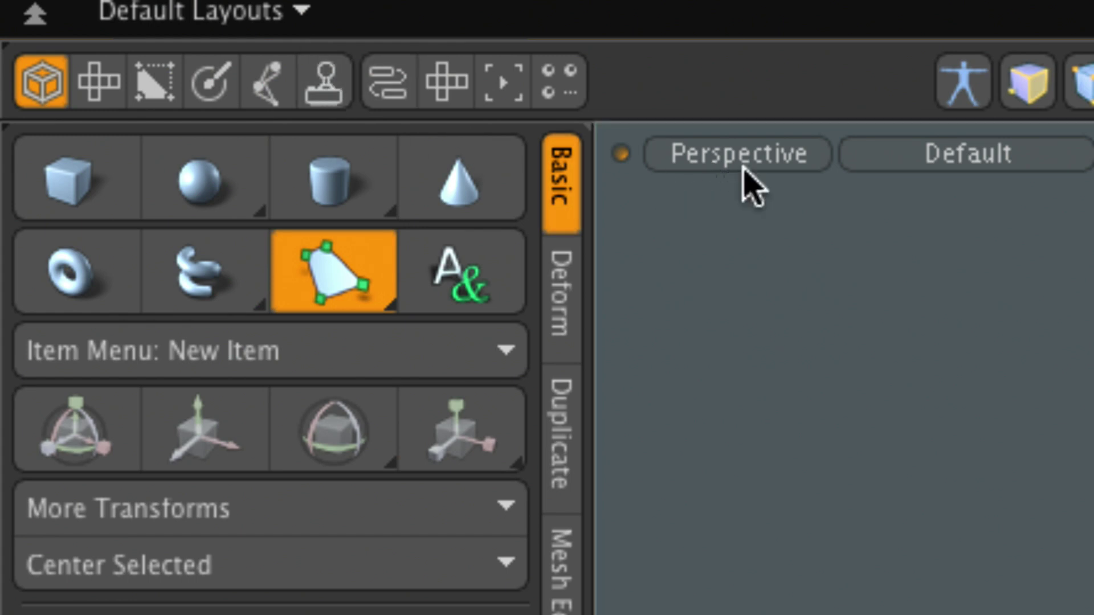
click(740, 165)
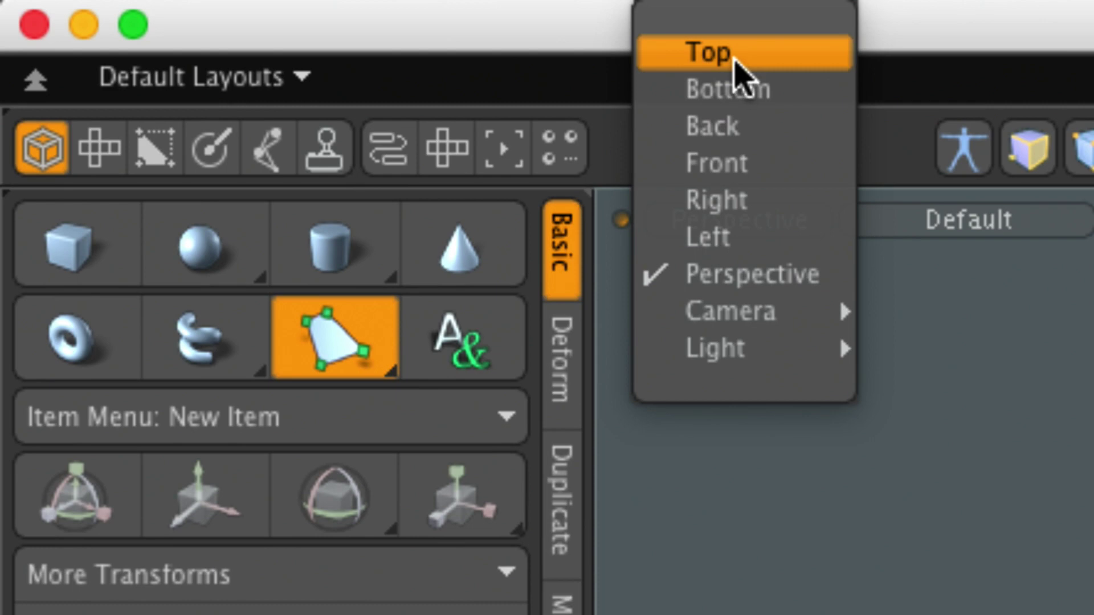
click(729, 54)
key(2)
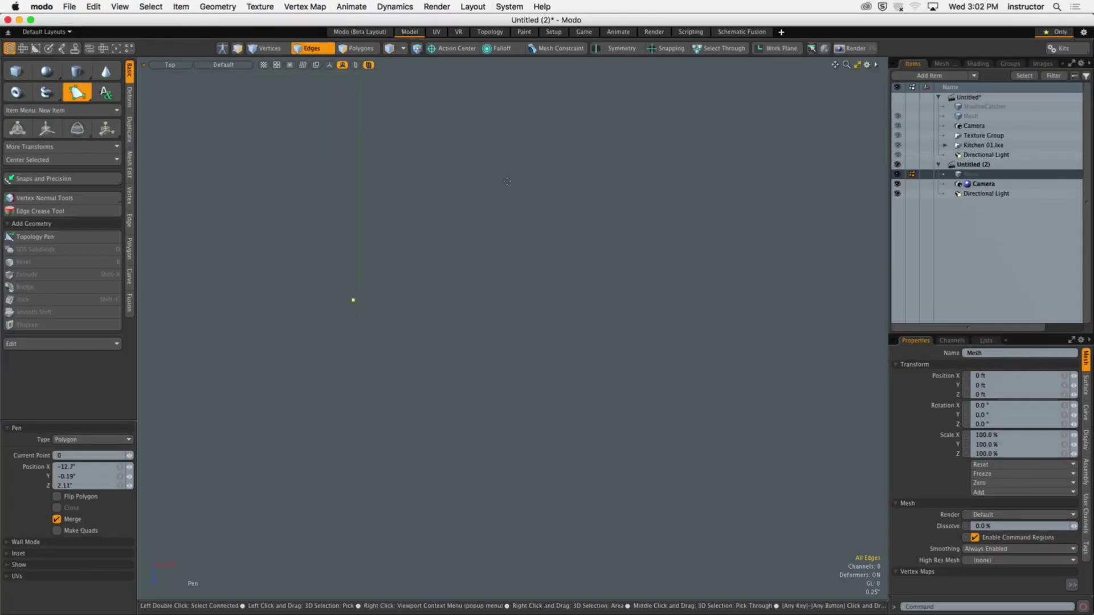
Draw a nine-point C-shaped polygon with the Pen tool and pull its last inner point down toward the opening
click(526, 152)
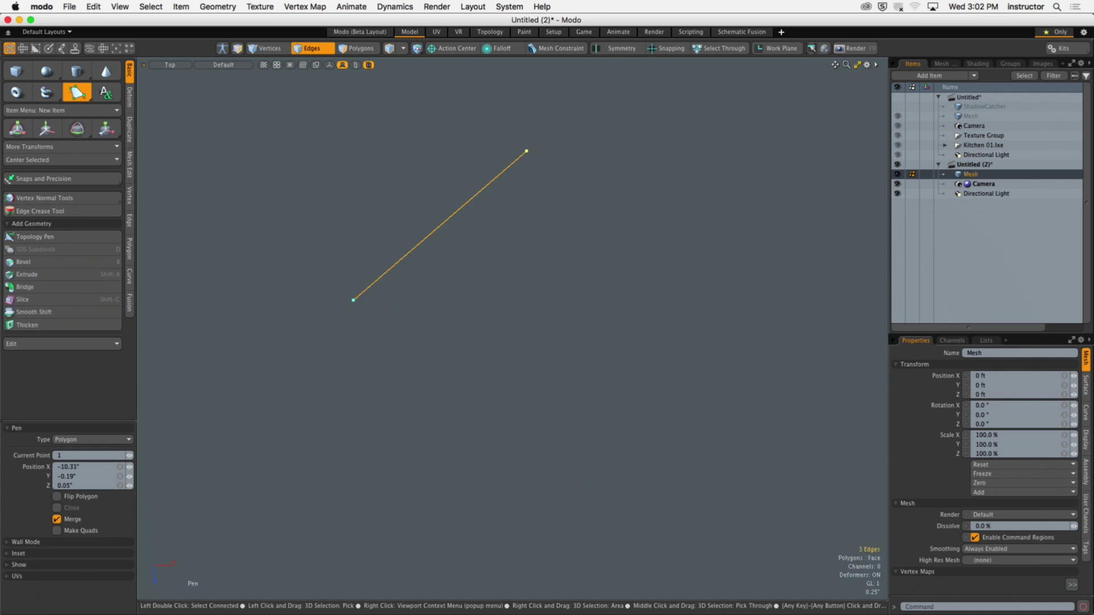
click(801, 216)
click(737, 441)
click(460, 488)
click(339, 428)
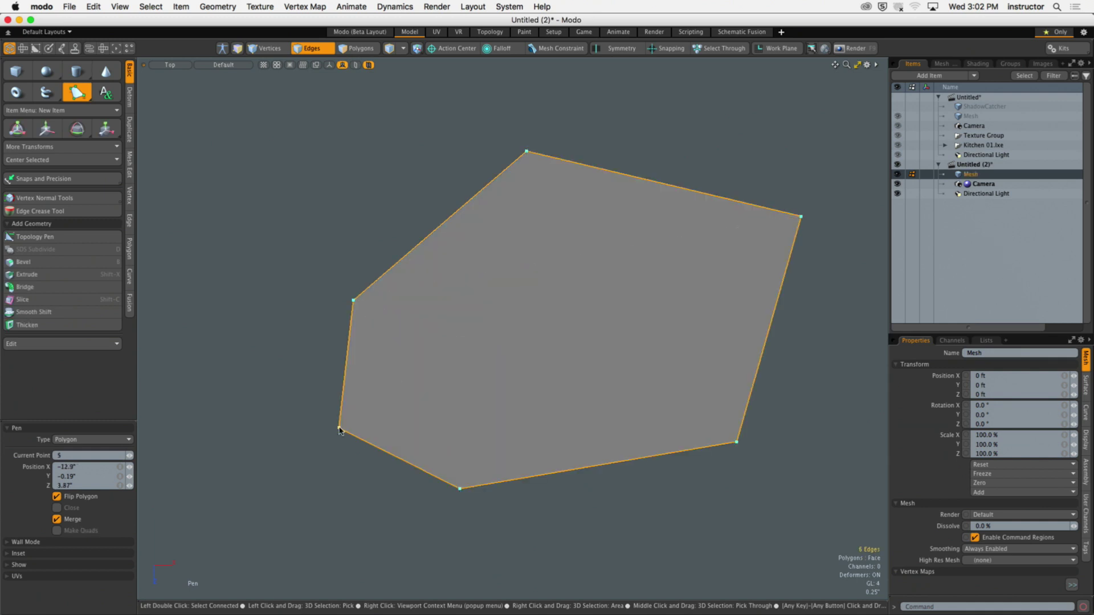
click(697, 371)
click(720, 230)
click(532, 210)
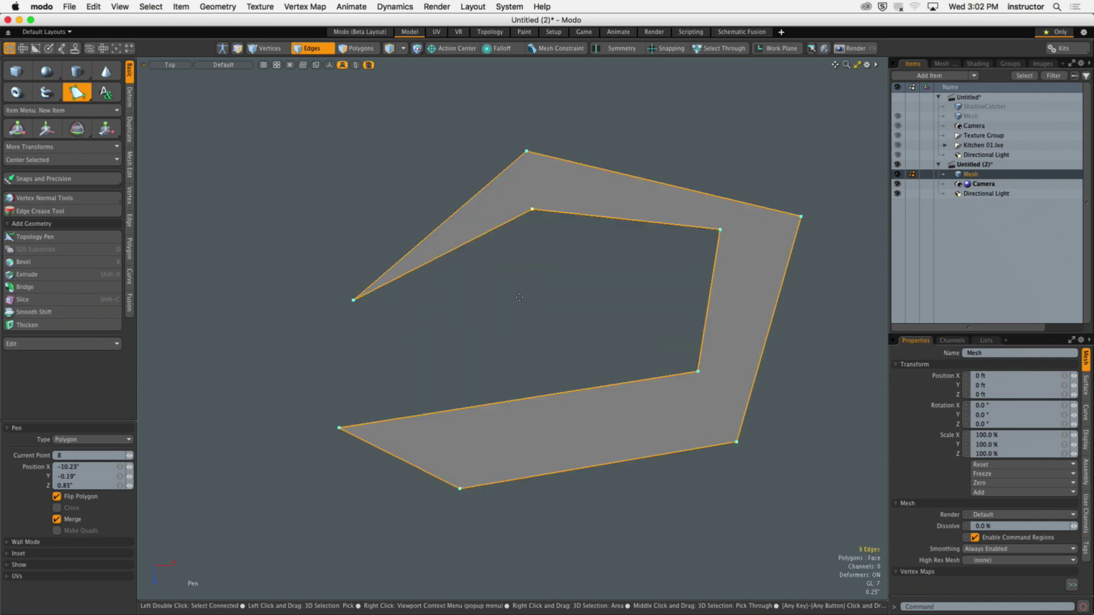
drag(533, 211, 430, 354)
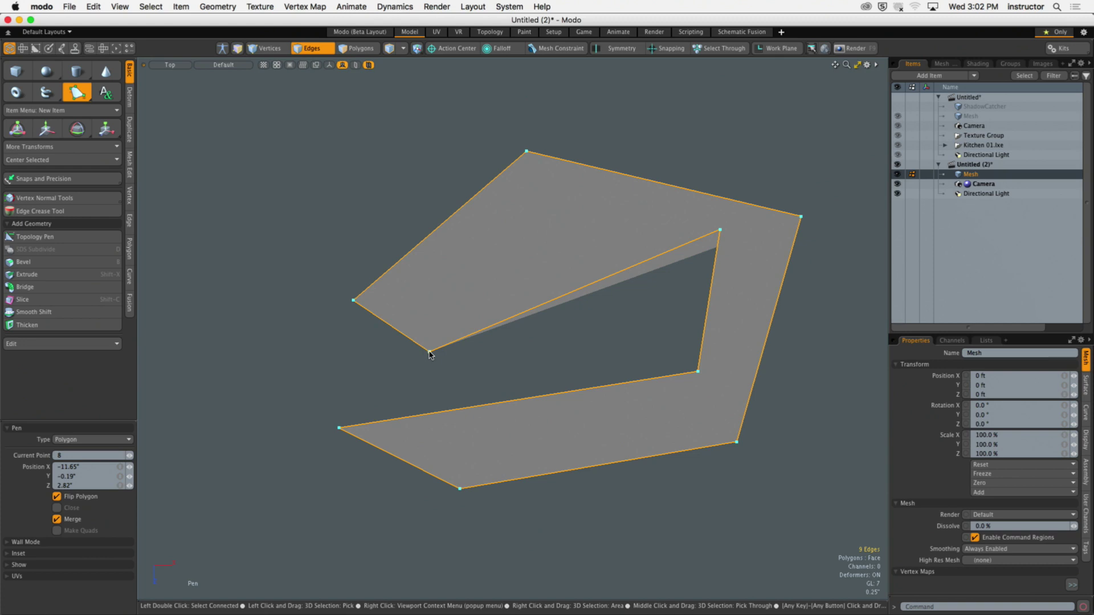
Leave the Pen tool, select the C-shaped polygon to examine it in perspective, and clear the selection
key(space)
click(595, 293)
alt+drag(586, 293, 548, 245)
key(3)
click(531, 268)
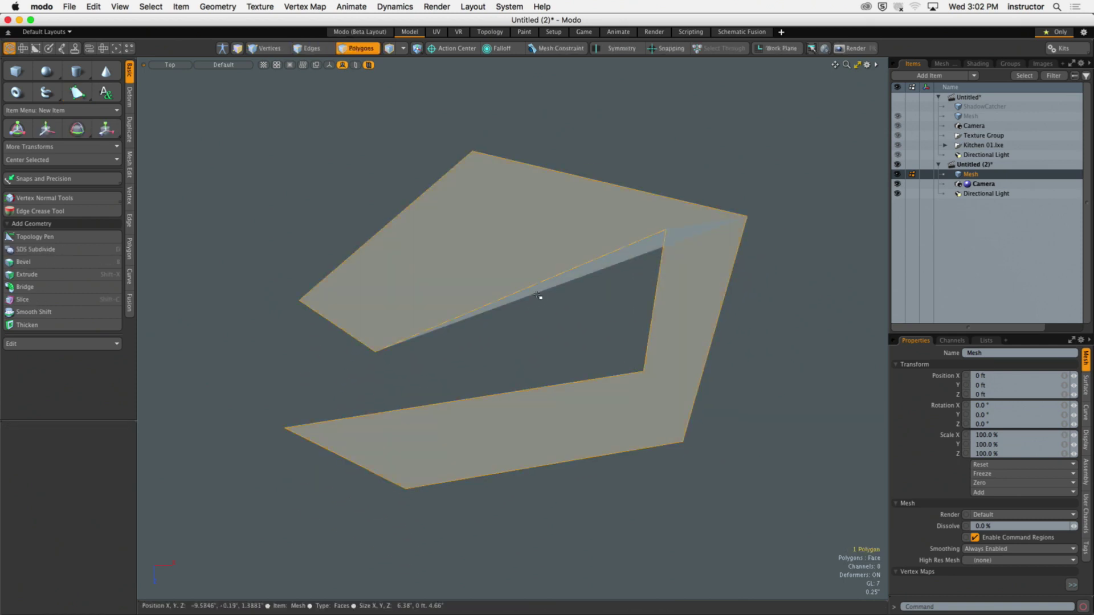
mouse_move(528, 295)
alt+mouse_down()
mouse_move(554, 229)
mouse_move(539, 386)
mouse_move(471, 325)
mouse_move(637, 324)
mouse_move(591, 279)
alt+mouse_up()
click(539, 329)
click(528, 307)
Move the polygon's upper-left corner vertex outward and its upper inner corner vertex toward the opening
key(1)
click(443, 234)
key(w)
drag(489, 254, 451, 225)
key(space)
click(618, 274)
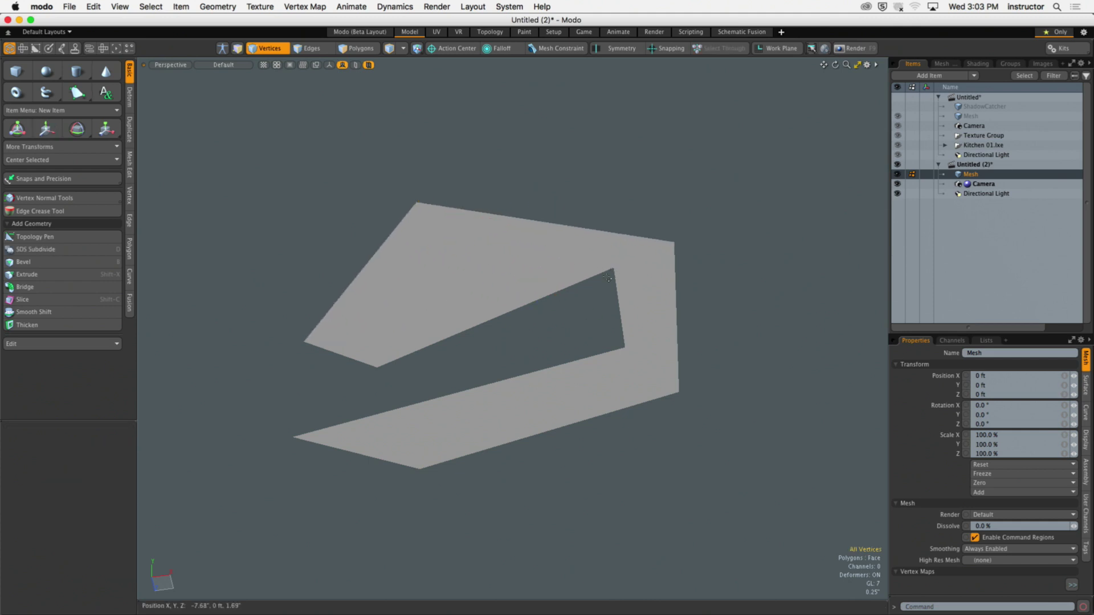
click(611, 261)
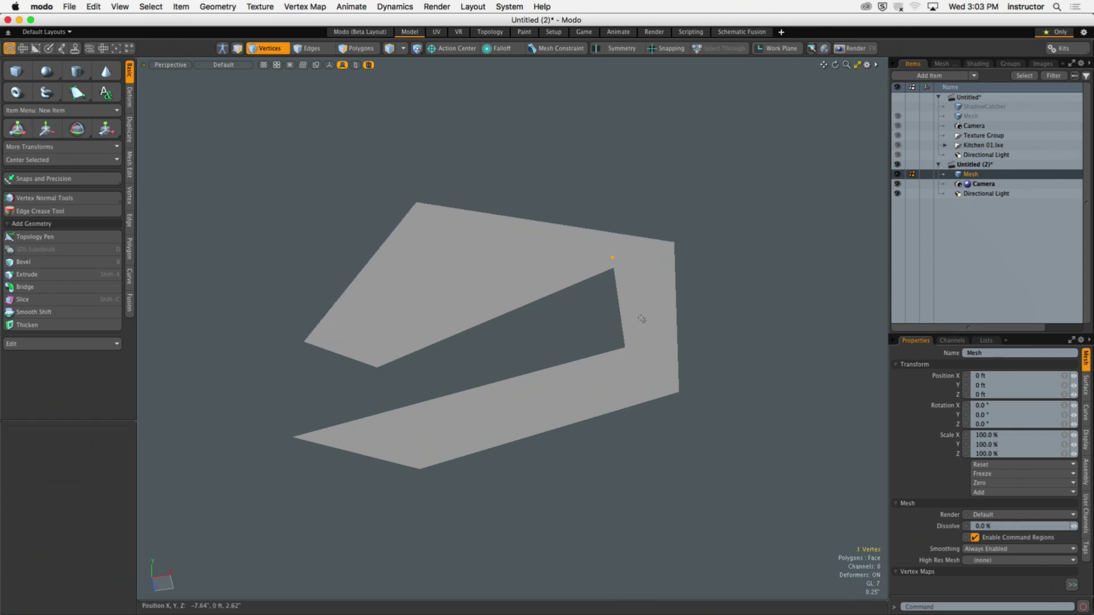
key(w)
drag(664, 278, 573, 317)
key(space)
Select the whole C-shaped polygon and delete it
scroll(598, 317, up, 5)
key(2)
key(3)
click(607, 310)
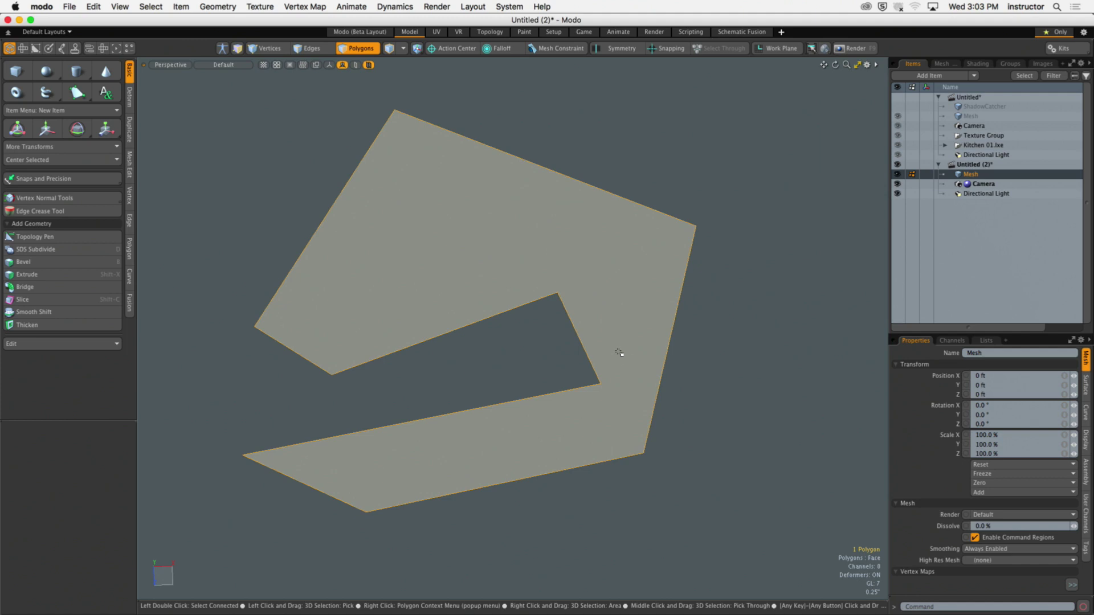
key(Delete)
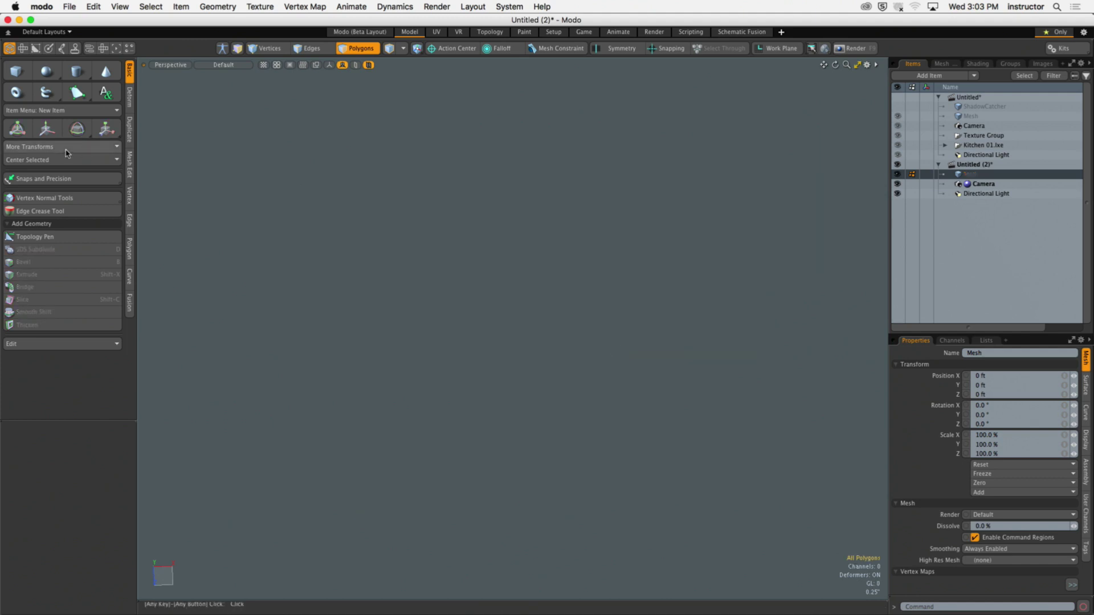
Draw a new nine-point C-shaped polygon in the Top view with the Pen tool, making room for the tool's settings
click(78, 92)
drag(76, 420, 75, 283)
key(ctrl+Up)
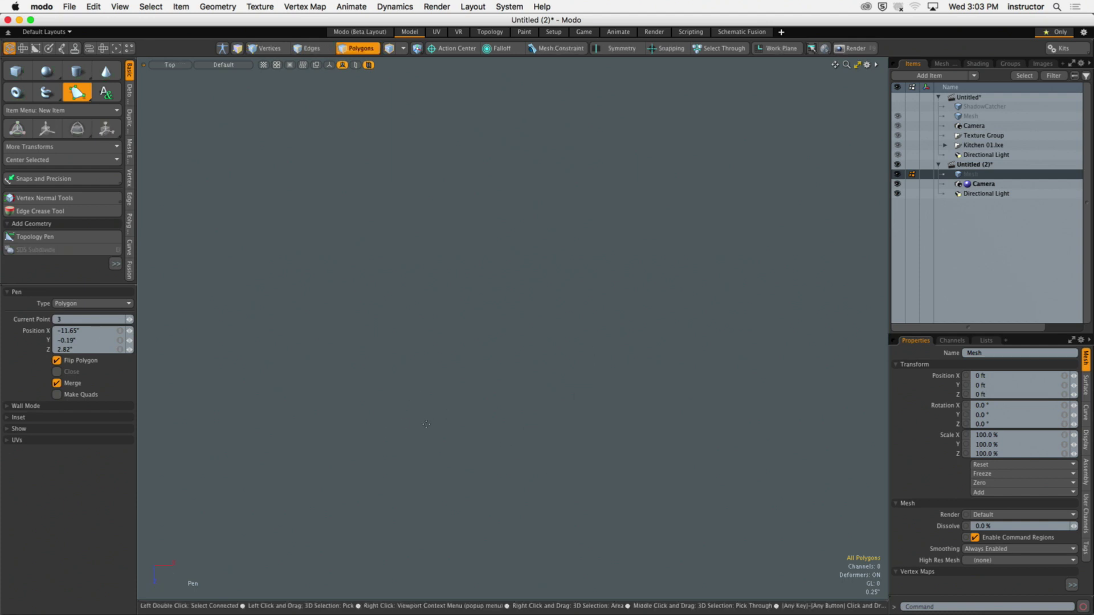
click(403, 135)
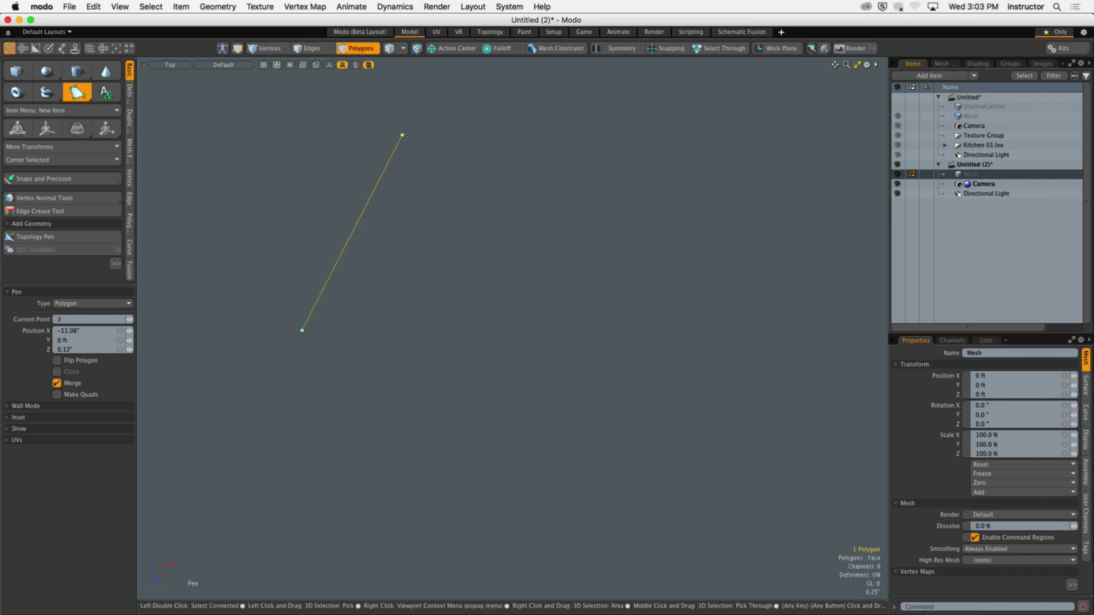
click(799, 175)
click(746, 496)
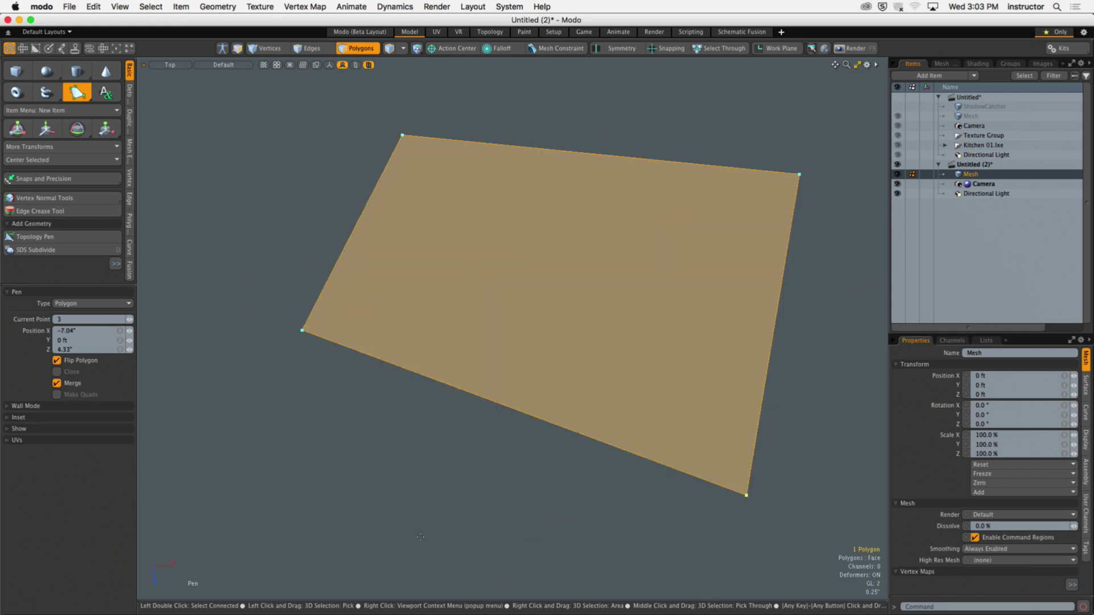
click(401, 538)
click(419, 443)
click(655, 303)
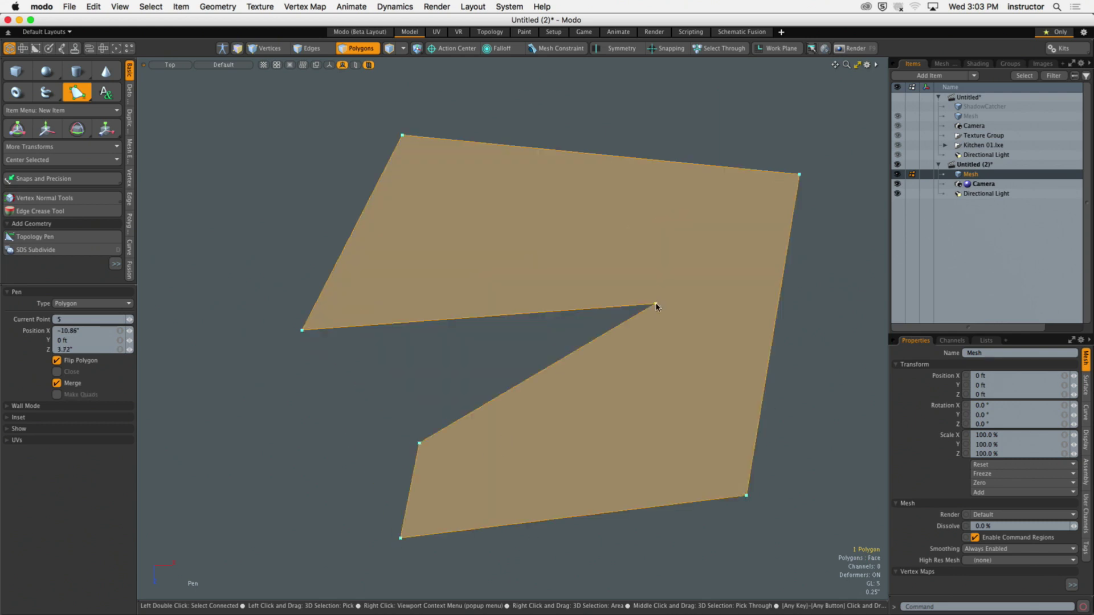
click(633, 252)
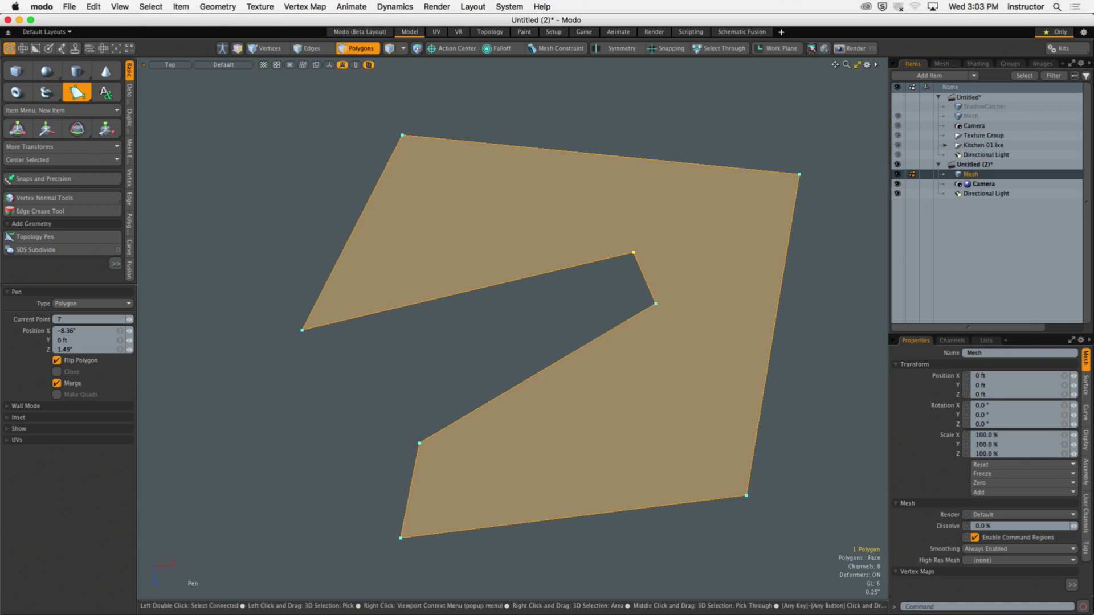
click(369, 379)
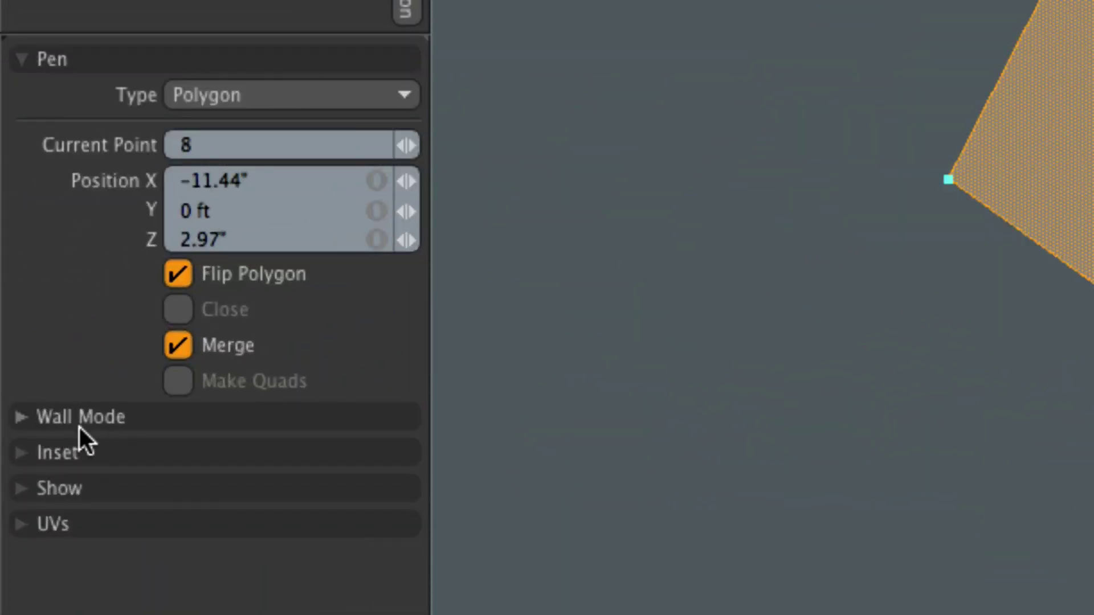
Set the Pen tool's Wall Mode to Inner with an offset of 12 inches
click(112, 424)
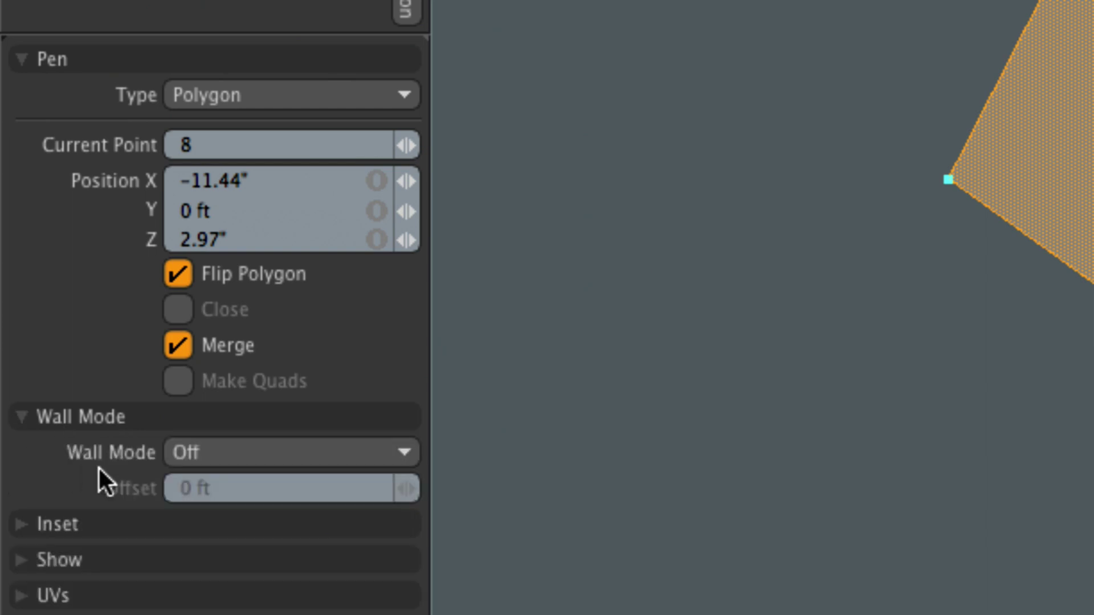
click(225, 454)
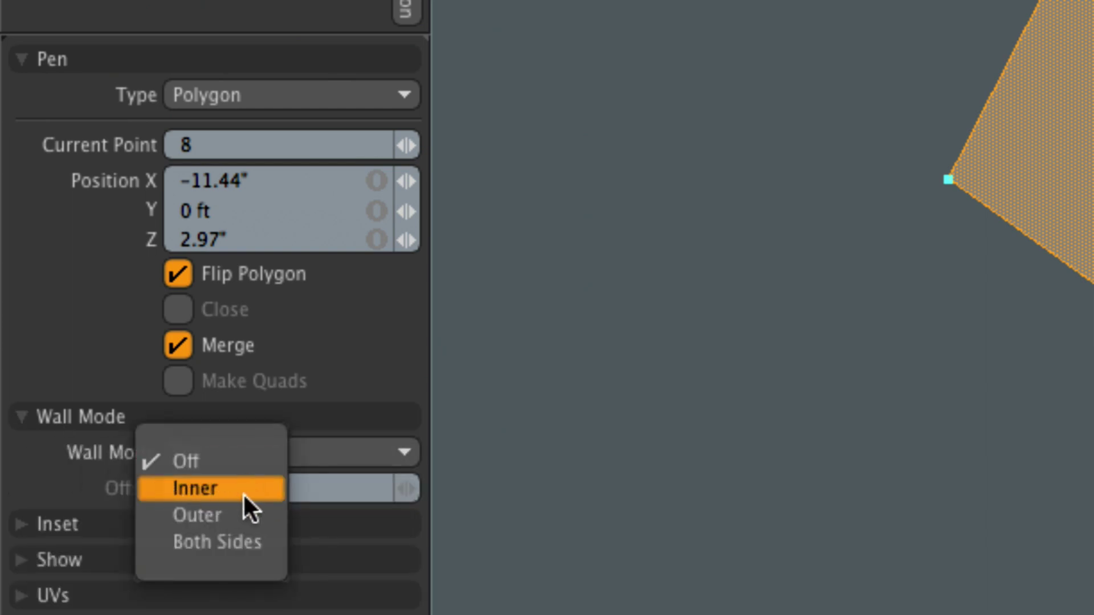
click(213, 489)
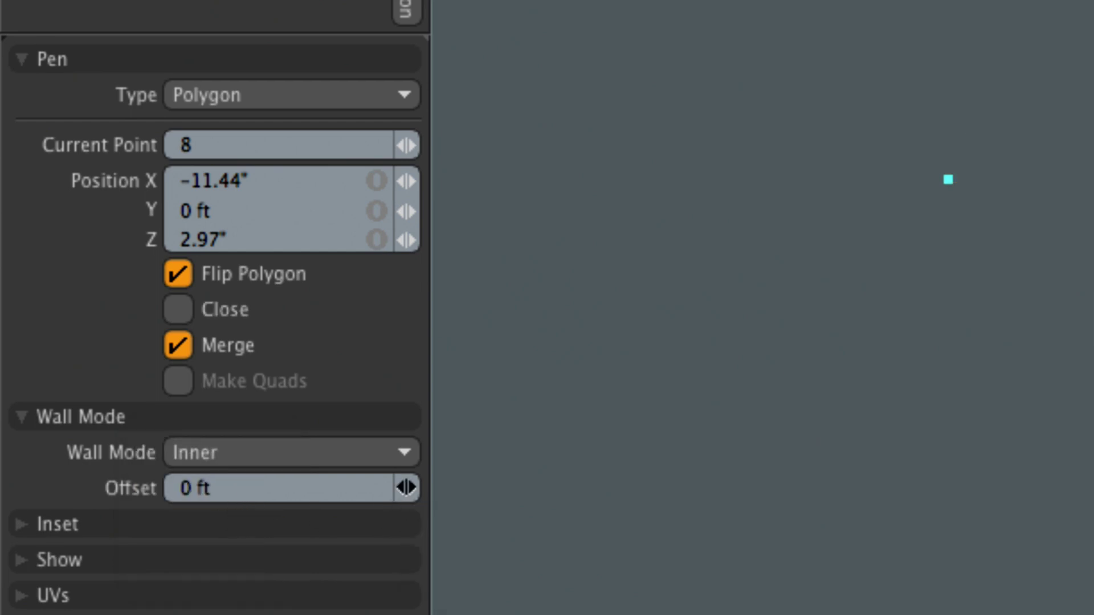
click(204, 489)
text(12)
key(Return)
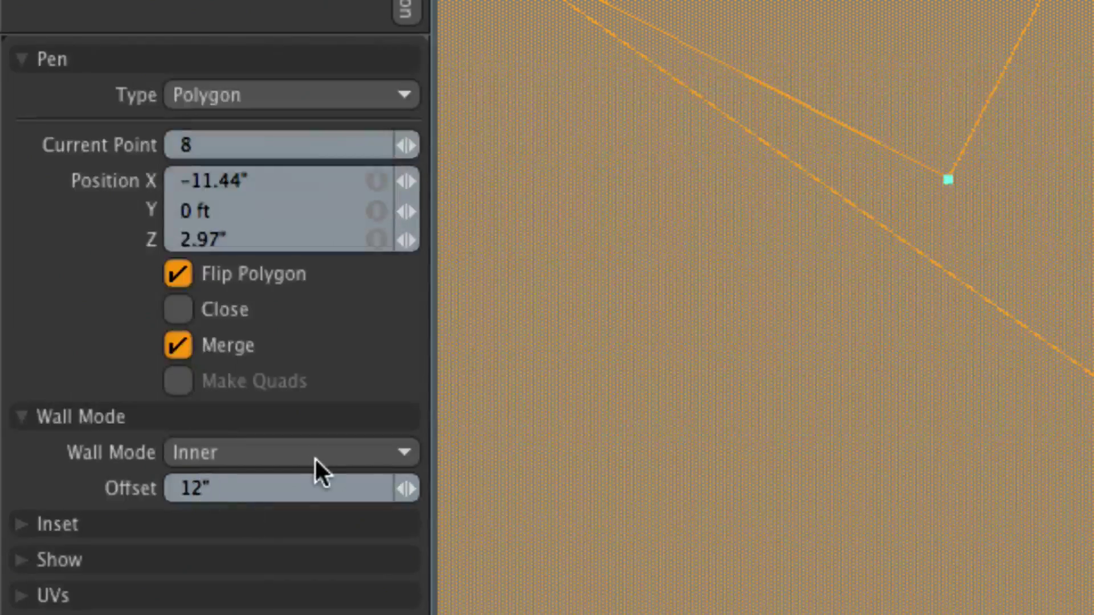
Reduce the wall offset to 2 inches and further down to 0.095 inches
click(254, 489)
text(2)
key(Return)
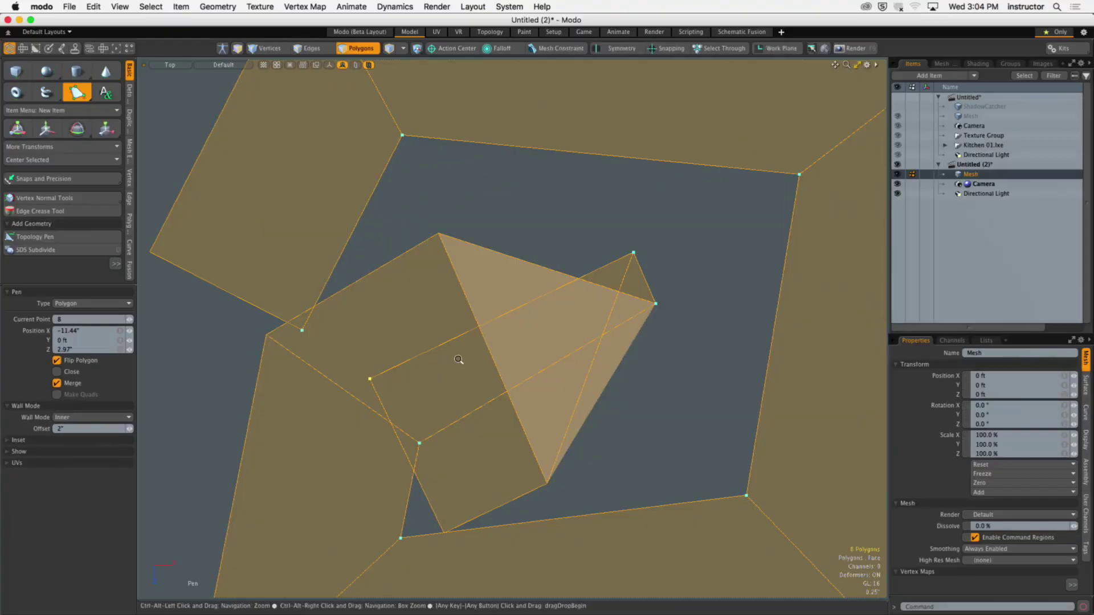
ctrl+alt+drag(458, 359, 402, 354)
drag(129, 429, 90, 429)
alt+shift+drag(402, 364, 381, 404)
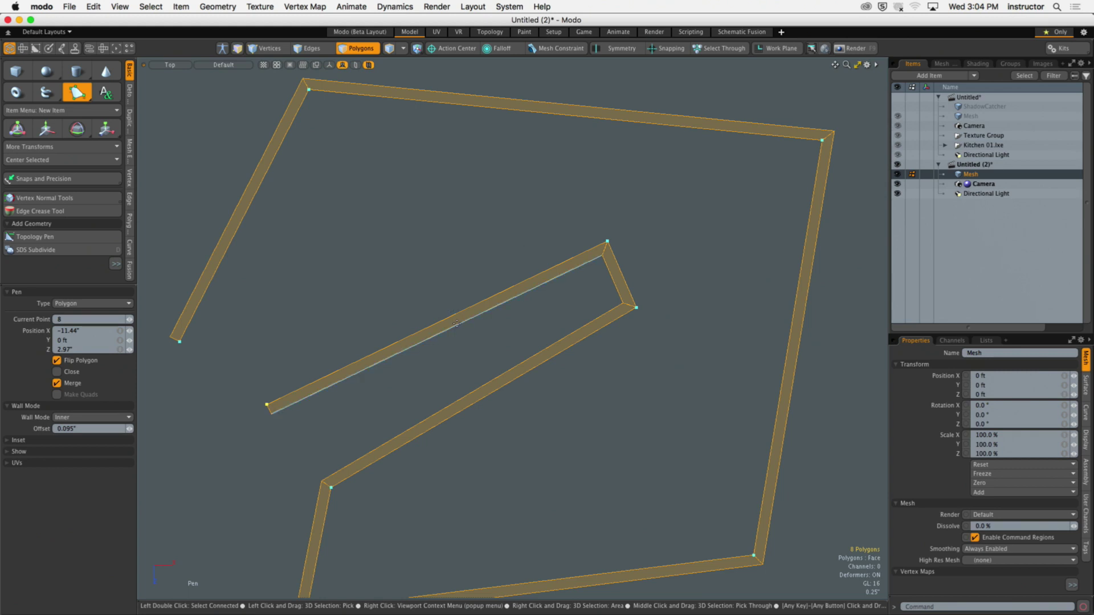
Close the wall outline into a loop and set its offset to 10 inches
click(57, 371)
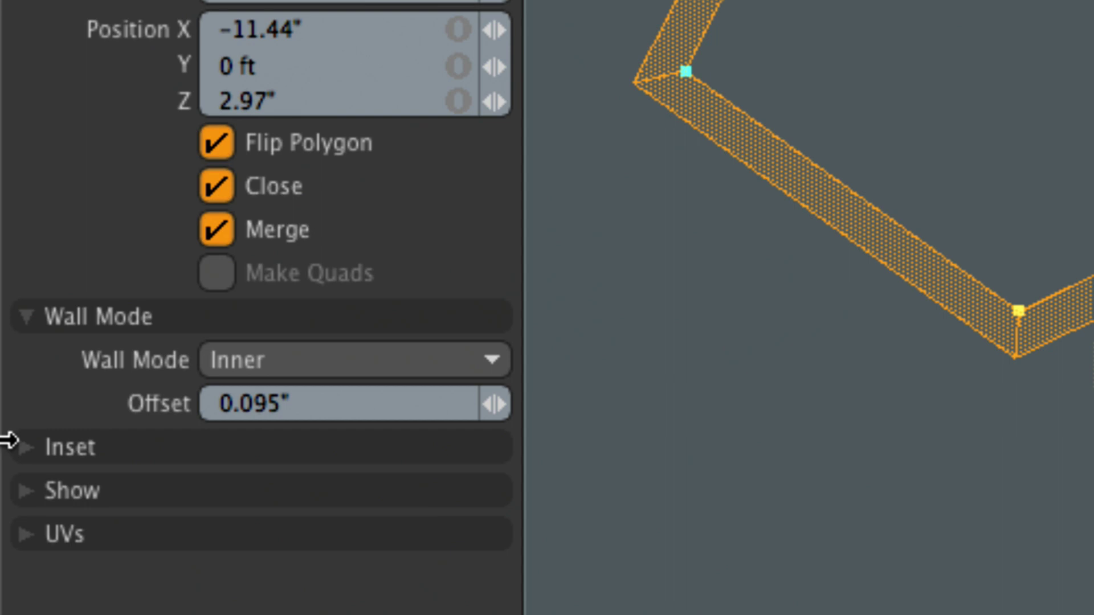
click(354, 406)
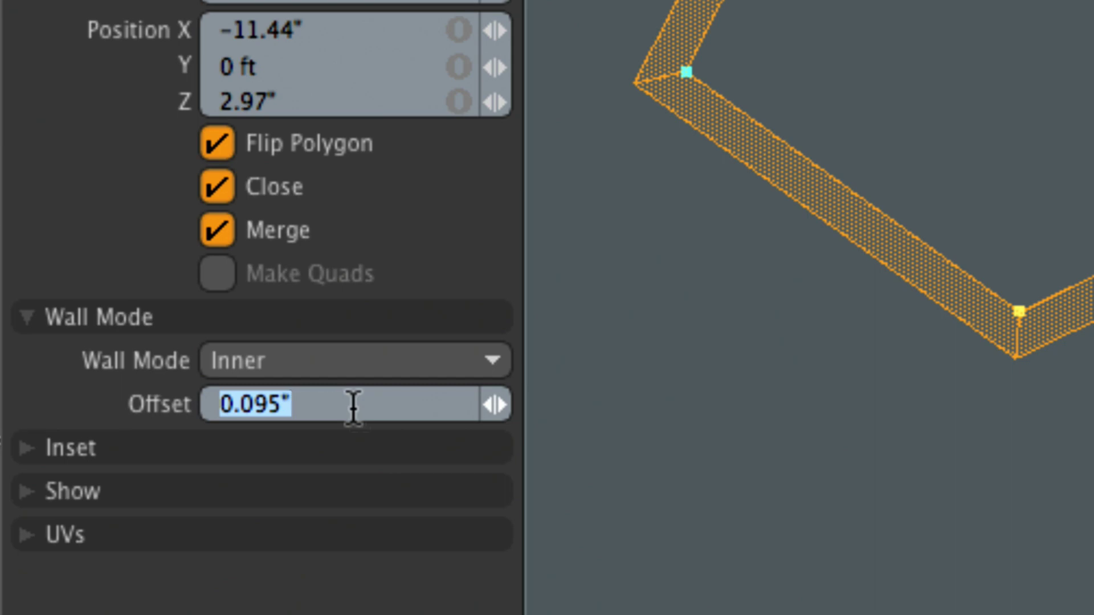
text(1-)
key(BackSpace)
text(0")
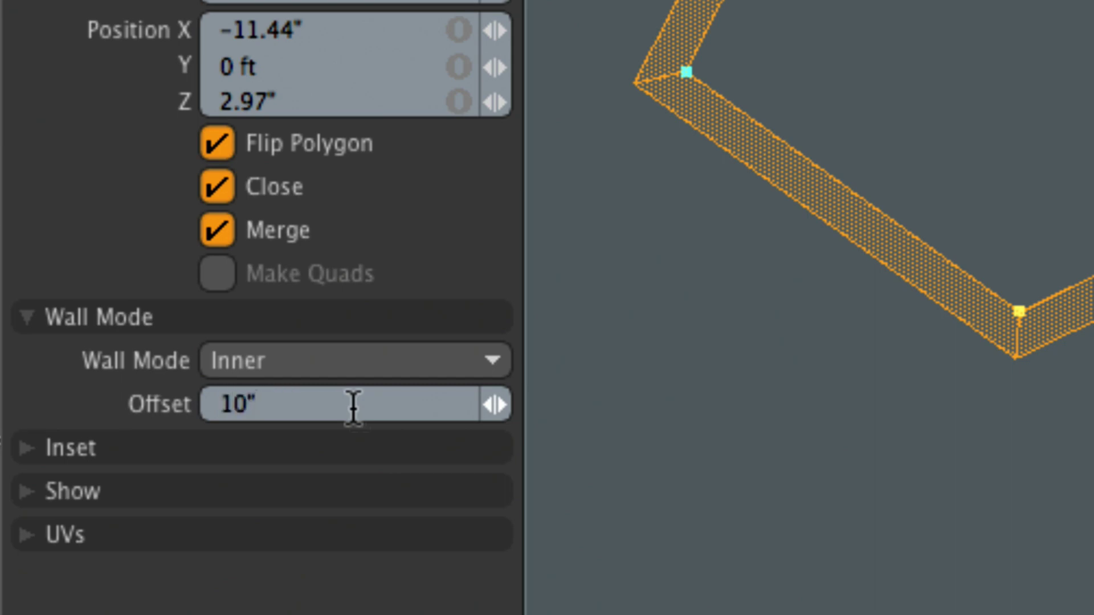
key(Return)
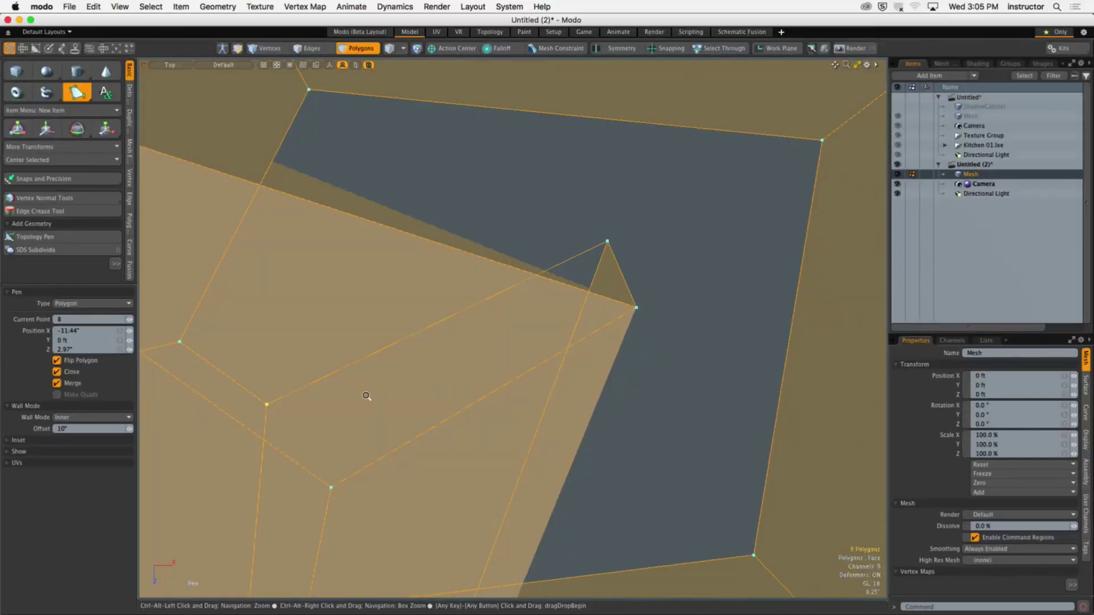
Spread out the overlapping points of the closed wall outline to open up its interior
ctrl+alt+drag(931, 306, 748, 313)
ctrl+alt+drag(298, 402, 308, 322)
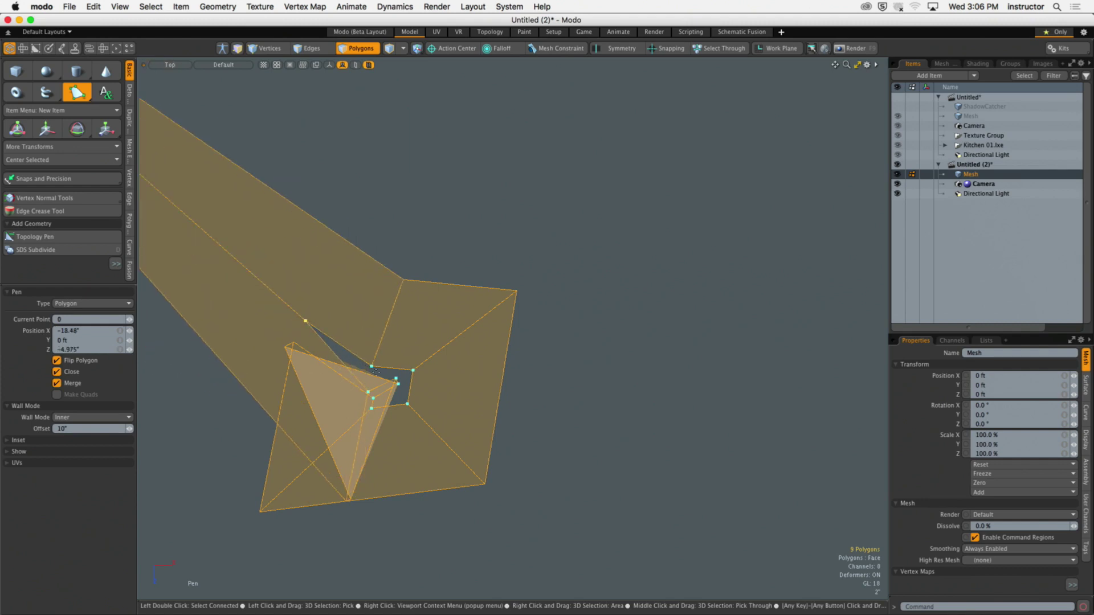
click(389, 291)
drag(414, 372, 513, 316)
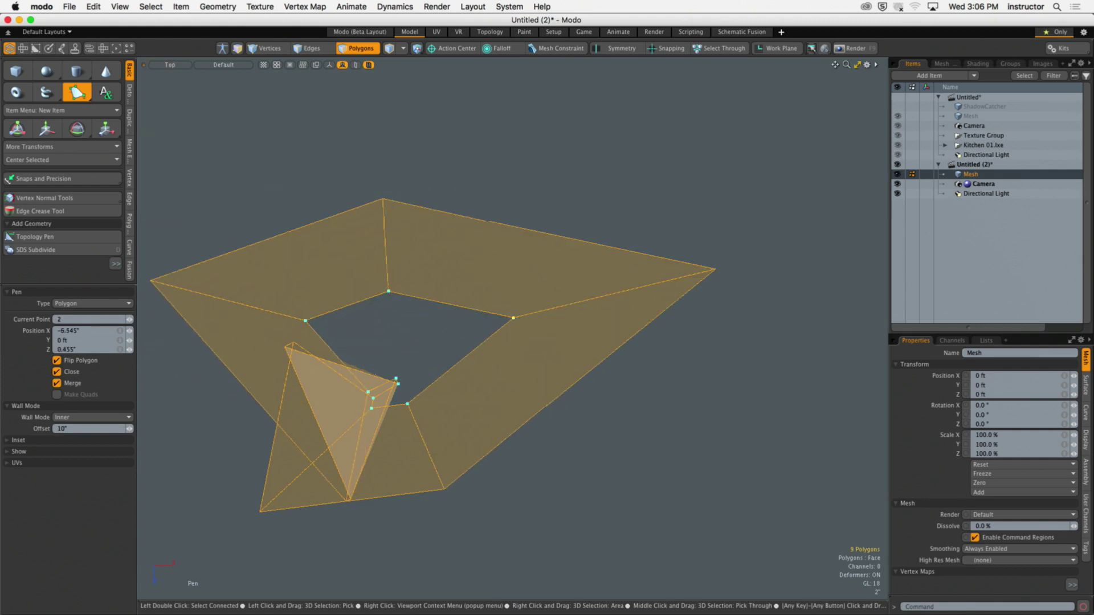
drag(407, 404, 477, 509)
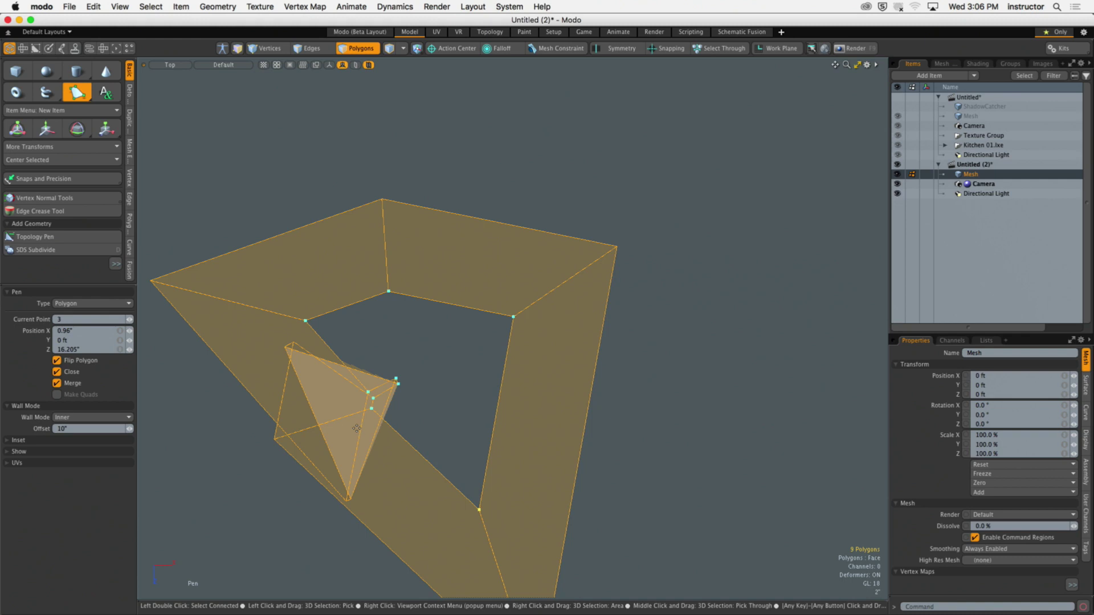
drag(372, 408, 336, 535)
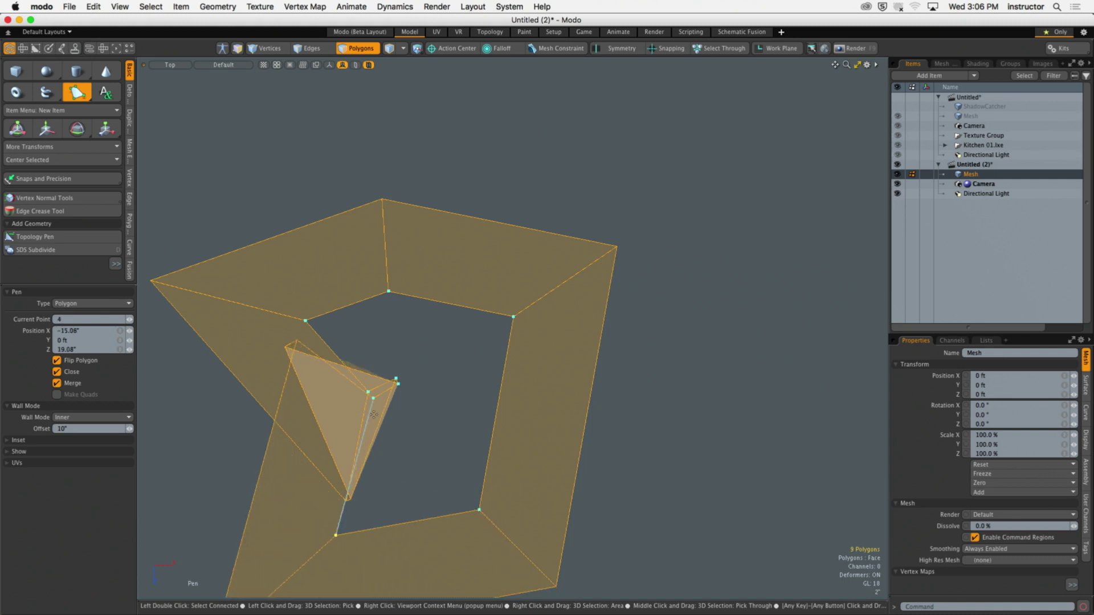
click(375, 443)
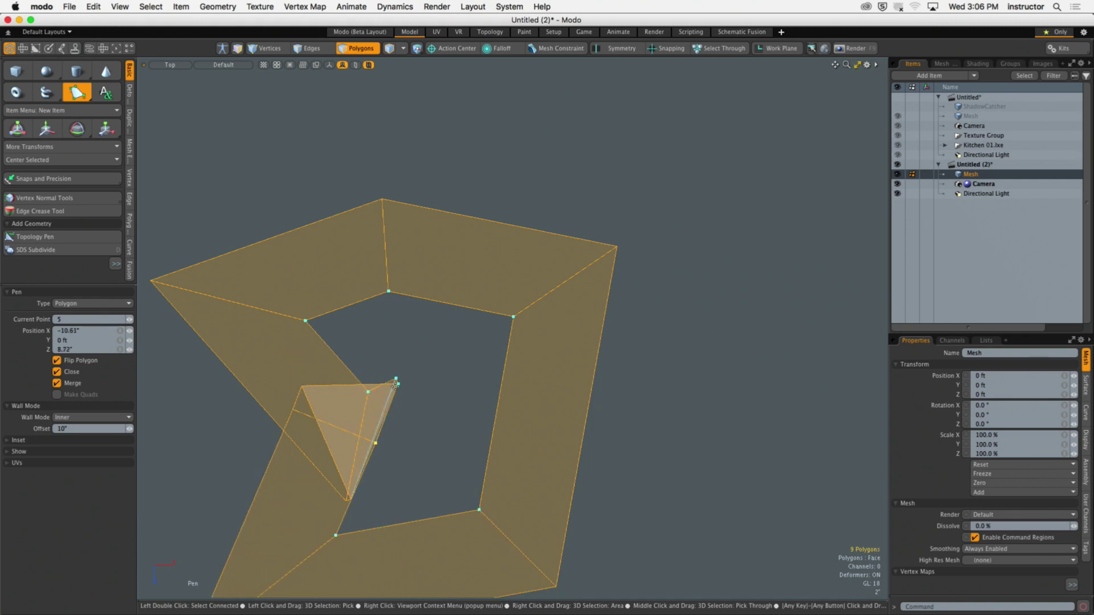
click(430, 436)
drag(365, 392, 238, 397)
scroll(396, 347, down, 2)
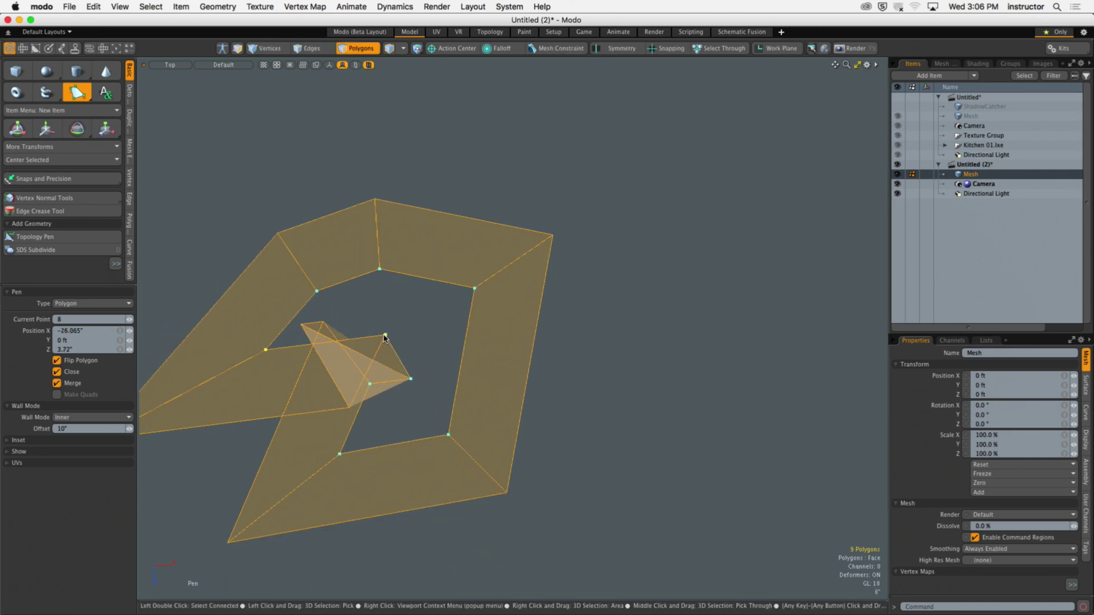
Undo the last point moves and delete the self-overlapping wall
key(ctrl+z)
drag(369, 385, 353, 359)
key(ctrl+z)
key(q)
key(Delete)
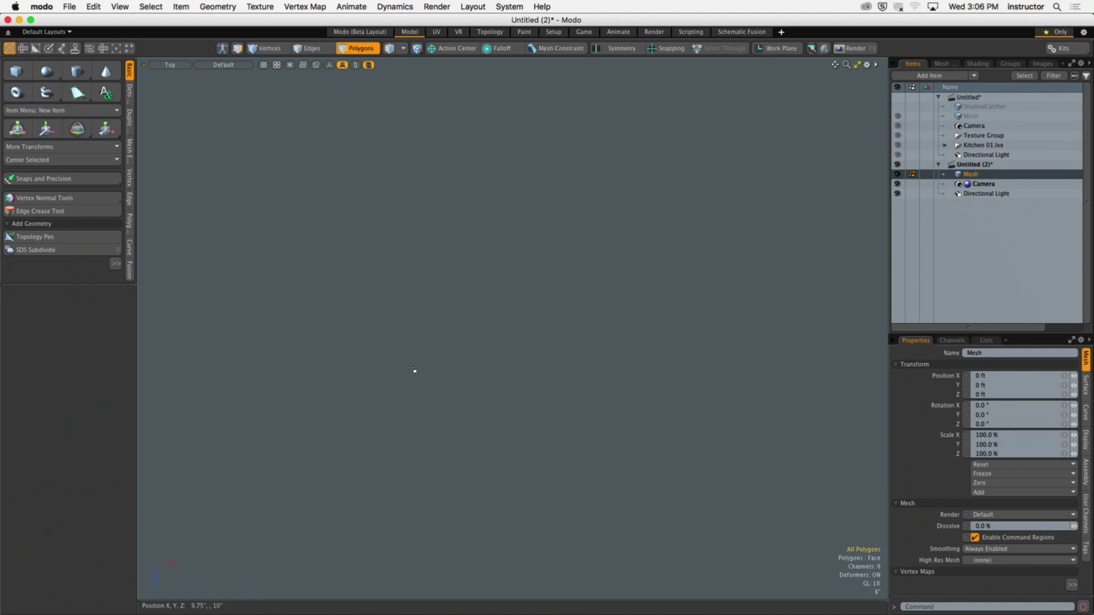
Draw a new closed seven-point wall outline in the Perspective view with the Pen tool, pulling the last point inward as a notch
key(ctrl+space)
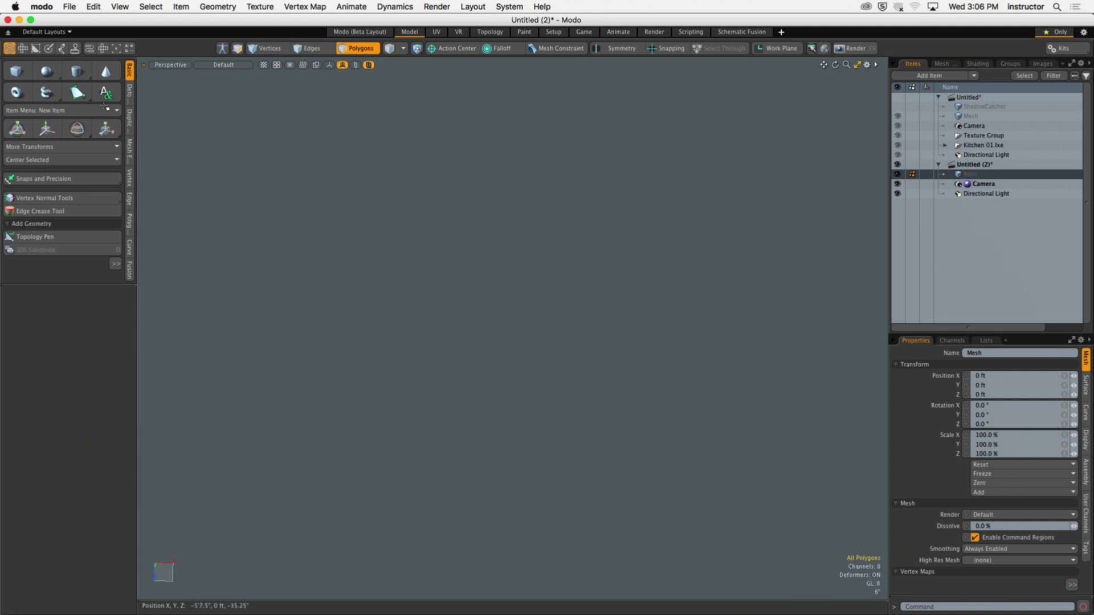
click(77, 93)
click(344, 346)
click(530, 210)
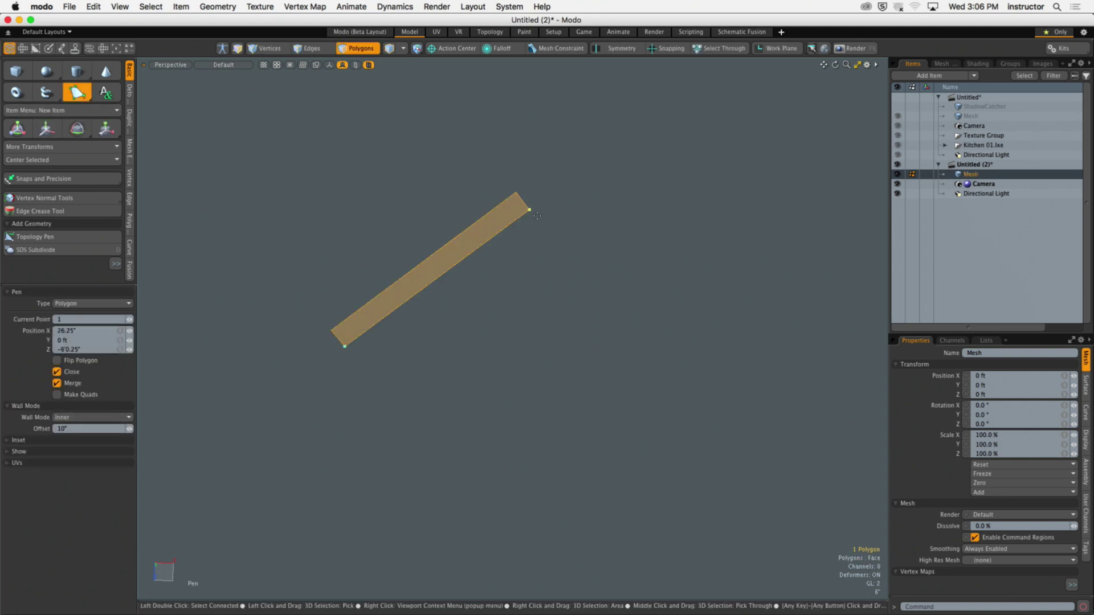
click(673, 292)
click(711, 473)
click(532, 495)
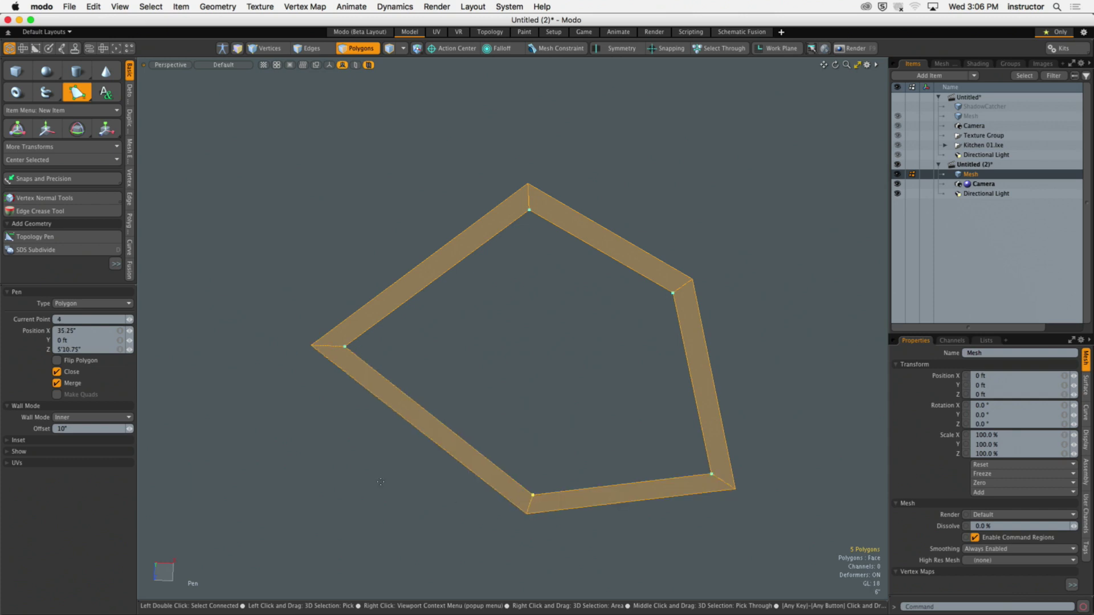
click(381, 482)
click(599, 390)
drag(598, 391, 566, 365)
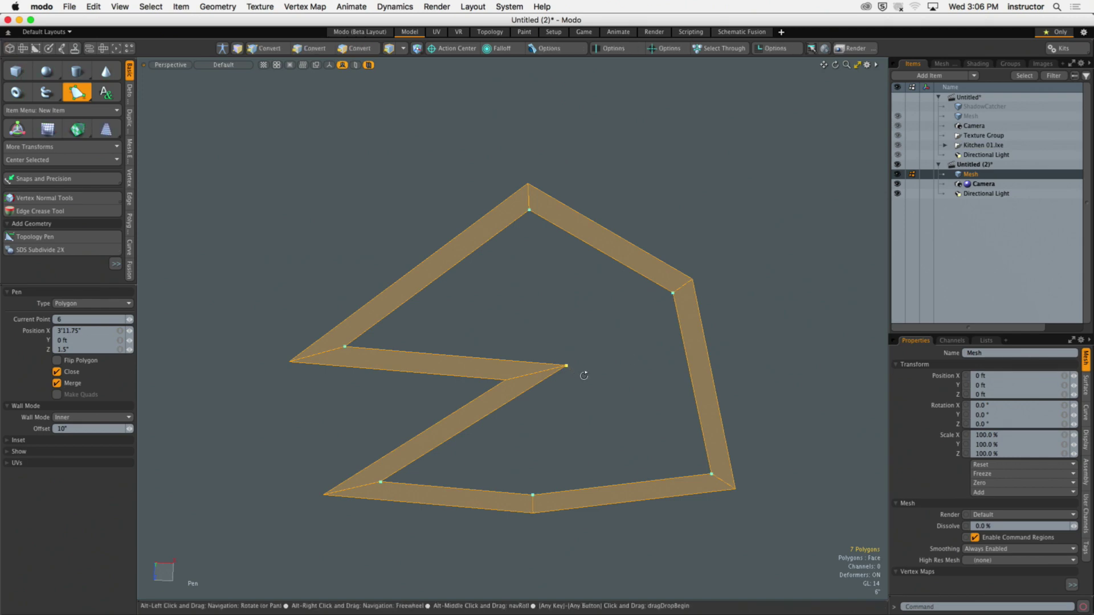
Try the Outer and Both Sides wall modes on the outline, and return the Wall Mode to Inner
ctrl+alt+drag(569, 374, 600, 348)
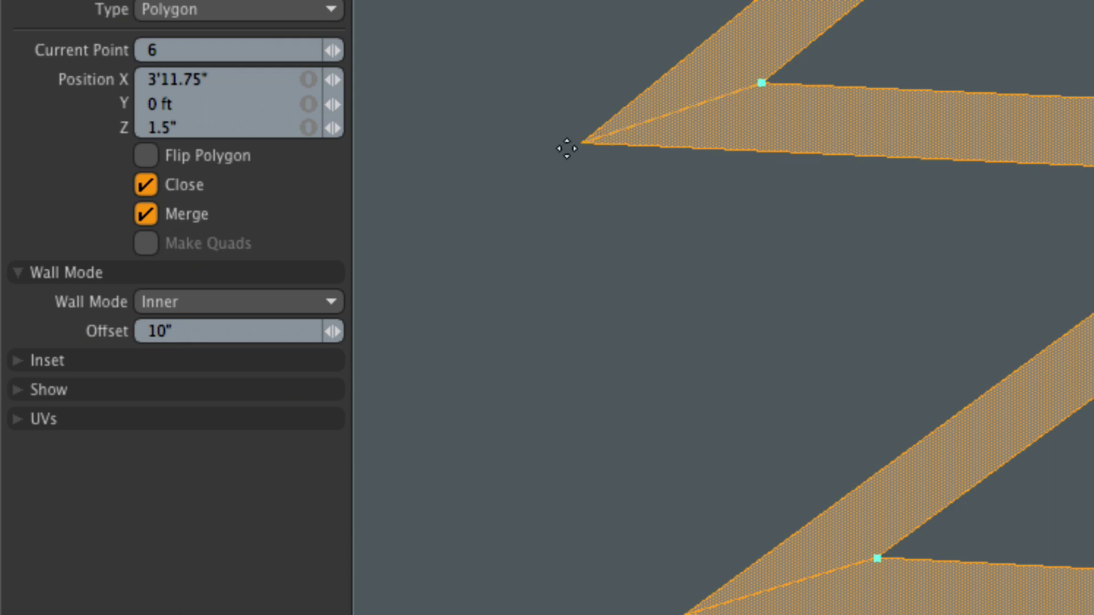
click(192, 303)
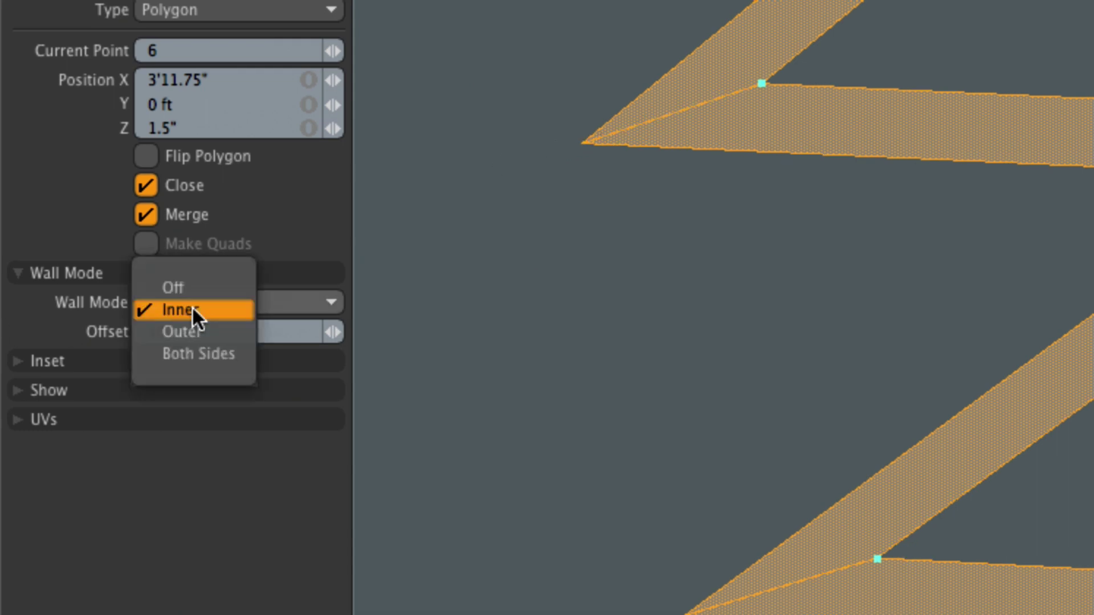
click(217, 332)
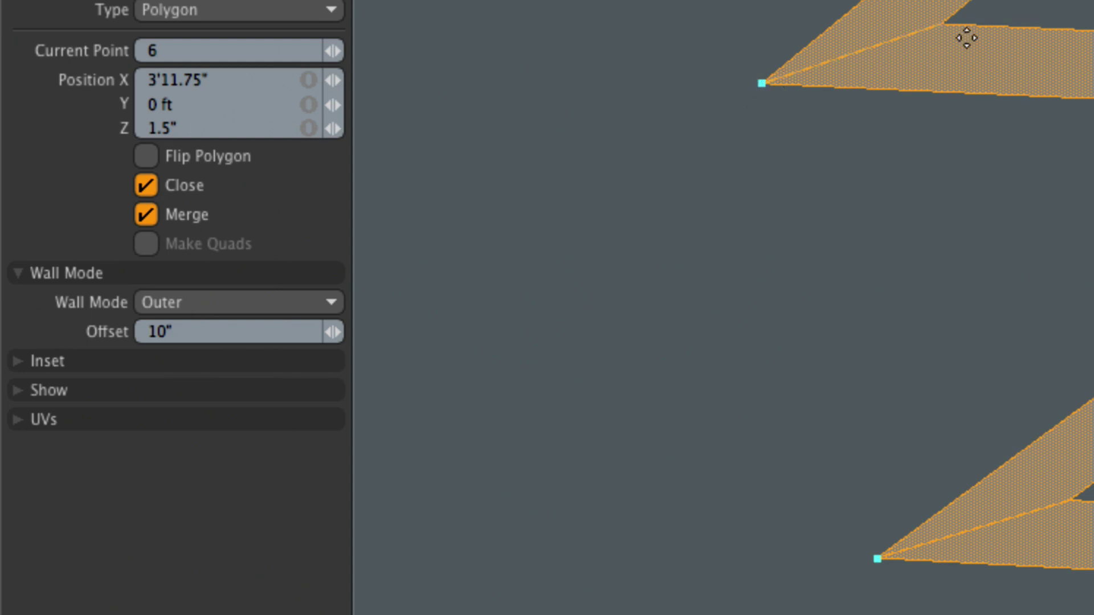
click(247, 300)
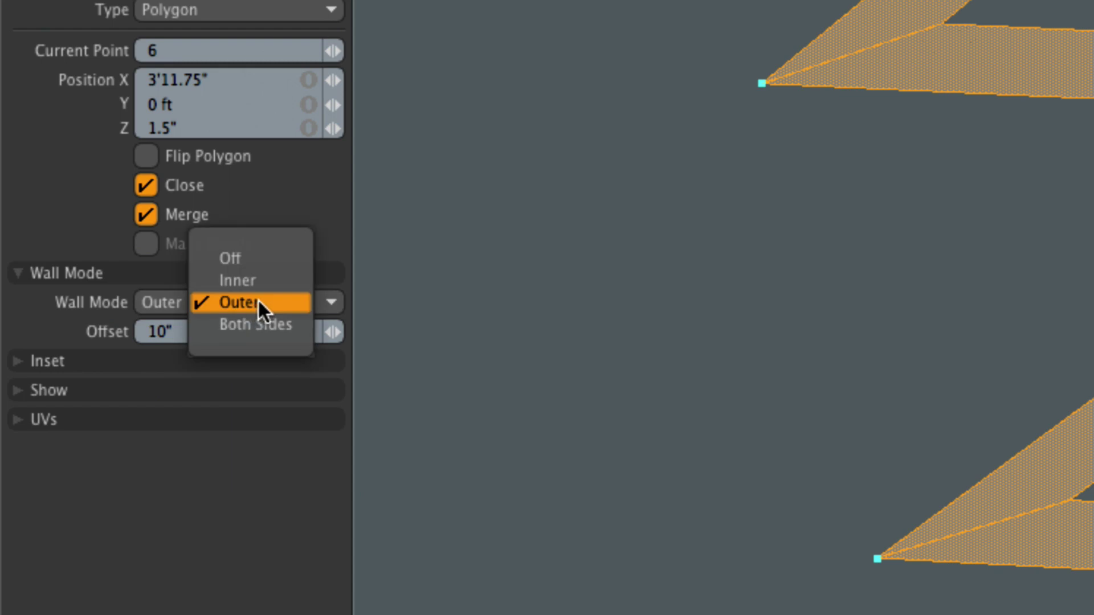
click(269, 324)
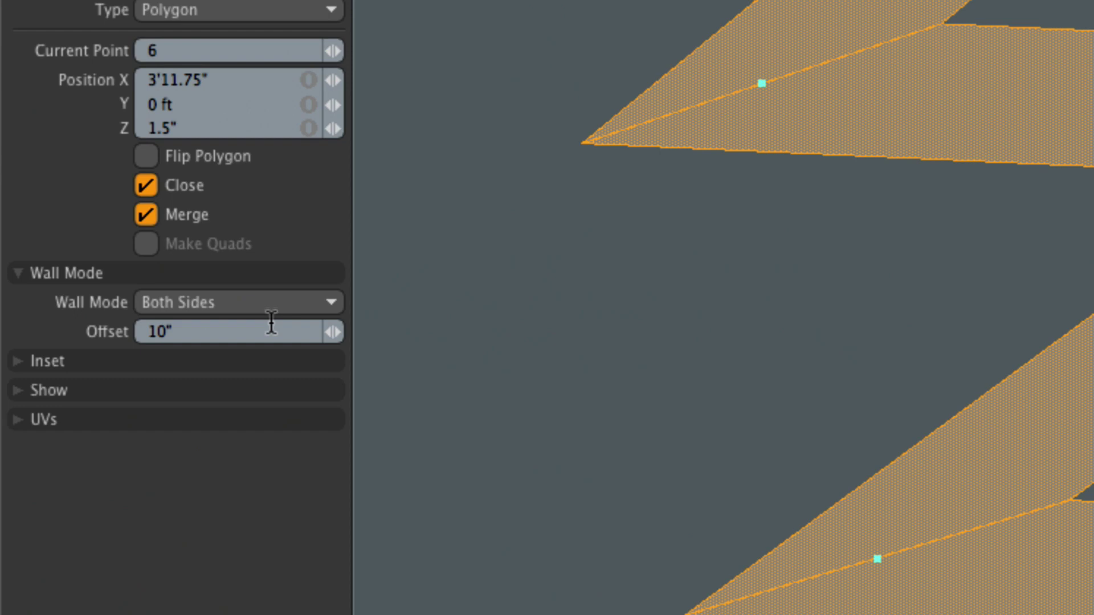
click(169, 302)
click(167, 259)
Try a wall offset of 0 ft with an eighth point added inside the outline, and leave the Pen tool
ctrl+alt+drag(858, 188, 675, 220)
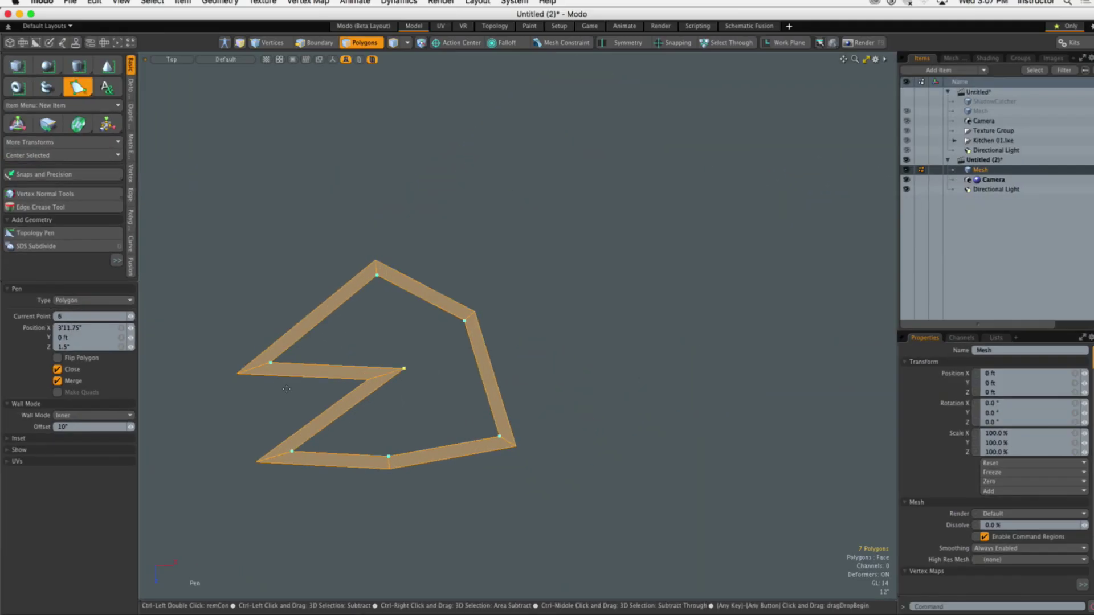
alt+shift+drag(743, 237, 933, 150)
ctrl+alt+drag(366, 354, 635, 236)
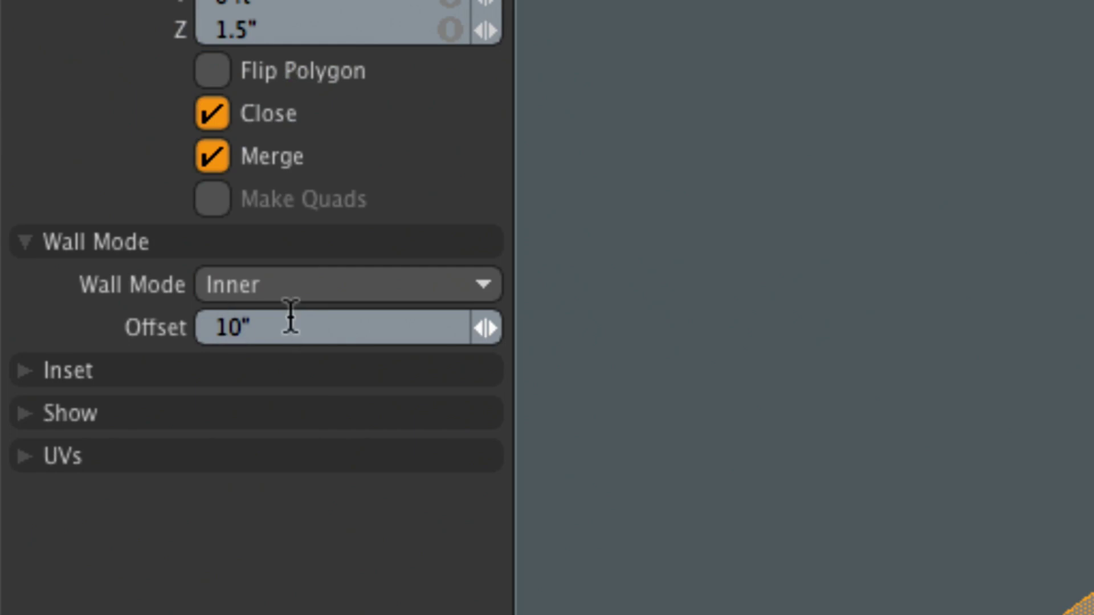
click(291, 316)
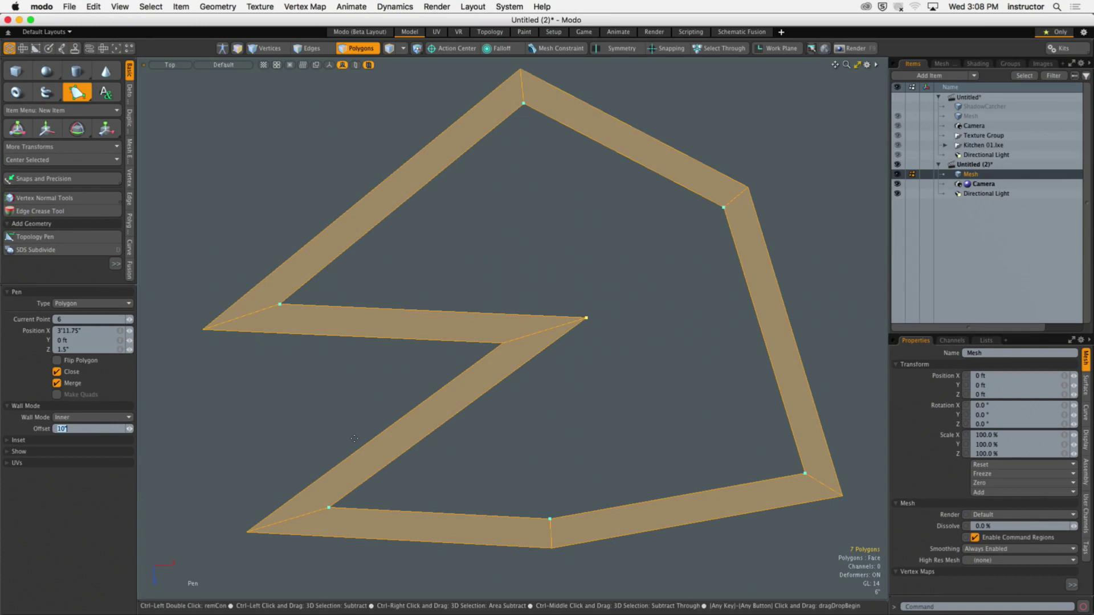
click(372, 394)
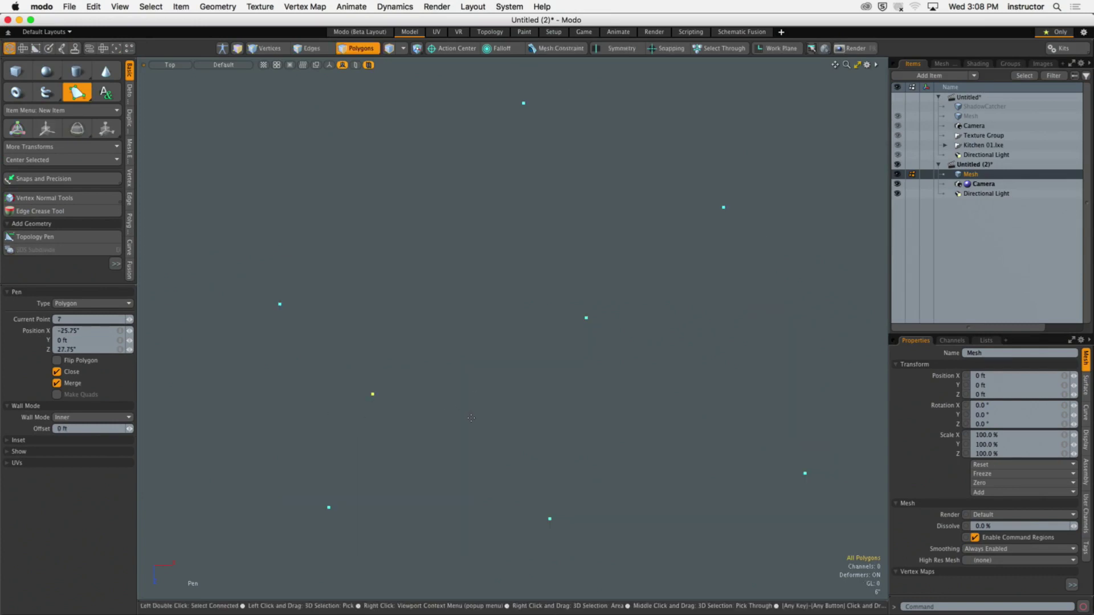
key(z)
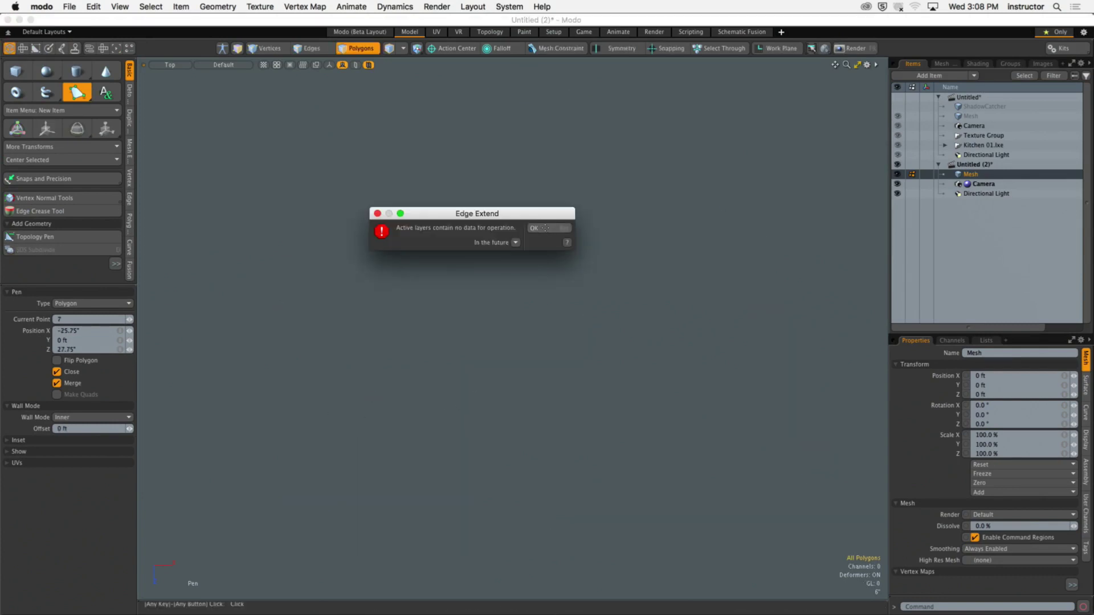
click(546, 228)
click(526, 324)
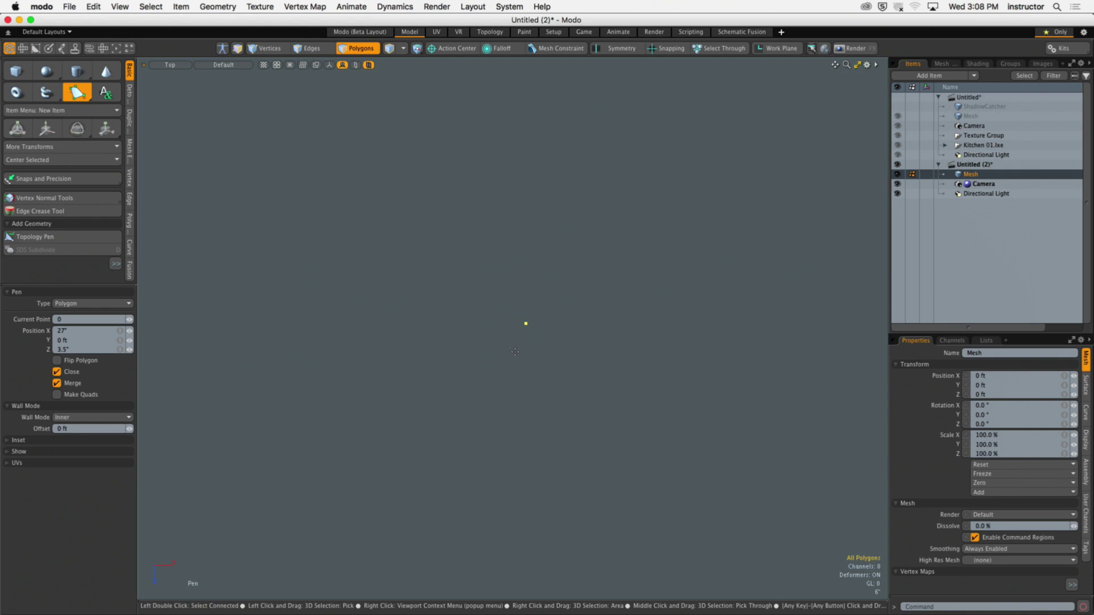
key(space)
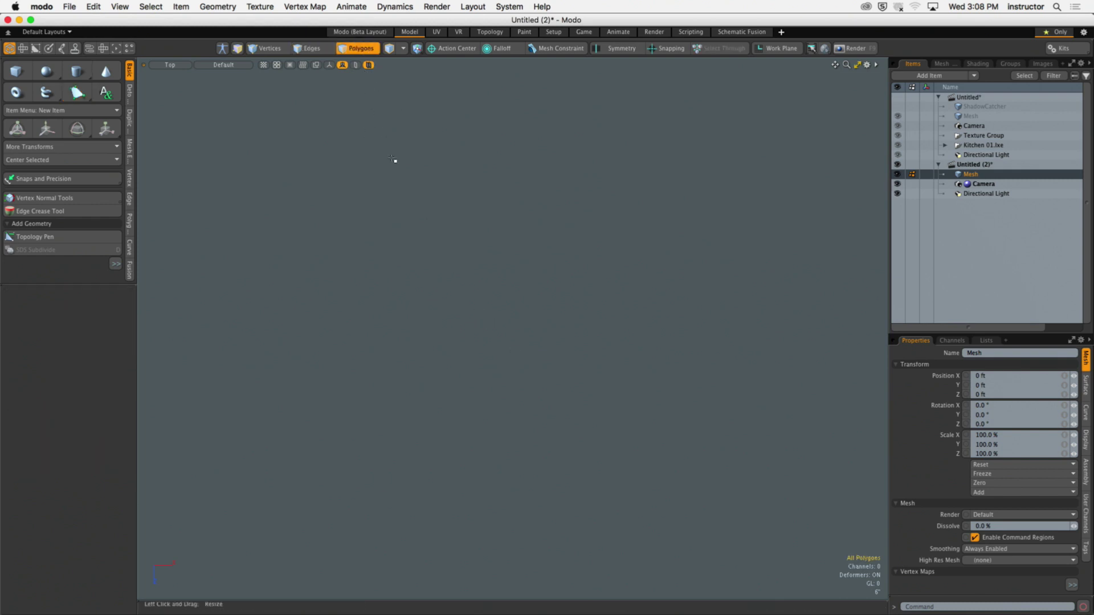
Draw a six-point outline hundreds of miles across in the Top view with the Pen tool
scroll(527, 277, down, 20)
scroll(517, 268, down, 5)
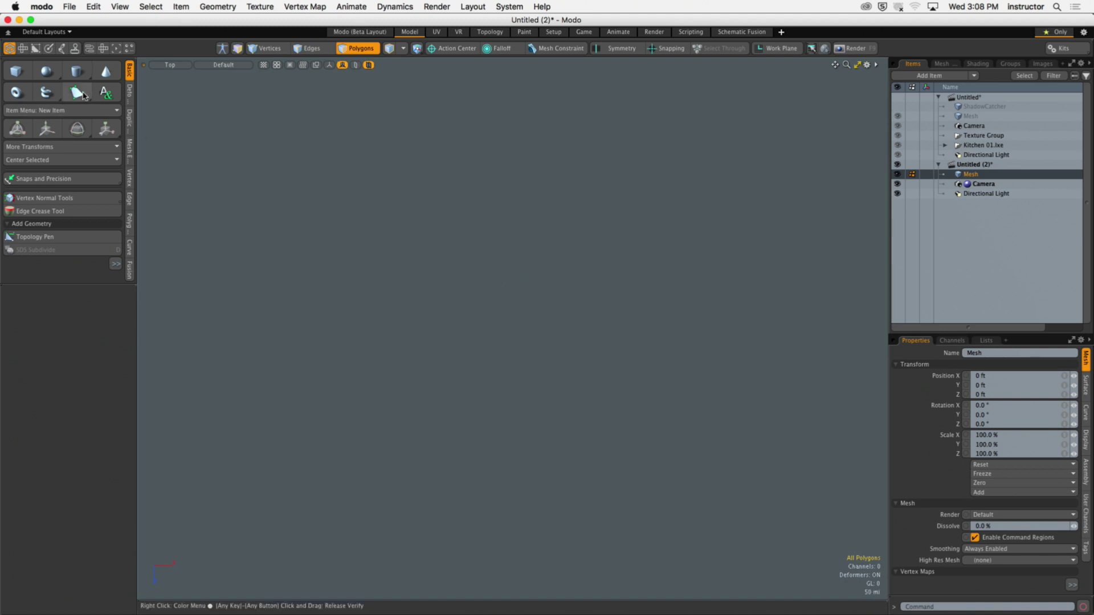
click(77, 92)
click(265, 337)
click(498, 161)
click(697, 164)
click(754, 414)
click(519, 557)
click(310, 494)
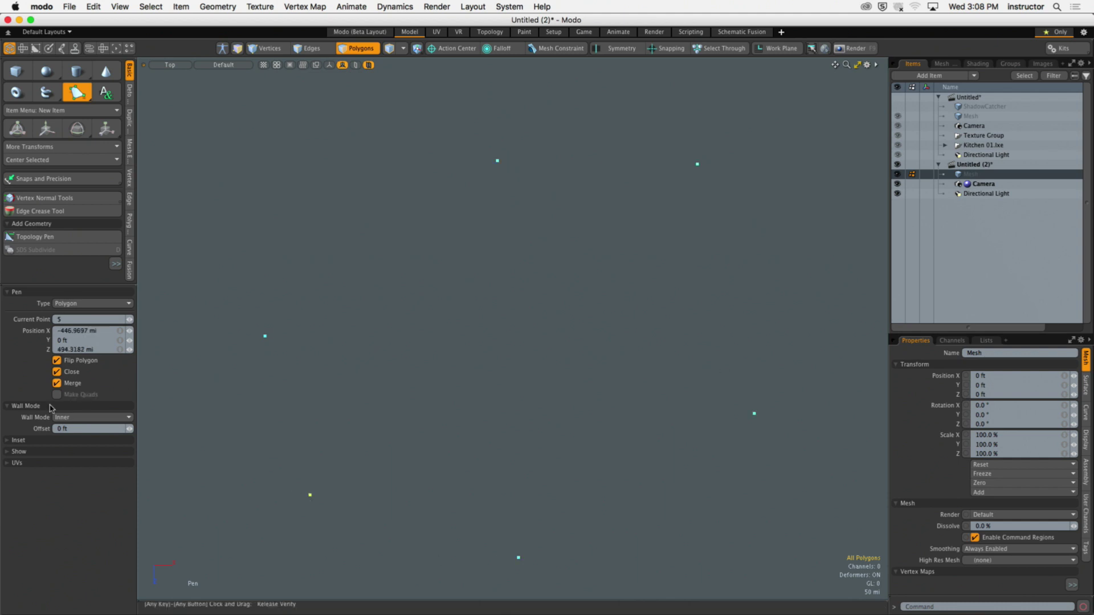
Set the huge outline's wall offset to 10 inches
click(80, 428)
text(10)
key(Return)
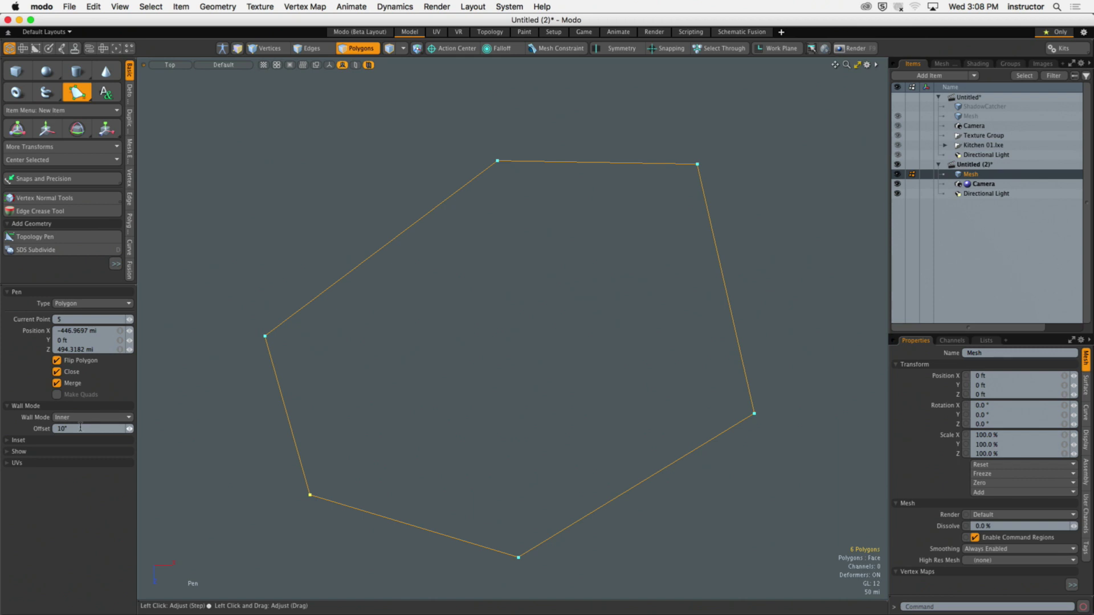
Turn on the grid display in the 3D viewport's visibility properties
key(o)
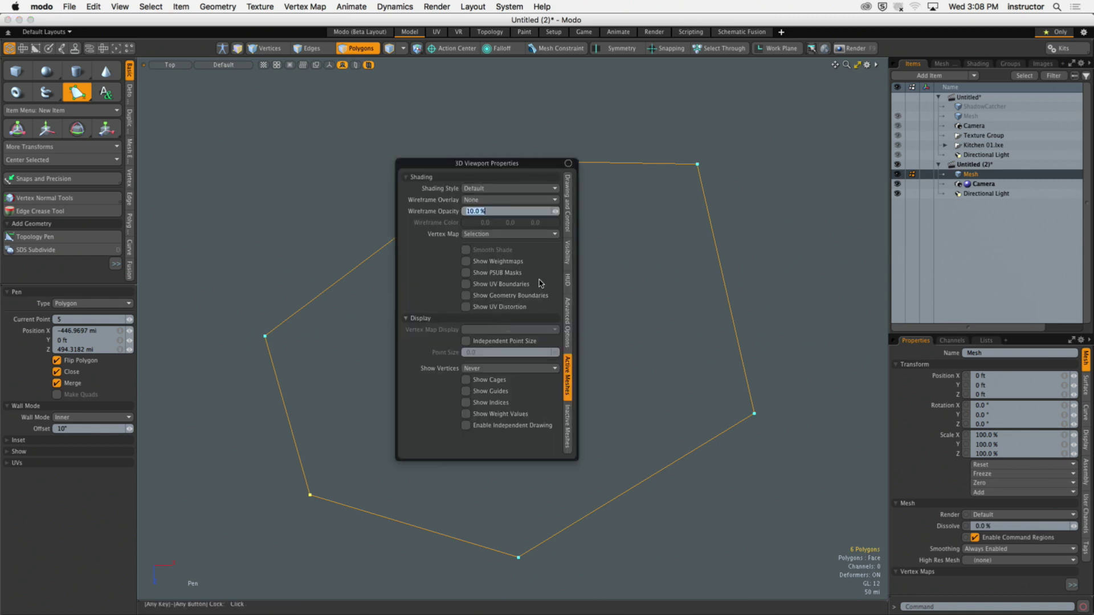
click(567, 252)
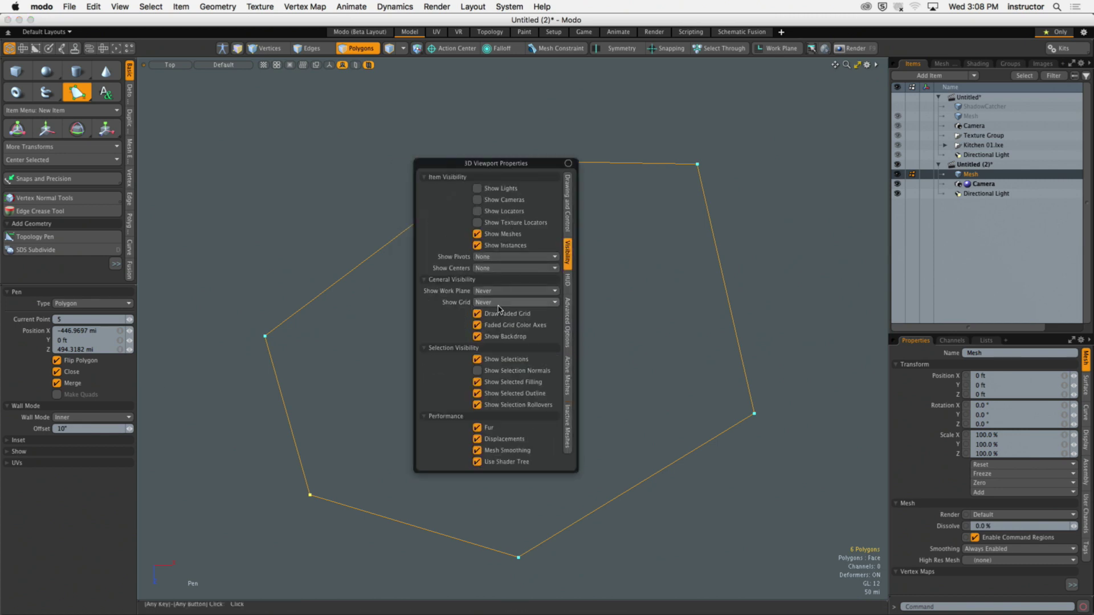
click(513, 291)
click(501, 316)
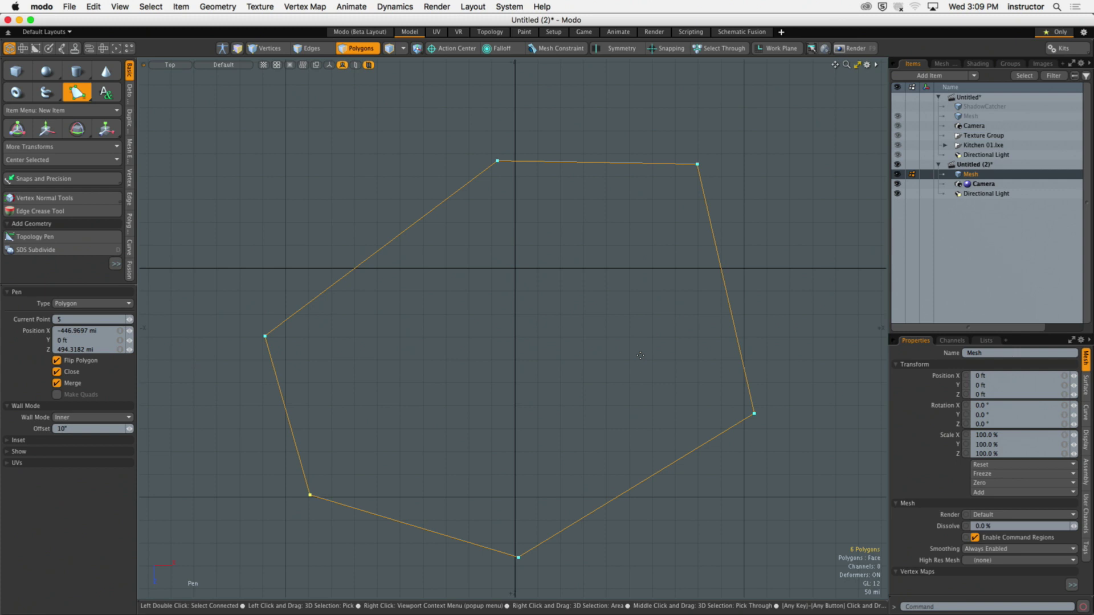
Leave the Pen tool, delete the huge outline's polygons and undo that deletion
key(space)
key(Delete)
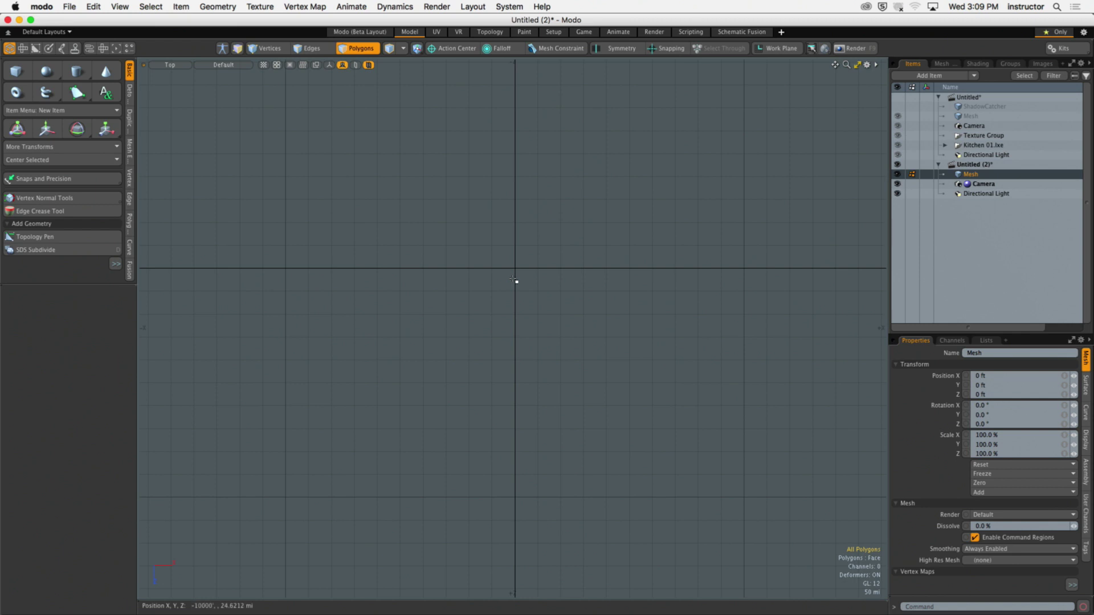
key(super+z)
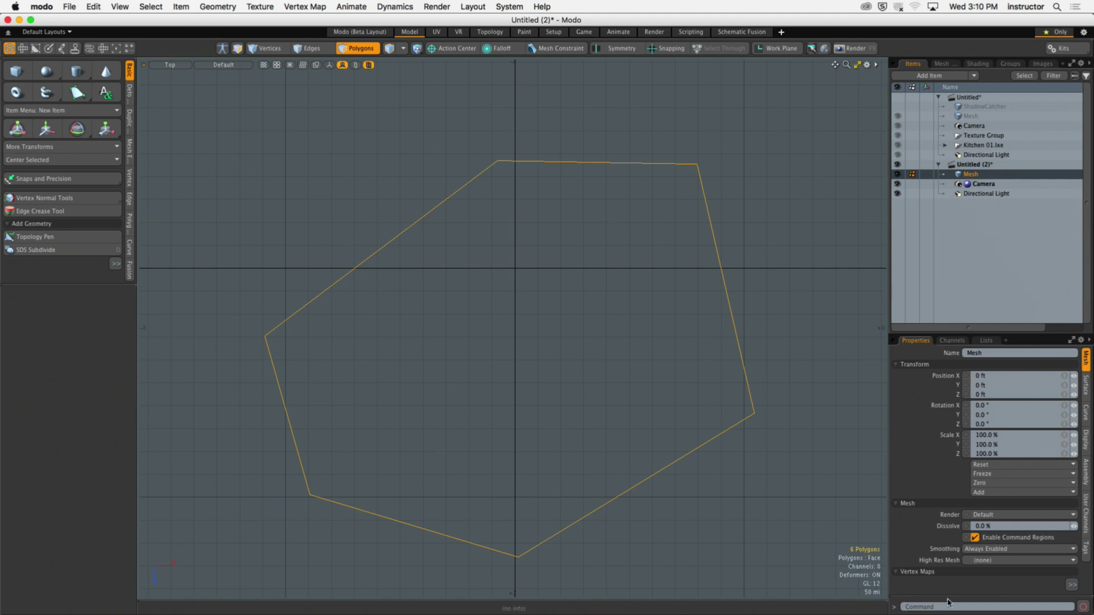
Select all vertices of the huge outline and delete them
key(1)
drag(217, 89, 823, 593)
key(Delete)
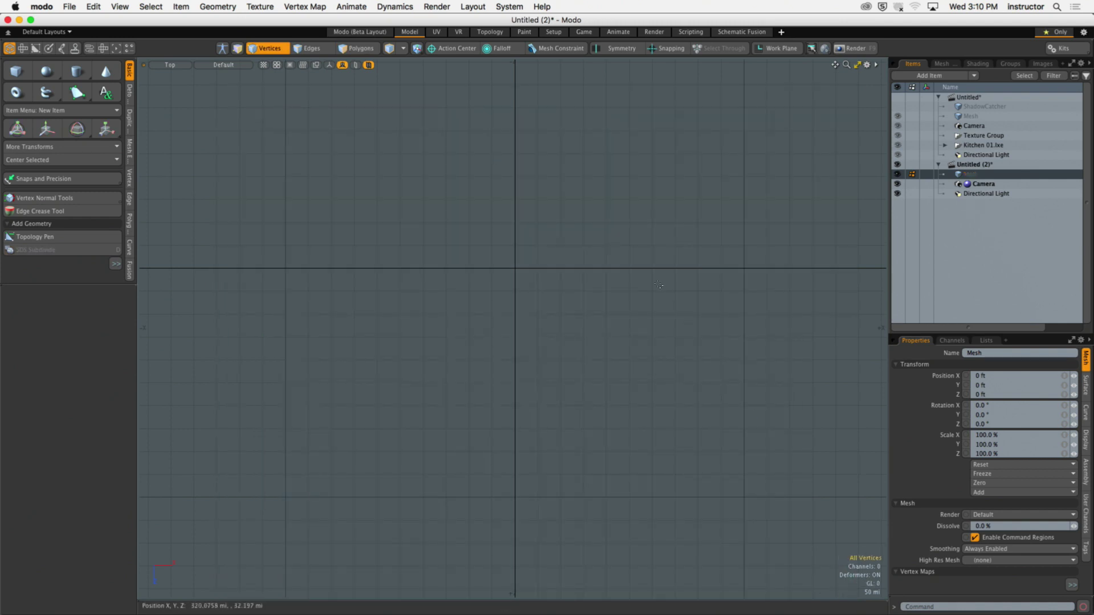
key(a)
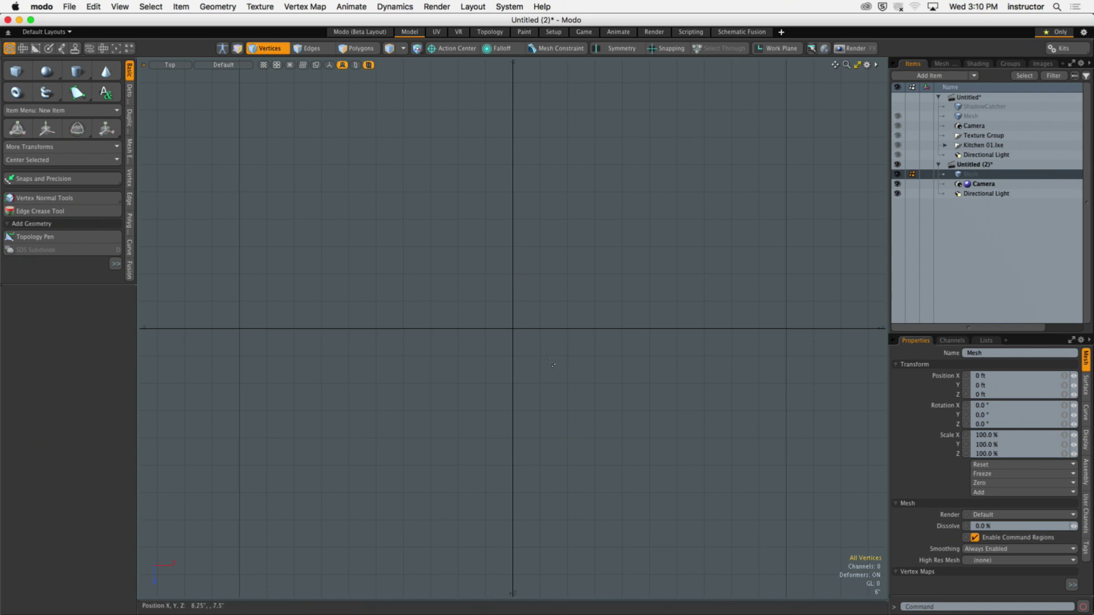
Open the Preferences window, reposition it and close it again
key(super+h)
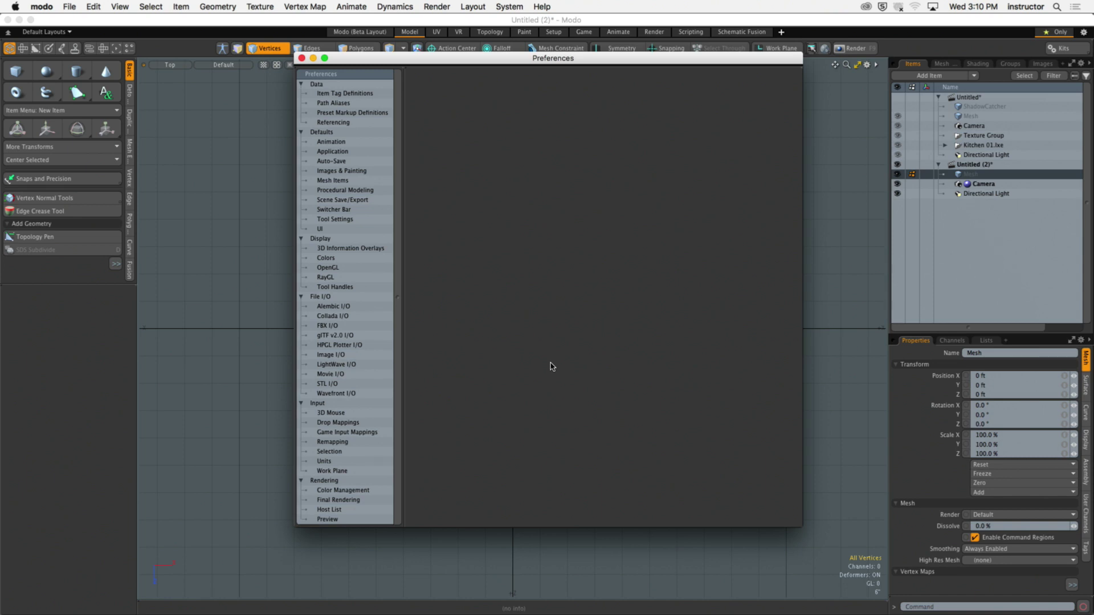
mouse_move(361, 63)
mouse_down()
mouse_move(391, 110)
mouse_move(352, 77)
mouse_up()
click(293, 70)
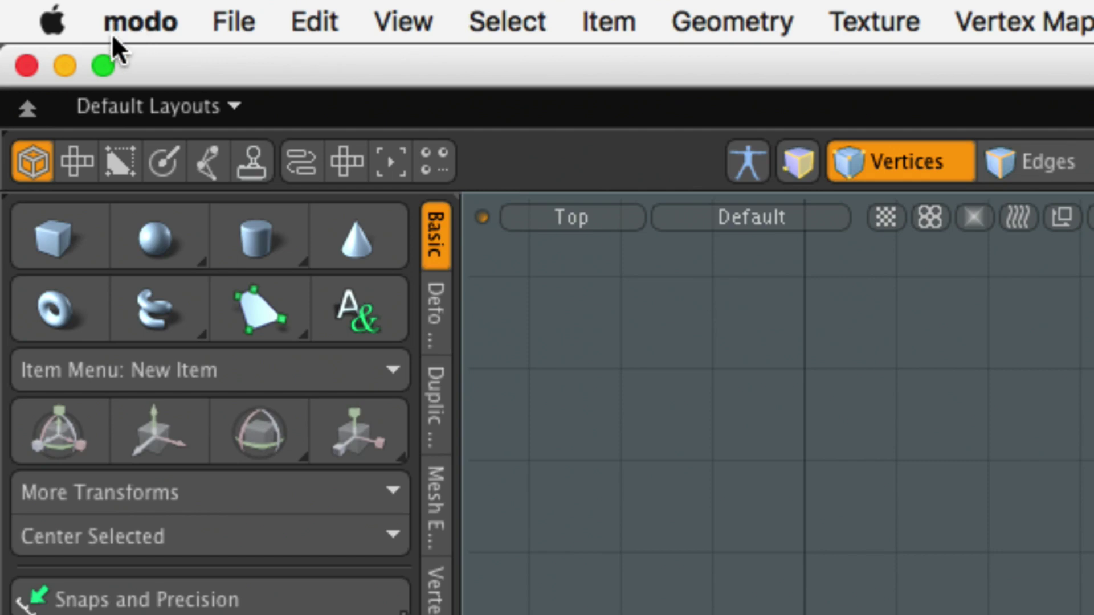
Open the Preferences window and show the Units settings under Input
click(137, 23)
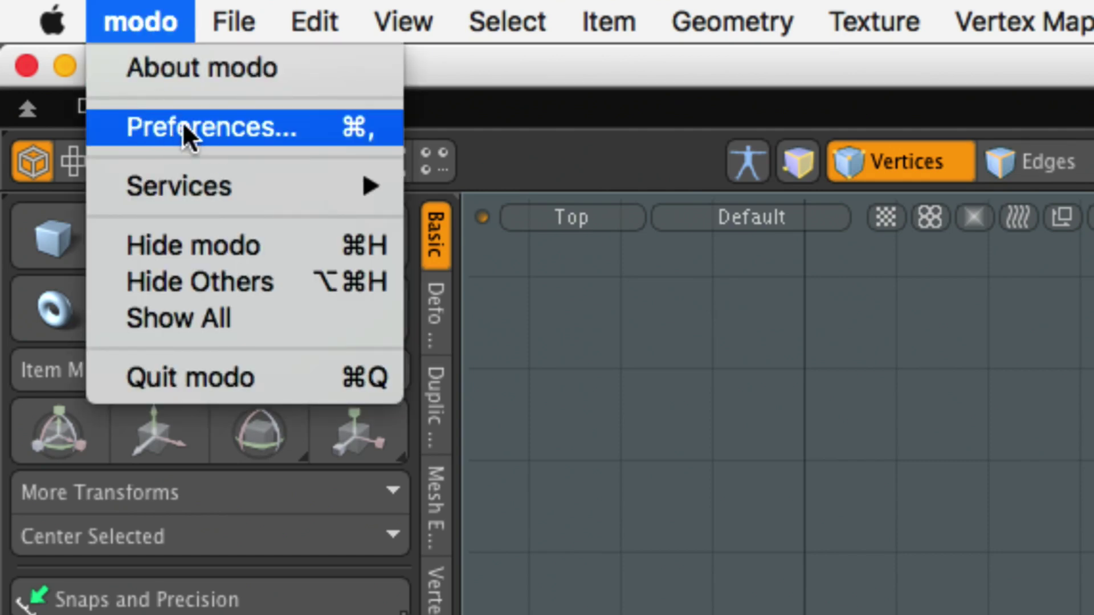
click(256, 130)
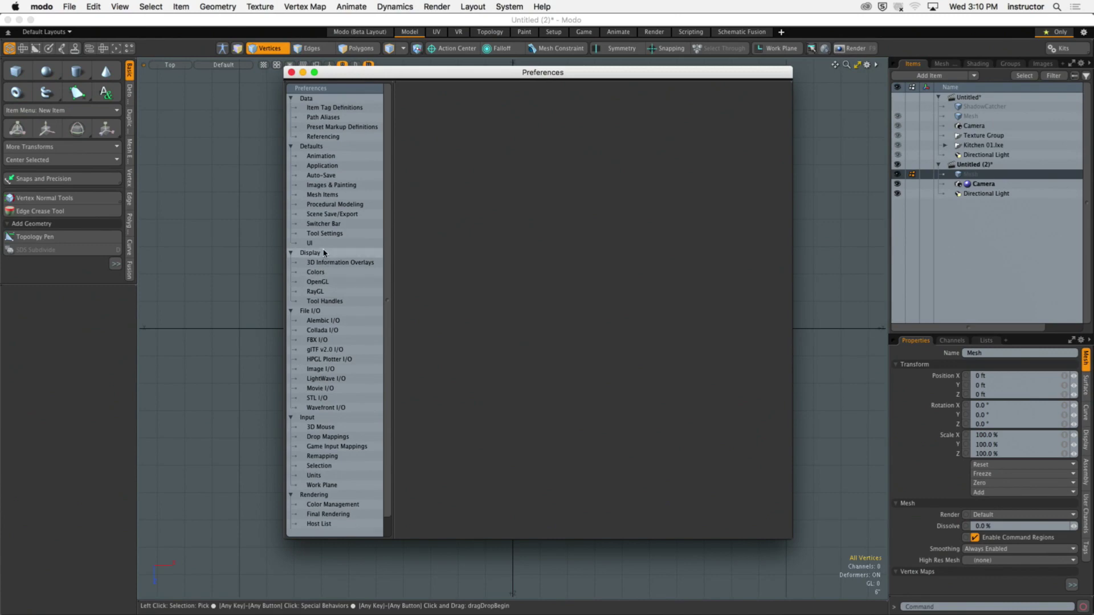
scroll(379, 516, down, 1)
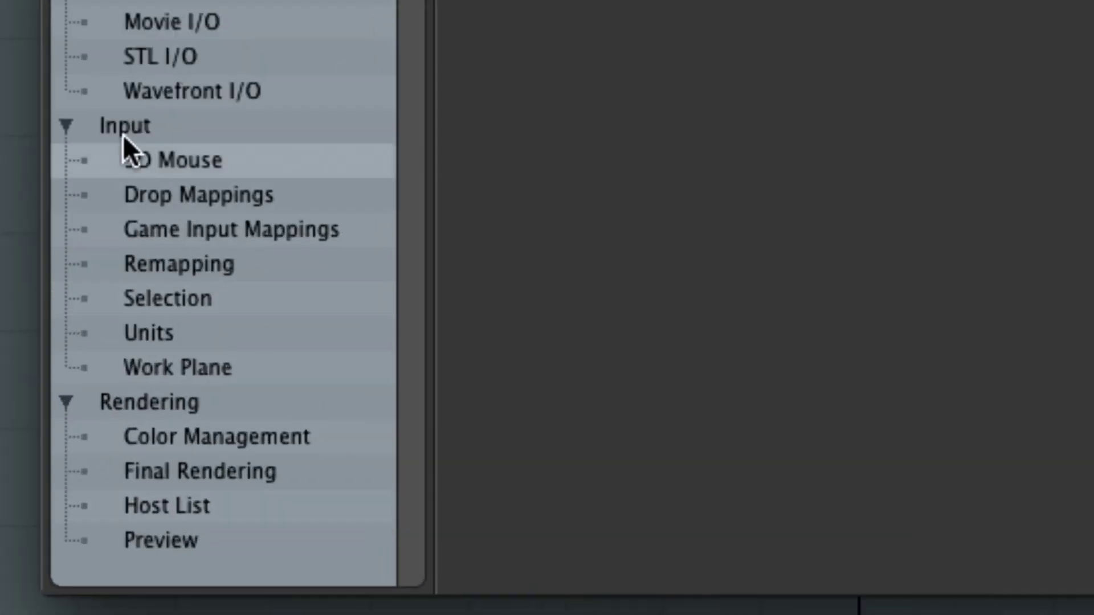
click(193, 336)
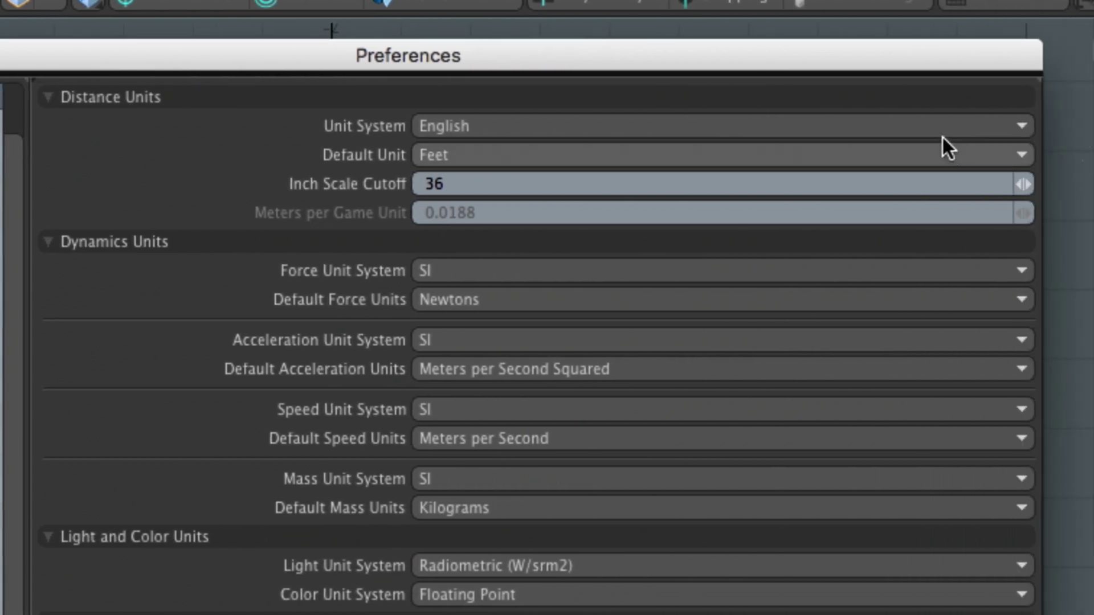
Switch the distance unit system to Metric, return it to English, and close the Preferences window
mouse_move(941, 139)
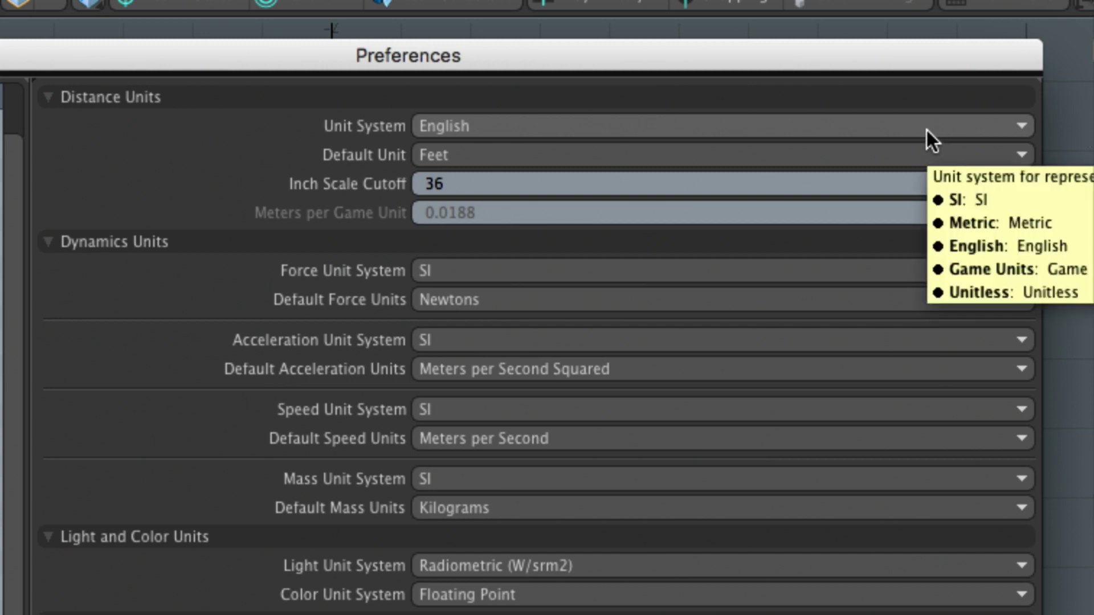
click(678, 128)
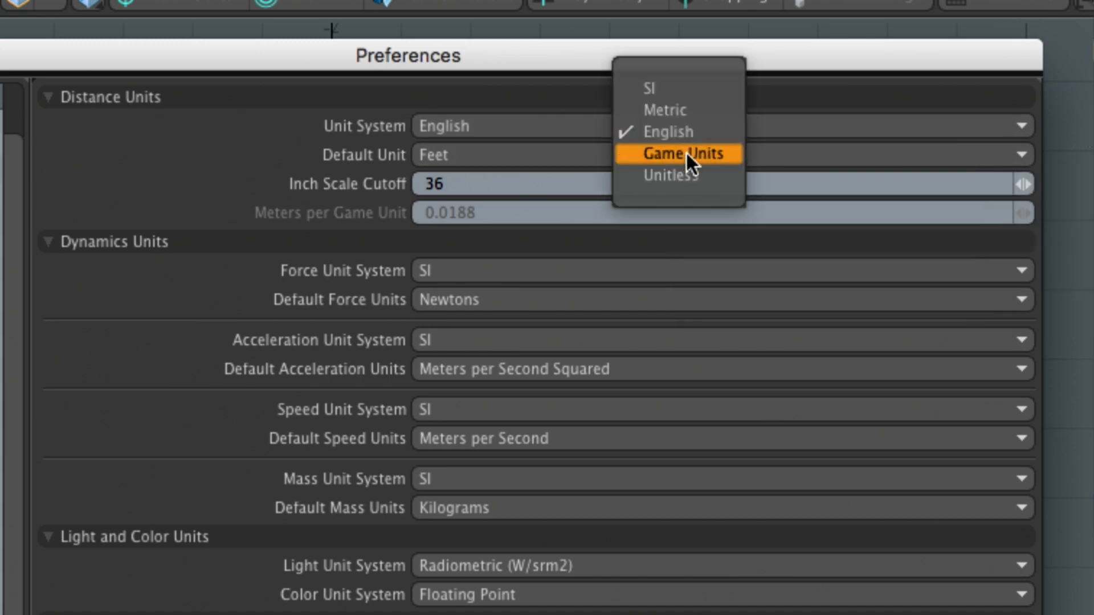
click(687, 111)
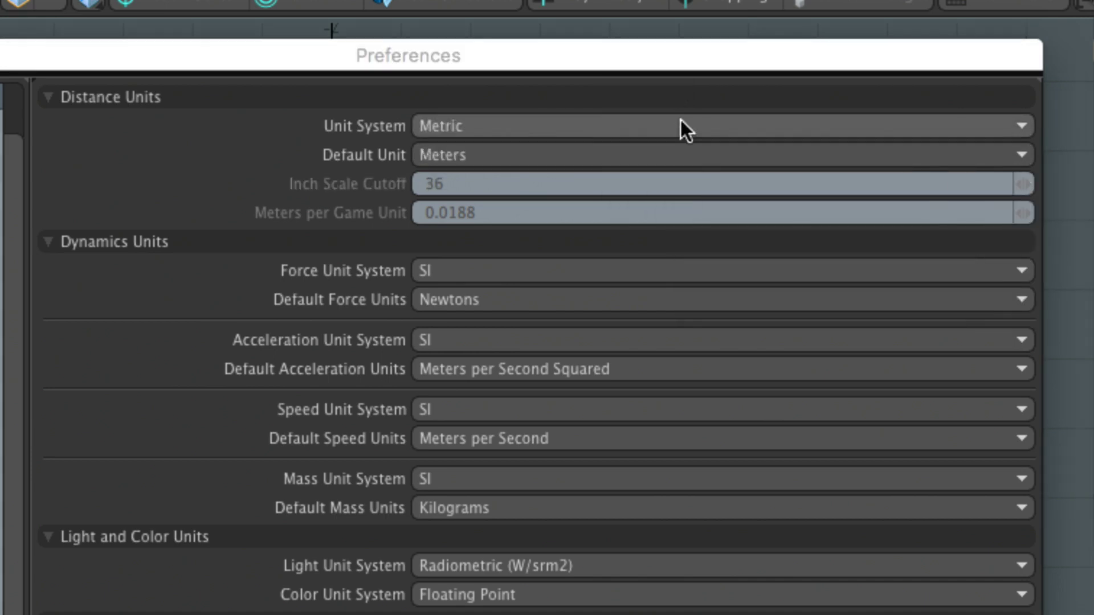
click(647, 130)
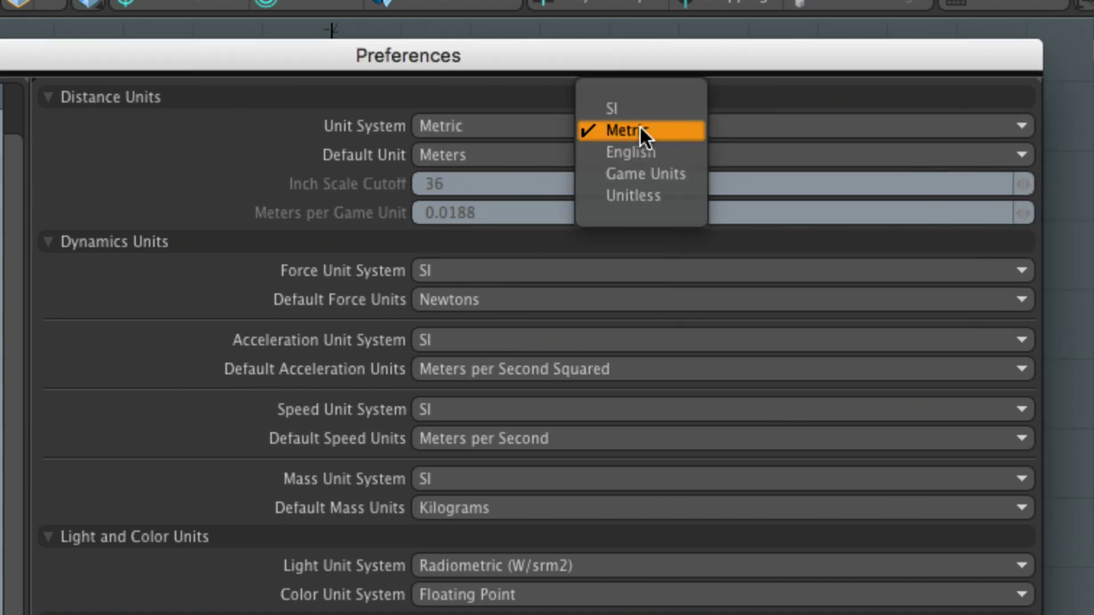
click(669, 151)
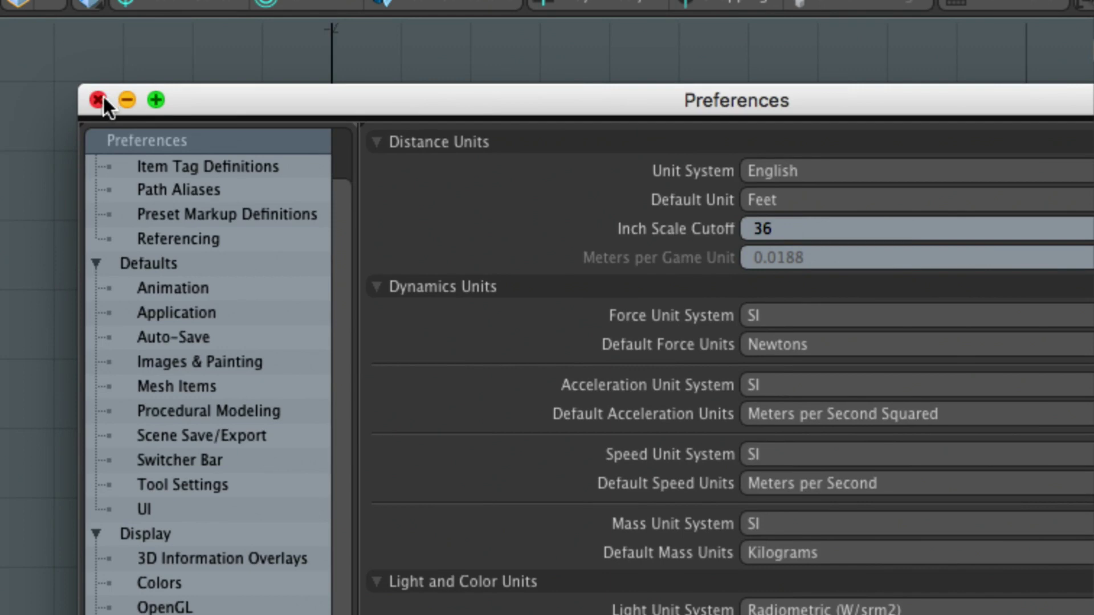
click(98, 100)
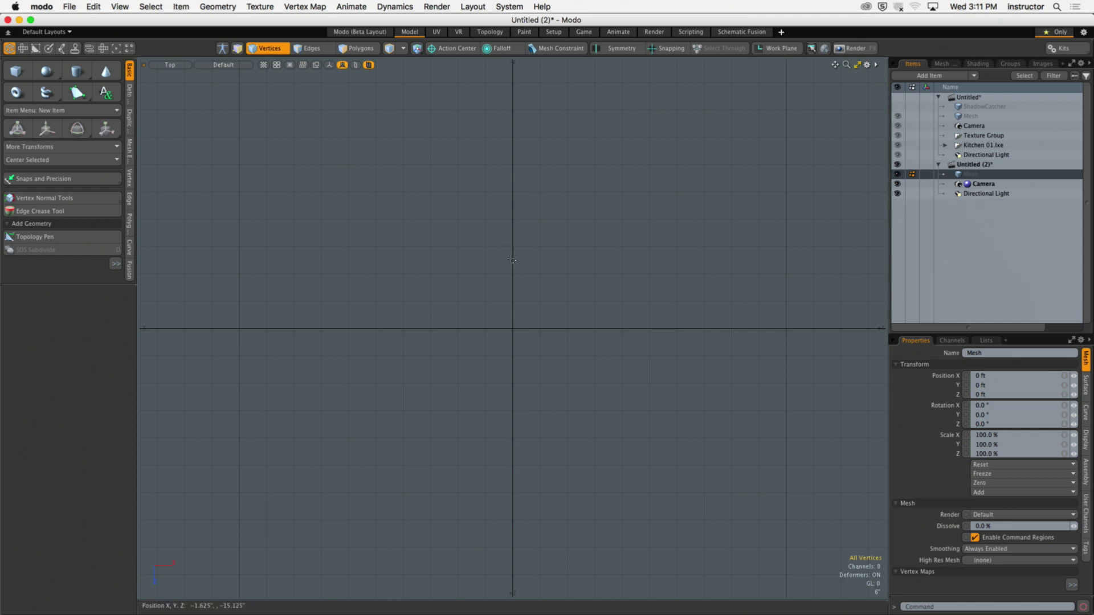
Draw a closed five-corner wall outline around the origin with the Pen tool
alt+shift+drag(482, 332, 418, 336)
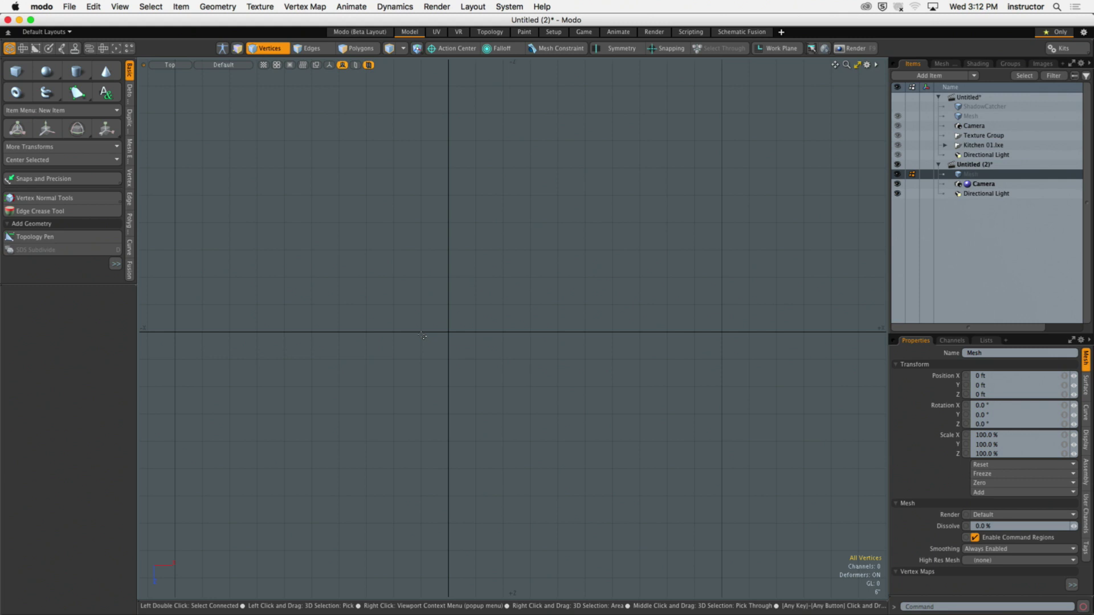
click(77, 92)
click(305, 395)
click(372, 192)
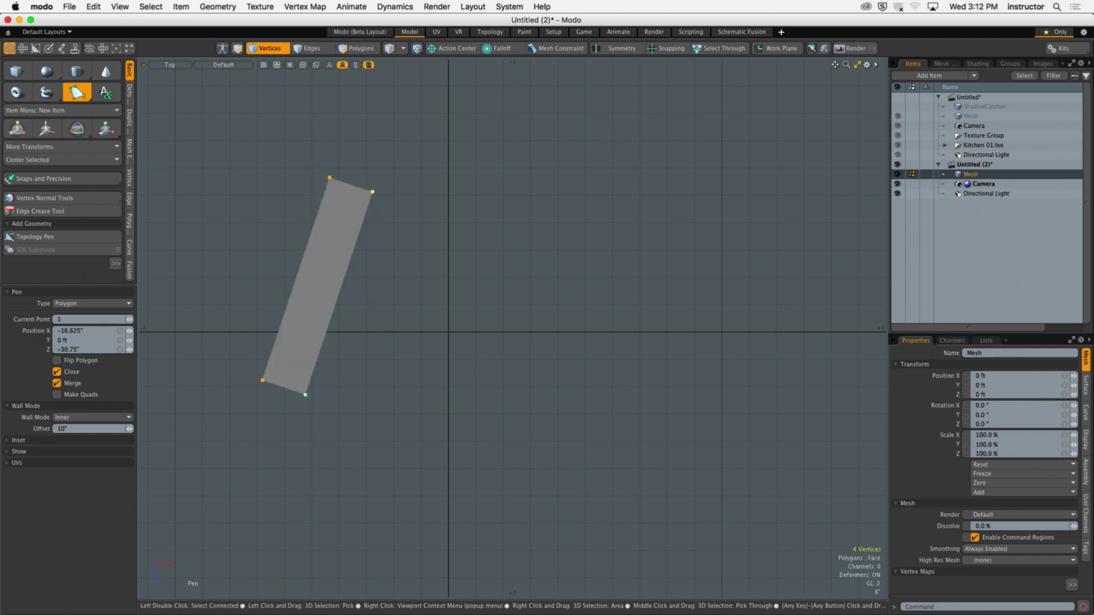
click(610, 137)
click(811, 340)
click(789, 478)
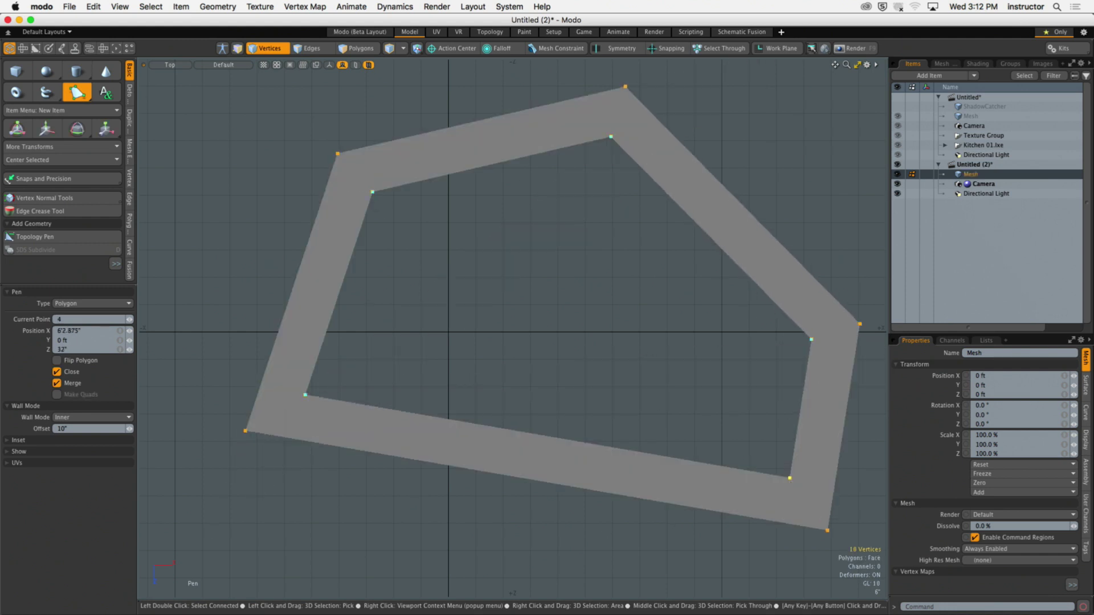
Add a sixth corner below the wall outline and shift it to about X 2.6", Z 33.75"
click(430, 529)
mouse_move(430, 529)
mouse_down()
mouse_move(593, 264)
mouse_move(410, 570)
mouse_move(537, 479)
mouse_move(410, 520)
mouse_move(424, 509)
mouse_up()
alt+shift+drag(536, 498, 510, 501)
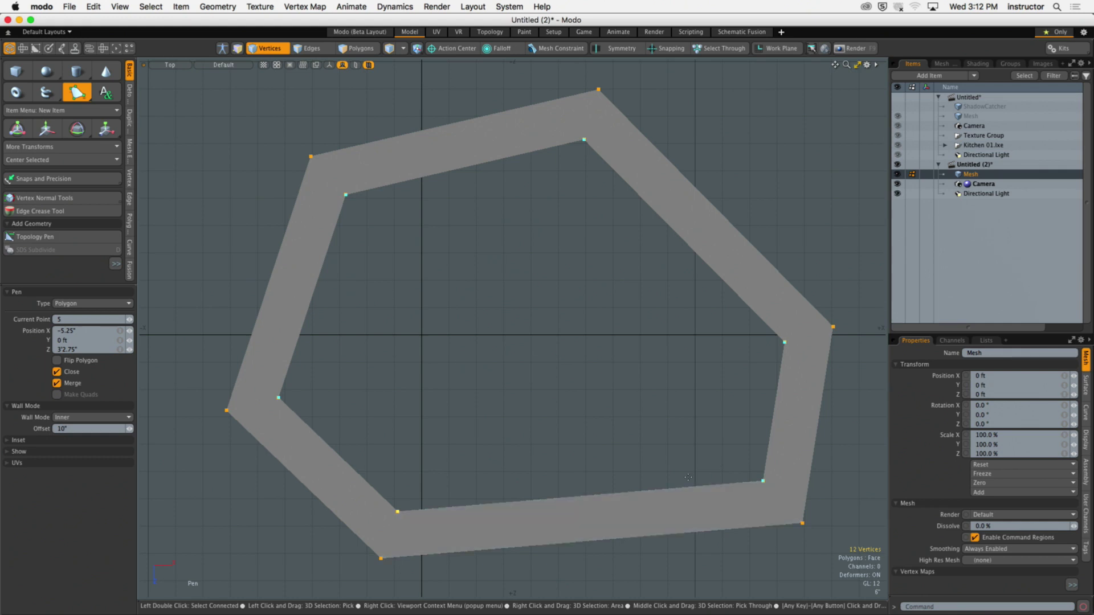
drag(397, 512, 434, 489)
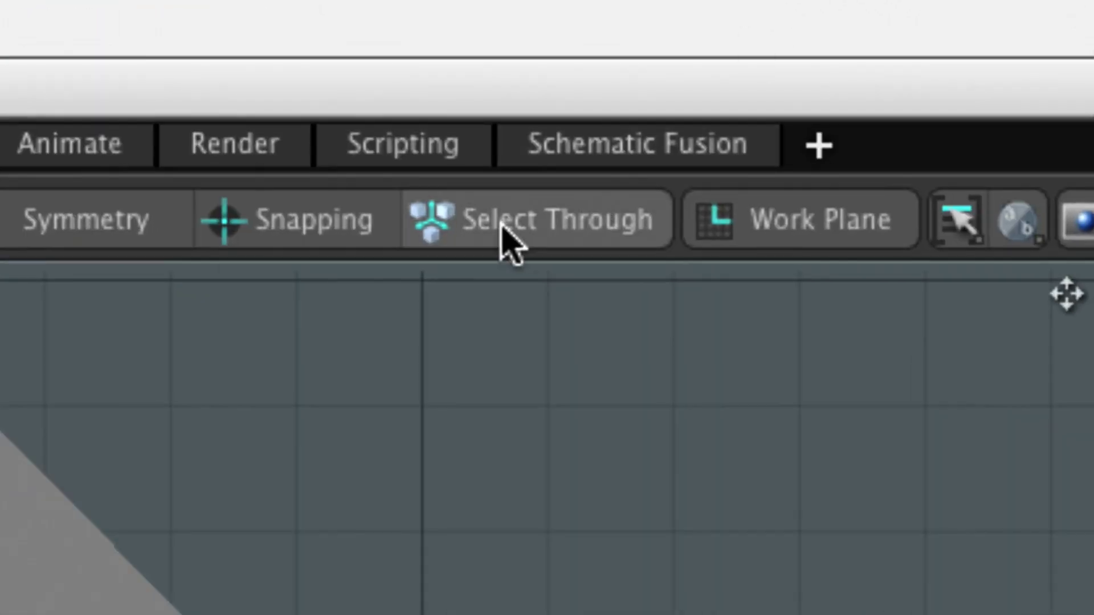
Toggle snapping on and off several times
click(293, 240)
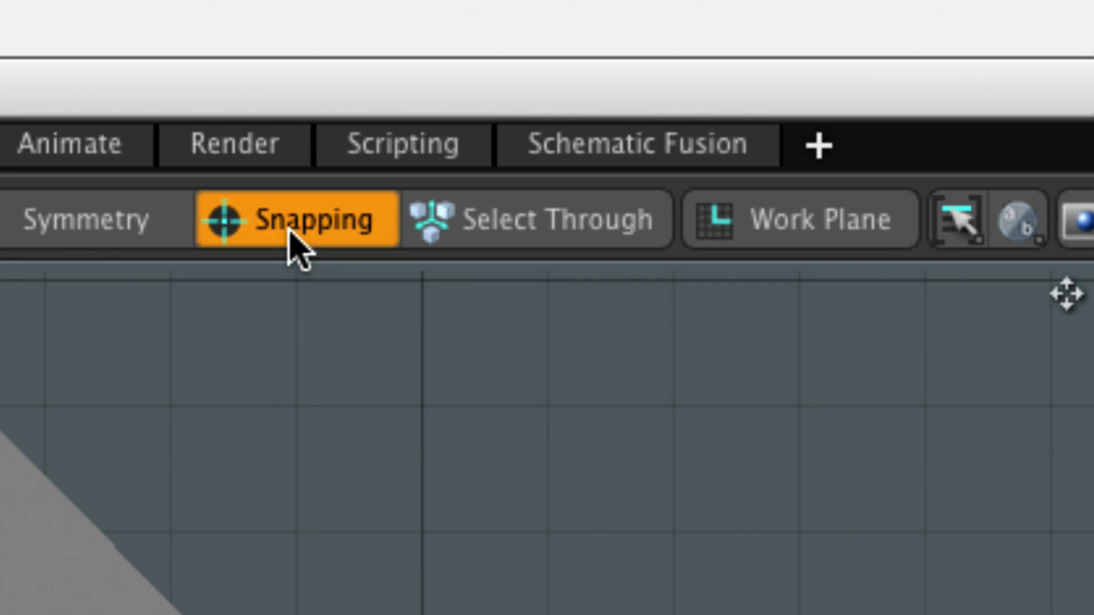
click(289, 230)
click(289, 231)
click(289, 230)
click(289, 231)
click(289, 231)
click(289, 232)
click(289, 231)
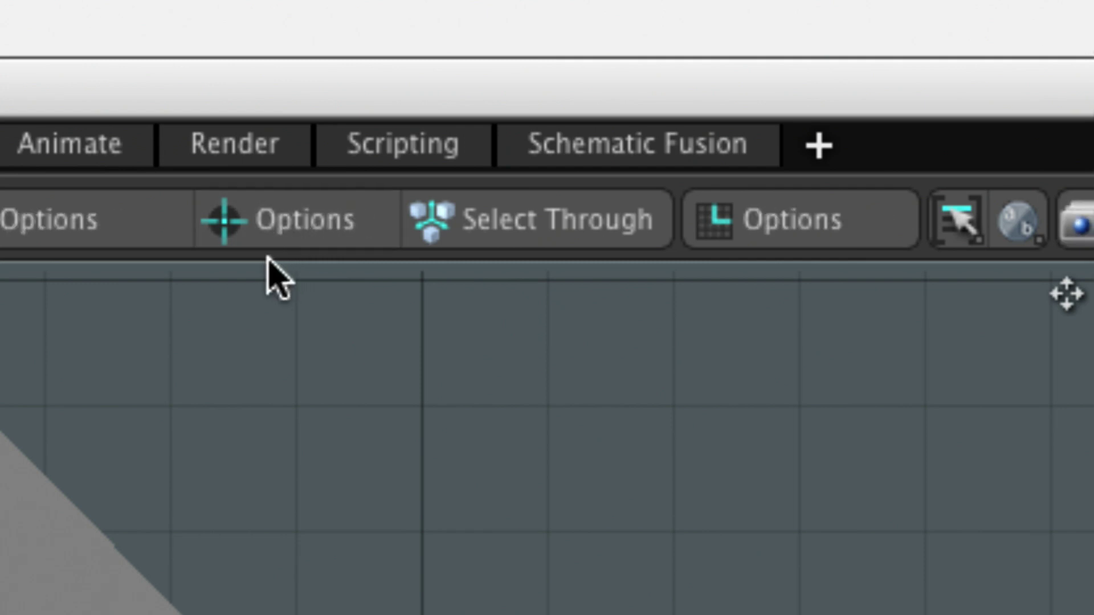
In the snapping options, disable Vertex, enable World Axis, Straight Line and Right Angle, and turn snapping on
ctrl+click(313, 225)
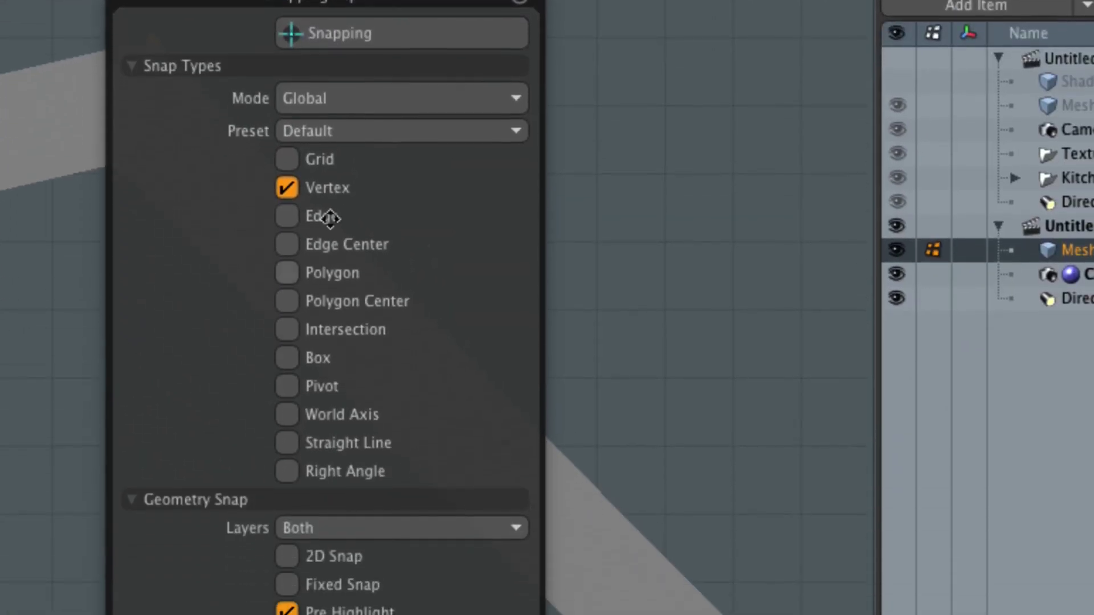
click(314, 184)
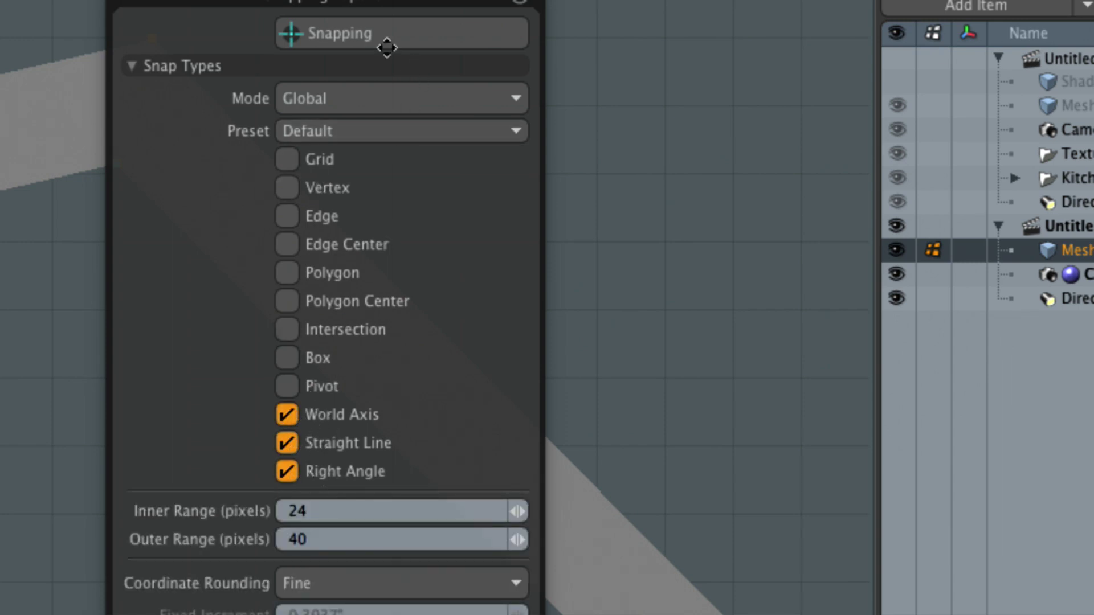
click(359, 31)
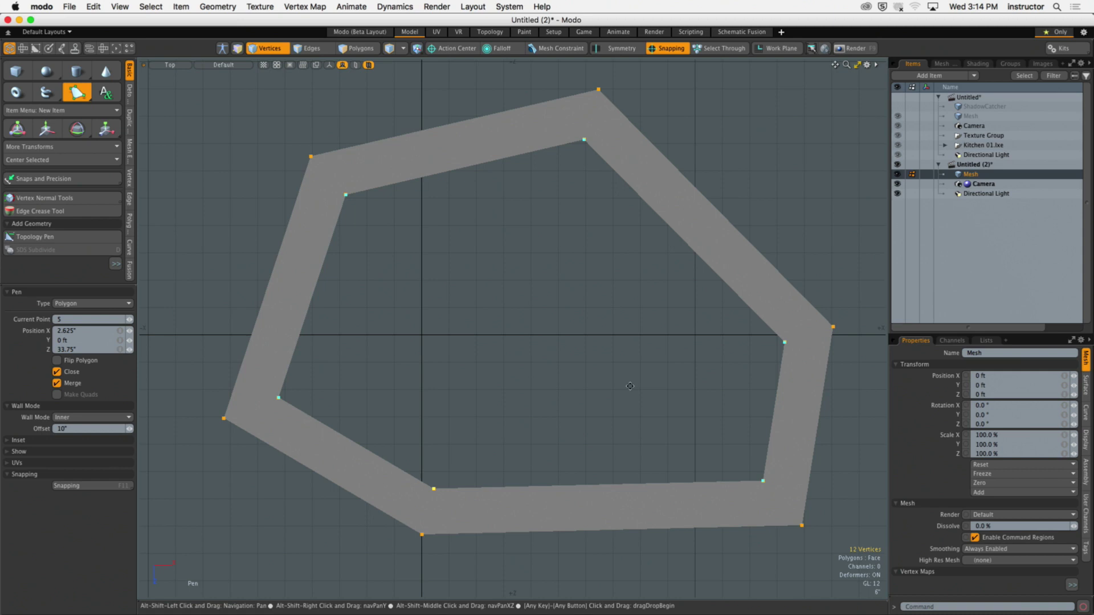
Move the sixth corner to about X -0.125", Z 32", level with the neighbouring lower corner
alt+shift+drag(643, 379, 615, 362)
mouse_move(405, 472)
mouse_down()
mouse_move(436, 502)
mouse_move(393, 519)
mouse_move(392, 464)
mouse_up()
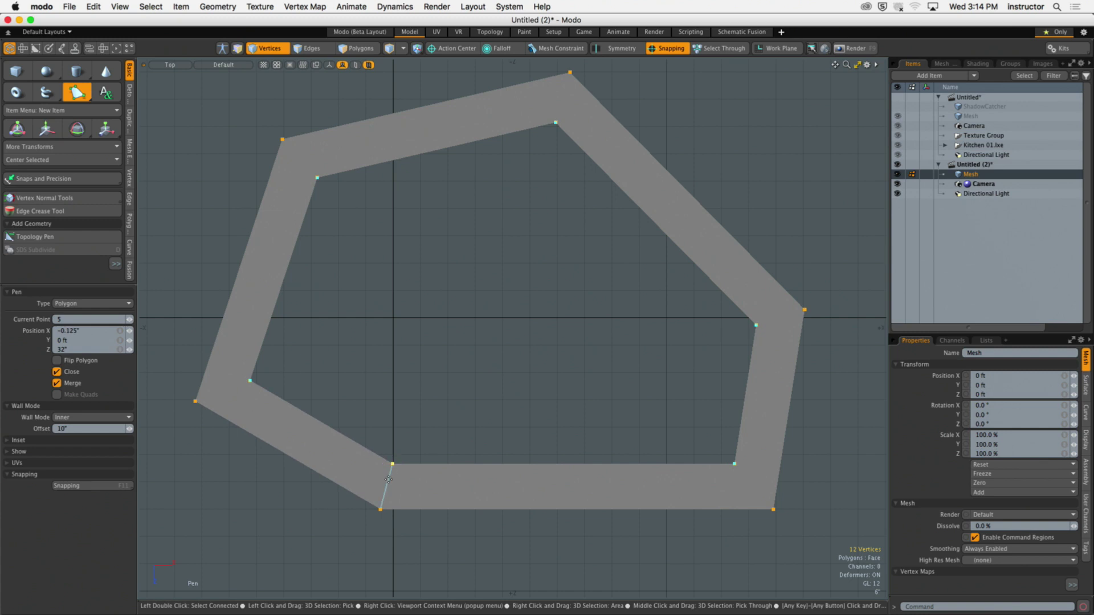
scroll(364, 565, up, 10)
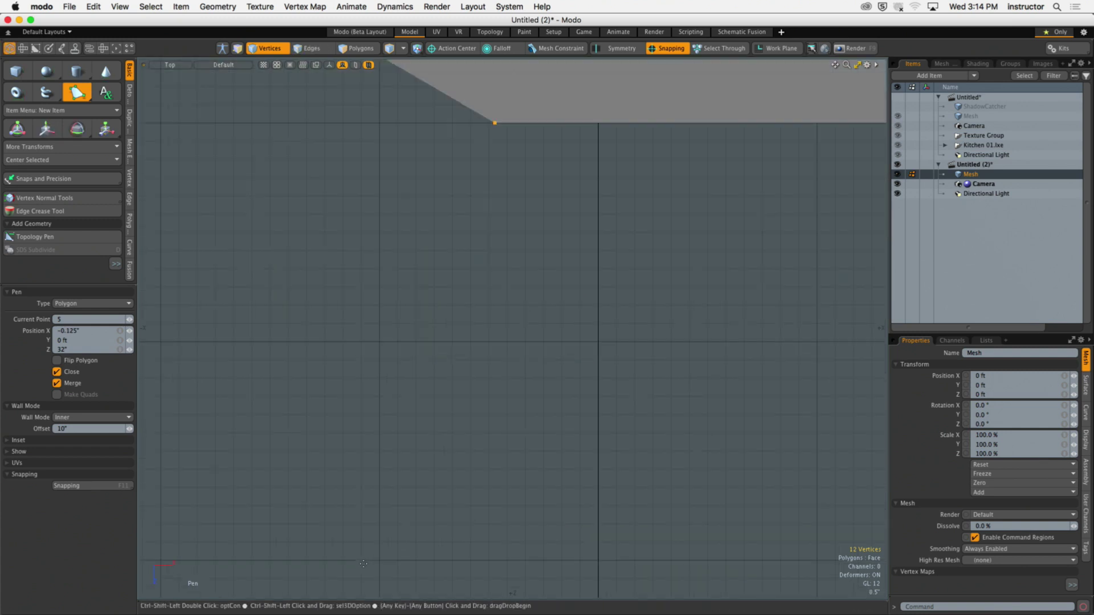
scroll(424, 509, down, 8)
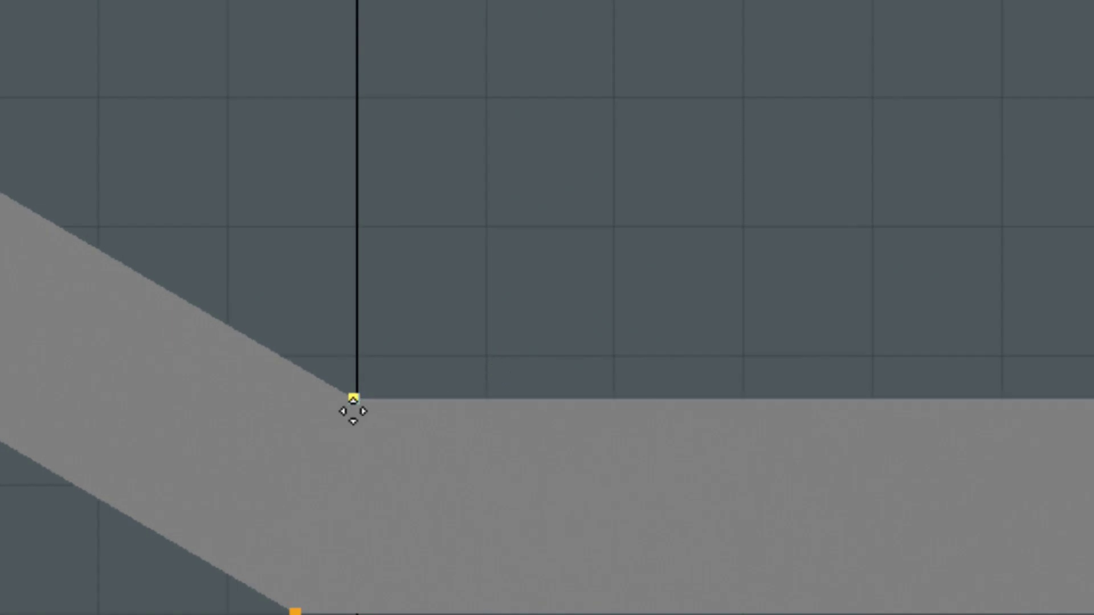
Try pulling the sixth corner far across the outline, undo it, and snap the corner at a right angle to the left wall
drag(353, 411, 1093, 0)
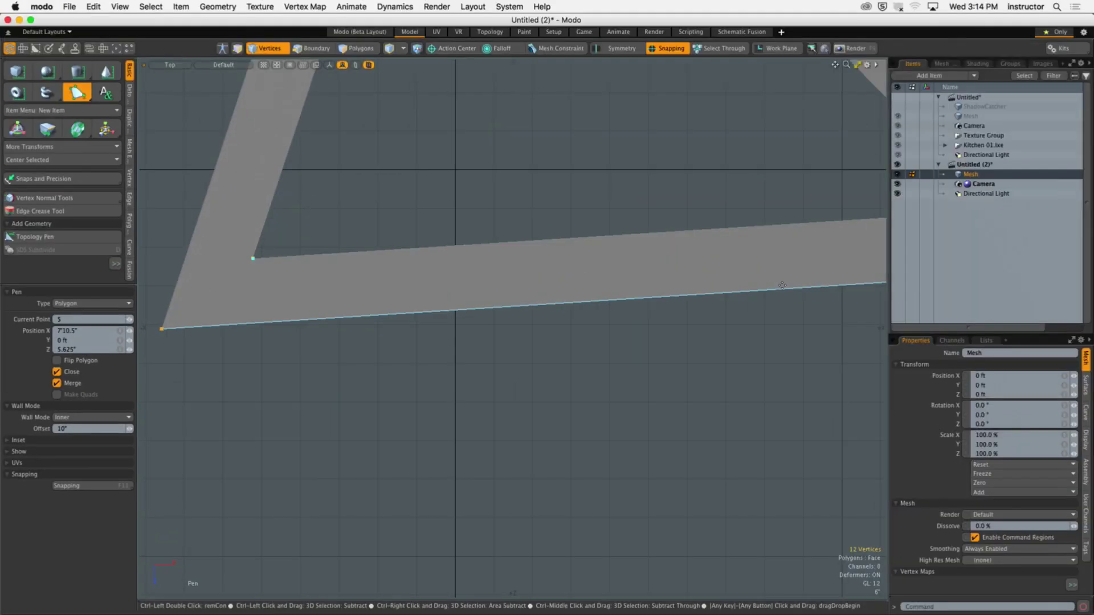
key(super+z)
alt+shift+drag(604, 388, 428, 429)
drag(276, 418, 262, 332)
alt+shift+drag(263, 332, 367, 400)
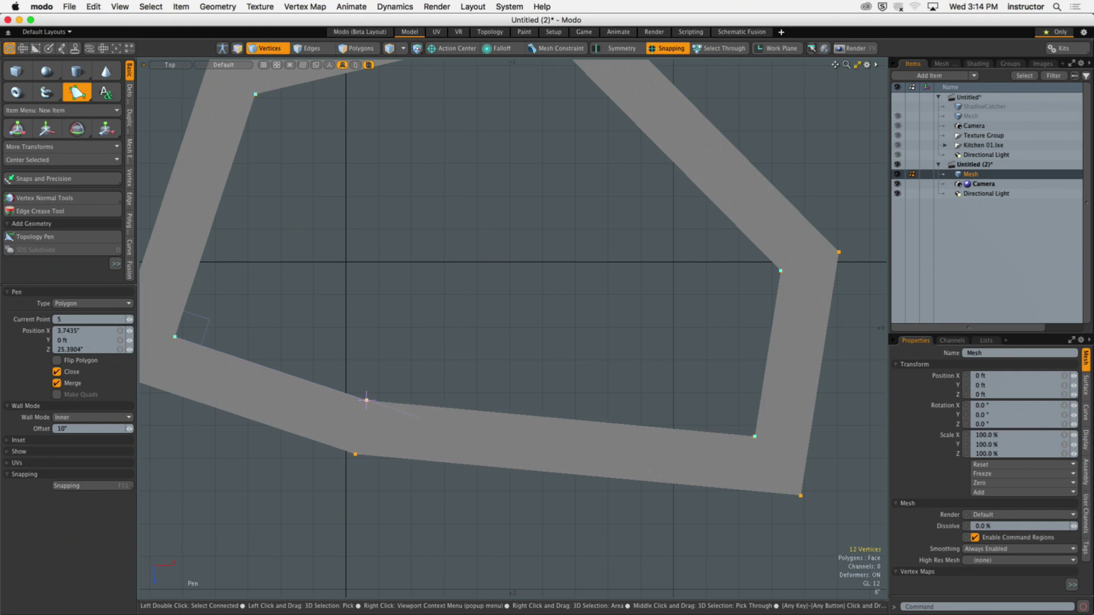
Slide the sixth corner along the right-angle guide, and move it up to about X 12.9", Z 22.3"
drag(367, 400, 323, 387)
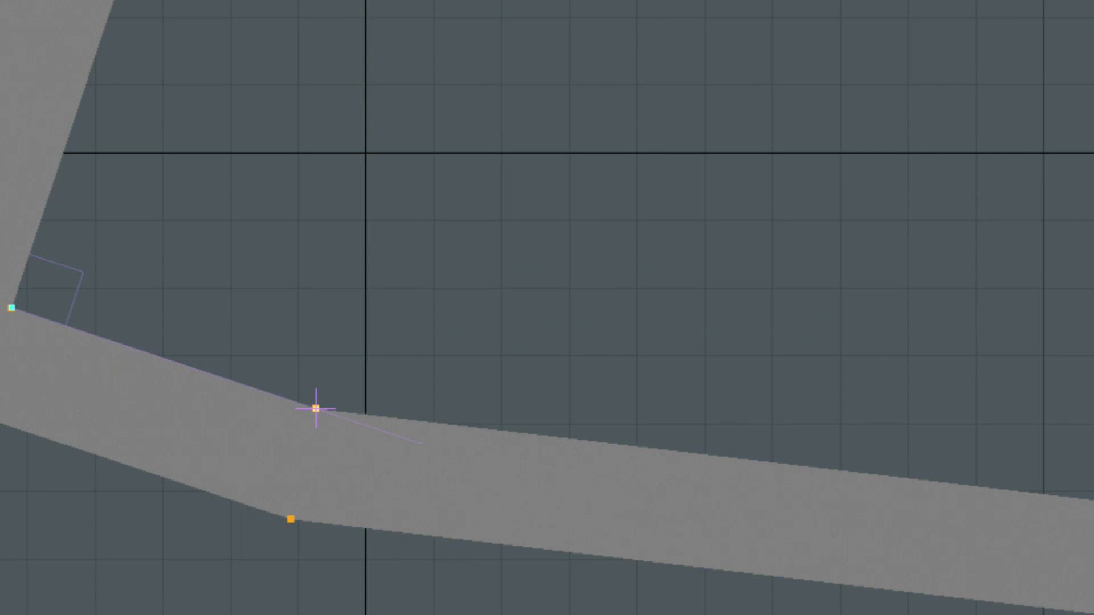
drag(315, 408, 323, 411)
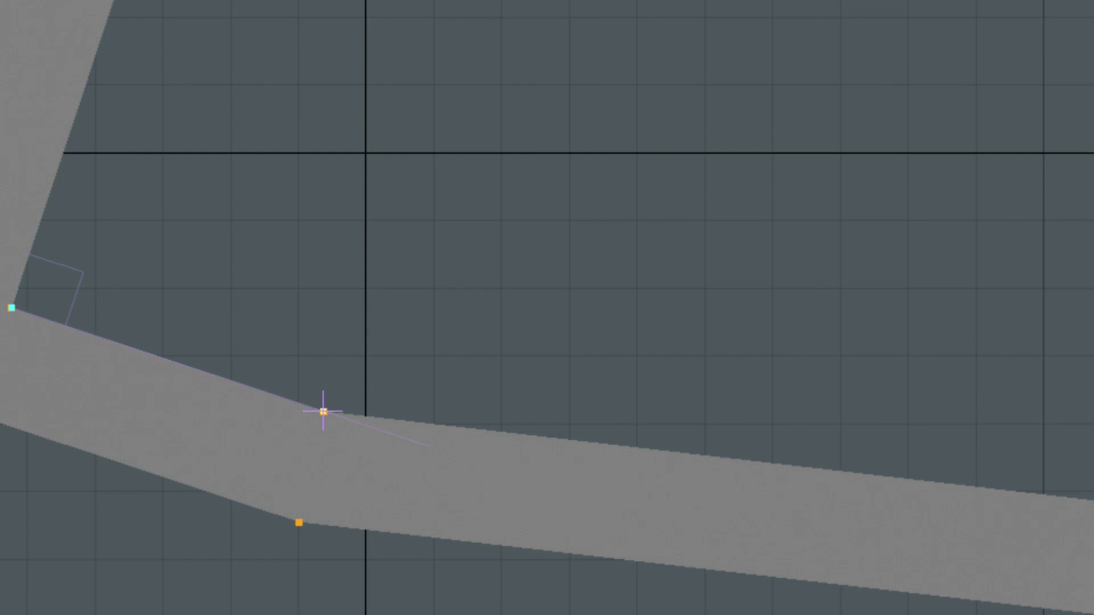
drag(323, 412, 481, 464)
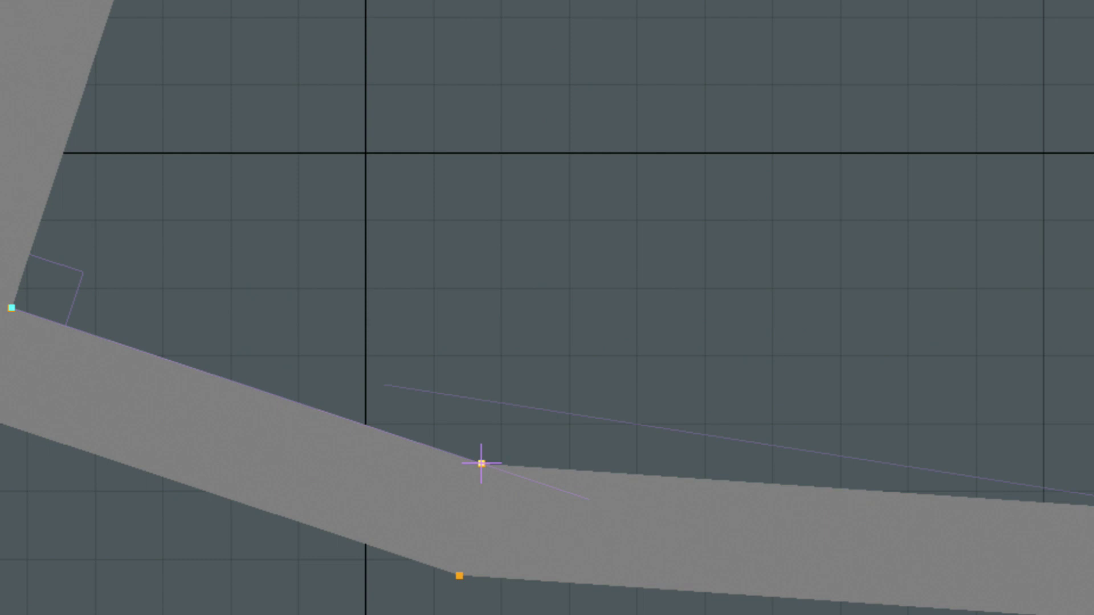
drag(481, 464, 507, 401)
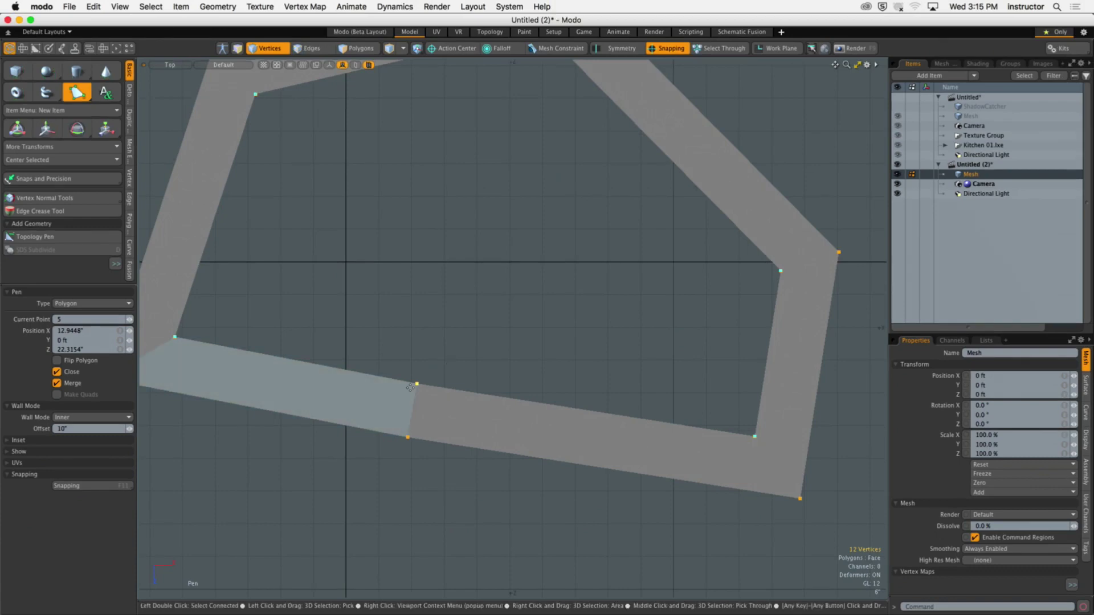
Reposition the lower corners to level the bottom wall, and align the right wall vertically at X 6'9"
drag(409, 388, 417, 491)
scroll(417, 491, down, 2)
drag(615, 388, 639, 433)
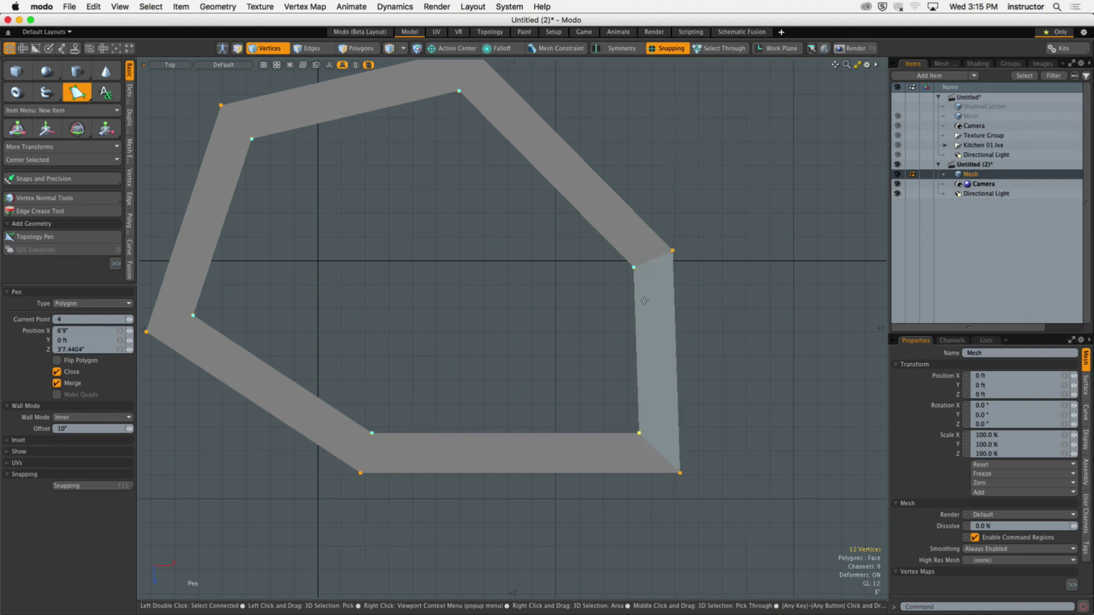
drag(634, 269, 639, 269)
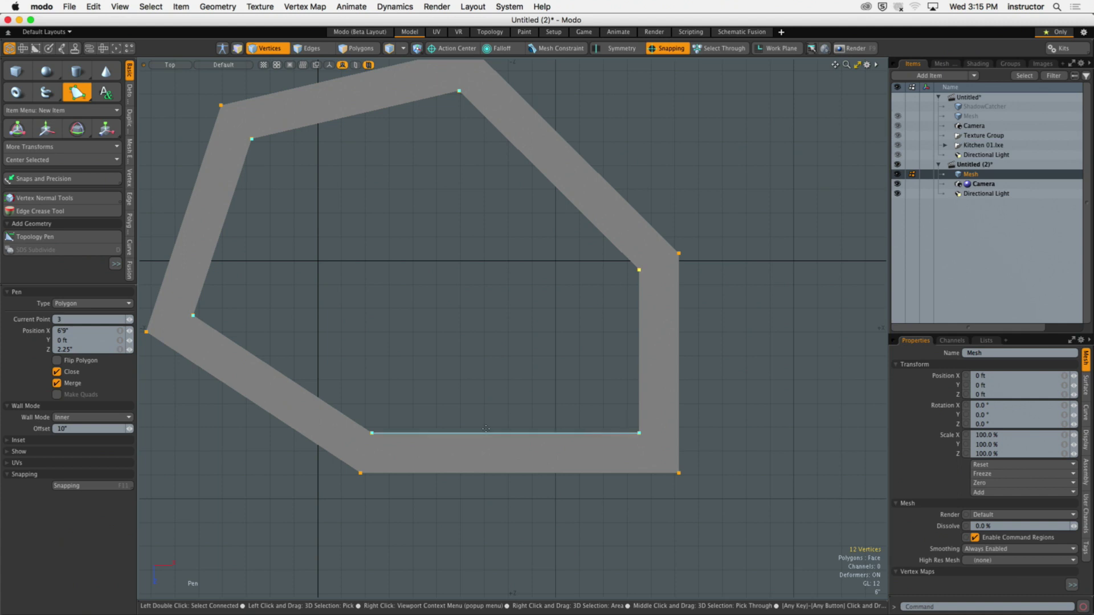
Pull the top corner up to a right angle at about X 33.8", Z -5'5.75", and undo the stray move after it
scroll(554, 404, down, 3)
alt+shift+drag(517, 304, 513, 369)
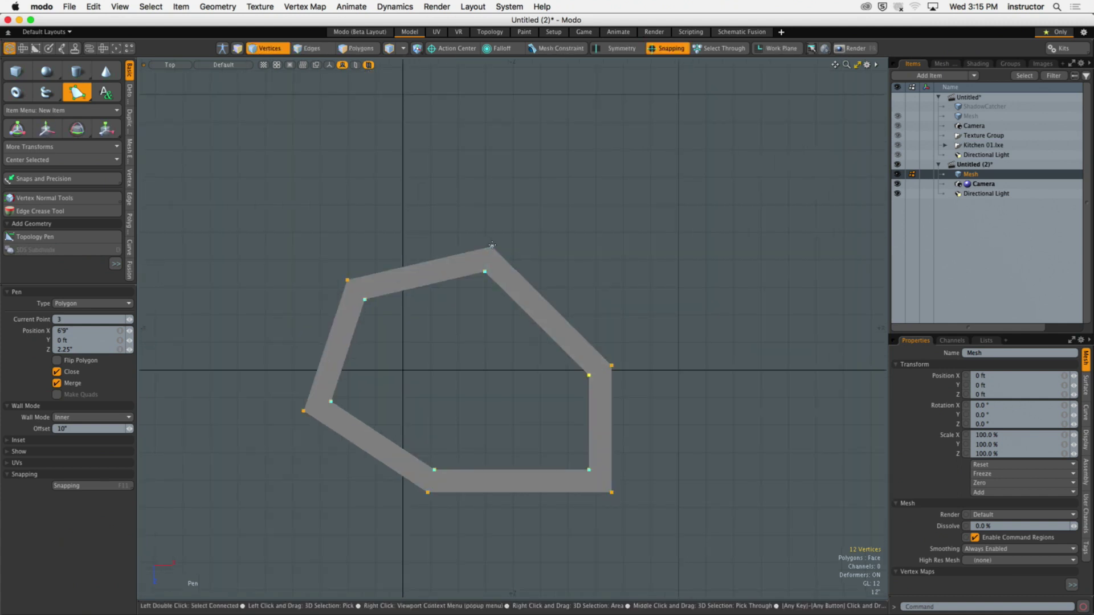
drag(492, 245, 486, 187)
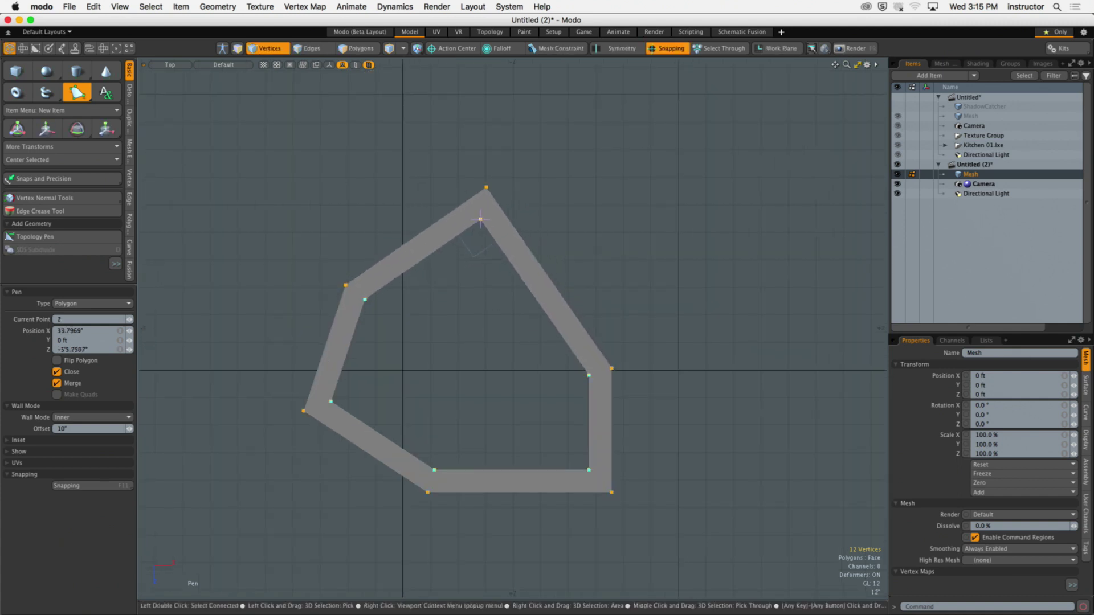
drag(664, 298, 578, 213)
key(super+z)
Raise the right wall's upper corner, shift the top corner to level the top wall, and pull the left corner out to about X -4'8", Z -8.9"
drag(589, 378, 589, 218)
alt+shift+drag(474, 199, 432, 269)
click(407, 349)
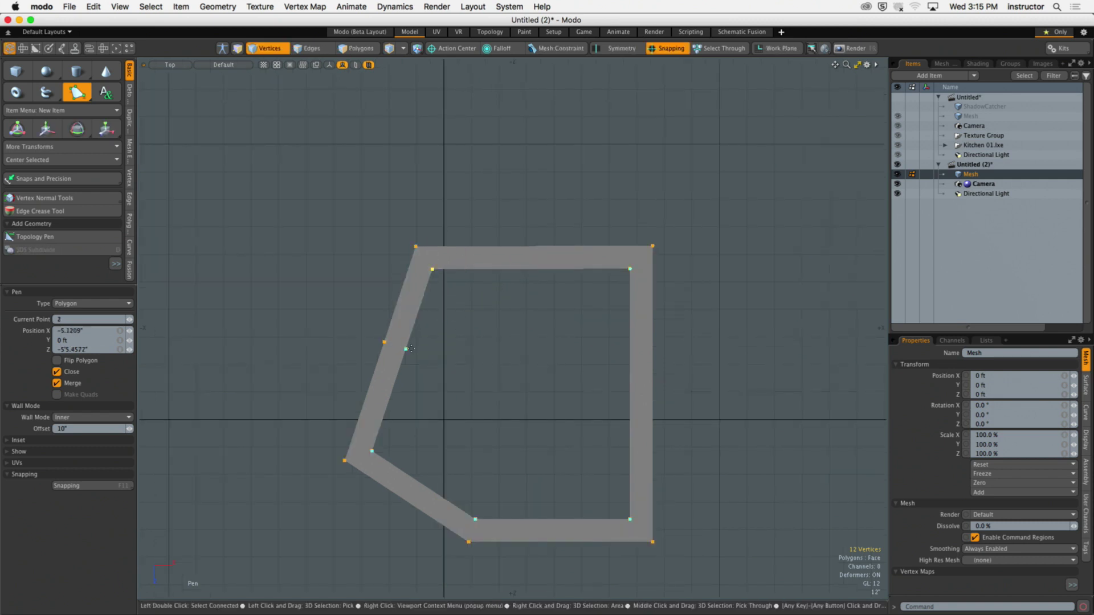
drag(406, 349, 315, 399)
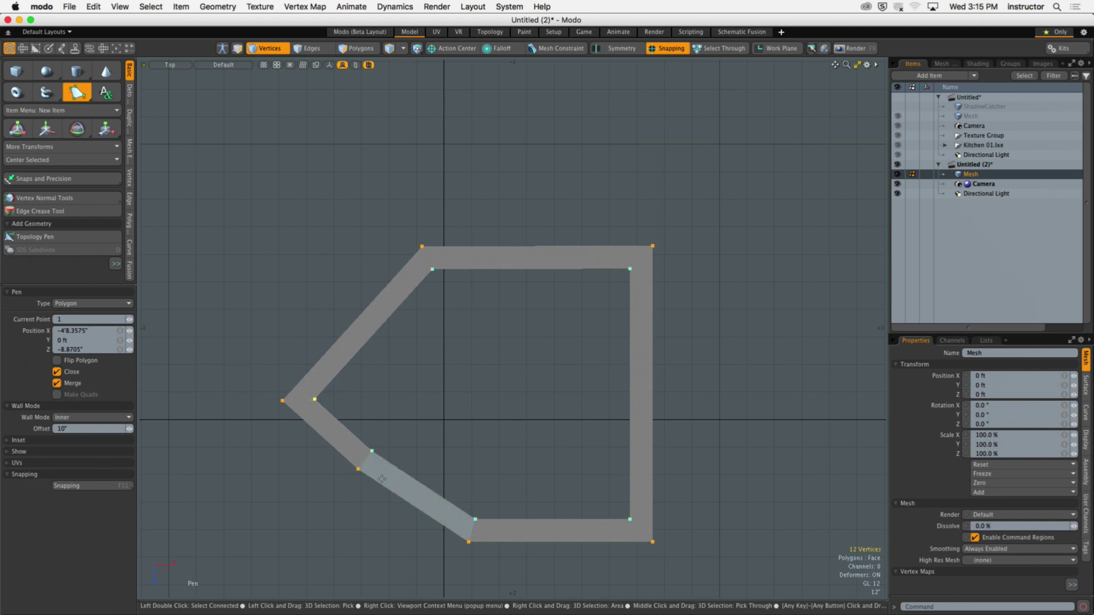
Widen the room by moving the upper-left corner outward, and align the left wall's lower corner beneath it at X -6'2.75", Z 8"
drag(373, 451, 424, 481)
drag(315, 398, 433, 443)
drag(430, 268, 272, 268)
drag(433, 443, 277, 345)
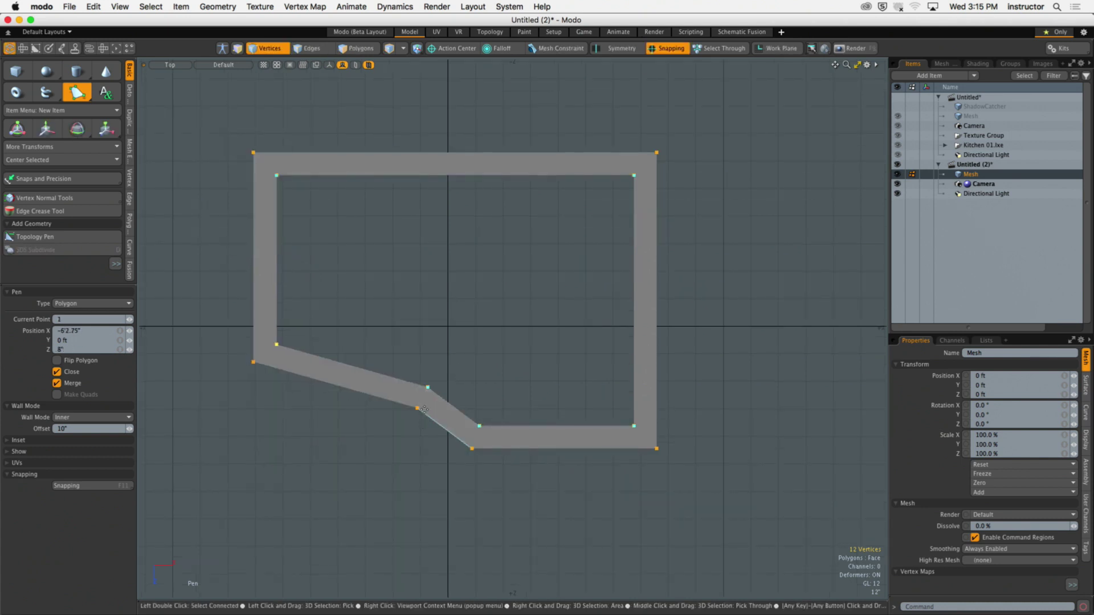
Reshape the lower-left walls with an extra corner, and level the bottom wall's points at X 3.75" and X -24.75" on Z 3'7.44"
drag(428, 387, 359, 451)
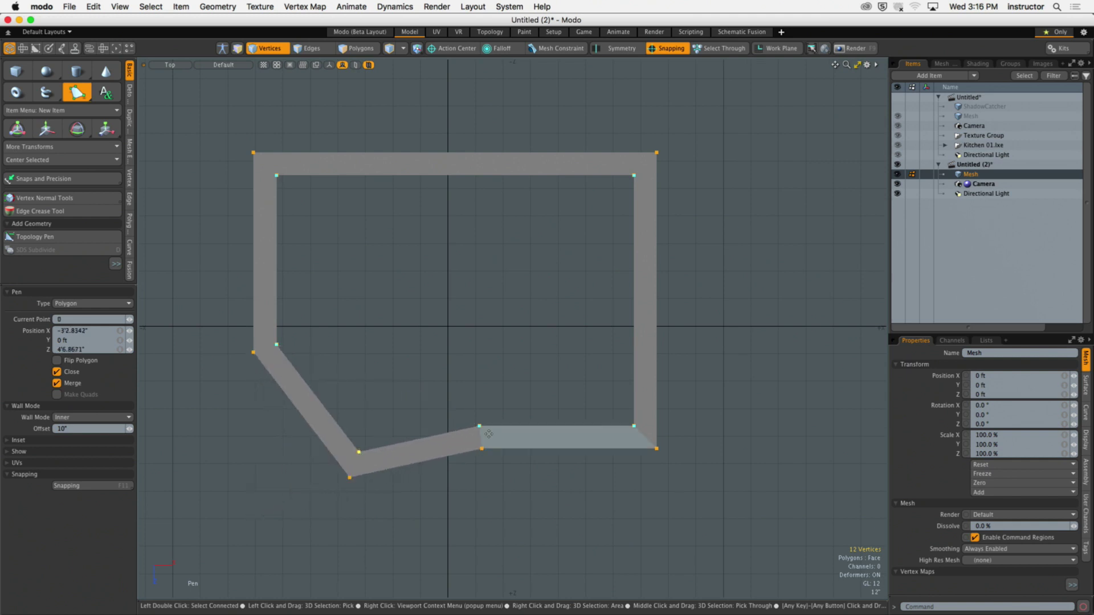
drag(479, 426, 457, 443)
drag(358, 452, 312, 403)
mouse_move(432, 440)
mouse_down()
mouse_move(370, 496)
mouse_move(378, 450)
mouse_move(474, 423)
mouse_move(436, 427)
mouse_up()
scroll(333, 476, up, 5)
drag(296, 344, 370, 402)
scroll(368, 355, down, 3)
drag(479, 441, 479, 423)
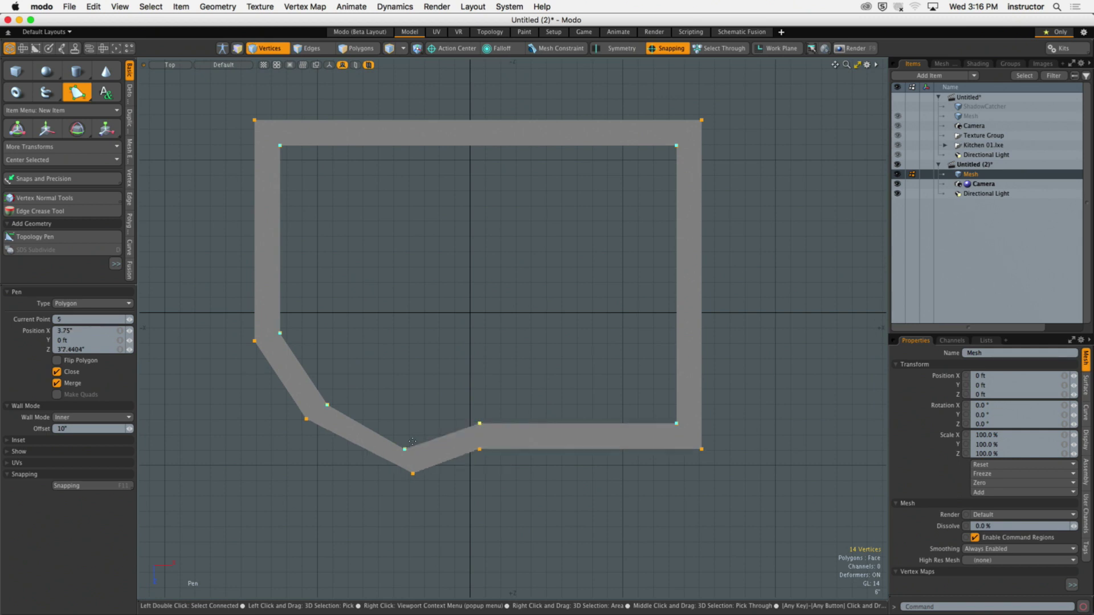
mouse_move(412, 441)
mouse_down()
mouse_move(416, 423)
mouse_move(406, 423)
mouse_up()
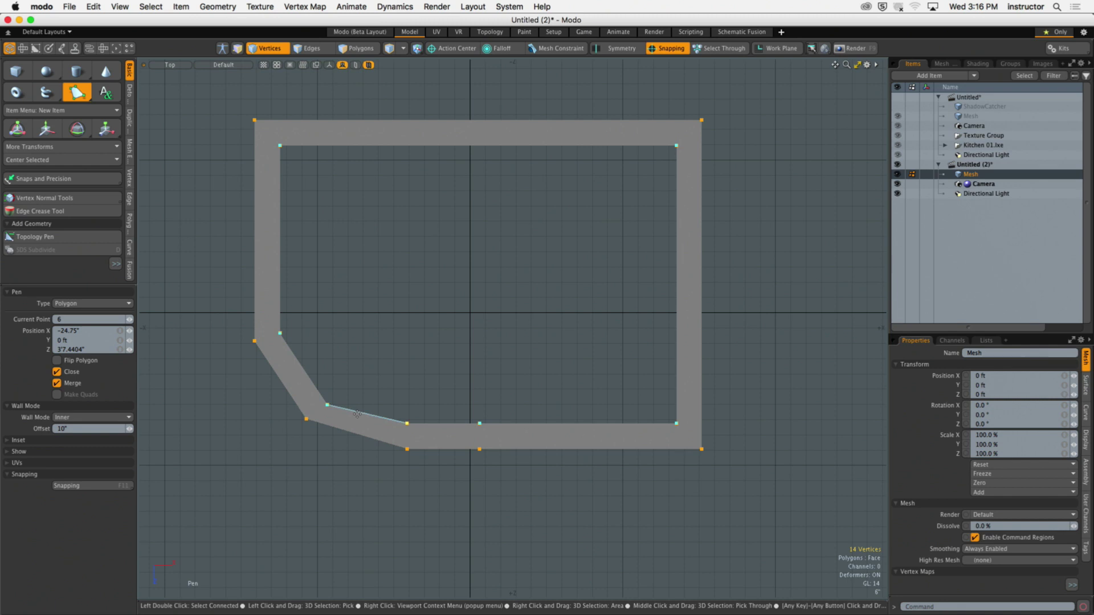
Undo the entire practice wall outline and drop the Pen tool
key(super+z)
key(super+z)
key(super+z)
key(super+z)
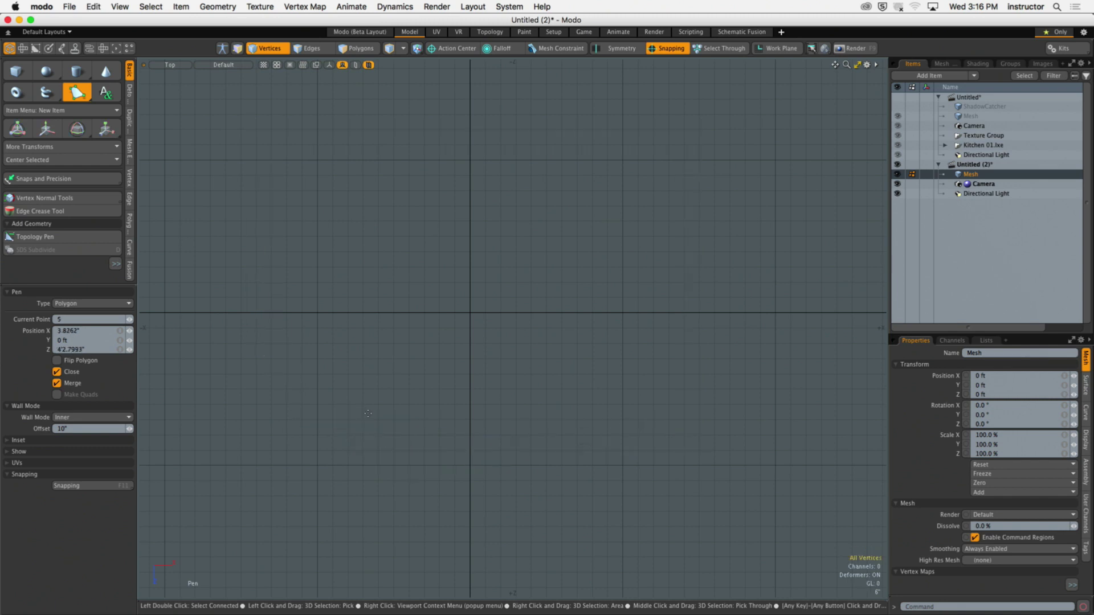
key(super+z)
key(space)
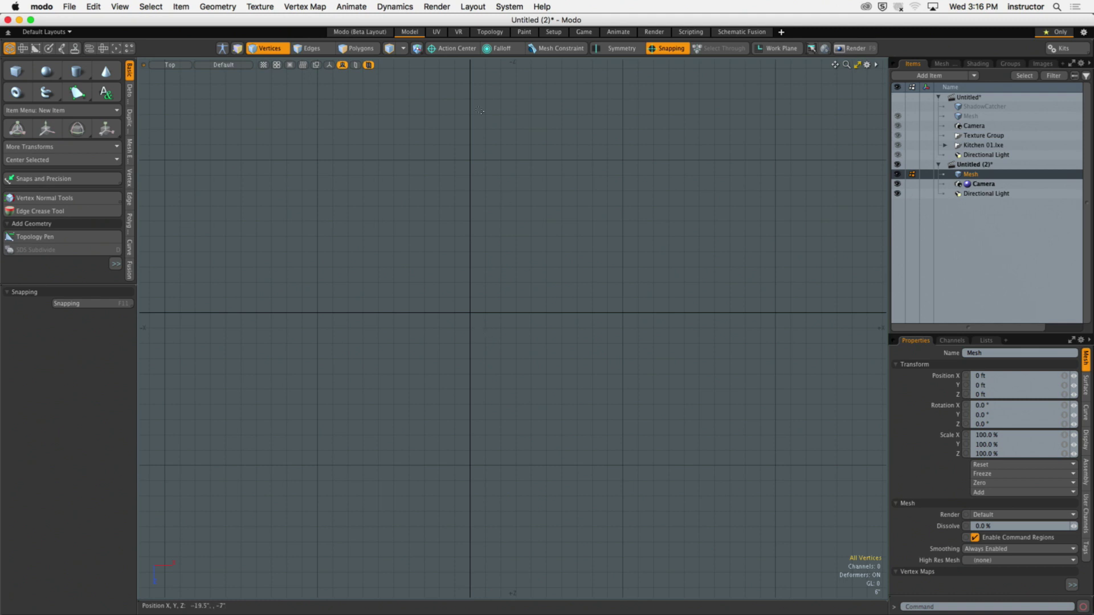
Add a new mesh item and draw a vertical Pen wall with a 10" inner offset, ending at X -8'4", Z -10'8"
click(369, 48)
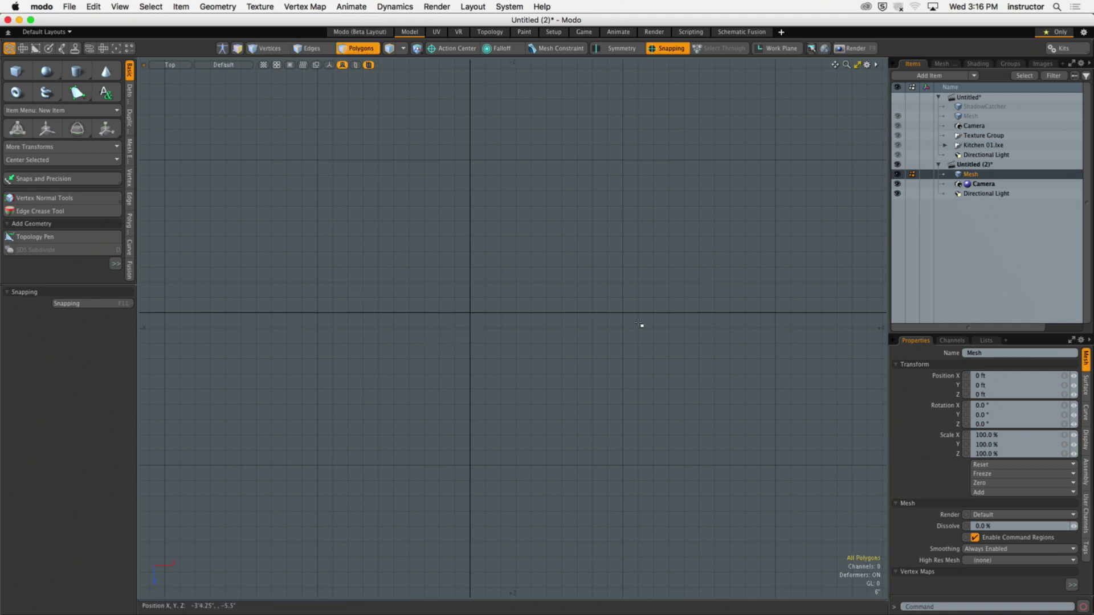
key(n)
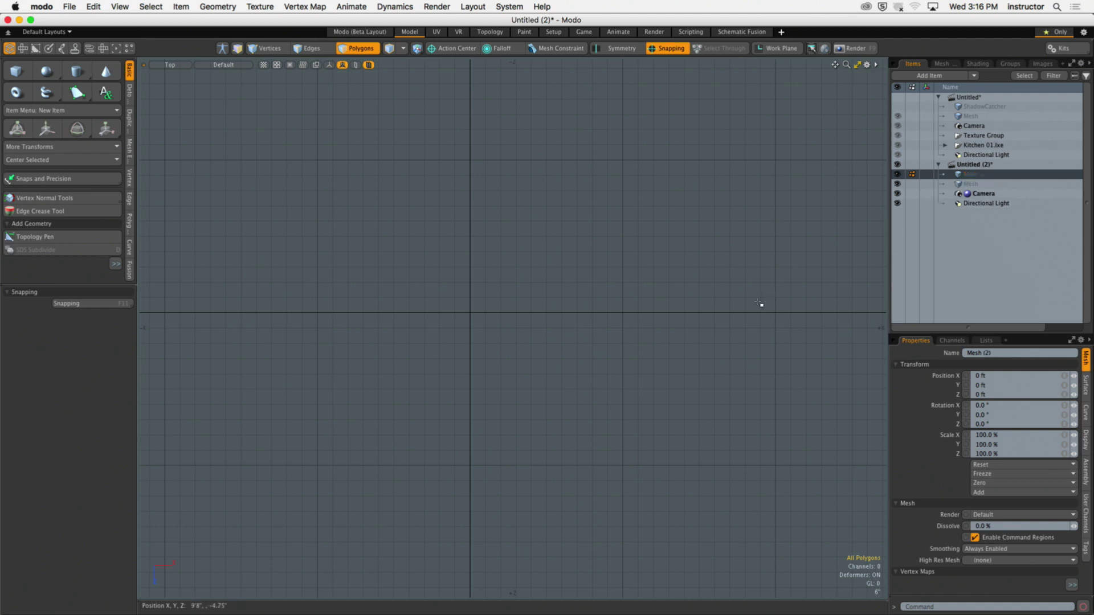
click(78, 92)
scroll(473, 341, up, 2)
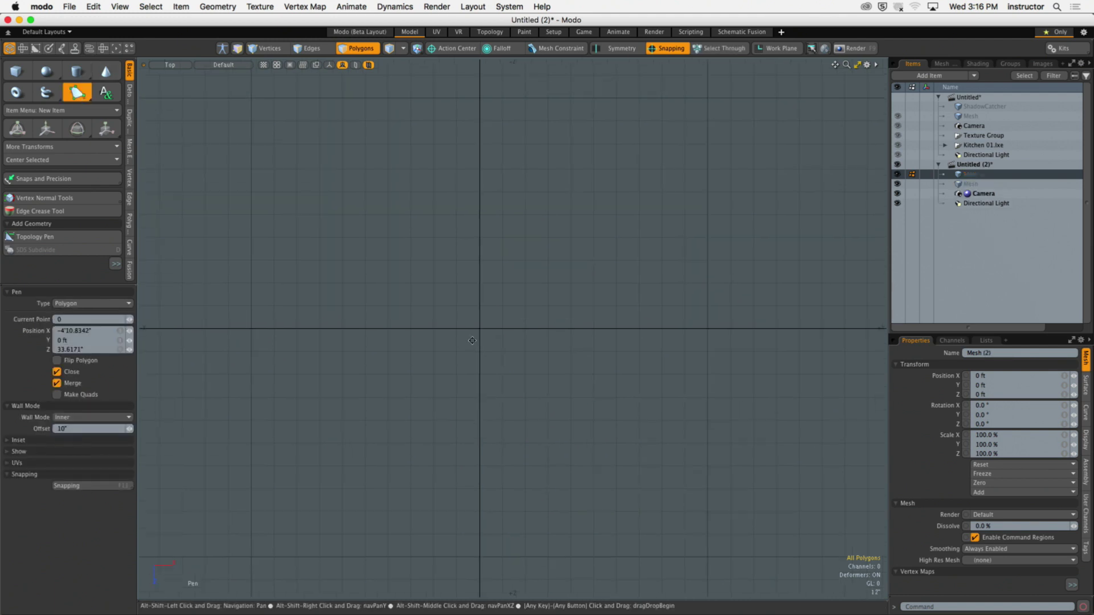
click(289, 320)
drag(300, 93, 288, 85)
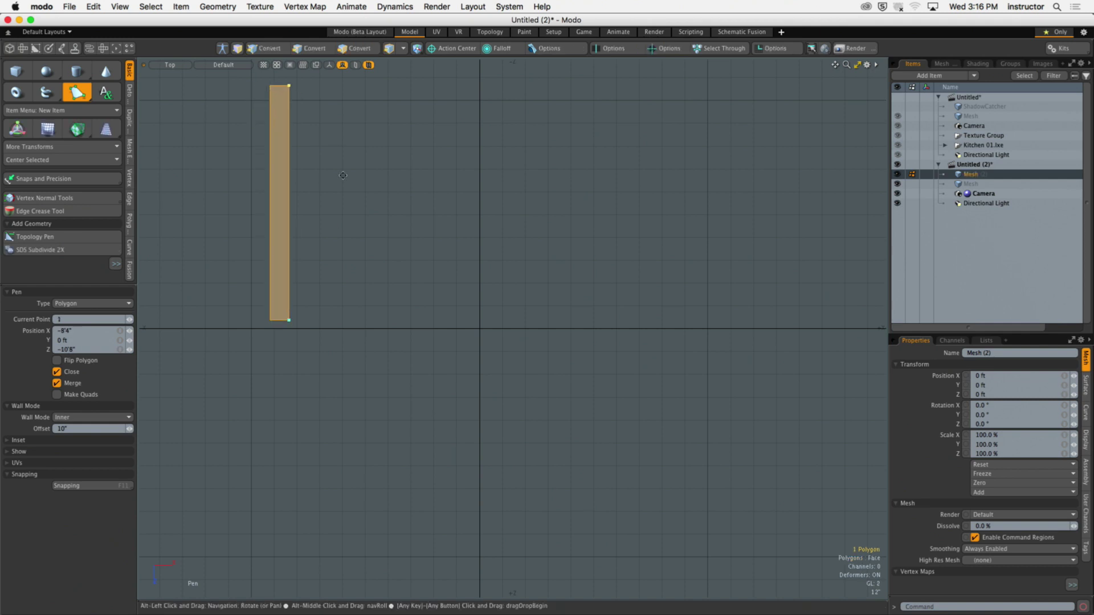
Continue the walls through X 12'3.5", Z -10'8" and X 12'3.5", Z 3'3", a level bottom corner, and about X -35.2", Z 7'10.2"
alt+drag(342, 175, 357, 318)
drag(700, 228, 774, 226)
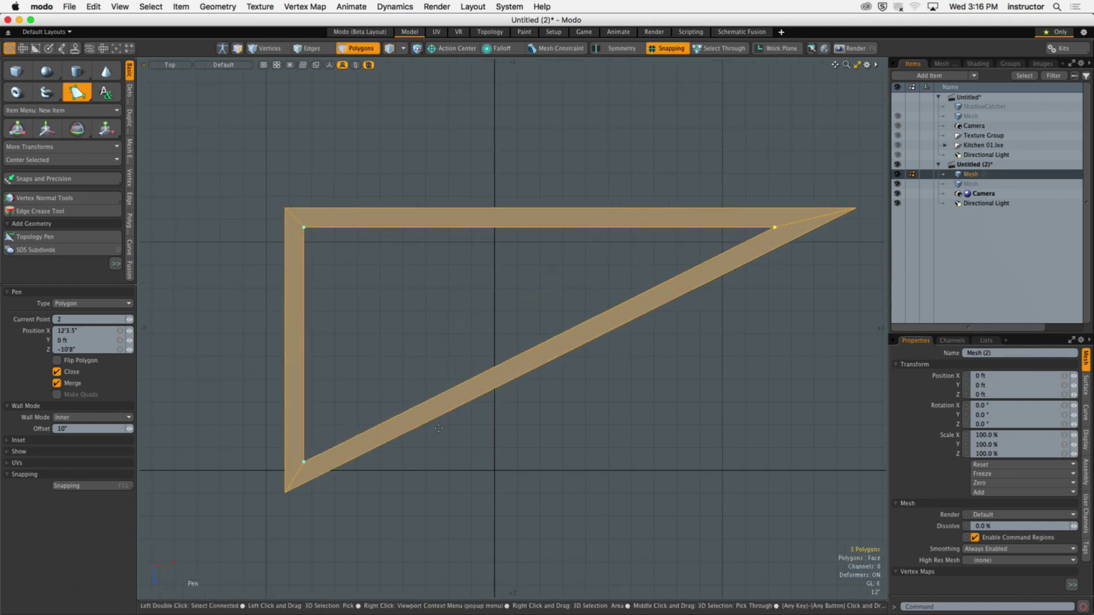
drag(809, 521, 774, 545)
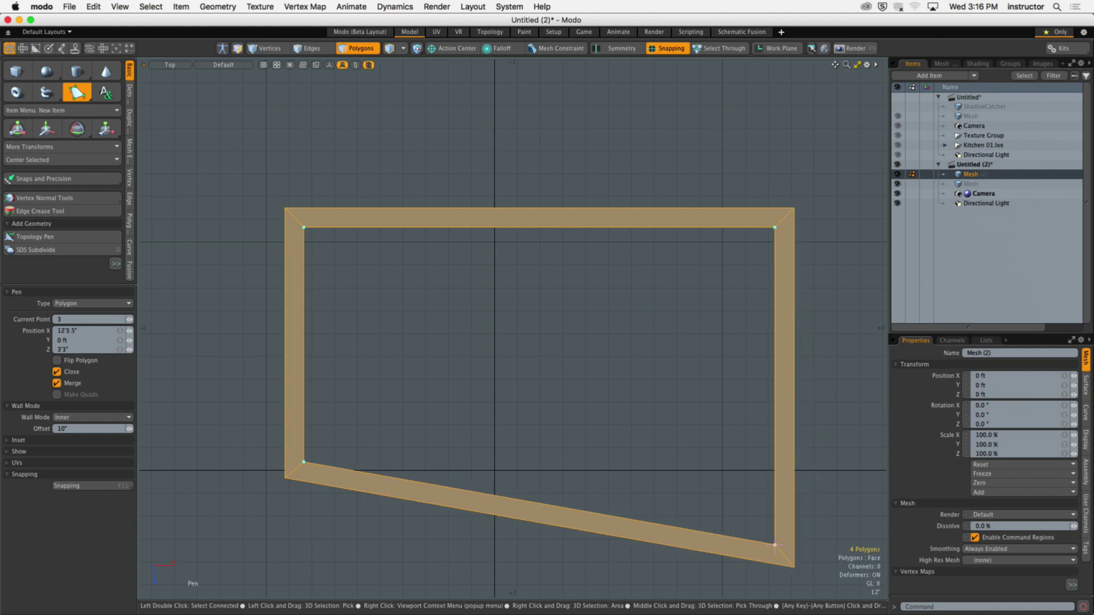
alt+drag(742, 450, 717, 298)
drag(419, 532, 562, 393)
drag(399, 422, 402, 497)
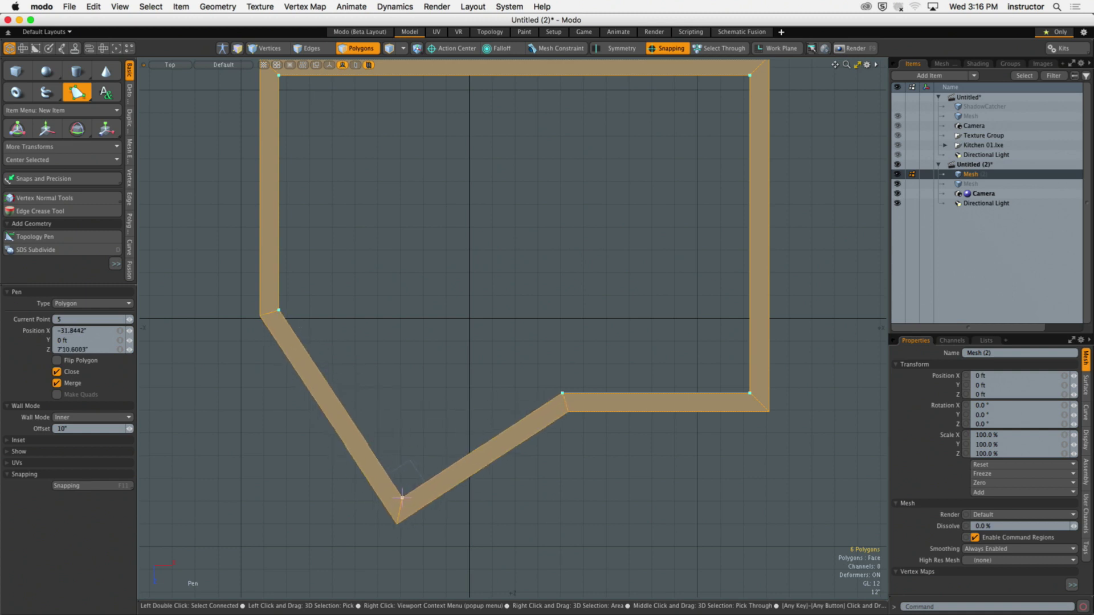
alt+drag(529, 419, 518, 401)
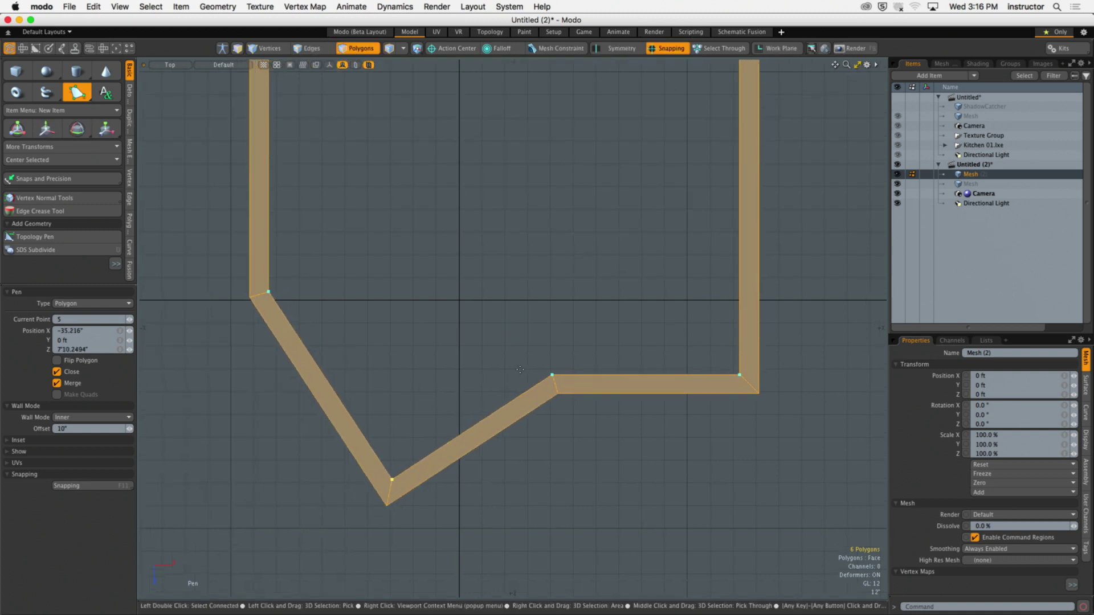
Inspect the closed wall outline in plan and perspective, drop the Pen tool, and check the left wall segment by selecting its polygon
alt+shift+drag(557, 391, 531, 415)
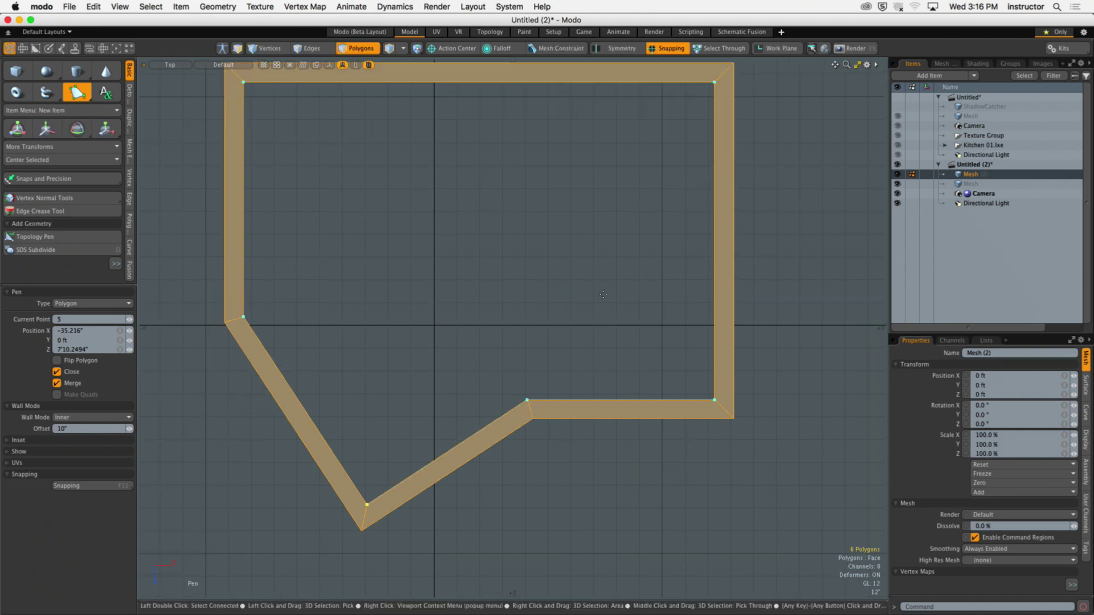
alt+shift+drag(509, 212, 581, 384)
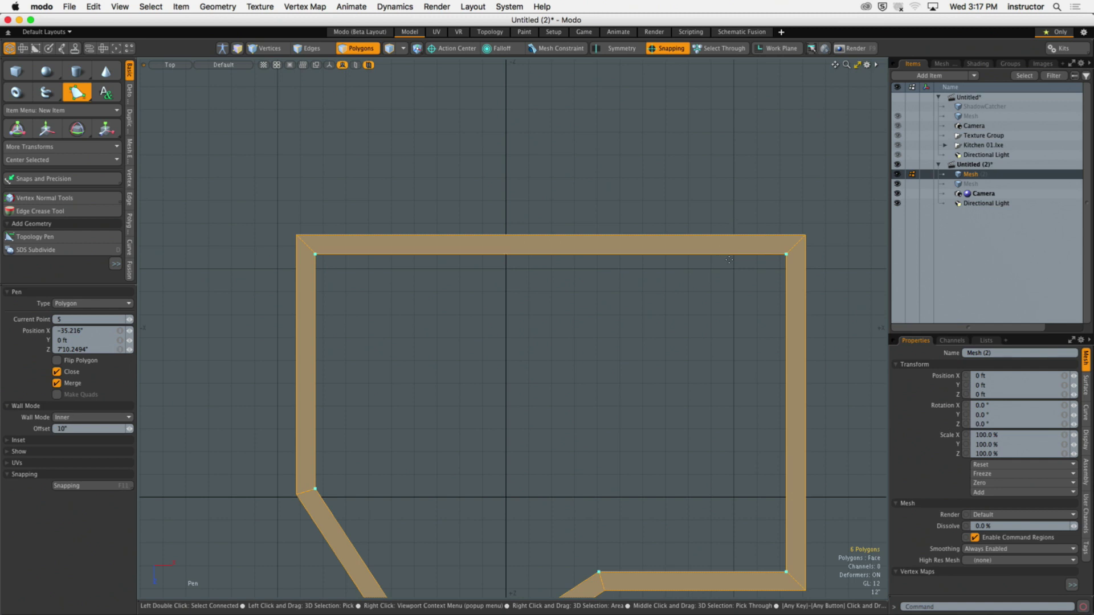
alt+shift+drag(619, 340, 596, 250)
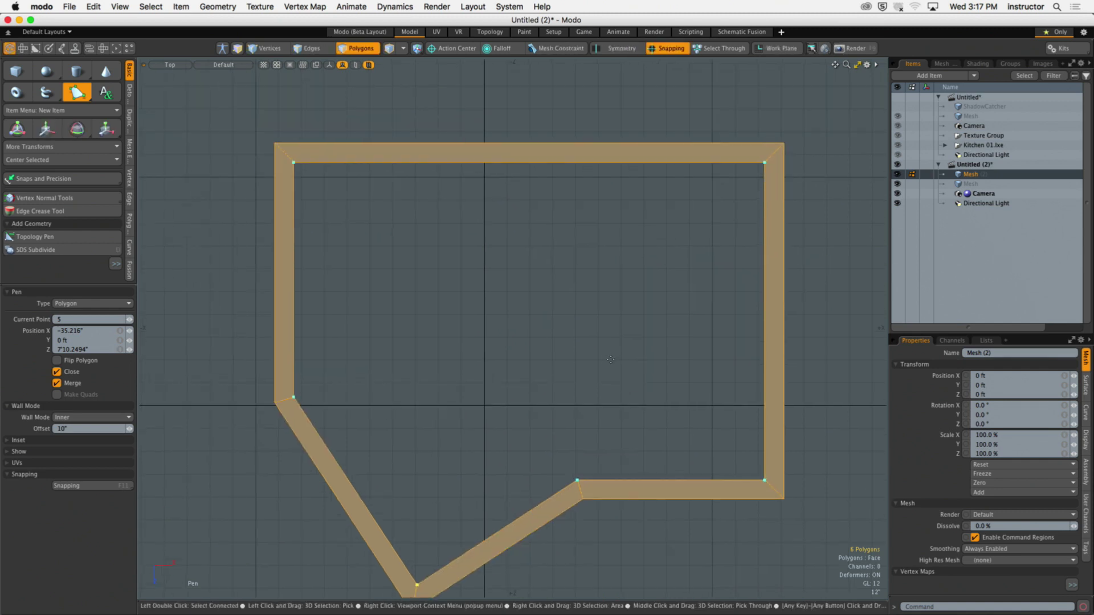
key(period)
alt+drag(585, 308, 530, 333)
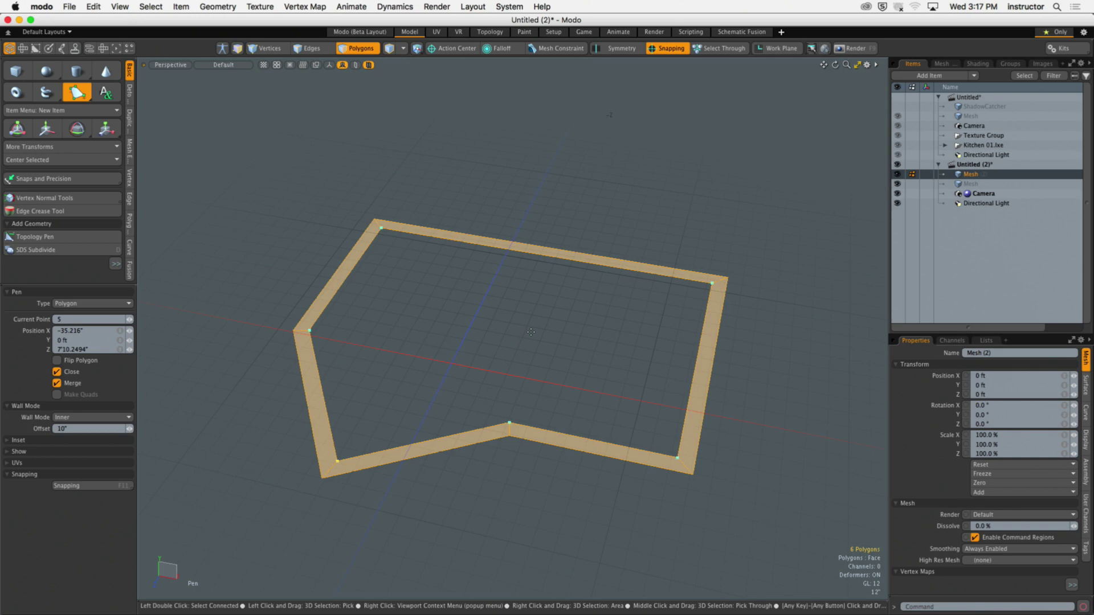
alt+drag(491, 233, 476, 296)
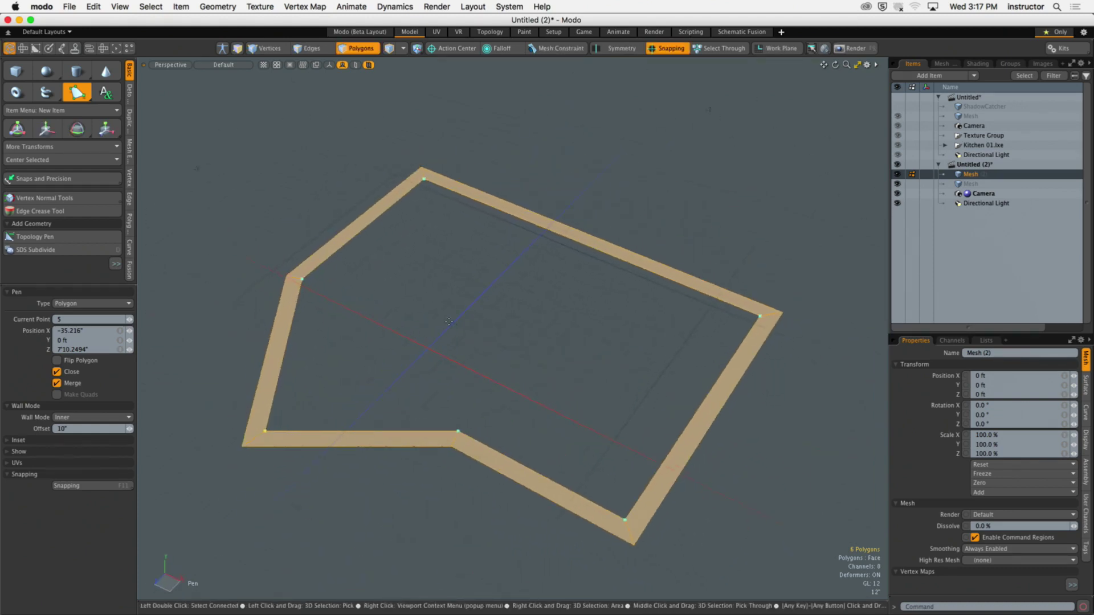
key(q)
alt+shift+drag(458, 342, 481, 357)
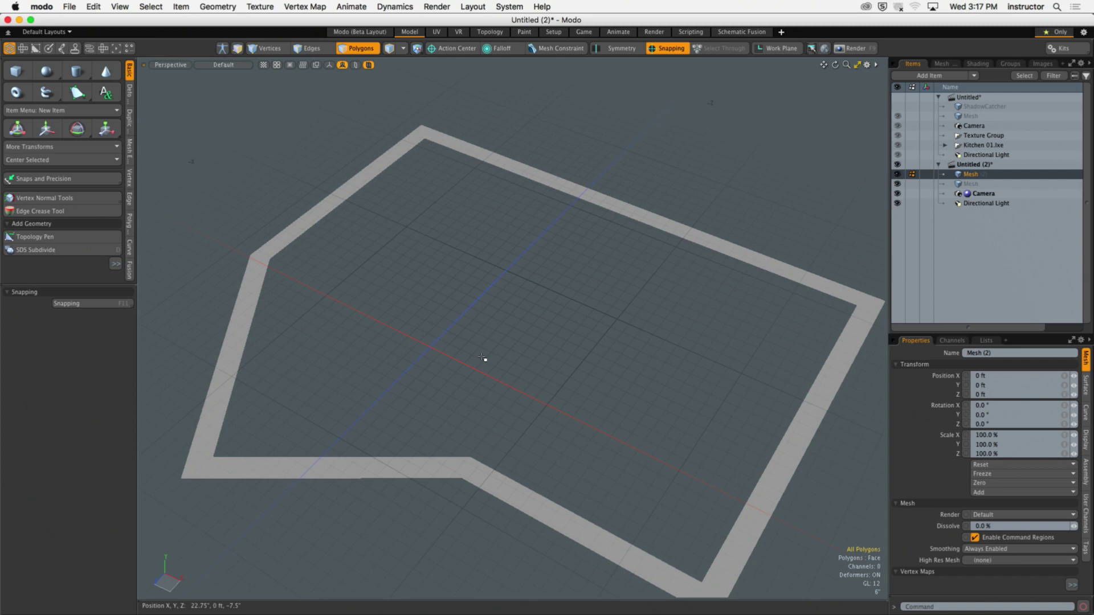
click(346, 188)
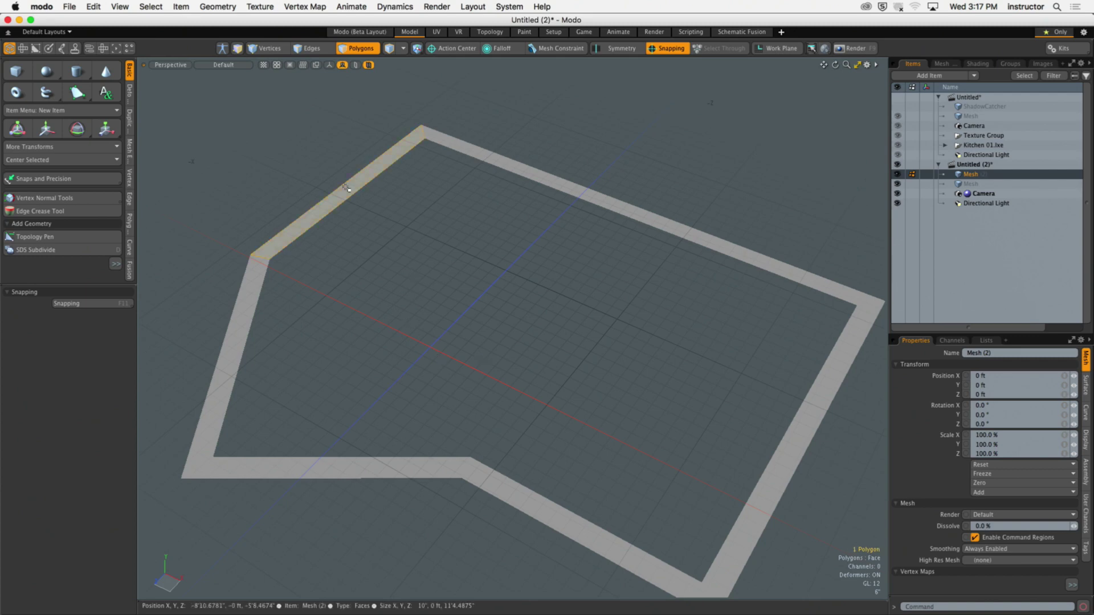
click(547, 268)
alt+drag(547, 268, 542, 363)
Return to the Top view and display the wall outline's overall size with the Dimensions Tool
key(ctrl+space)
click(538, 310)
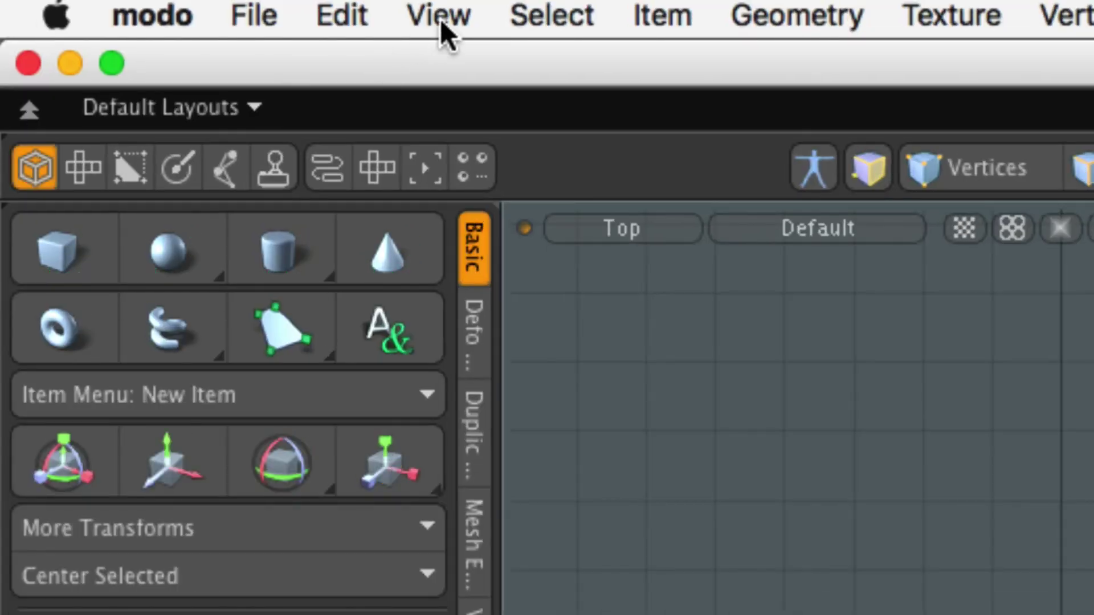
click(435, 16)
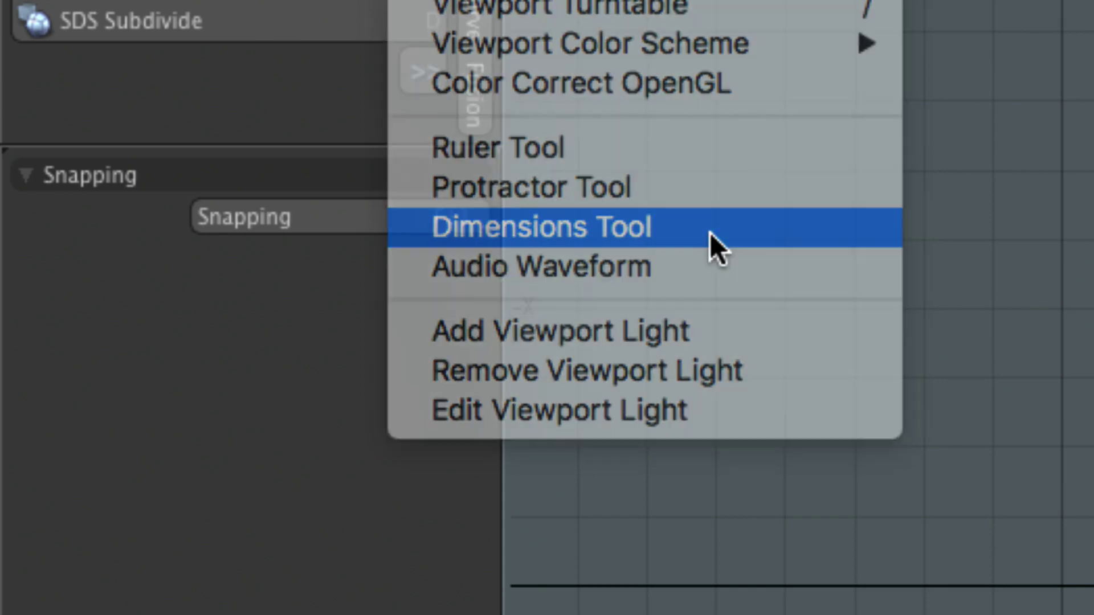
click(711, 231)
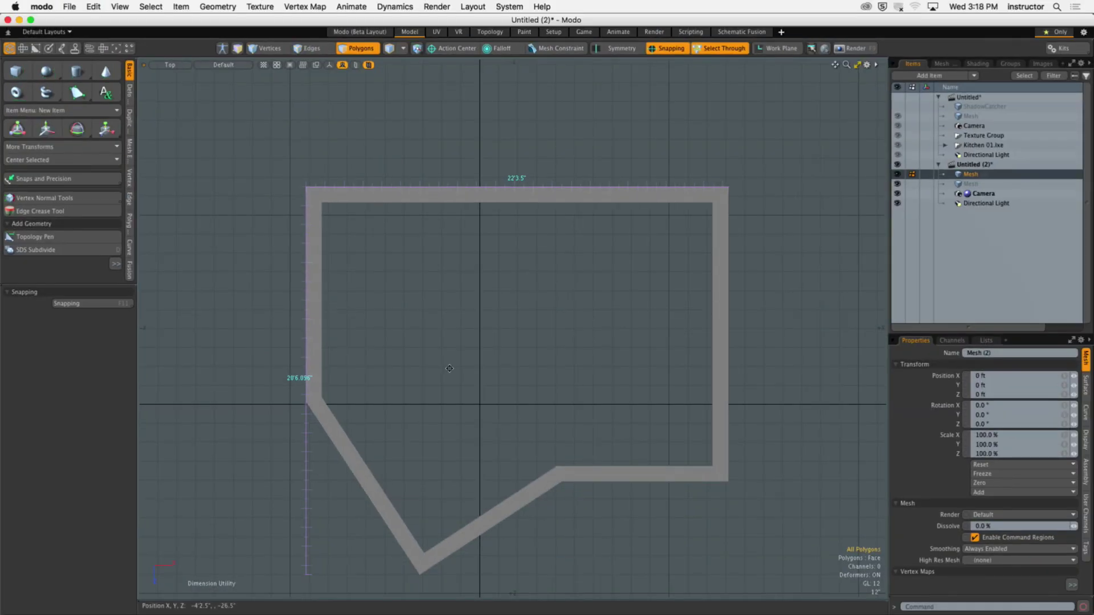
middle_drag(449, 369, 456, 300)
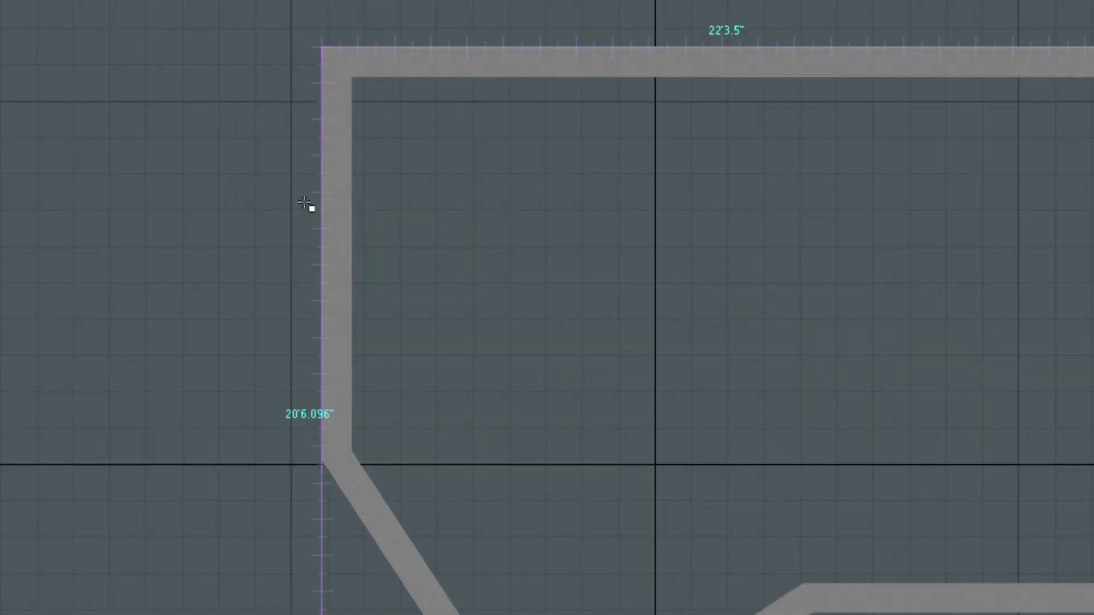
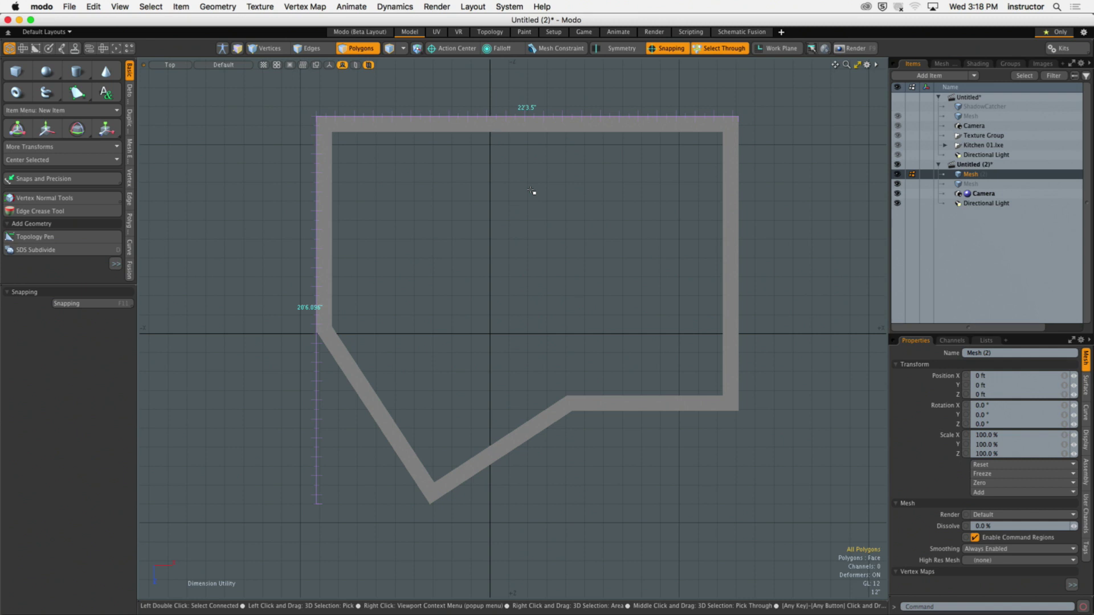
Measure the top wall and the vertical left wall individually by selecting their polygons
click(510, 128)
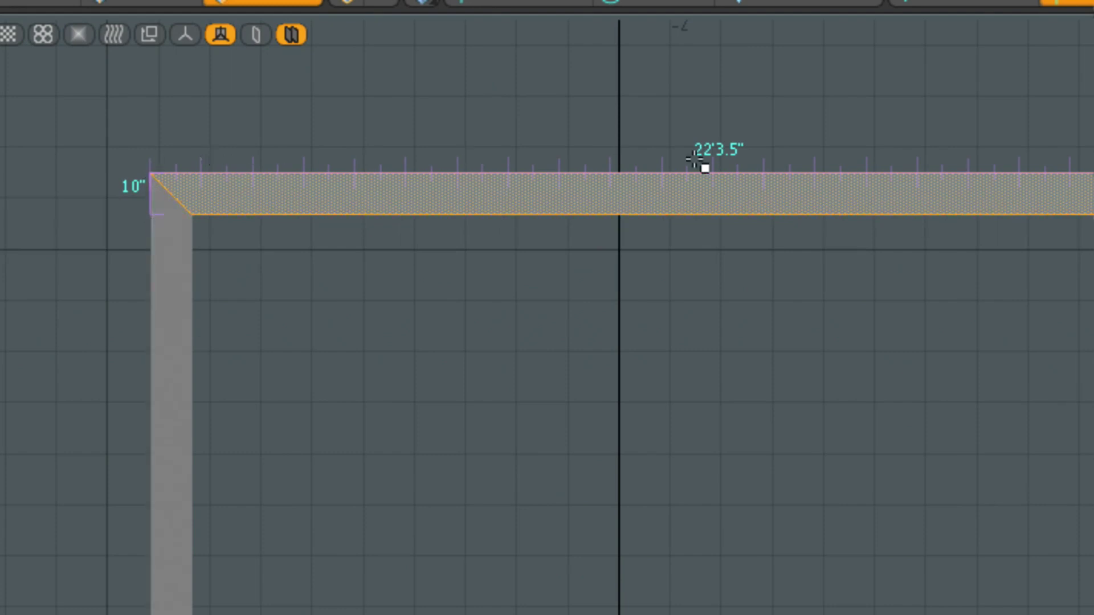
click(173, 283)
scroll(319, 362, down, 1)
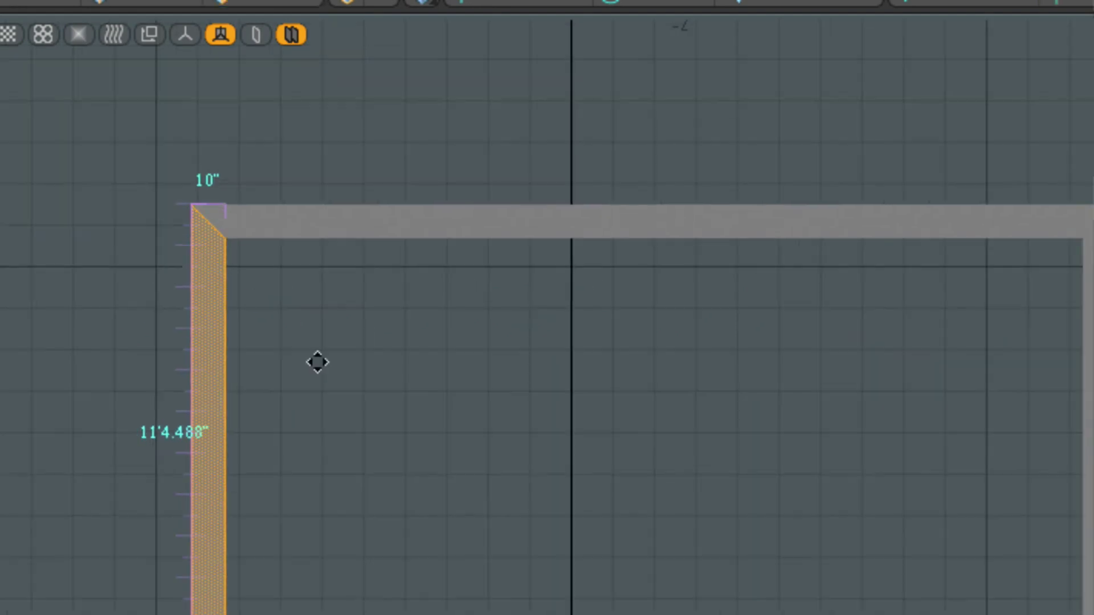
middle_drag(319, 362, 391, 181)
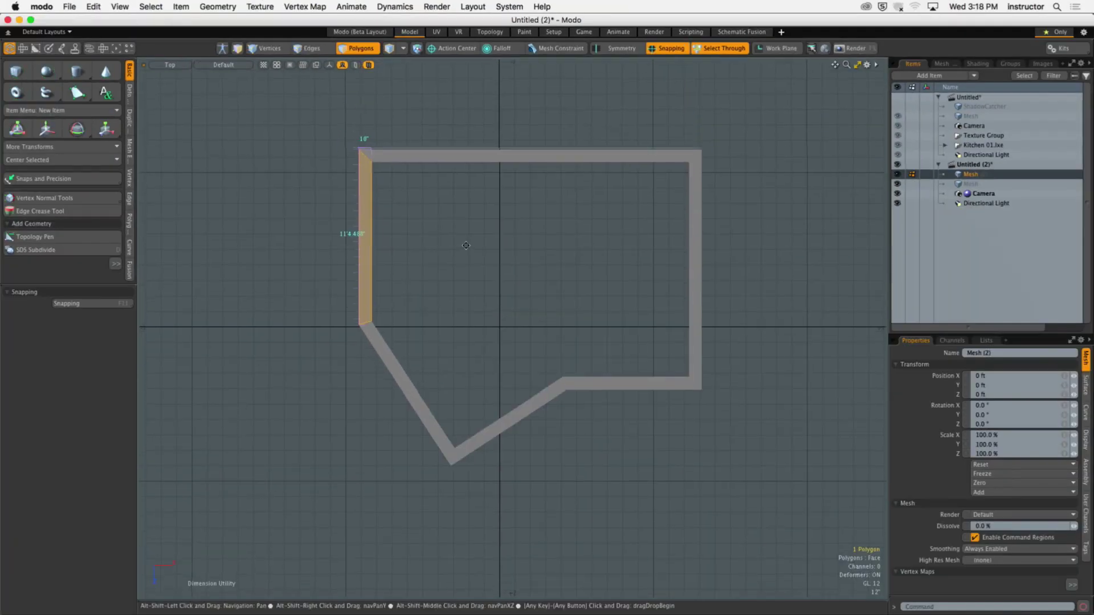
scroll(466, 245, up, 2)
Switch to vertex selection and replace the Dimensions Tool with the Ruler Tool
key(1)
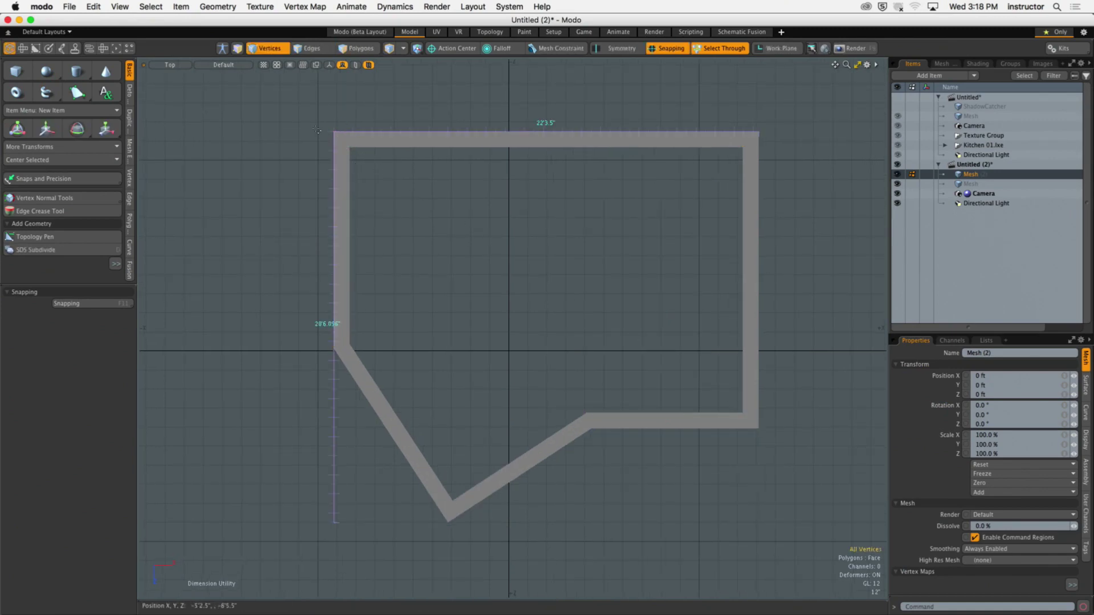
click(119, 6)
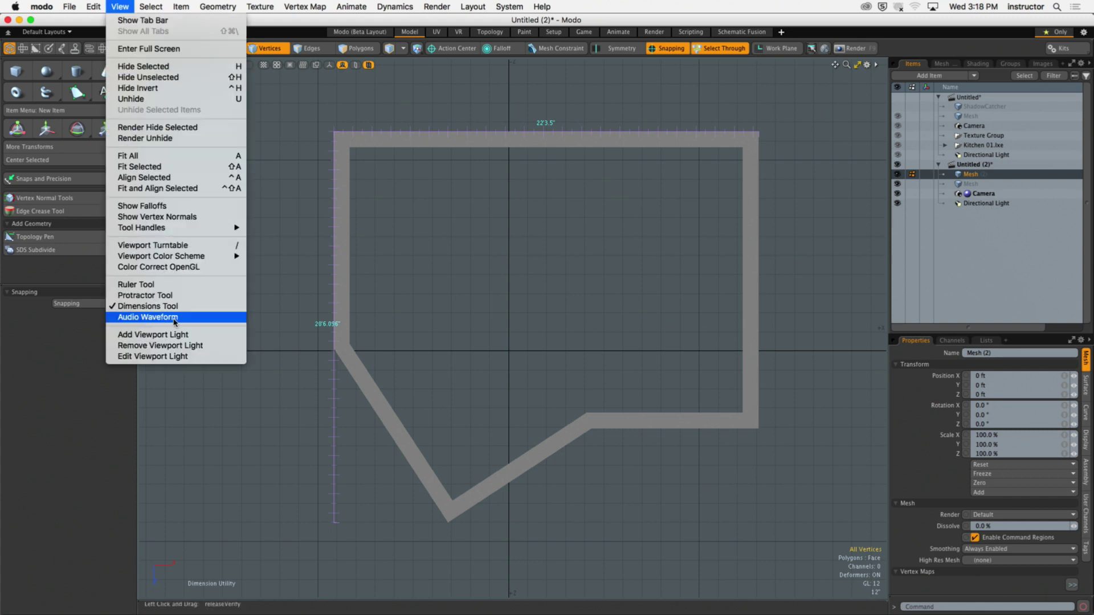
click(165, 304)
click(121, 7)
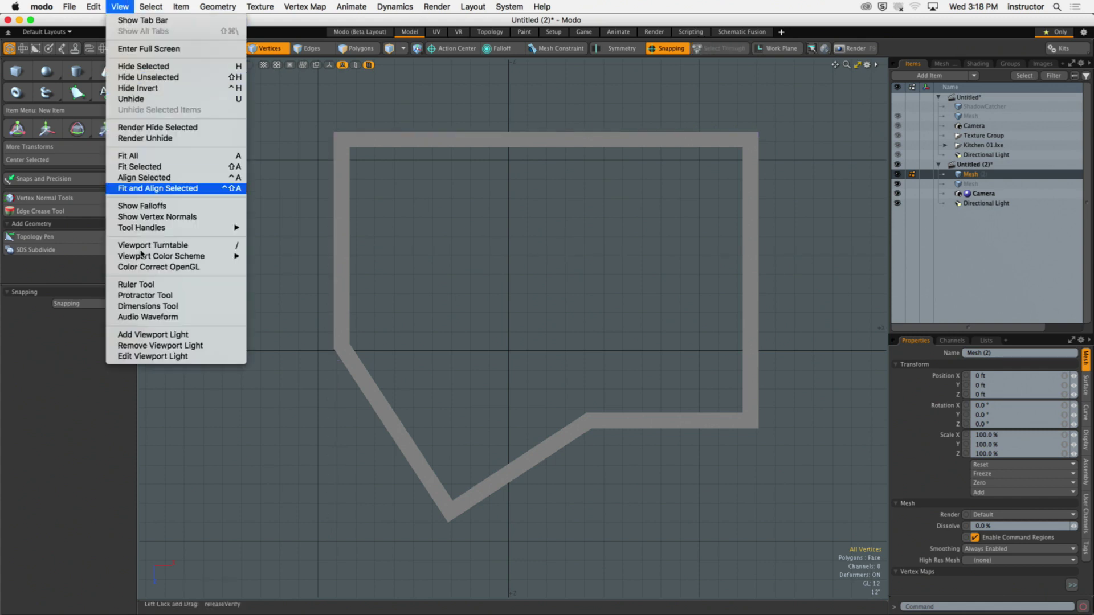
click(137, 285)
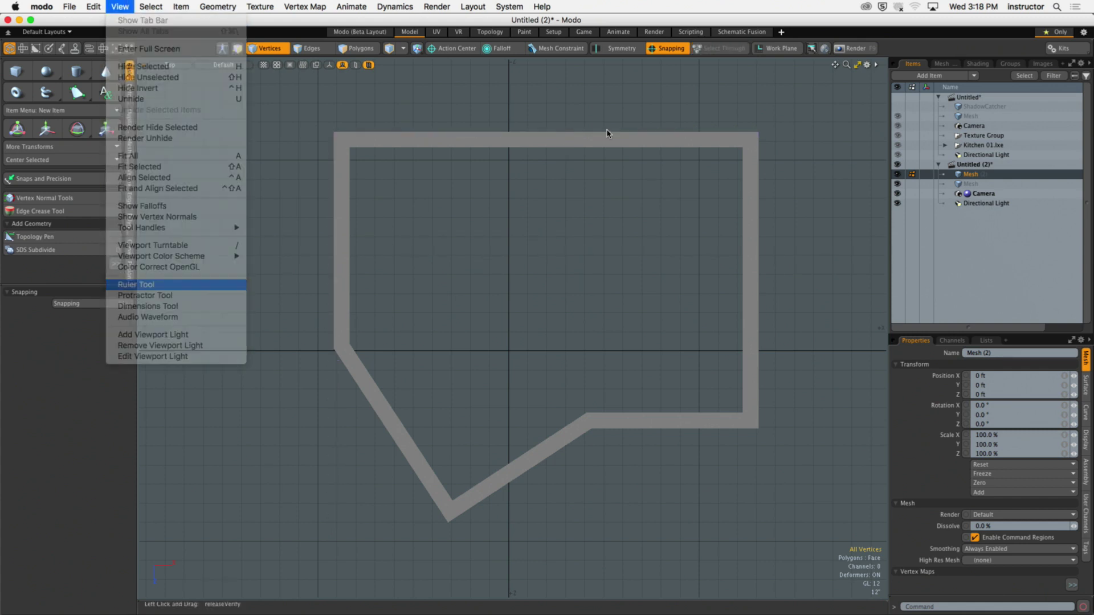
Restrict snapping to Vertex only, and measure the diagonal from the room's inner upper-left corner to its inner lower-right corner with the ruler
click(679, 50)
click(652, 149)
click(653, 239)
click(652, 252)
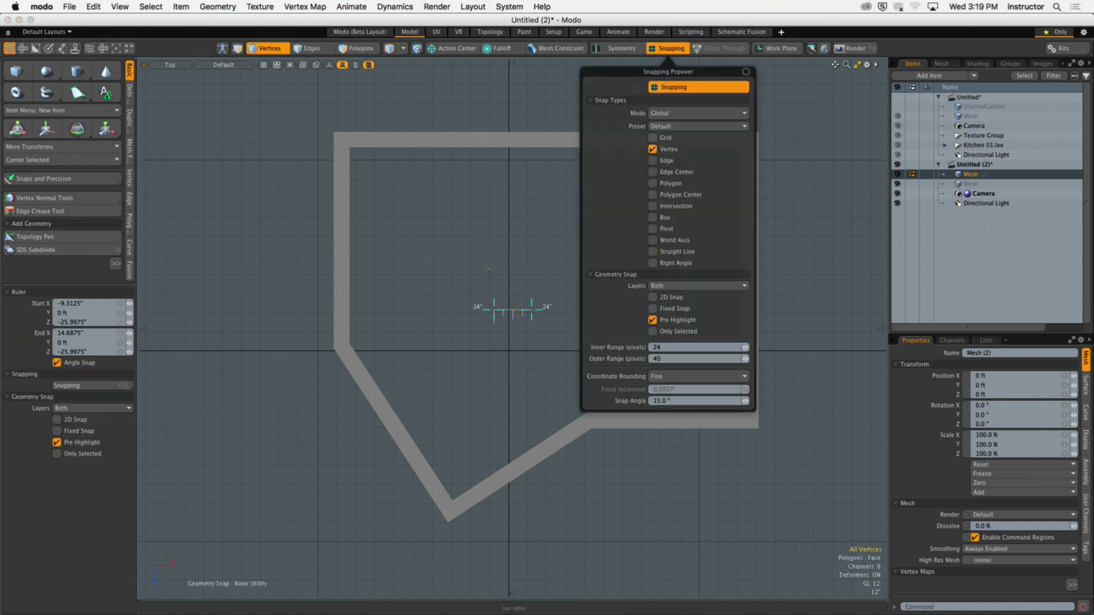
drag(488, 313, 350, 148)
drag(541, 311, 743, 416)
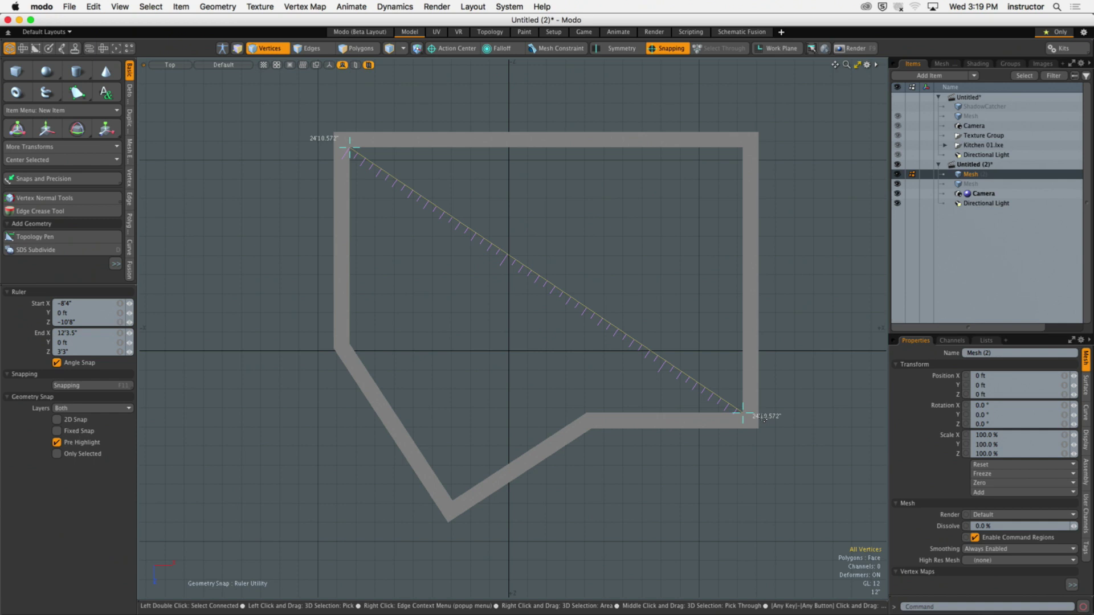
Turn off snapping and end the ruler measurement by disabling the Ruler Tool
key(F11)
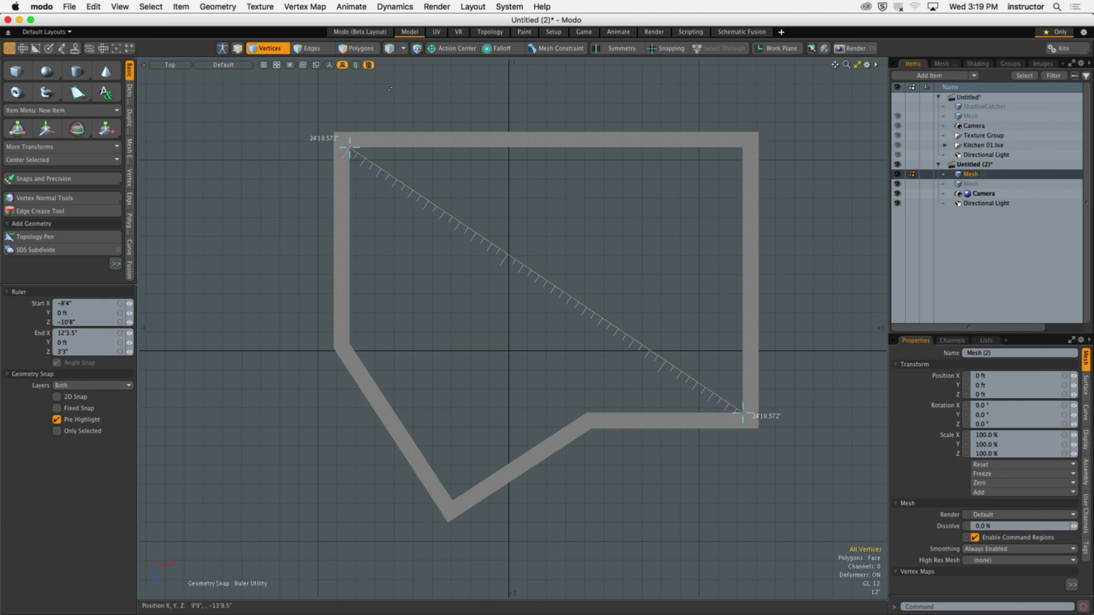
click(119, 6)
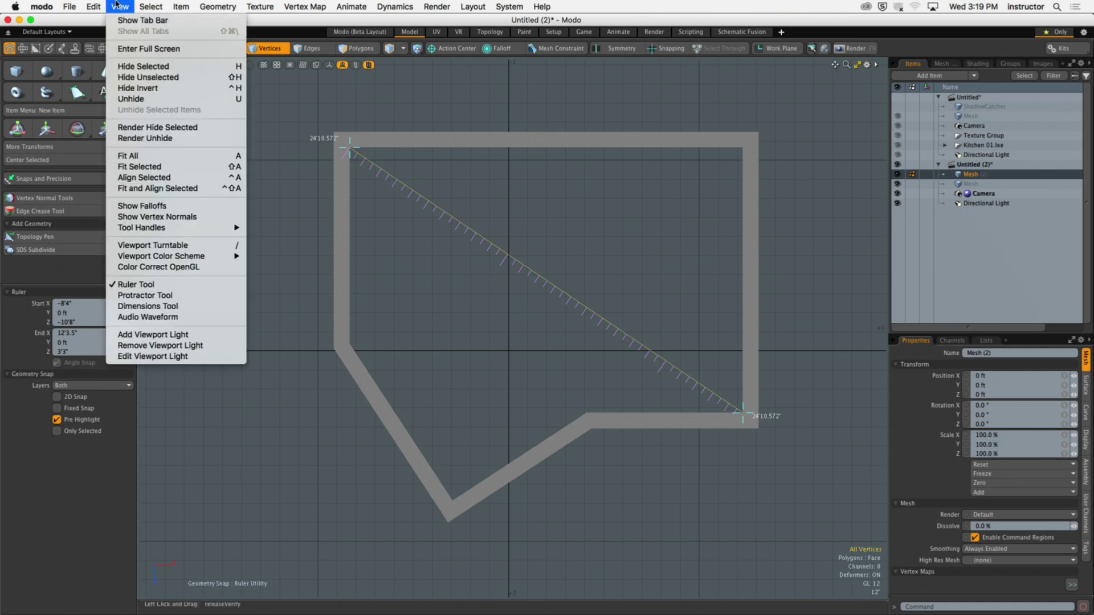
click(152, 286)
In the Perspective view, select all polygons of the wall outline and extrude them 12' in Y, and clear the selection
alt+drag(568, 341, 528, 357)
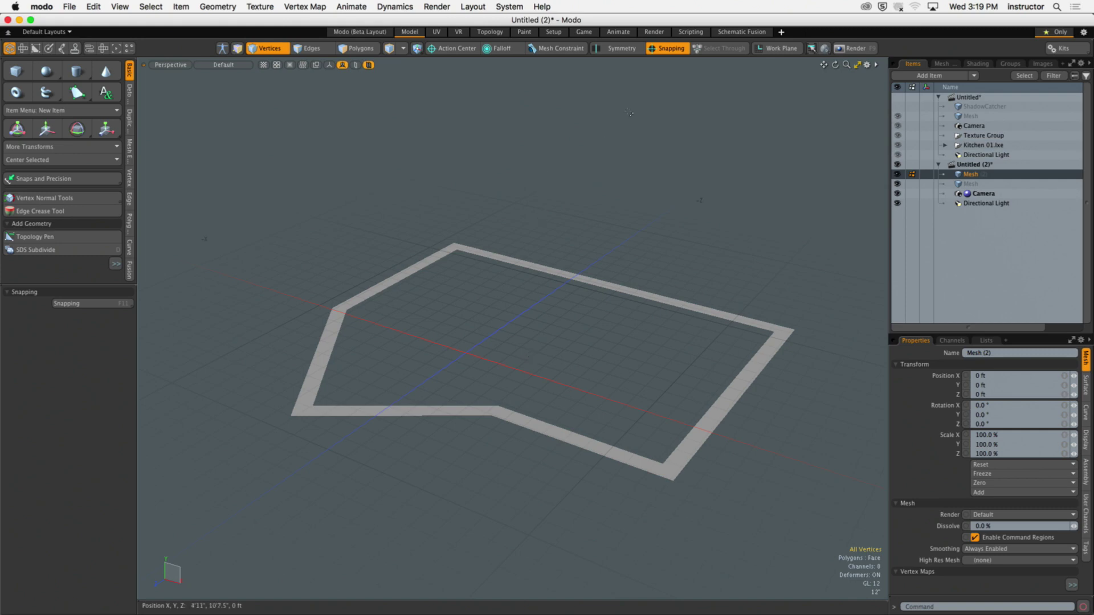
key(alt)
alt+drag(575, 246, 543, 289)
key(3)
double_click(564, 266)
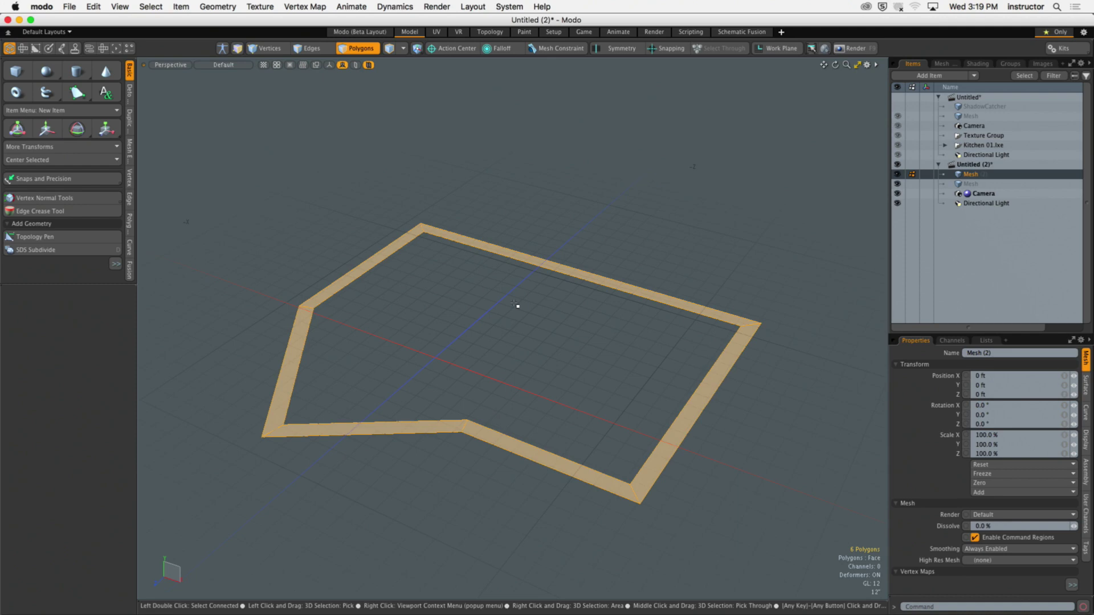
key(shift+x)
click(495, 351)
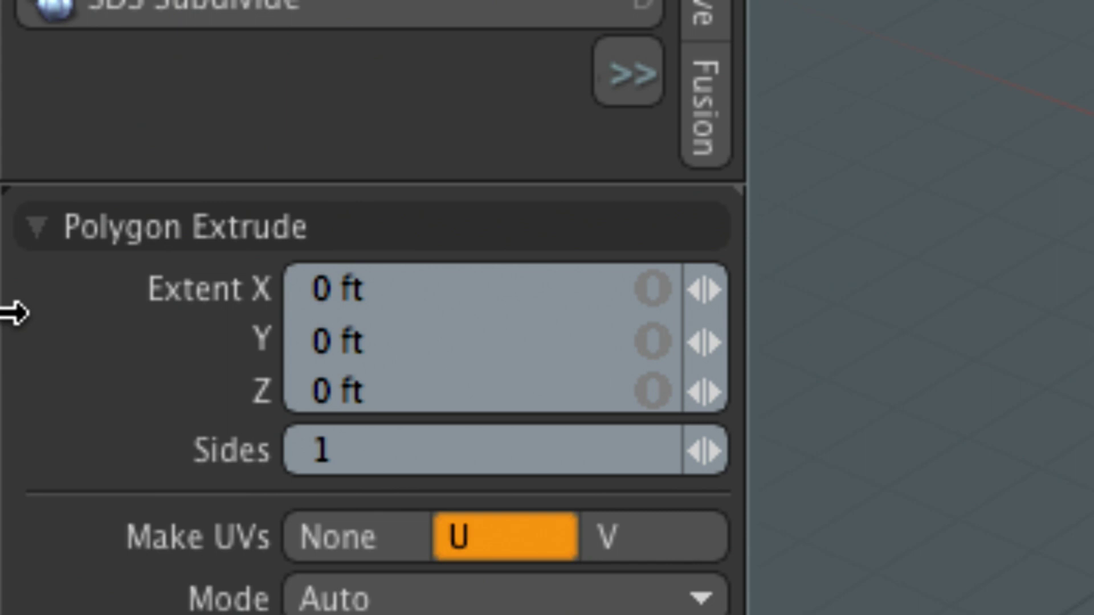
click(393, 336)
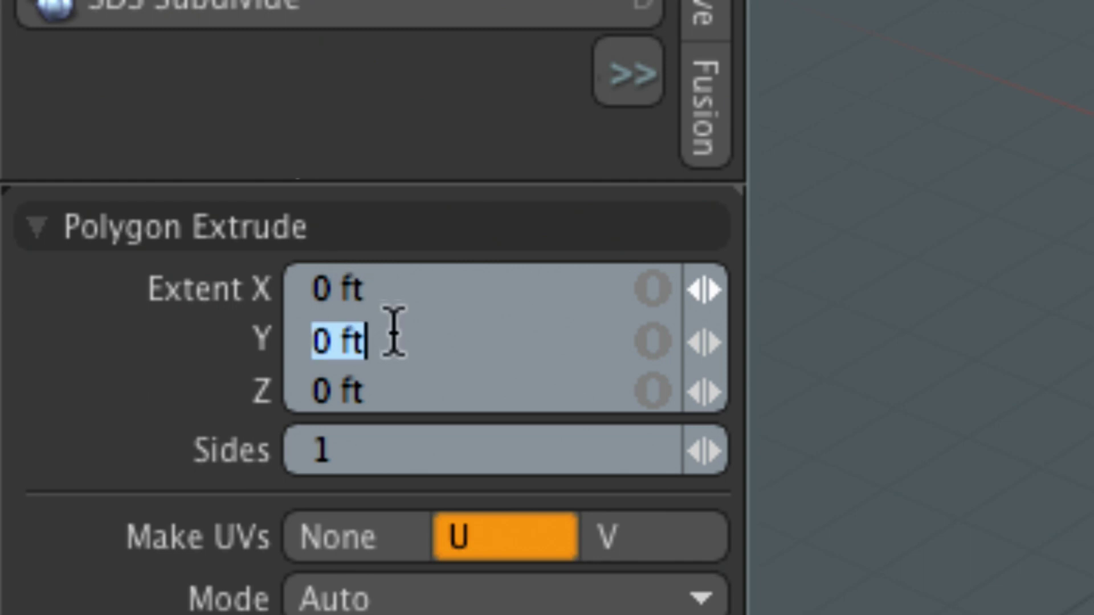
text(12')
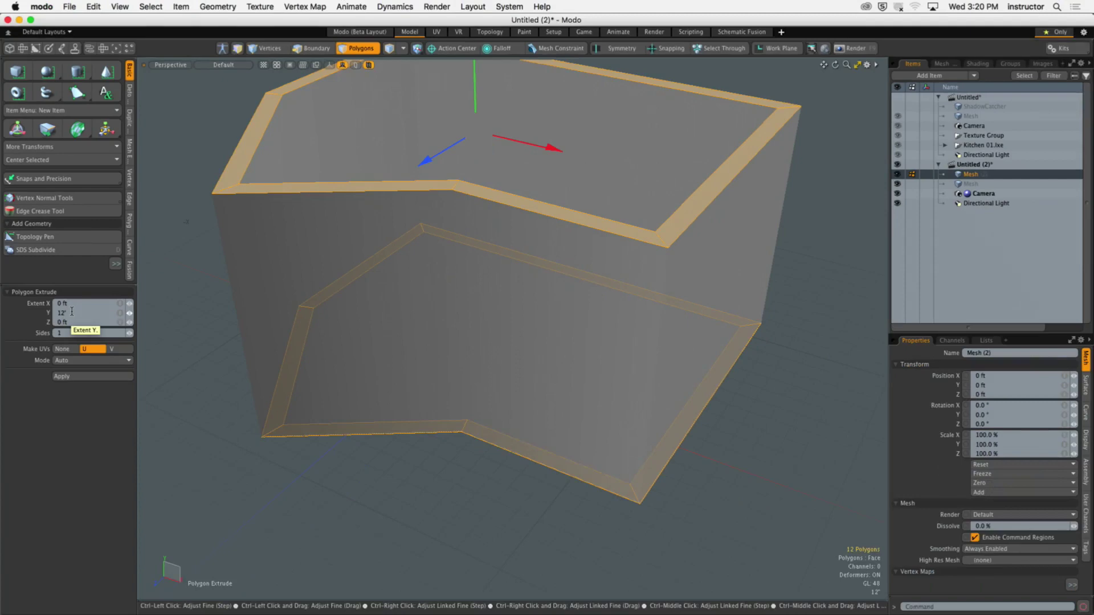
alt+drag(598, 245, 661, 331)
alt+drag(625, 371, 607, 357)
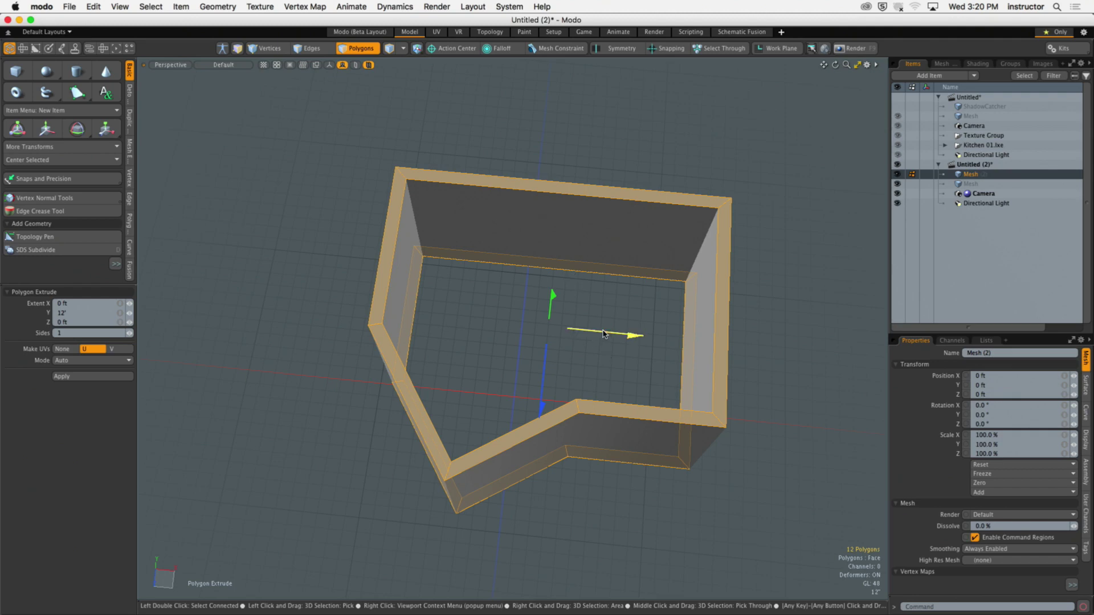
alt+drag(616, 325, 552, 290)
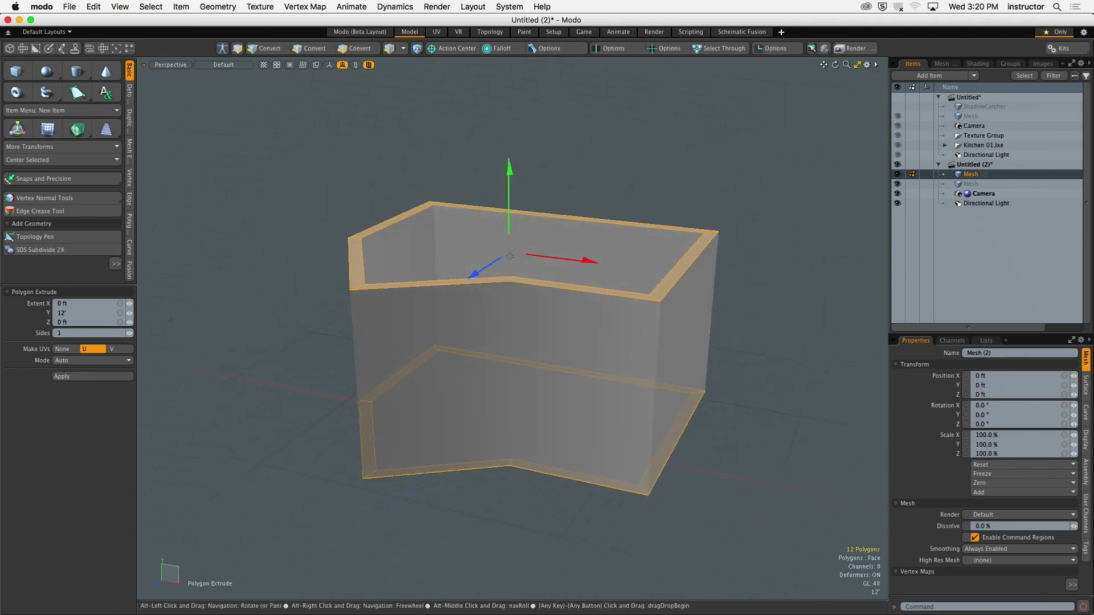
alt+drag(488, 317, 584, 320)
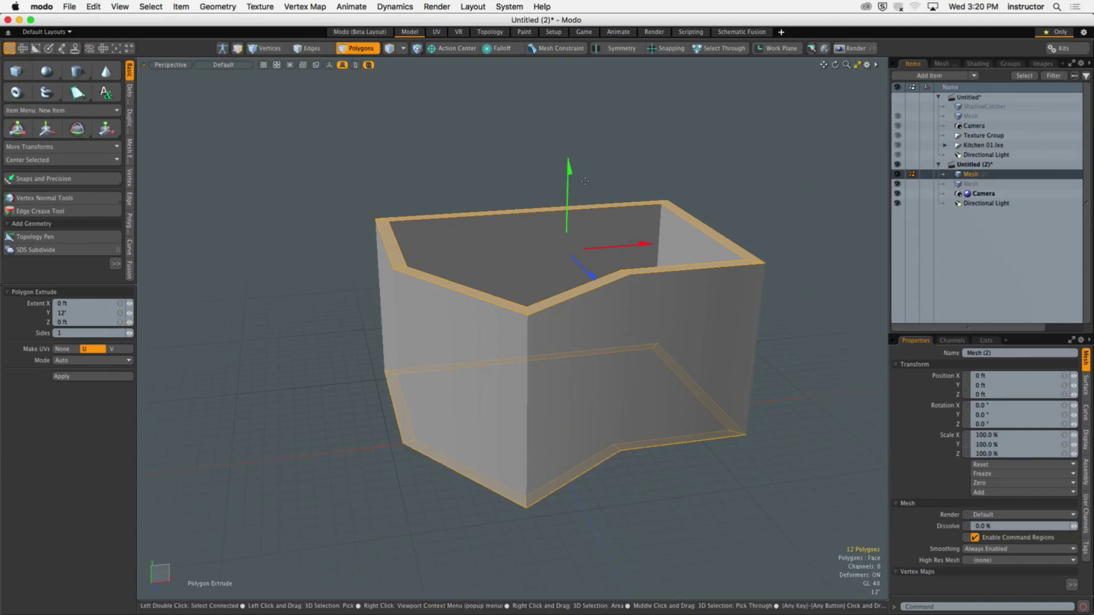
key(Escape)
alt+drag(569, 212, 482, 261)
click(482, 261)
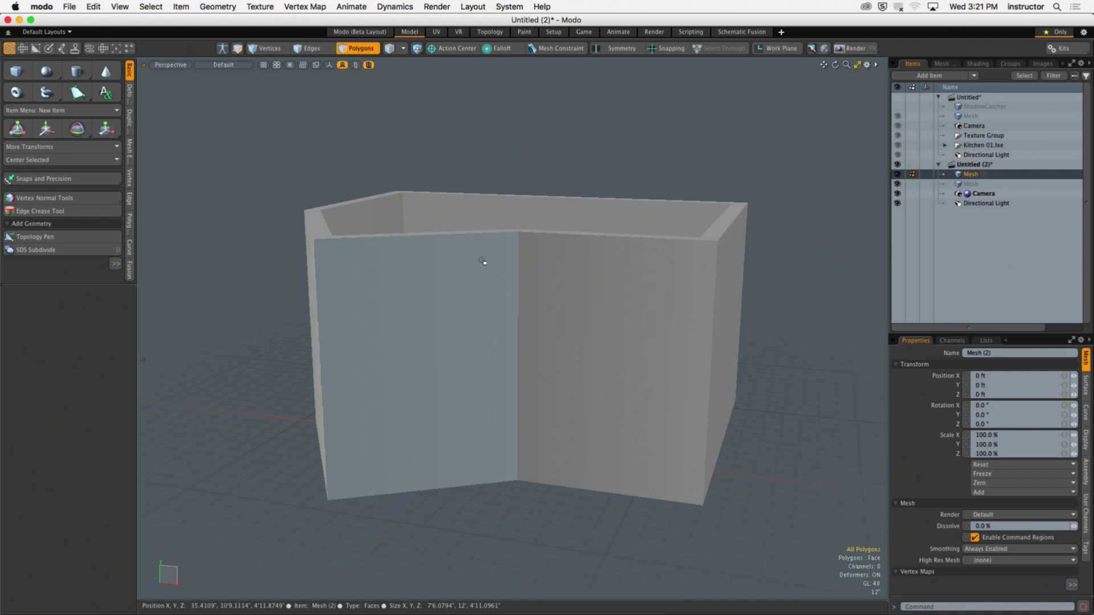
Select the outer wall faces one by one around the room, and clear the selection
alt+drag(576, 149, 520, 224)
click(581, 373)
alt+drag(584, 371, 370, 319)
shift+click(478, 326)
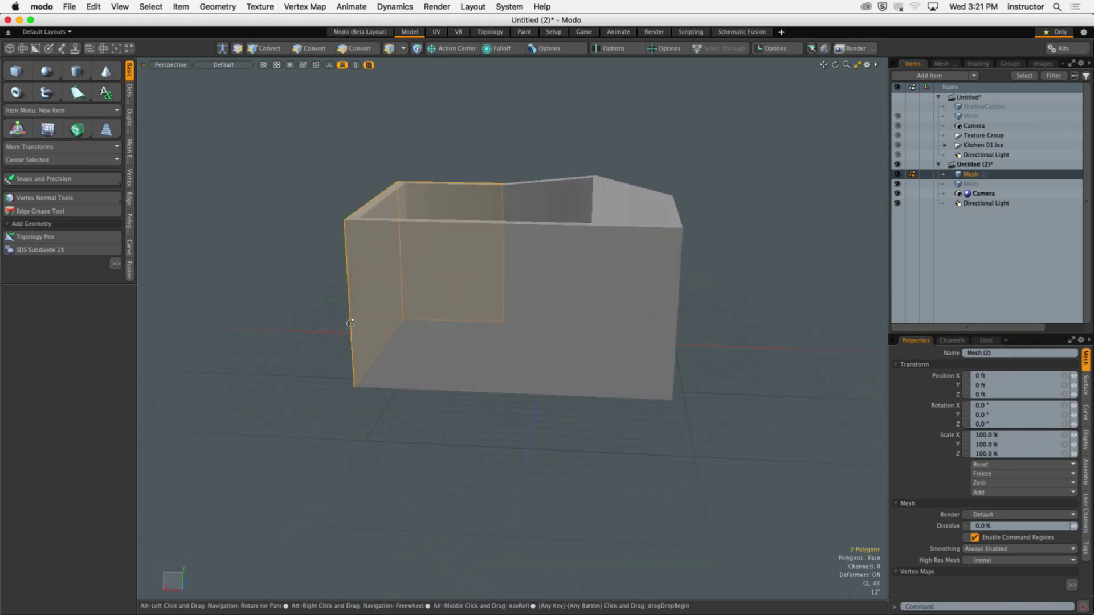
shift+click(547, 274)
alt+drag(607, 302, 708, 361)
shift+click(493, 325)
shift+click(516, 366)
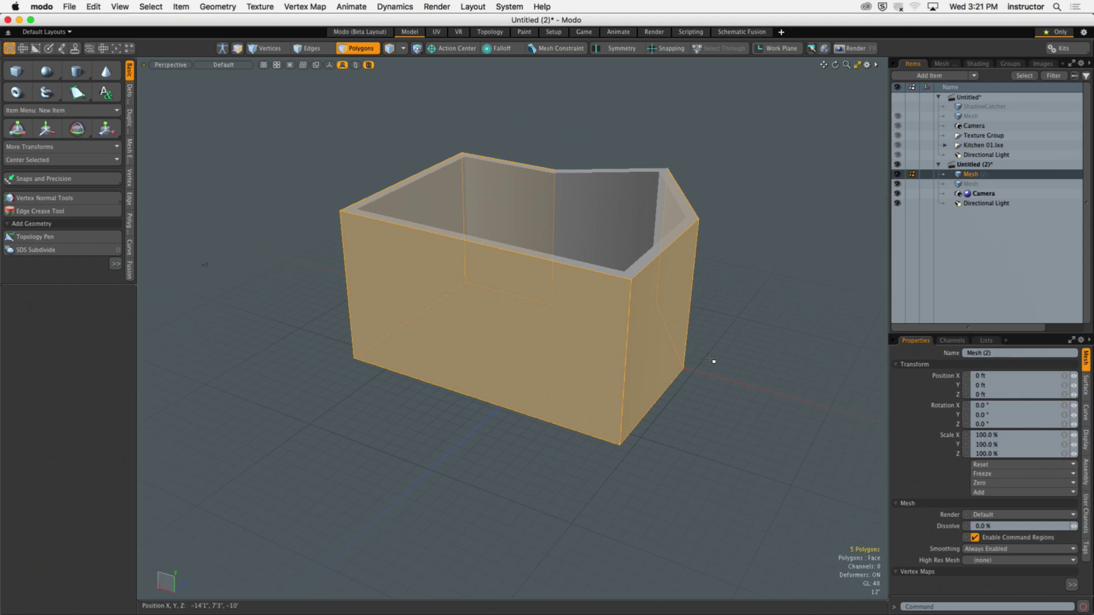
click(709, 360)
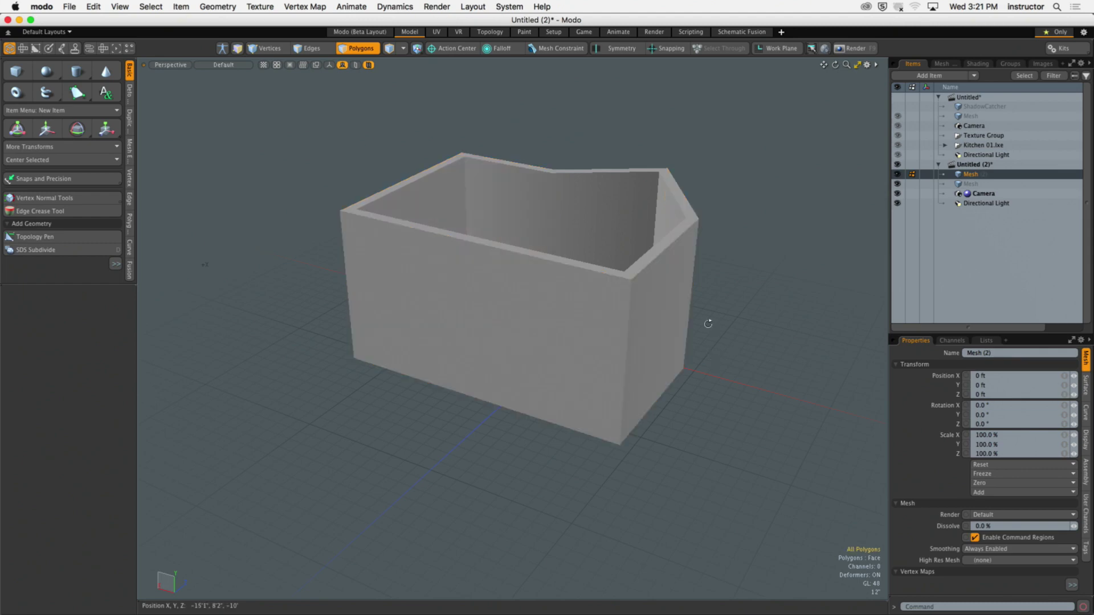
Cut two symmetrical horizontal edge loops around all the walls with Loop Slice, using a count of 2 at 12.5%
scroll(460, 400, up, 5)
double_click(460, 400)
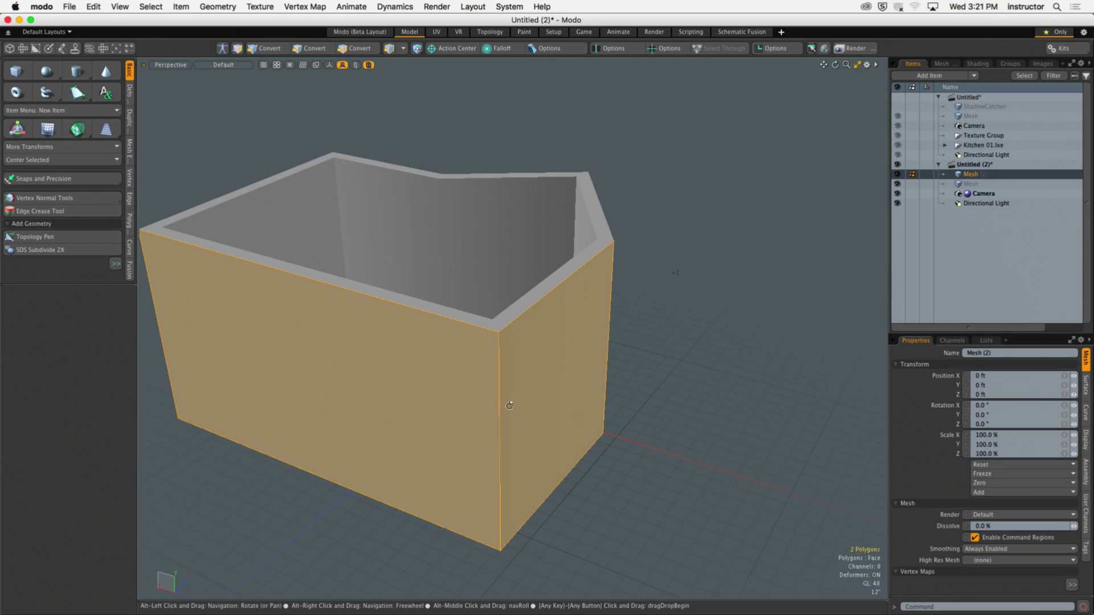
key(alt+c)
alt+drag(489, 394, 415, 347)
key(space)
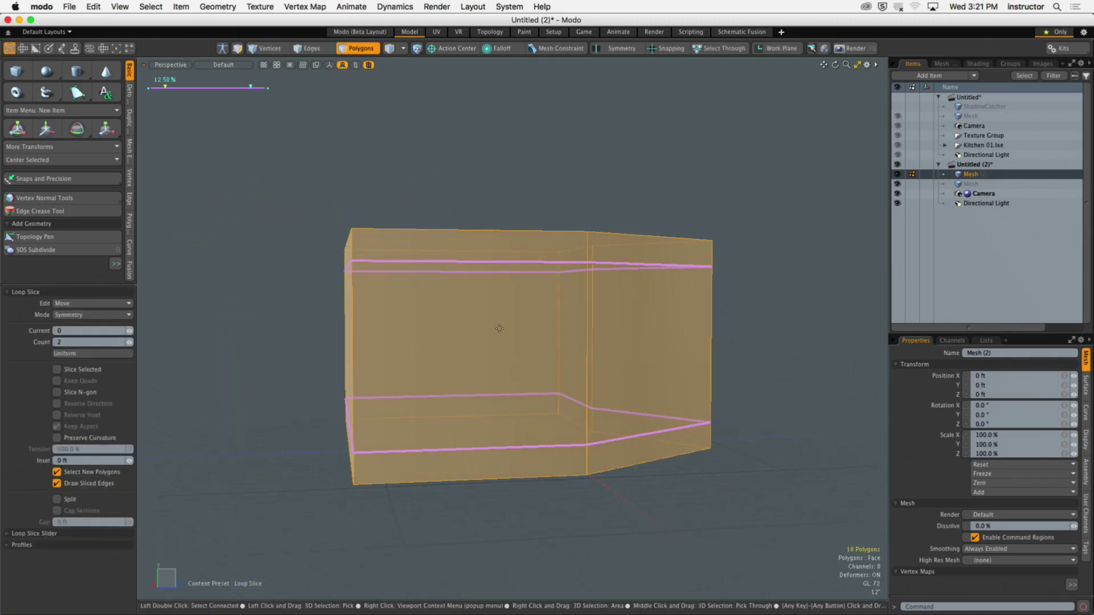
click(757, 306)
key(o)
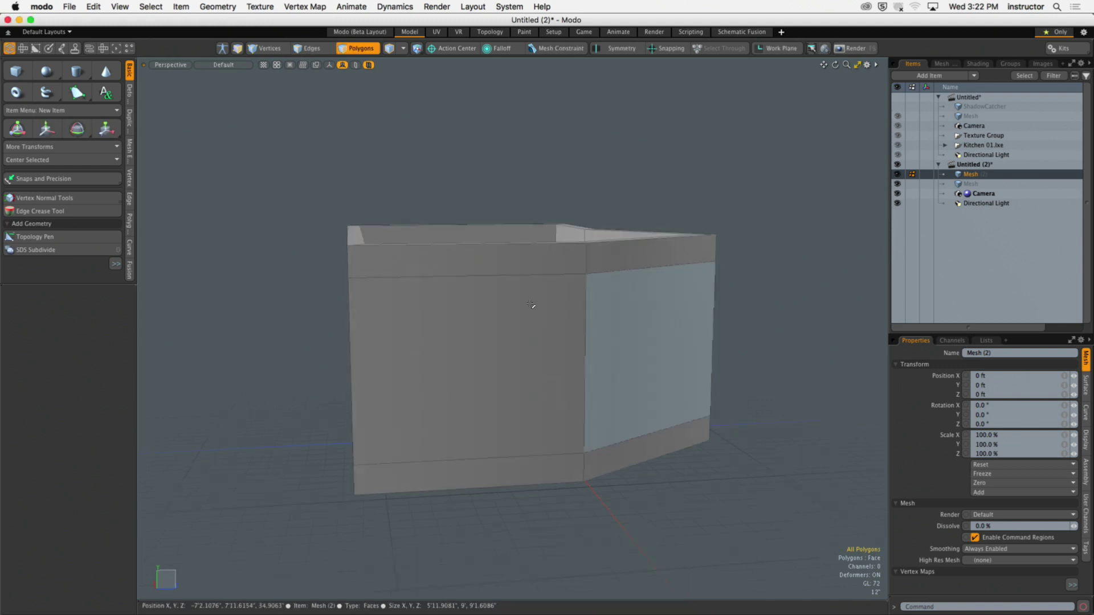
Select the lower edge loop around the outside of the walls and move it up to roughly mid-height
key(2)
double_click(527, 276)
mouse_move(527, 276)
alt+mouse_down()
mouse_move(540, 318)
mouse_move(515, 276)
alt+mouse_up()
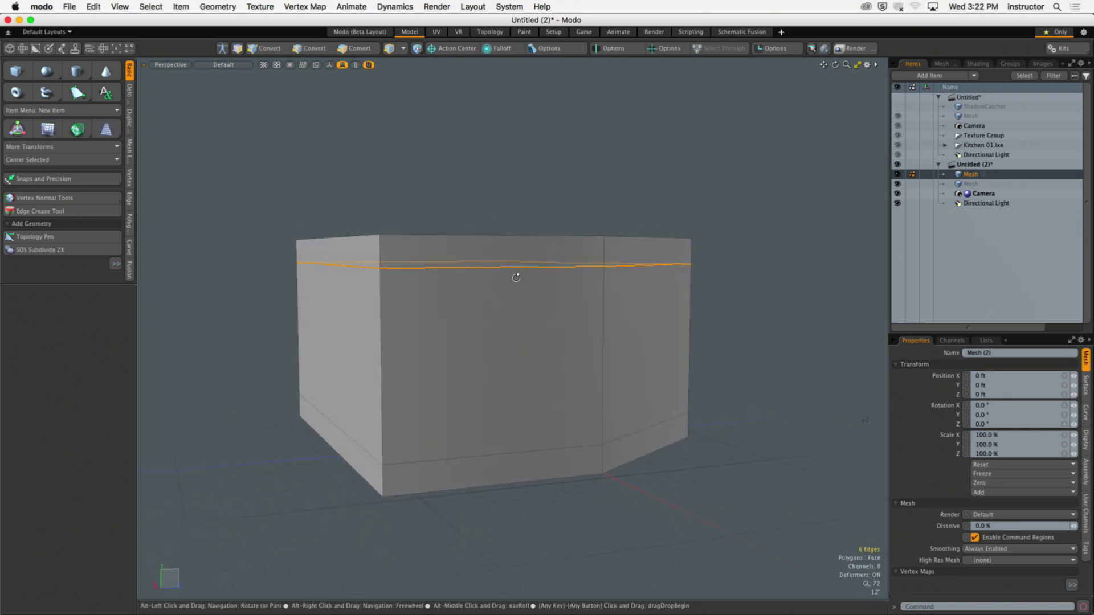
click(537, 448)
double_click(536, 449)
key(w)
drag(500, 385, 494, 298)
key(q)
Select both horizontal edge loops around the walls for inspection, and undo the loop slices
double_click(493, 251)
shift+double_click(495, 364)
alt+drag(498, 374, 524, 404)
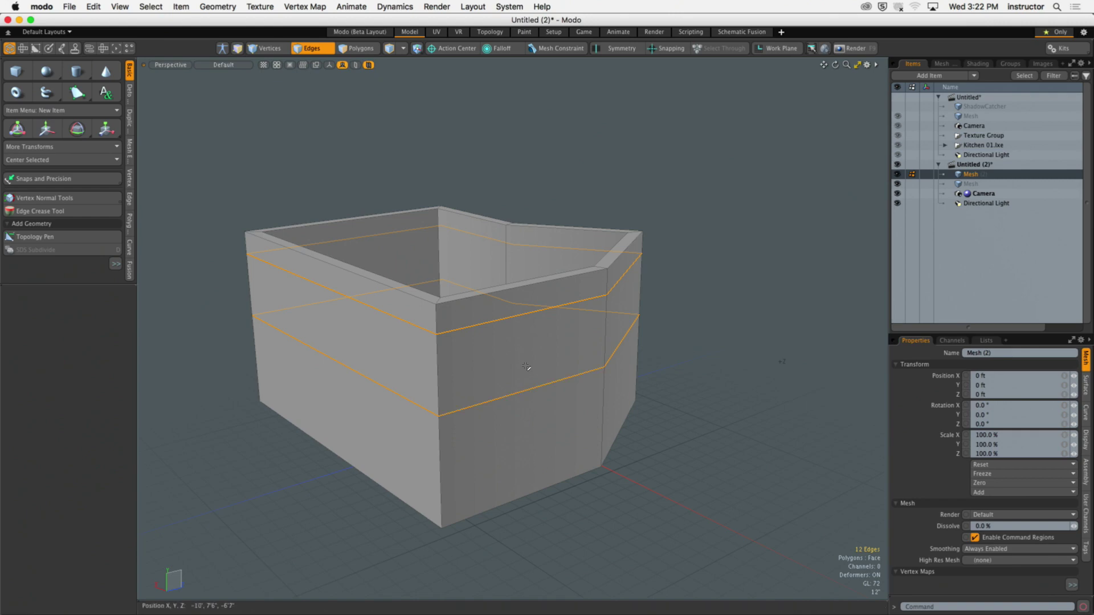
alt+drag(581, 319, 593, 308)
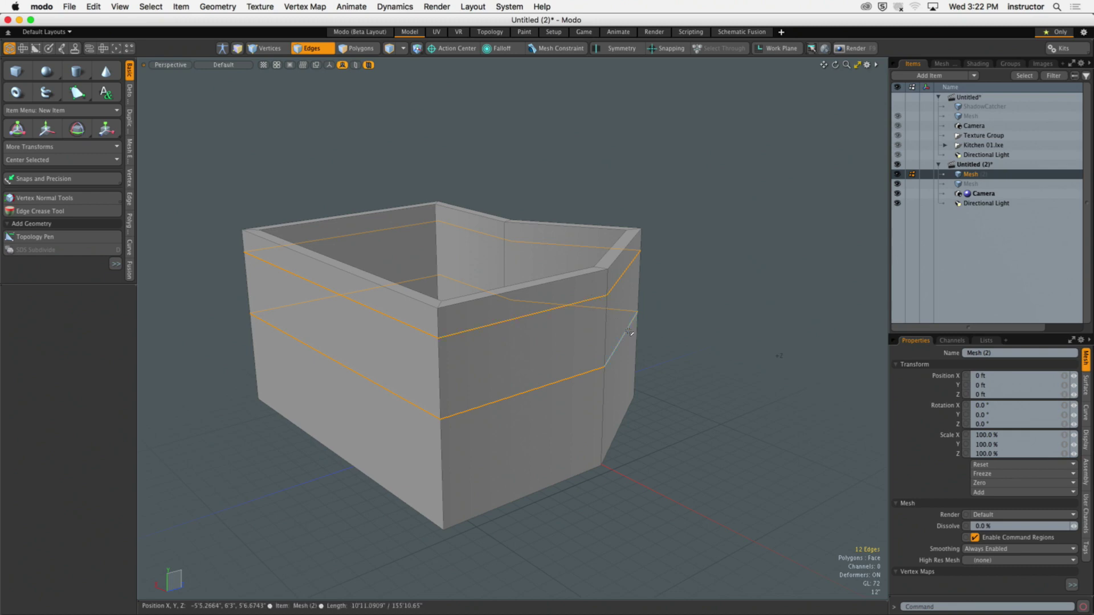
alt+drag(566, 342, 518, 359)
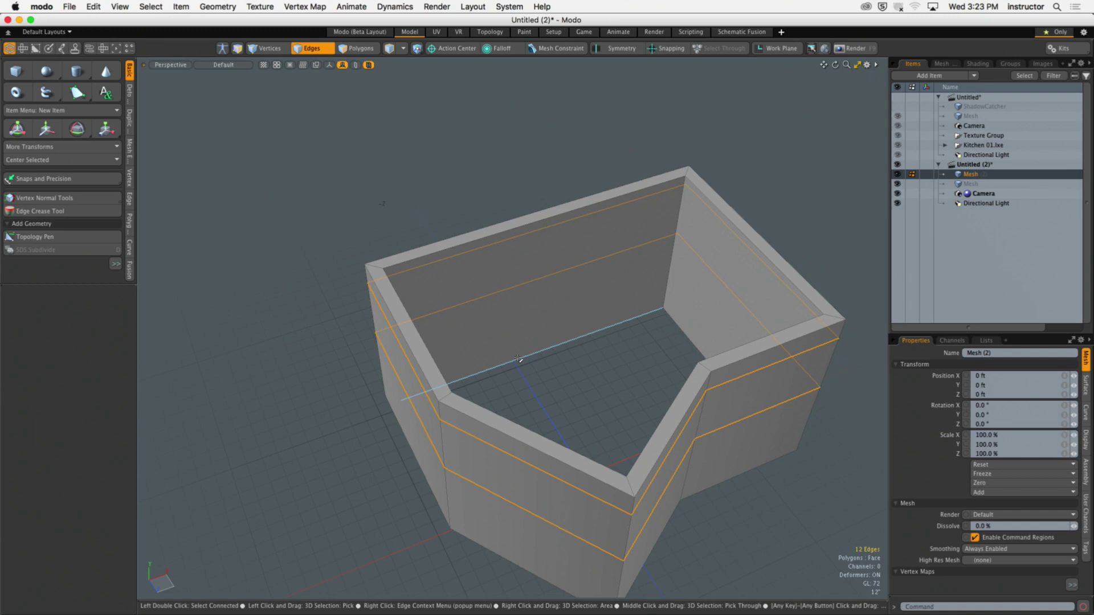
click(564, 381)
alt+drag(564, 380, 671, 352)
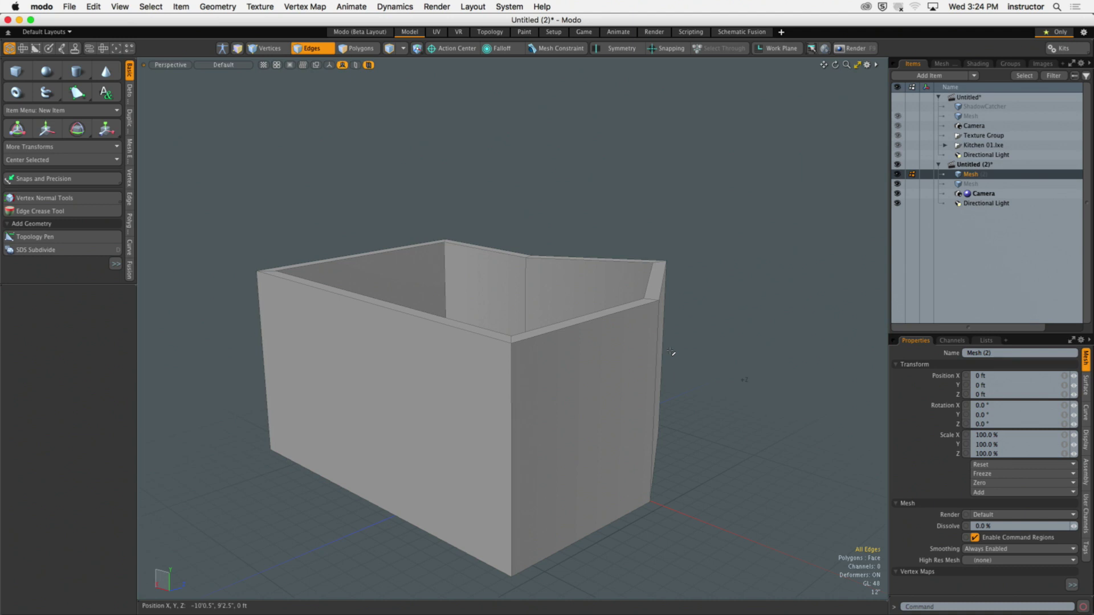
Draw a flat upright rectangle about 10' by 13' beside the walls with the Cube tool
alt+drag(687, 230, 732, 231)
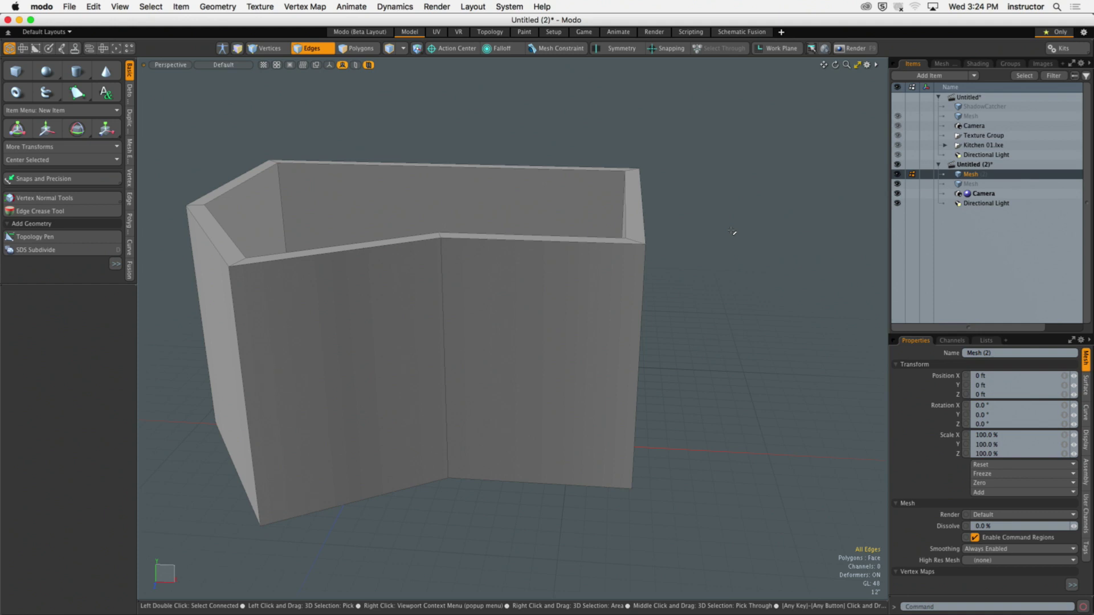
click(16, 70)
alt+drag(523, 199, 525, 170)
alt+shift+drag(525, 171, 494, 188)
drag(609, 137, 775, 358)
alt+drag(699, 339, 645, 291)
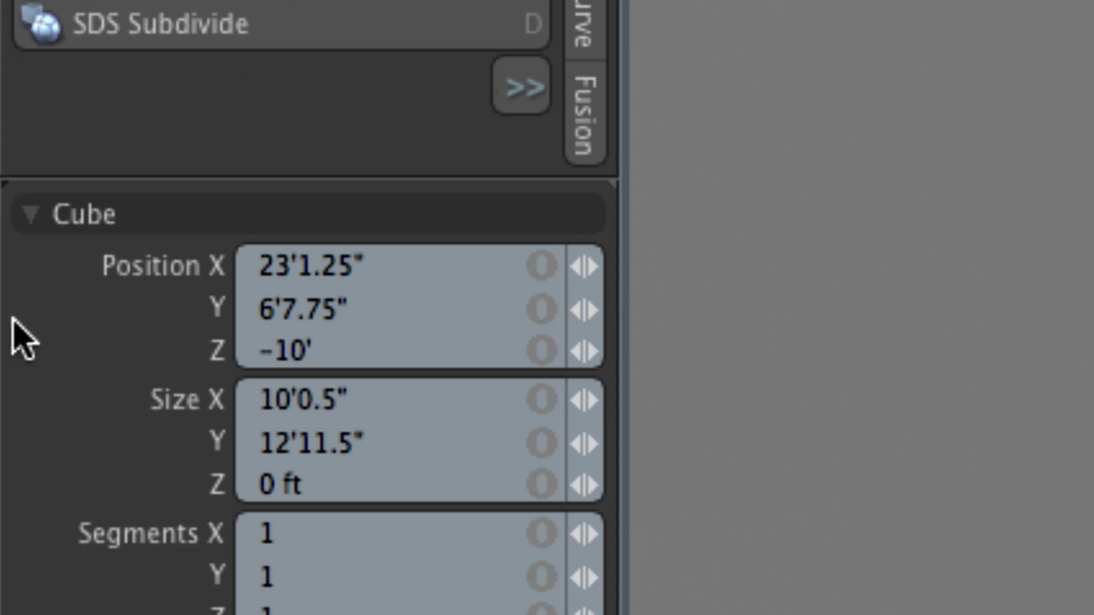
Set the flat cube's Size X to 3' and Size Y to 4'
click(356, 388)
text(3)
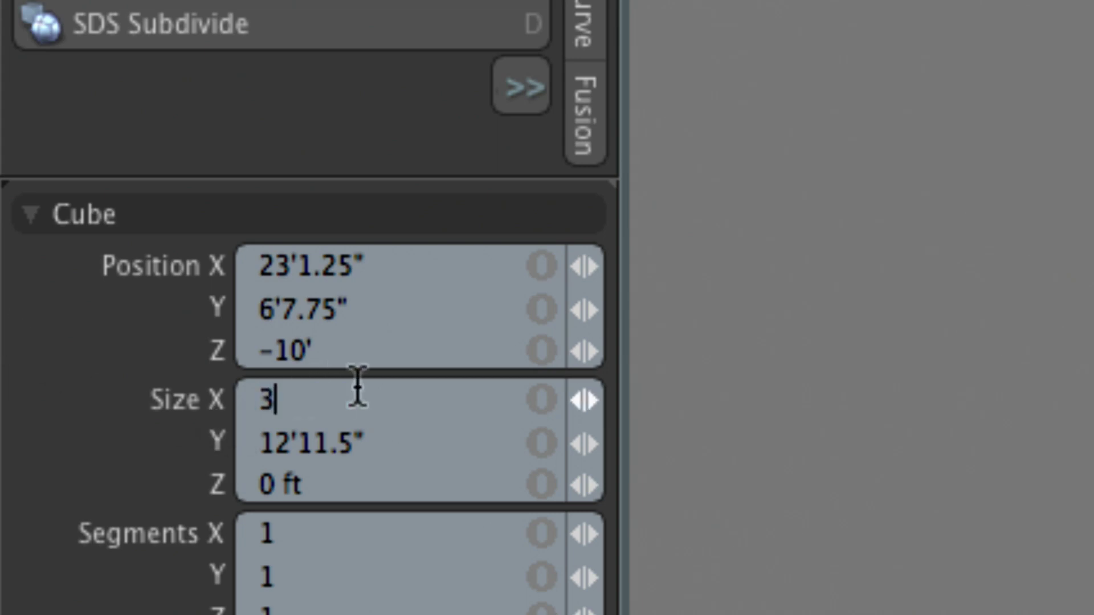
text(')
key(Tab)
text(4')
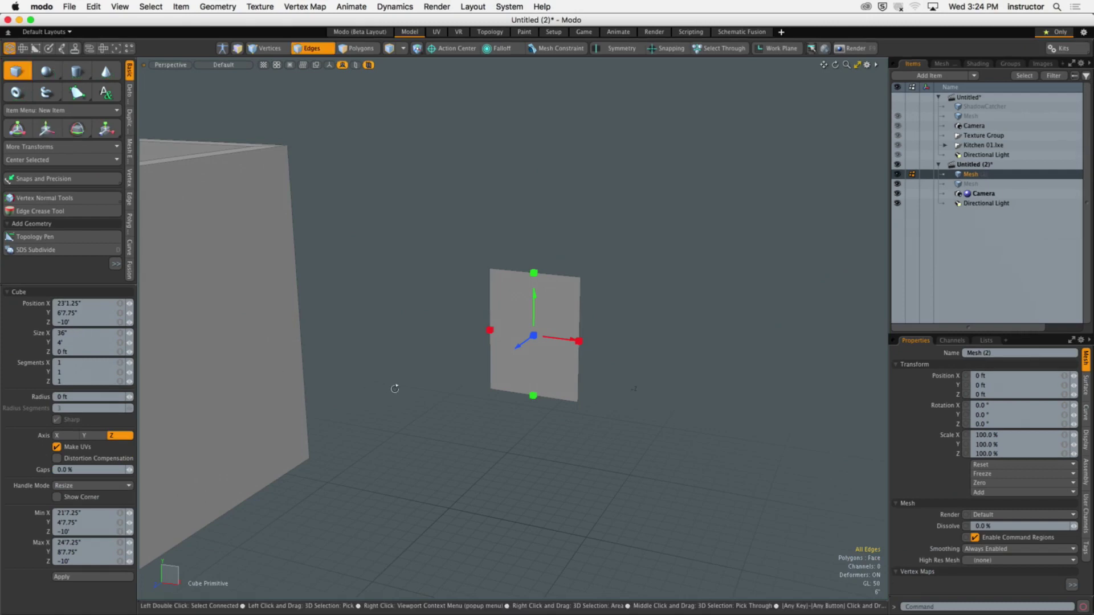
Resize the flat cube to 4' in X and 5' in Y
alt+drag(513, 453, 609, 453)
alt+drag(469, 386, 545, 394)
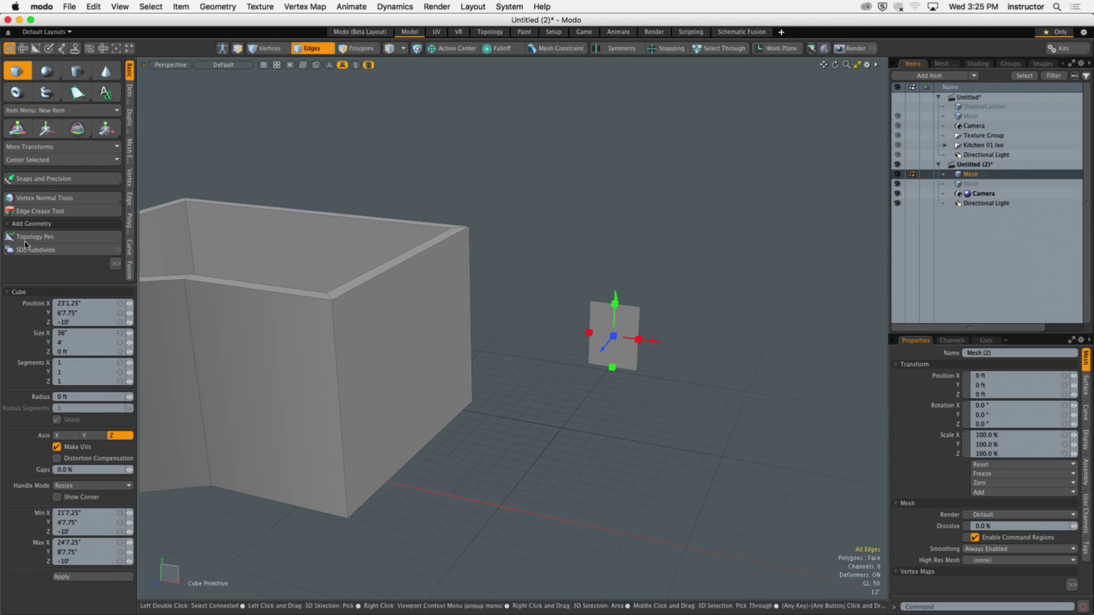
click(81, 336)
text(4)
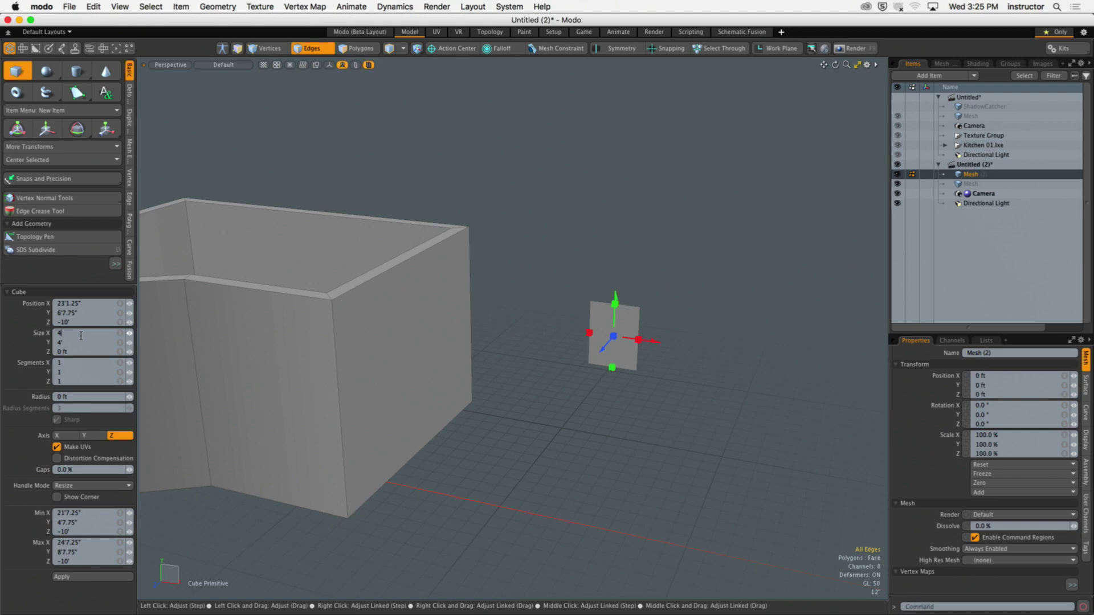
key(Tab)
text(5)
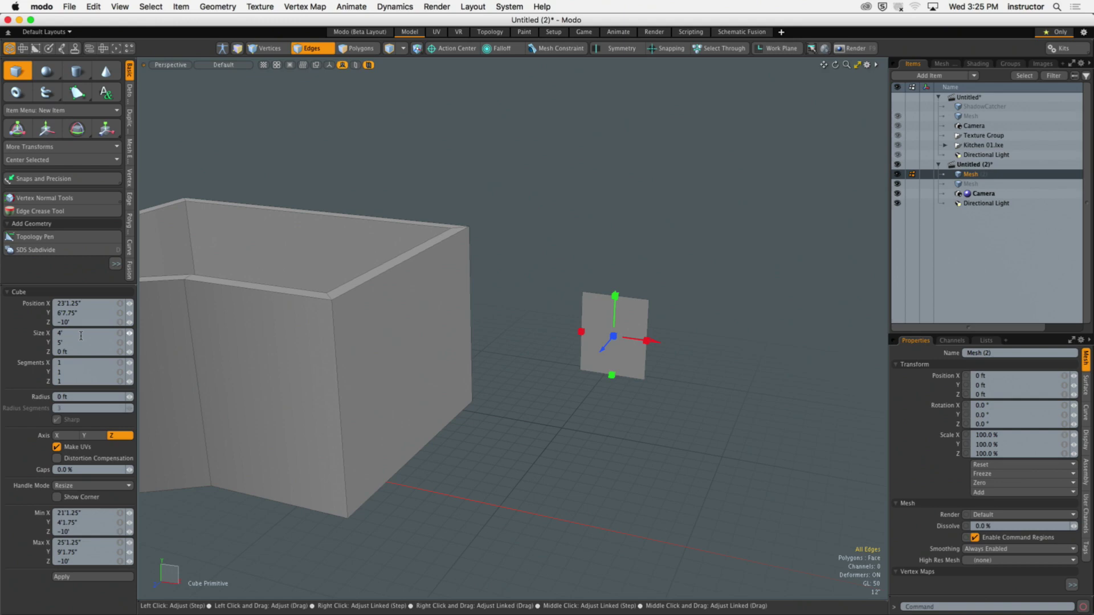
Stretch the flat cube along Z into a box about 13' long and finish the Cube tool
alt+drag(479, 330, 591, 377)
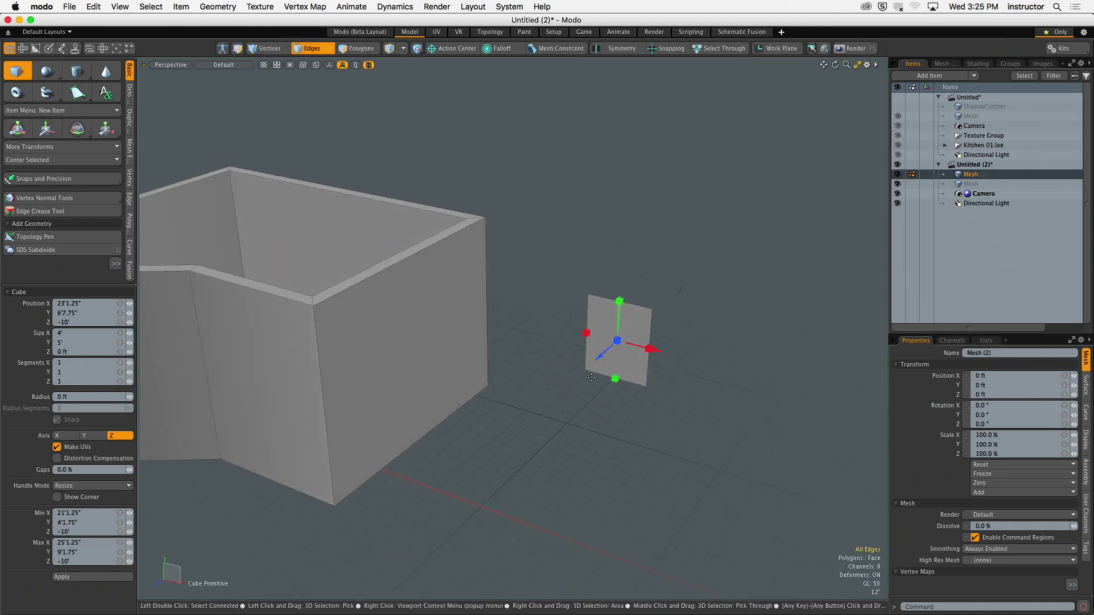
alt+shift+drag(630, 342, 665, 425)
alt+shift+drag(664, 424, 640, 361)
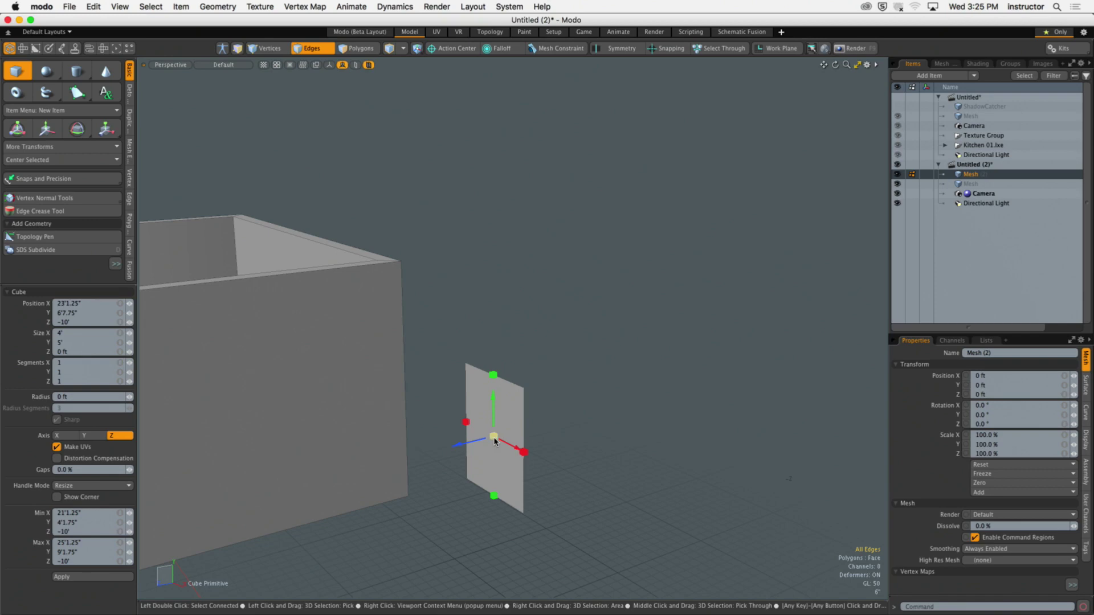
drag(494, 437, 147, 522)
key(space)
Select the whole box and move it about -15'4.5" in X and along Z so it passes through the short straight wall
key(3)
click(454, 479)
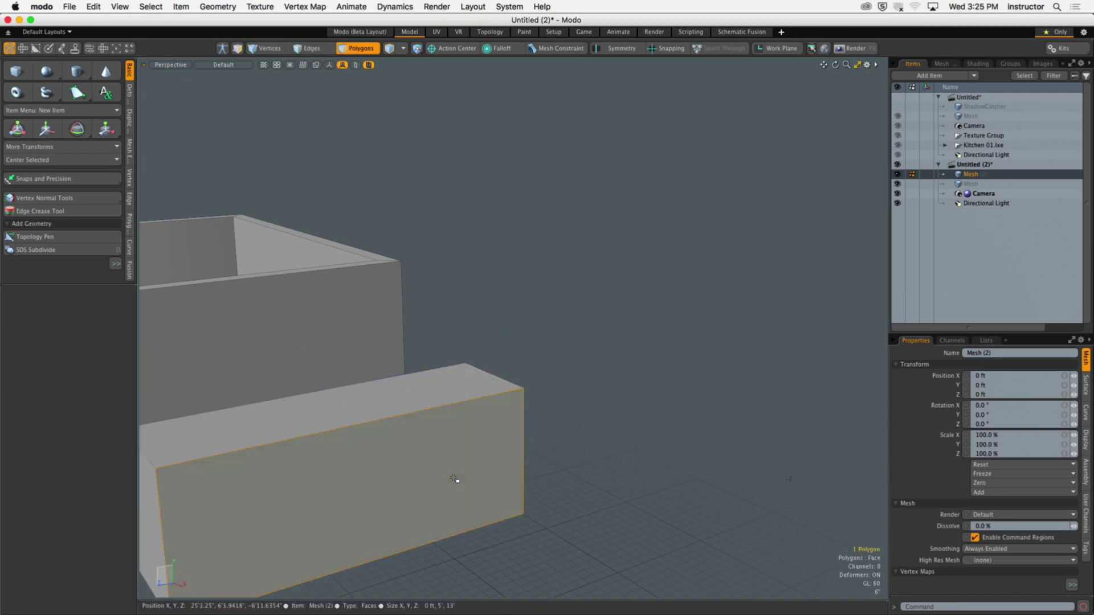
double_click(454, 479)
key(shift+a)
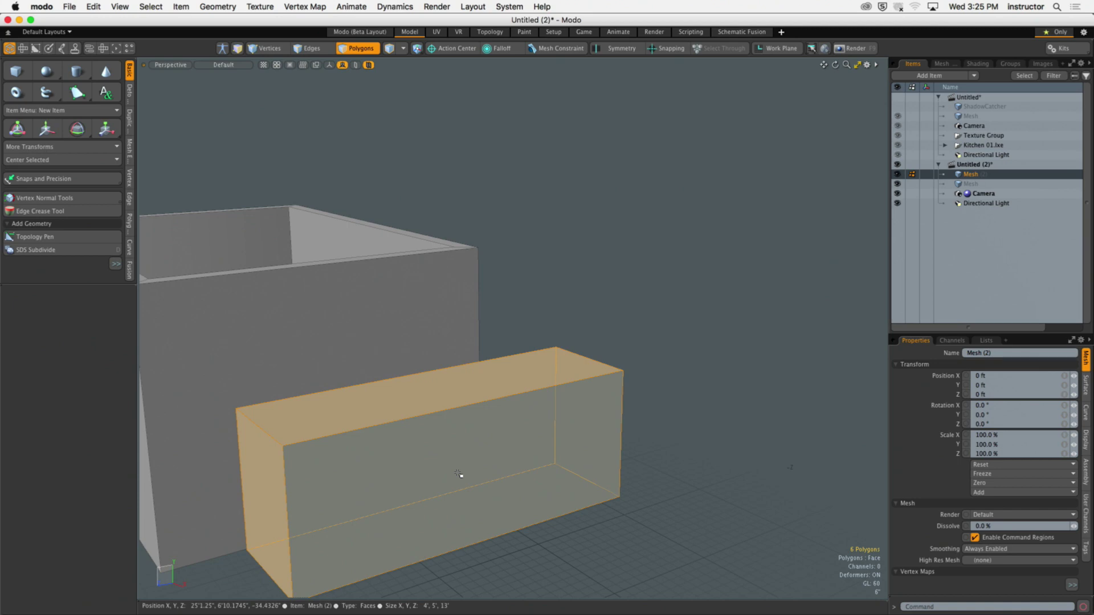
alt+drag(457, 362, 430, 306)
key(w)
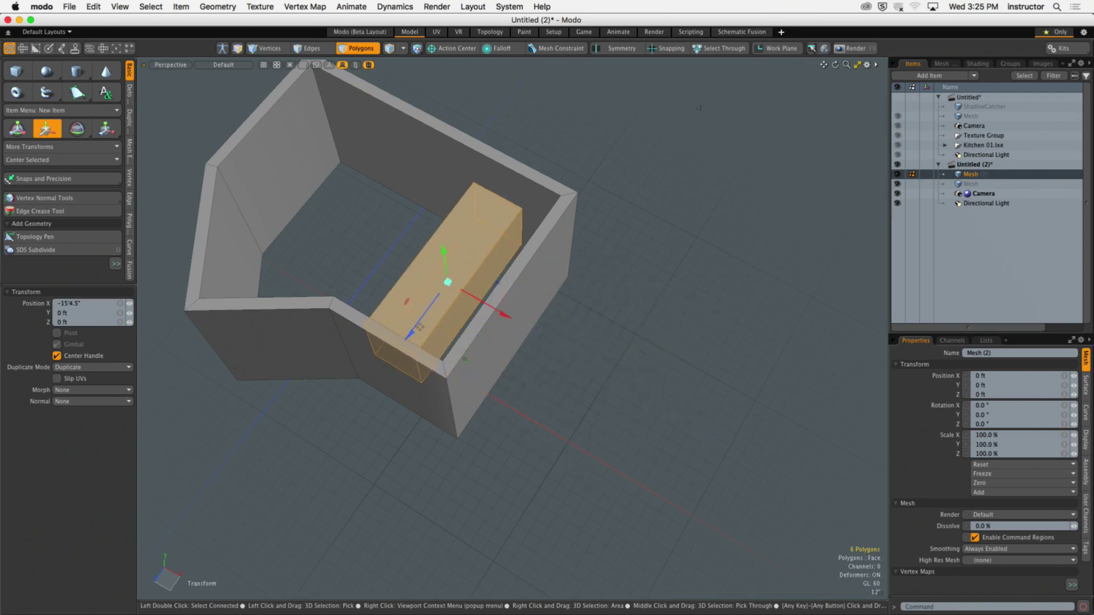
drag(406, 341, 355, 392)
ctrl+alt+drag(359, 285, 464, 302)
click(469, 215)
Select the box together with the outer face of the short straight wall and examine where they intersect
alt+drag(469, 214, 428, 393)
key(3)
double_click(428, 393)
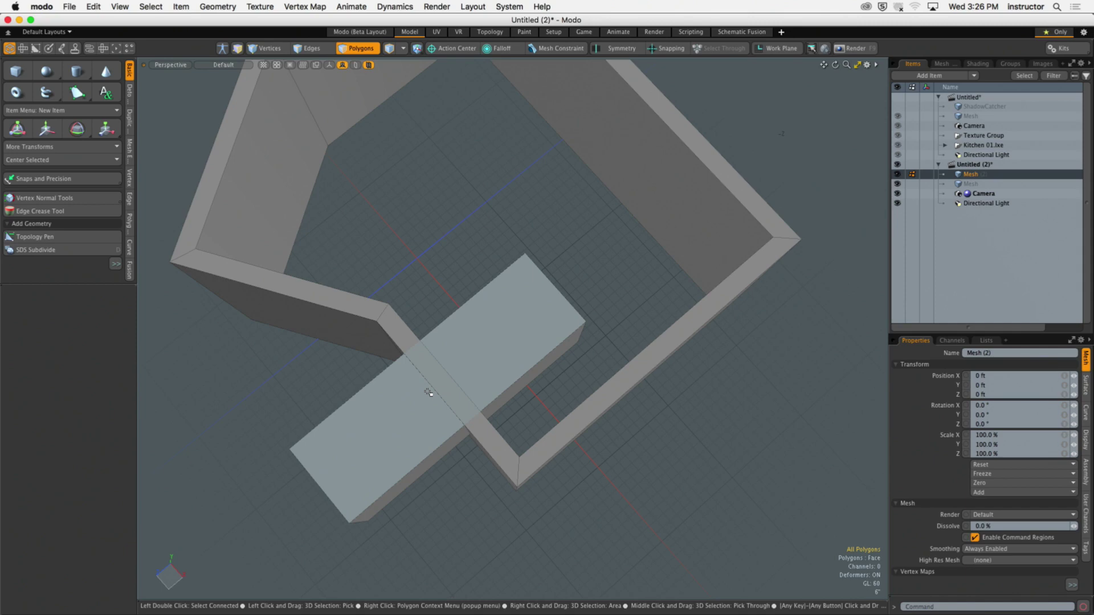
alt+drag(522, 216, 504, 353)
double_click(517, 370)
shift+click(550, 327)
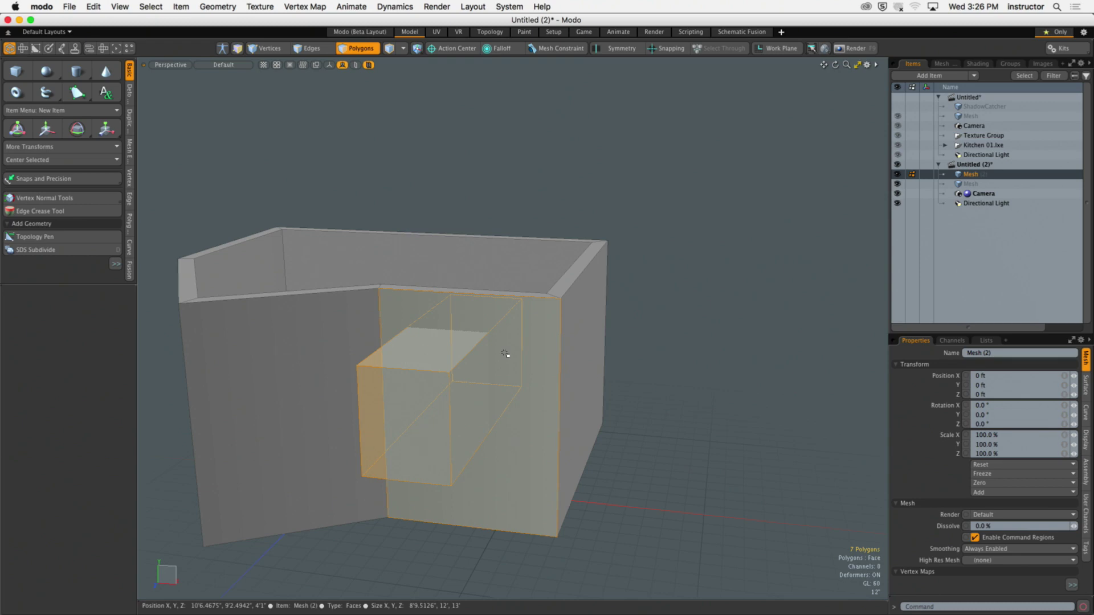
click(772, 268)
Align the work plane to the inner face of the short straight wall
scroll(588, 361, up, 3)
alt+drag(513, 311, 438, 369)
click(566, 333)
alt+drag(497, 319, 524, 308)
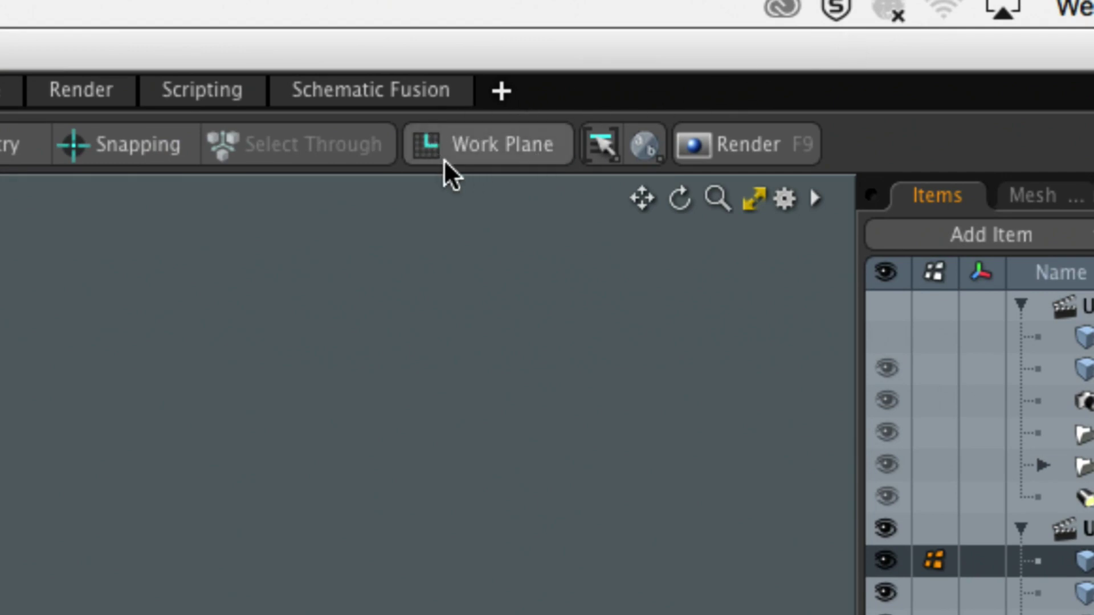
click(510, 153)
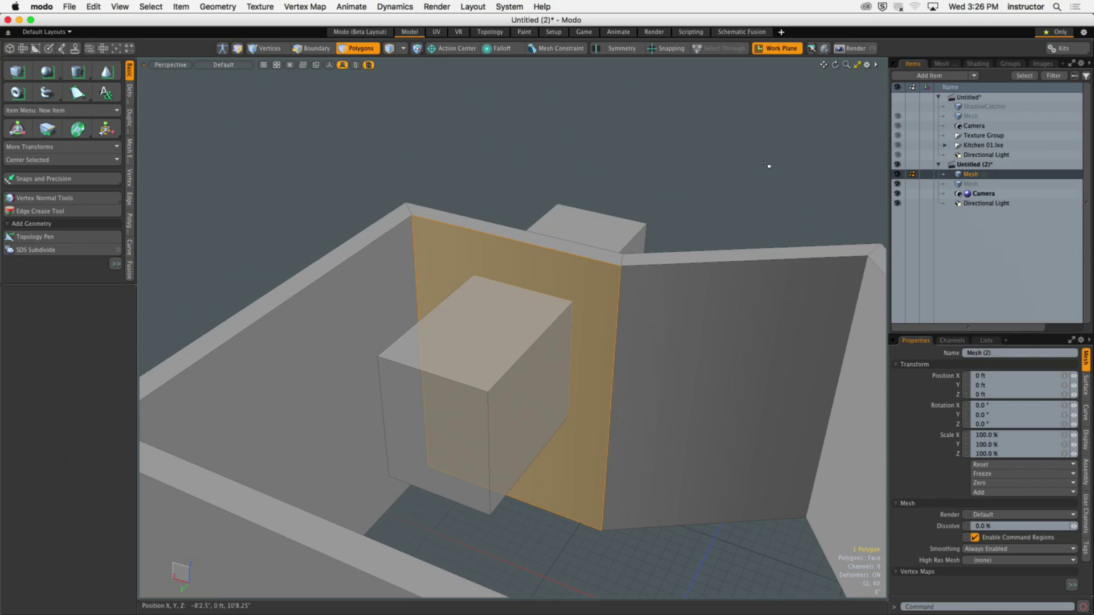
Select the whole box, center it on the wall on all axes, and reset the work plane
double_click(586, 221)
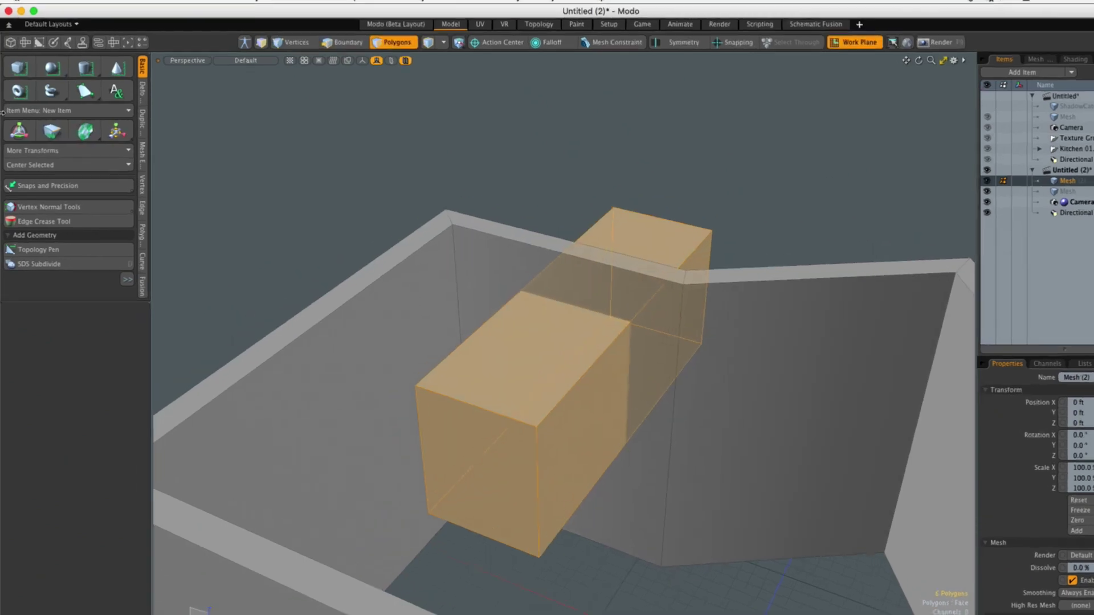
click(79, 164)
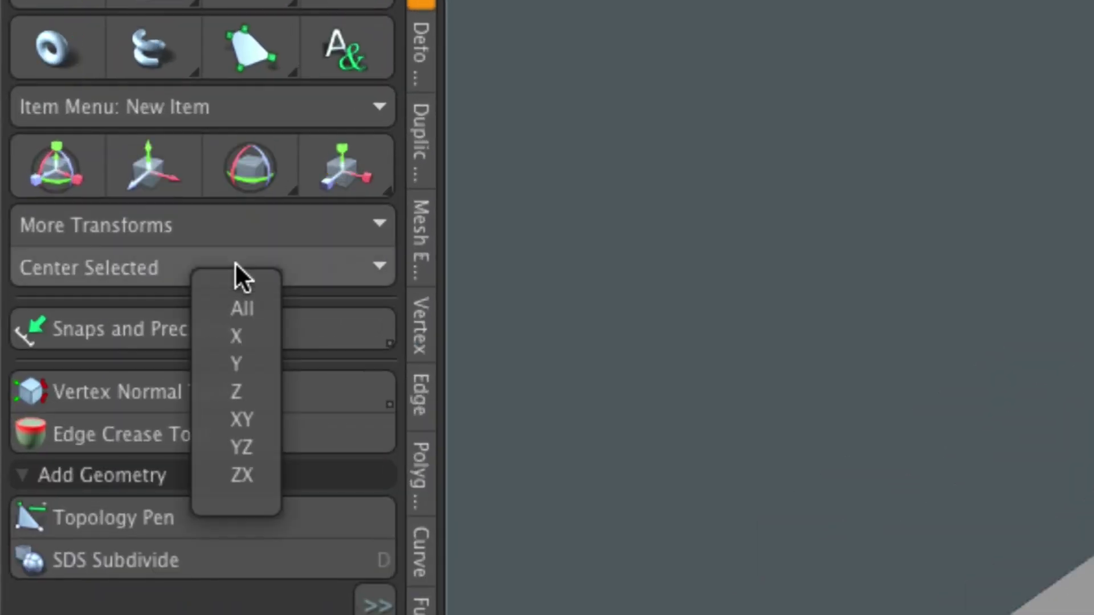
click(250, 308)
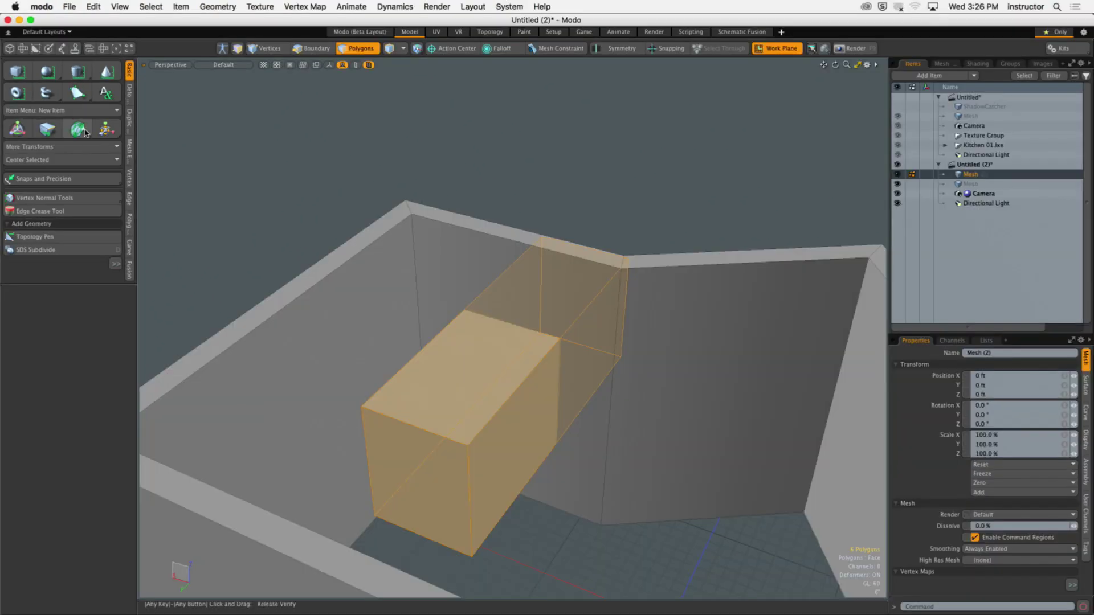
alt+drag(420, 416, 454, 401)
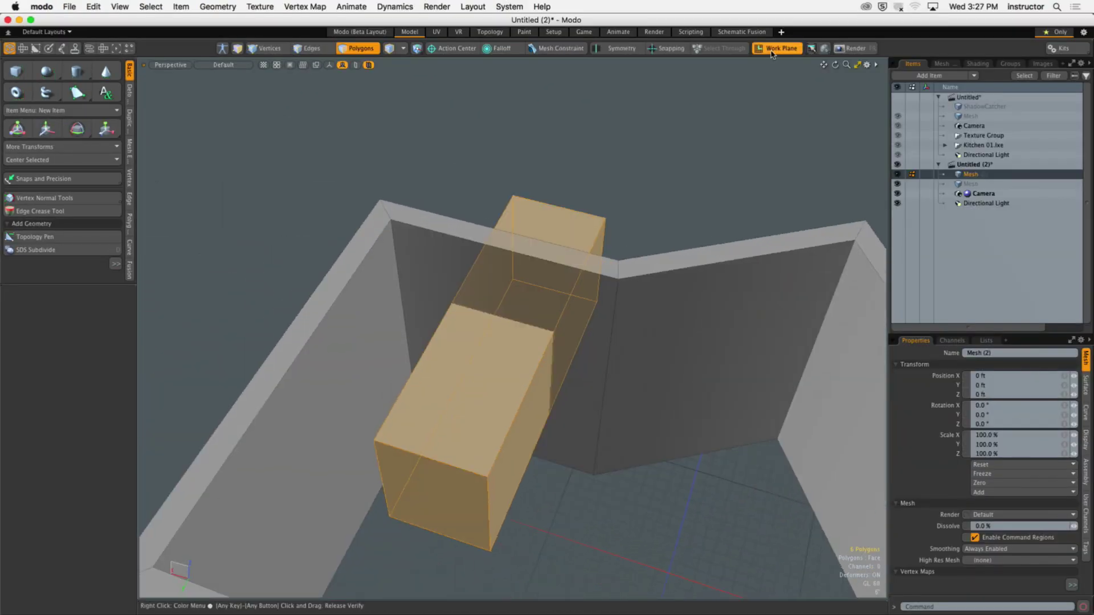
alt+drag(393, 148, 426, 198)
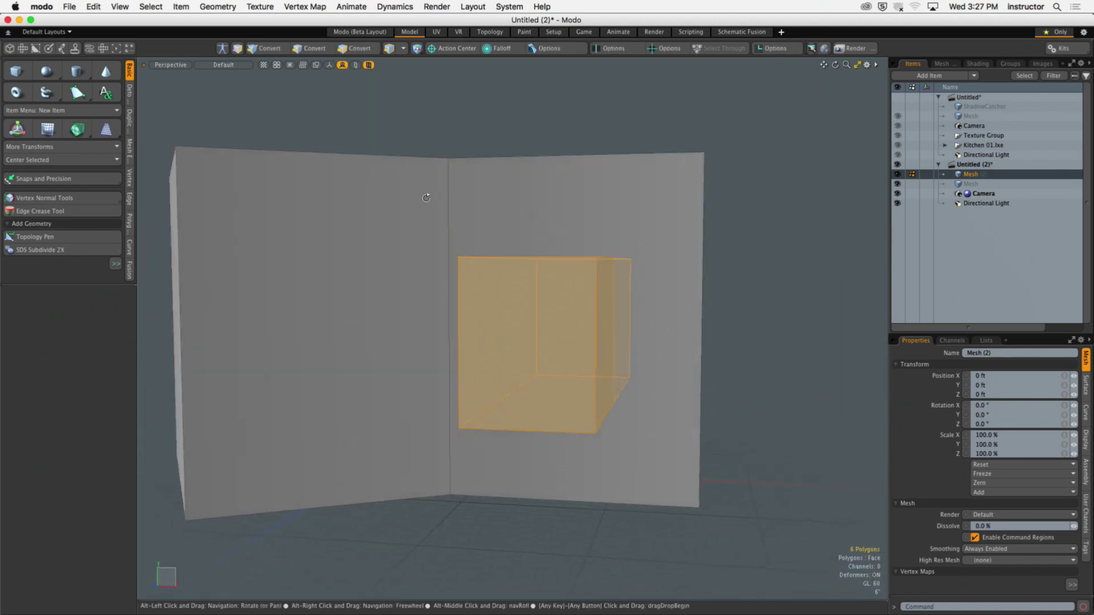
Duplicate the centered box and place the copy outside the house, in front of the adjacent end wall
key(y)
key(3)
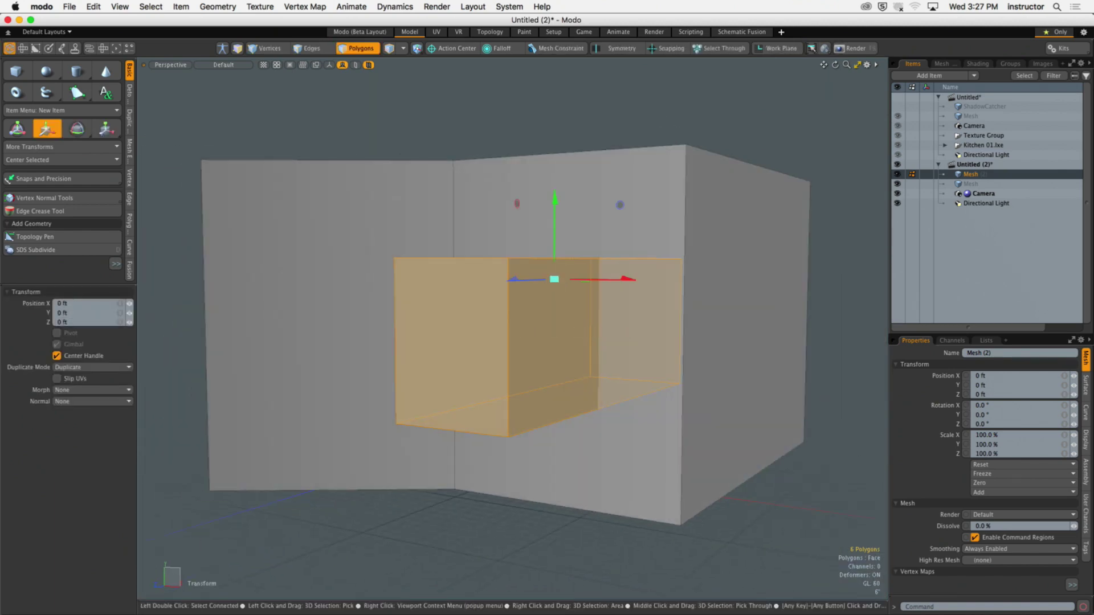
drag(554, 239, 415, 315)
key(space)
key(5)
key(3)
double_click(537, 359)
alt+drag(537, 325, 681, 453)
key(w)
Rotate a duplicate of the outside box 90° about Y and delete the unrotated box it came from
key(e)
shift+drag(649, 489, 705, 415)
key(super+z)
shift+drag(647, 483, 619, 426)
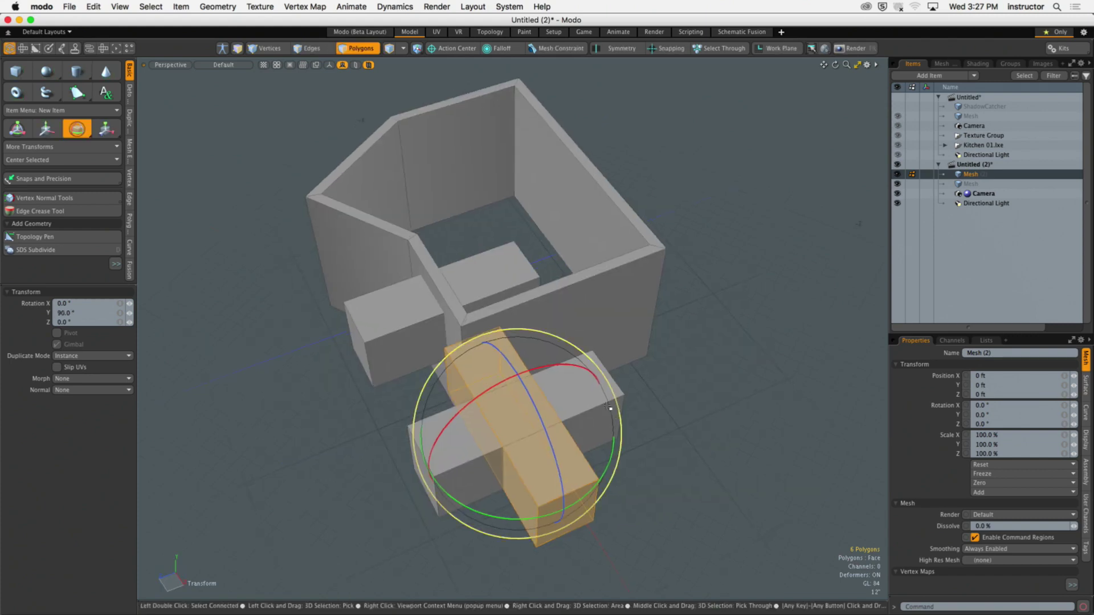
key(q)
double_click(597, 396)
key(Delete)
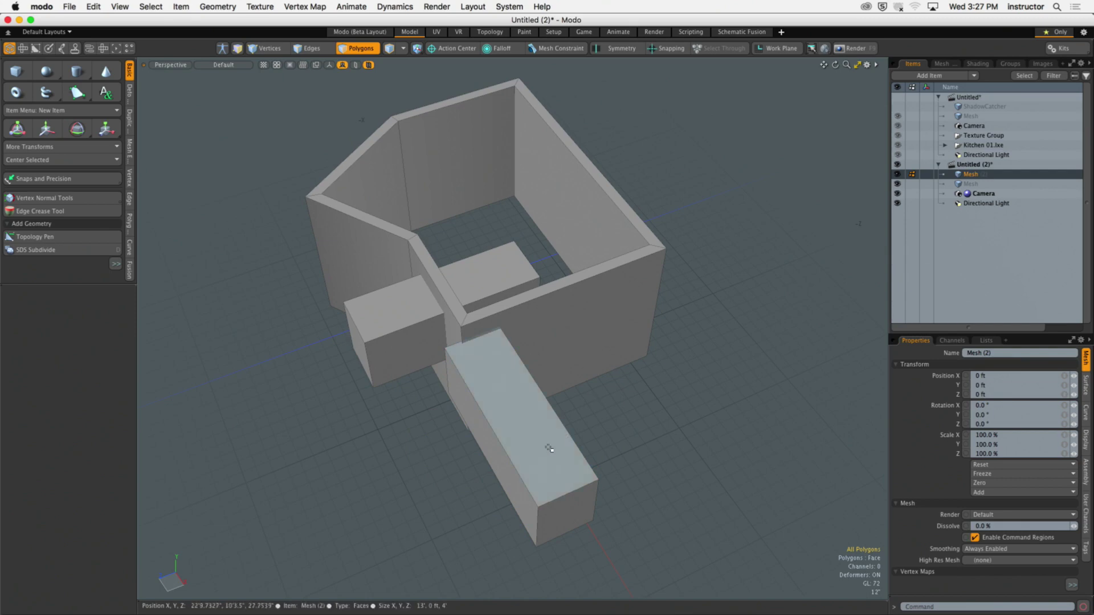
Move the rotated box into the end wall so it passes through near the corner
double_click(549, 449)
key(w)
drag(463, 462, 535, 395)
scroll(576, 419, up, 5)
key(q)
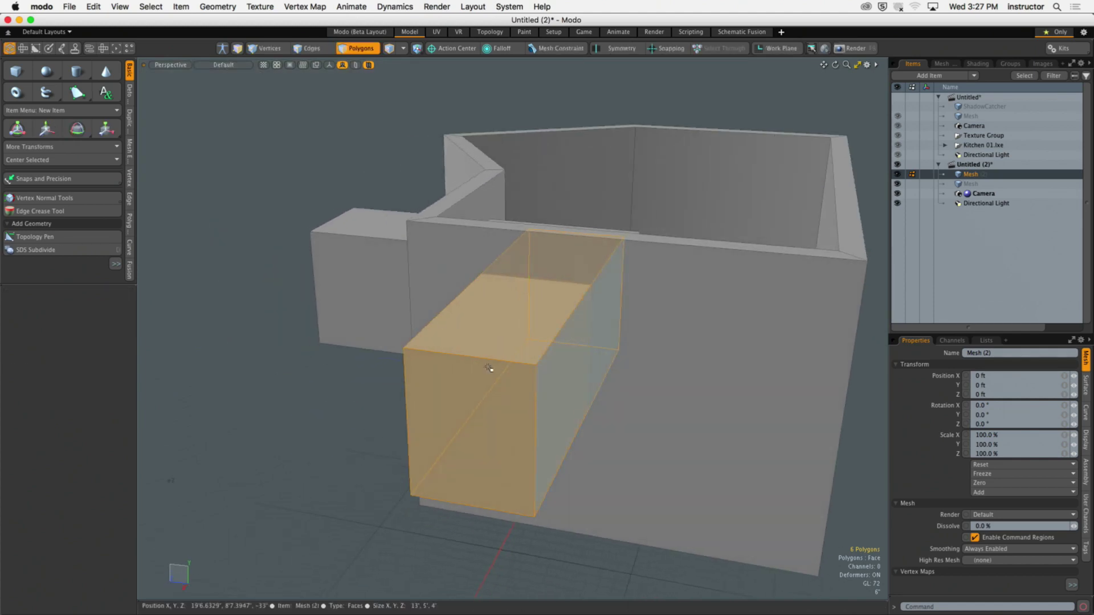
Duplicate the end-wall box sideways along Z so a second box passes through the same wall
mouse_move(511, 329)
alt+mouse_down()
mouse_move(528, 323)
mouse_move(524, 341)
alt+mouse_up()
key(3)
key(w)
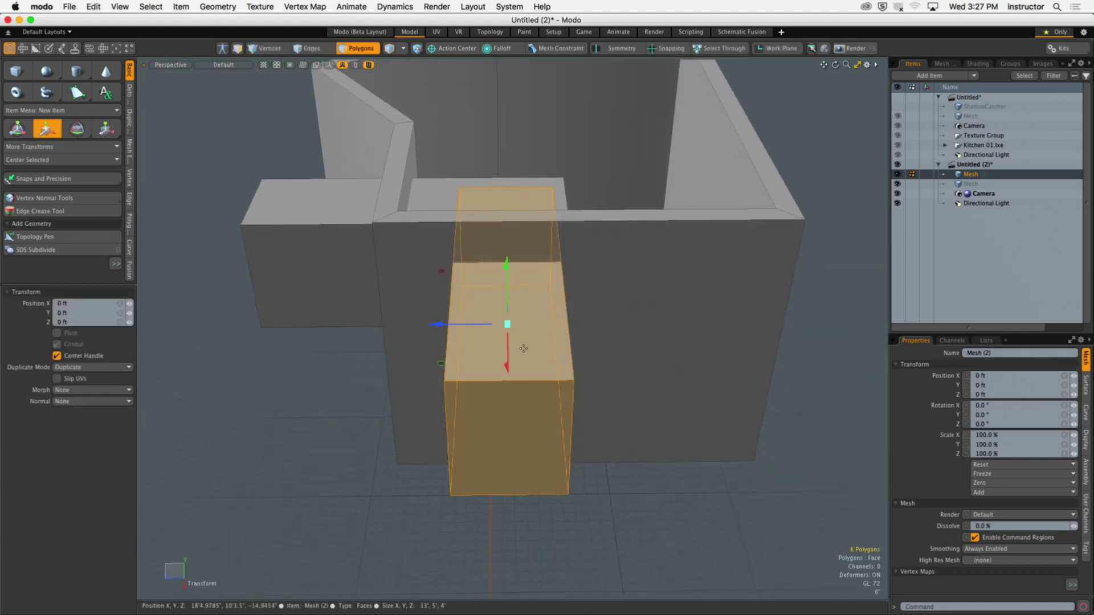
ctrl+shift+drag(439, 324, 613, 302)
key(q)
Align the work plane to the inner face of the end wall
alt+drag(659, 359, 576, 276)
click(588, 306)
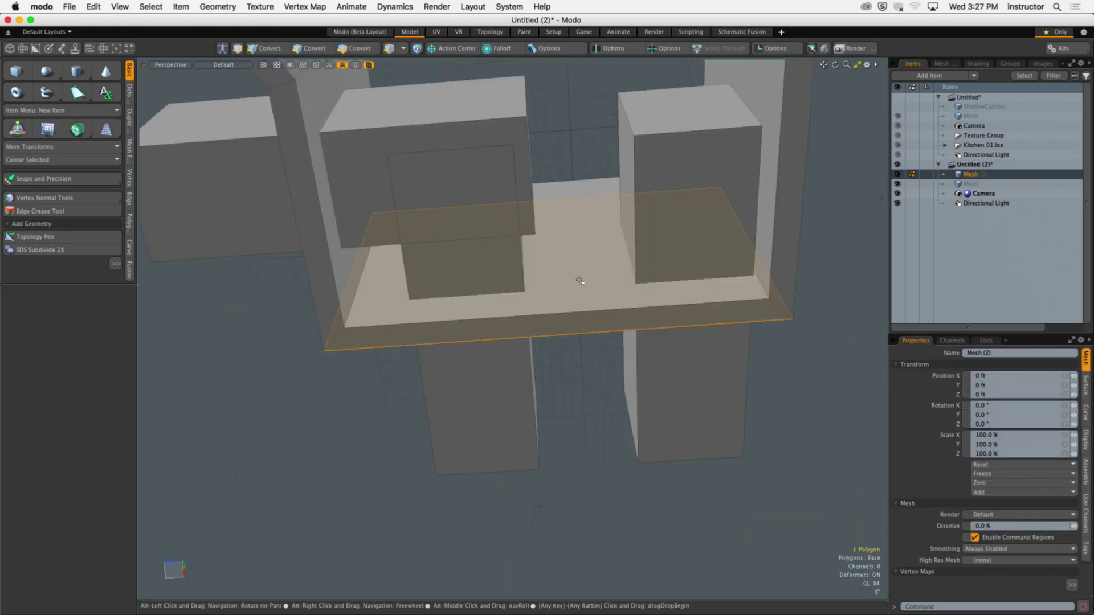
click(782, 48)
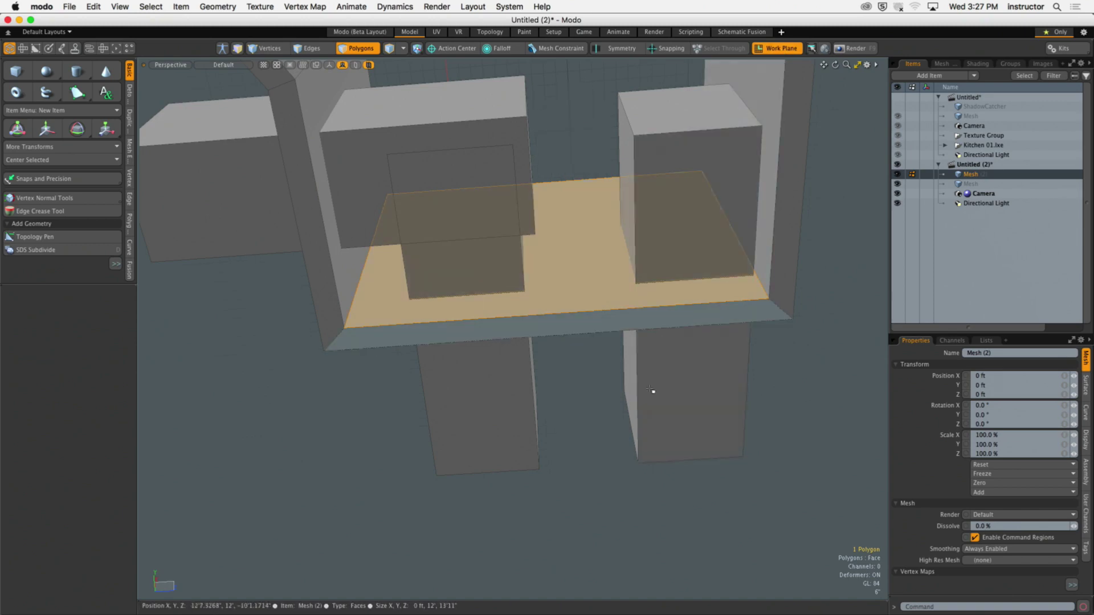
Select both boxes in the end wall and center them together on the work plane in YZ
double_click(466, 405)
shift+double_click(689, 390)
alt+drag(689, 390, 708, 303)
click(31, 163)
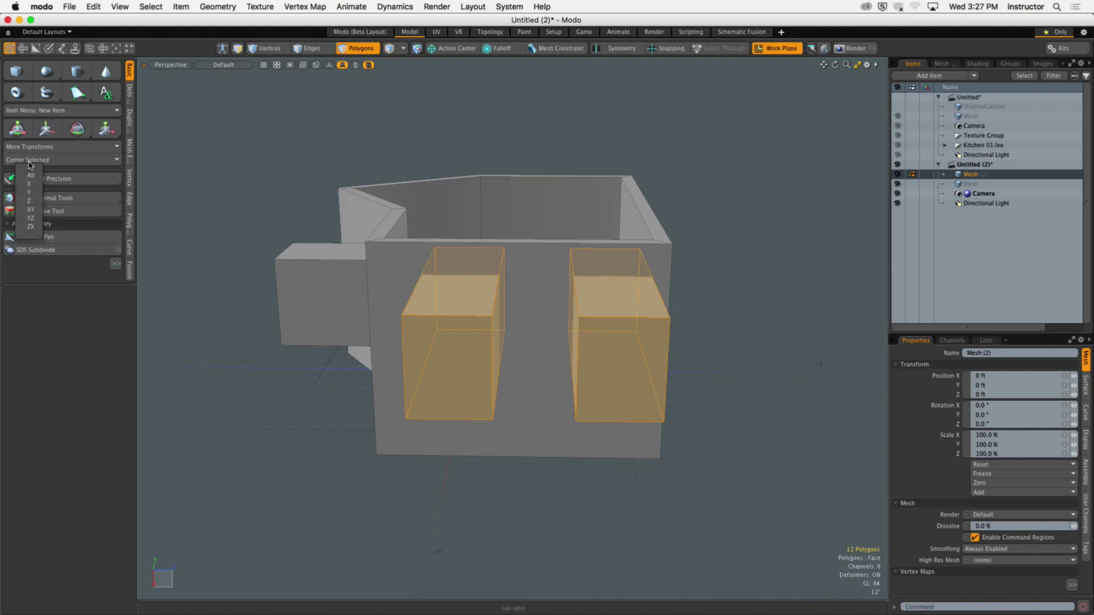
click(32, 226)
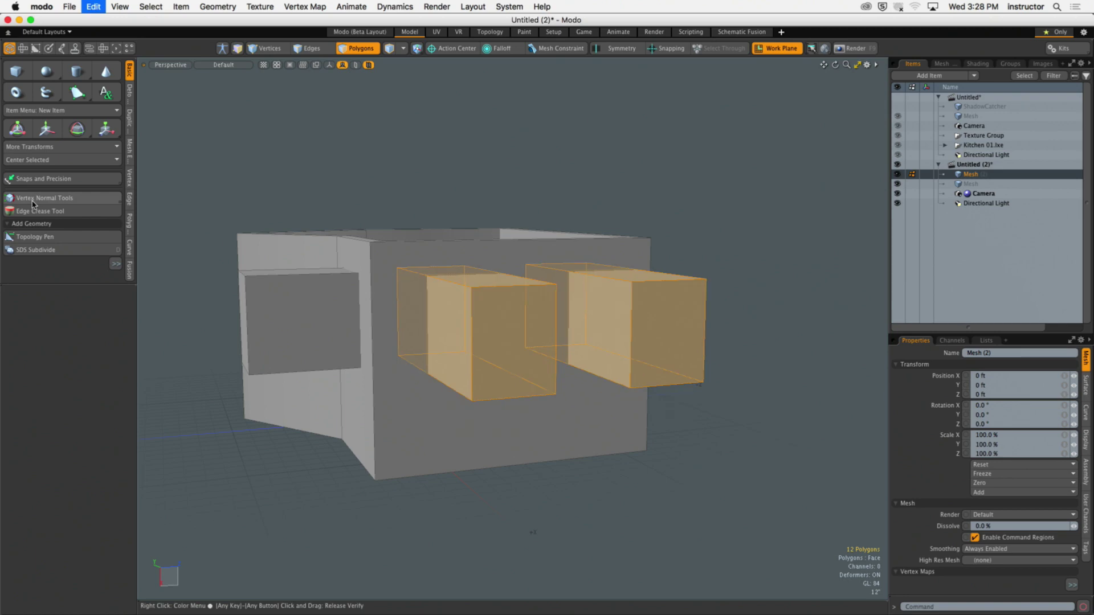
click(39, 163)
click(36, 219)
Deselect the two centered boxes and reset the work plane
alt+drag(399, 297, 430, 278)
scroll(485, 319, up, 5)
scroll(395, 295, down, 4)
alt+drag(729, 128, 770, 162)
scroll(756, 173, down, 4)
click(771, 161)
alt+shift+drag(427, 260, 425, 274)
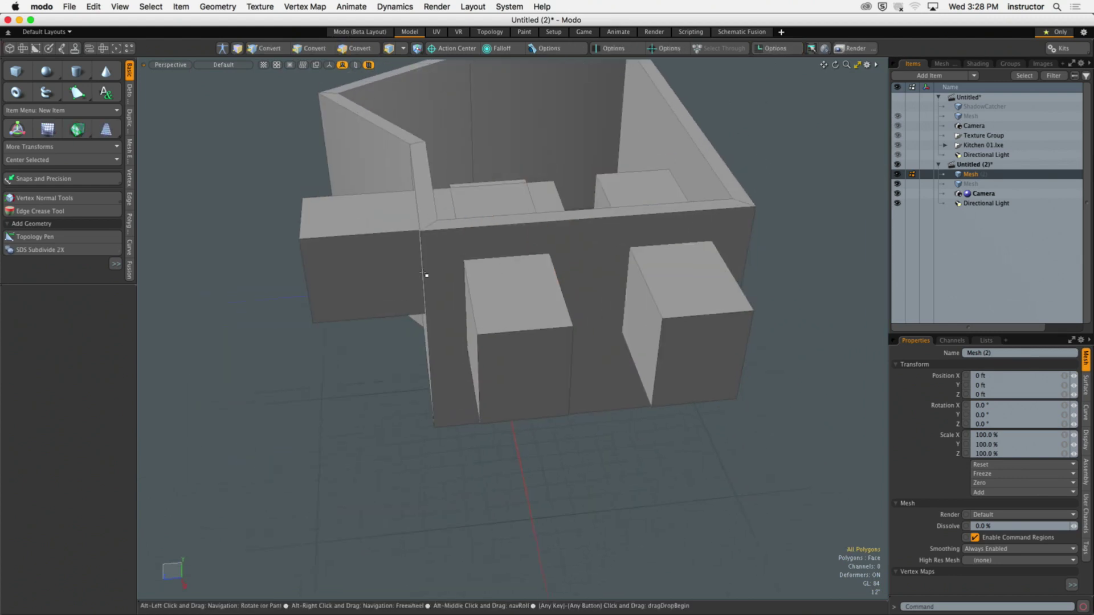
Select the opening boxes and examine how their heights line up and where they overlap inside the room
click(410, 281)
shift+click(530, 309)
shift+double_click(676, 312)
alt+drag(676, 312, 744, 251)
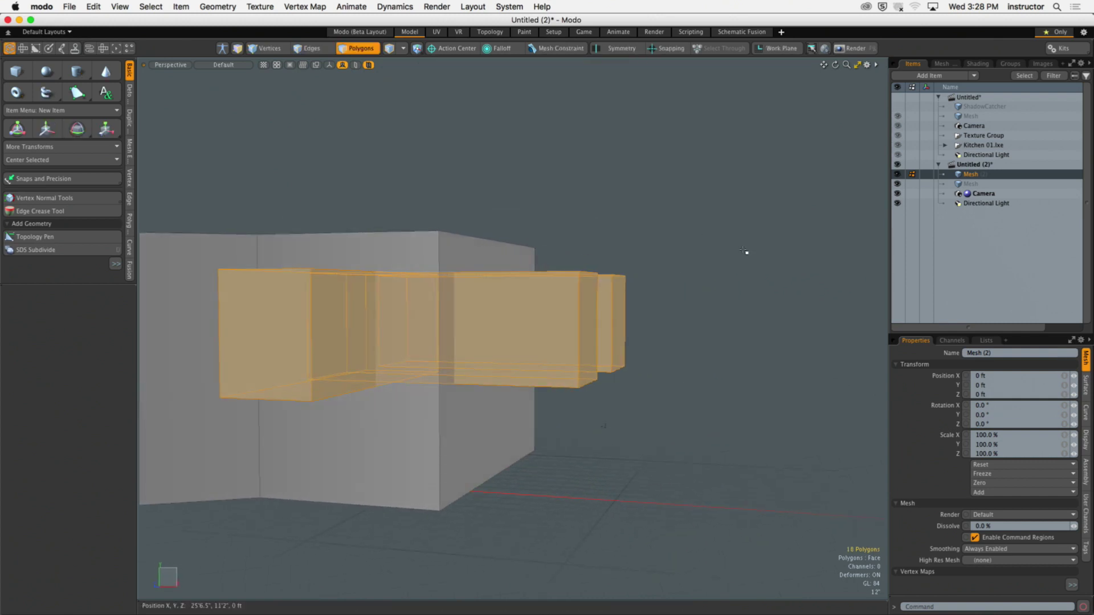
click(664, 205)
alt+drag(664, 205, 446, 285)
click(446, 285)
double_click(532, 205)
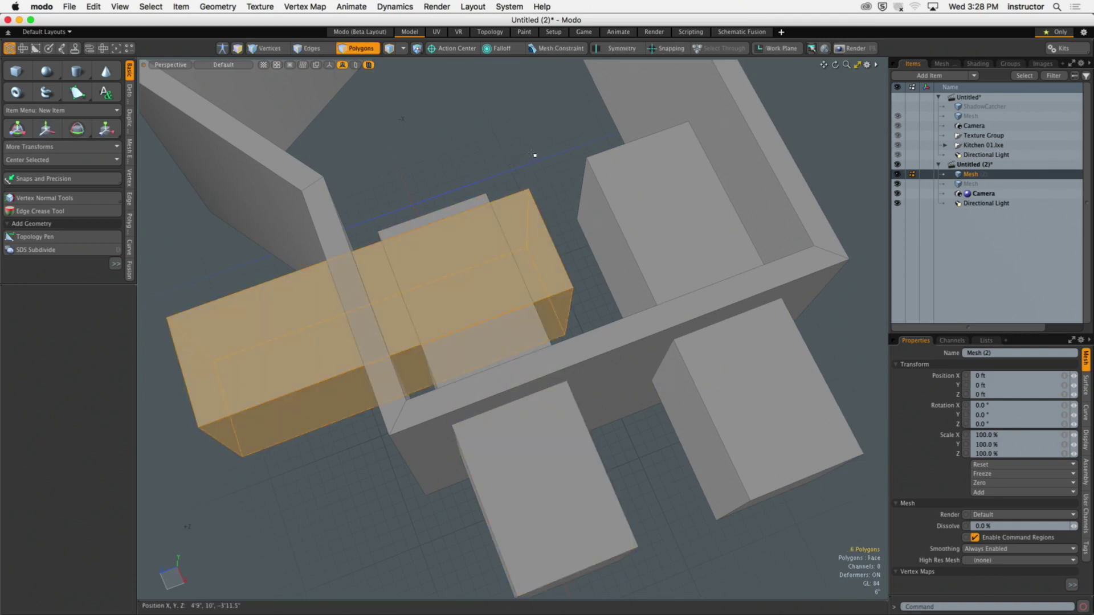
alt+drag(536, 294, 535, 323)
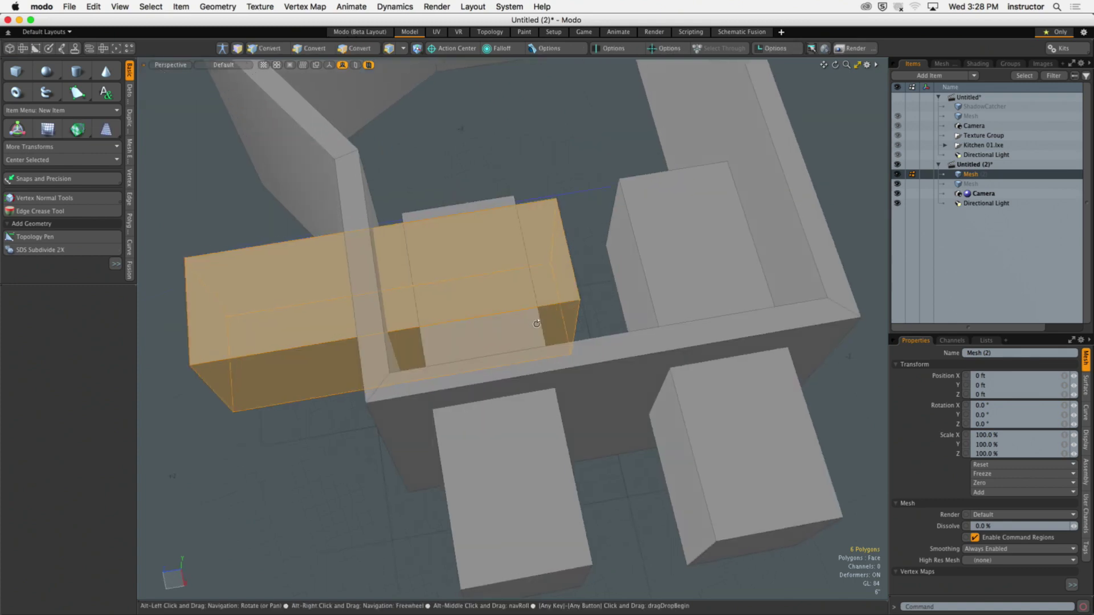
double_click(586, 353)
scroll(586, 354, down, 5)
alt+drag(585, 353, 564, 351)
click(525, 194)
alt+drag(525, 194, 525, 335)
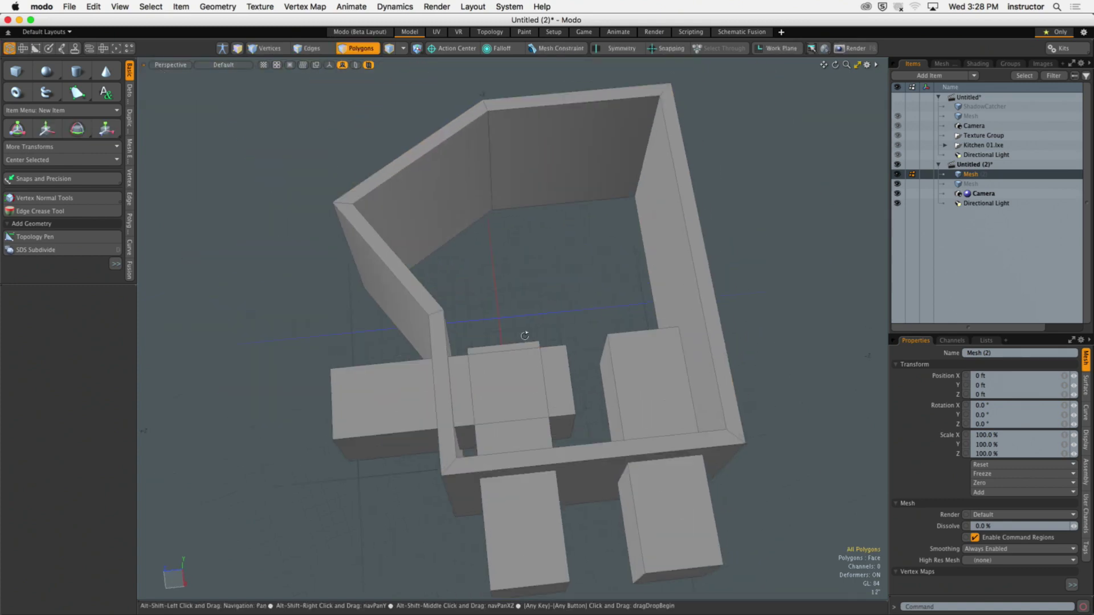
Duplicate the short wall's box and move the copy about -13'9" in X and -16'10.5" in Z through the long wall
alt+drag(670, 513, 502, 410)
alt+drag(575, 323, 386, 400)
double_click(326, 403)
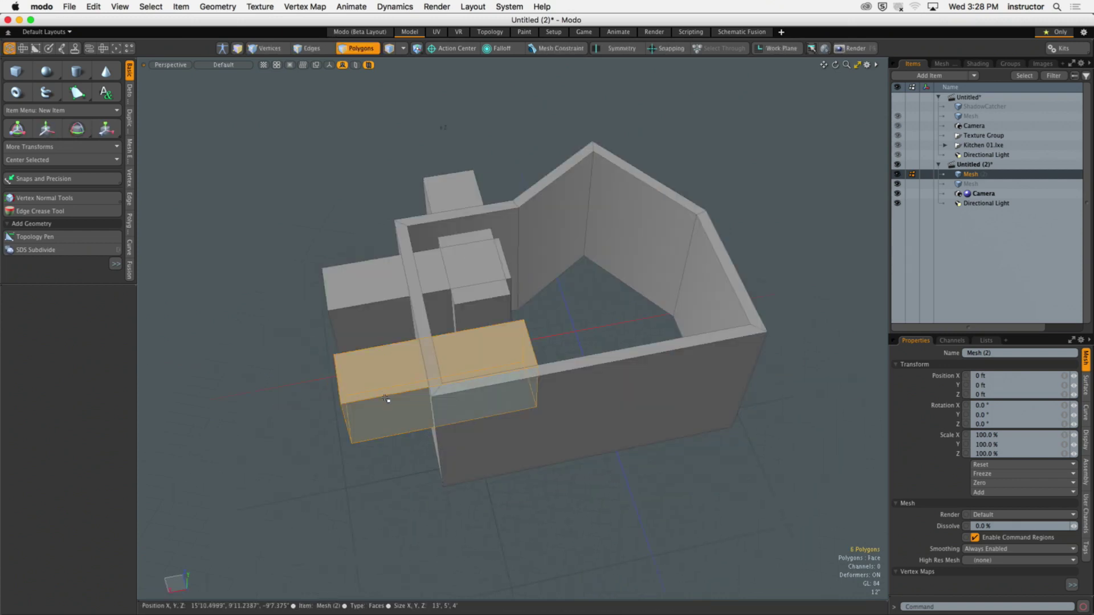
double_click(456, 180)
alt+drag(456, 180, 518, 227)
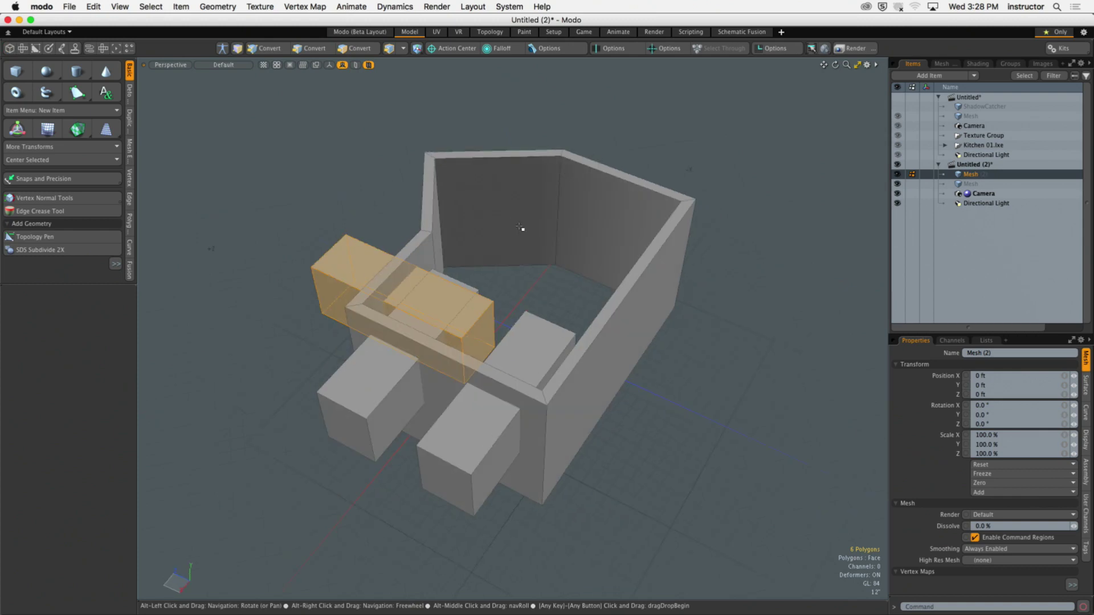
key(w)
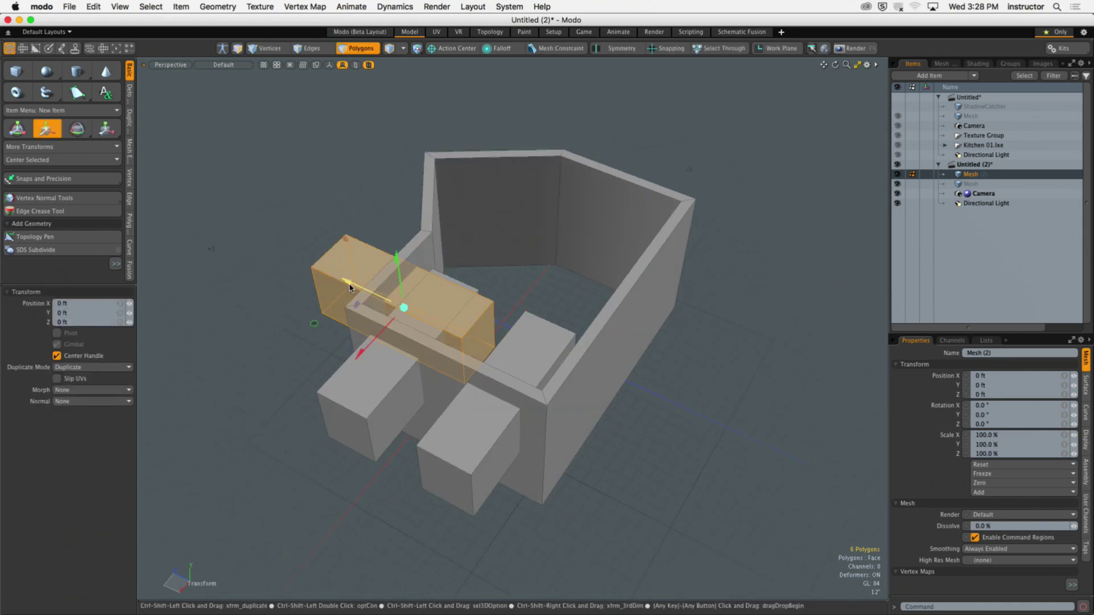
ctrl+shift+drag(350, 288, 556, 383)
drag(572, 464, 476, 365)
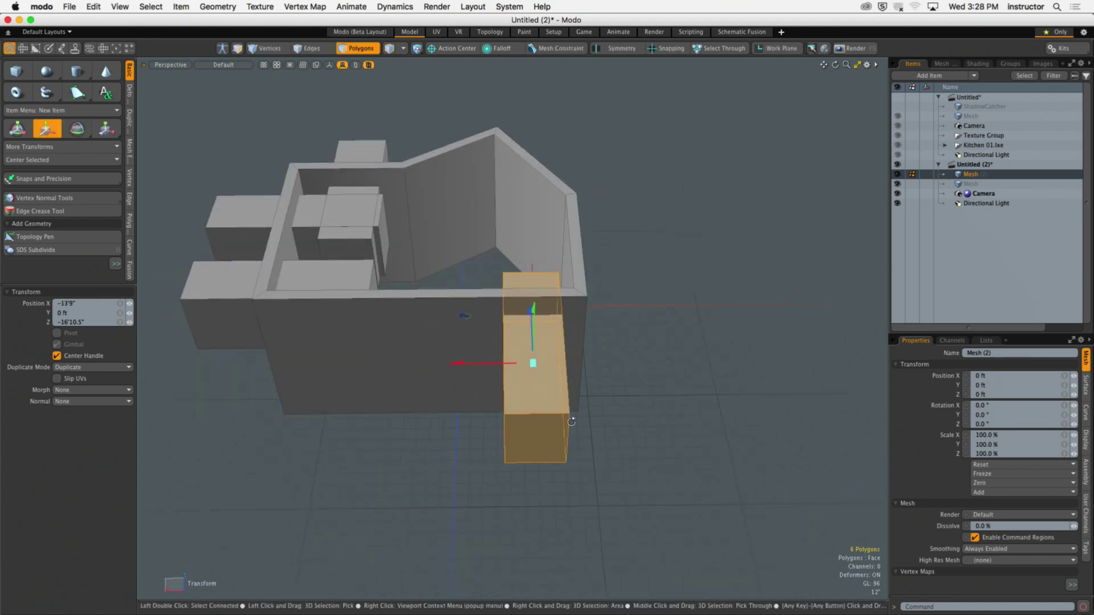
Widen the box in the long wall by moving its side face along X, and clear the selection
alt+drag(572, 422, 618, 399)
key(q)
click(541, 396)
key(w)
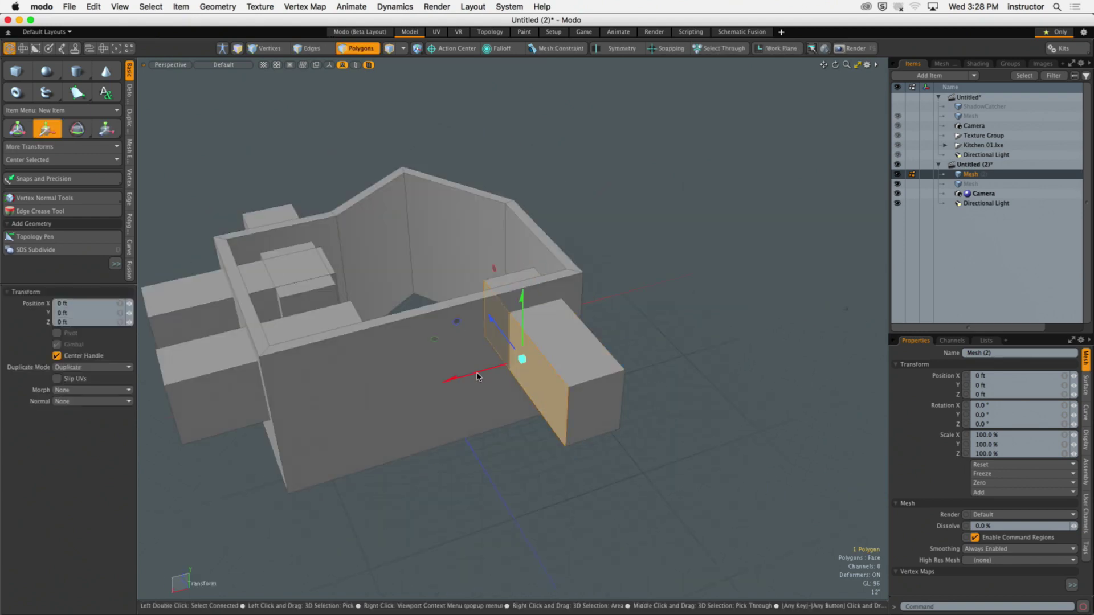
drag(478, 372, 376, 402)
key(q)
click(770, 306)
Duplicate the end-wall box nearest the long wall and move the copy along X through the opposite wall
alt+drag(770, 305, 804, 255)
alt+drag(449, 410, 409, 448)
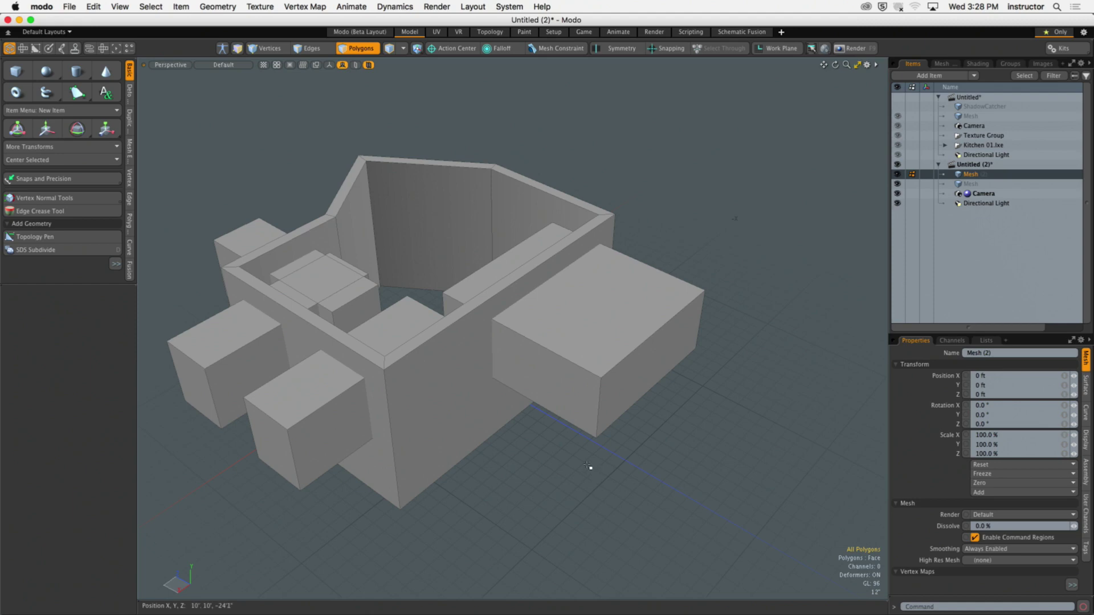
alt+drag(599, 451, 410, 419)
alt+drag(432, 304, 456, 205)
click(457, 204)
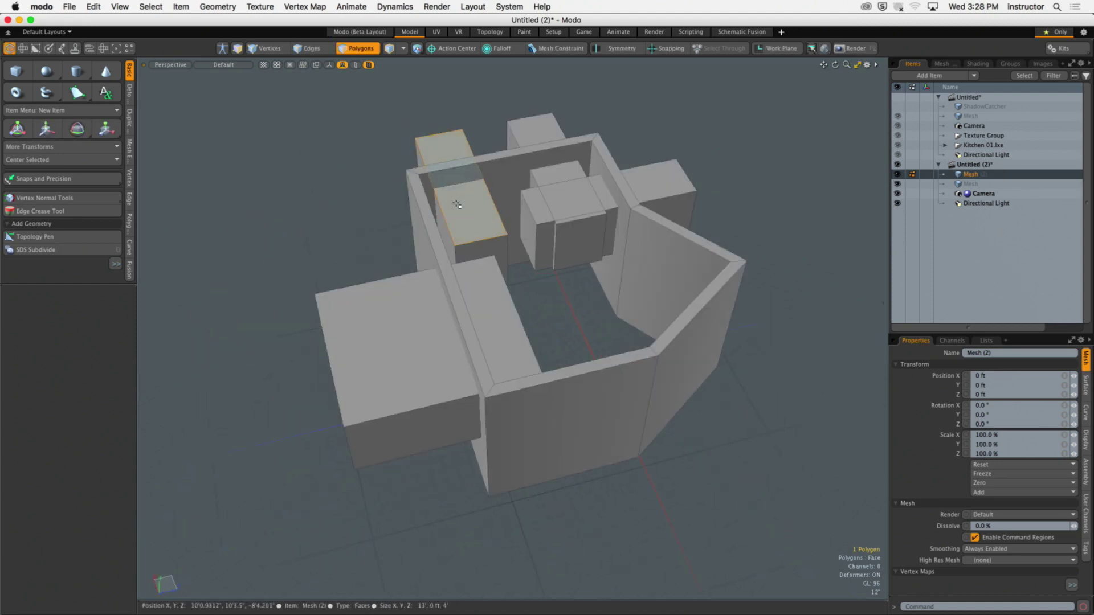
key(w)
ctrl+shift+drag(445, 173, 564, 422)
key(q)
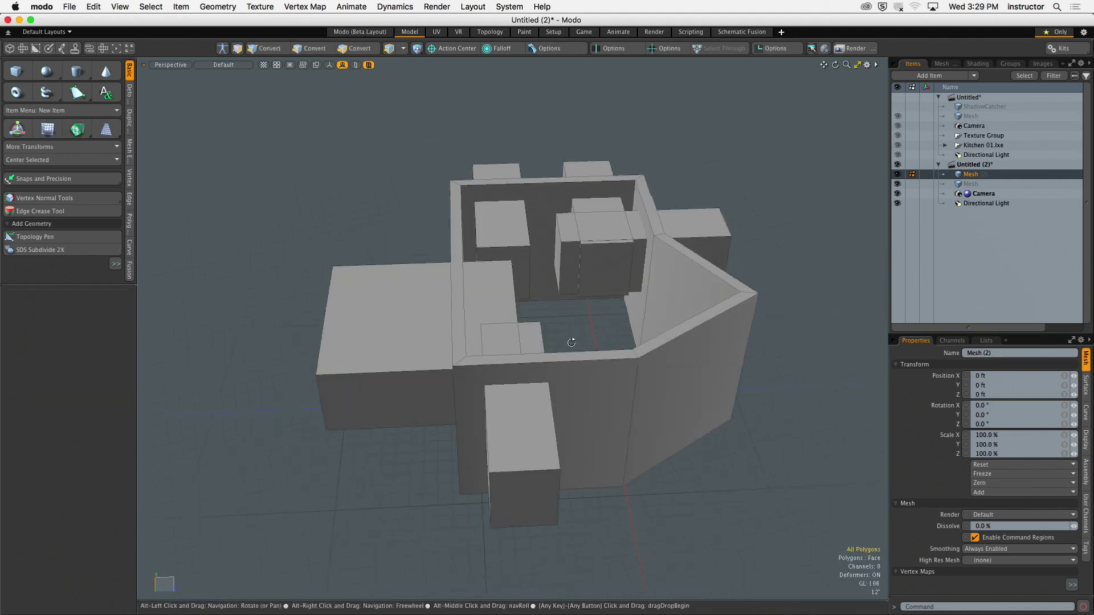
Align the work plane to the outer face of the end wall and select the whole box passing through that wall
click(590, 410)
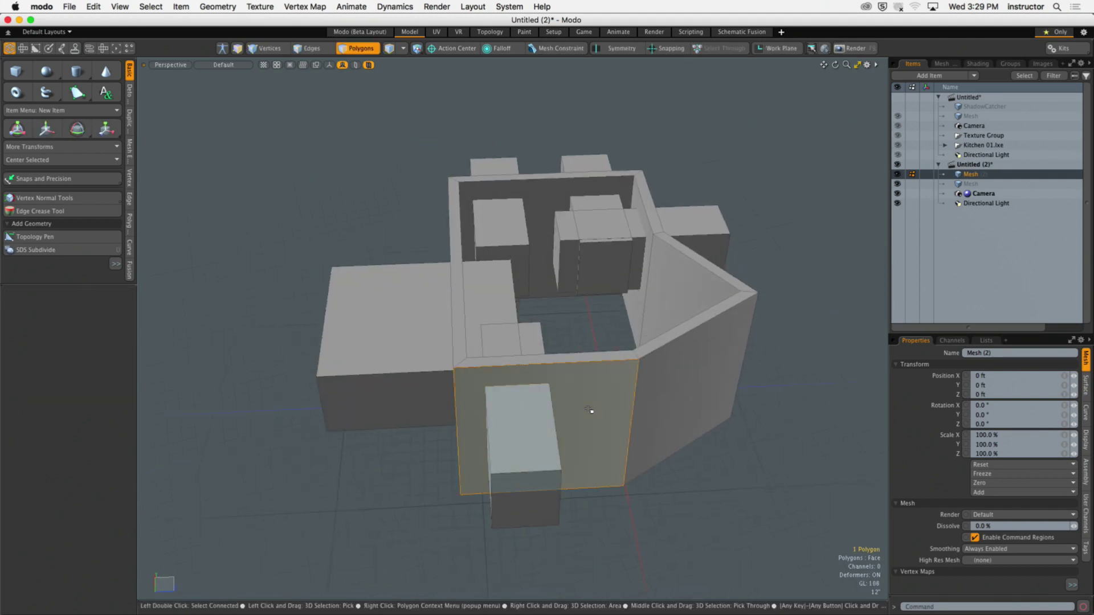
alt+drag(589, 375, 454, 361)
alt+scroll(591, 393, up, 4)
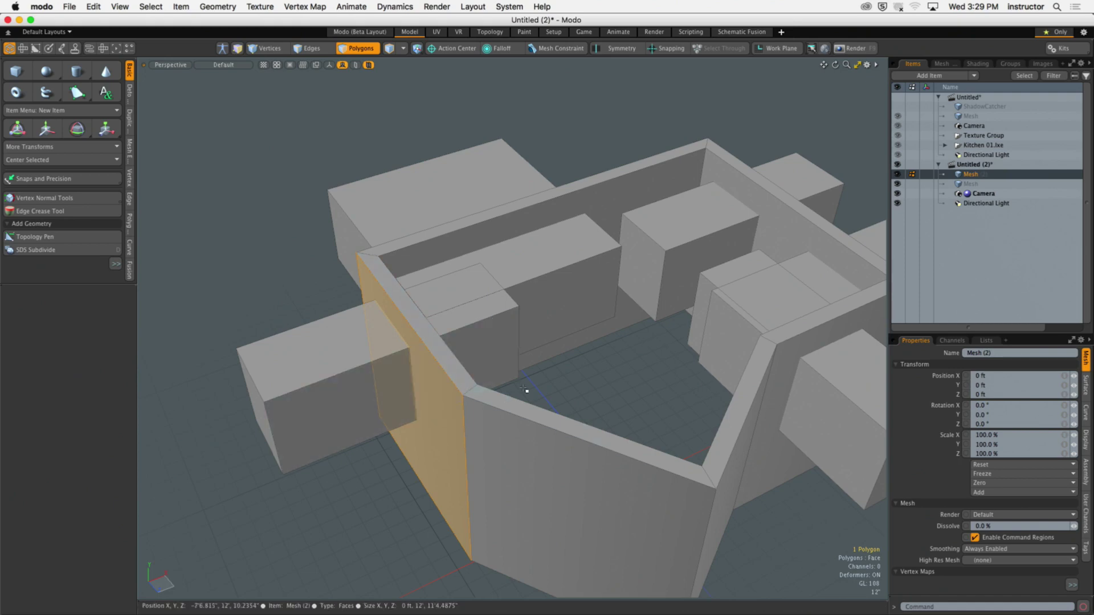
alt+drag(524, 390, 288, 435)
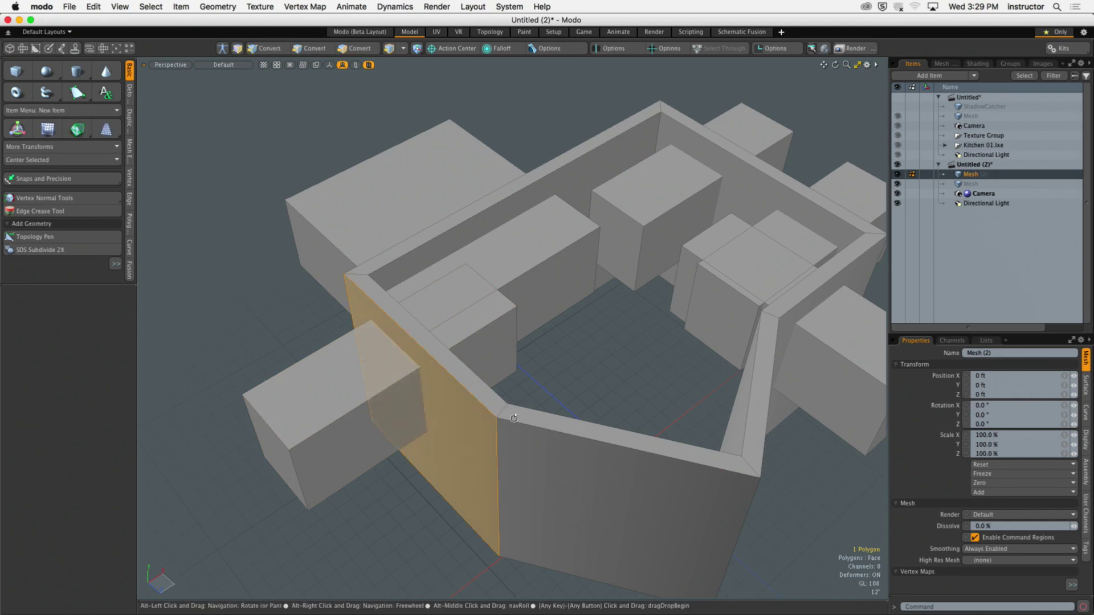
alt+drag(511, 412, 513, 434)
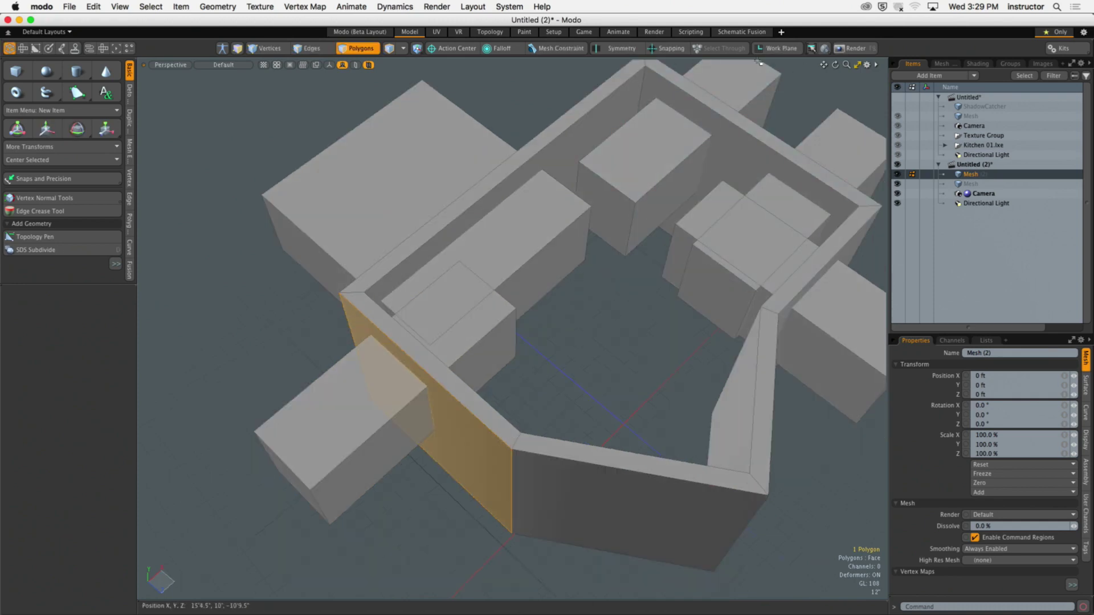
alt+drag(372, 427, 428, 374)
double_click(393, 415)
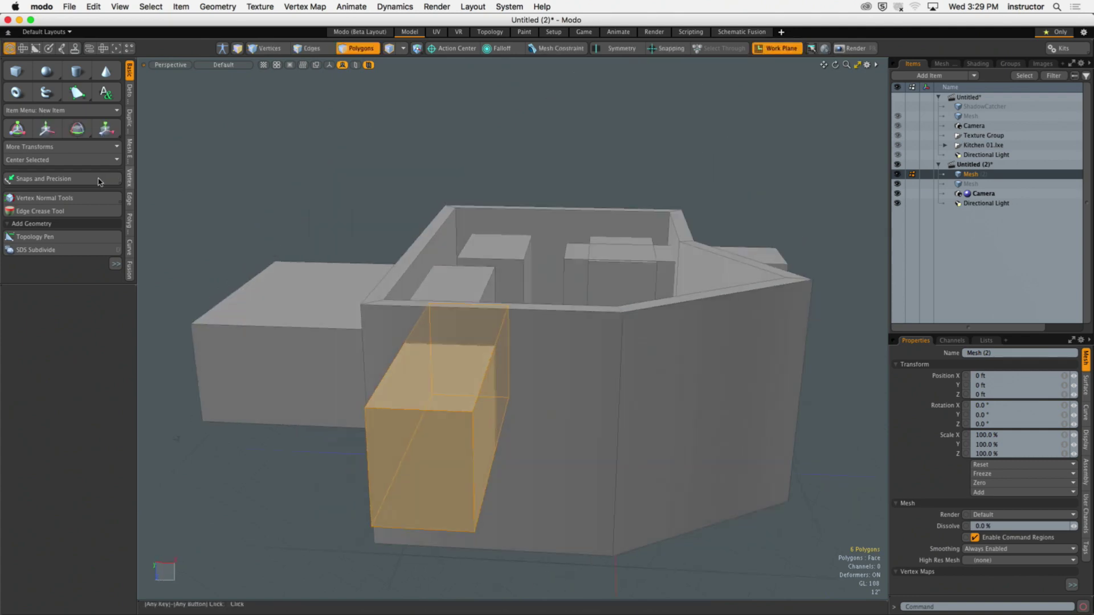
Try centering the selected box on other axis options and undo each attempt
click(94, 161)
click(95, 215)
key(super+z)
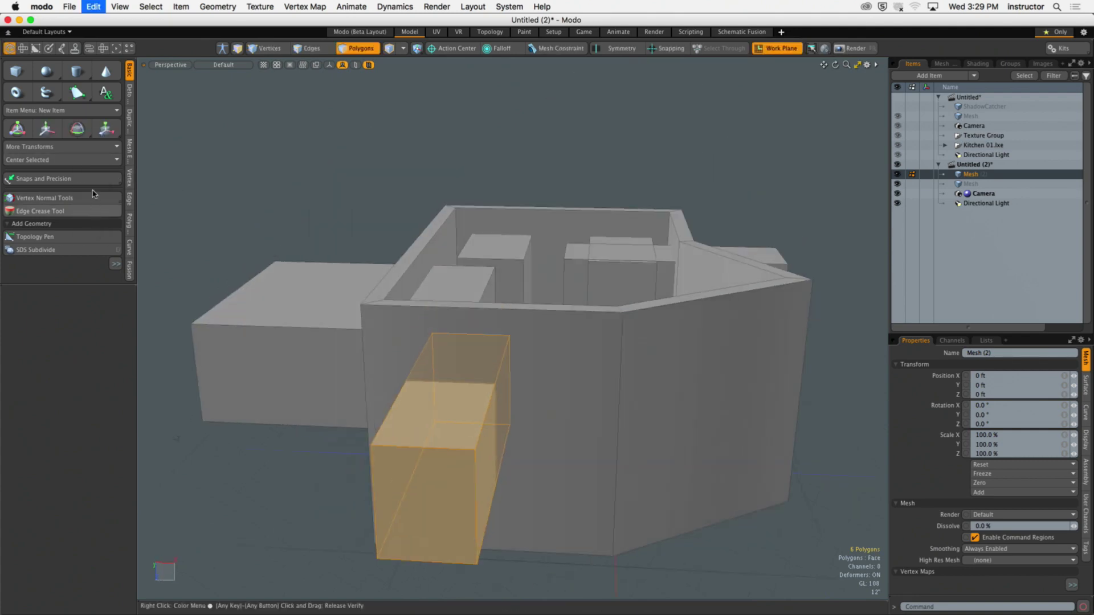
click(94, 161)
click(94, 226)
alt+drag(183, 254, 323, 265)
key(super+z)
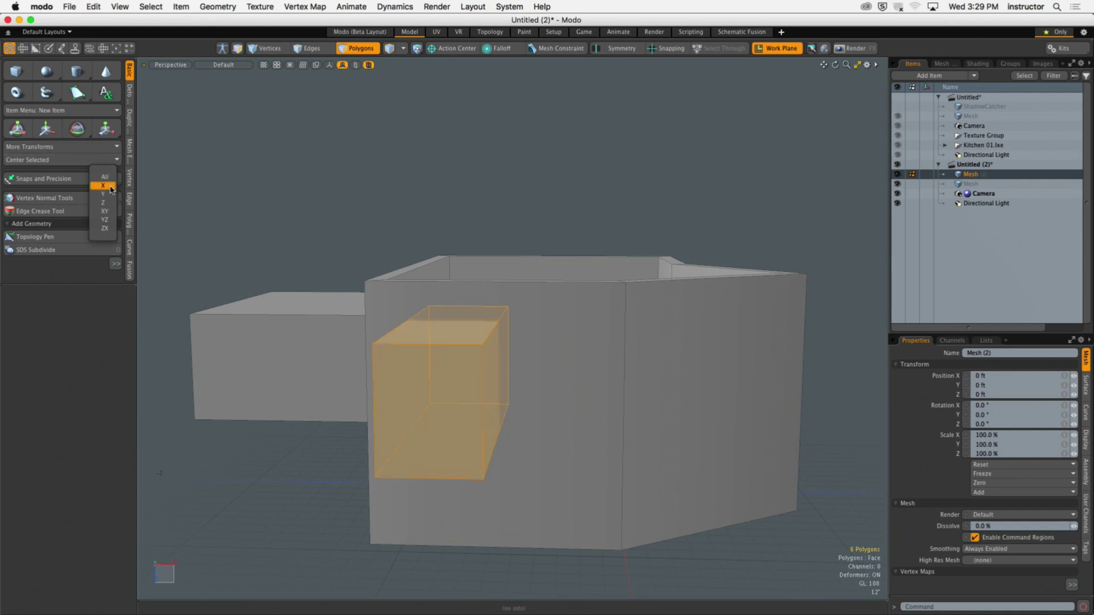
Center the selected box along X across the end wall, clear the selection and reset the work plane
click(103, 185)
alt+drag(353, 194, 371, 241)
key(1)
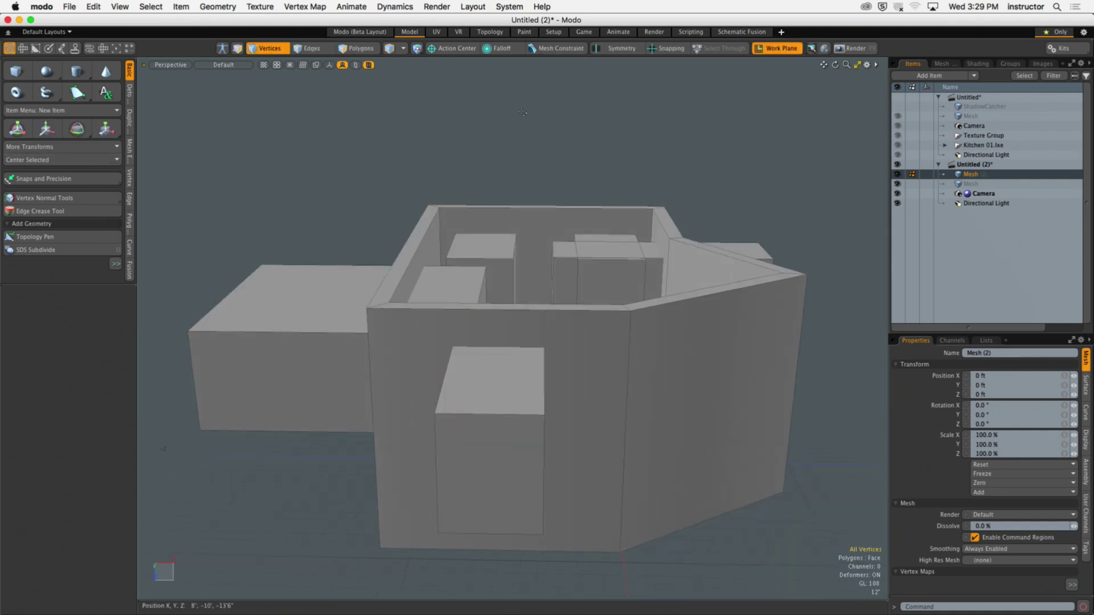
alt+drag(767, 81, 715, 167)
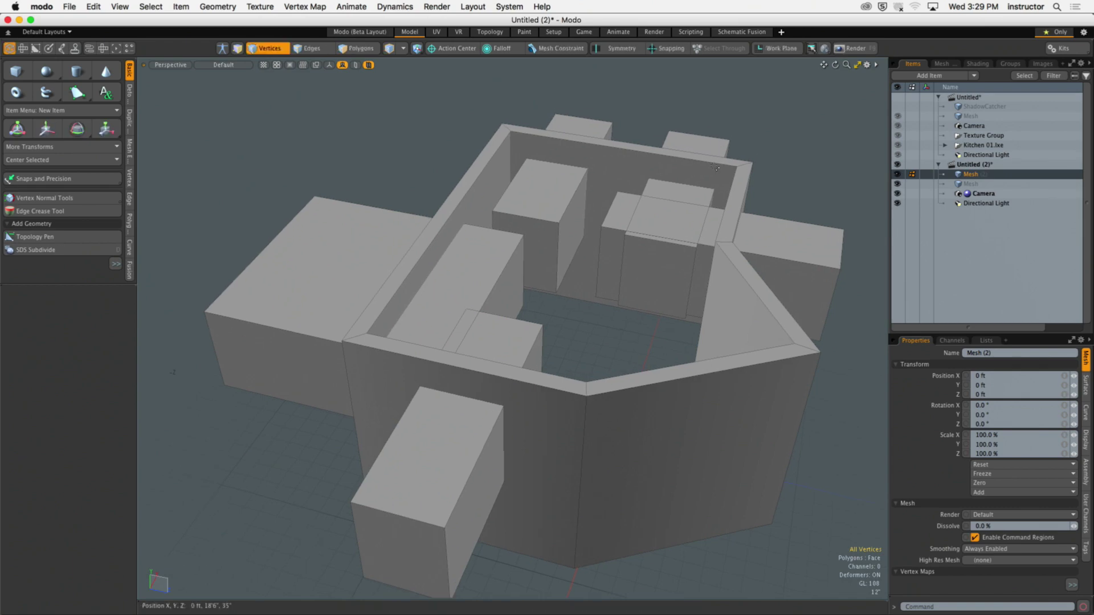
alt+drag(602, 311, 688, 373)
key(1)
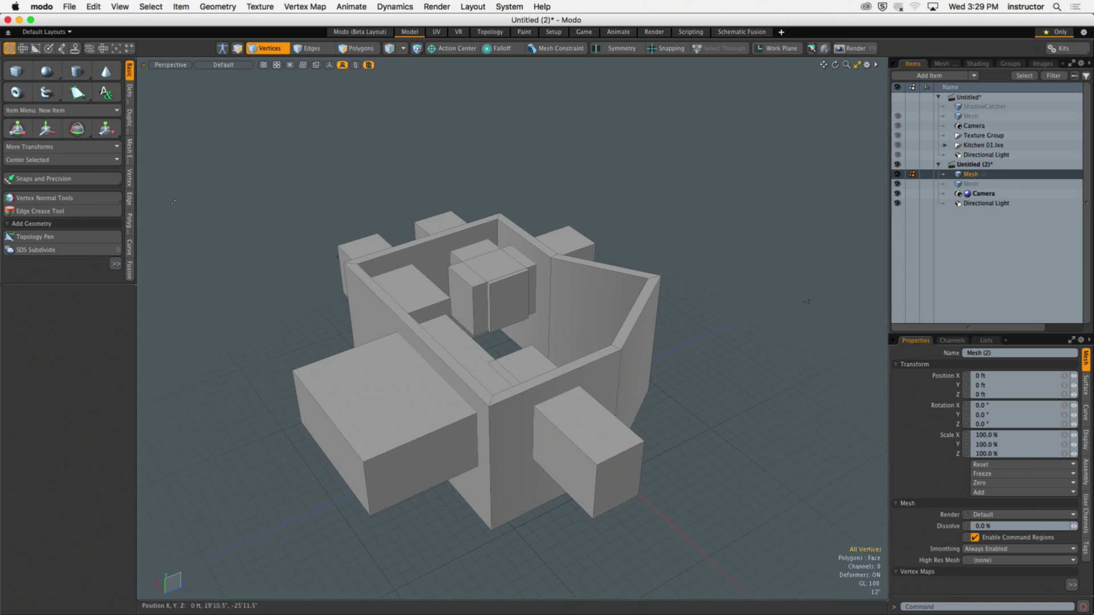
Select all polygons of every opening box, leaving the walls unselected
click(357, 48)
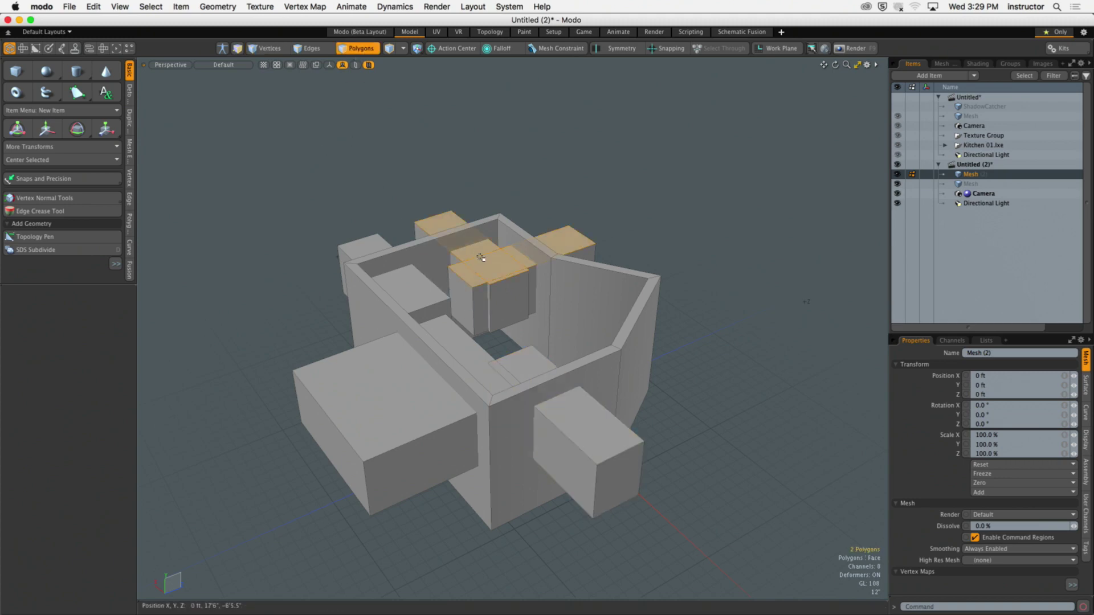
double_click(456, 334)
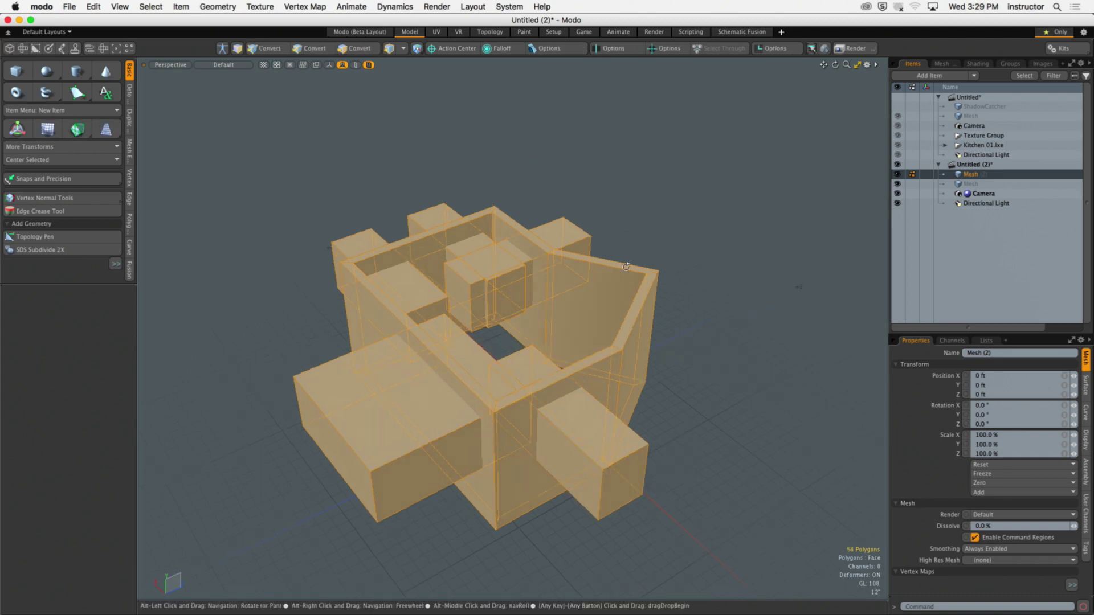
click(587, 228)
double_click(577, 228)
key(shift)
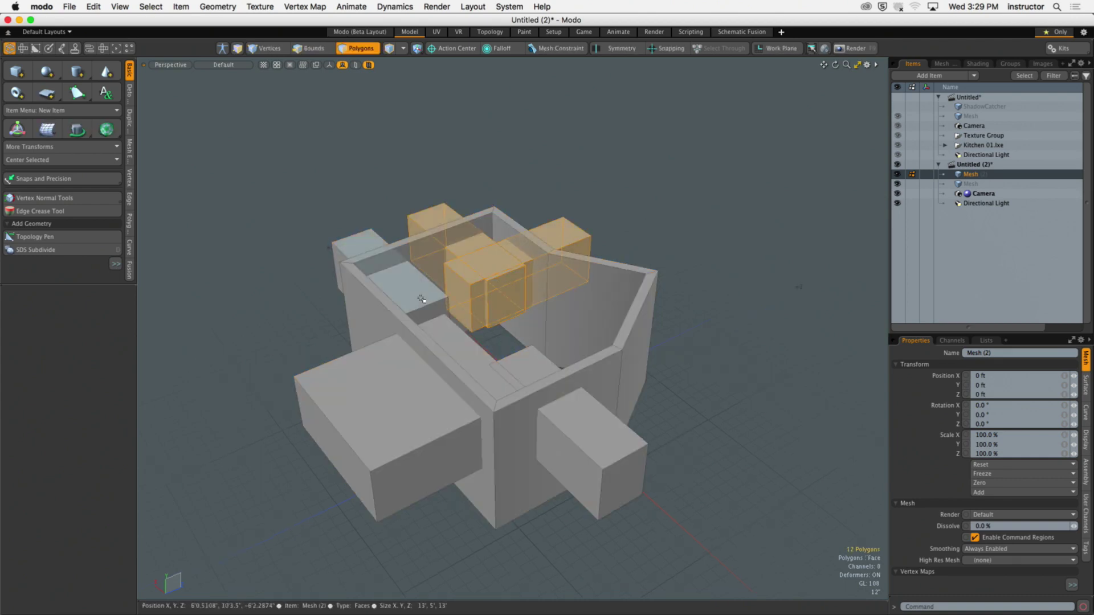
shift+double_click(387, 438)
shift+double_click(593, 456)
alt+drag(569, 342, 547, 325)
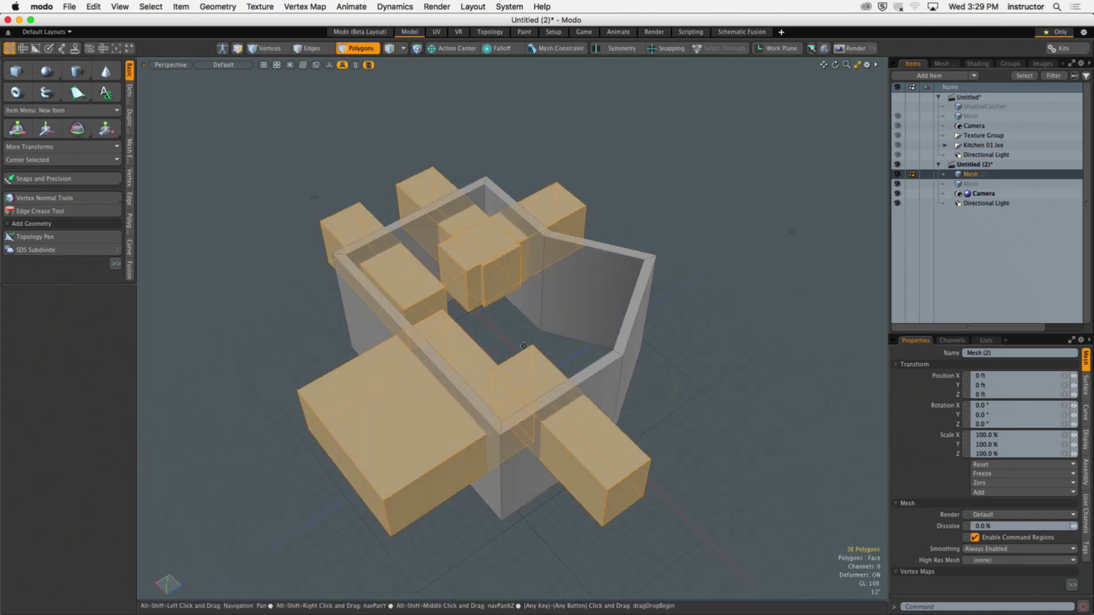
Cut the selected opening boxes from the walls' mesh and paste them into the empty Mesh item
click(93, 6)
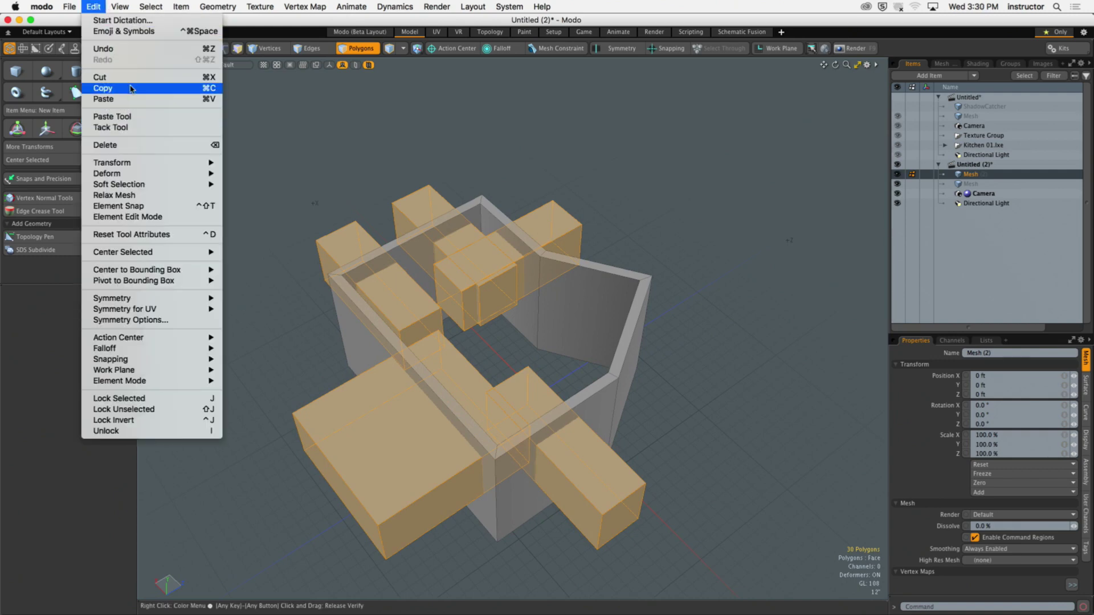
click(106, 77)
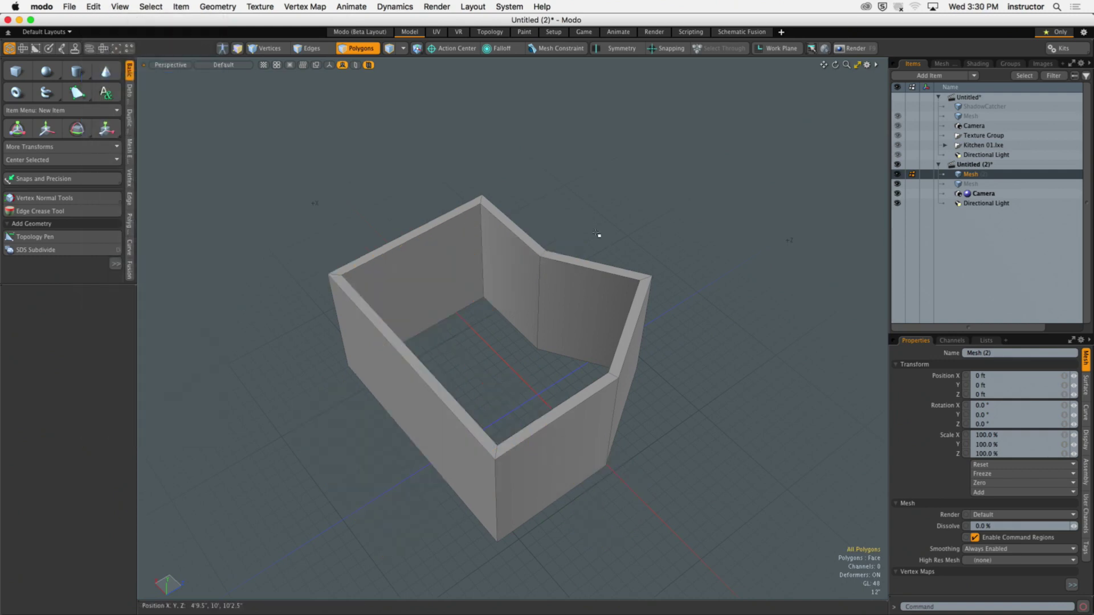
click(968, 183)
click(90, 6)
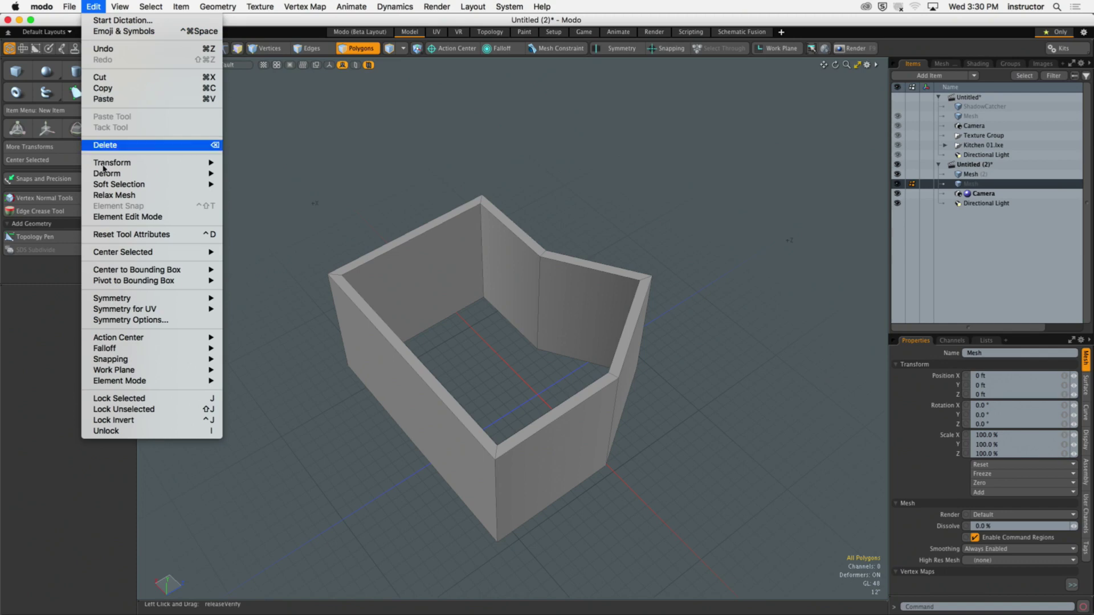
click(105, 99)
click(434, 153)
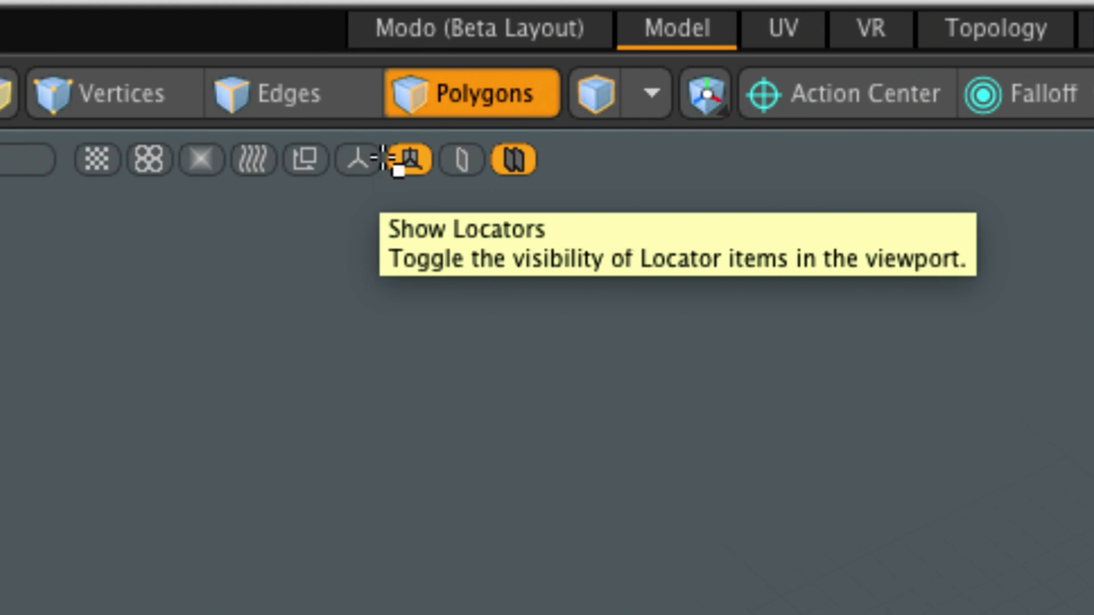
Stop drawing inactive meshes the same as active ones, and review the viewport's Inactive Meshes display options
click(515, 161)
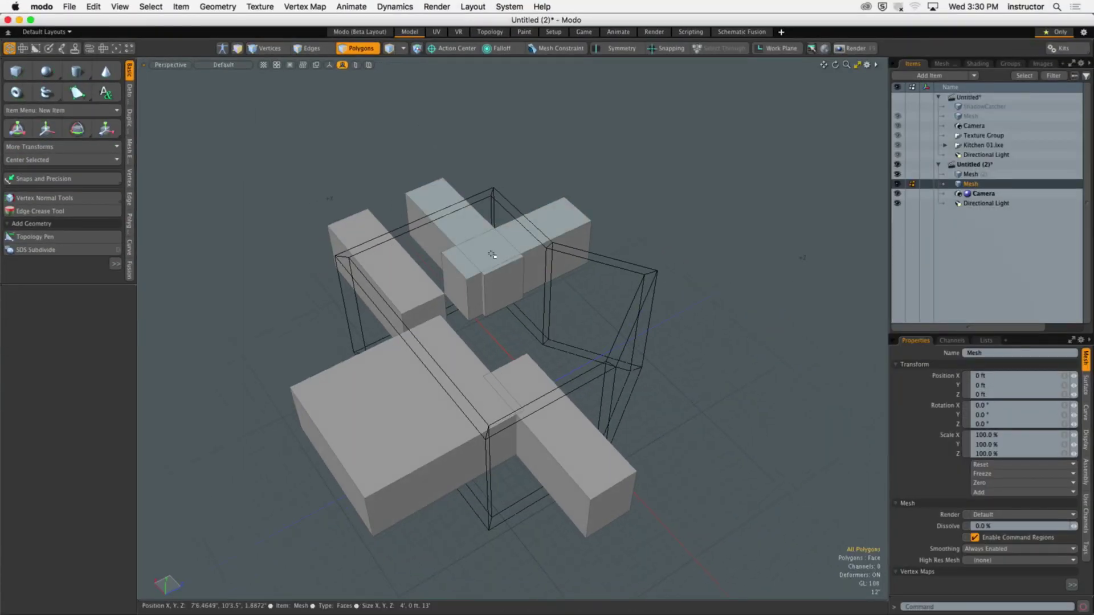
key(o)
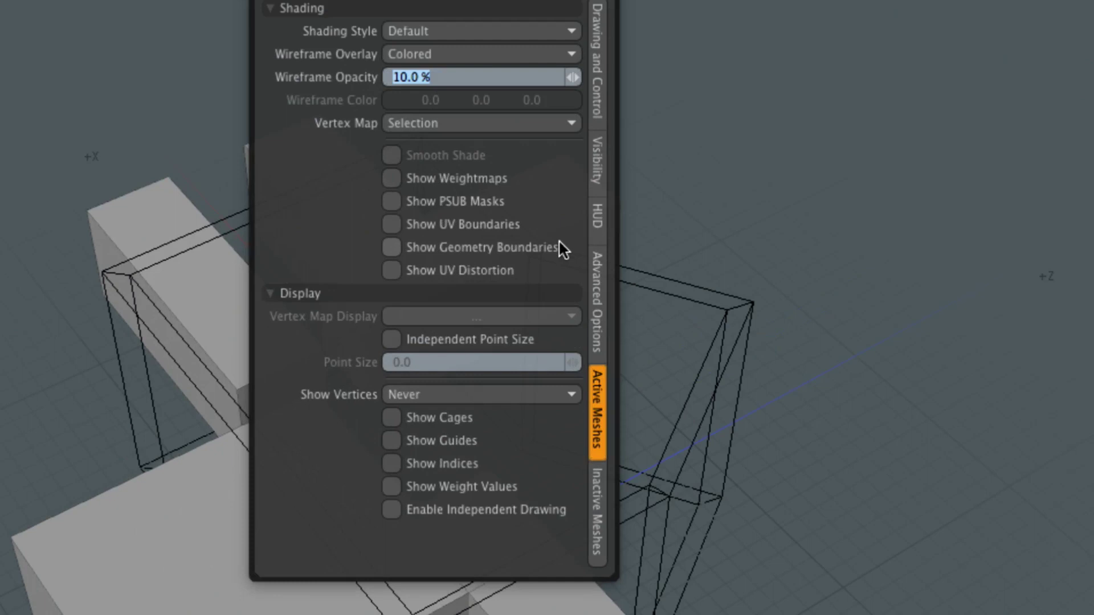
click(597, 501)
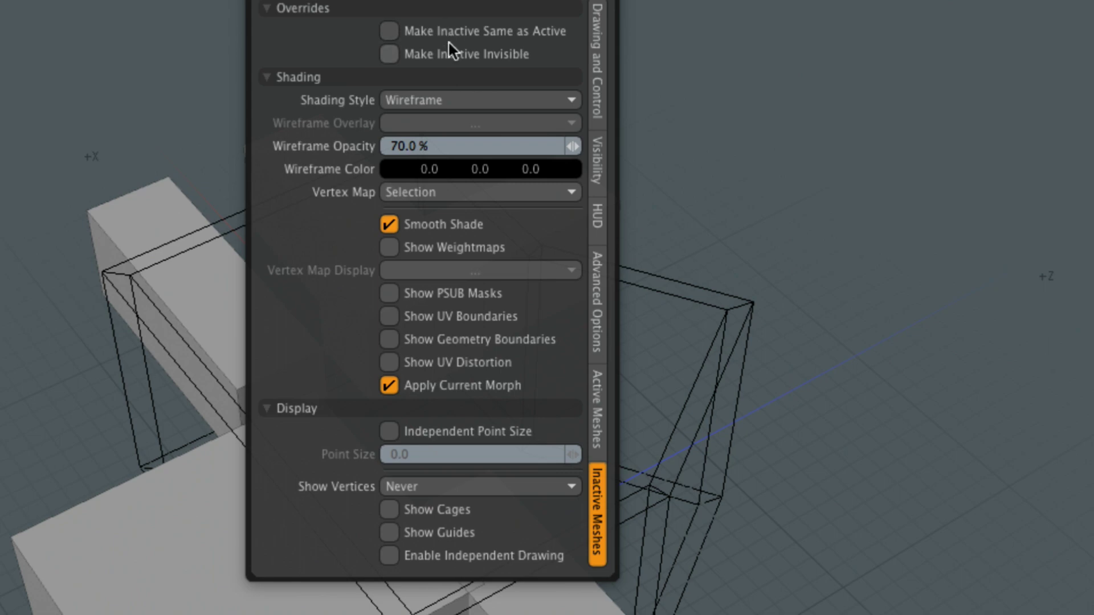
middle_drag(776, 196, 547, 278)
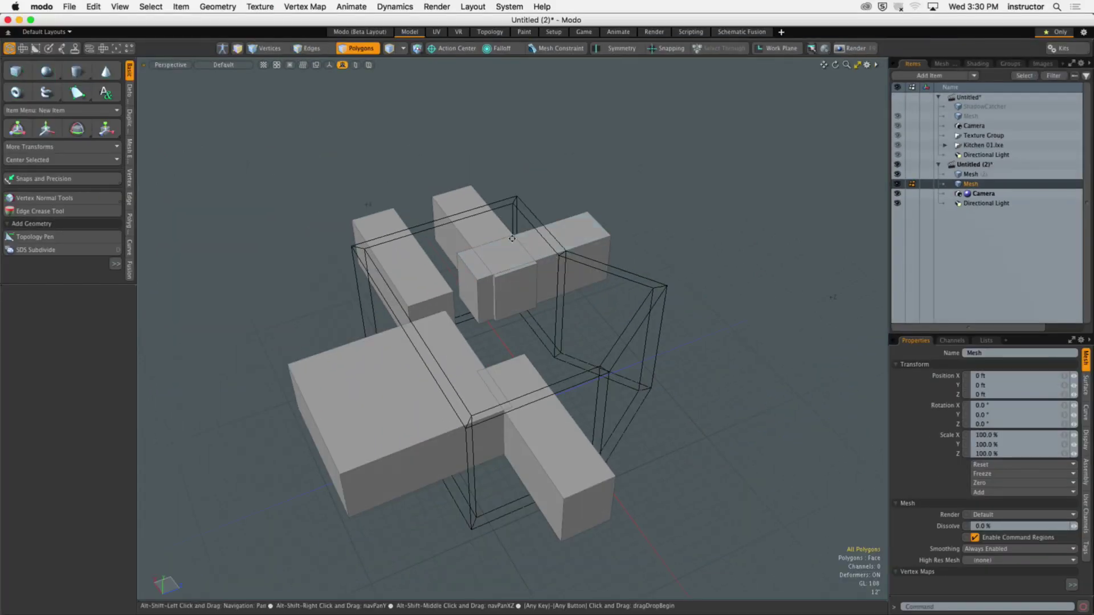
alt+drag(550, 253, 552, 225)
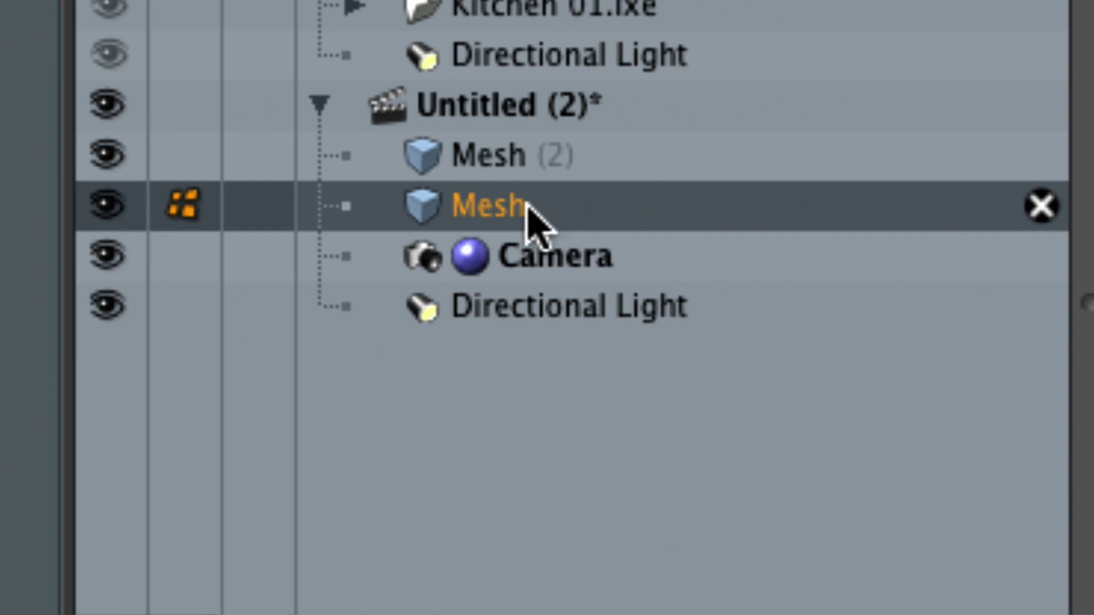
Rename the Mesh (2) item as Walls
click(499, 166)
click(503, 164)
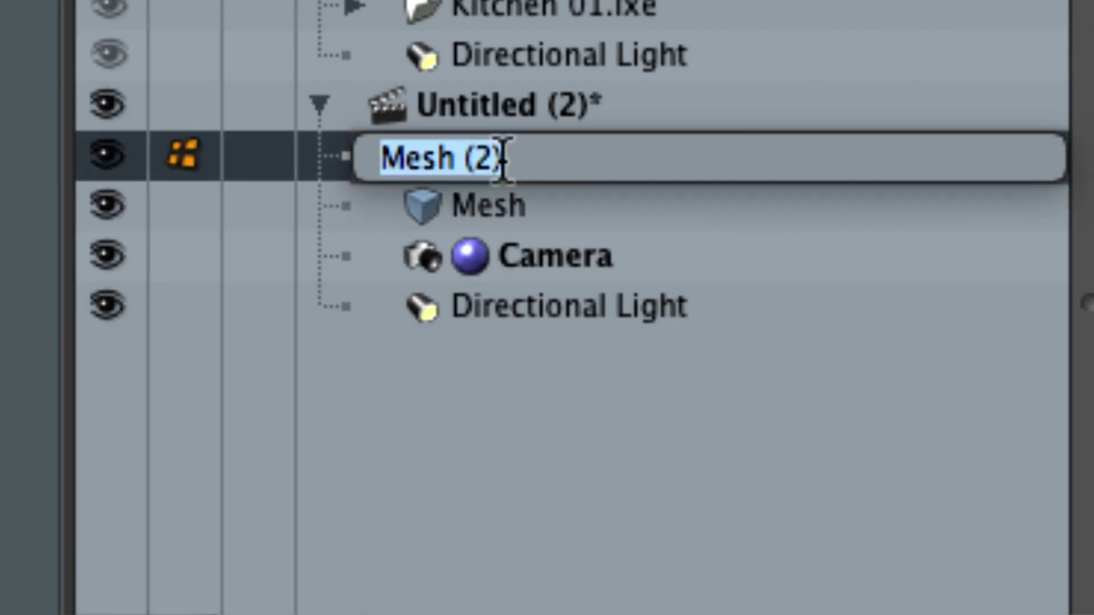
text(WAlls)
key(BackSpace)
key(BackSpace)
key(BackSpace)
text(a)
key(BackSpace)
key(BackSpace)
text(akk)
key(BackSpace)
key(BackSpace)
text(lls)
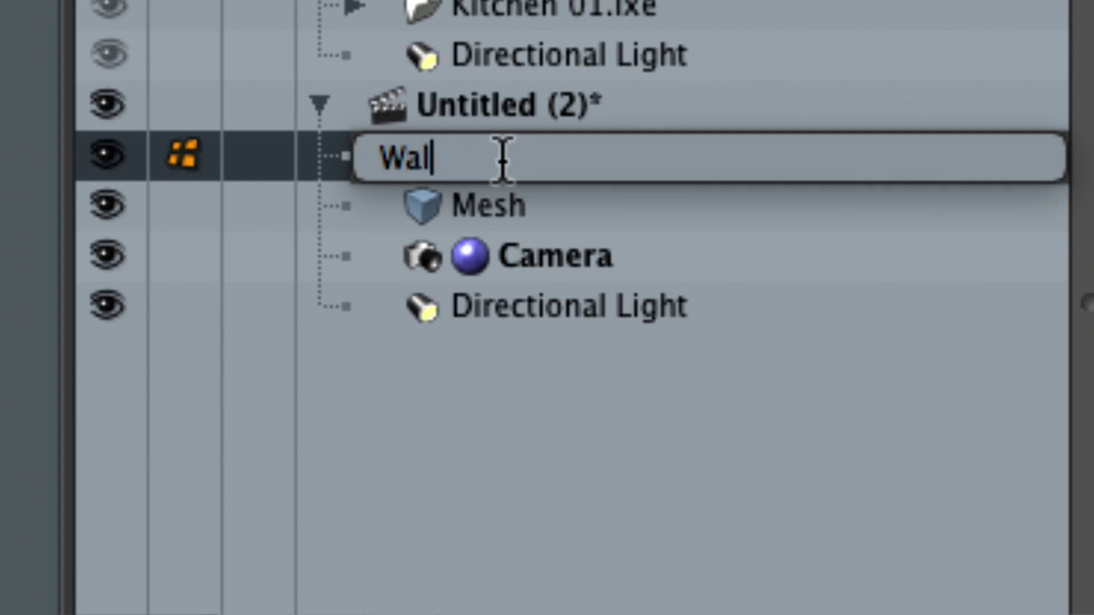
key(Return)
Rename the mesh item holding the opening boxes as Cutter
click(510, 206)
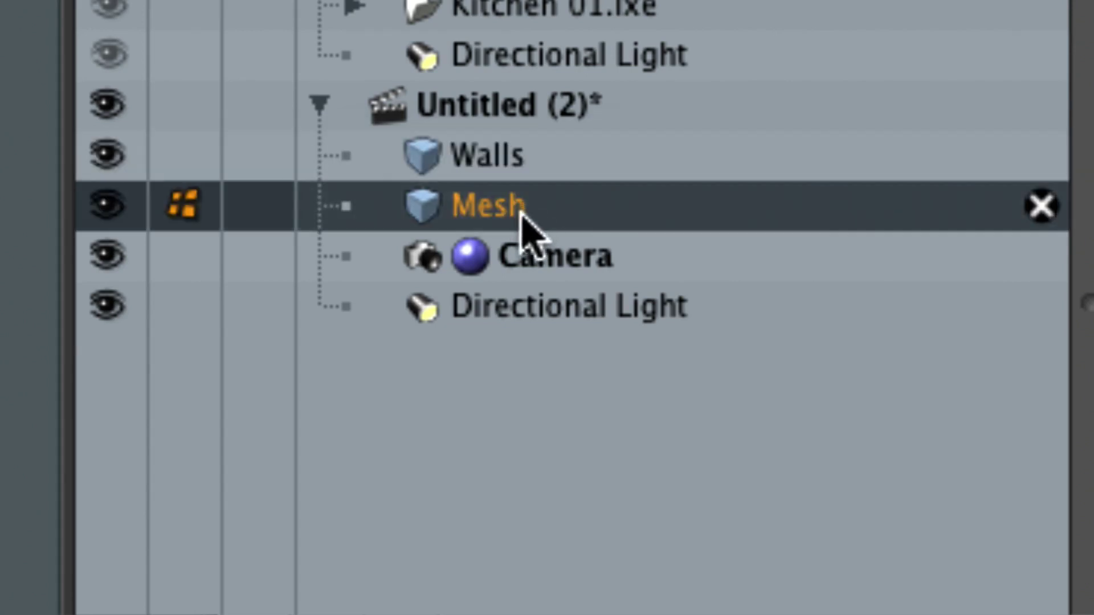
click(495, 206)
text(Cut)
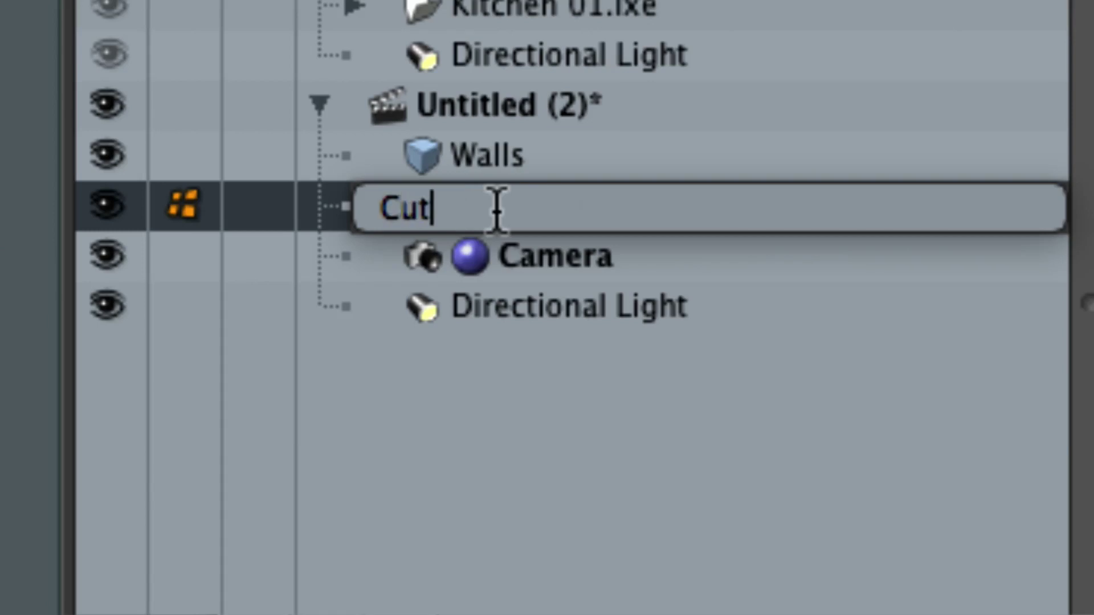
key(Escape)
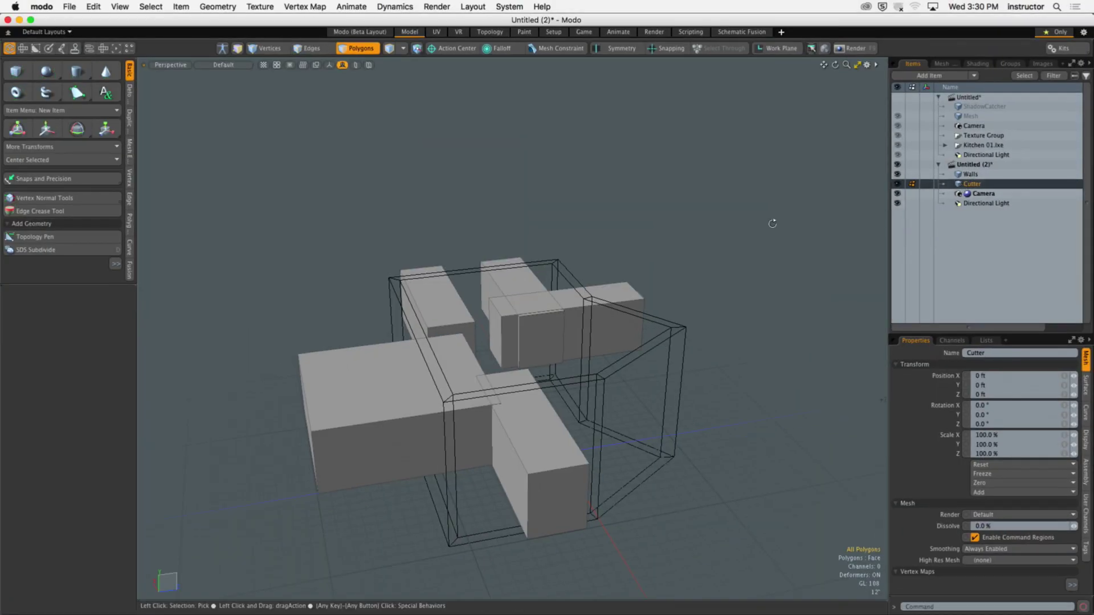
Make the Walls mesh the active item, leaving the Cutter mesh as the visible background
alt+drag(613, 263, 359, 293)
ctrl+alt+drag(601, 244, 628, 221)
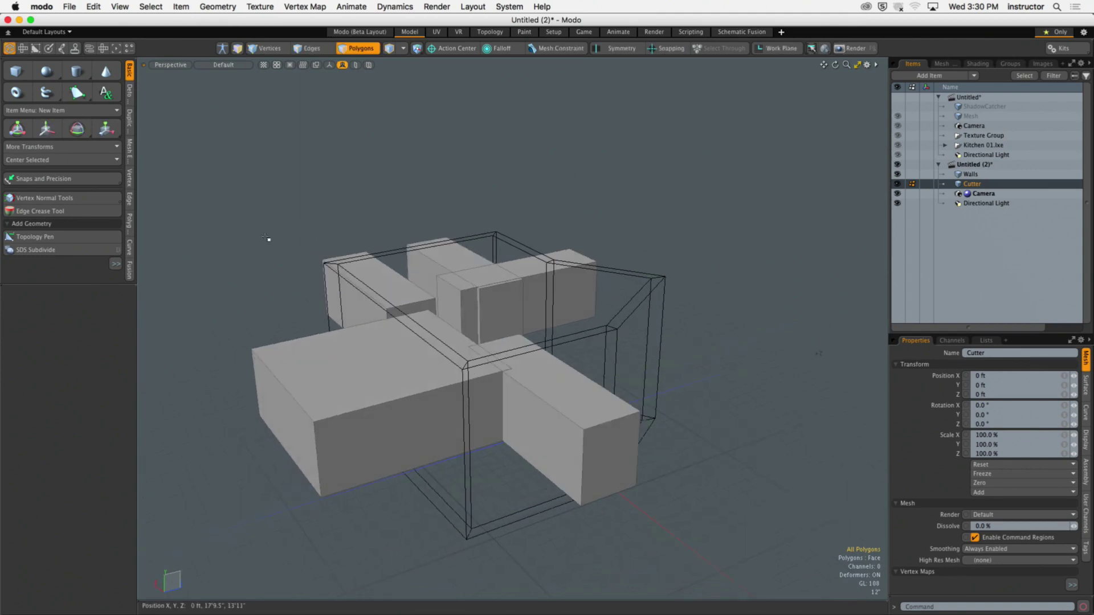
alt+drag(510, 331, 521, 311)
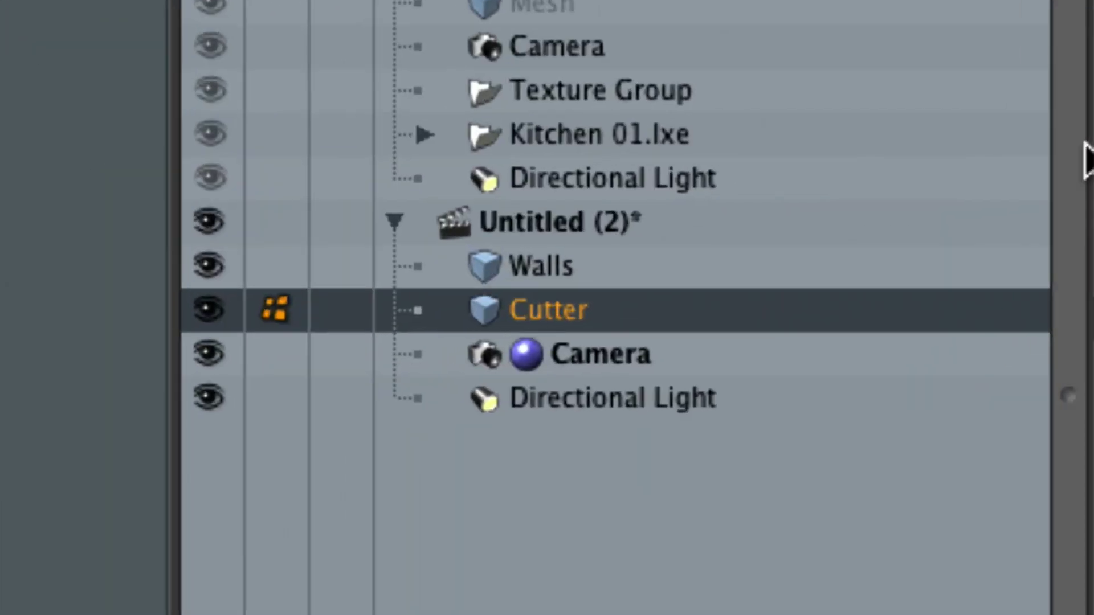
click(553, 280)
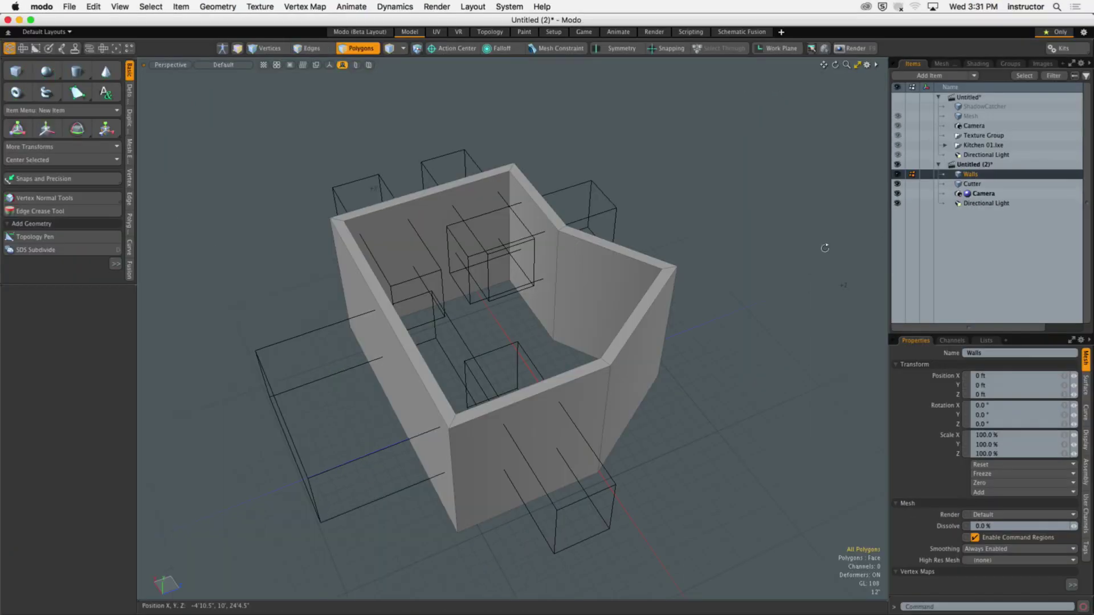
alt+drag(824, 248, 733, 248)
alt+shift+drag(733, 247, 635, 171)
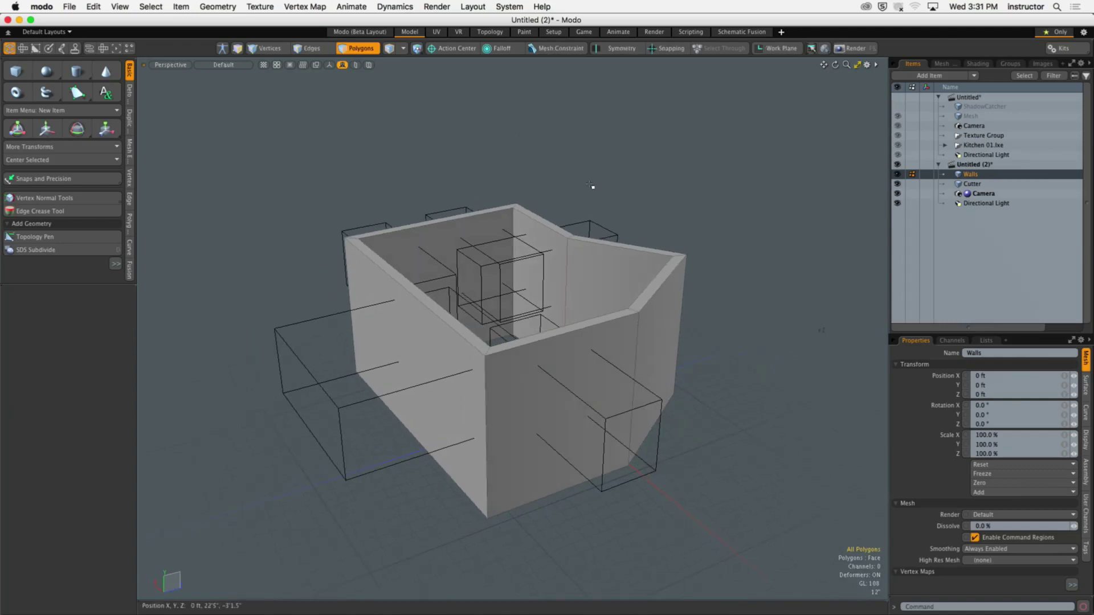
Run Solid Drill on the Walls mesh with the Slice operation and the Background drive mesh
click(220, 7)
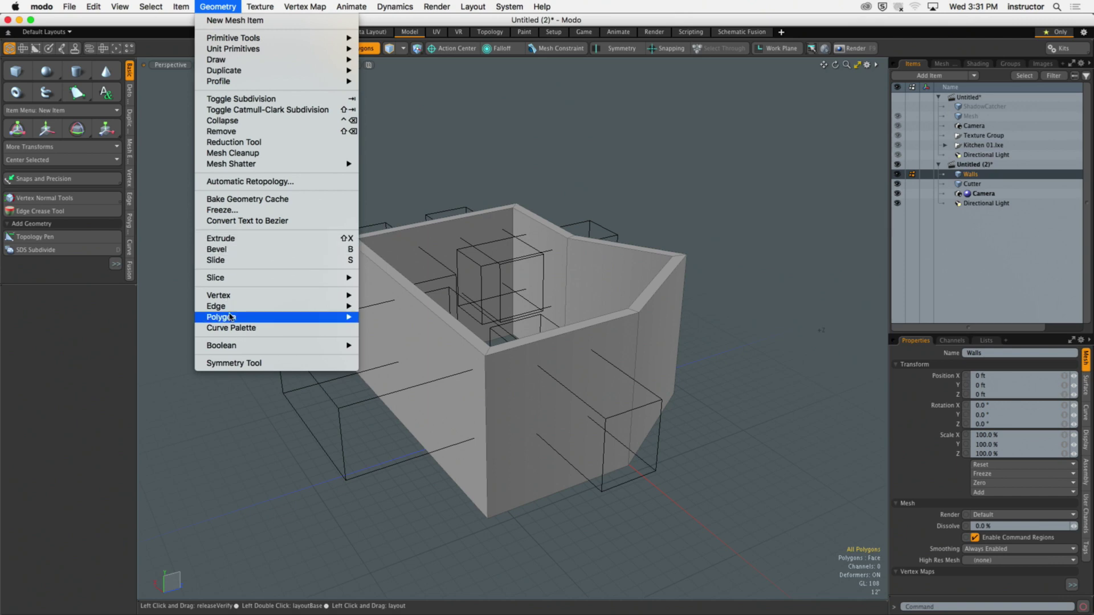
mouse_move(248, 345)
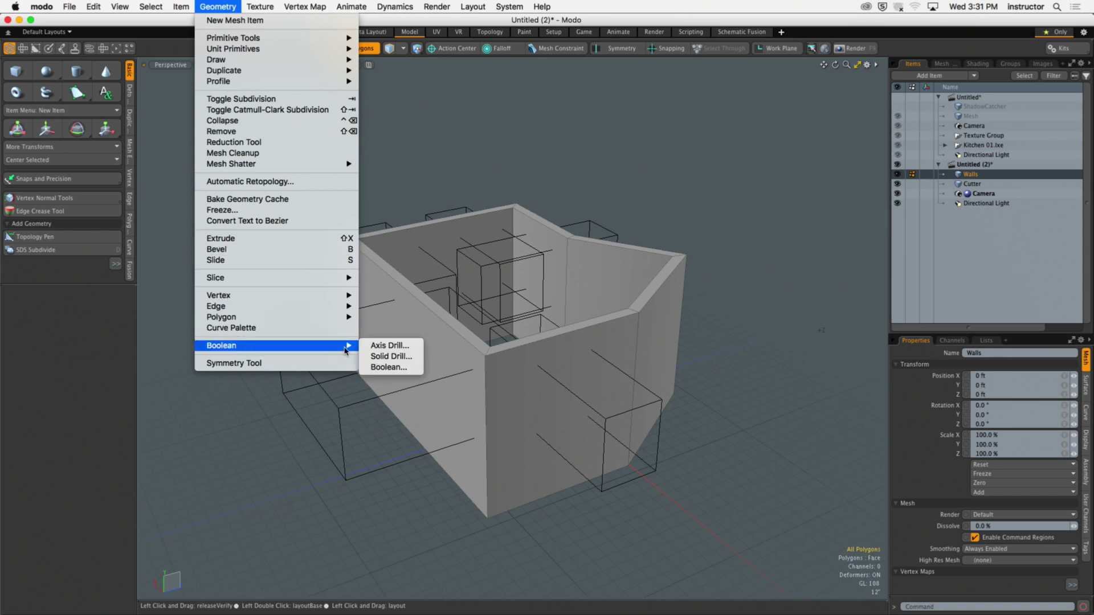
click(390, 357)
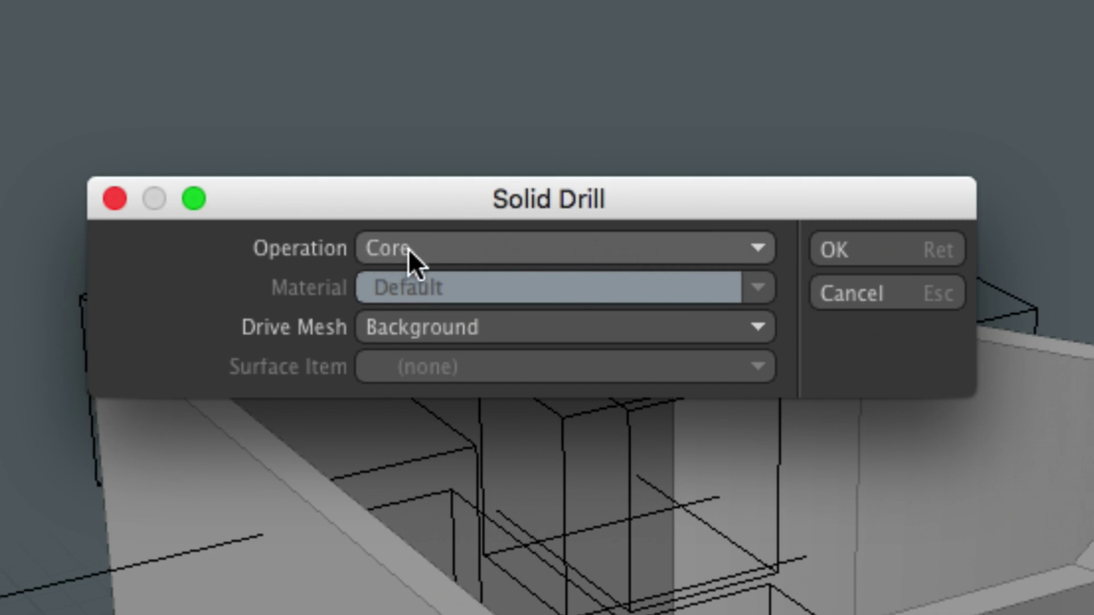
click(438, 251)
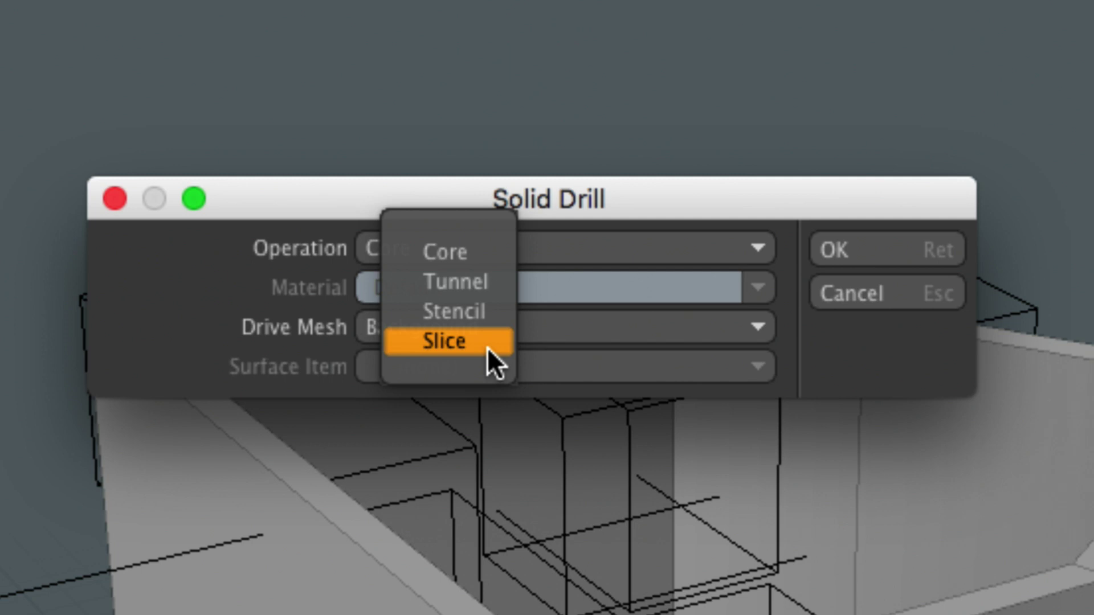
click(460, 344)
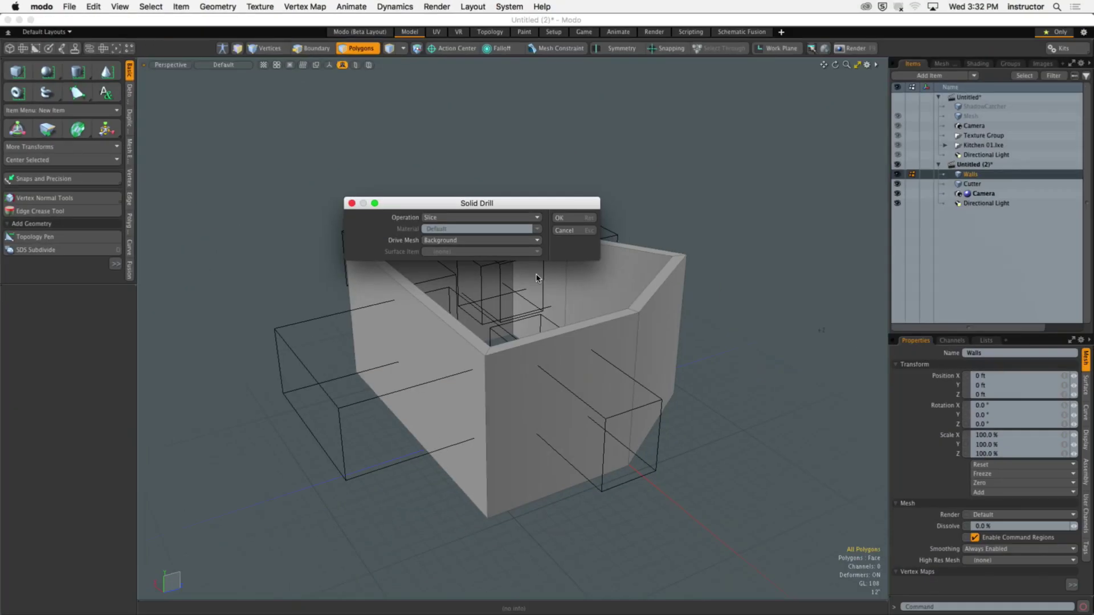
click(581, 222)
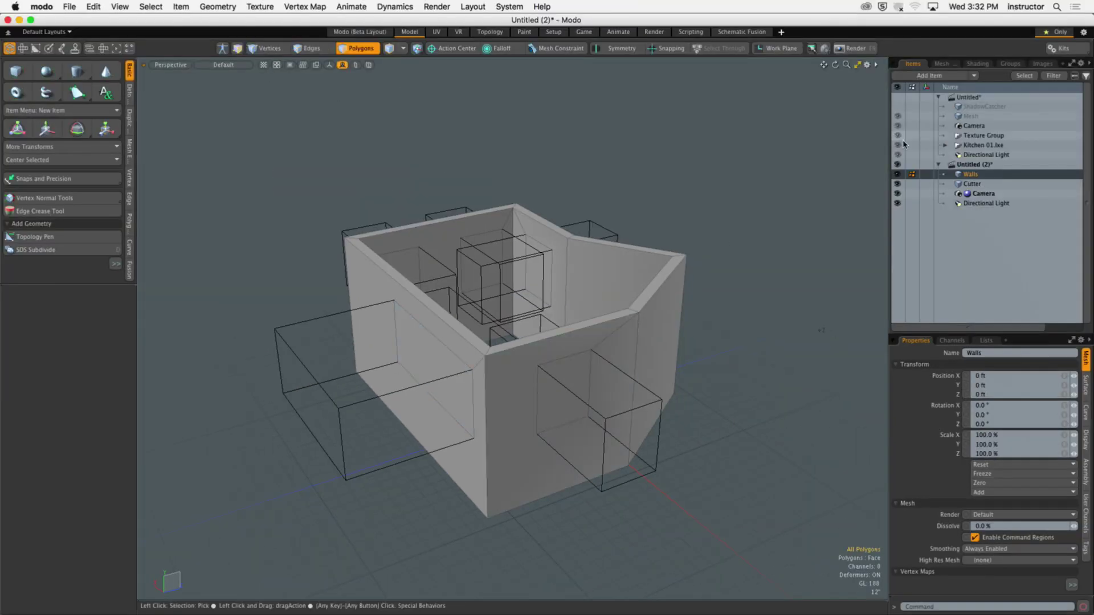
Hide the Cutter mesh and examine the edge linking the sliced window outline to the wall's upper corner
click(898, 184)
alt+drag(728, 303, 597, 235)
key(3)
key(2)
click(623, 307)
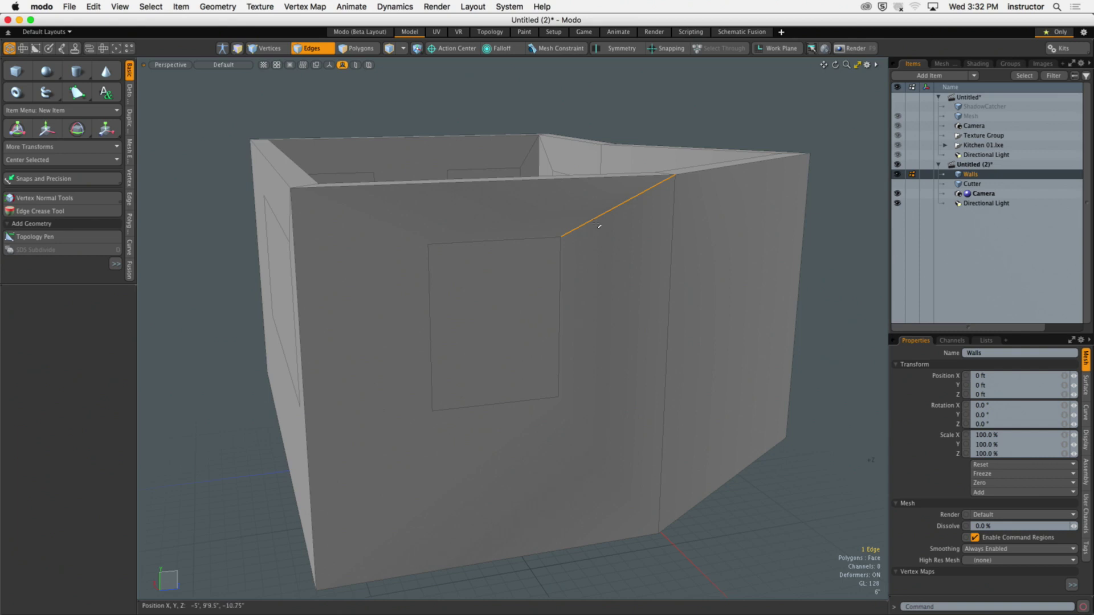
key(3)
alt+drag(542, 205, 589, 258)
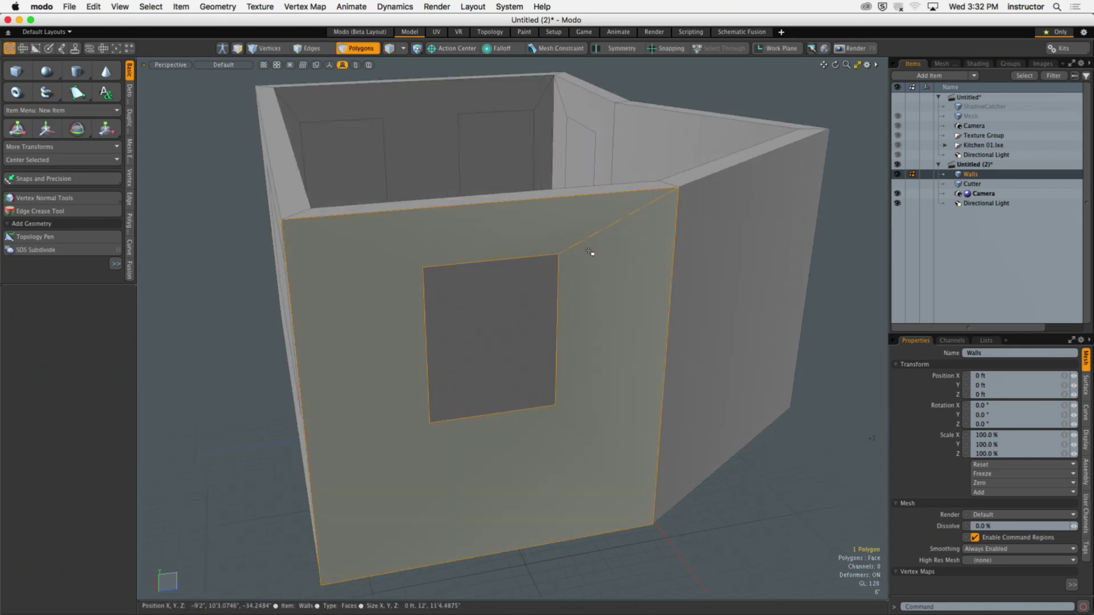
key(2)
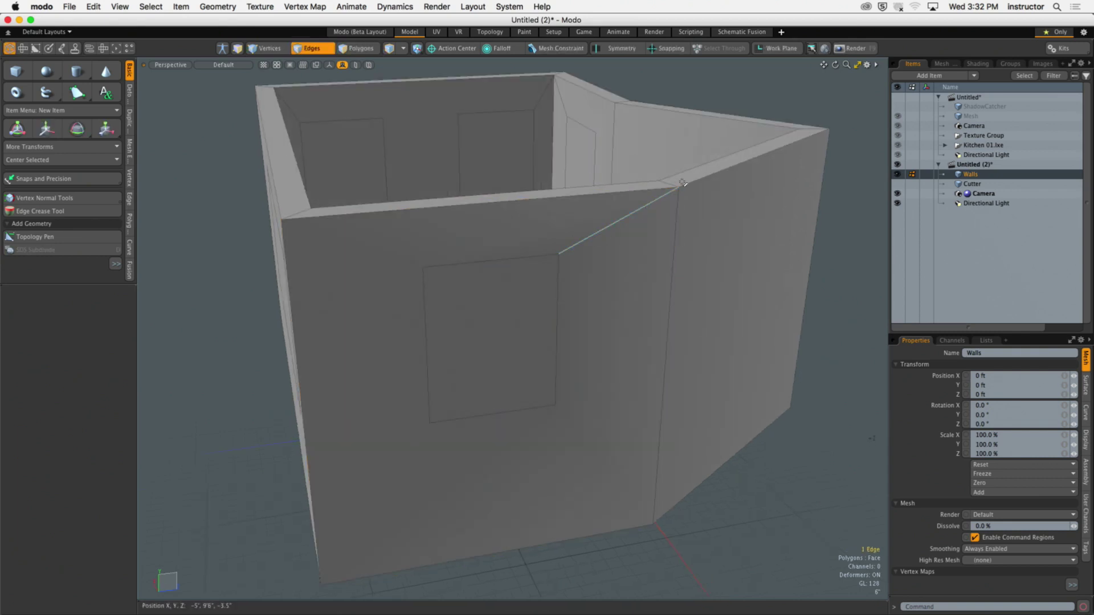
click(797, 277)
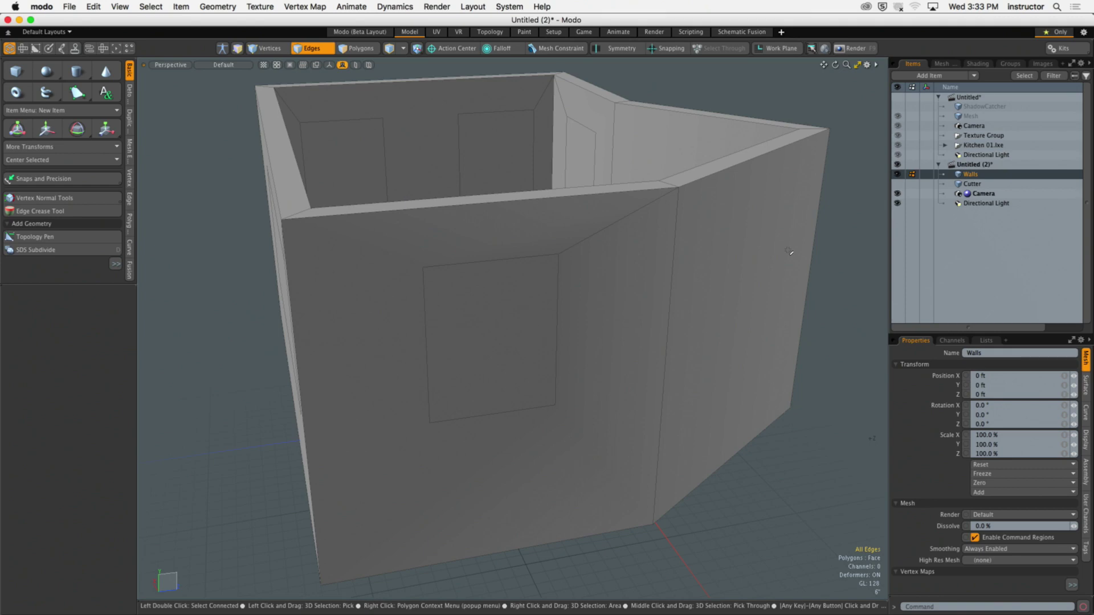
alt+drag(788, 251, 557, 264)
click(587, 309)
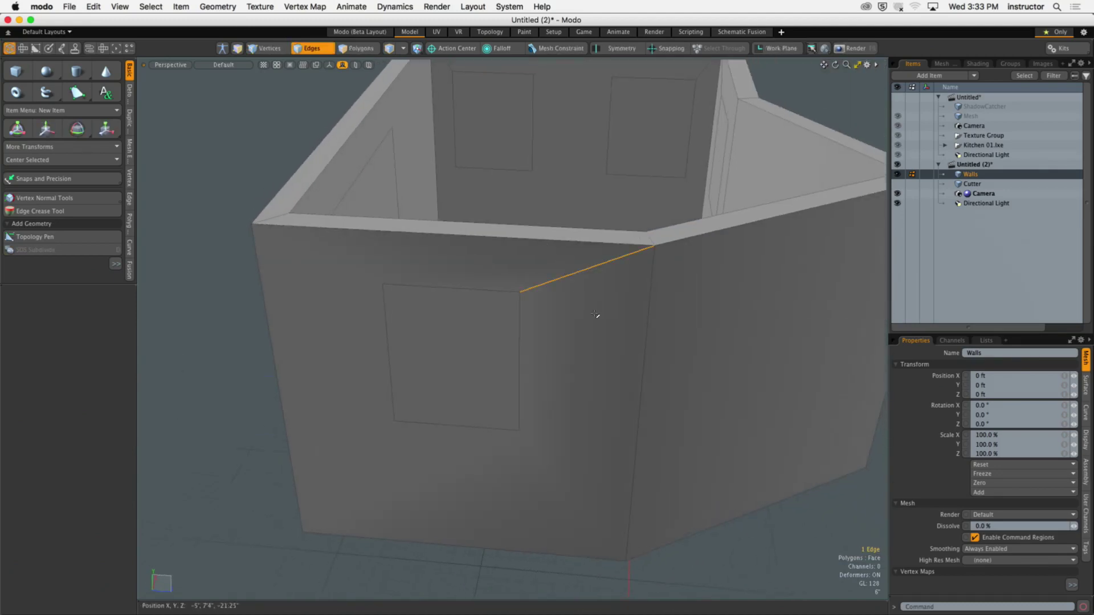
alt+drag(566, 319, 506, 320)
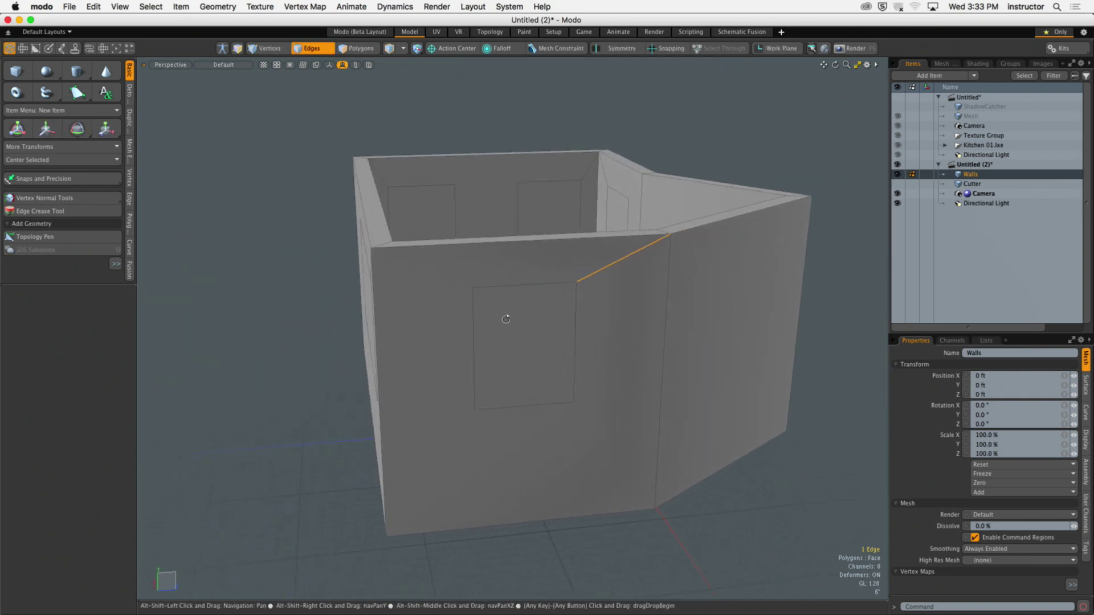
Delete the outer and inner window polygons of the end wall's sliced opening
key(3)
click(524, 342)
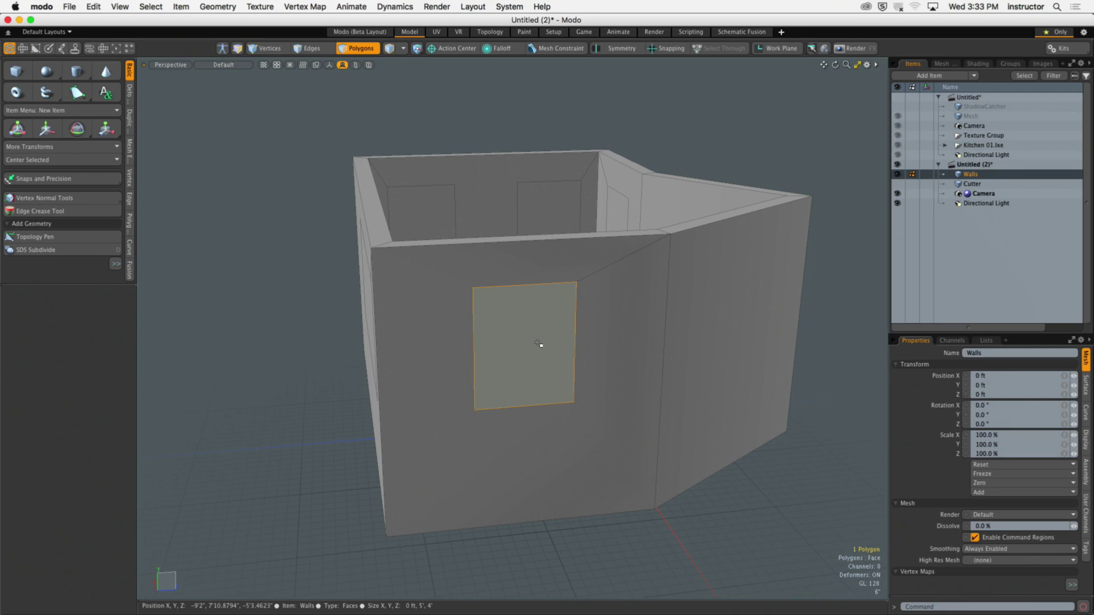
alt+drag(538, 344, 616, 325)
shift+click(631, 319)
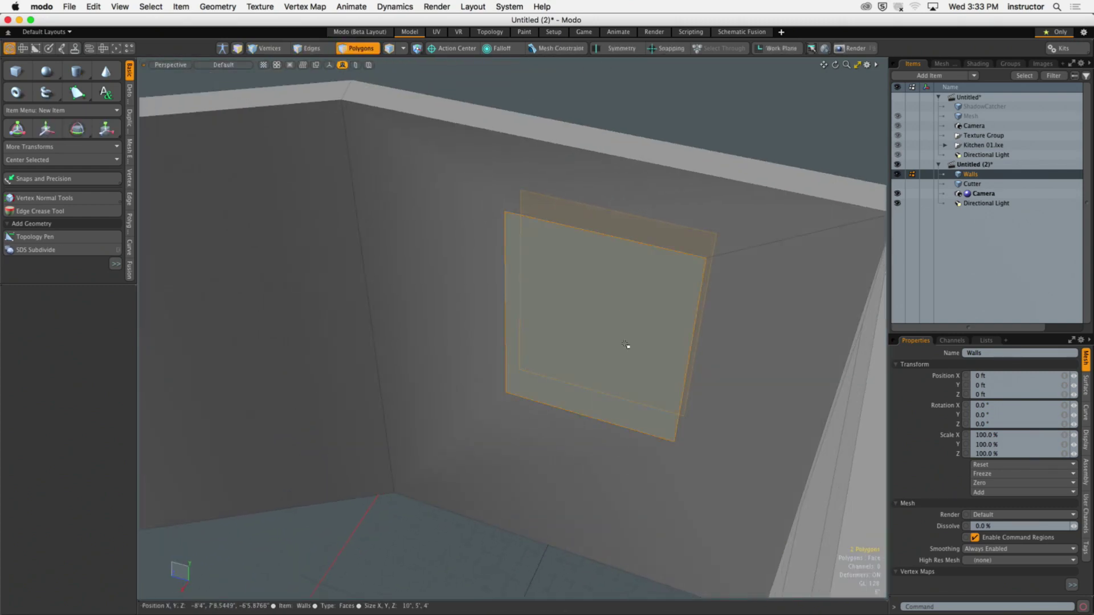
key(Delete)
Bridge the inner and outer border edge loops of the end wall's window to close its reveal
alt+drag(547, 351, 593, 339)
key(2)
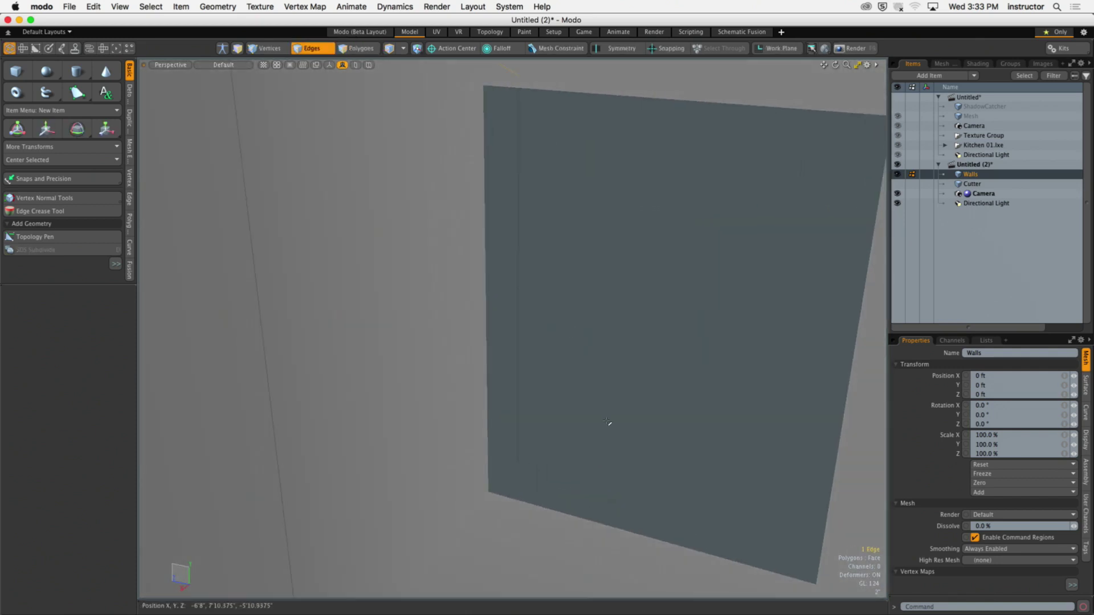
double_click(609, 486)
shift+double_click(609, 527)
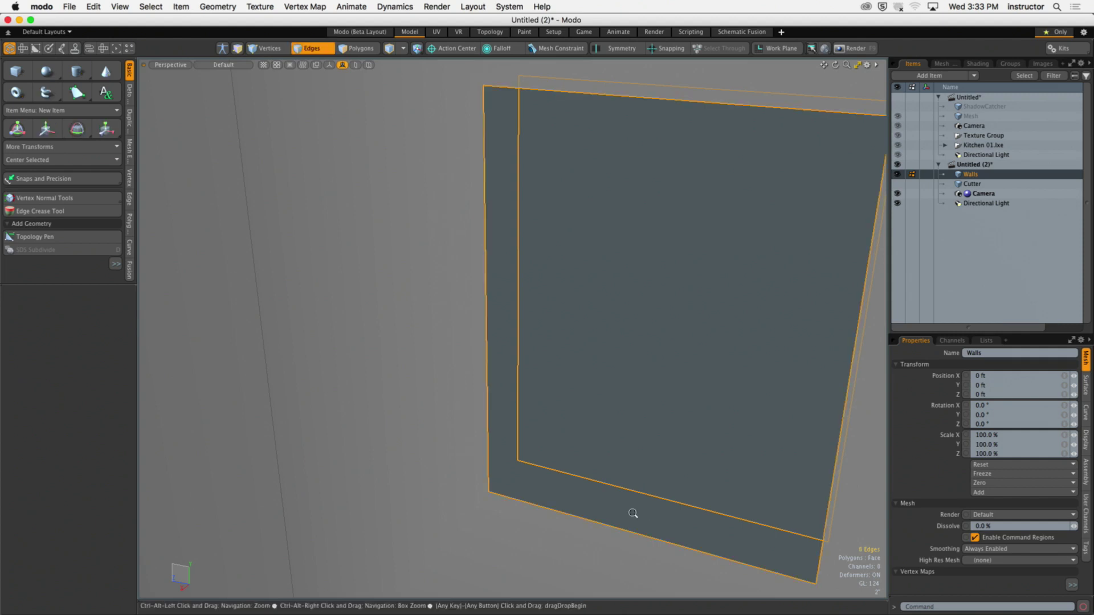
key(shift+a)
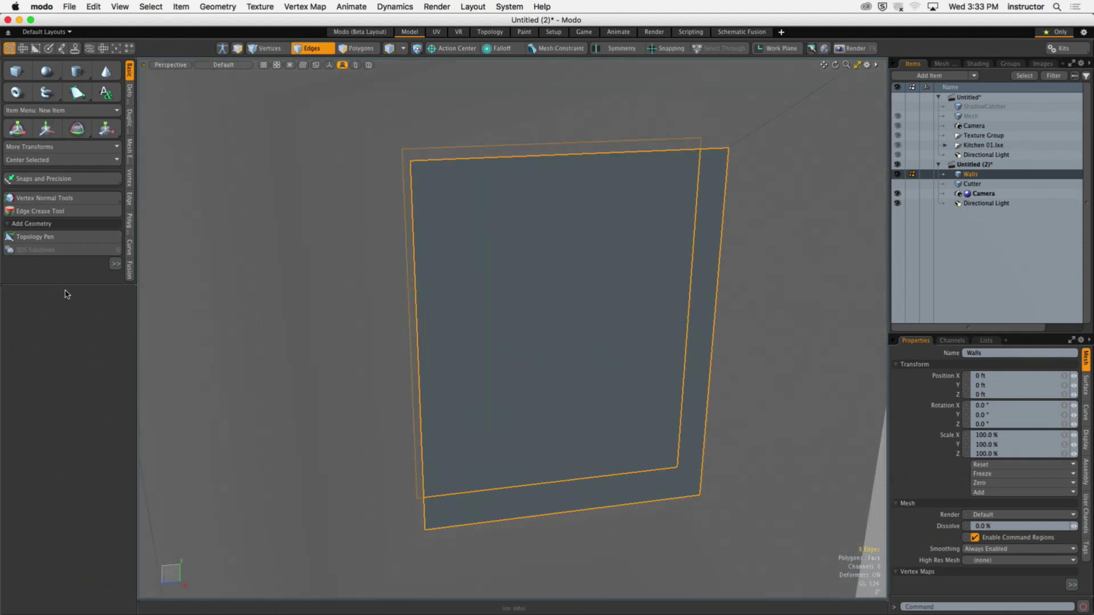
drag(62, 281, 63, 487)
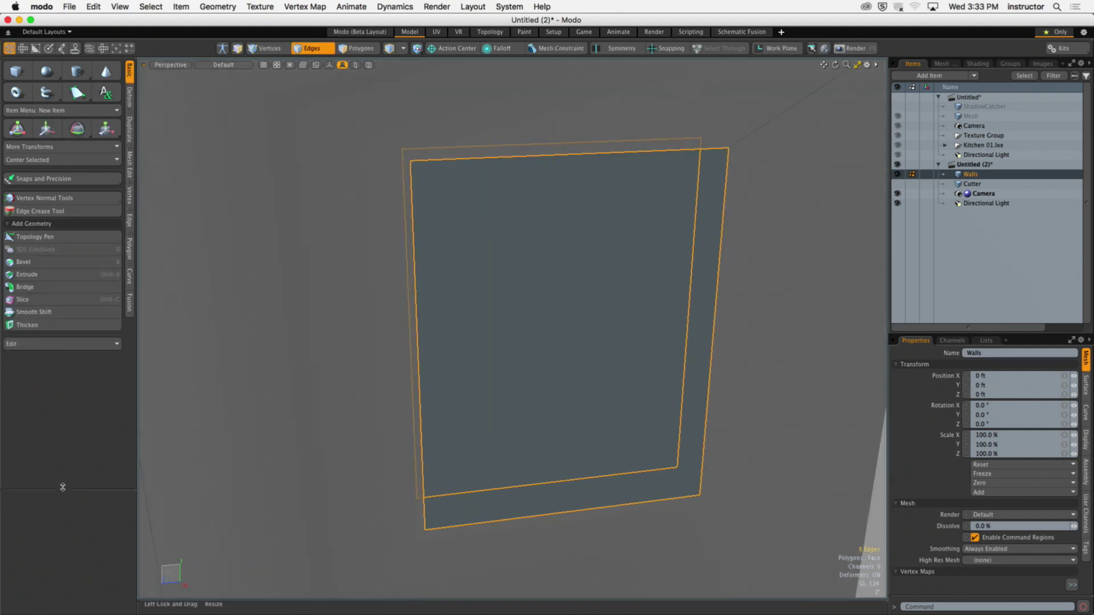
click(26, 286)
click(577, 320)
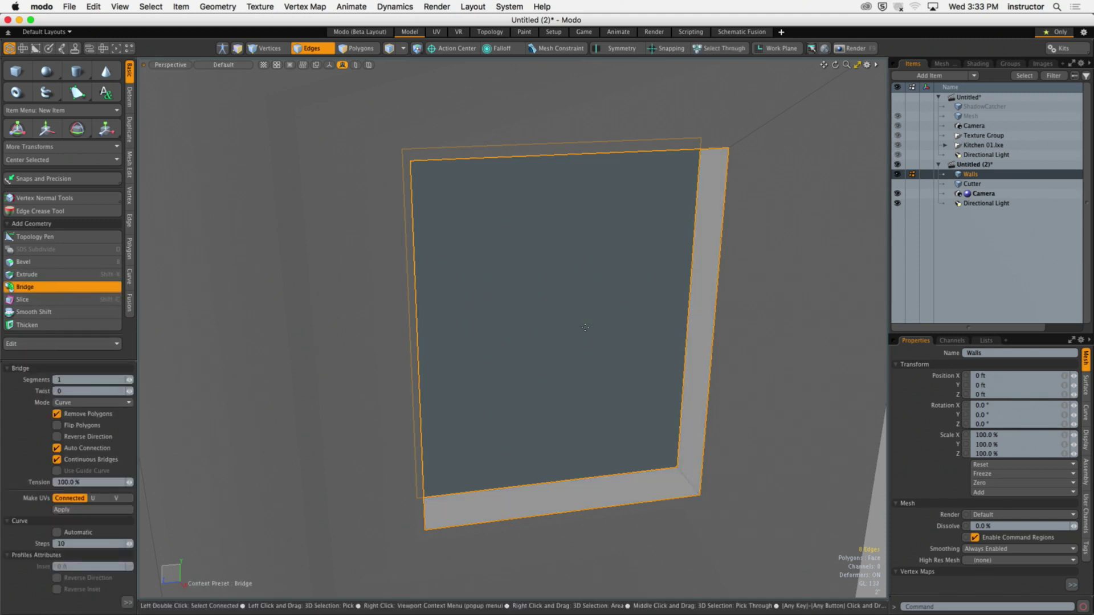
key(Escape)
Bridge the outer and inner polygons of the wide window on the adjoining long wall into an opening
ctrl+alt+drag(572, 332, 488, 369)
key(2)
key(3)
click(367, 365)
alt+drag(366, 365, 285, 403)
shift+click(449, 396)
alt+drag(542, 413, 416, 386)
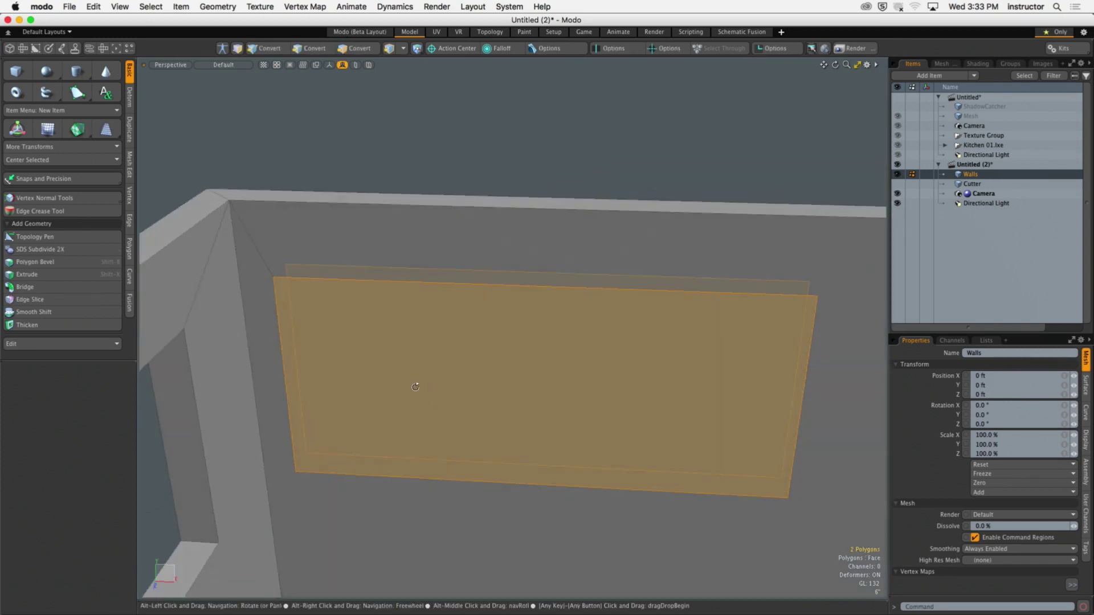
click(70, 287)
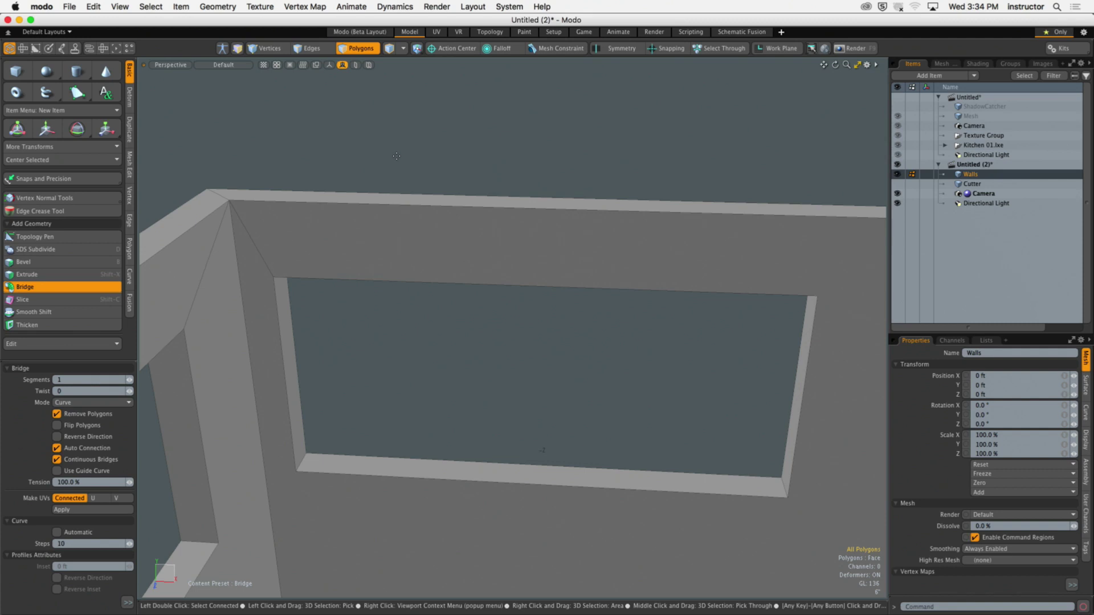
key(space)
Bridge the inner and outer polygons of the first window on the wall with two window outlines
alt+drag(425, 156, 476, 185)
click(559, 193)
alt+shift+drag(741, 419, 633, 309)
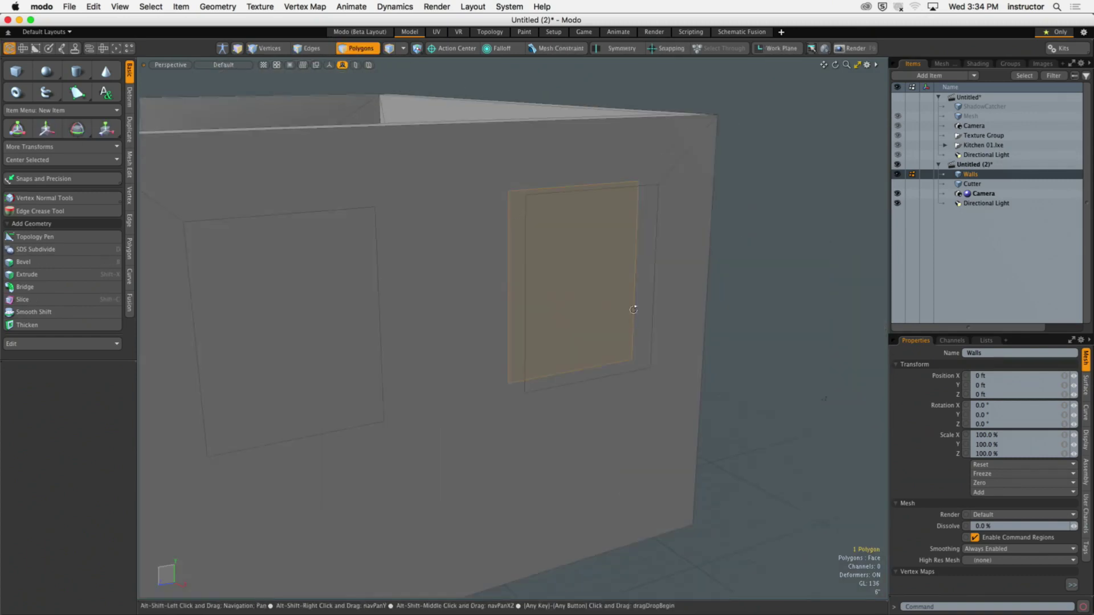
shift+click(587, 303)
click(24, 287)
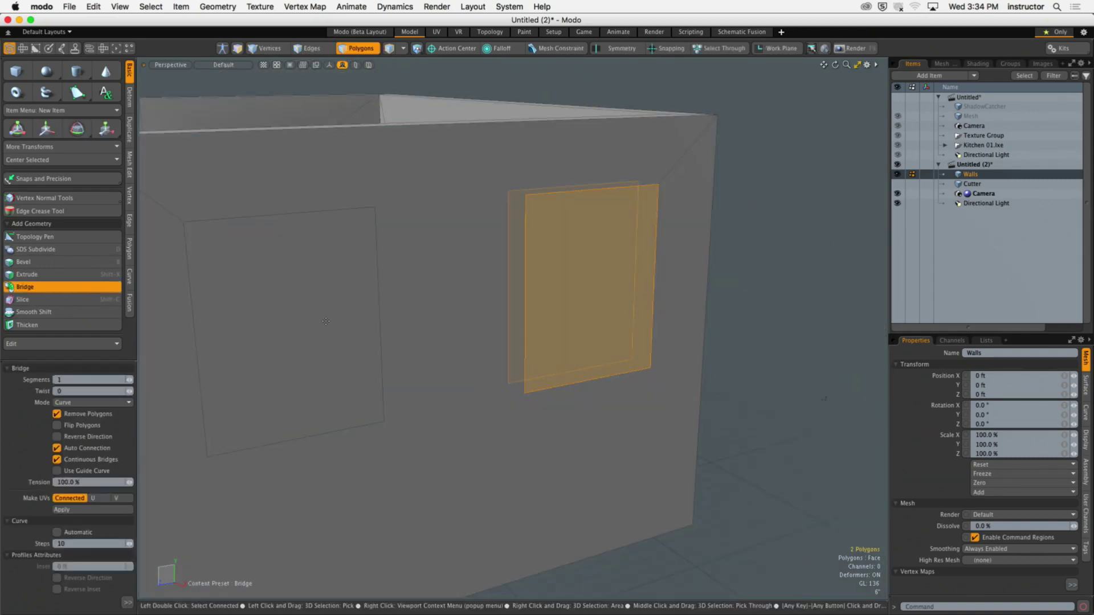
Bridge the outer and inner polygons of the remaining window on the two-window wall
click(292, 327)
alt+drag(292, 327, 405, 398)
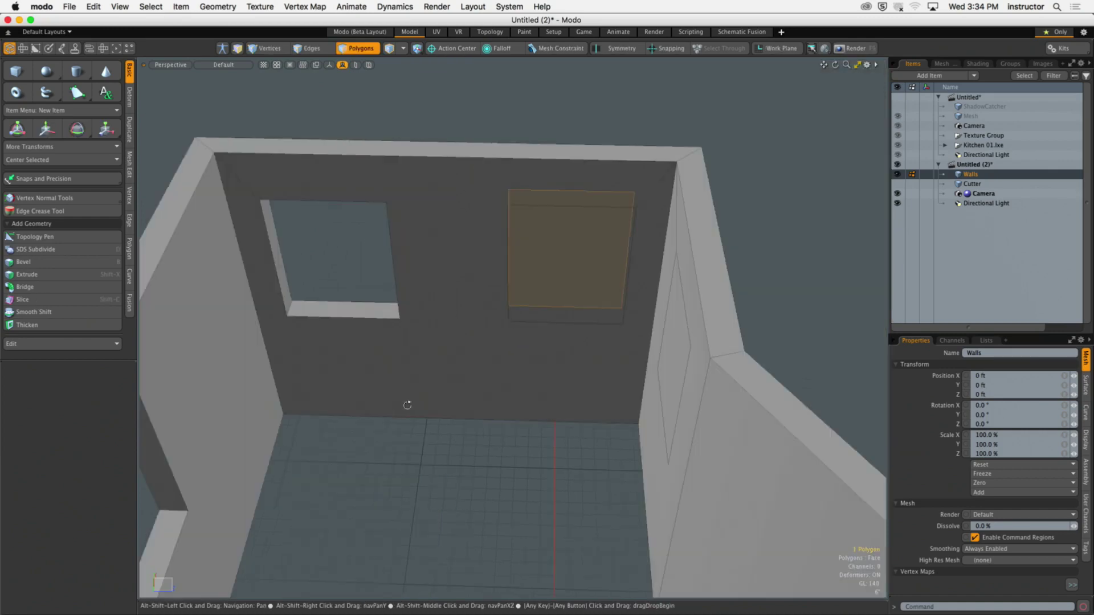
shift+click(532, 285)
click(26, 286)
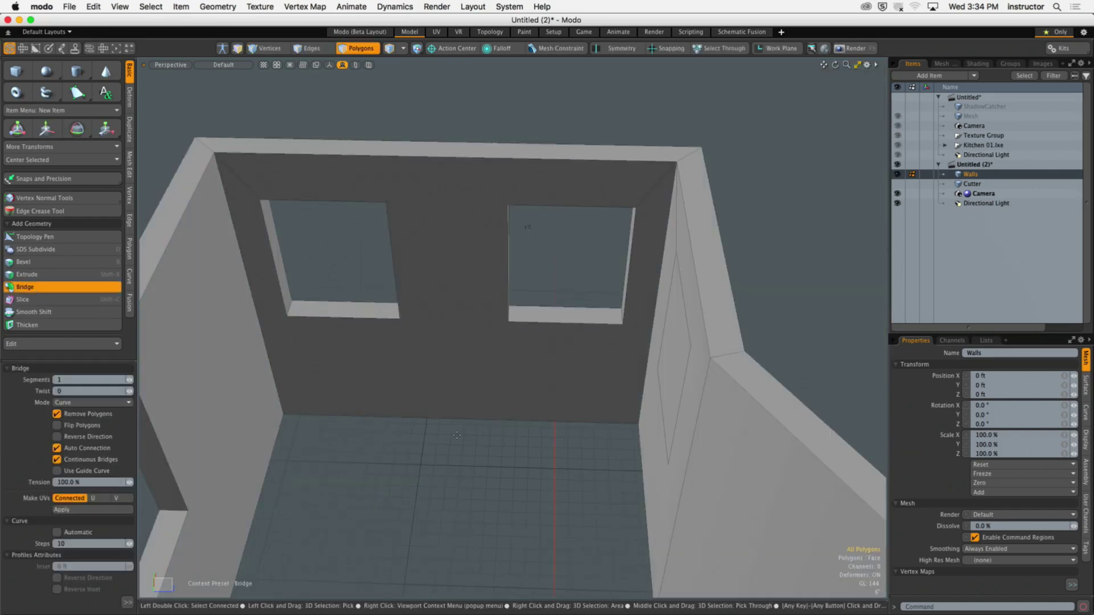
Bridge the inner and outer polygons of the window on the short wall beside the angled wall
alt+drag(532, 442, 515, 449)
click(587, 347)
alt+drag(587, 347, 481, 396)
shift+click(481, 396)
click(35, 286)
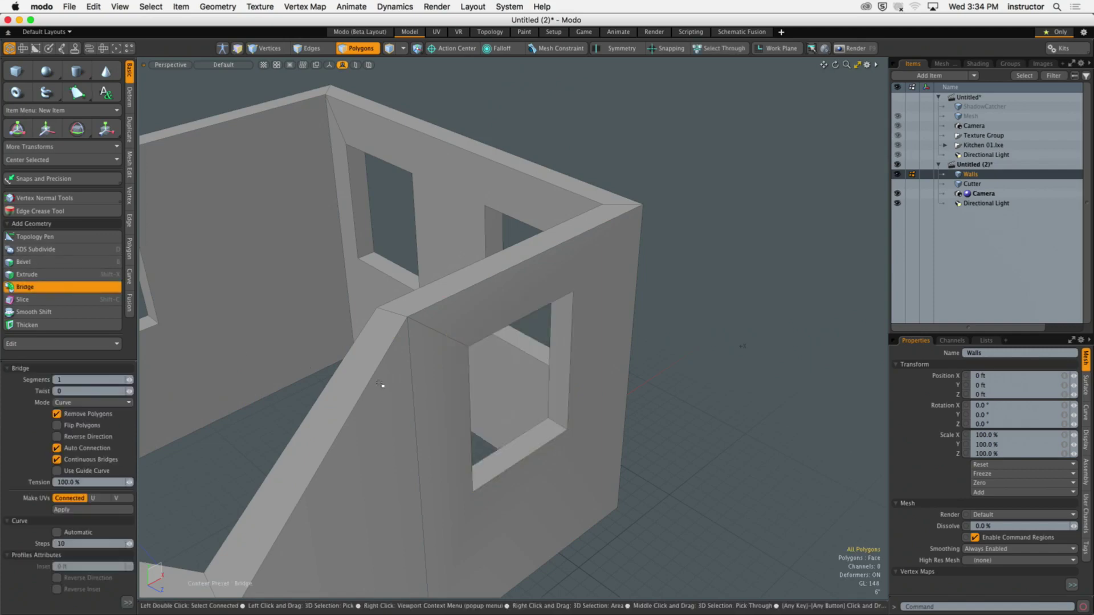
alt+drag(666, 398, 386, 365)
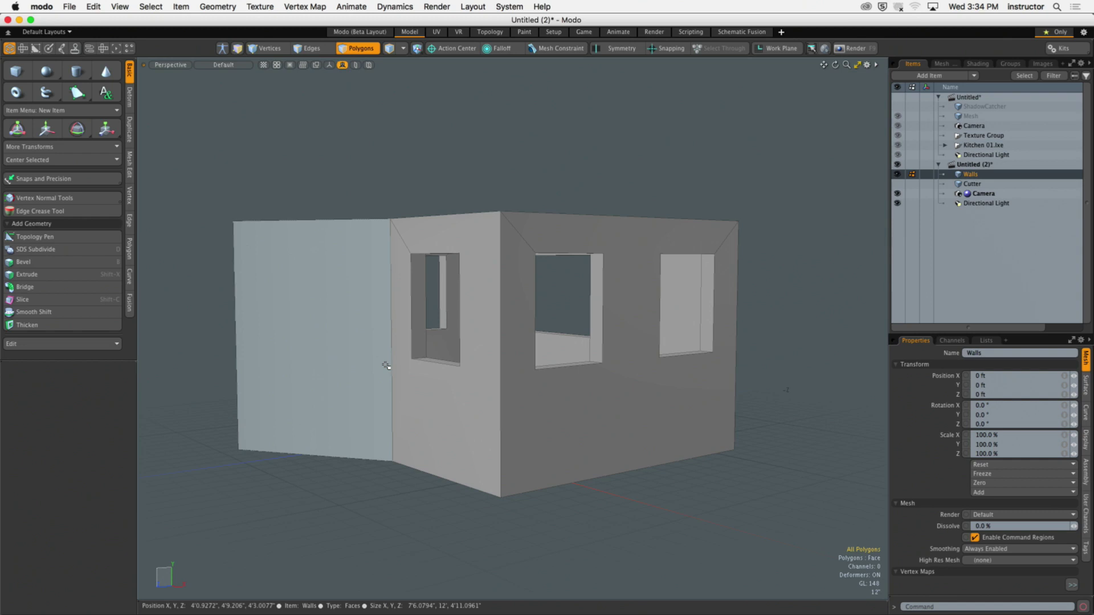
alt+drag(500, 318, 476, 246)
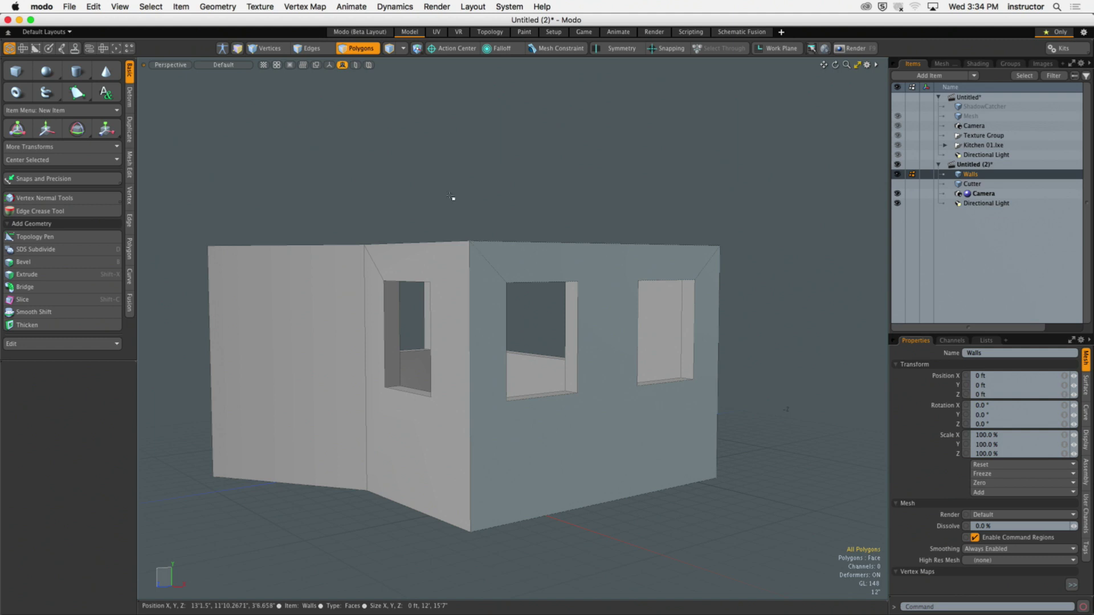
Add a unit Teapot primitive in a new mesh
click(217, 6)
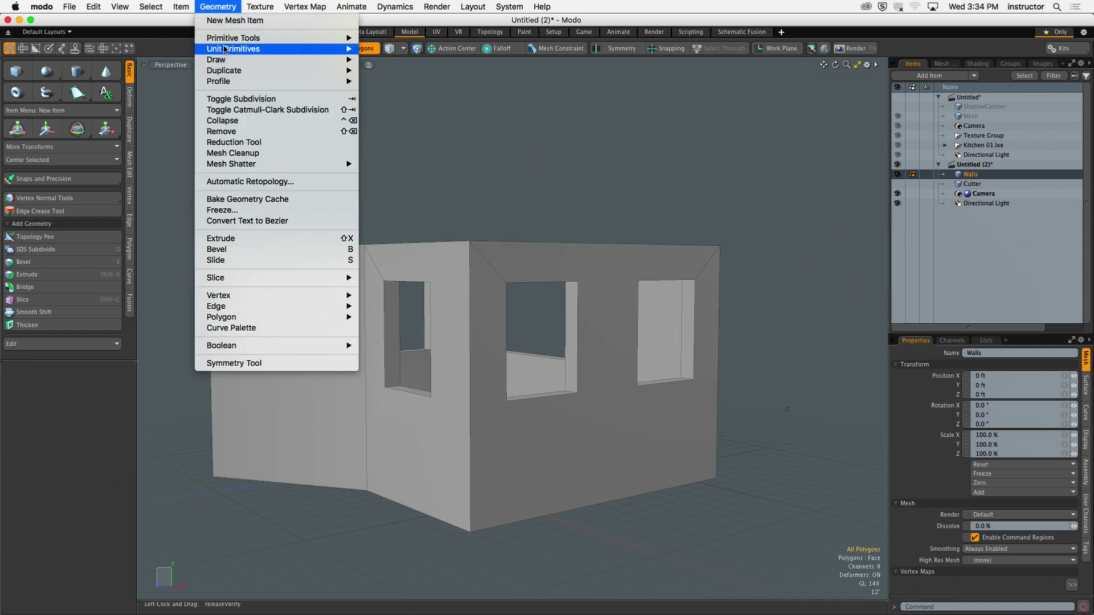
mouse_move(225, 49)
mouse_move(399, 59)
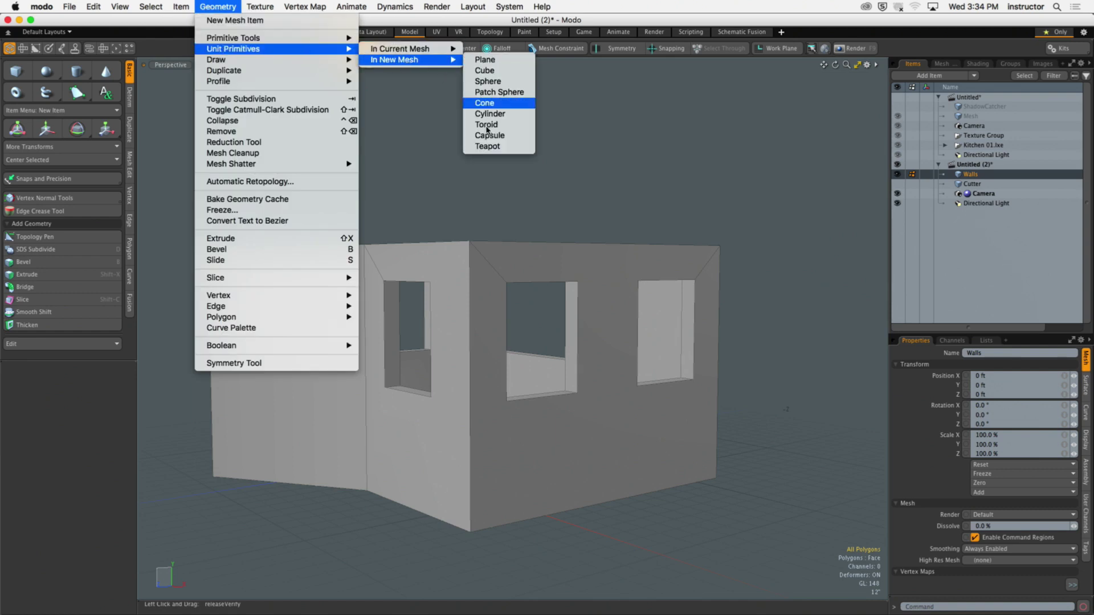
click(501, 150)
alt+drag(543, 324, 466, 367)
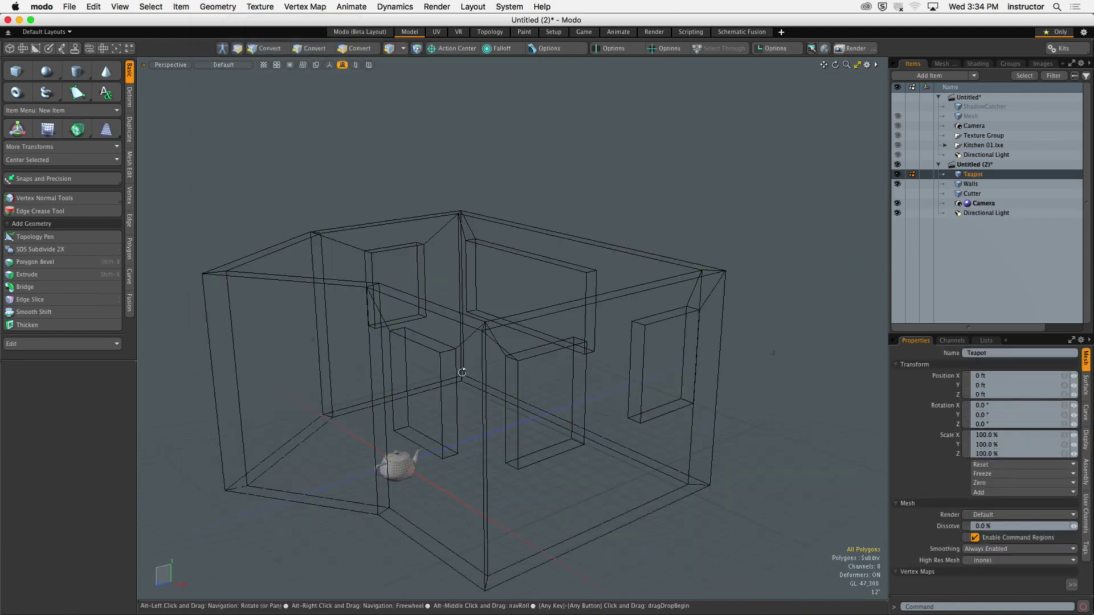
Scale the Teapot up to roughly room size and rotate it parallel to the angled wall
key(r)
drag(402, 474, 494, 423)
key(w)
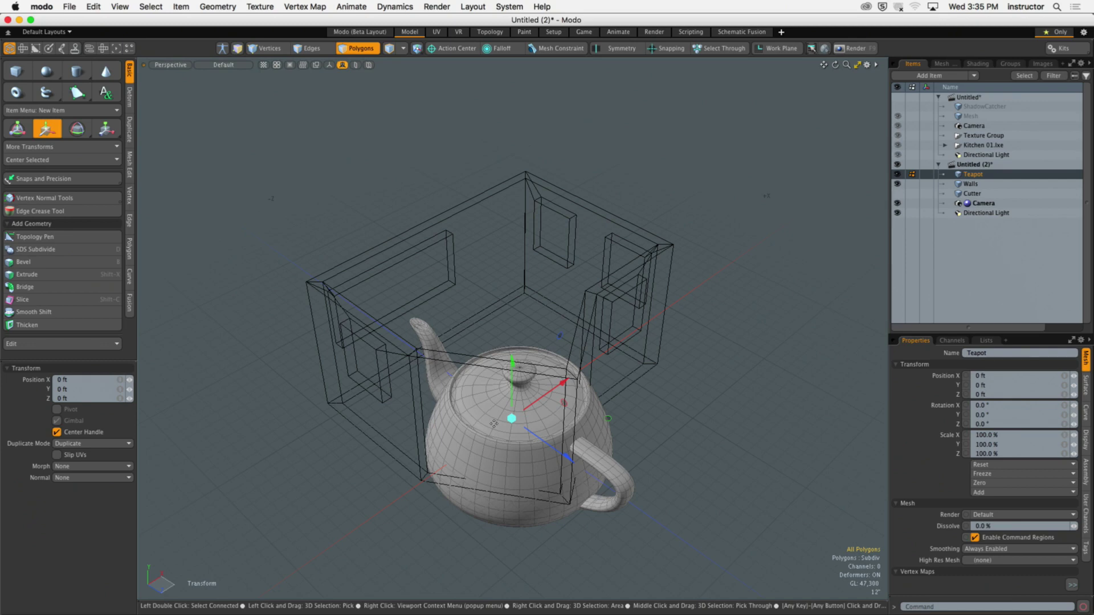
alt+drag(463, 380, 513, 365)
key(1)
key(e)
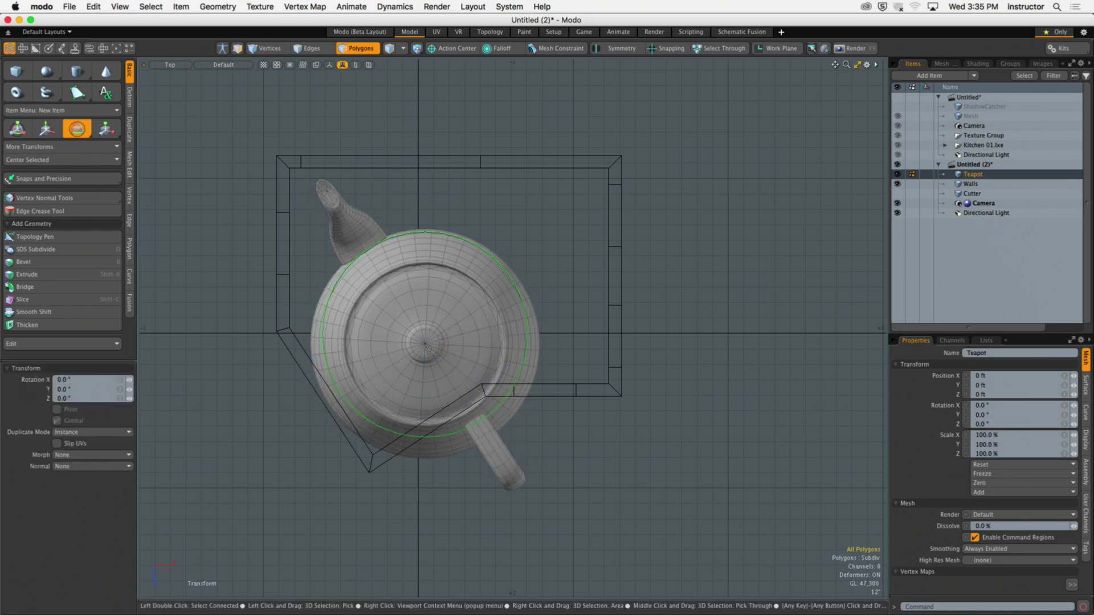
Scale the Teapot down and move it over the long angled wall in the top view
key(r)
drag(427, 343, 408, 350)
key(w)
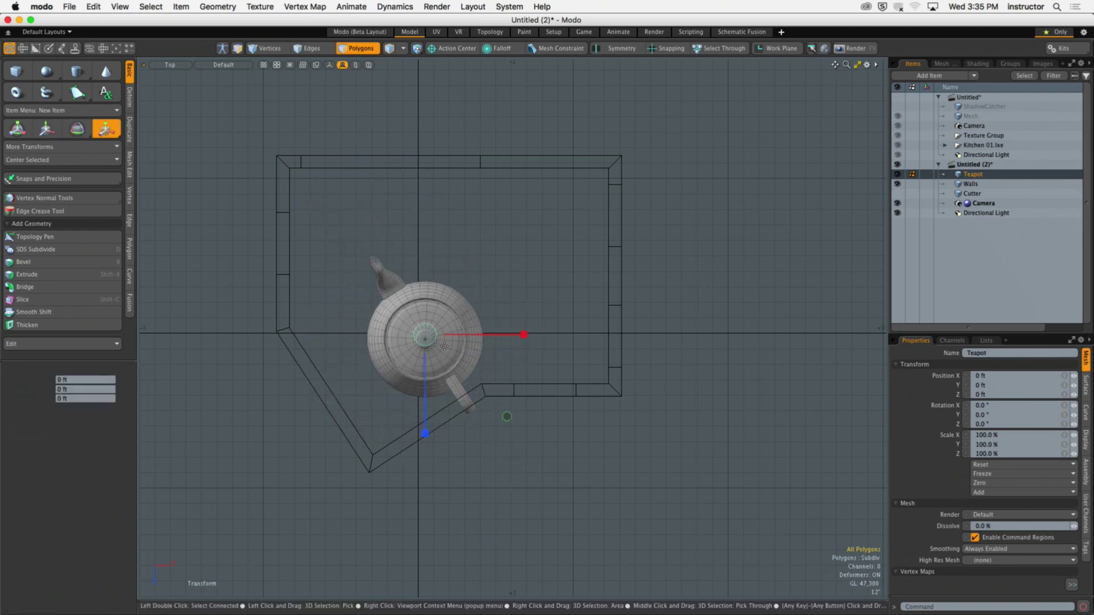
drag(513, 422, 416, 484)
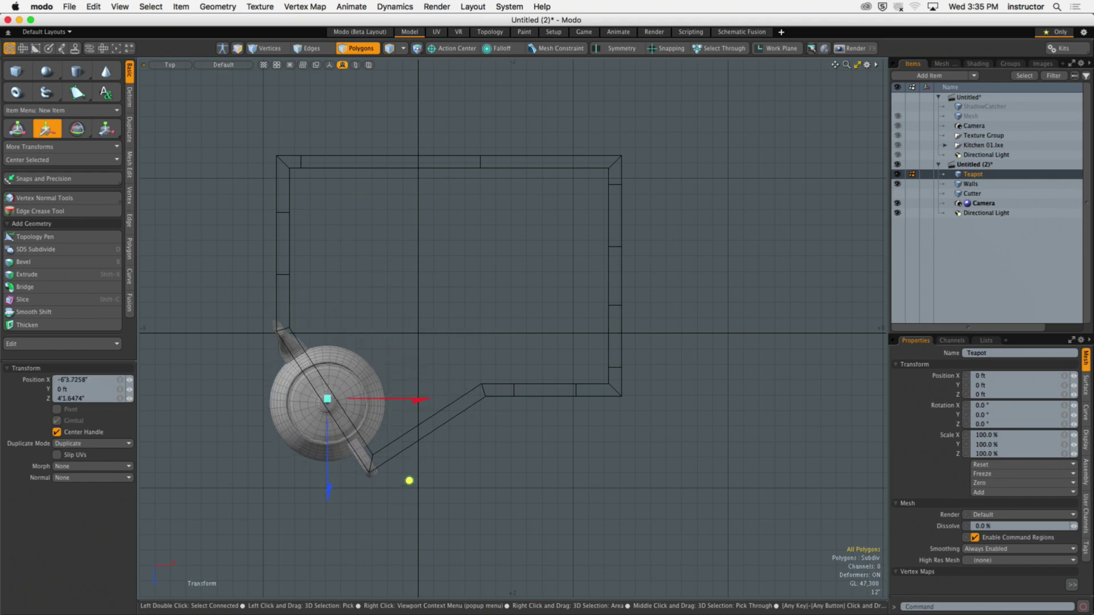
Scale the Teapot to 76% and nudge it to centre it along the angled wall
key(r)
drag(328, 406, 312, 408)
scroll(368, 409, up, 4)
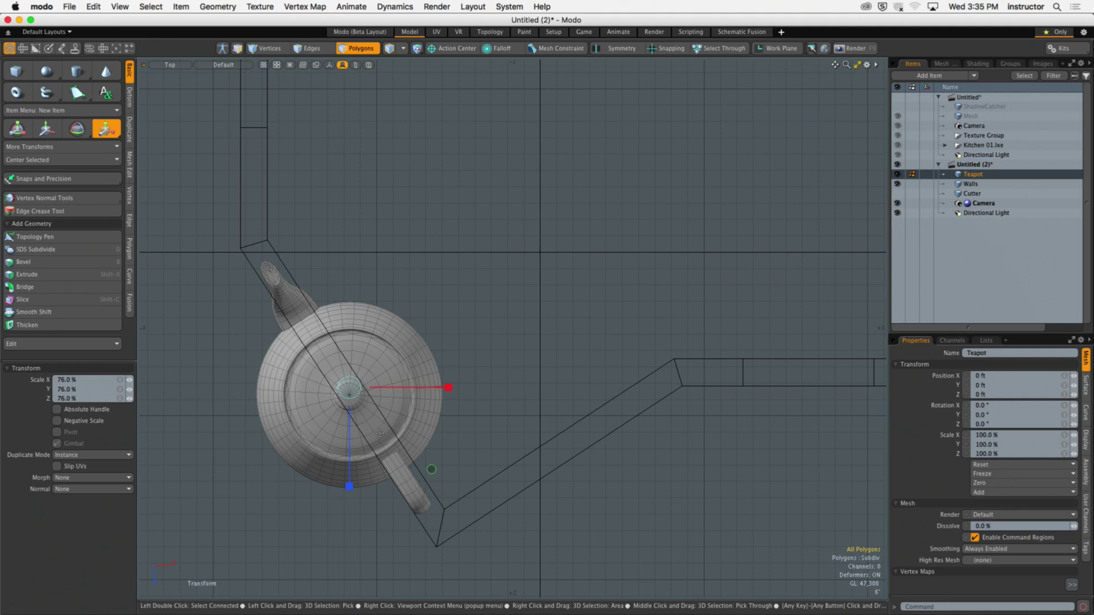
key(w)
drag(432, 469, 437, 471)
Stretch the Teapot perpendicular to the angled wall using the Selection action center so it passes through the wall
key(r)
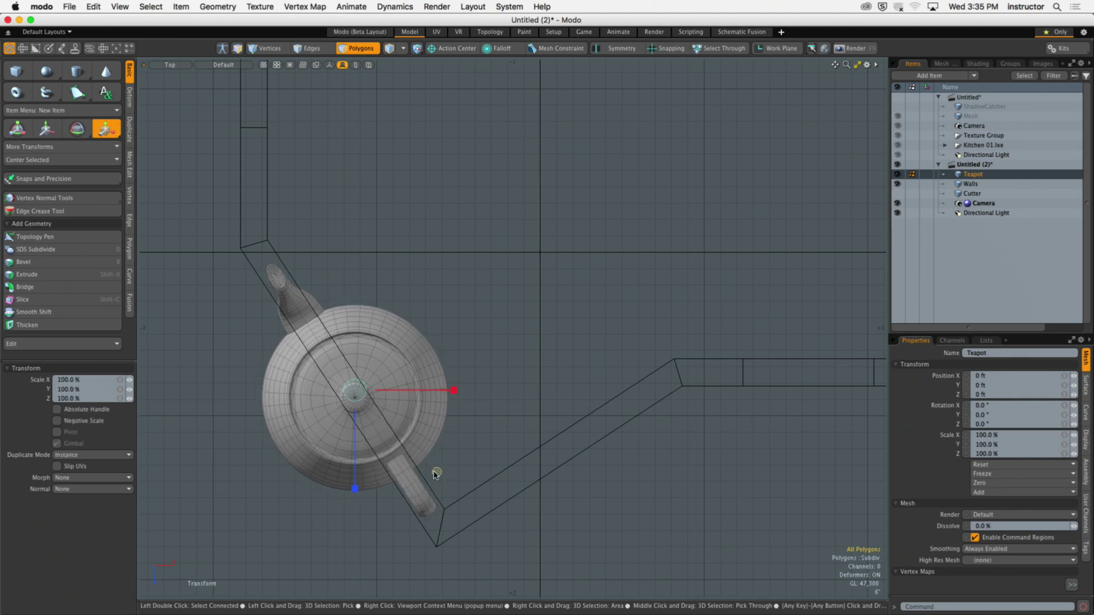
drag(437, 337, 508, 291)
key(ctrl+z)
key(w)
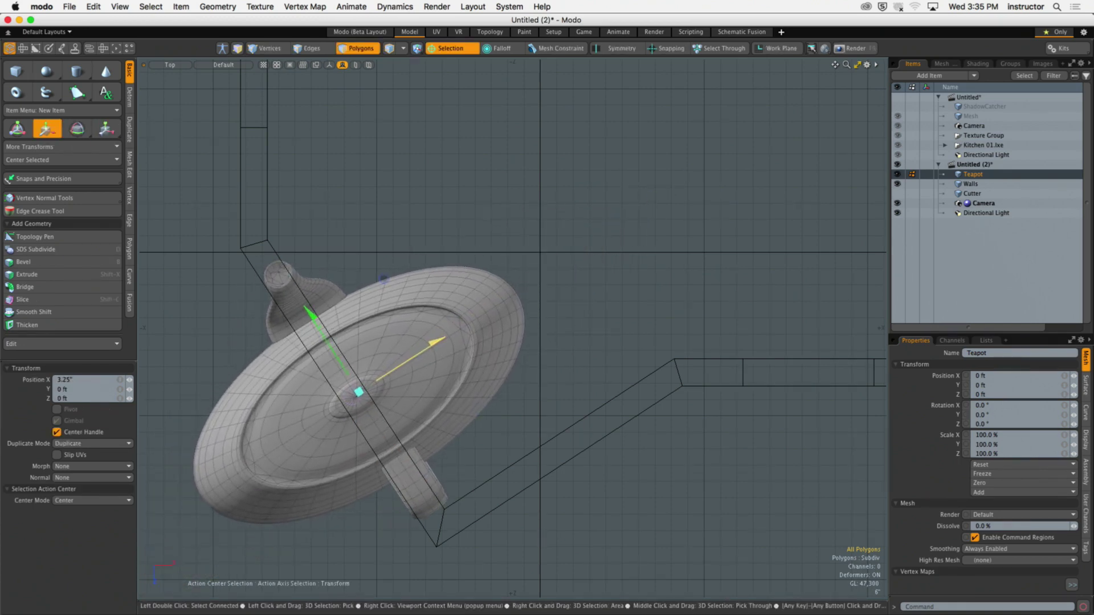
Raise the Teapot about 6'1" to mid-height of the angled wall
key(q)
key(0)
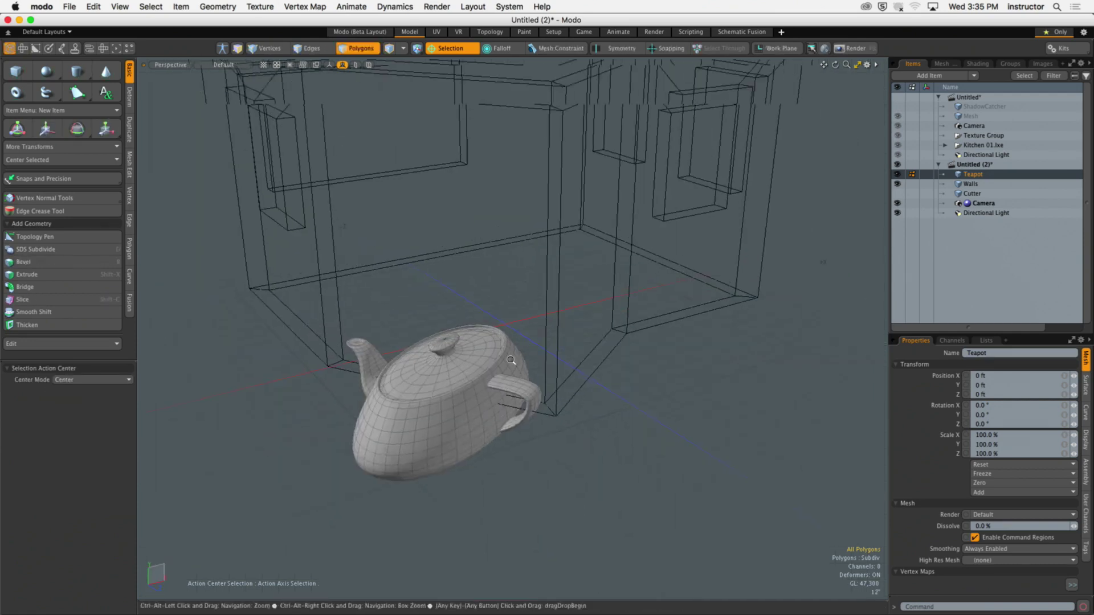
key(w)
drag(477, 285, 467, 495)
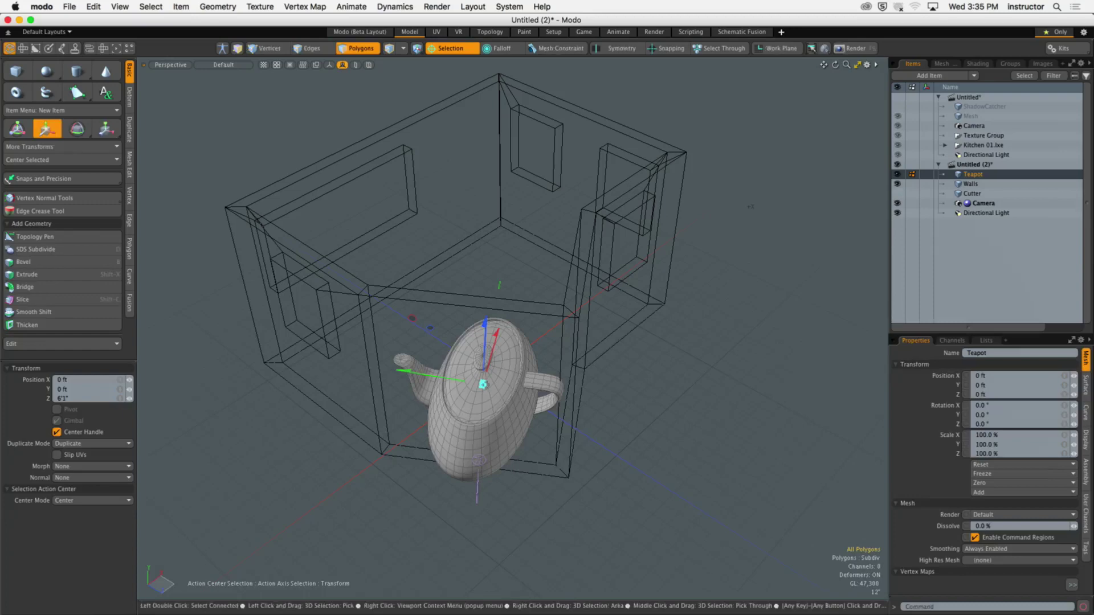
Slice the Walls mesh with the background Teapot using Solid Drill with the Slice operation
key(space)
click(970, 183)
alt+drag(781, 294, 391, 68)
click(218, 6)
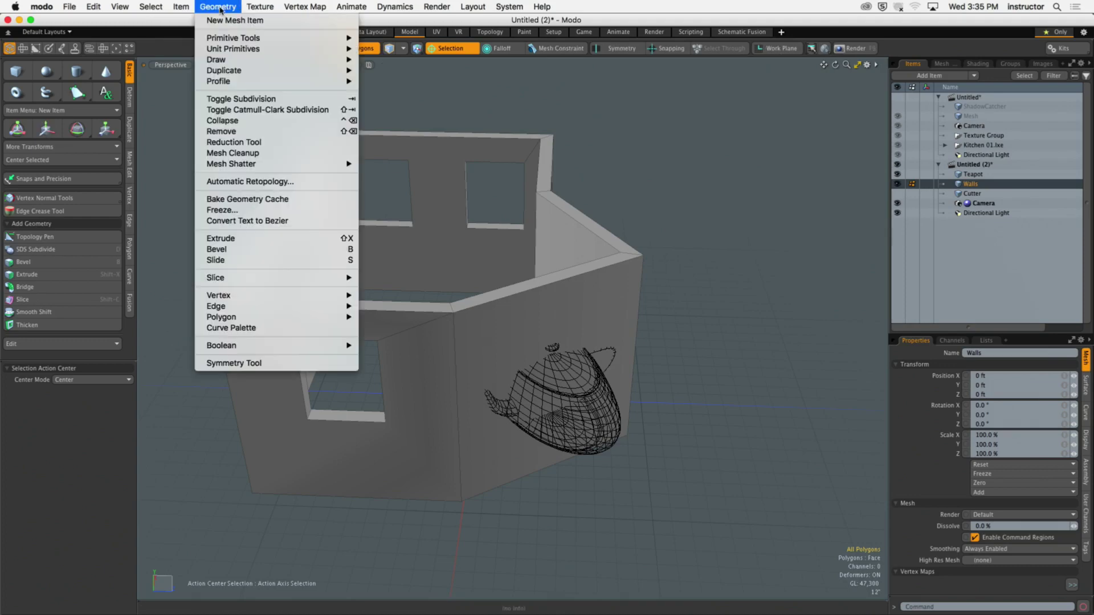
mouse_move(248, 345)
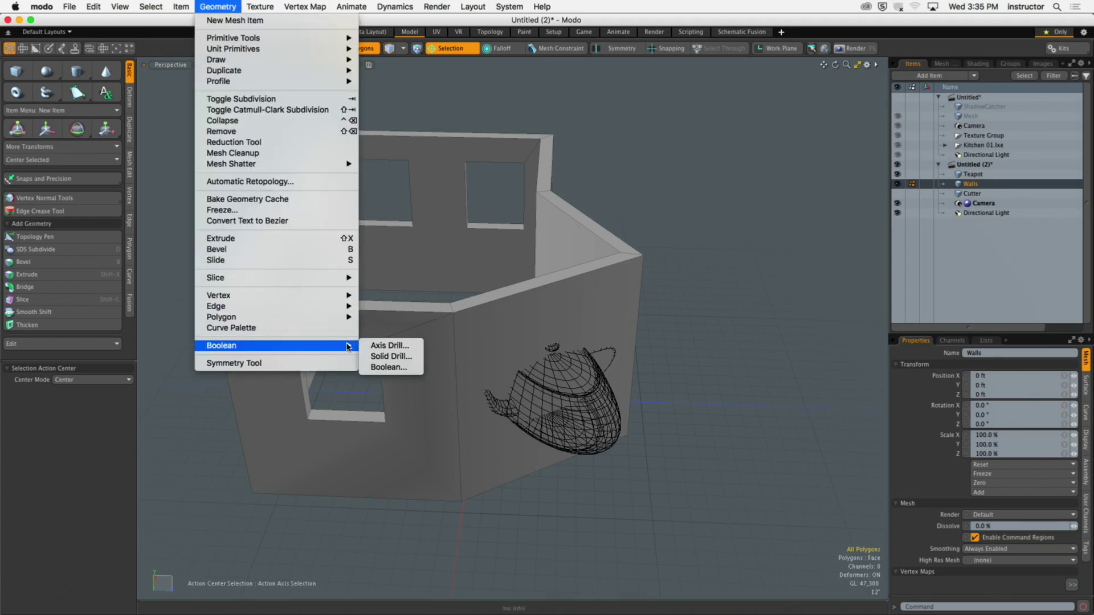
click(389, 354)
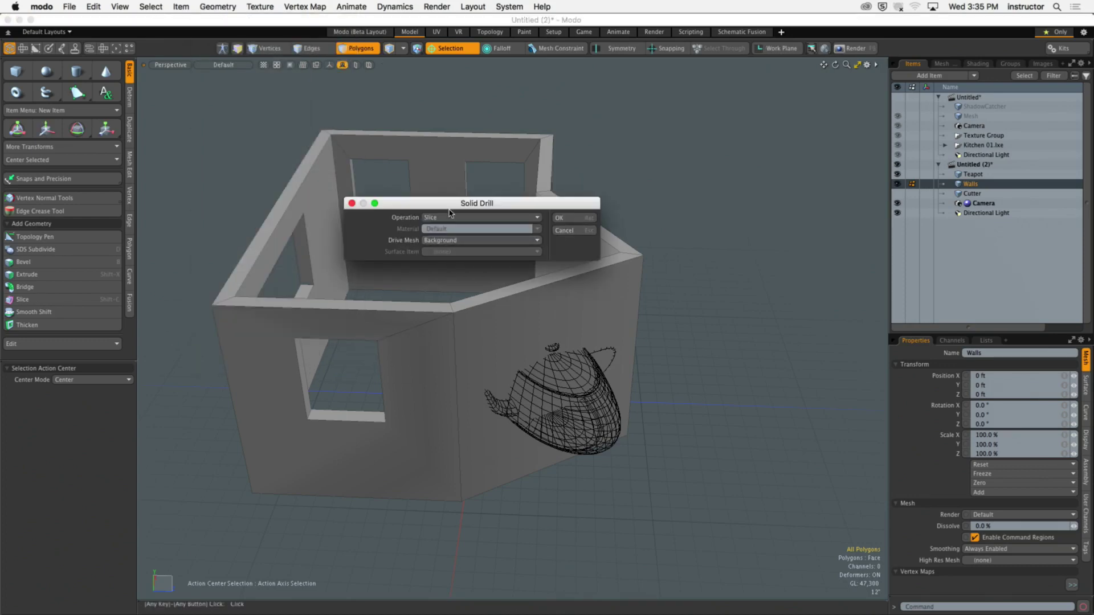
click(573, 221)
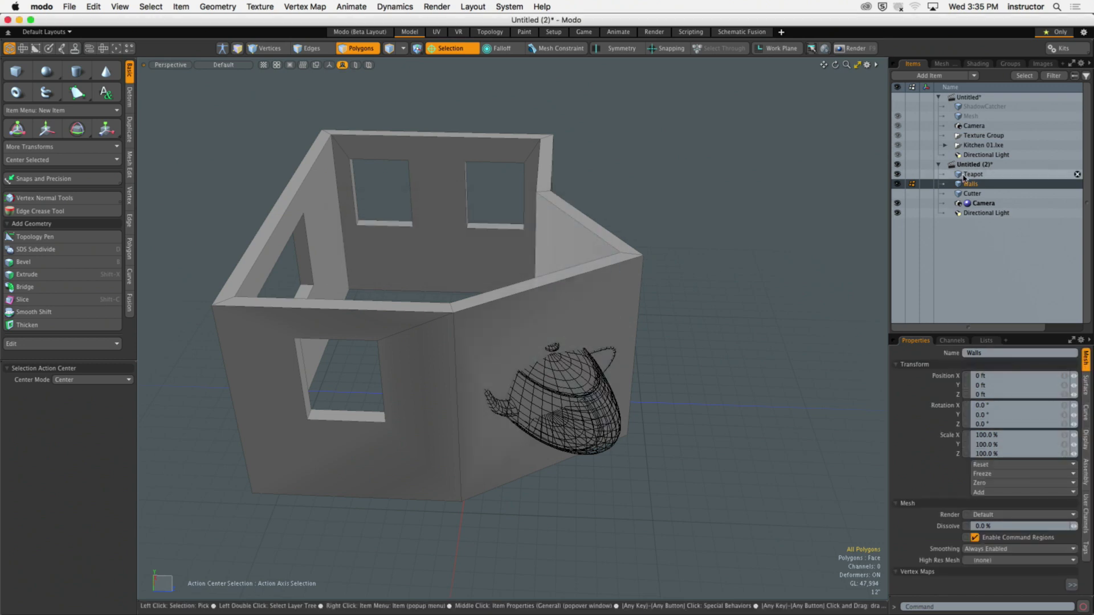
Hide the Teapot to expose the sliced teapot outline on the angled wall
click(897, 174)
alt+drag(712, 268, 627, 234)
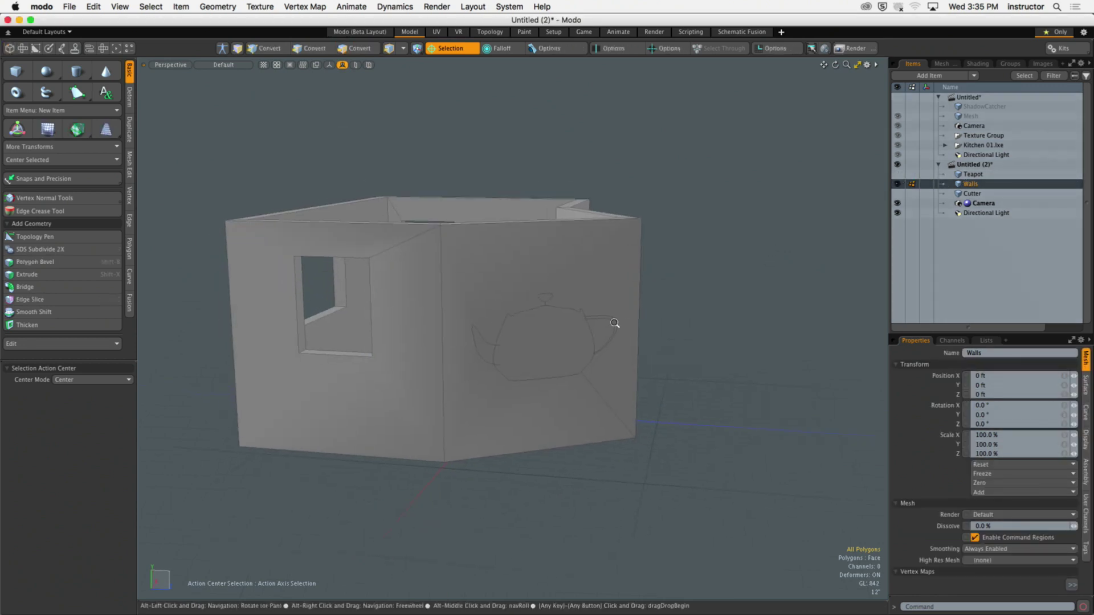
scroll(712, 339, up, 8)
alt+shift+drag(712, 340, 657, 340)
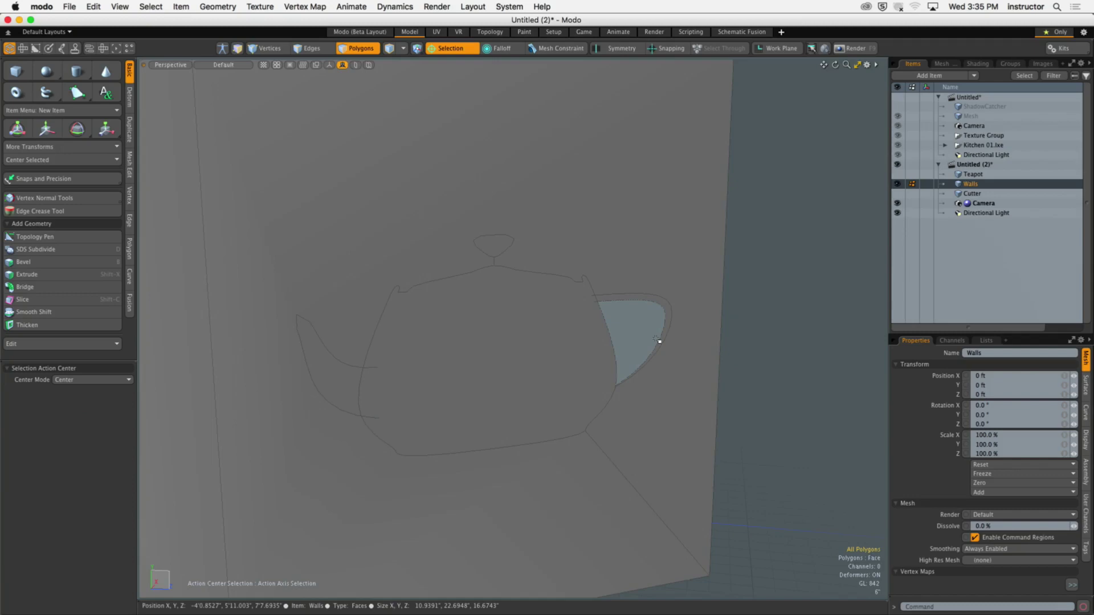
Try to bridge the outer and inner teapot body polygons through the angled wall
click(349, 385)
shift+click(375, 393)
shift+click(501, 242)
scroll(503, 296, up, 5)
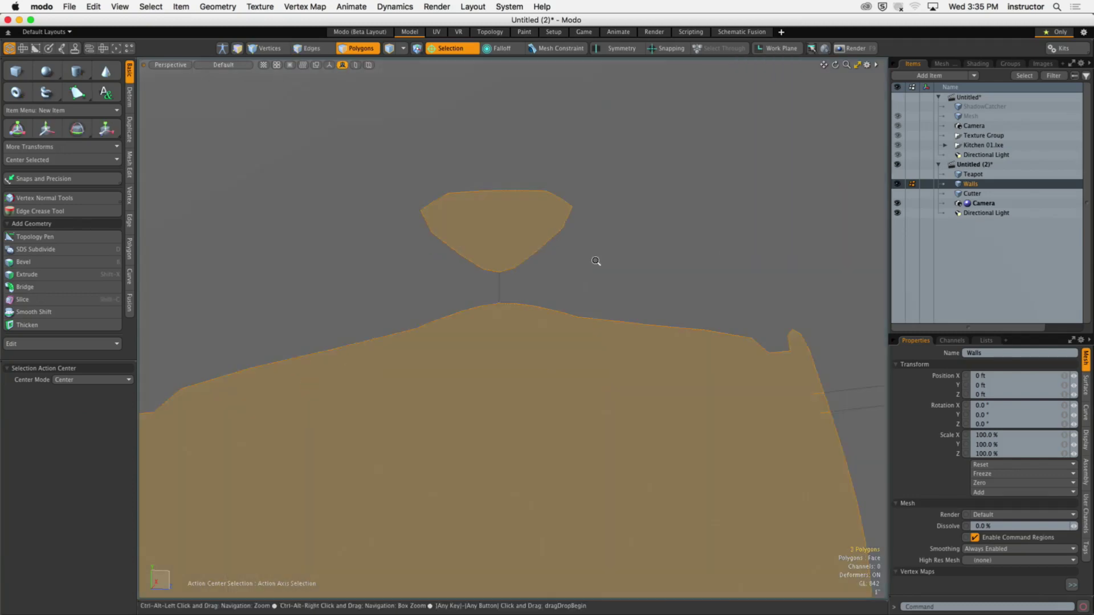
scroll(535, 338, down, 3)
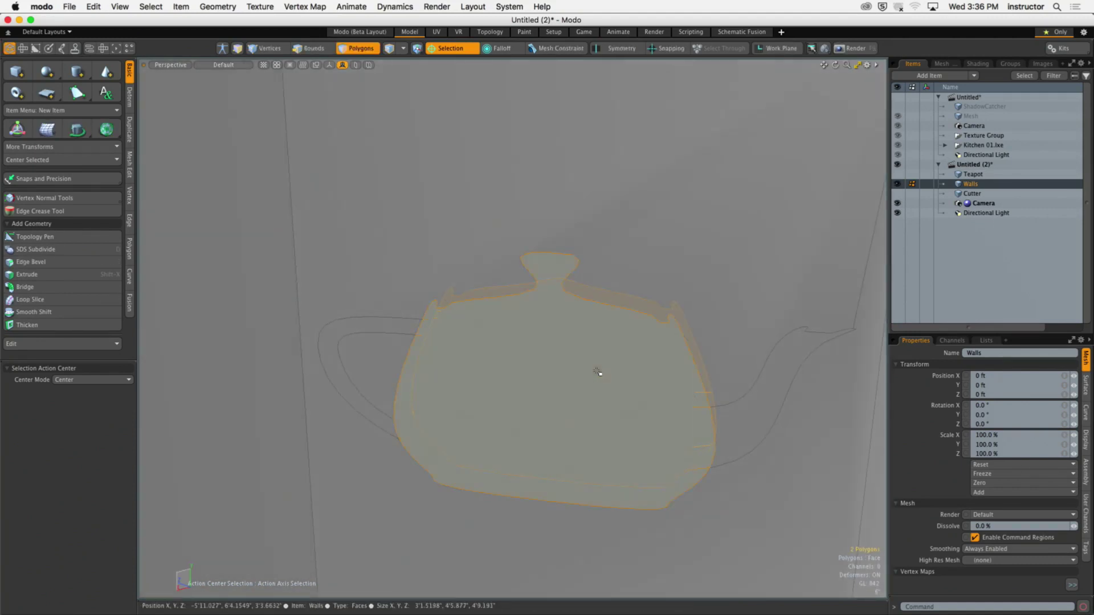
click(25, 286)
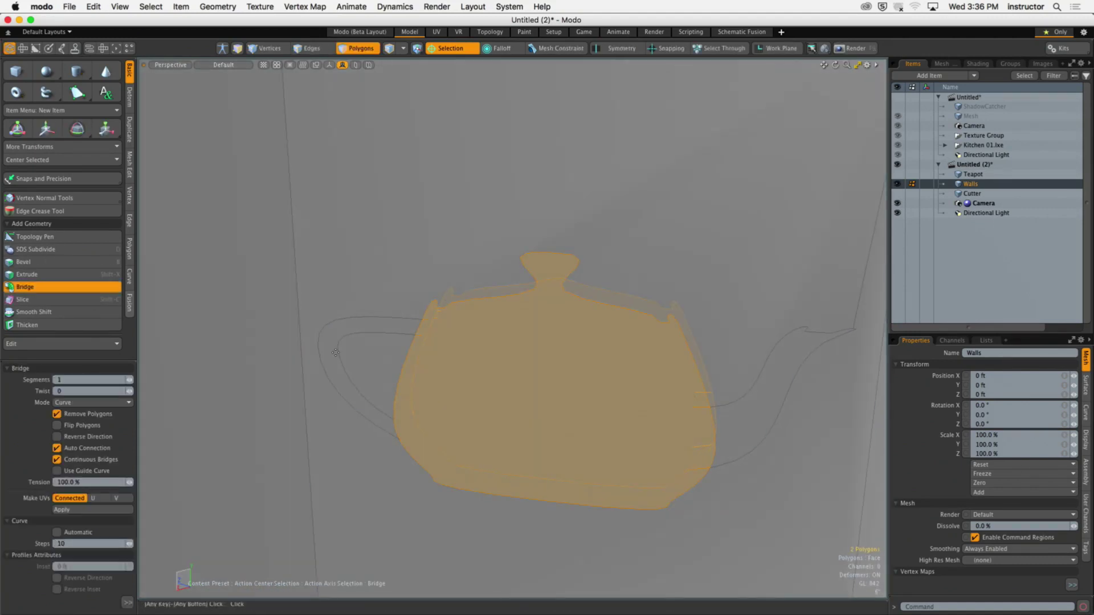
alt+drag(576, 376, 515, 406)
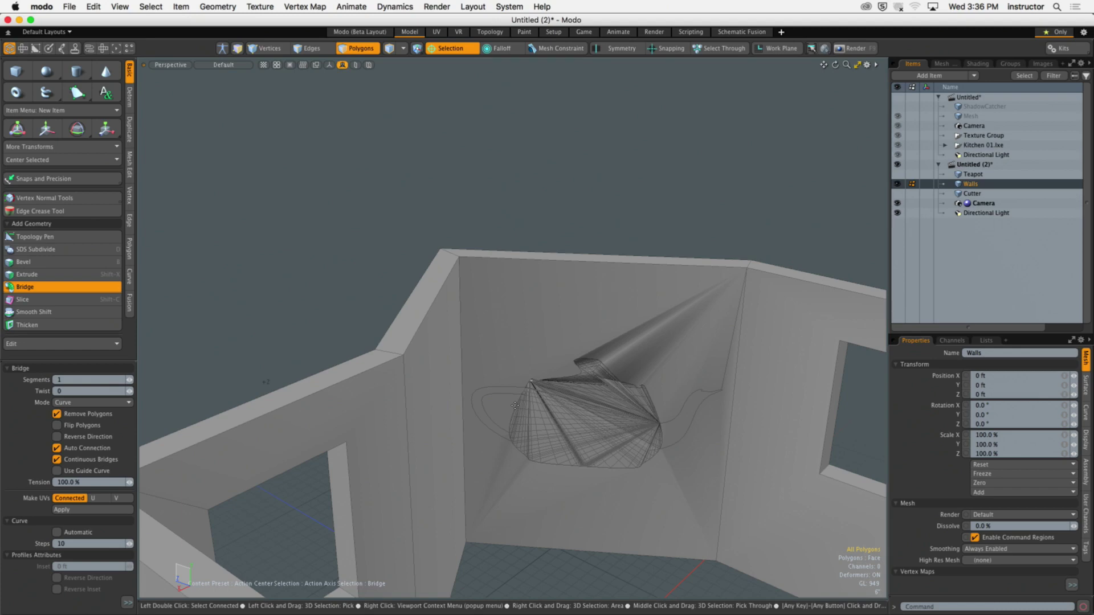
Inspect the bridged teapot opening and undo the bridge, the polygon selection, the Teapot hiding and the Solid Drill slice
ctrl+alt+drag(573, 427, 623, 410)
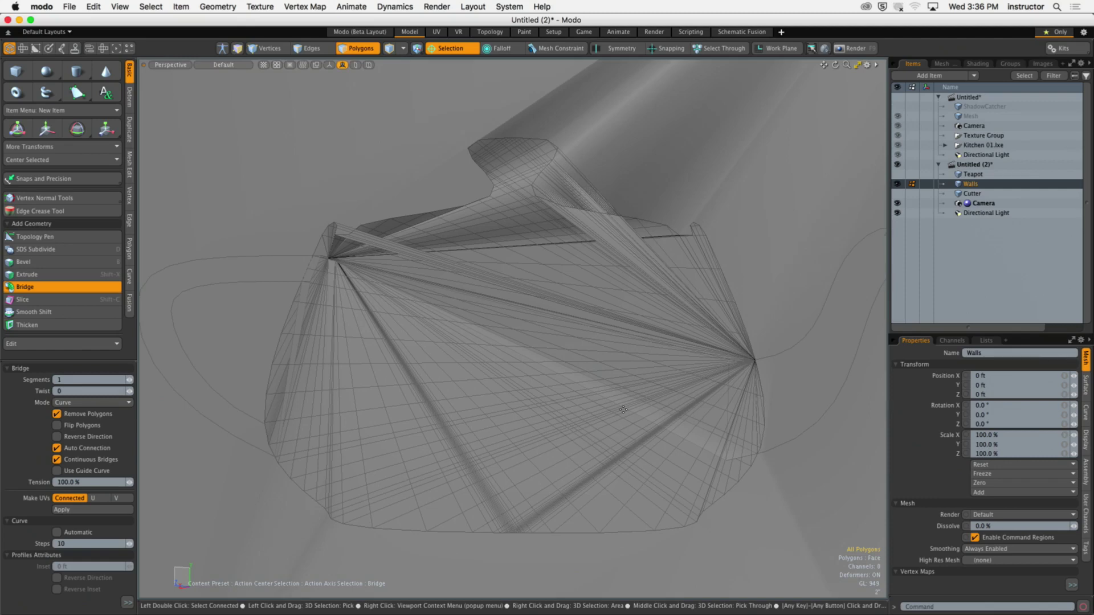
alt+drag(736, 367, 602, 401)
key(super+z)
key(super+z)
key(super+z)
key(super+z)
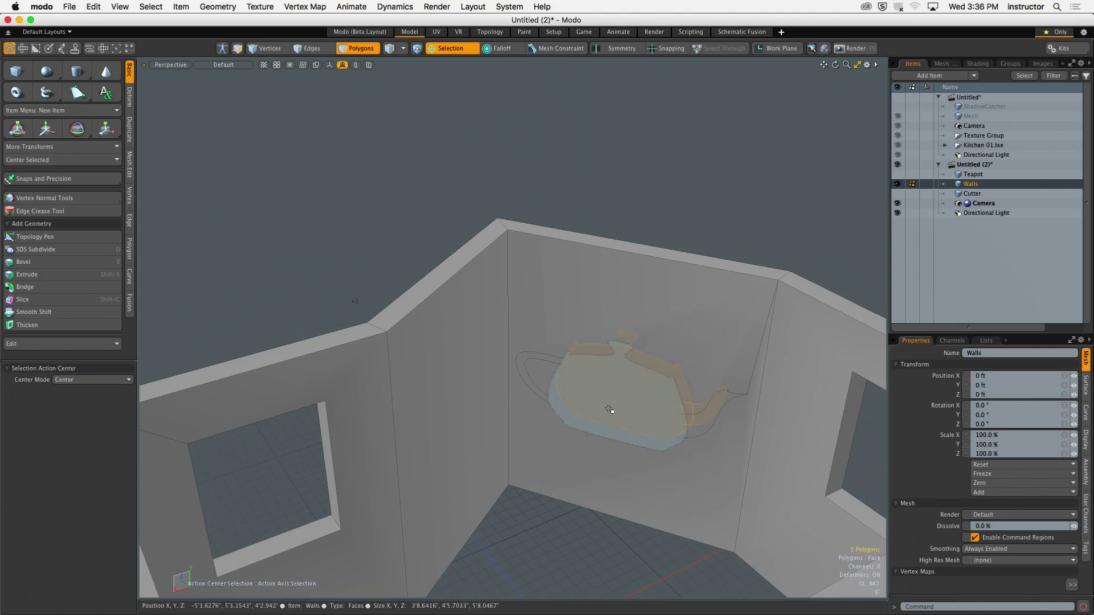
key(super+z)
key(super+z)
key(super+z)
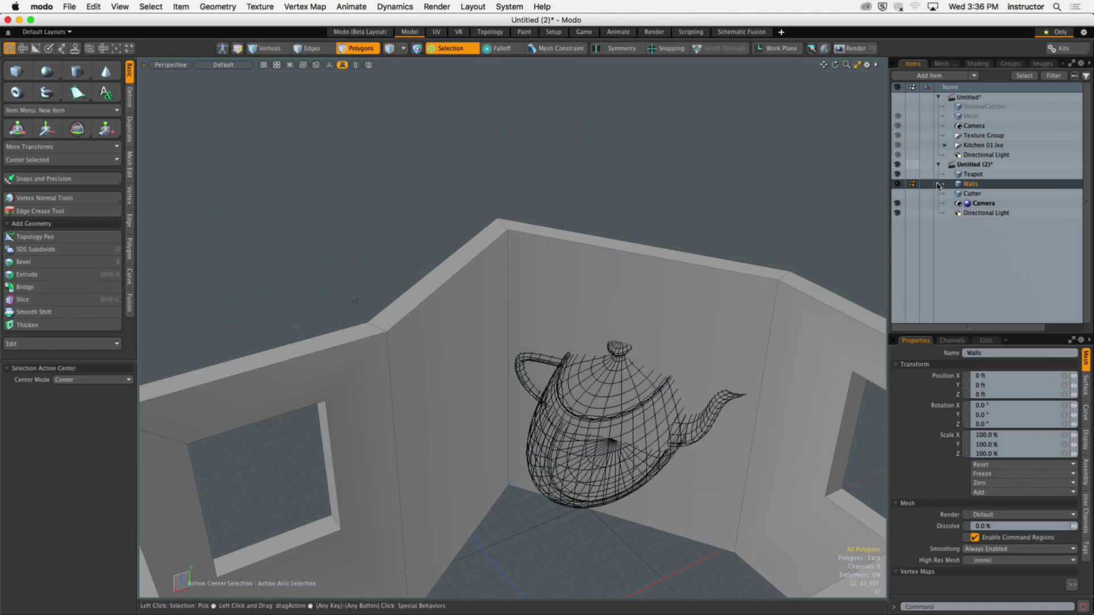
Set the viewport to a straight-on Front view of the walls
ctrl+alt+drag(819, 210, 621, 336)
alt+drag(597, 337, 660, 313)
key(ctrl+space)
click(706, 366)
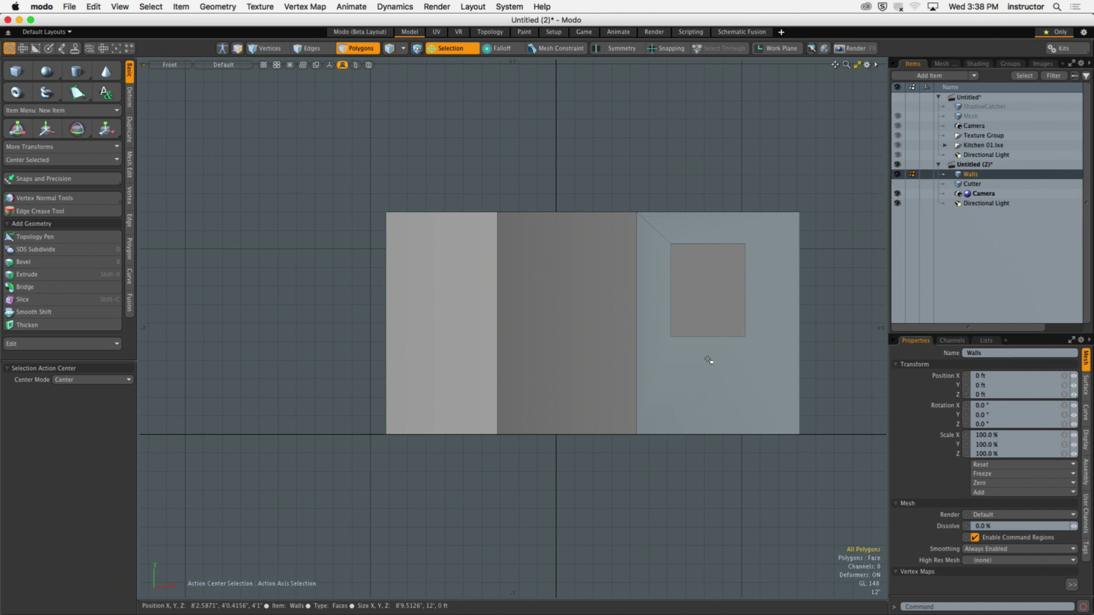
Select all connected polygons of the walls and center them on the X axis
alt+shift+drag(467, 225, 431, 241)
double_click(495, 285)
key(ctrl+space)
click(496, 283)
alt+drag(545, 261, 550, 217)
key(ctrl+space)
click(552, 263)
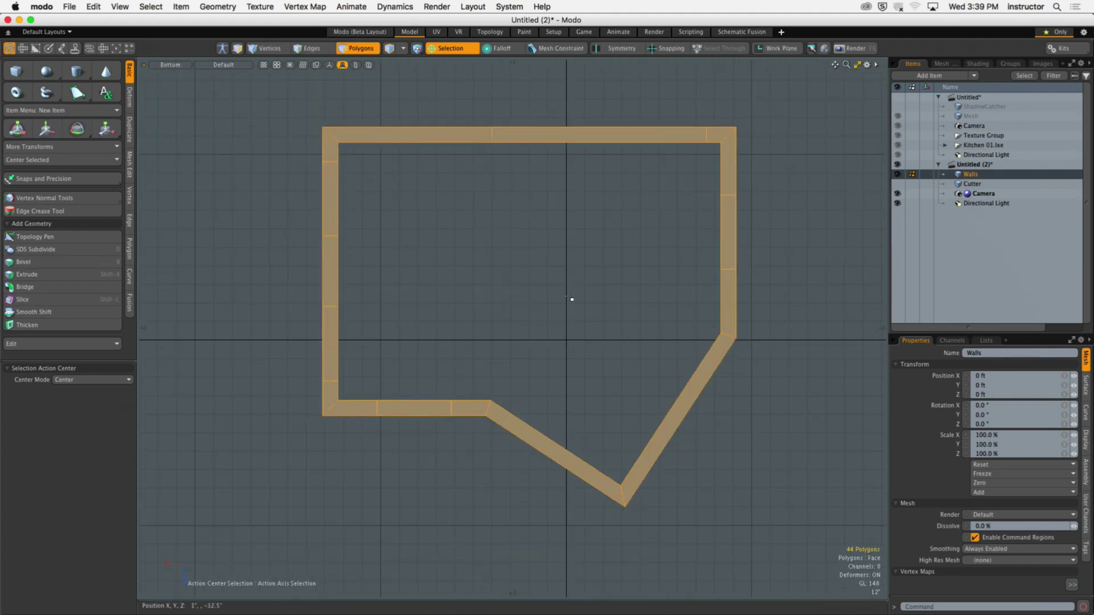
scroll(556, 303, down, 2)
click(68, 159)
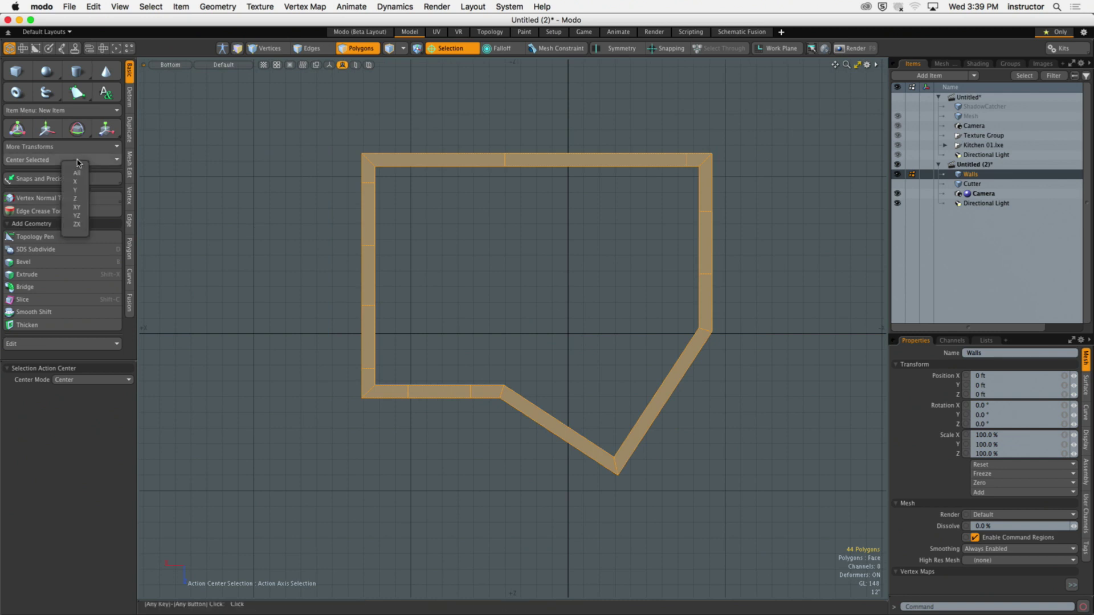
click(79, 187)
alt+shift+drag(526, 389, 506, 401)
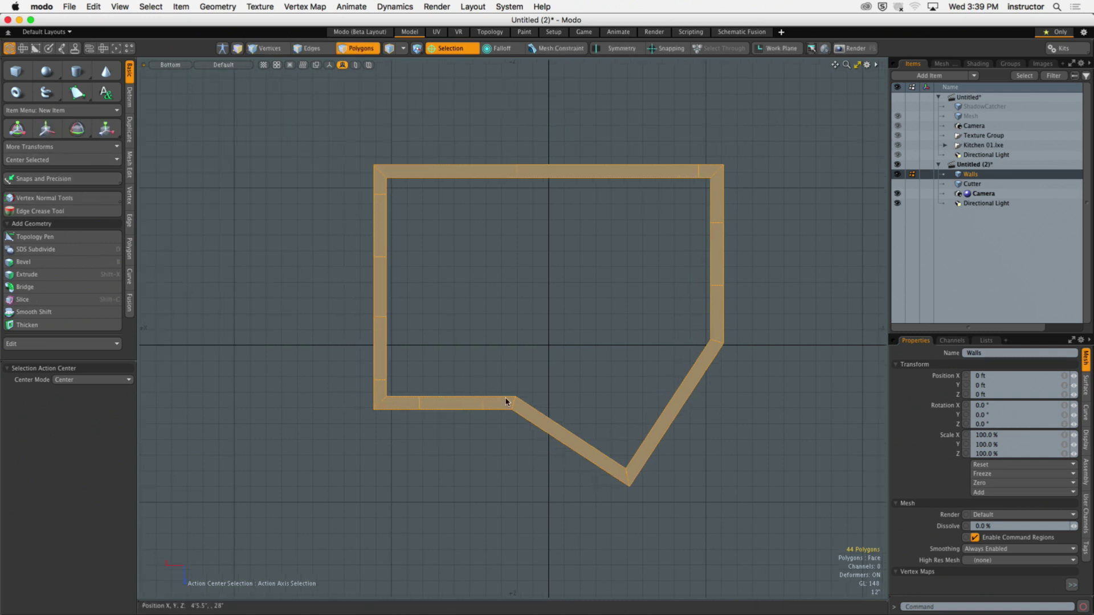
Draw a flat cube above the walls in the Front view, about 33'7.5" wide and 11" high, overhanging both sides
key(ctrl+space)
click(485, 370)
alt+shift+drag(471, 237, 495, 251)
click(471, 231)
scroll(471, 249, up, 1)
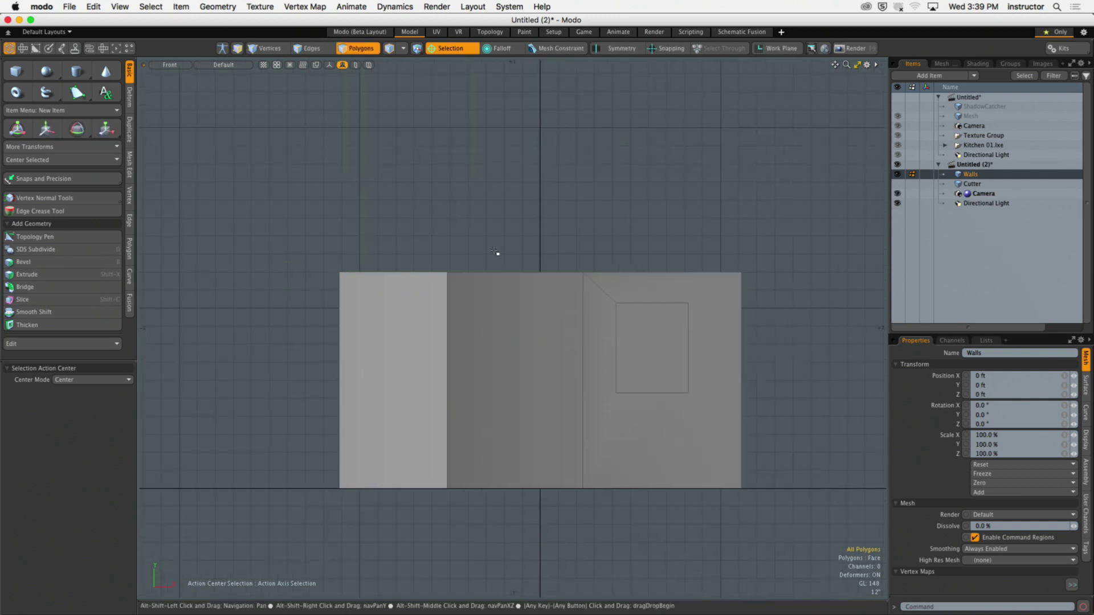
click(16, 70)
drag(200, 85, 808, 101)
alt+shift+drag(507, 64, 504, 259)
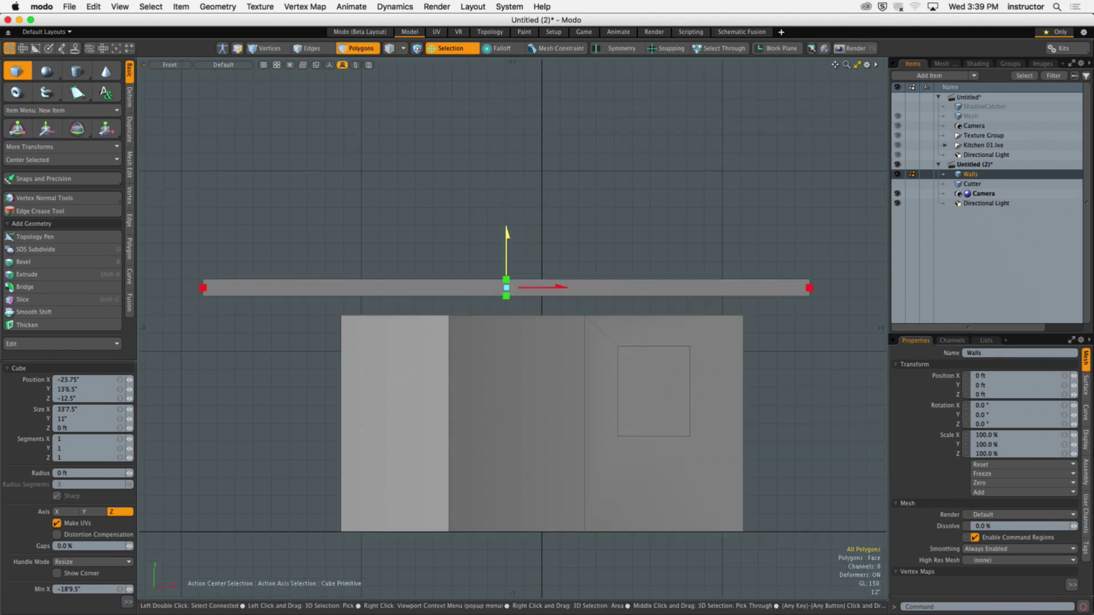
Reduce the roof slab's height to 10" from its lower side and finish the cube
scroll(493, 314, up, 3)
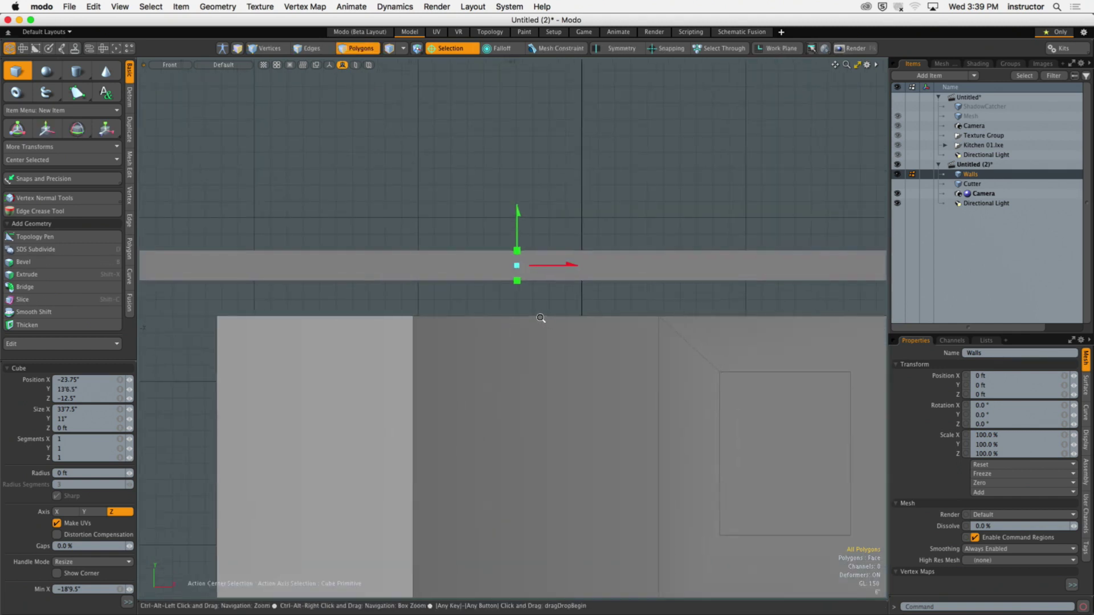
mouse_move(516, 278)
mouse_down()
mouse_move(517, 261)
mouse_move(517, 278)
mouse_up()
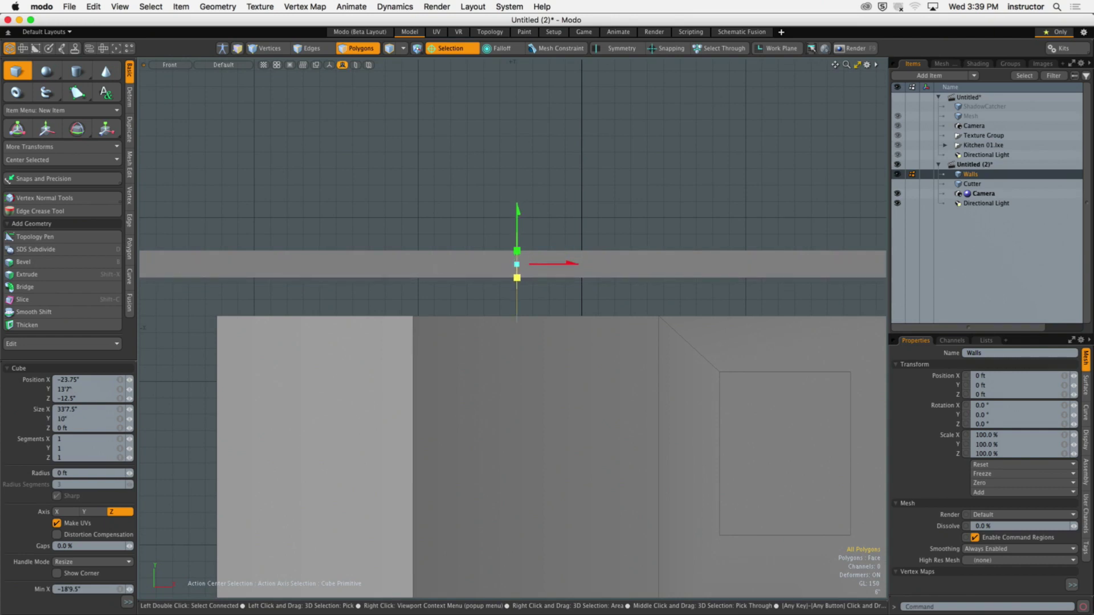
scroll(530, 285, down, 1)
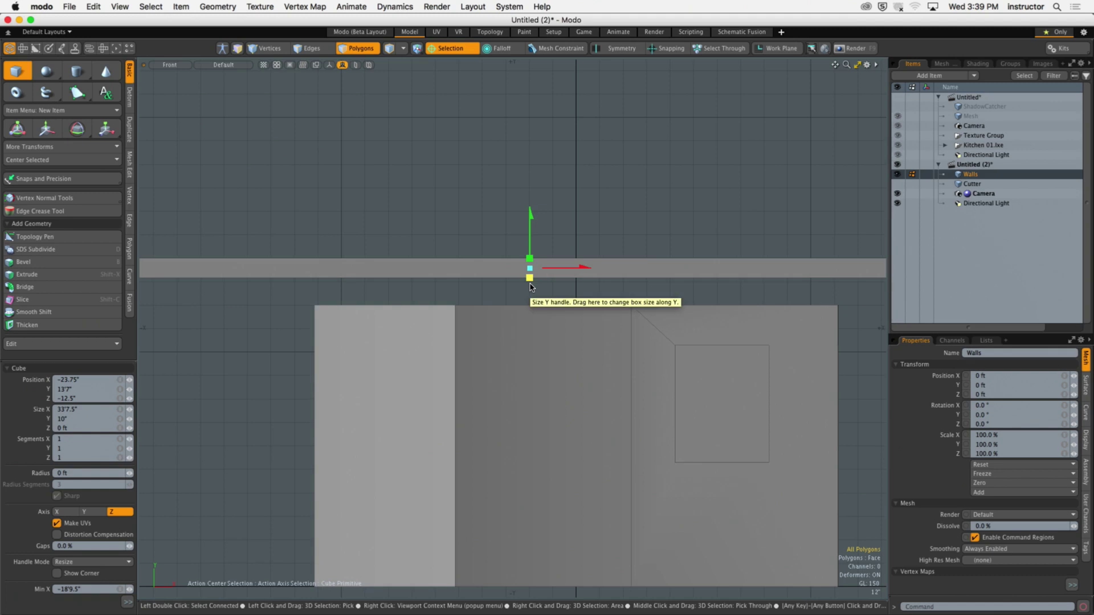
scroll(587, 274, down, 2)
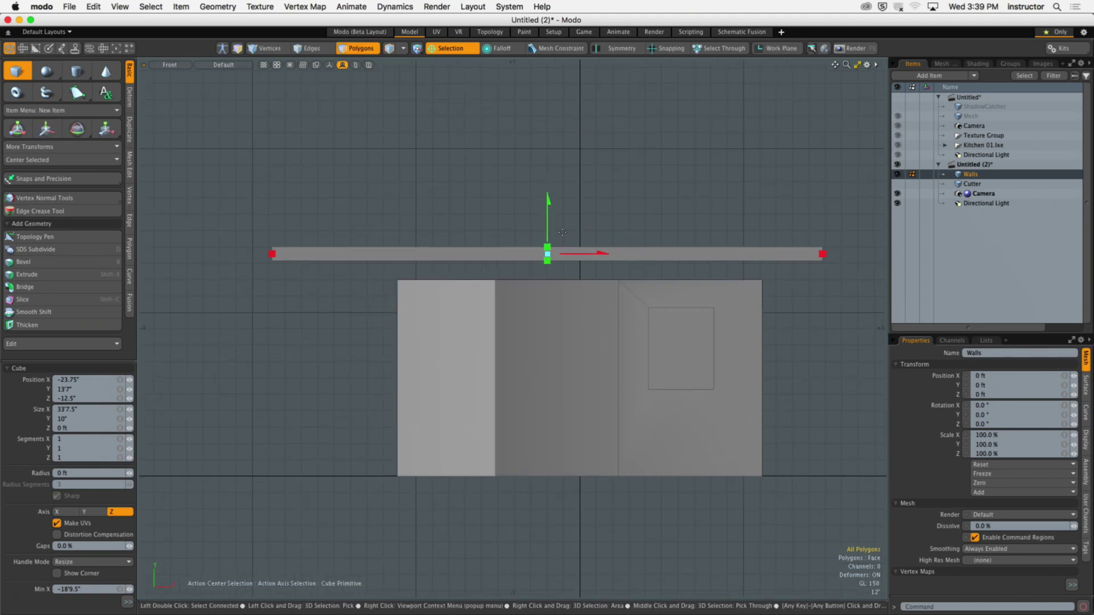
key(space)
Rotate the roof slab polygon in the Front view so it slopes upward toward the windowed wall's side
click(624, 253)
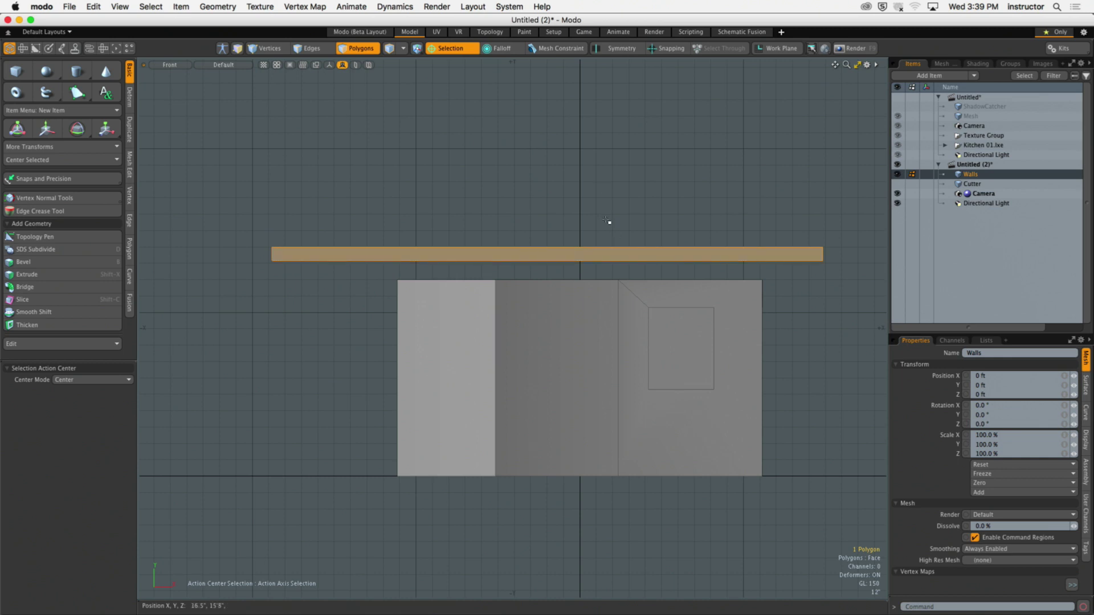
key(e)
drag(587, 163, 564, 157)
scroll(578, 256, up, 3)
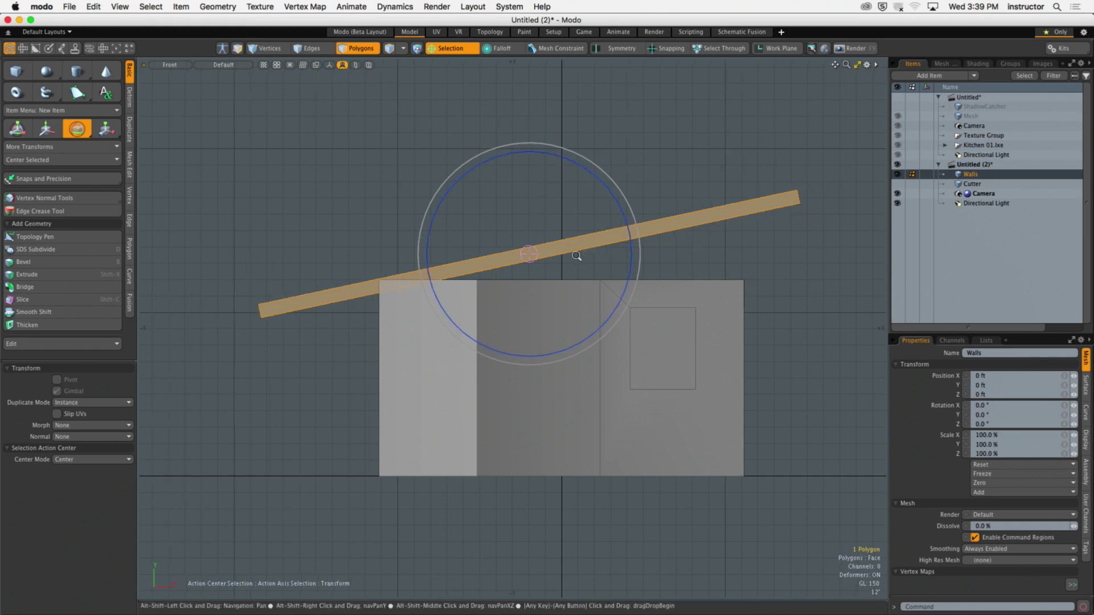
key(space)
key(Escape)
Raise the tilted slab straight up in two moves until it clears the top of the walls
click(564, 258)
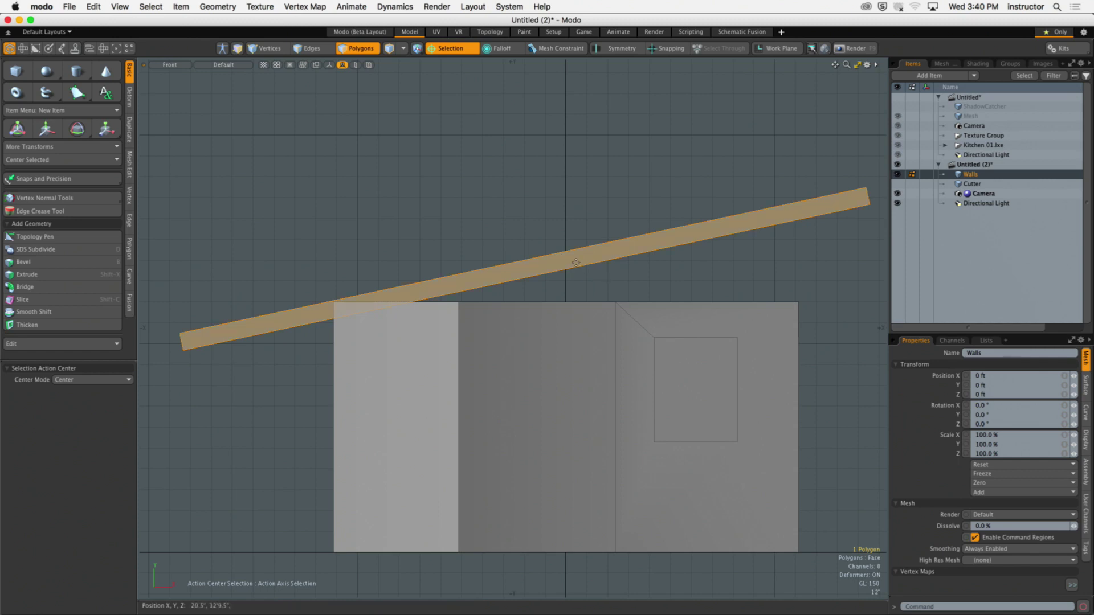
key(w)
drag(524, 208, 525, 187)
key(q)
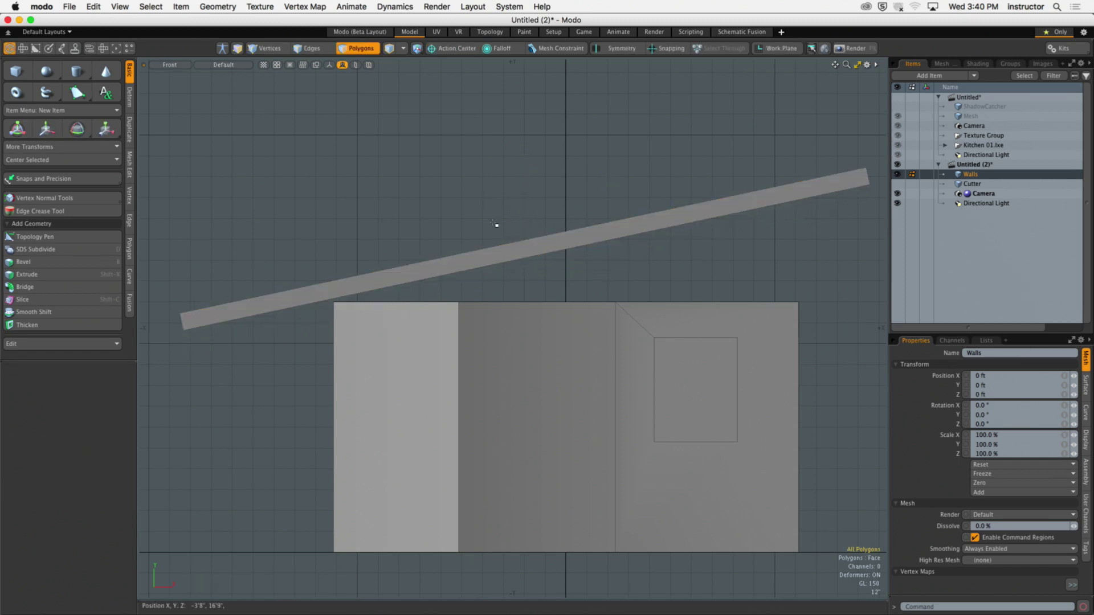
key(w)
drag(525, 171, 525, 166)
key(q)
scroll(481, 271, down, 2)
click(557, 240)
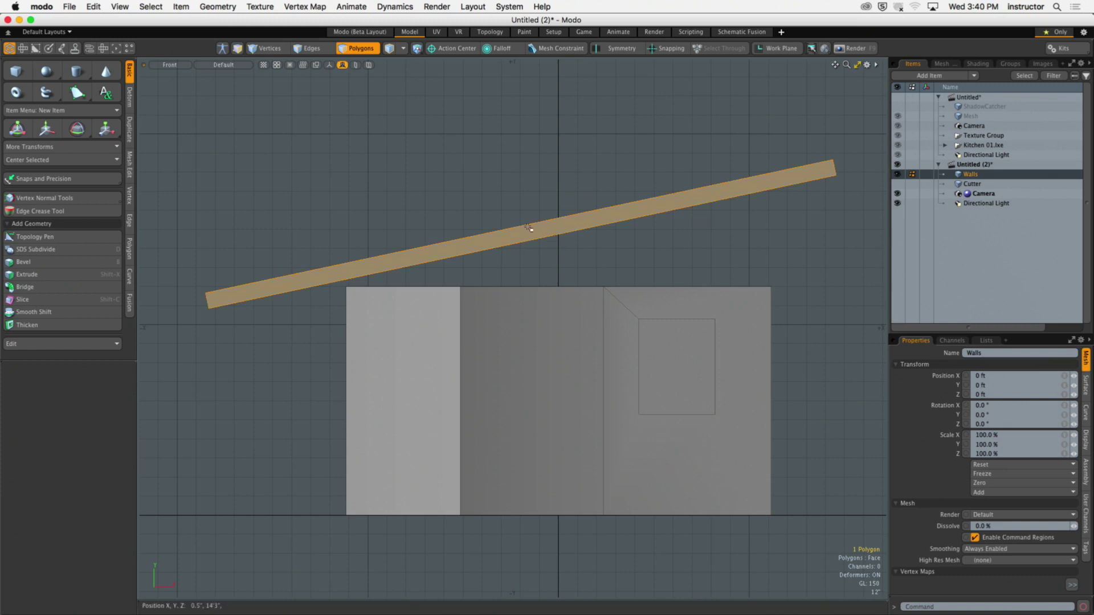
key(Escape)
Select only the short edge at the slab's lower end in edge mode, removing any wall edges from the selection
alt+drag(264, 296, 284, 288)
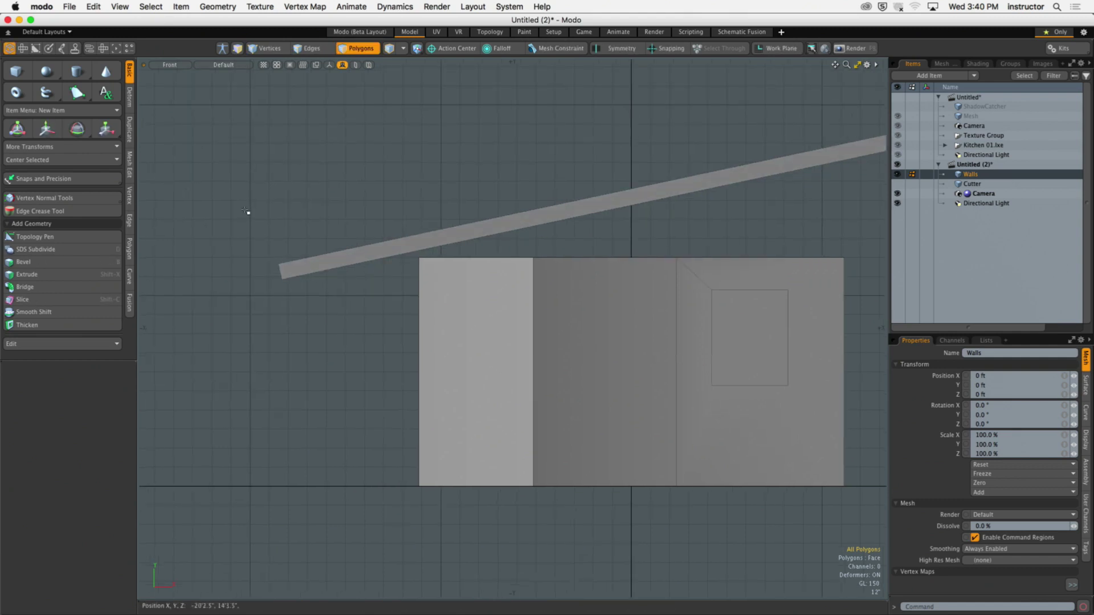
key(2)
right_drag(247, 220, 324, 314)
right_drag(199, 150, 507, 393)
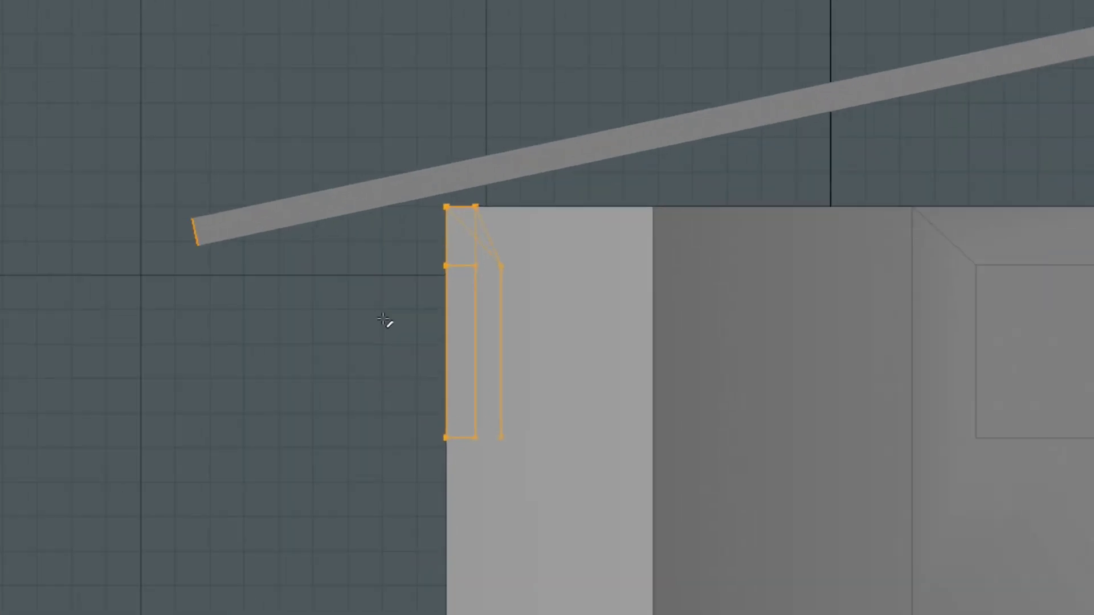
right_drag(252, 212, 279, 244)
right_drag(135, 139, 625, 503)
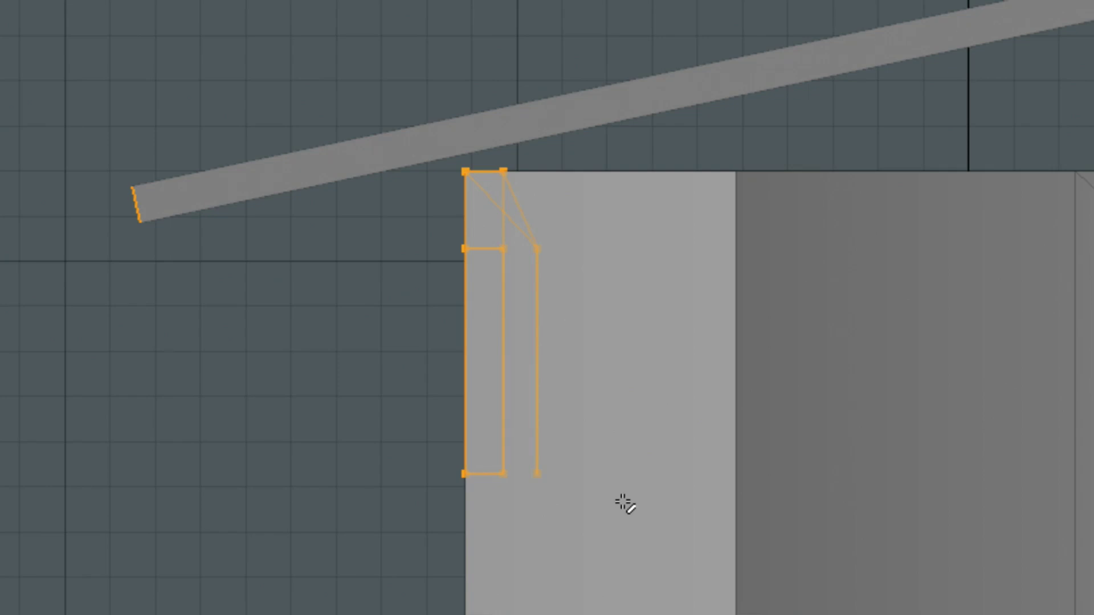
drag(94, 110, 234, 303)
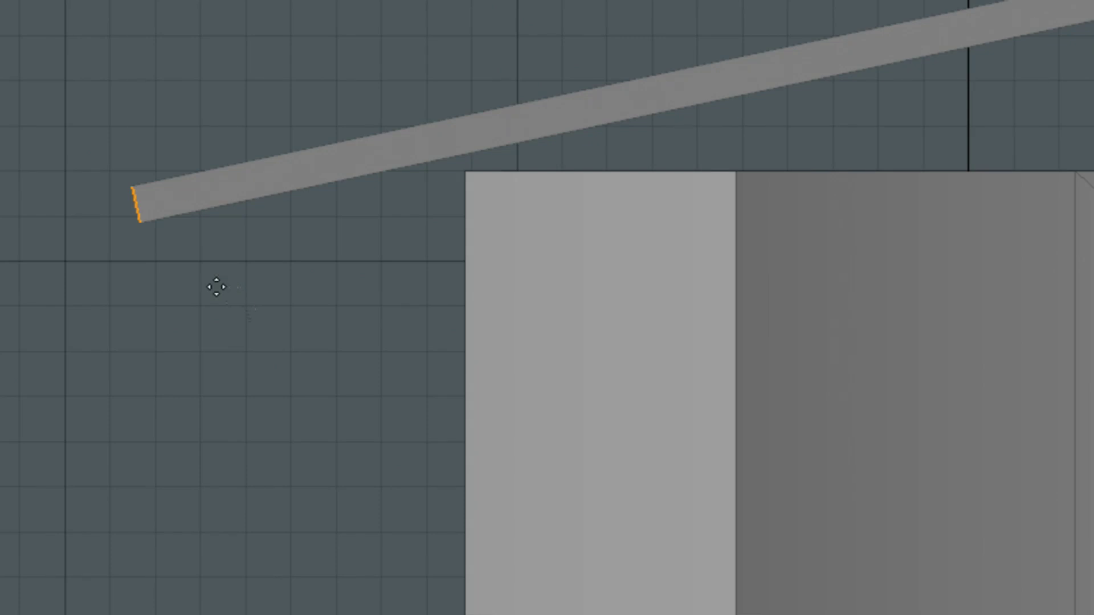
Try to shorten the slab by moving its lower end edge along the world X axis, and undo the move
key(w)
alt+drag(244, 282, 246, 349)
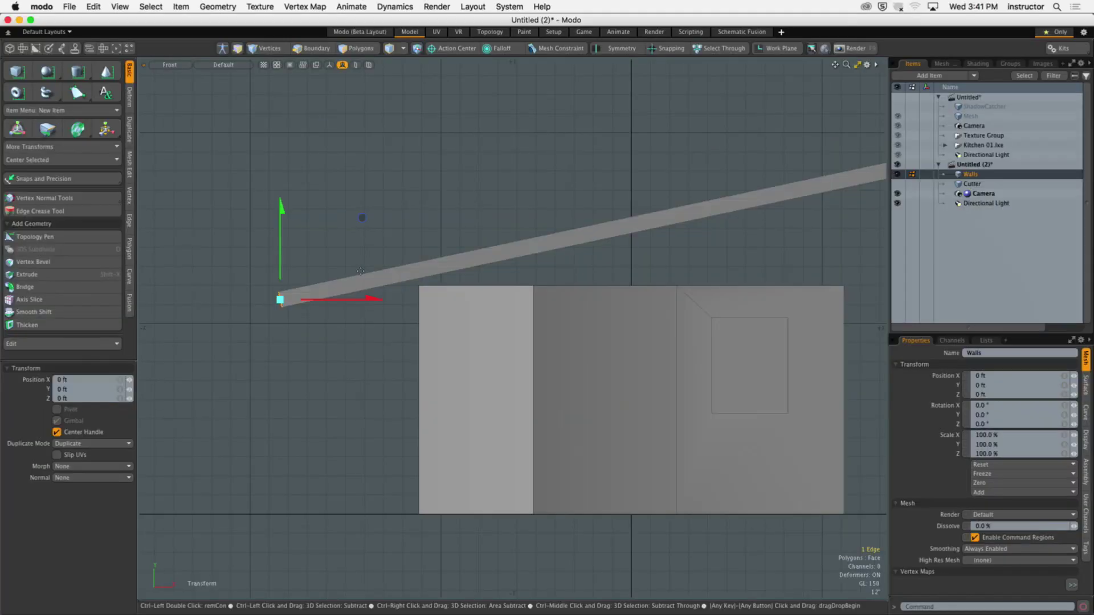
drag(368, 299, 441, 299)
drag(434, 218, 362, 218)
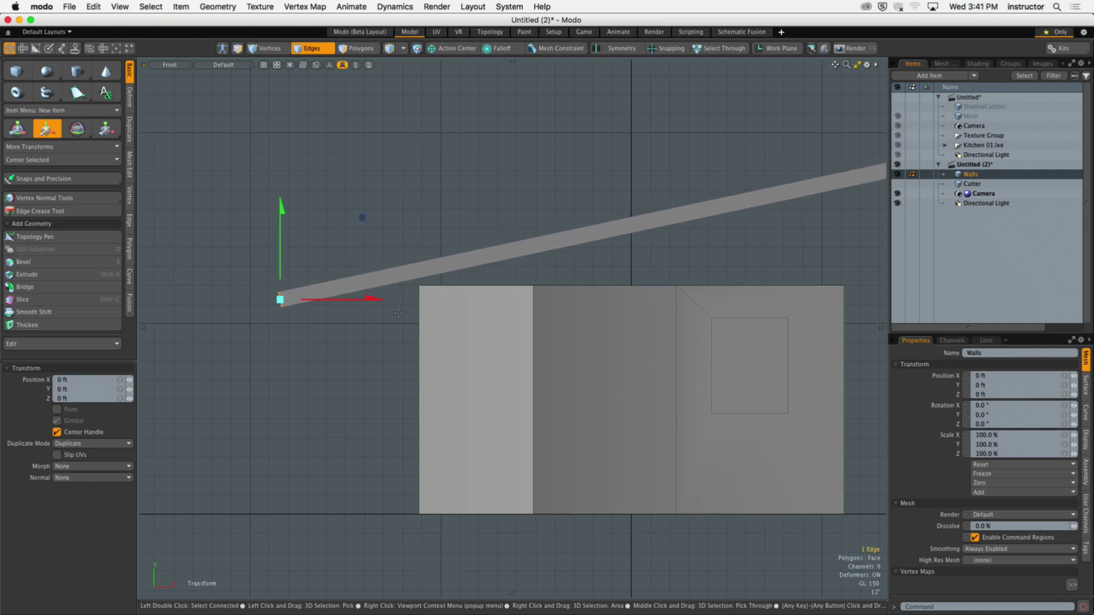
drag(371, 299, 536, 299)
key(super+z)
Try moving the slab's lower end edge down along the world Y axis, and undo the move
drag(281, 245, 281, 287)
drag(362, 260, 361, 283)
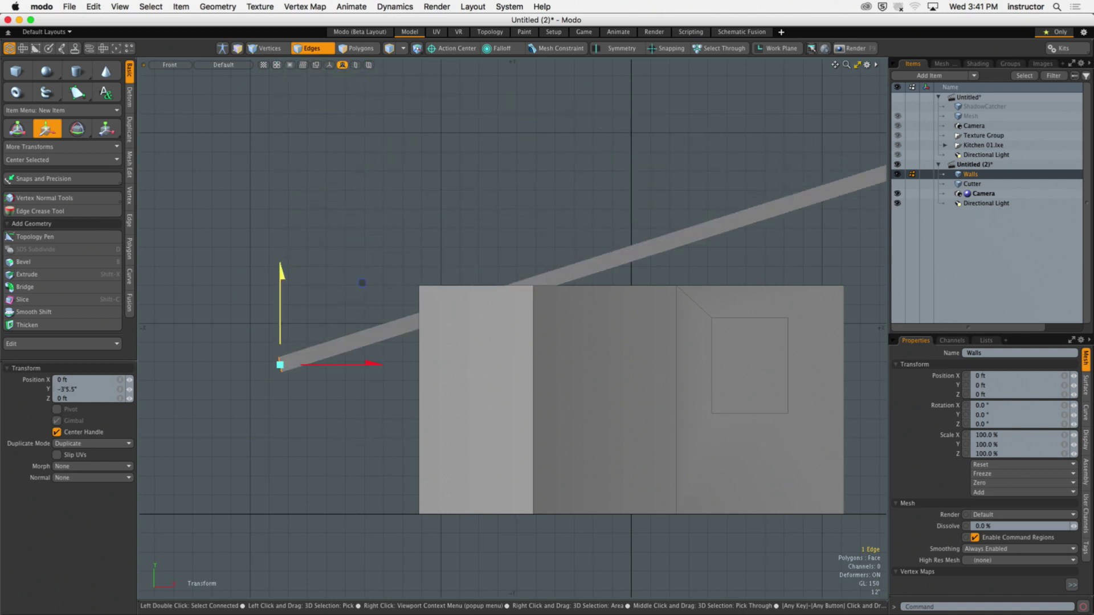
drag(280, 274, 280, 254)
key(super+z)
key(space)
Start moving the slab's end edge and set the action center to Selection
ctrl+alt+drag(291, 300, 389, 314)
alt+shift+drag(241, 255, 213, 298)
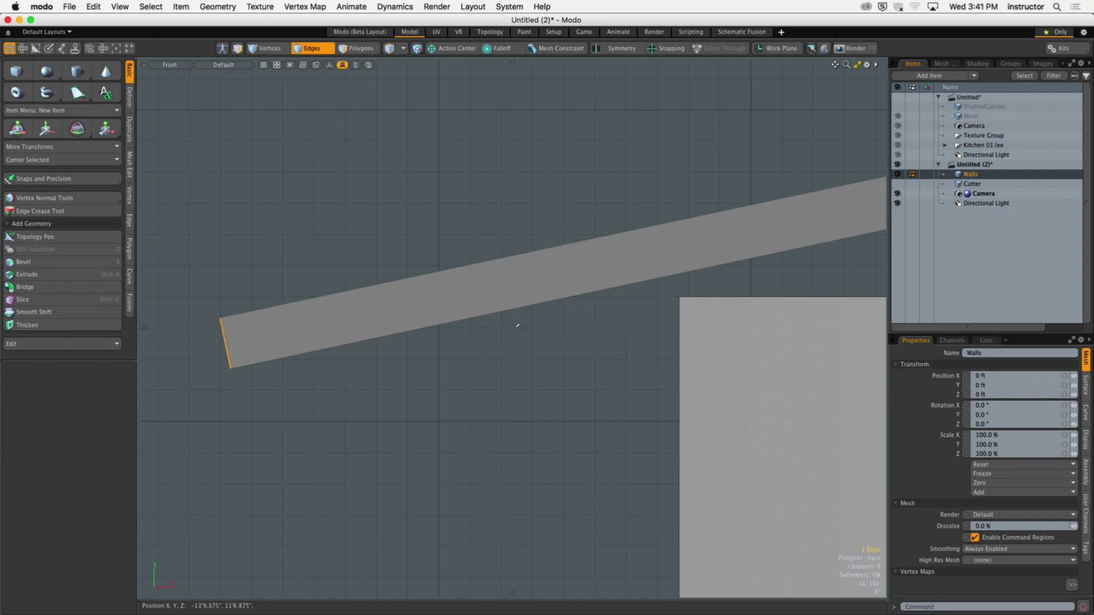
key(w)
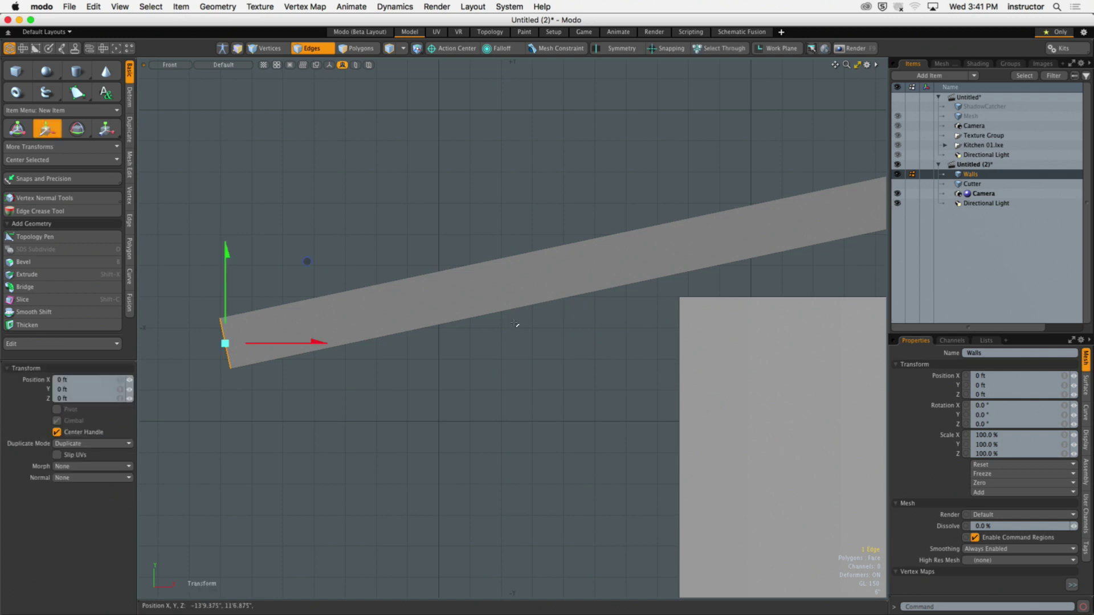
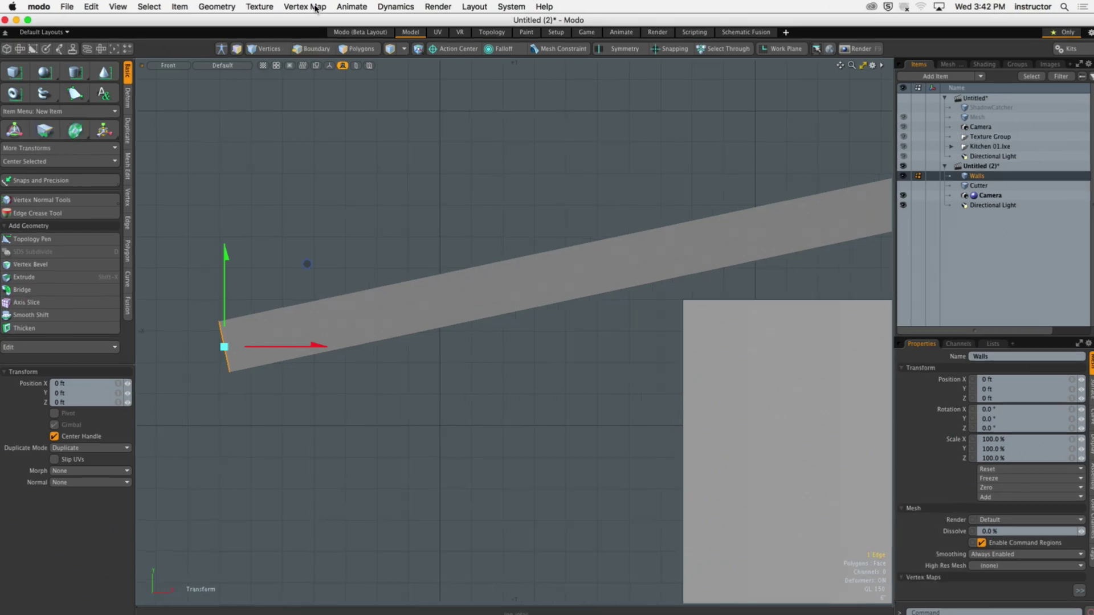
ctrl+scroll(319, 10, up, 10)
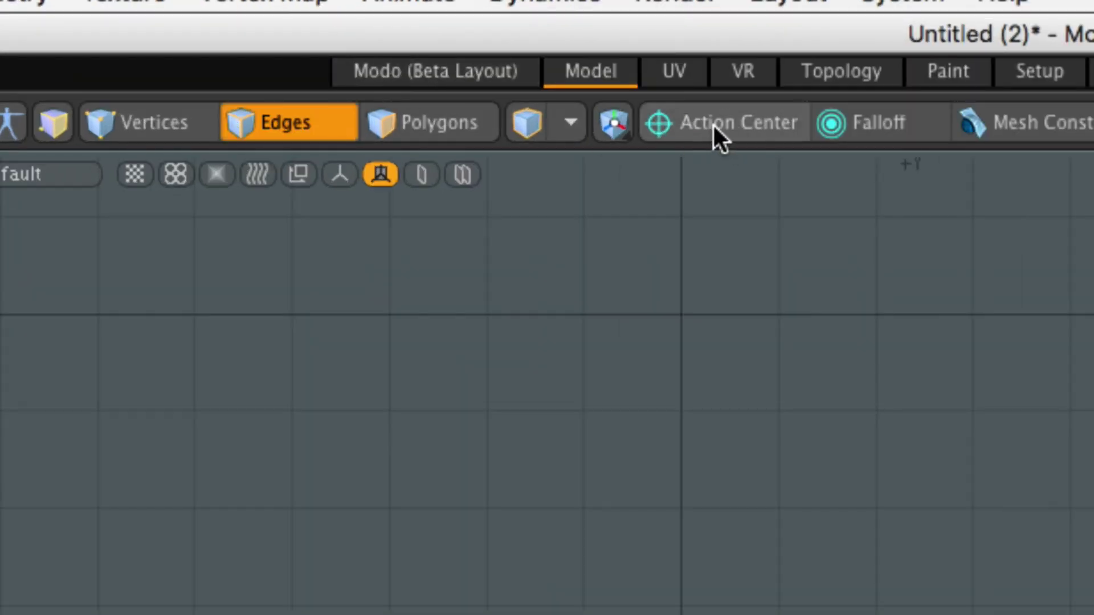
click(711, 124)
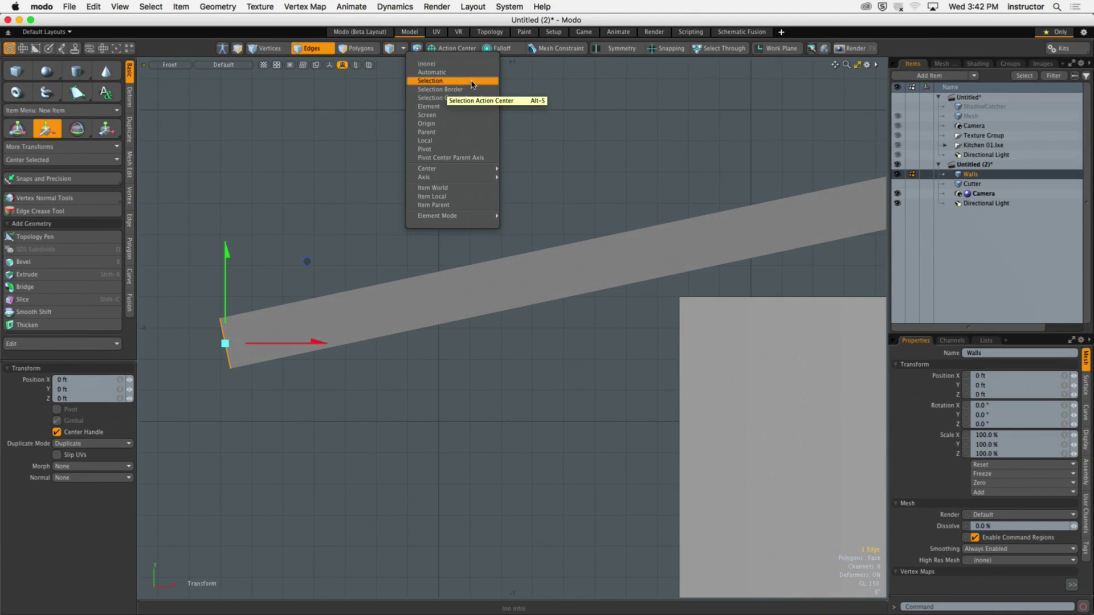
click(470, 84)
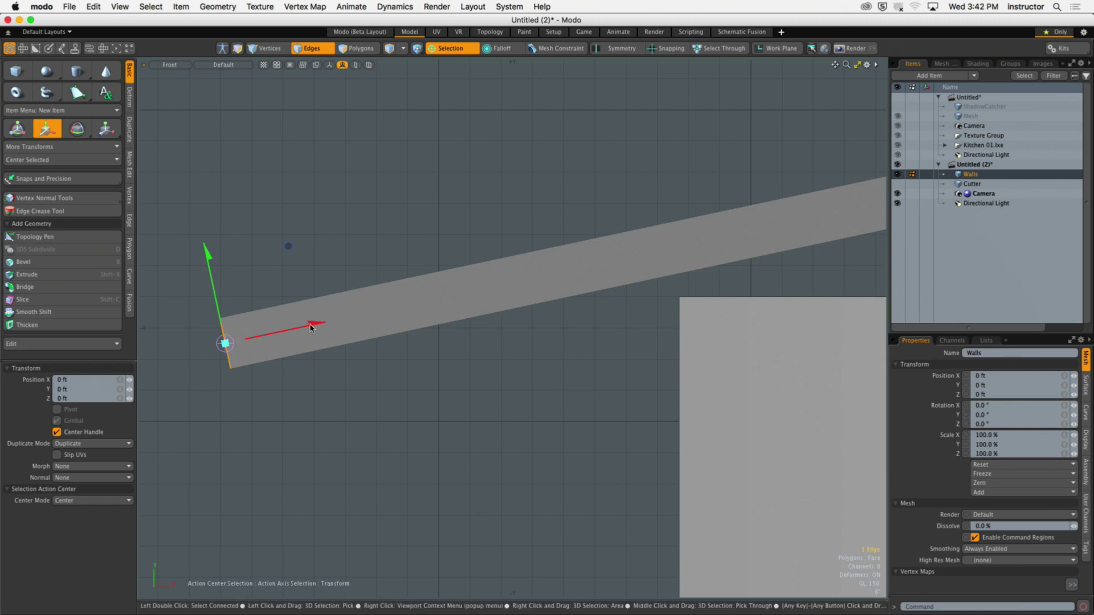
Shorten the slab by moving its lower end edge 3'9" along the slope on the selection's X axis
drag(316, 323, 345, 319)
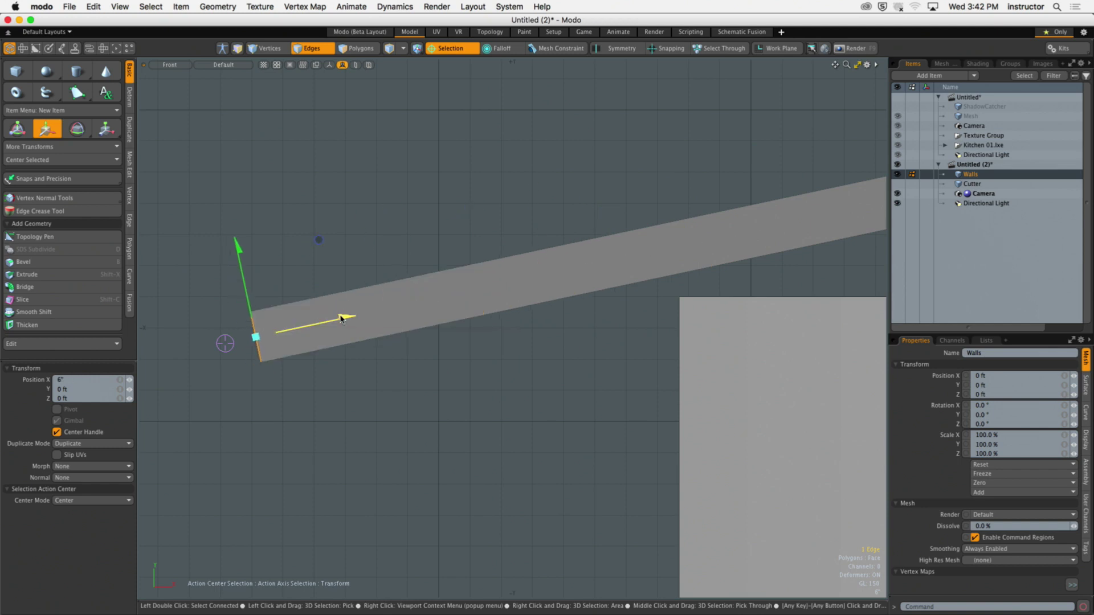
drag(344, 321, 330, 262)
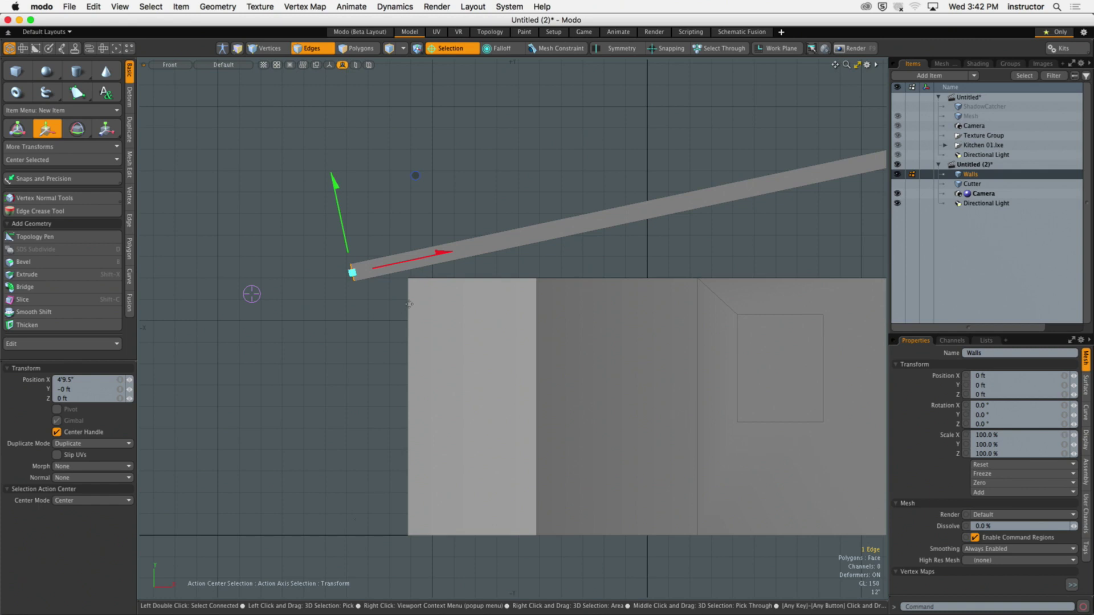
drag(448, 255, 428, 259)
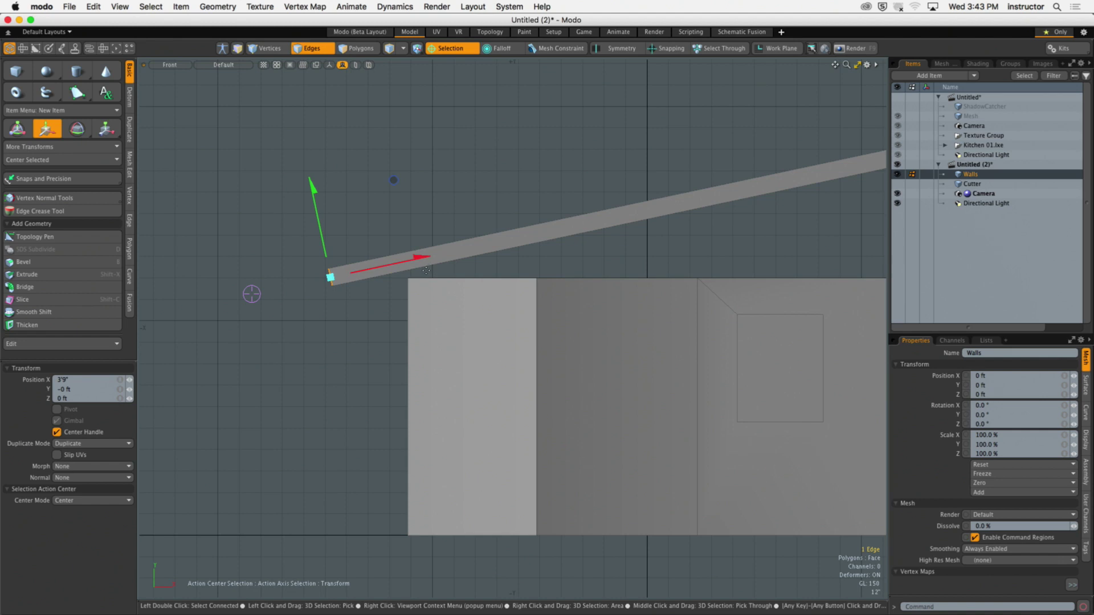
key(space)
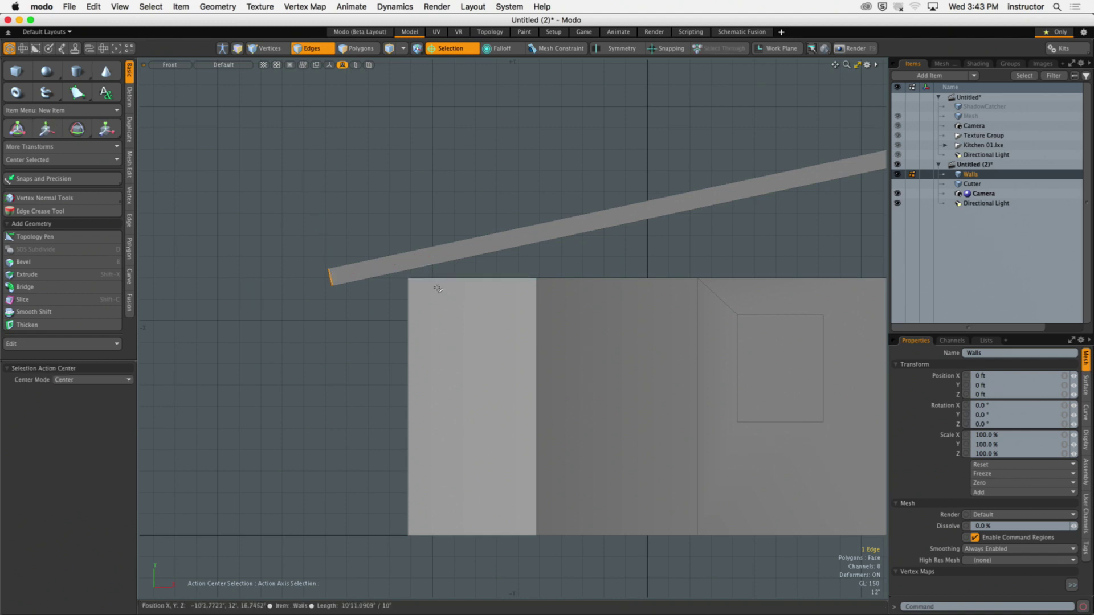
Select the whole slab in polygon mode and set the action center to (none)
key(3)
key(a)
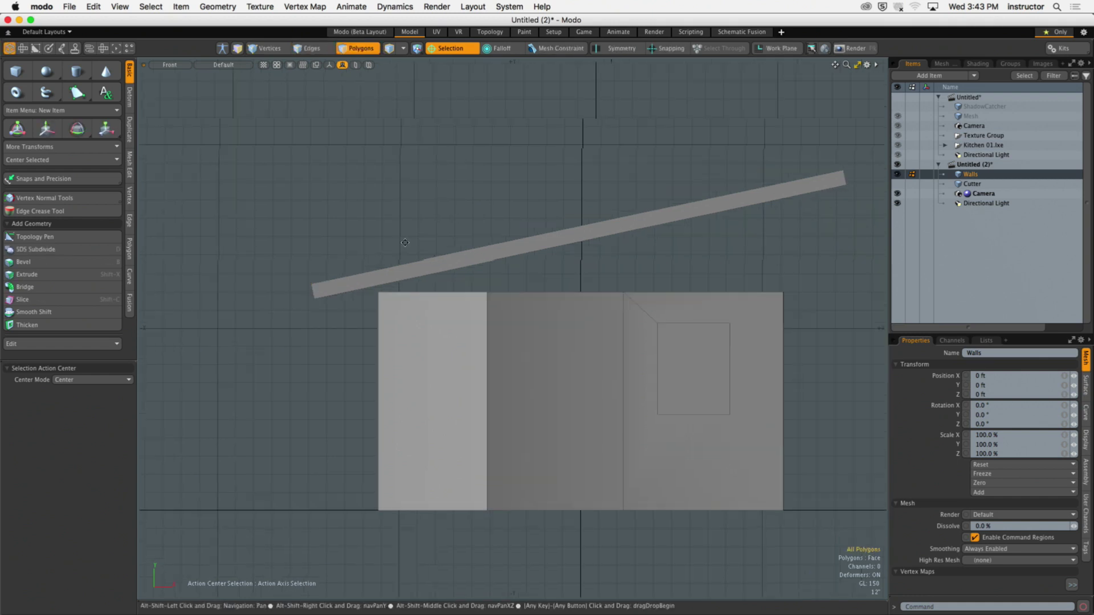
click(515, 254)
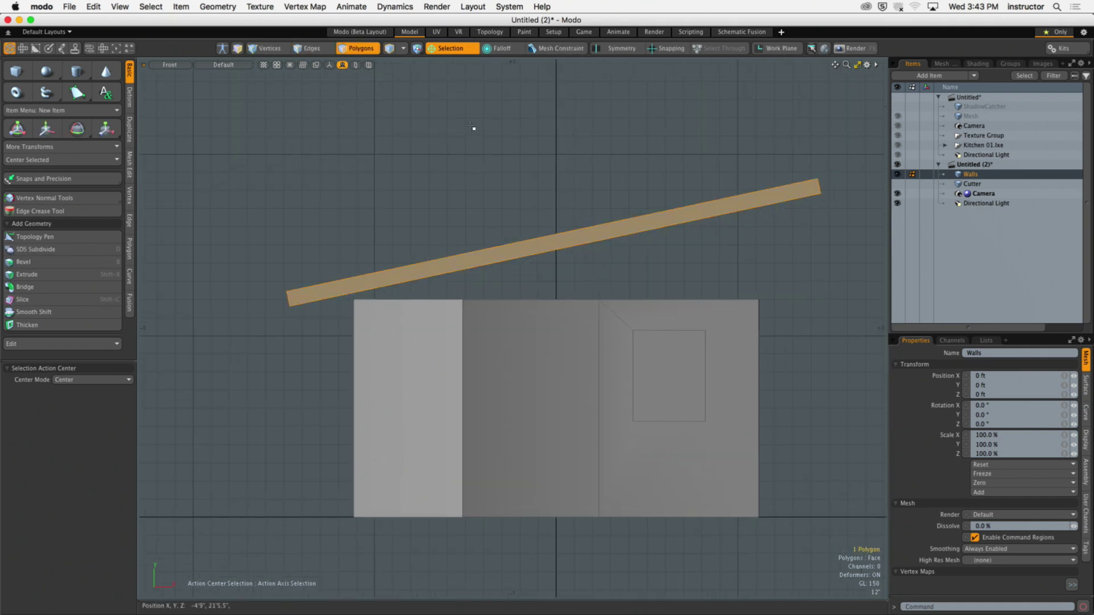
click(453, 48)
click(457, 66)
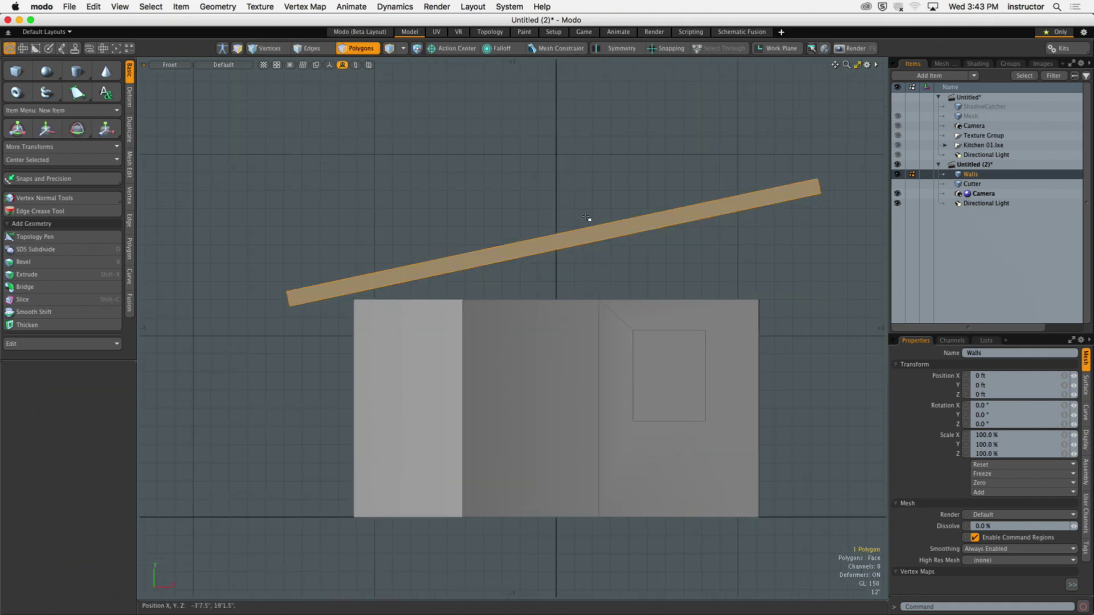
Frame the slab's middle, switch the snap type from Vertex to Grid, and turn snapping on
alt+shift+drag(589, 220, 543, 215)
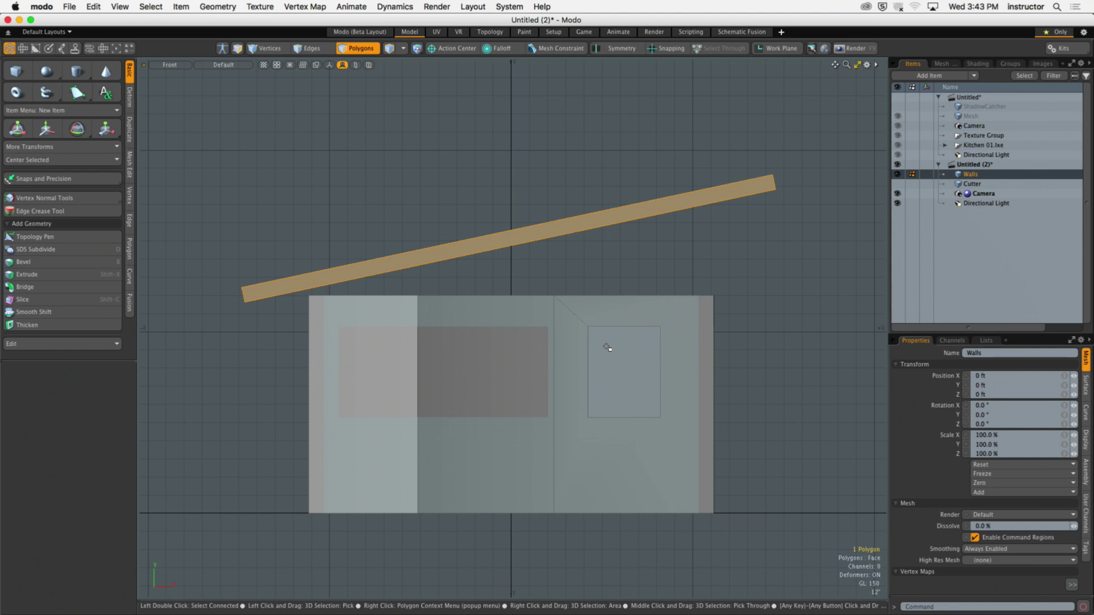
alt+drag(522, 203, 547, 225)
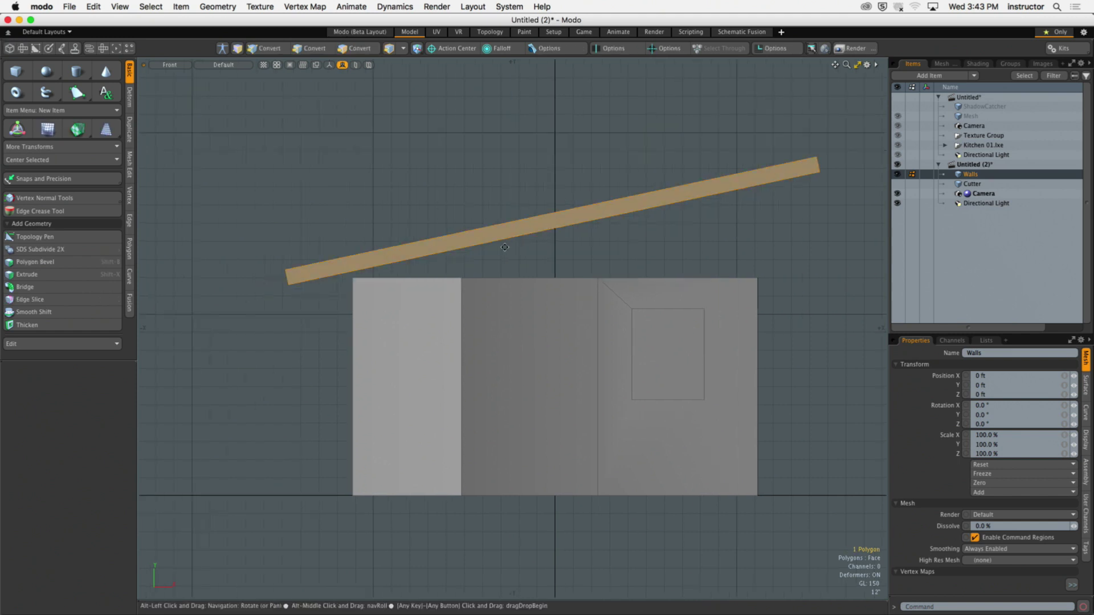
scroll(505, 247, up, 5)
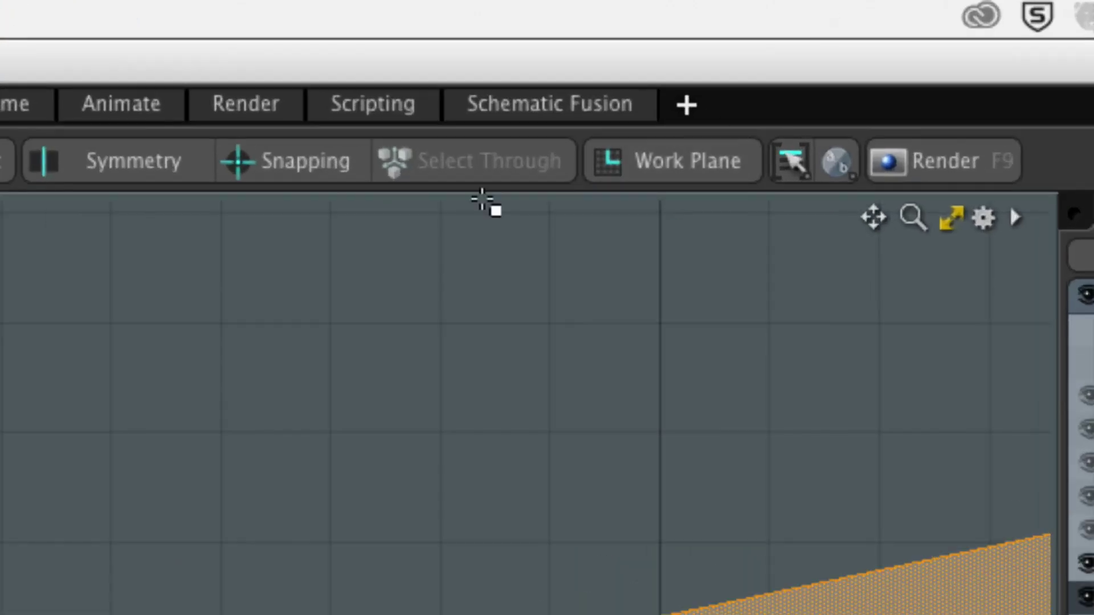
ctrl+click(263, 176)
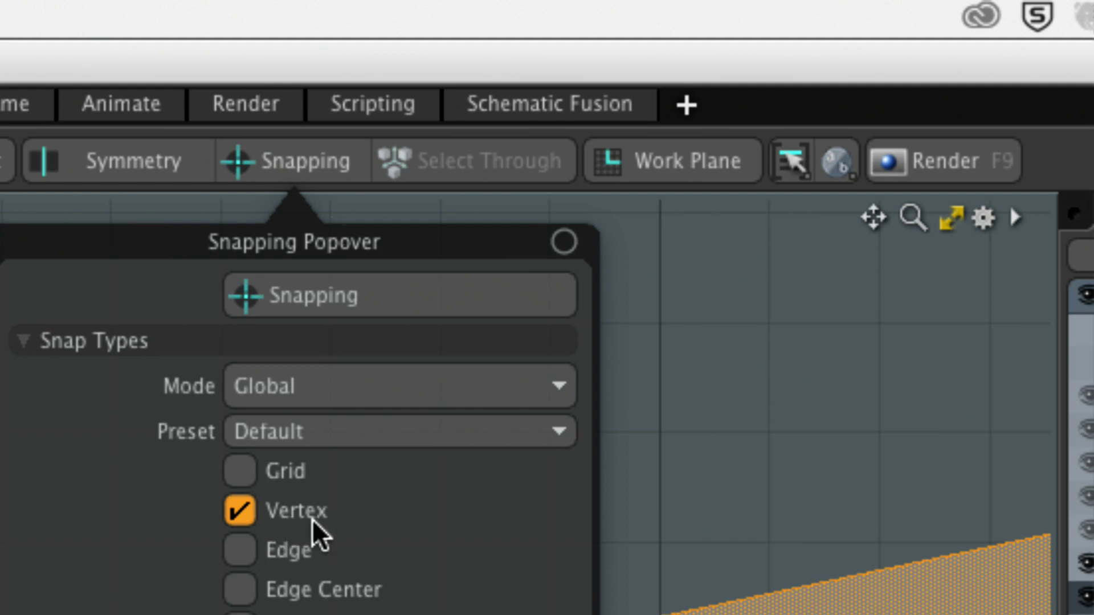
click(285, 482)
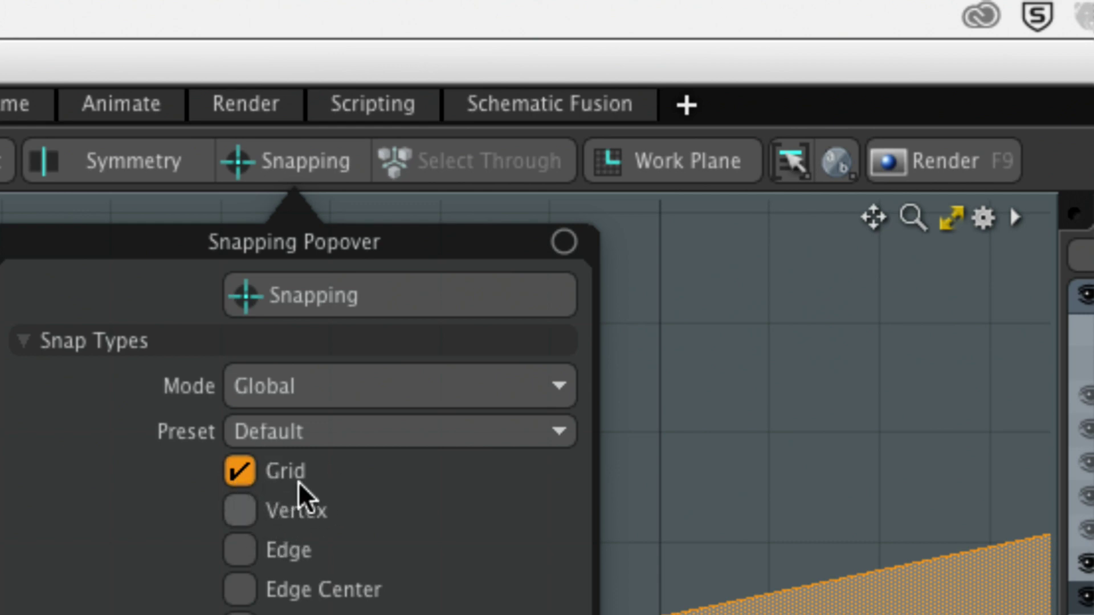
click(362, 307)
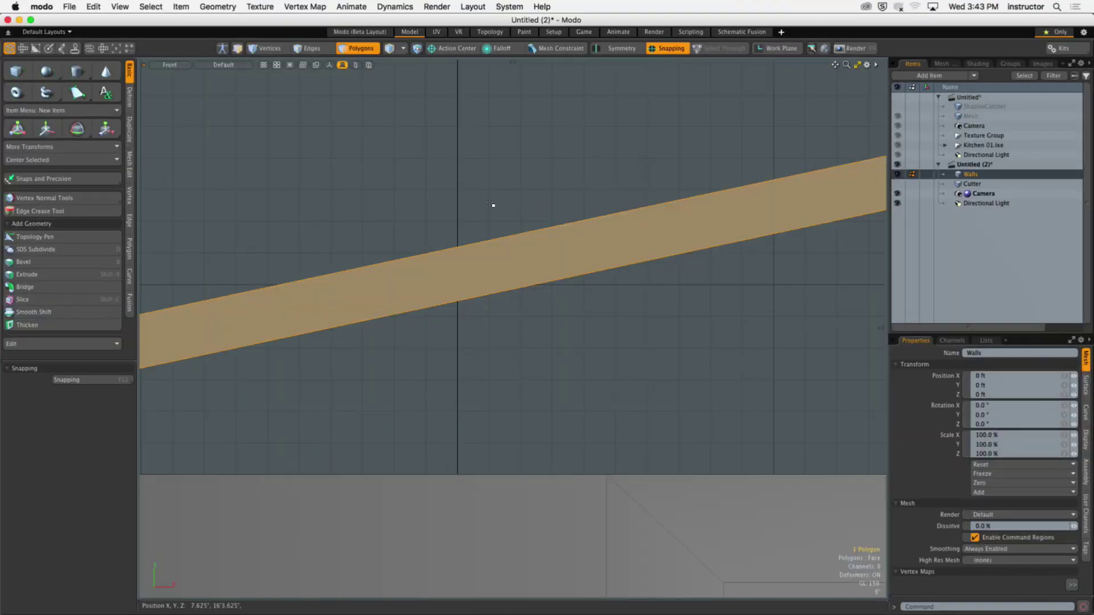
Slice the slab vertically along the center line at X 0 ft, from Y 18' to 13', and turn snapping off
key(shift+c)
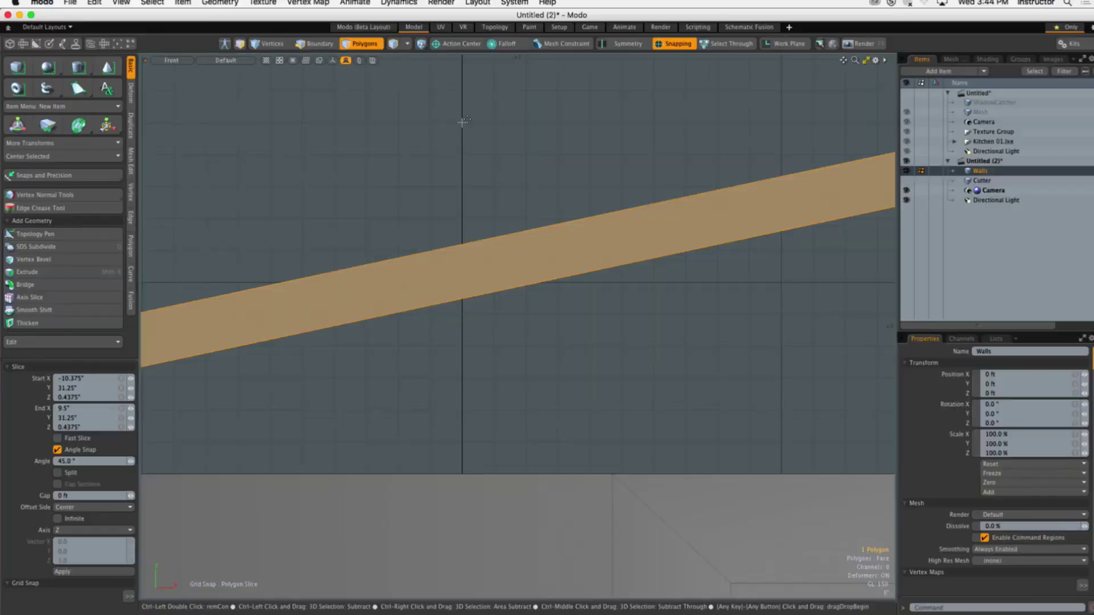
drag(457, 95, 459, 414)
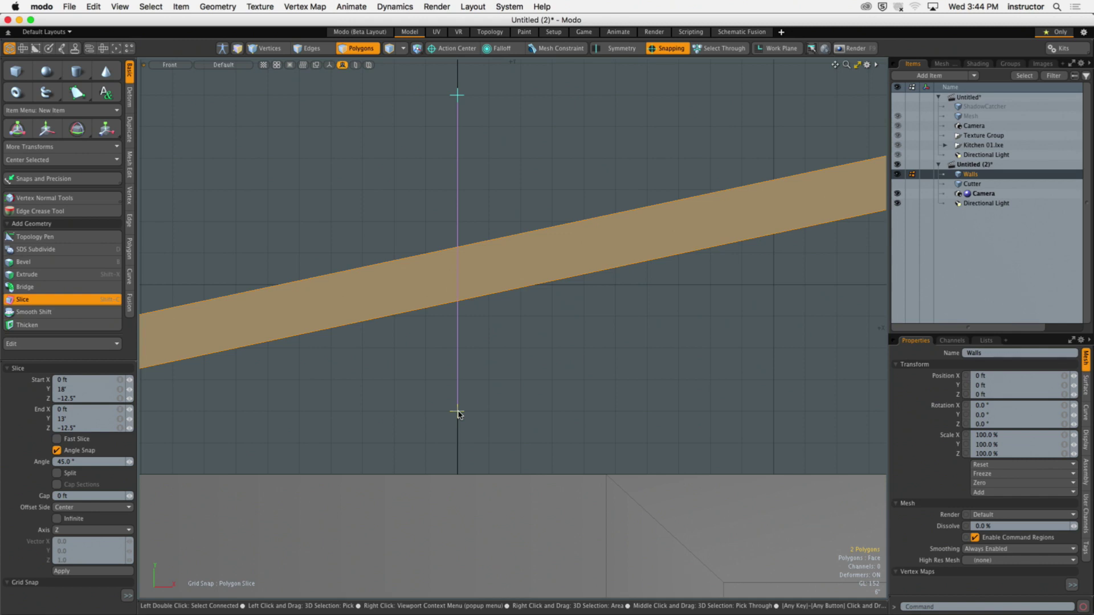
key(space)
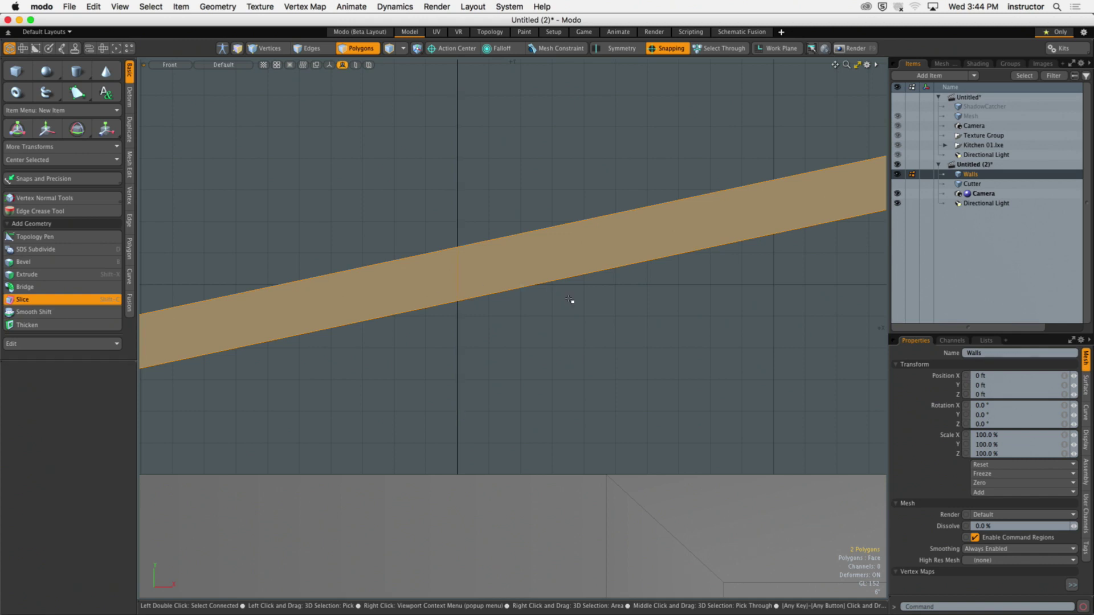
click(673, 48)
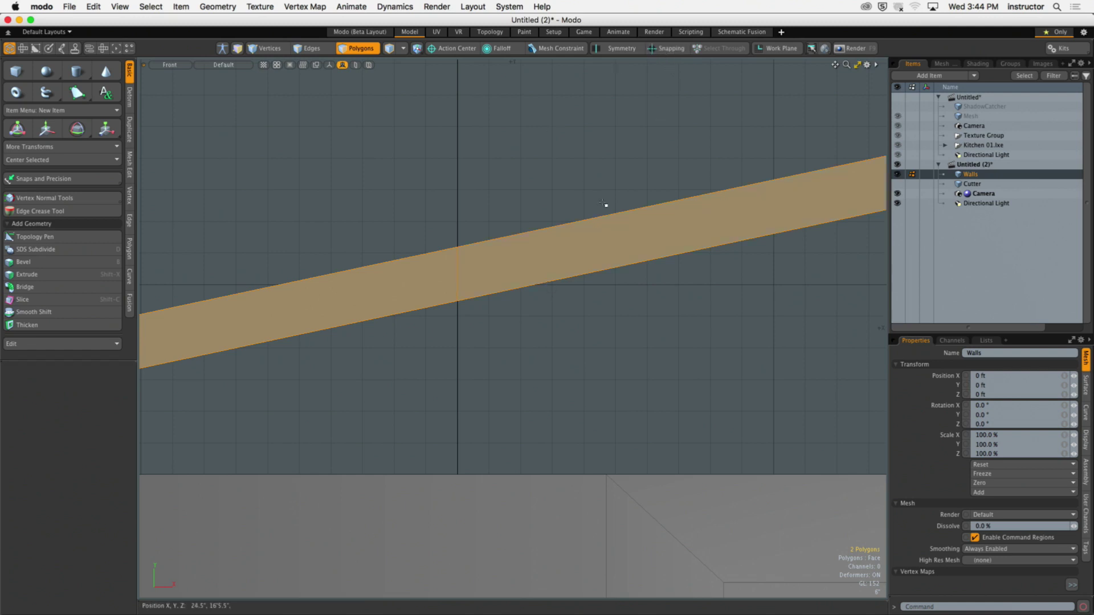
Delete the higher half of the slab on the positive X side of the cut
click(628, 233)
scroll(629, 233, down, 6)
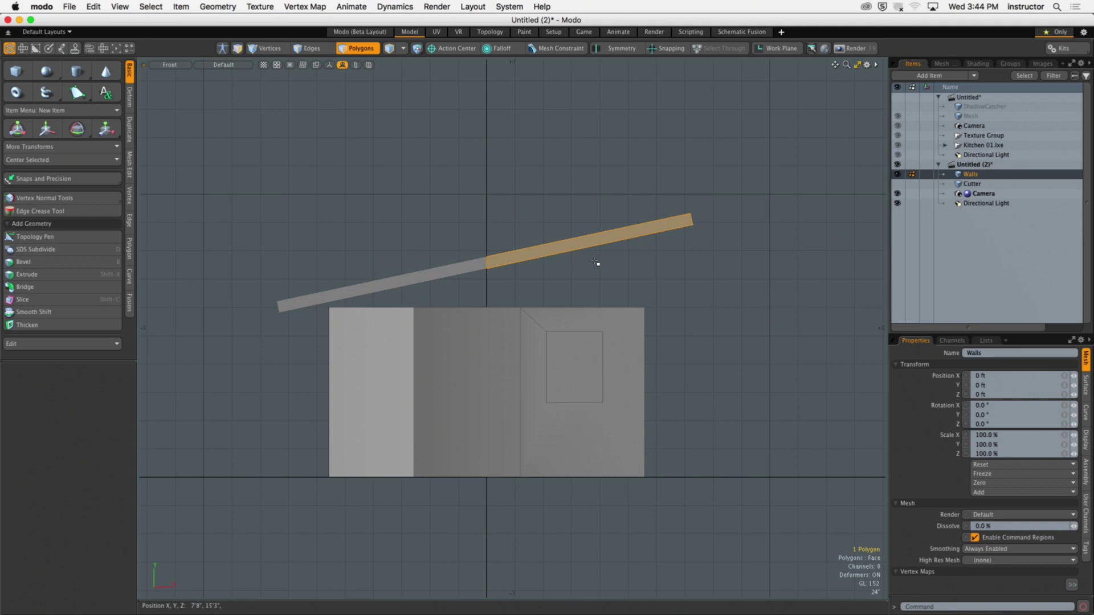
key(Delete)
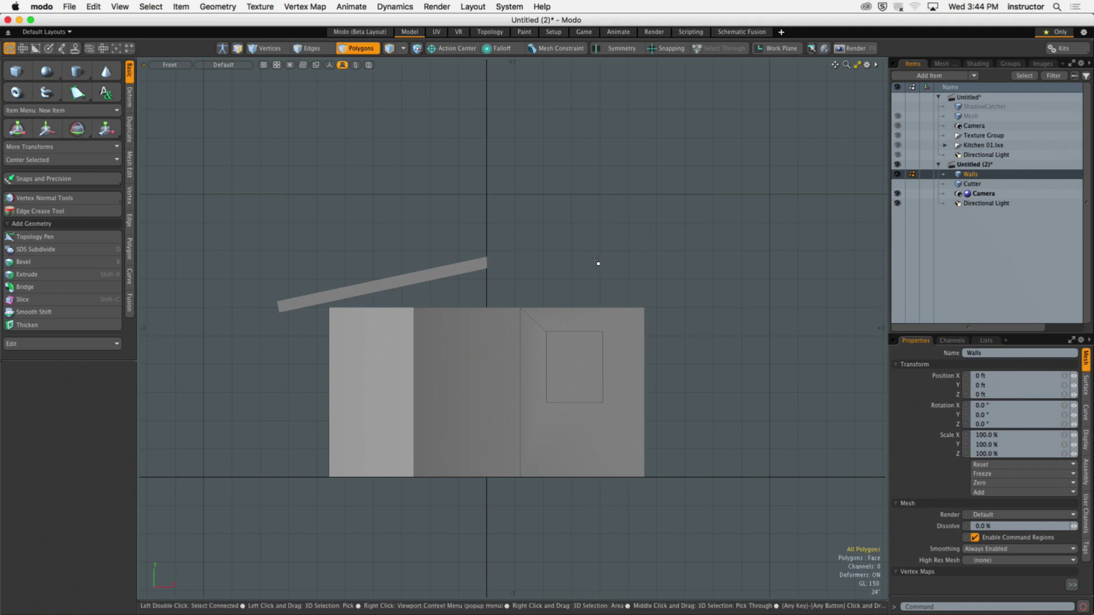
Examine the remaining half-slab's cut end by selecting its two corner vertices on the center line, and clear the selection
click(435, 270)
scroll(433, 270, up, 3)
alt+shift+drag(425, 268, 396, 254)
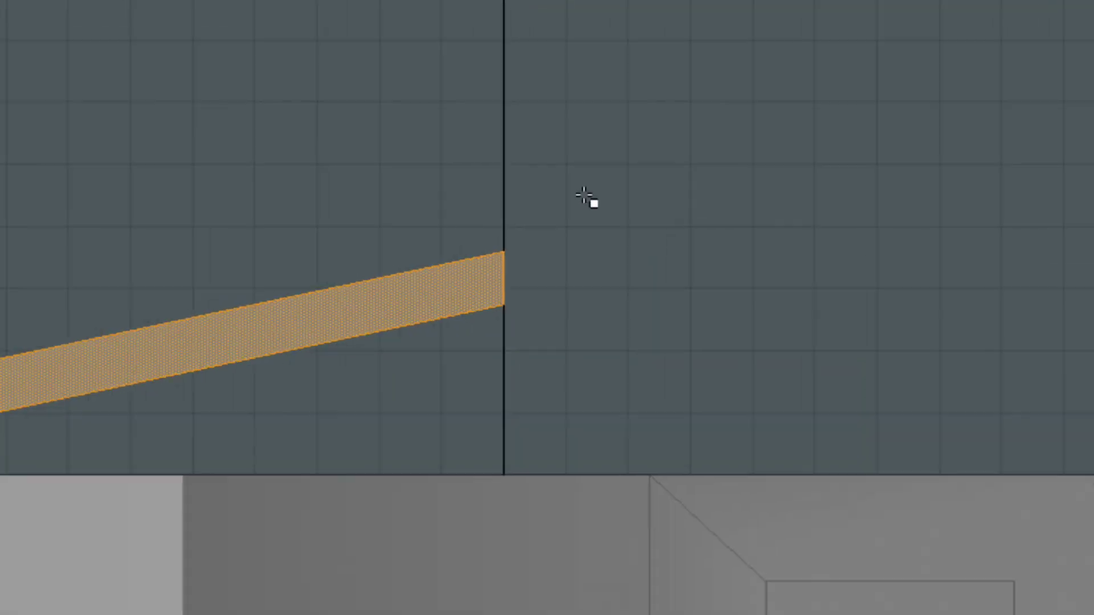
click(480, 279)
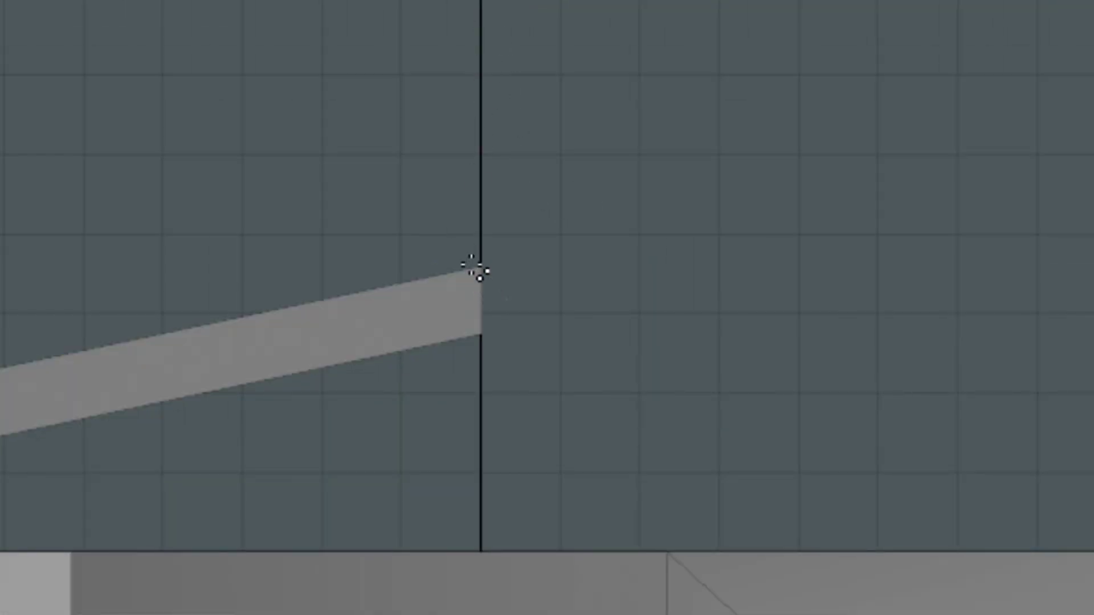
click(483, 268)
shift+click(485, 335)
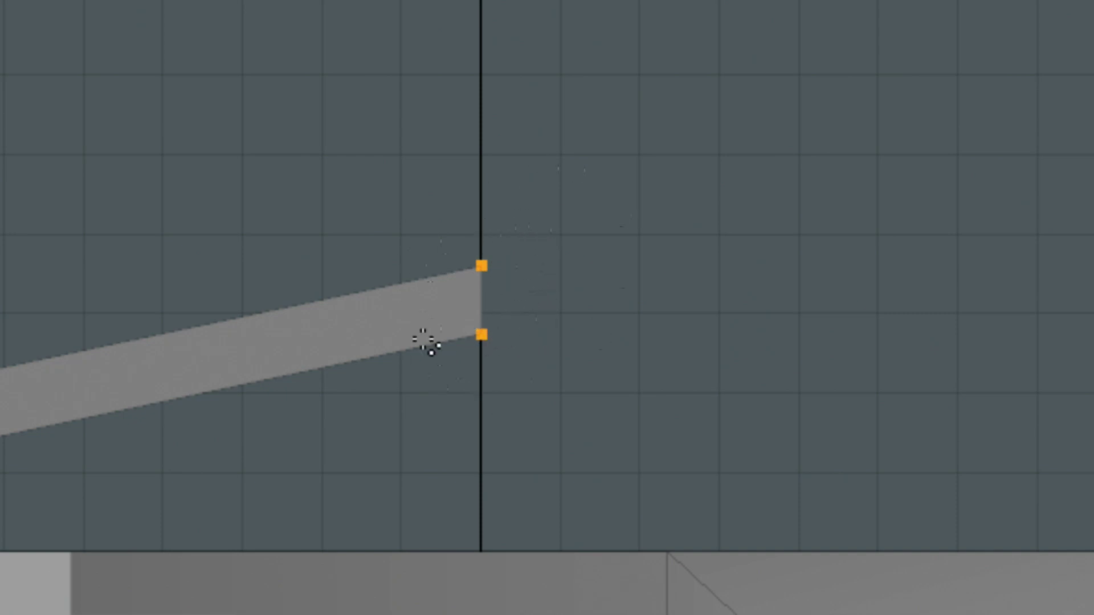
click(620, 304)
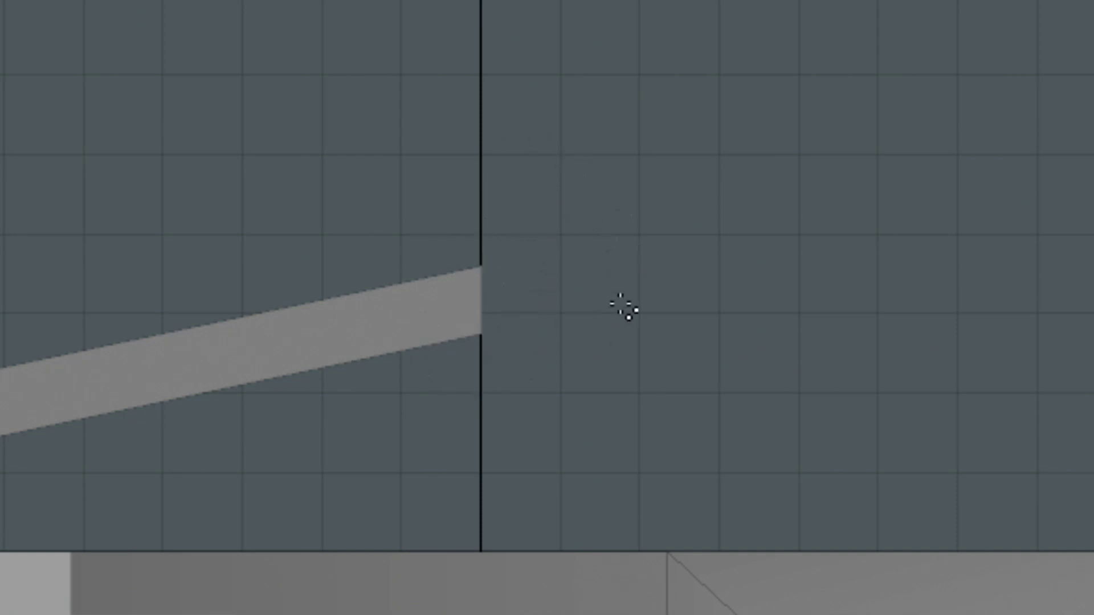
Mirror the remaining half-slab across the X axis with the center grid-snapped to X 0 ft, Y 16', and turn snapping off
key(3)
click(476, 292)
scroll(577, 311, down, 2)
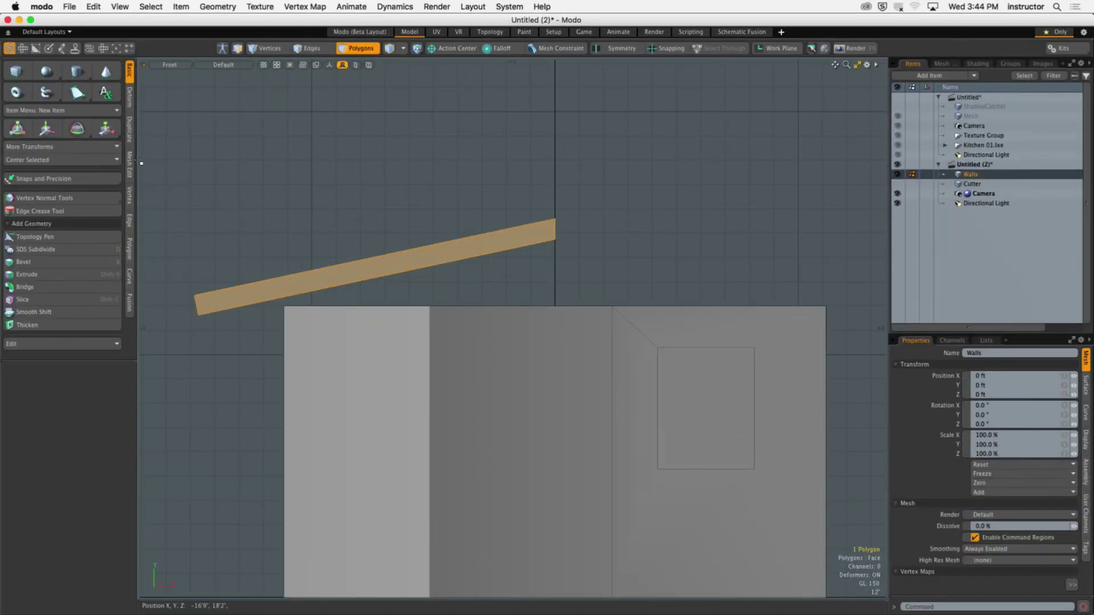
click(129, 130)
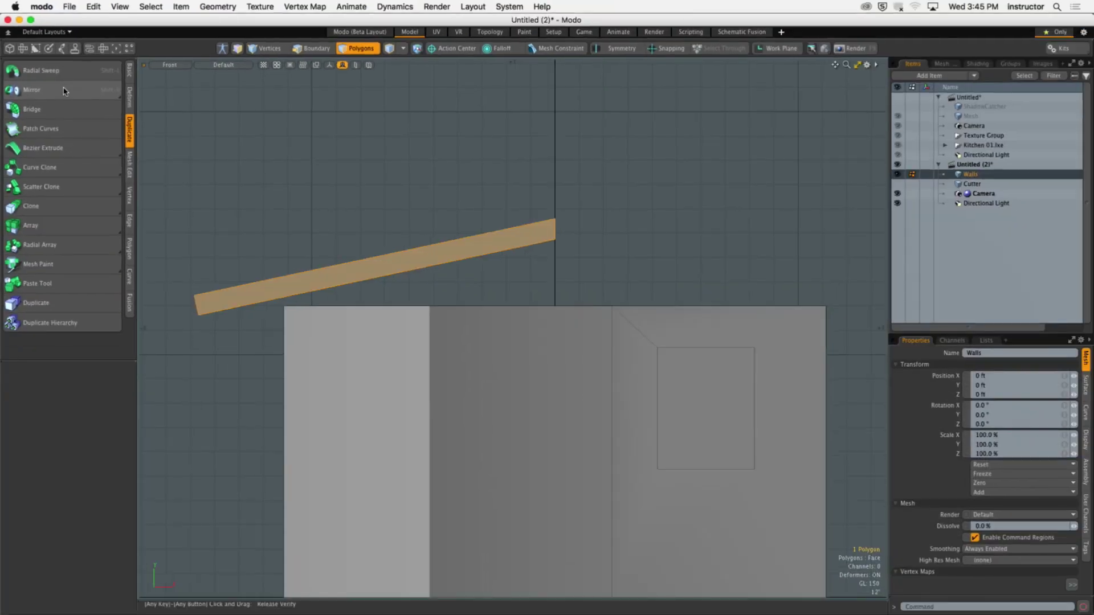
click(32, 89)
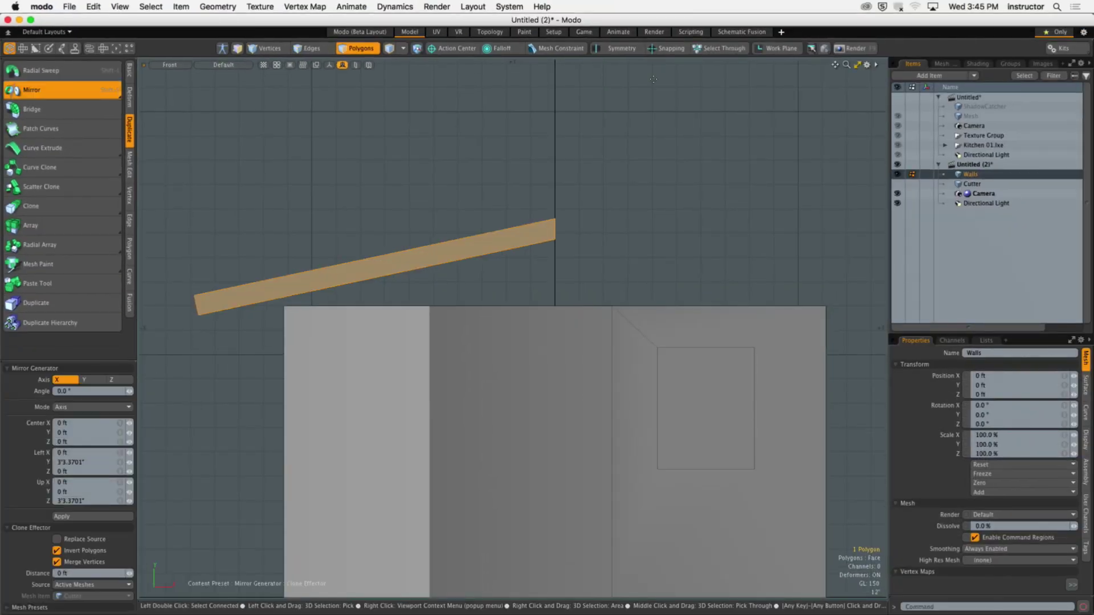
key(x)
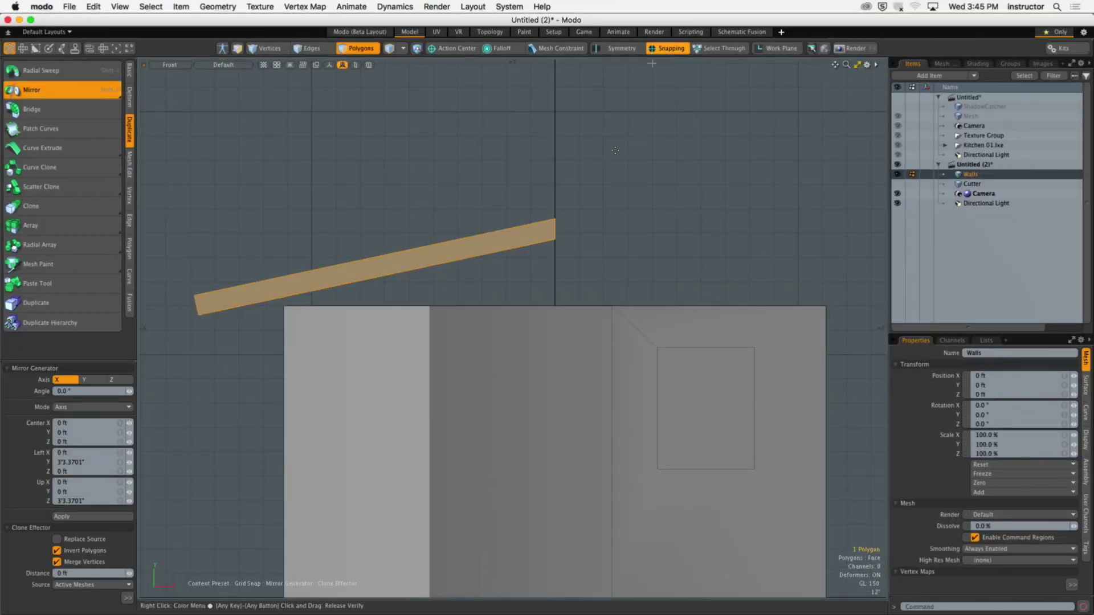
click(555, 209)
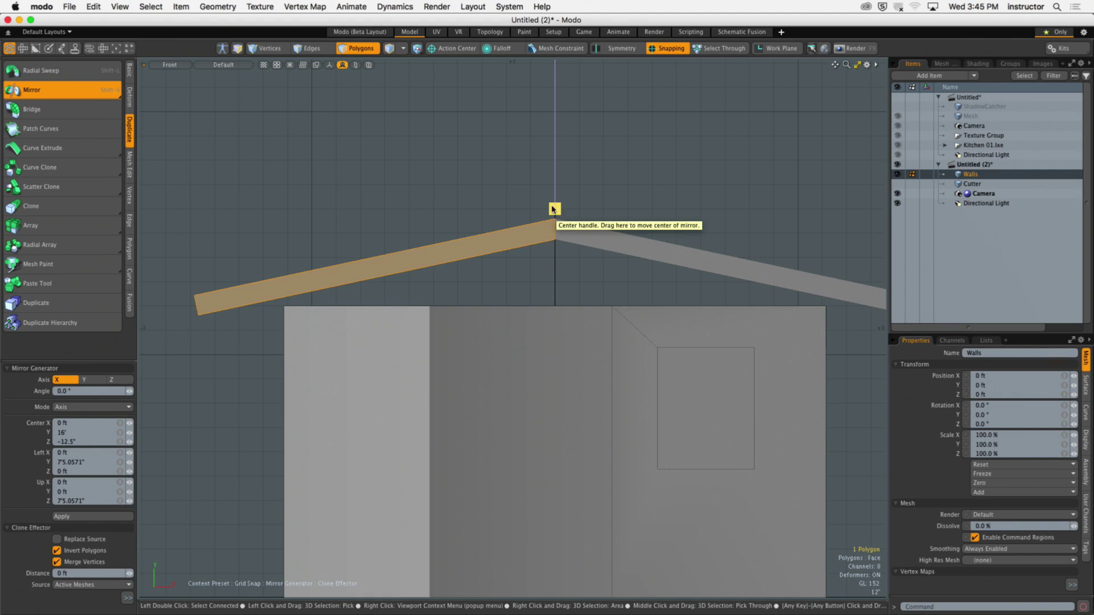
drag(66, 366, 66, 205)
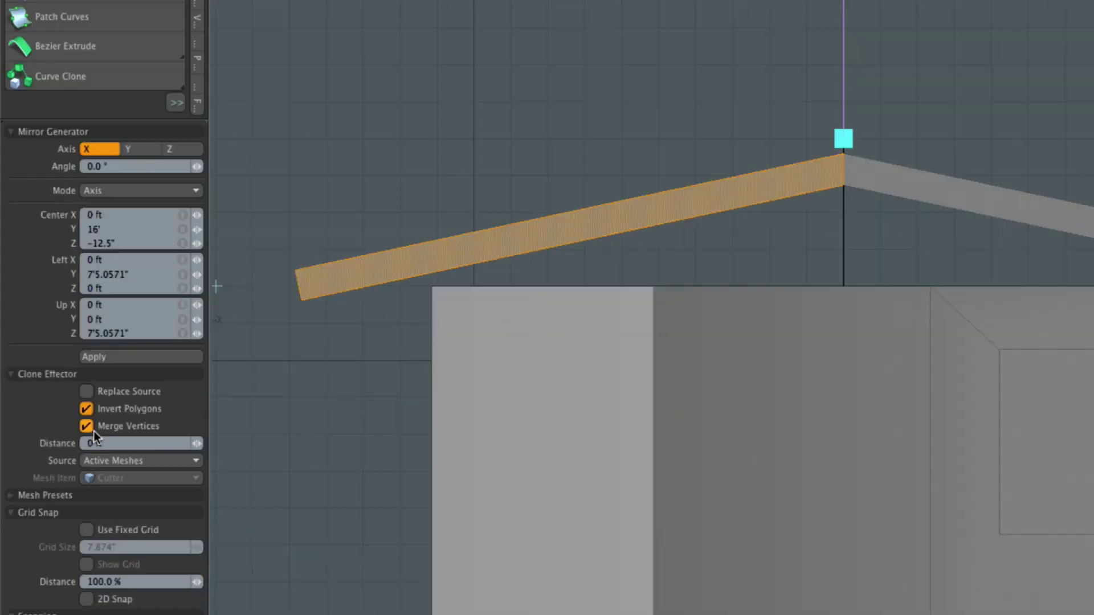
key(space)
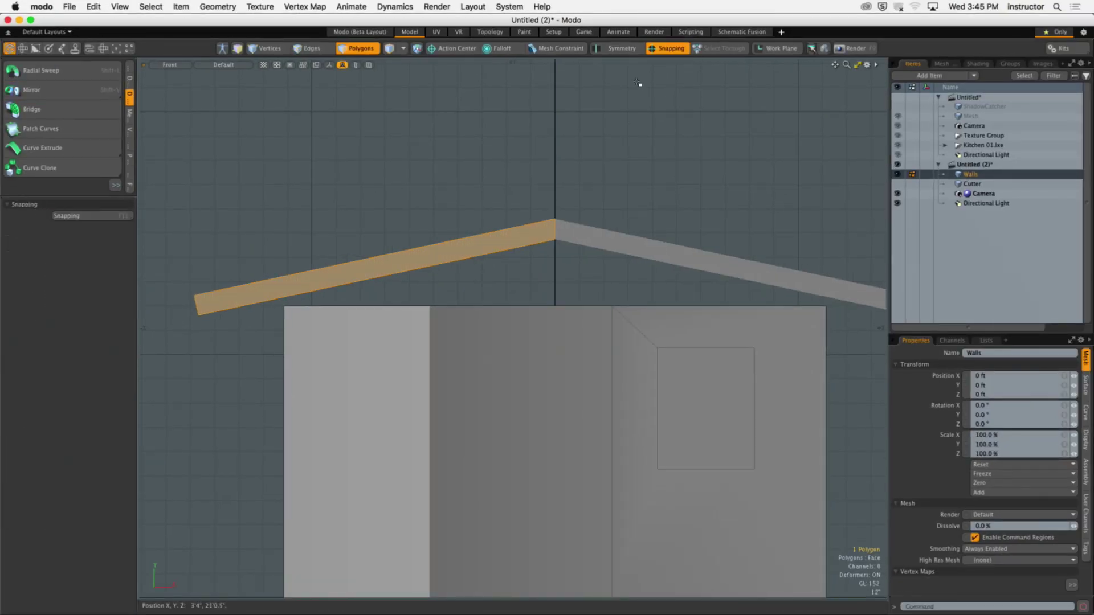
key(F11)
Select both halves of the roof profile and move them 11'7" along Z, out past the room's front wall
alt+shift+drag(630, 196, 609, 215)
shift+click(621, 241)
scroll(609, 189, down, 5)
alt+shift+drag(610, 190, 521, 238)
key(ctrl+space)
click(617, 210)
alt+drag(617, 211, 614, 314)
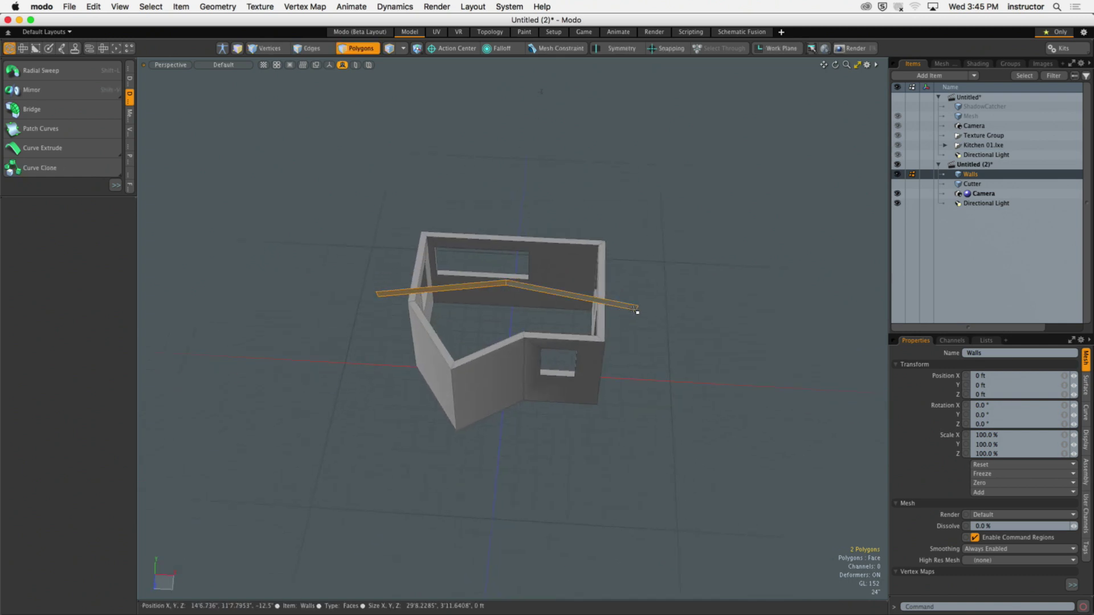
key(w)
alt+drag(625, 314, 455, 307)
scroll(431, 373, up, 4)
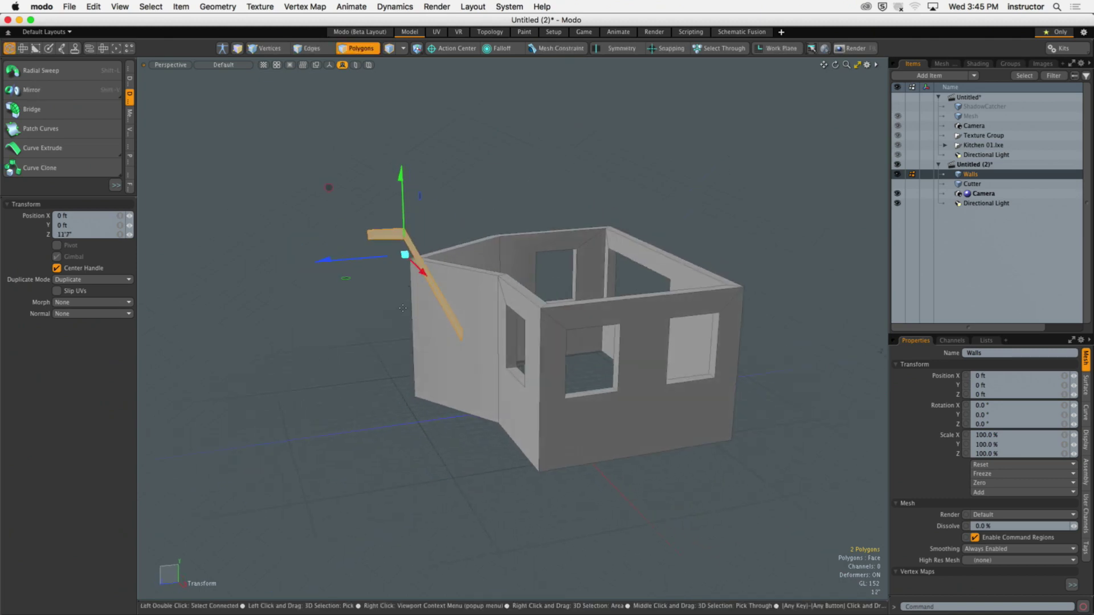
key(space)
alt+drag(450, 253, 497, 226)
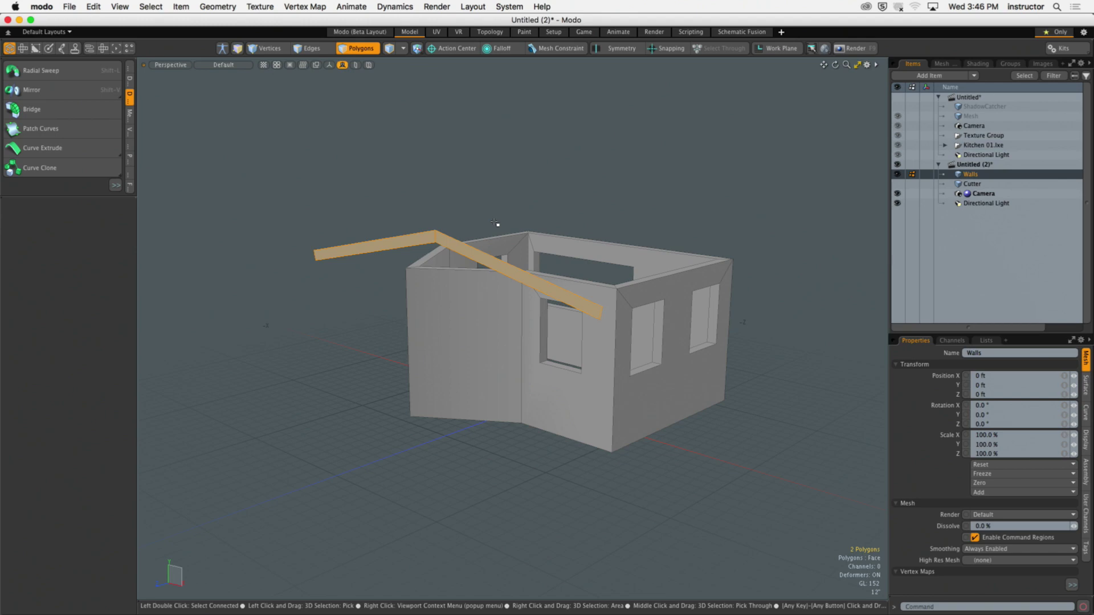
Extrude the gable roof profile -34'1.5" along Z so it covers the whole room, and clear the selection
key(shift+x)
alt+drag(494, 222, 543, 164)
alt+shift+drag(655, 173, 629, 175)
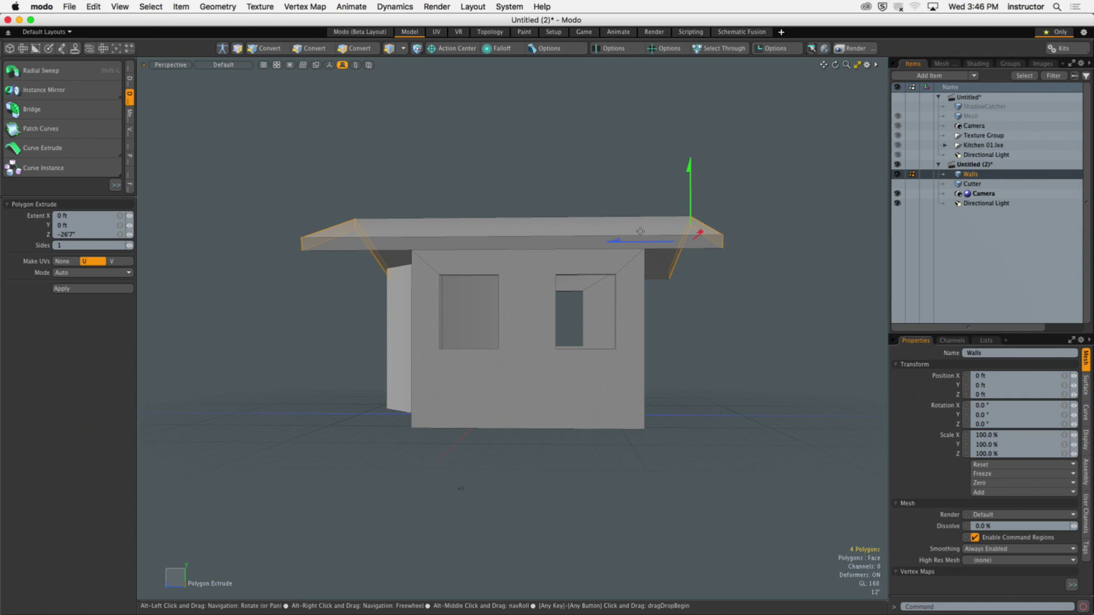
drag(614, 240, 715, 237)
alt+shift+drag(715, 237, 654, 396)
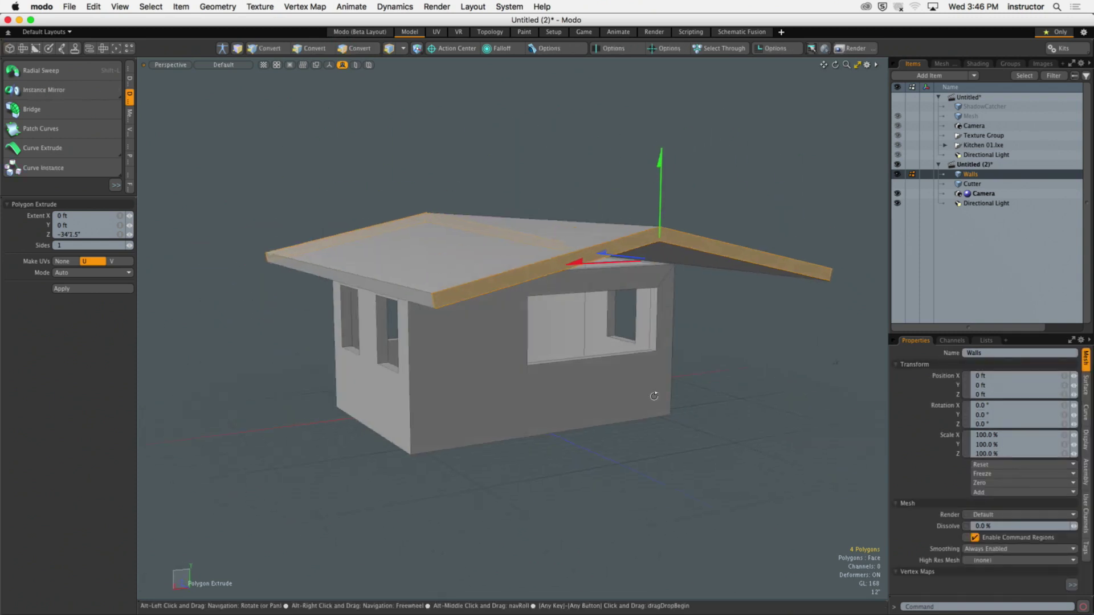
key(space)
click(738, 391)
Select the loop of top faces running around the room's walls
alt+drag(738, 391, 511, 391)
alt+drag(398, 336, 588, 299)
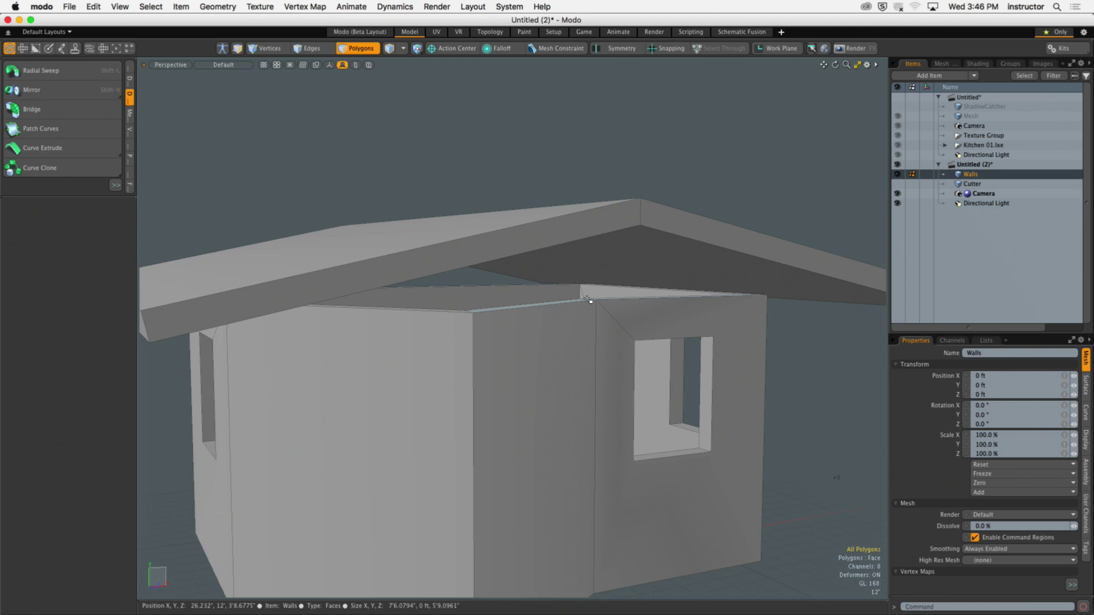
alt+drag(588, 301, 587, 307)
click(588, 315)
shift+click(590, 314)
key(l)
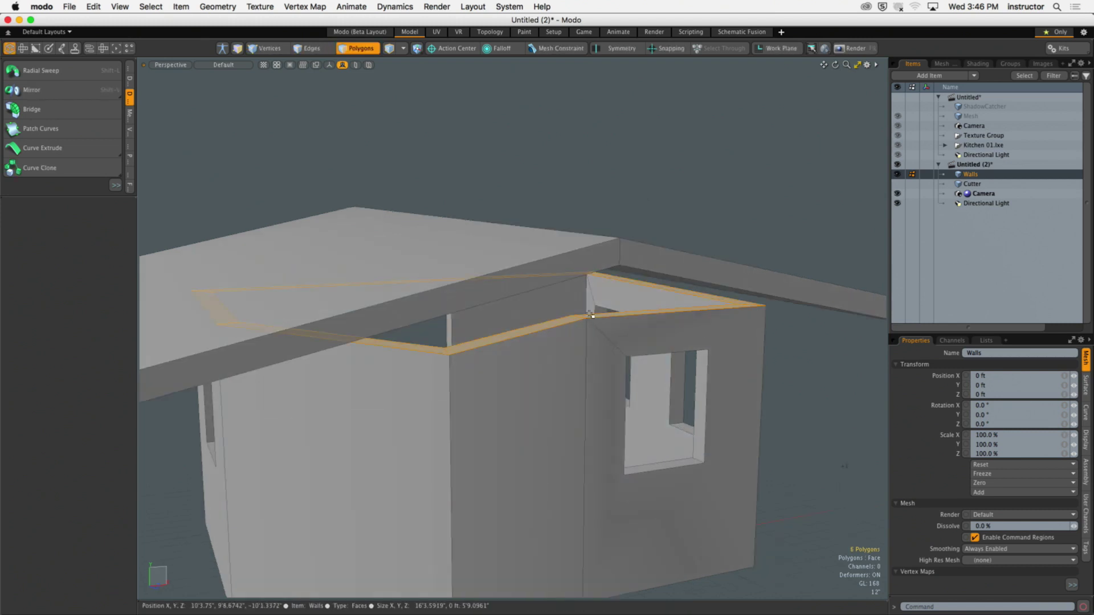
Select the top edge at the walls' inner corner beside the window and raise it toward the roof in the Front view
alt+drag(583, 329, 580, 319)
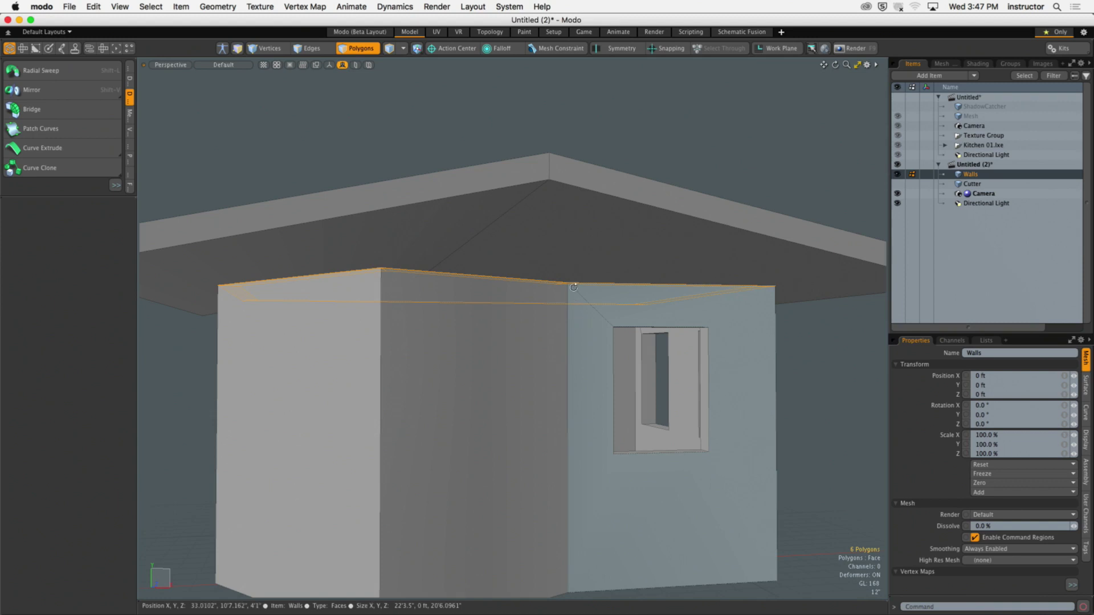
alt+drag(580, 319, 566, 325)
scroll(534, 388, up, 3)
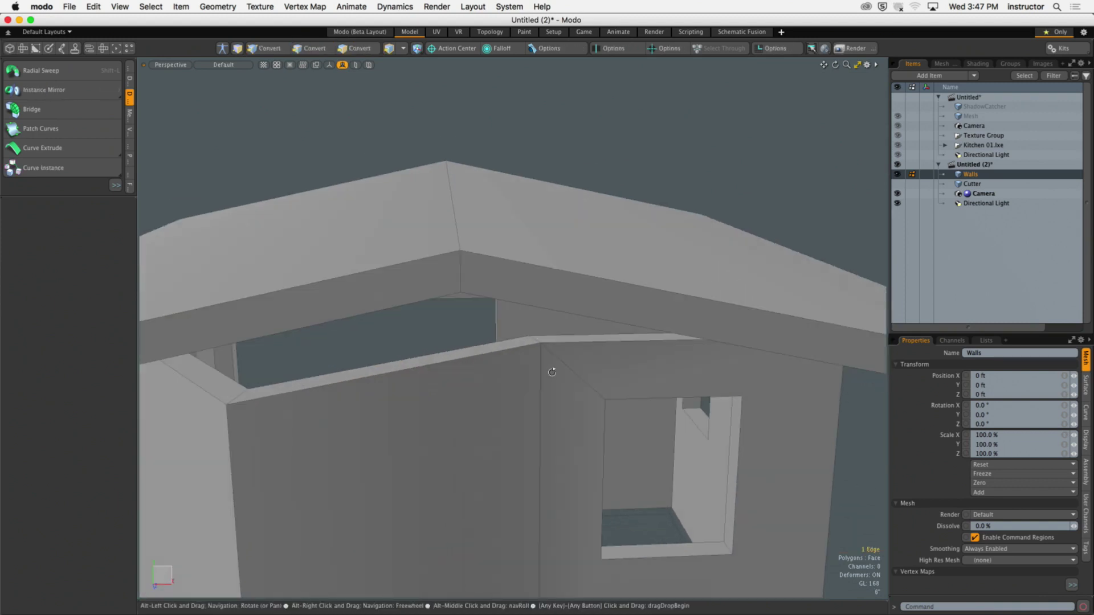
key(y)
key(ctrl+space)
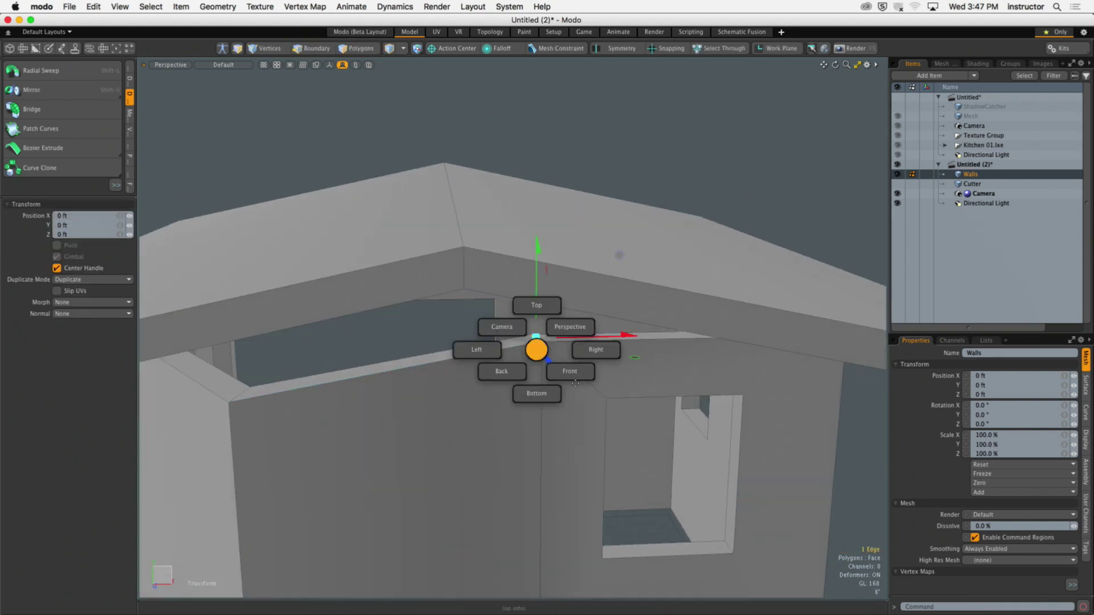
click(569, 371)
drag(517, 265, 517, 185)
Undo the stray move, and raise the next top wall edge 6.75" along Y toward the roof's underside
alt+shift+drag(711, 287, 638, 281)
drag(727, 266, 773, 219)
key(super+z)
key(q)
right_drag(734, 270, 773, 300)
key(w)
drag(758, 259, 758, 244)
Select the sloped top face beside the raised wall corner, and undo raising the top wall edges
alt+drag(569, 273, 582, 293)
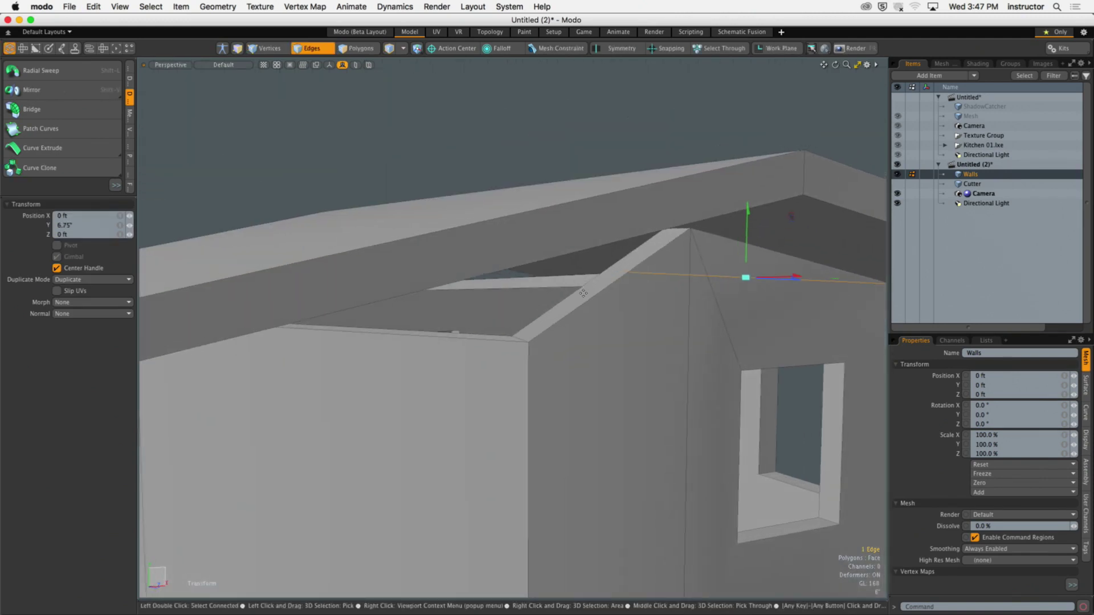
key(q)
key(3)
click(580, 297)
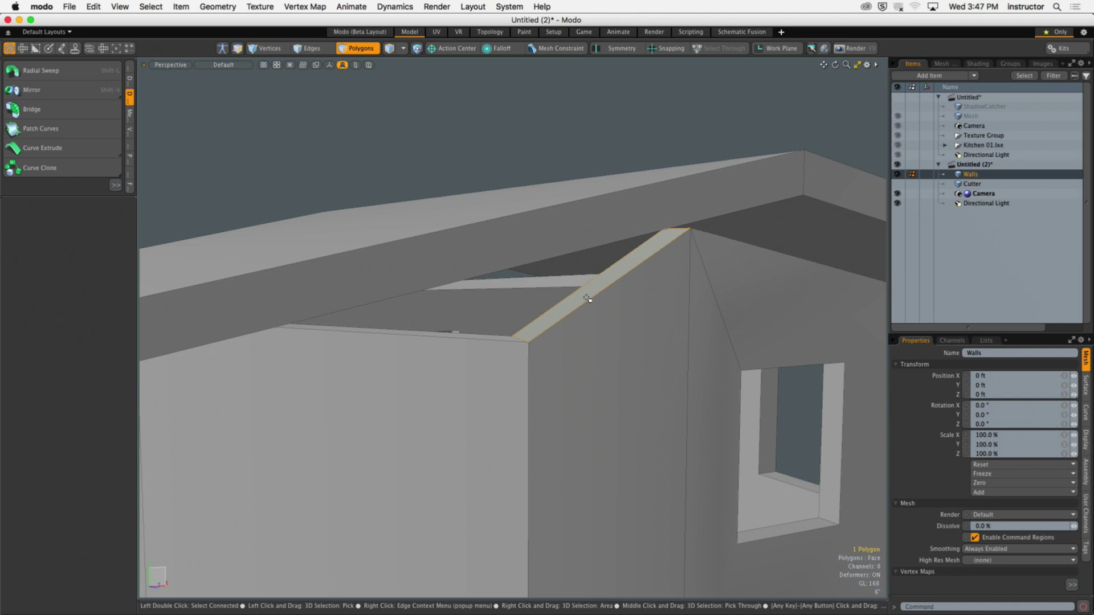
key(2)
key(BackSpace)
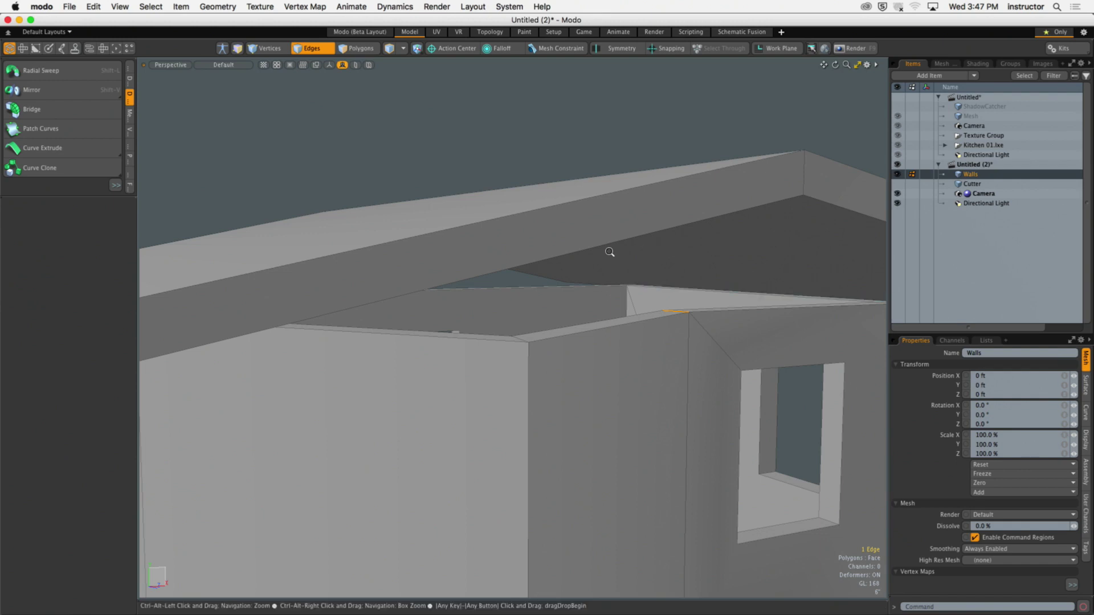
Cut the whole connected roof geometry out of the Walls mesh and paste it into the Cutter mesh
ctrl+alt+drag(610, 251, 453, 171)
click(359, 48)
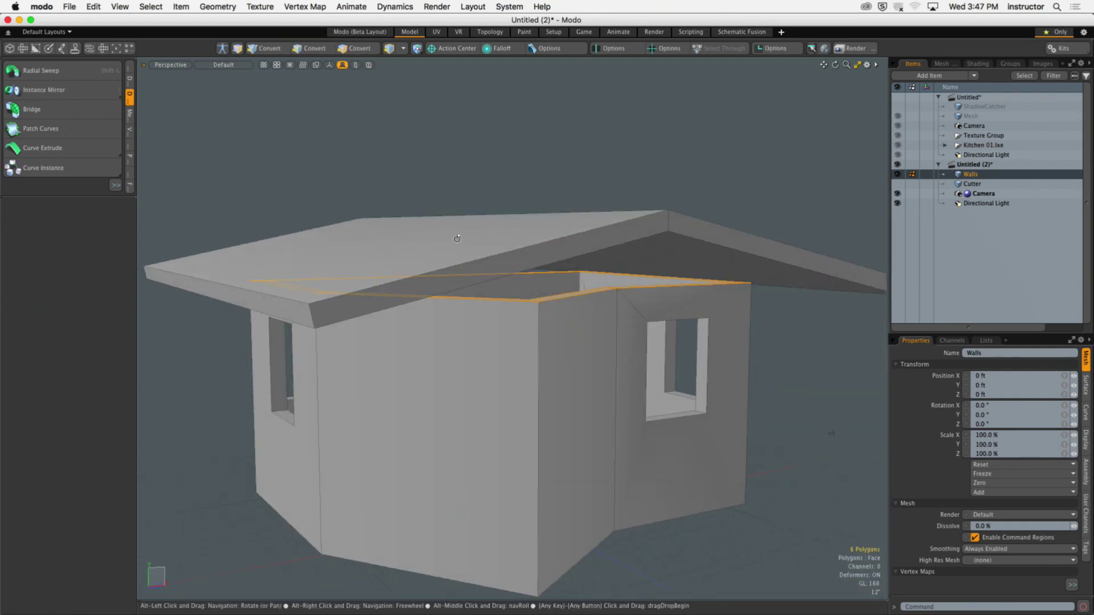
double_click(485, 253)
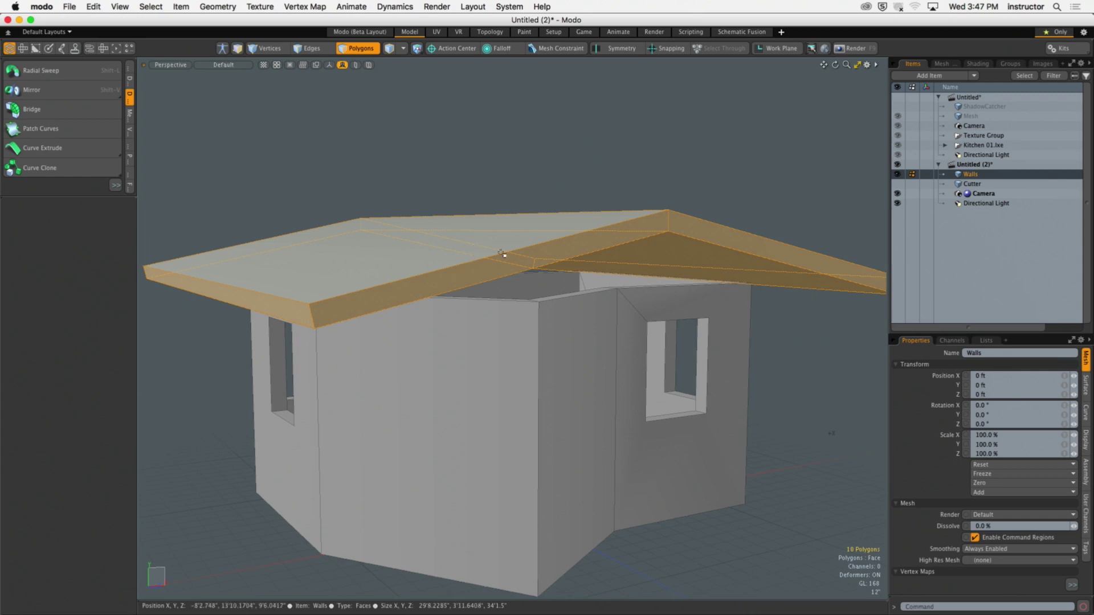
key(Delete)
click(972, 184)
key(super+v)
Select the whole connected roof in the Cutter mesh, invert the selection, and delete the old window cutter boxes
click(733, 226)
alt+drag(734, 226, 677, 270)
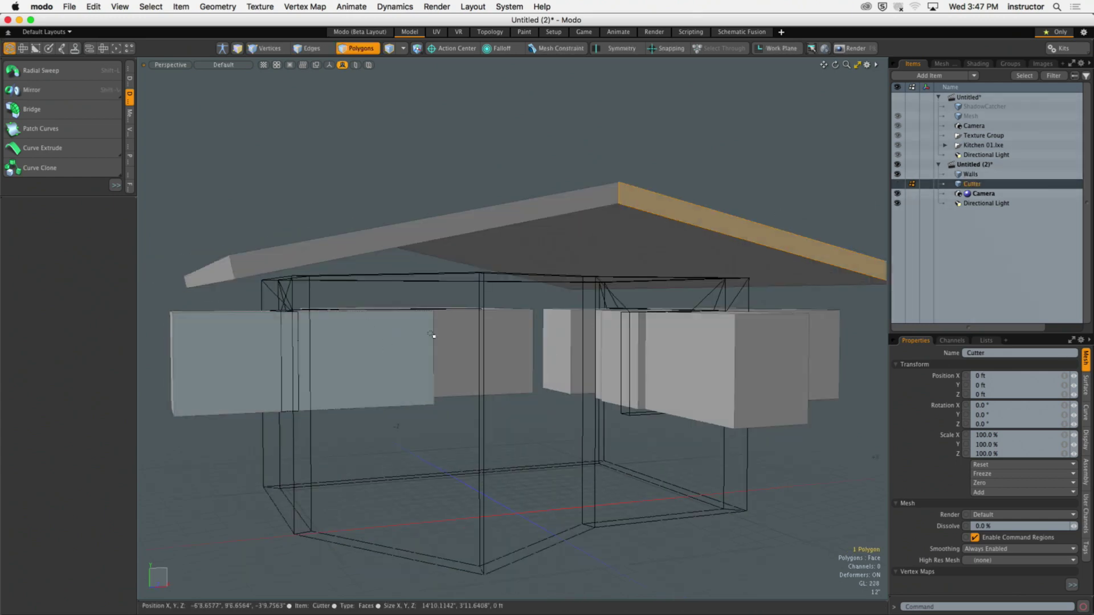
scroll(532, 332, down, 4)
key(])
key([)
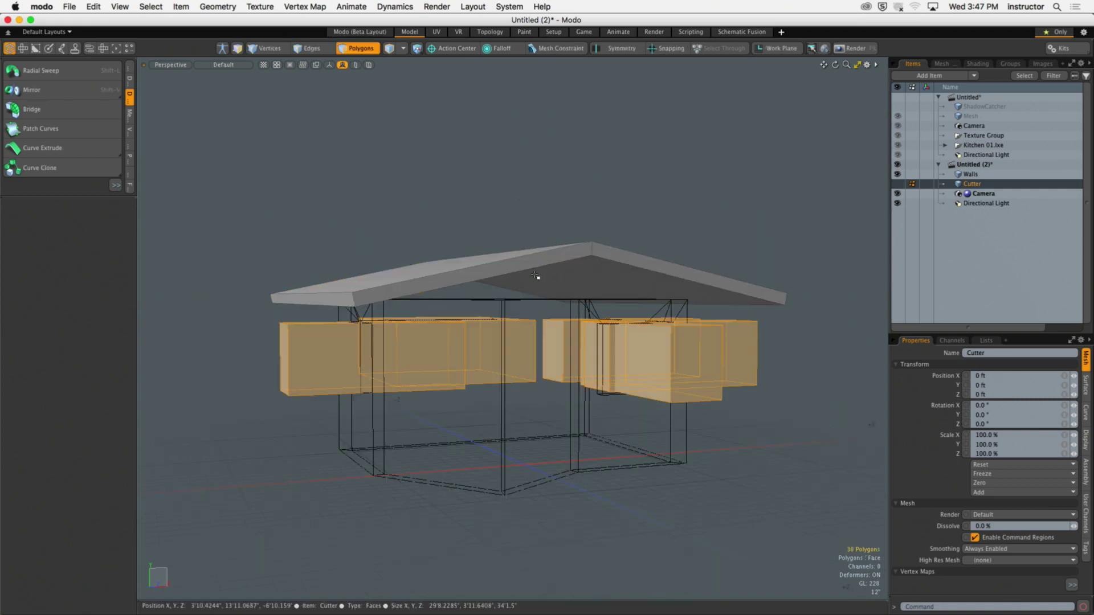
key(Delete)
Make the Walls mesh active and show the Cutter roof as a background mesh
alt+drag(586, 225, 614, 270)
click(967, 179)
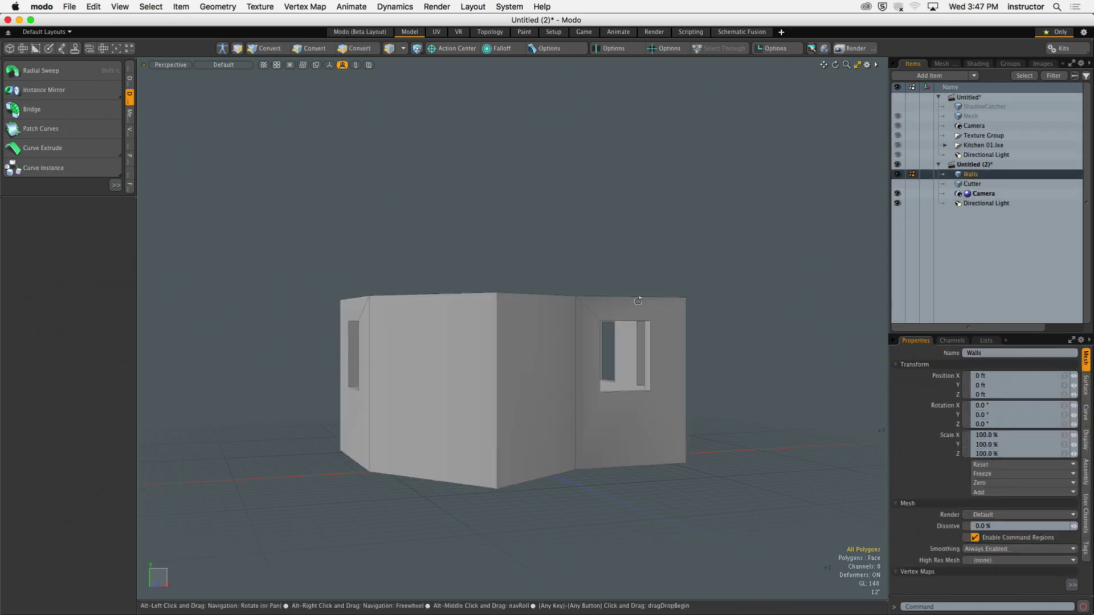
click(898, 184)
alt+drag(627, 263, 594, 341)
scroll(489, 400, up, 4)
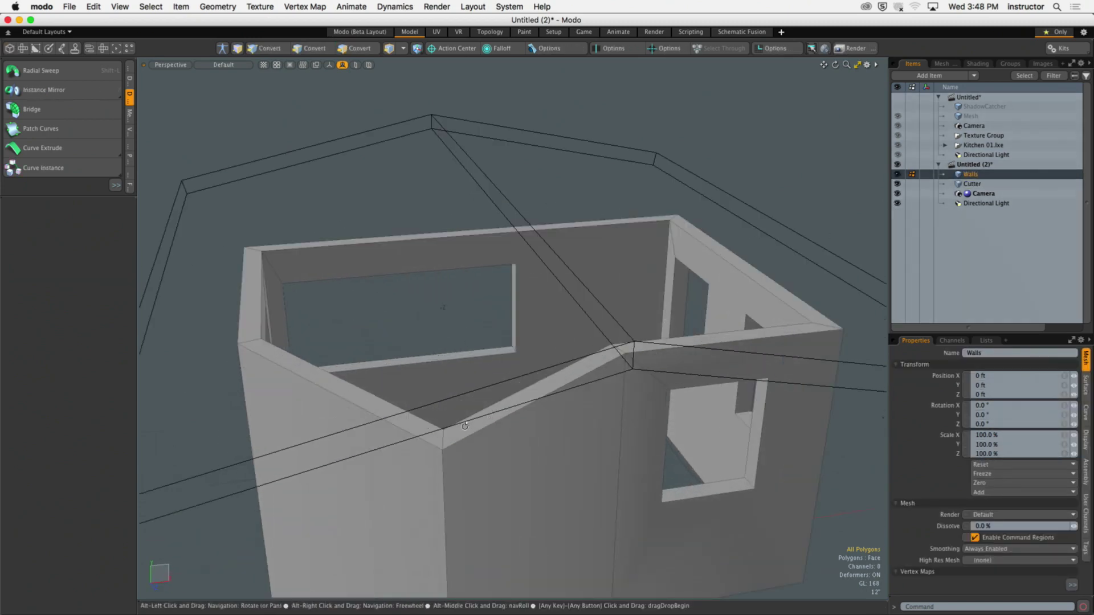
Select the loop of top faces around the walls and raise it along Y well above the roof
drag(423, 429, 451, 435)
key(l)
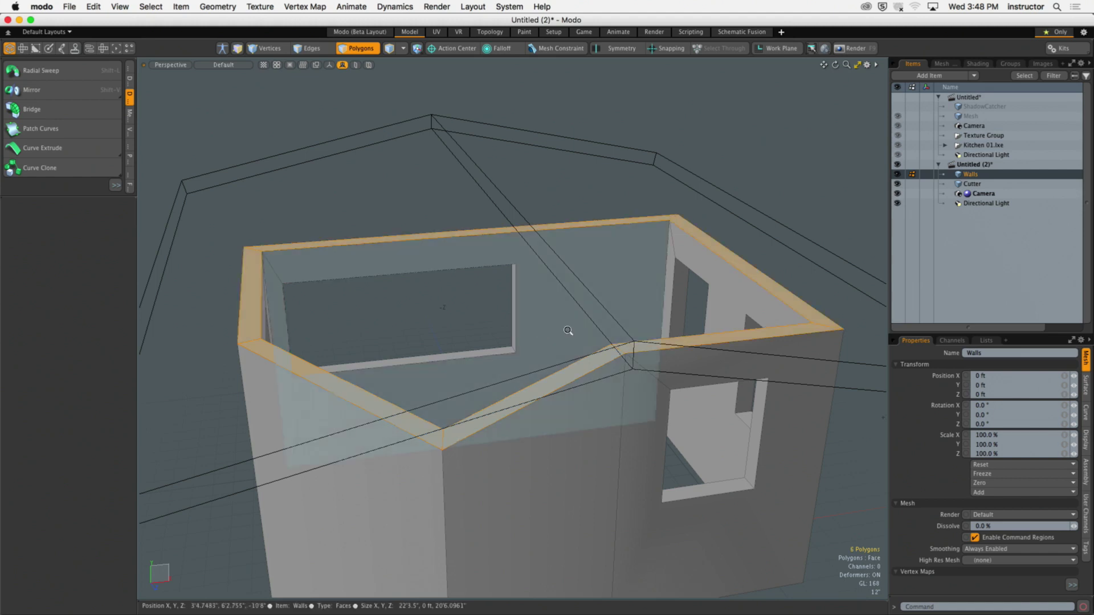
scroll(569, 336, down, 4)
key(w)
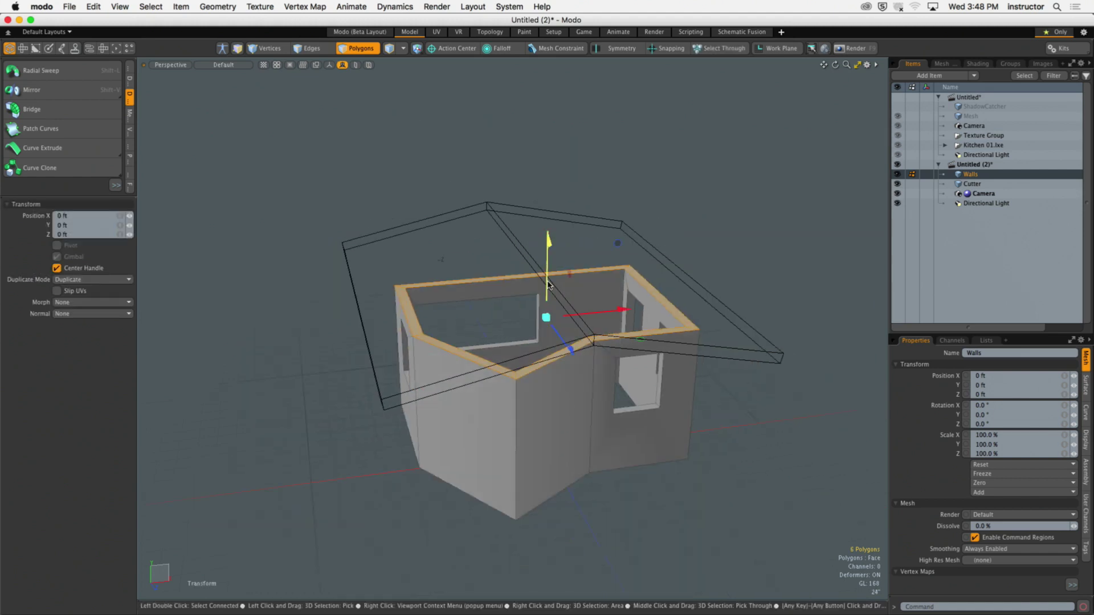
drag(548, 284, 550, 108)
key(q)
alt+drag(769, 232, 756, 210)
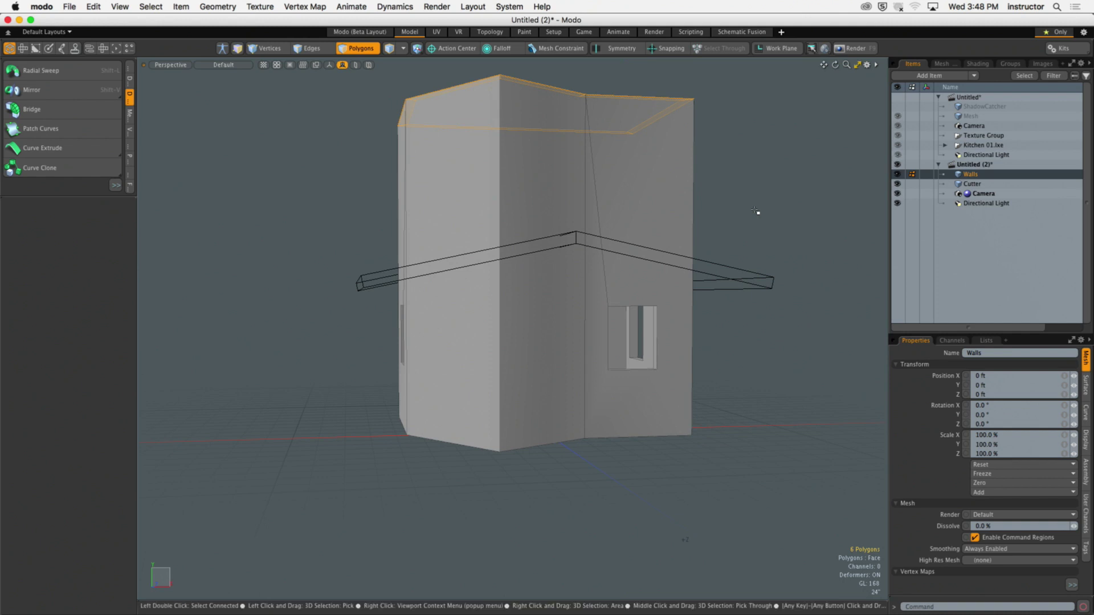
key(1)
Run a Solid Drill on the walls with the Slice operation and Background as the drive mesh
alt+drag(756, 211, 740, 250)
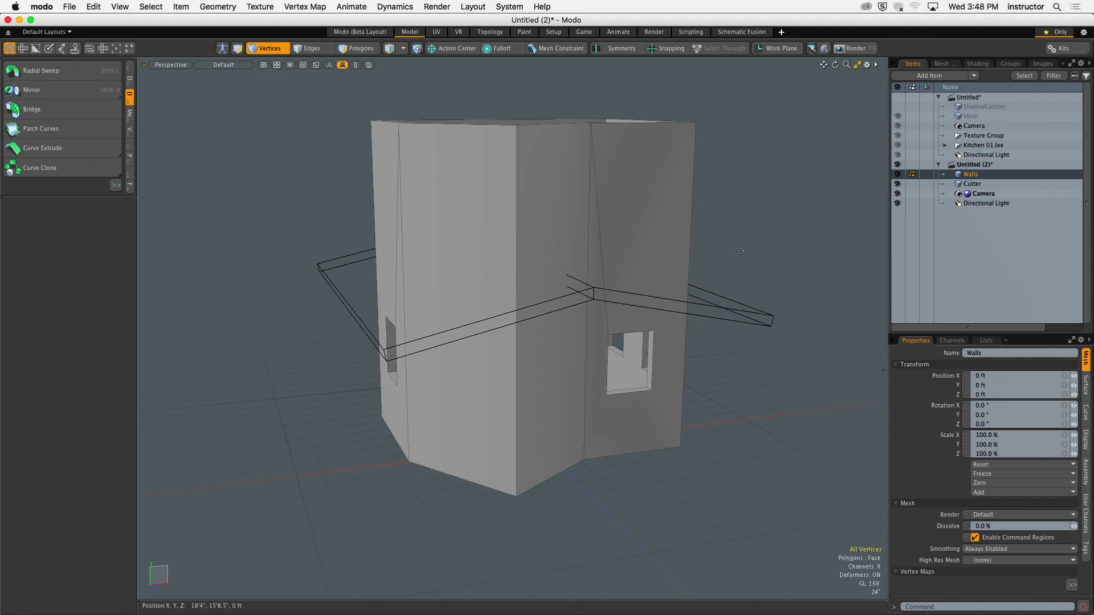
click(218, 6)
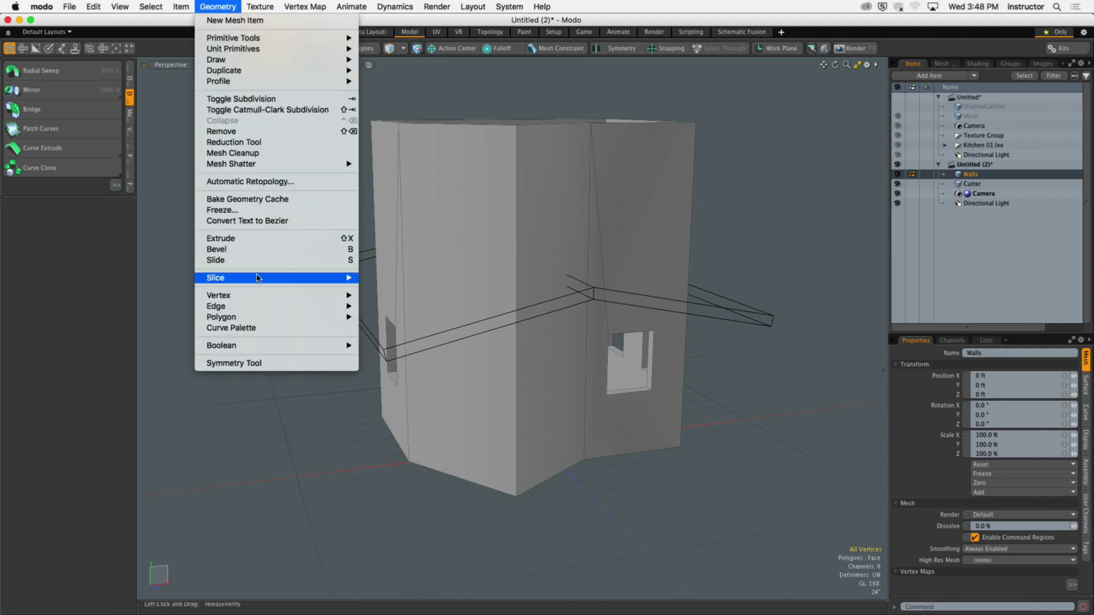
mouse_move(251, 349)
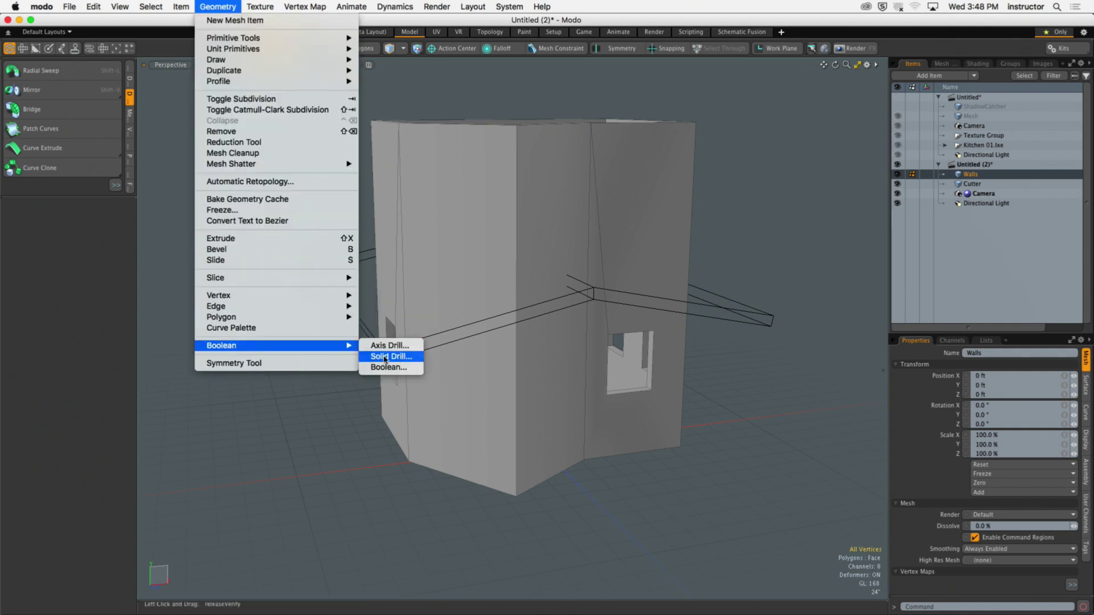
click(409, 357)
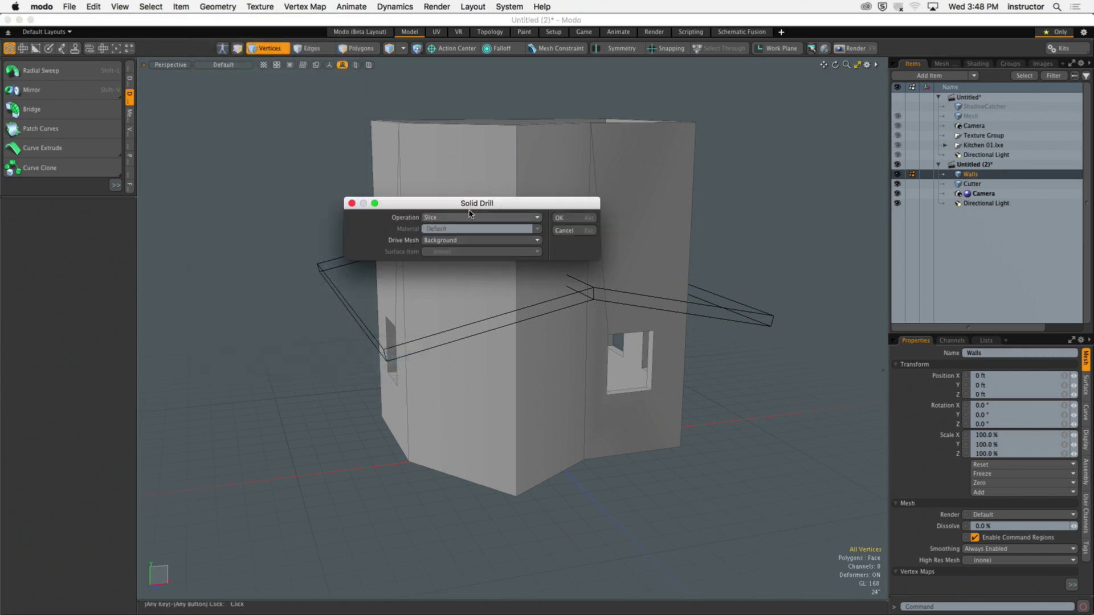
click(564, 218)
Select the walls' top face loop, expand the selection down to the roof's underside slice line, and delete those faces
alt+drag(682, 233, 662, 247)
alt+scroll(600, 319, up, 5)
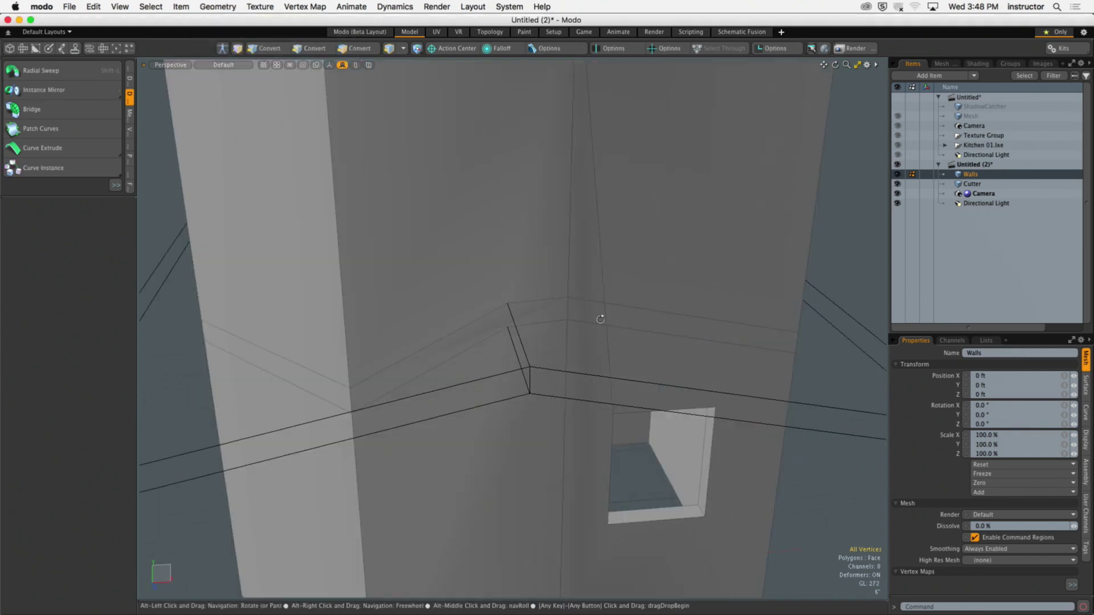
alt+drag(600, 319, 594, 310)
key(2)
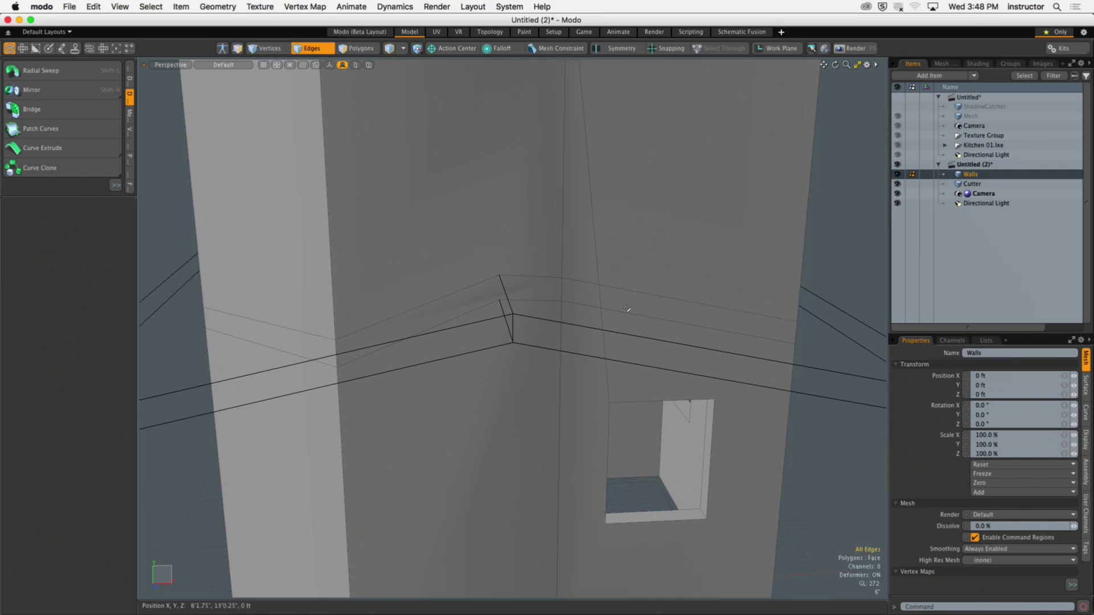
key(3)
mouse_move(464, 301)
mouse_down()
mouse_move(677, 310)
mouse_move(547, 306)
mouse_move(582, 321)
mouse_move(586, 341)
mouse_up()
mouse_move(527, 248)
mouse_down()
mouse_move(552, 251)
mouse_move(547, 273)
mouse_move(564, 298)
mouse_up()
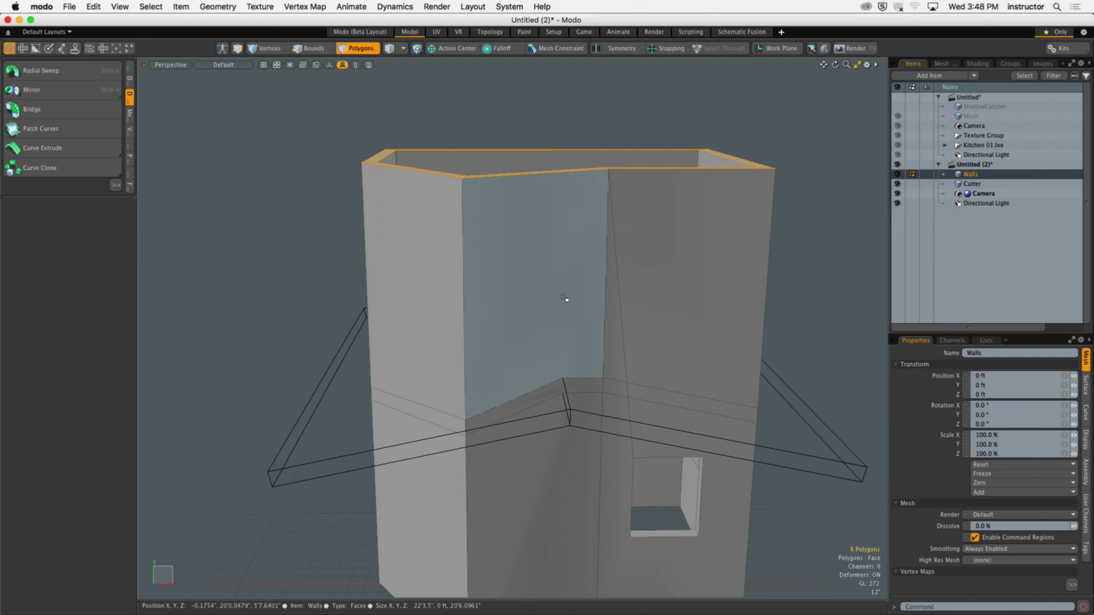
key(shift+Up)
key(shift+Up)
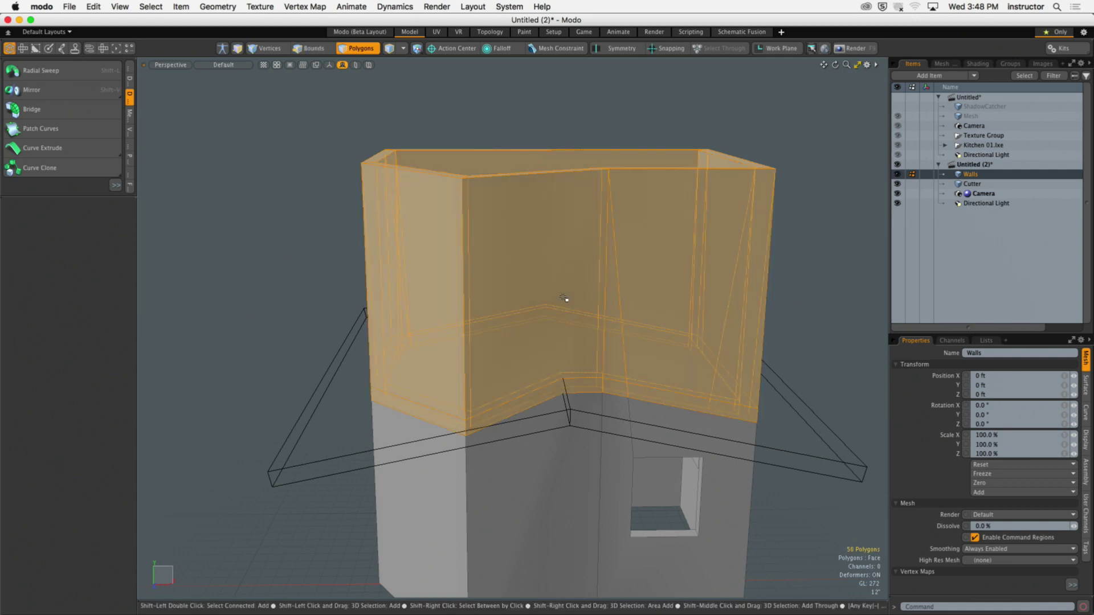
key(Delete)
alt+drag(590, 362, 528, 373)
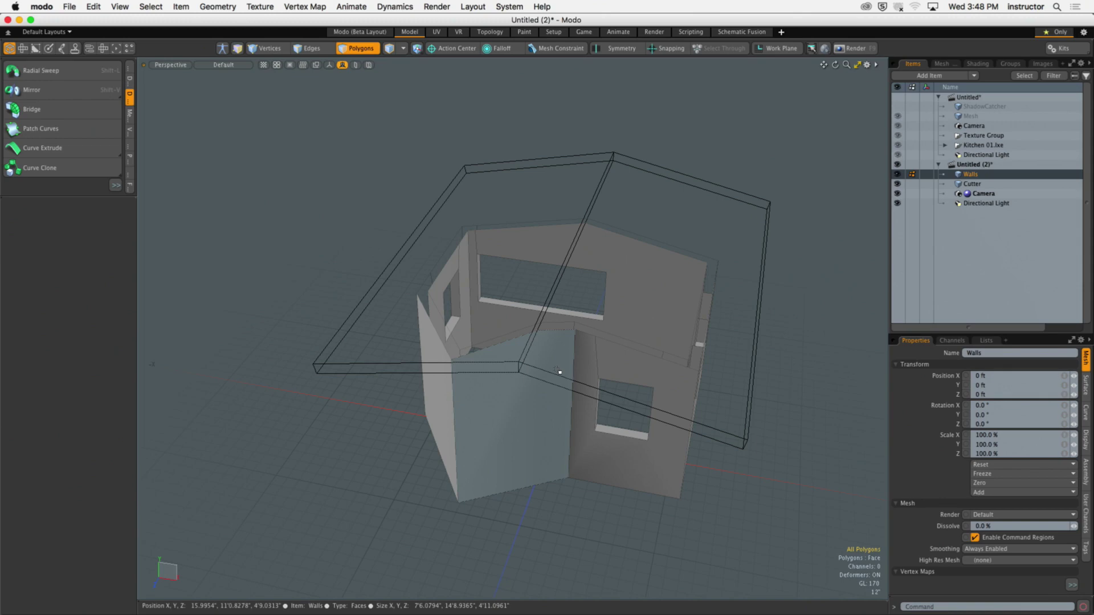
Cut the roof from the Cutter mesh, paste it into the Walls mesh, and check the fit in the Front view
click(983, 184)
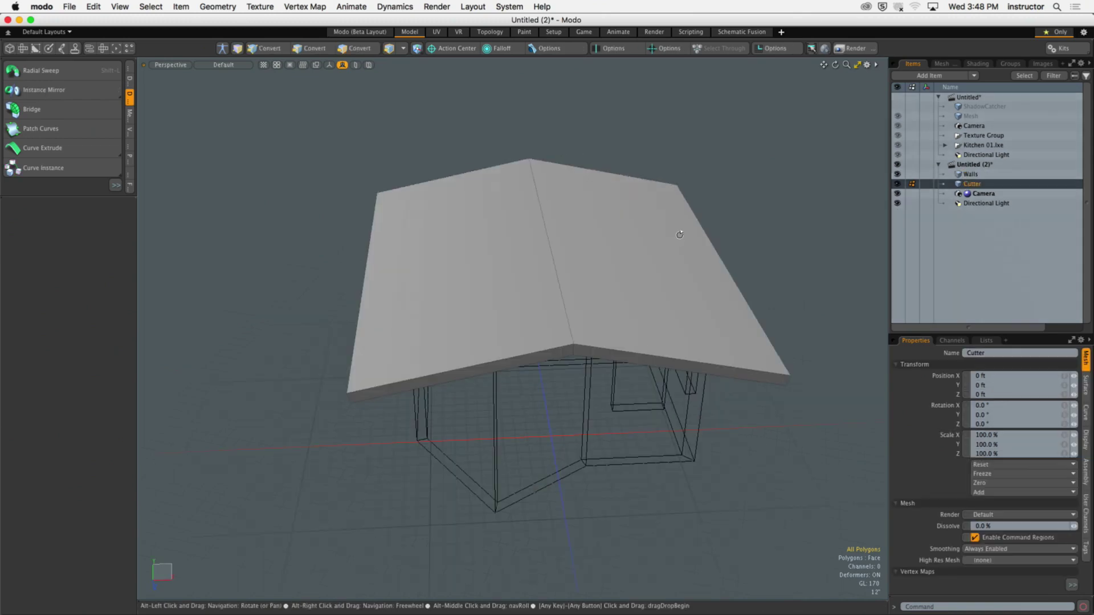
key(super+x)
click(973, 174)
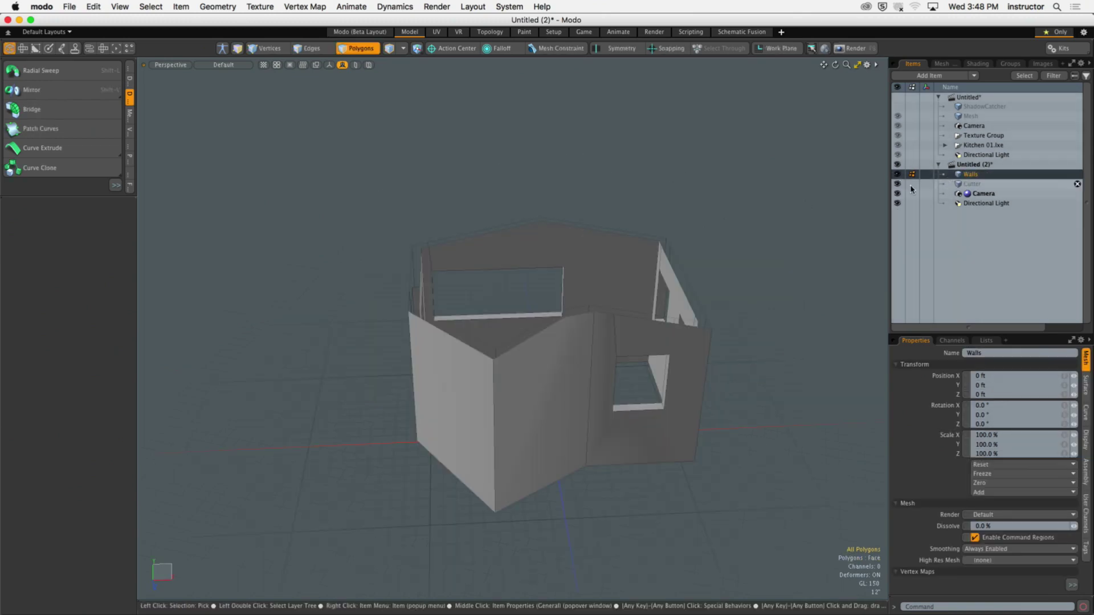
key(super+v)
alt+drag(750, 287, 637, 312)
key(KP_2)
alt+drag(654, 412, 679, 386)
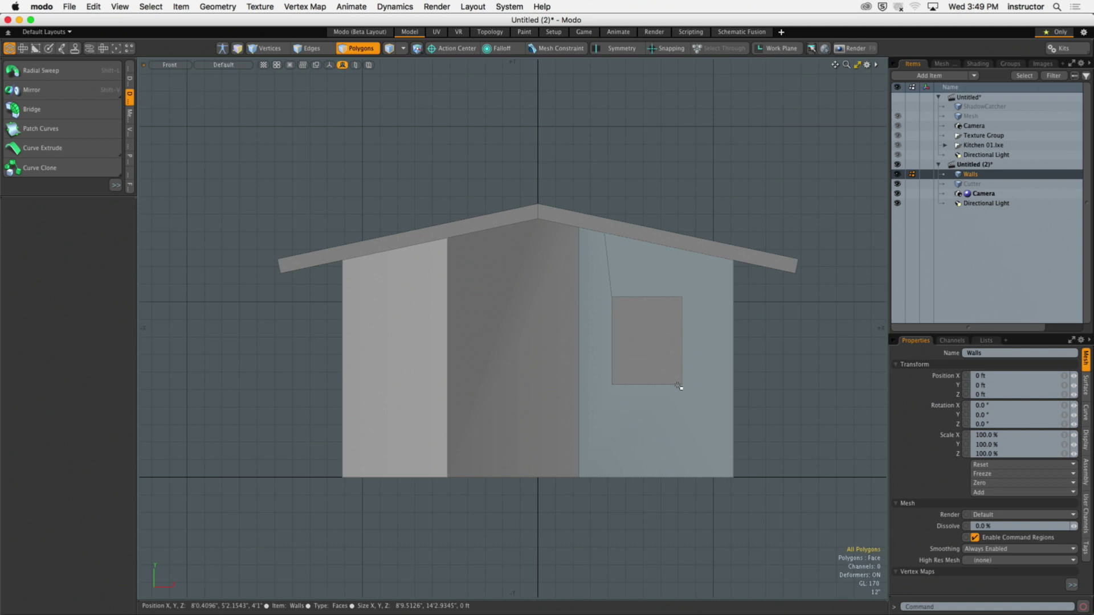
Undo the roof transfer, the deletion of the upper walls and the Solid Drill slice
alt+drag(667, 198, 655, 155)
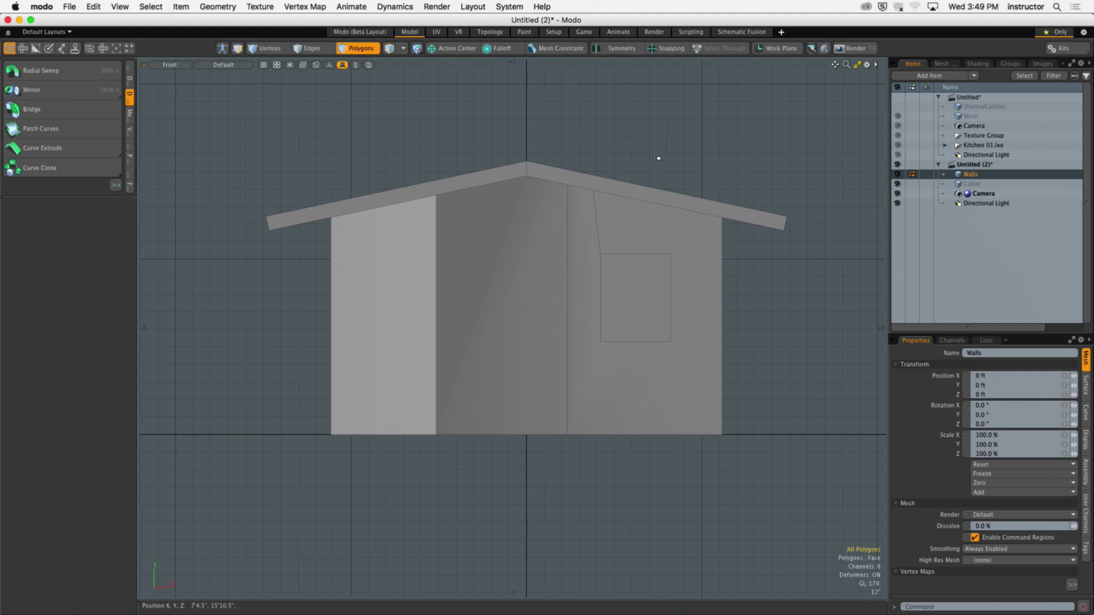
key(super+z)
key(super+z)
key(super+z)
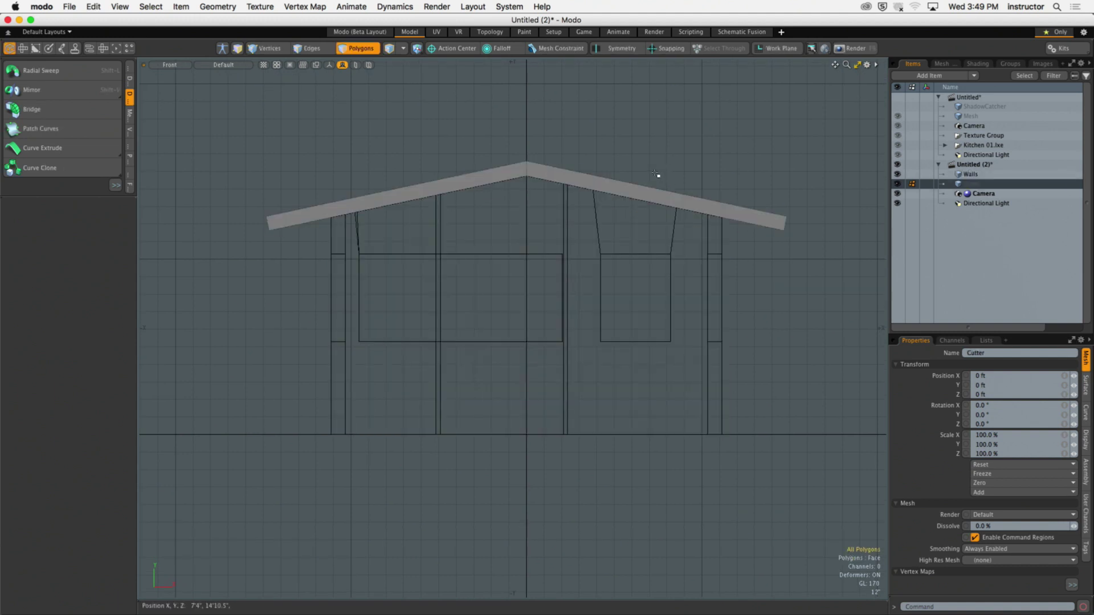
scroll(656, 174, down, 3)
alt+drag(647, 190, 610, 248)
key(ctrl+space)
click(712, 198)
alt+drag(712, 200, 672, 281)
scroll(699, 278, up, 3)
key(super+z)
key(super+z)
key(super+z)
key(super+z)
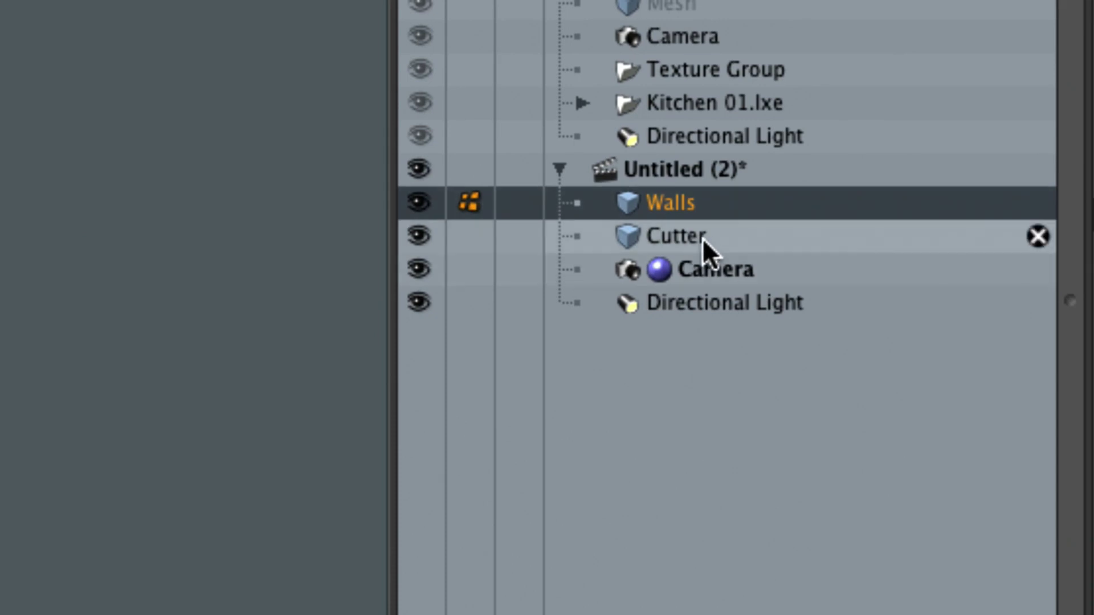
Examine the Cutter roof and the extended Walls mesh, checking in the Front view that the walls pass through the roof
click(638, 239)
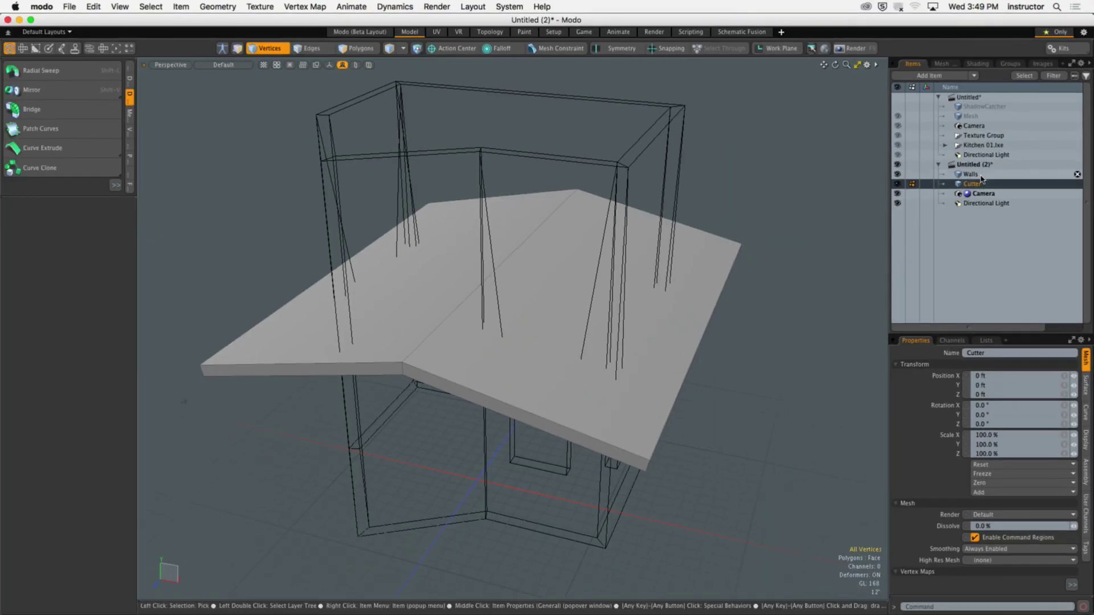
click(971, 174)
alt+drag(626, 285, 472, 181)
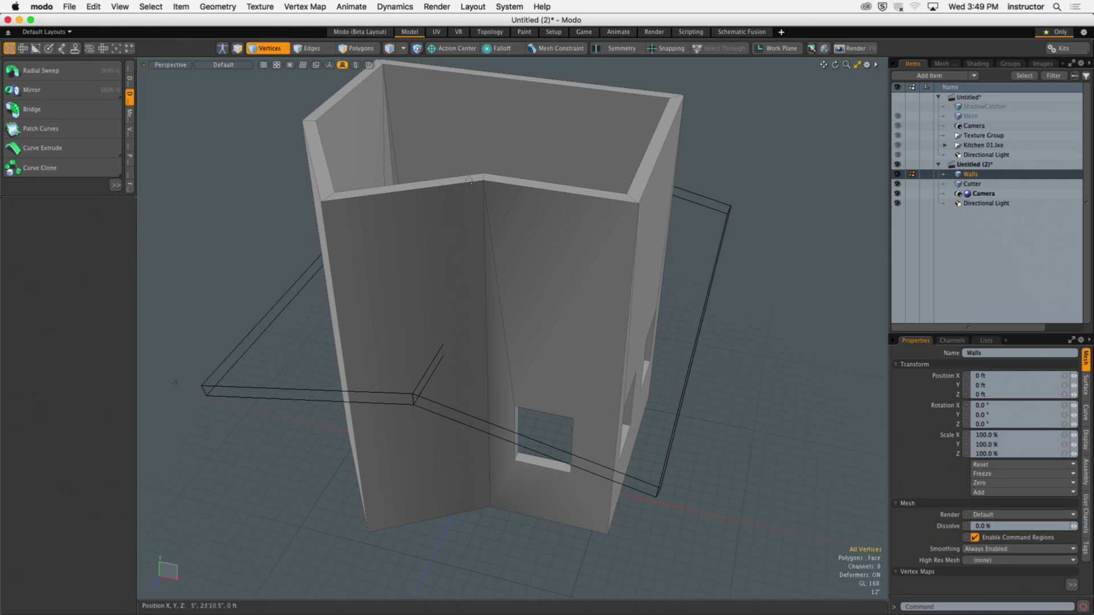
key(3)
click(468, 180)
alt+drag(468, 180, 659, 367)
key(ctrl+space)
click(659, 368)
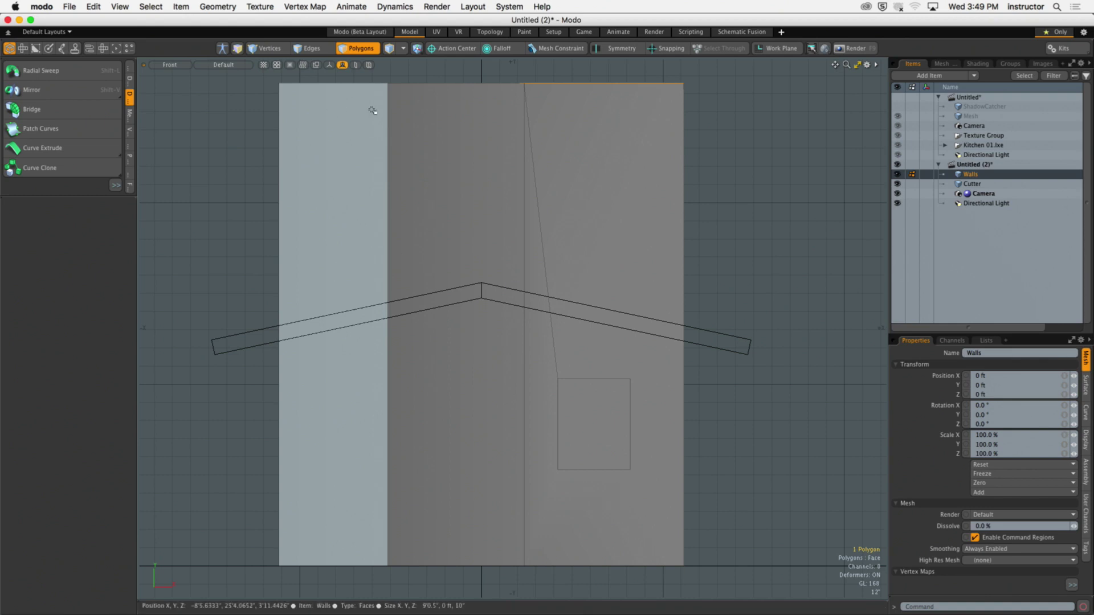
click(850, 242)
alt+drag(796, 257, 681, 319)
Slice the walls along the roof using Solid Drill with the Slice operation and the Background drive mesh
click(218, 6)
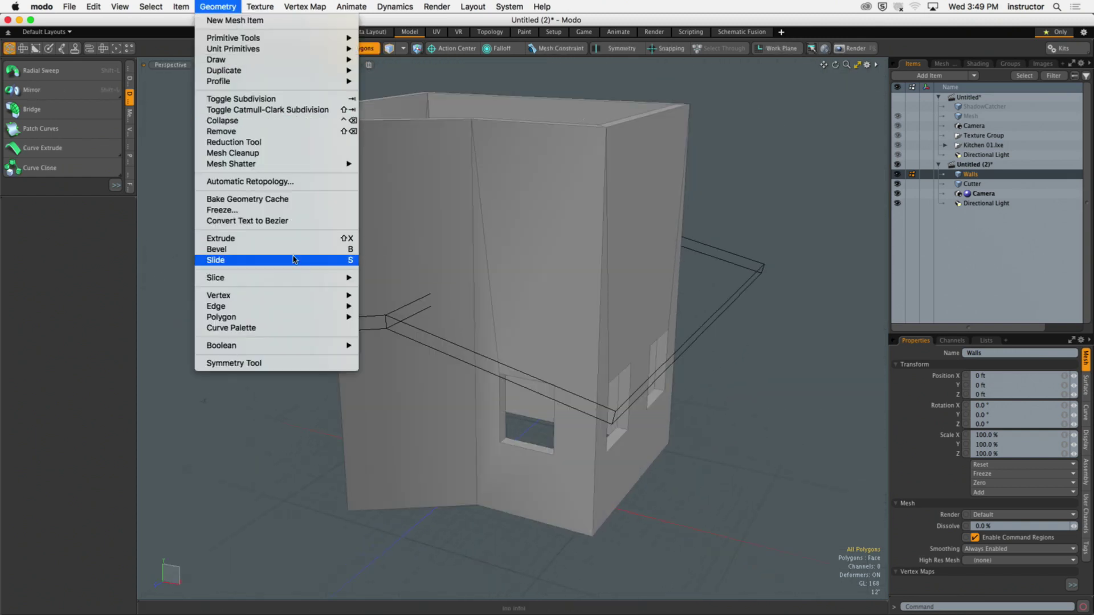
mouse_move(307, 346)
click(390, 356)
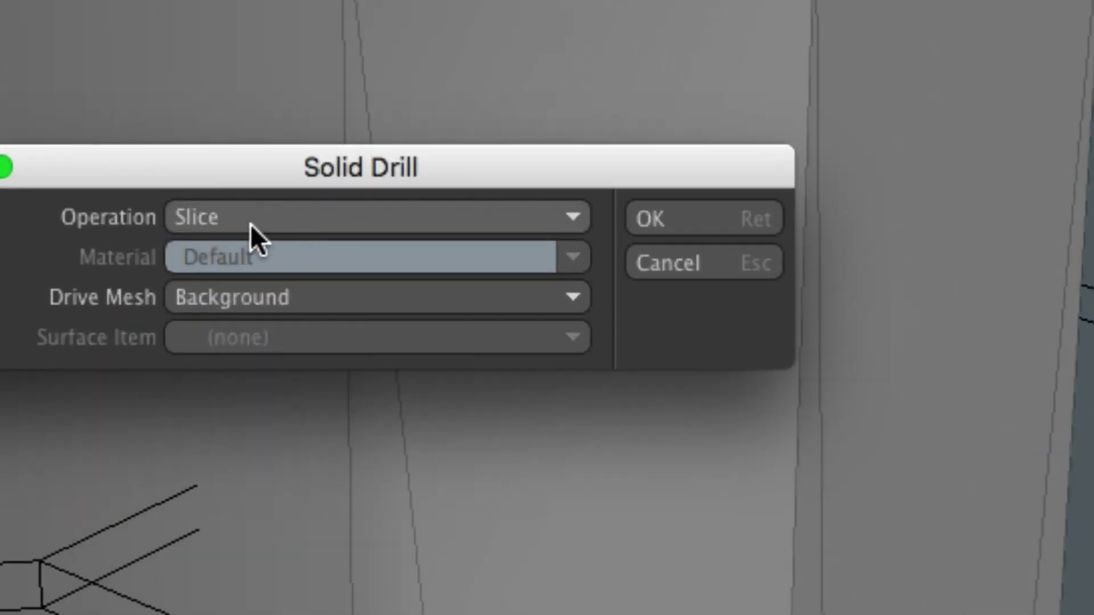
click(296, 220)
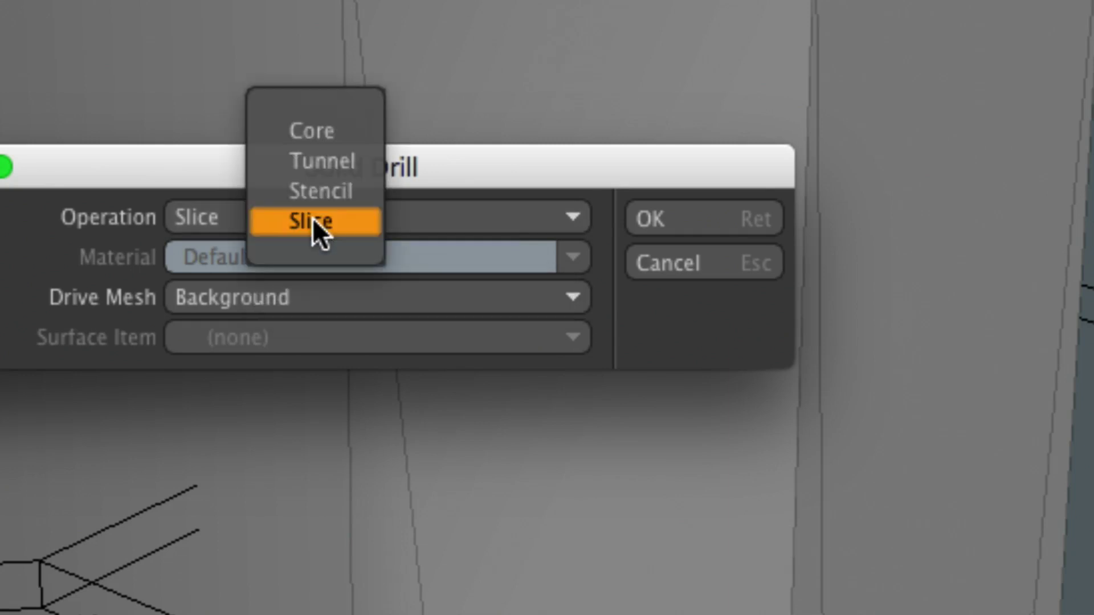
click(330, 136)
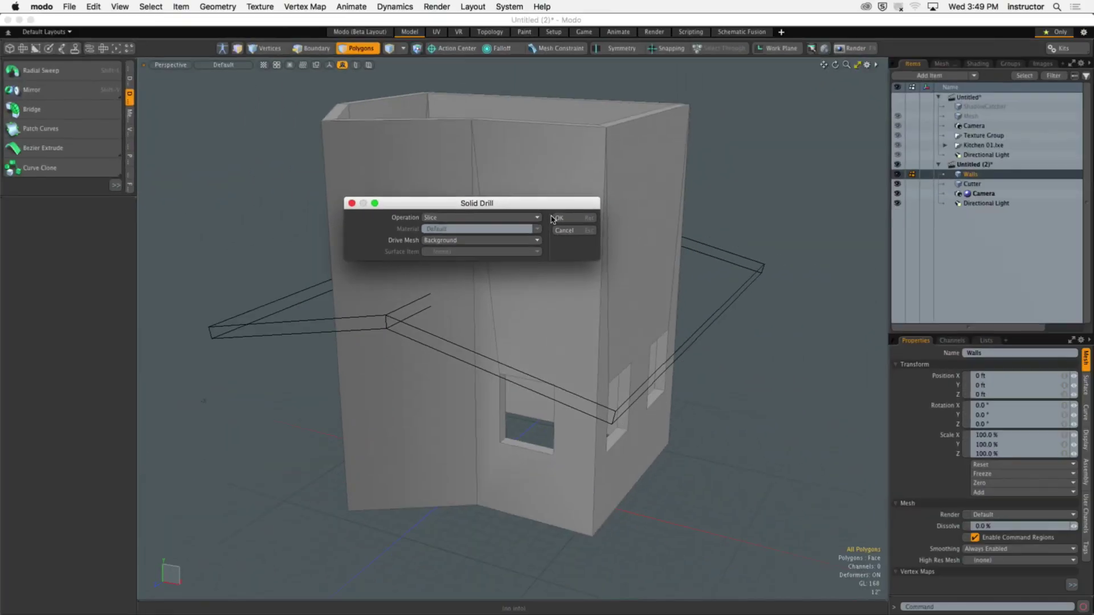
click(576, 225)
Select all the sliced wall polygons above the roof line in the Walls mesh and delete them
alt+drag(576, 224, 528, 215)
key(3)
click(523, 202)
shift+click(532, 190)
key(l)
alt+drag(532, 189, 532, 214)
key(shift+Up)
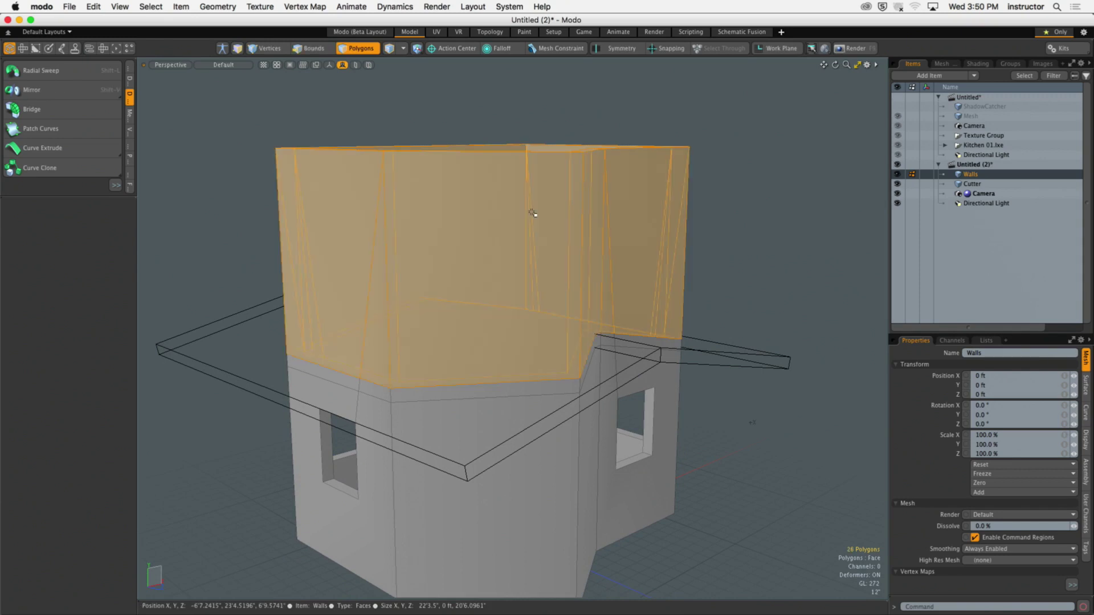
key(Delete)
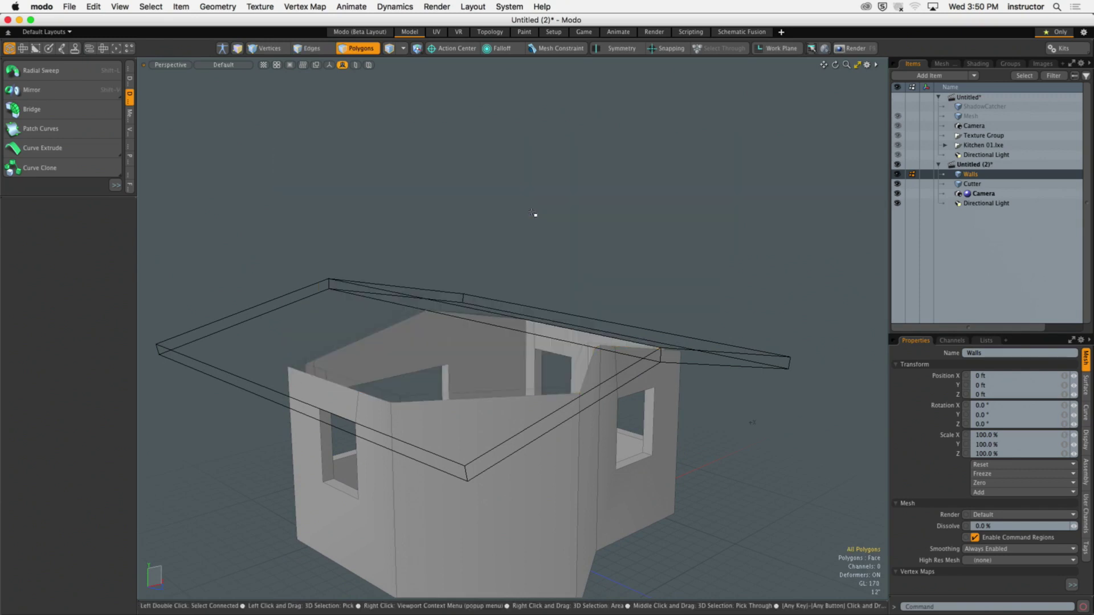
Hide the Cutter item, make Walls the active mesh, and unhide the gable roof polygons on it
alt+drag(533, 214, 415, 374)
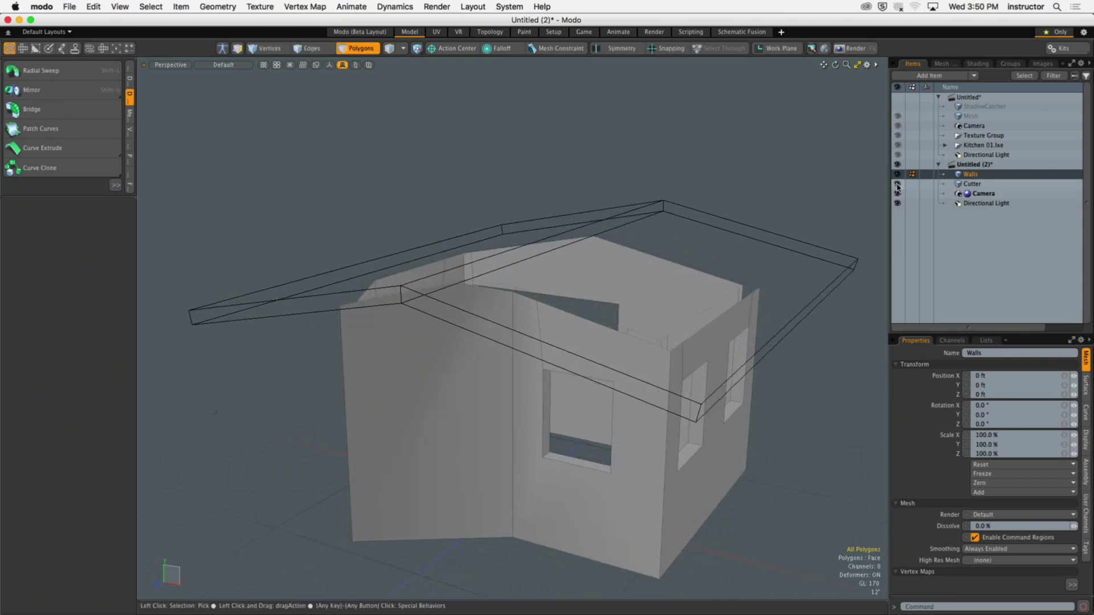
click(948, 186)
key(h)
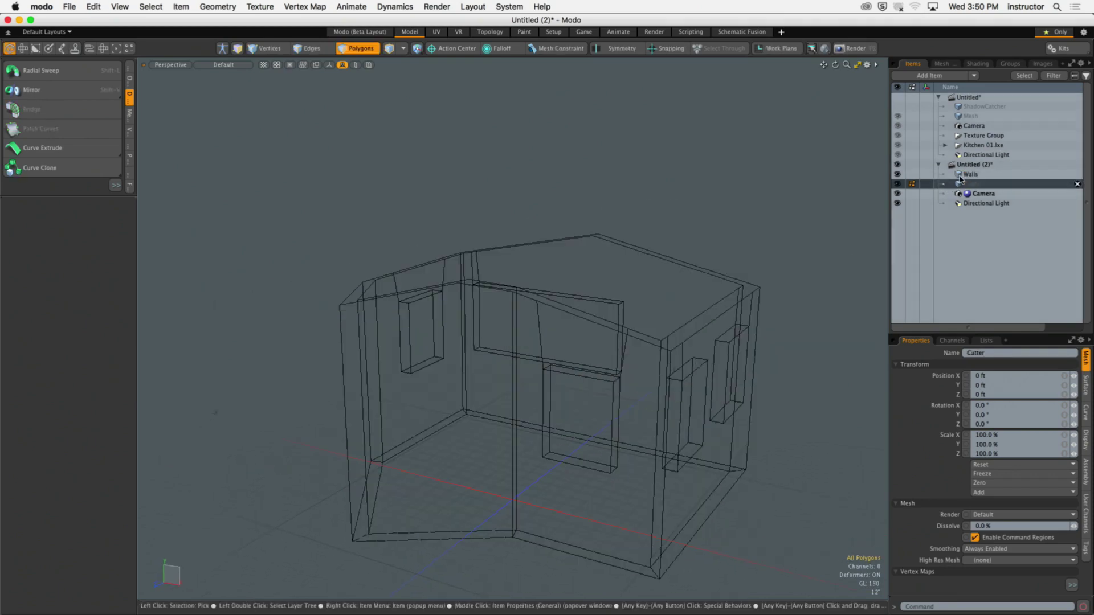
click(962, 176)
key(u)
alt+drag(764, 183, 738, 169)
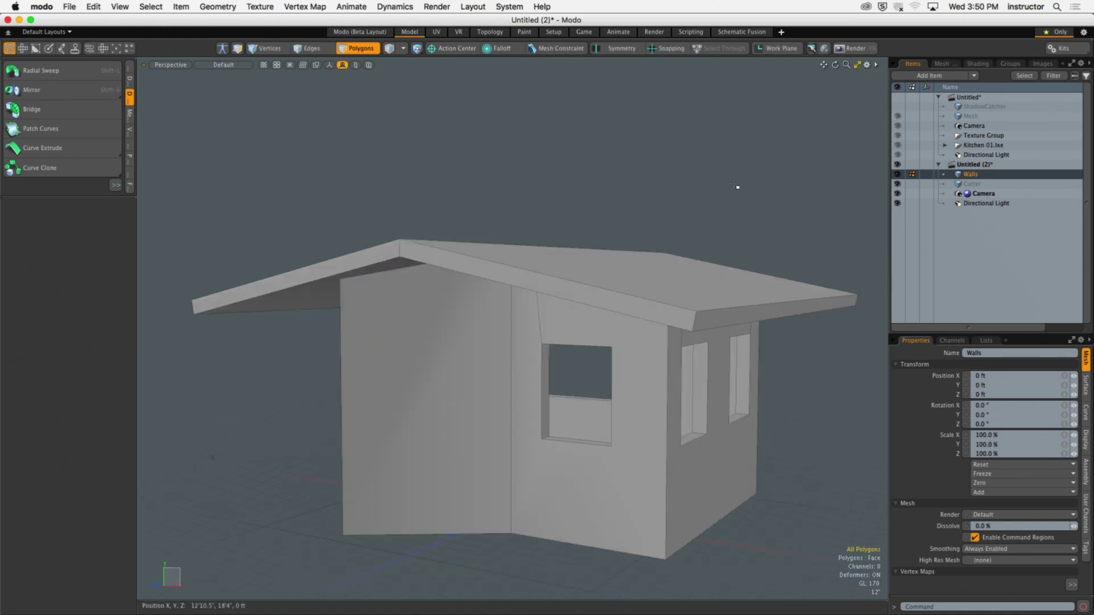
Select all connected wall polygons, starting from the angled front wall, and hide the roof so only the walls remain visible
key(alt)
alt+drag(595, 295, 527, 311)
click(541, 332)
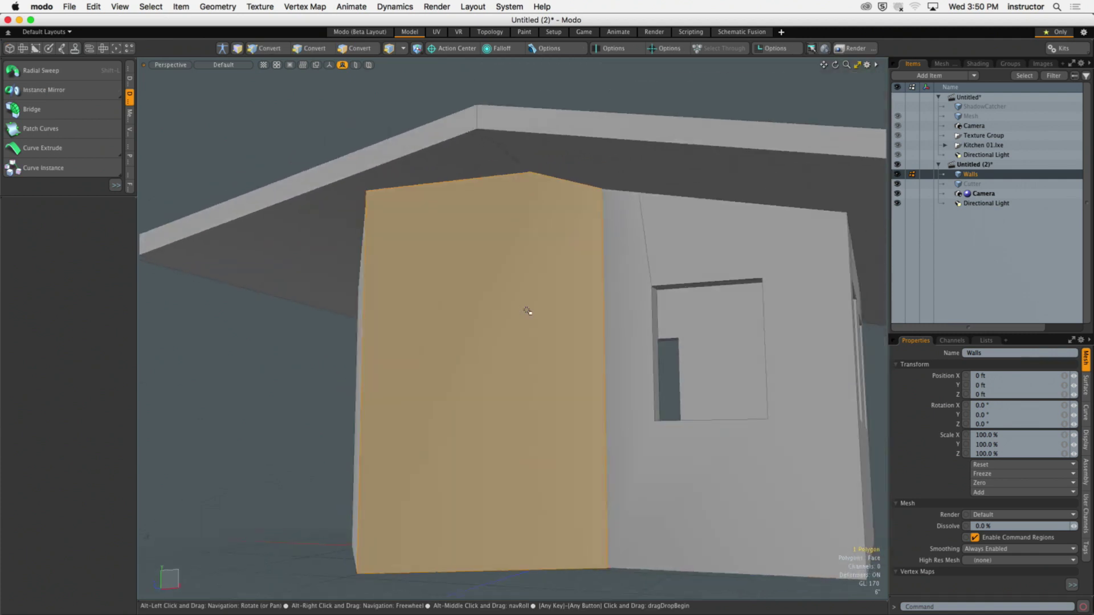
double_click(524, 311)
key(shift+h)
click(579, 174)
alt+drag(579, 175, 590, 226)
alt+shift+drag(590, 226, 590, 188)
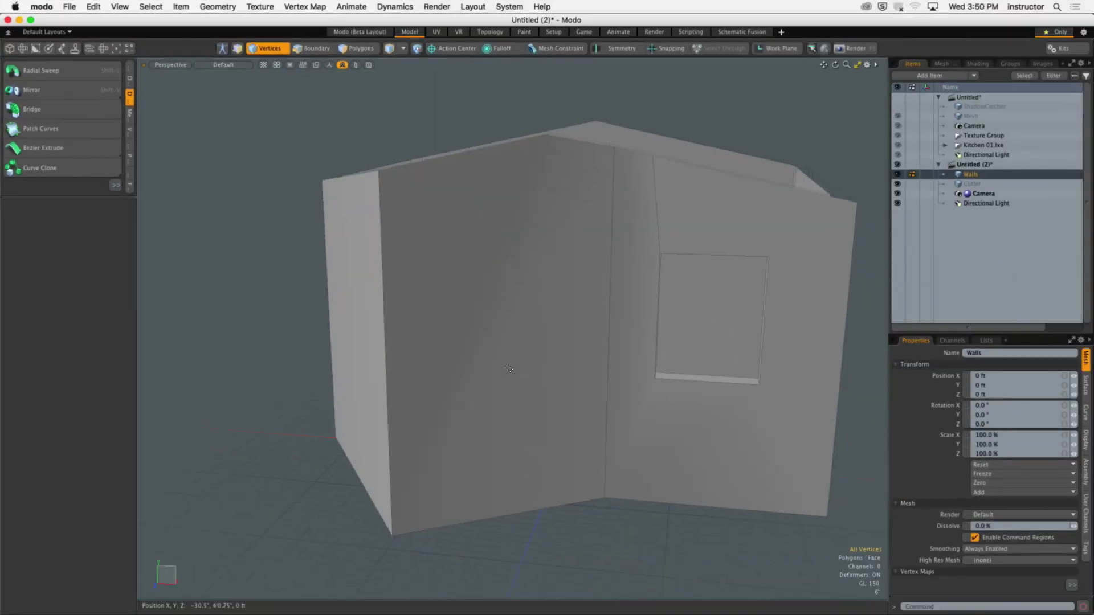
Set the viewport's active meshes to show vertices In Component Modes and enable Independent Point Size
alt+drag(909, 432, 923, 495)
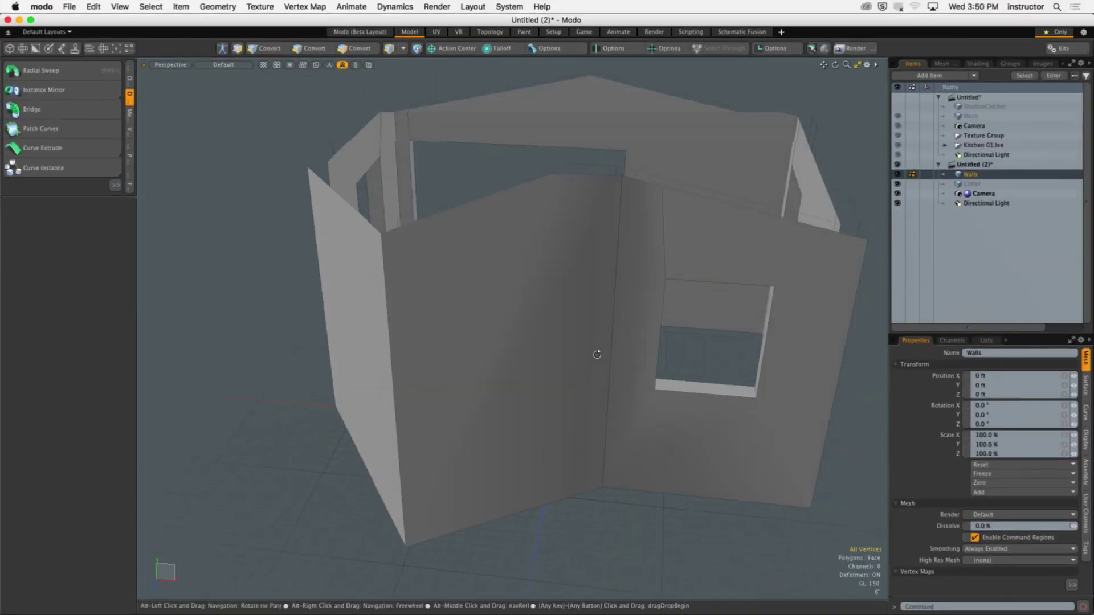
alt+drag(597, 355, 597, 358)
key(o)
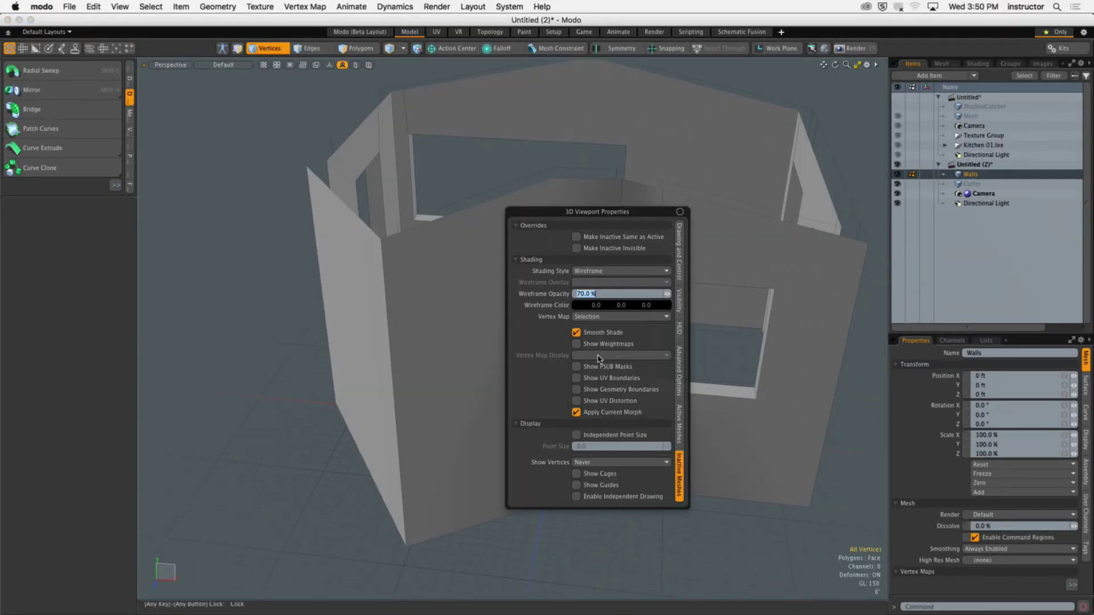
click(679, 419)
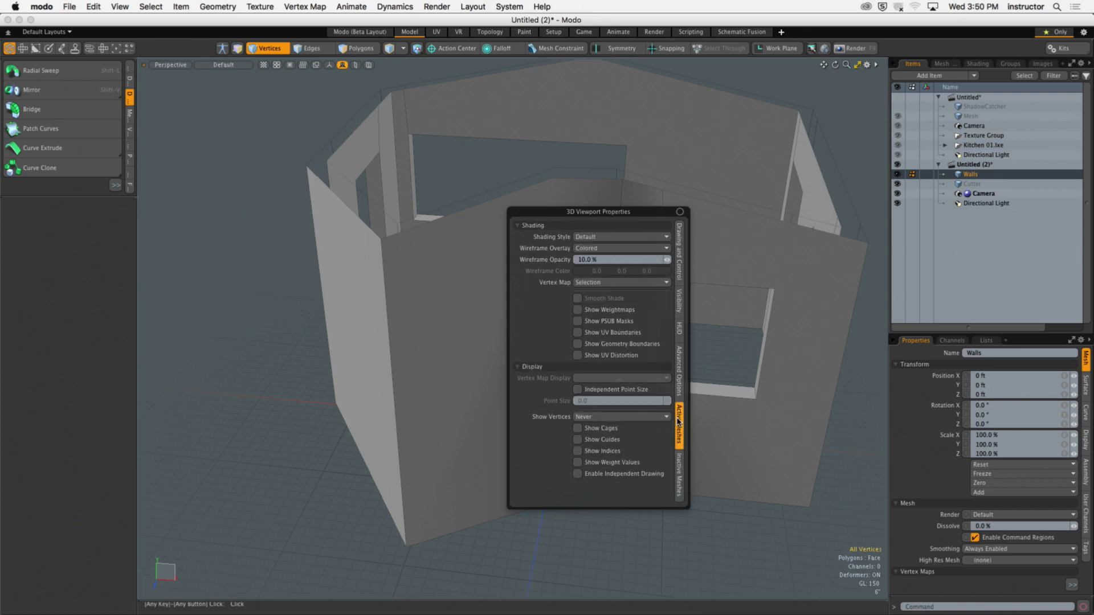
click(601, 417)
click(601, 402)
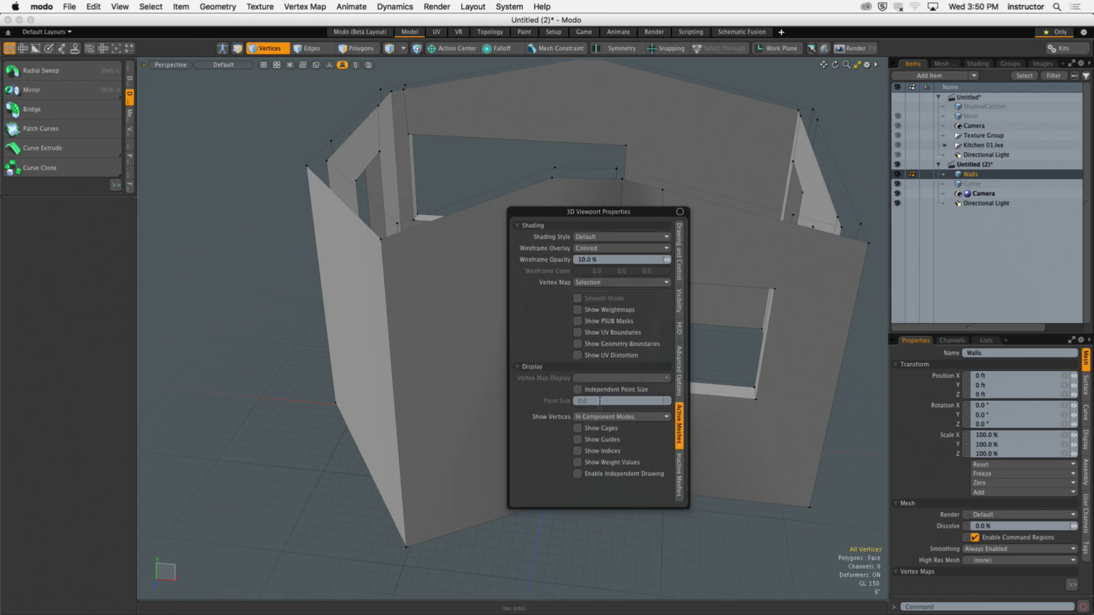
click(578, 390)
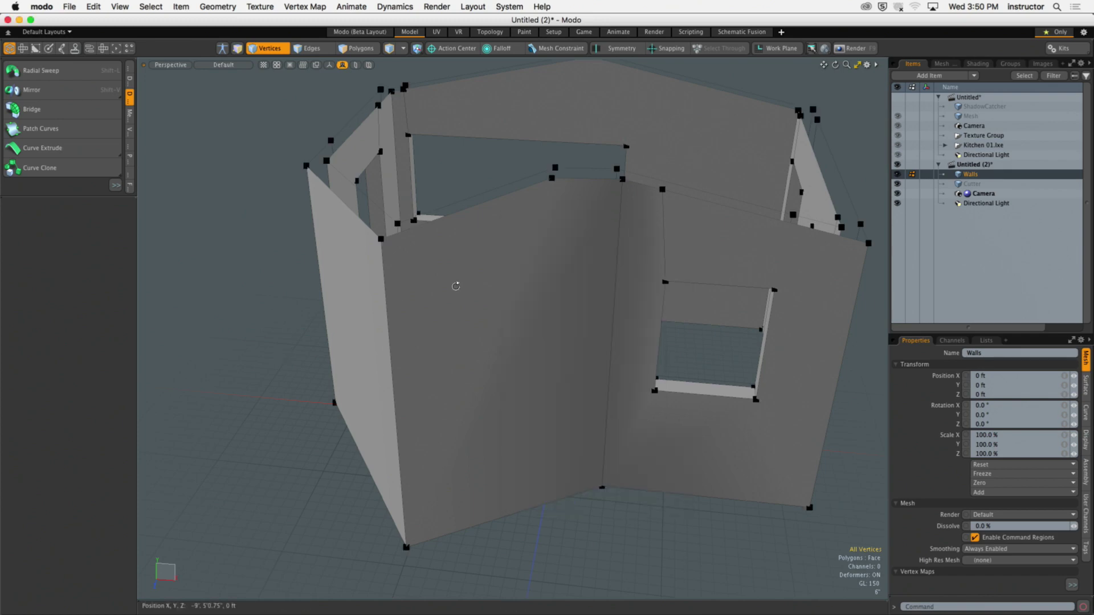
Examine the ridge vertex on the angled front wall's upper edge and the wall polygon it belongs to
alt+drag(457, 285, 439, 302)
click(535, 209)
alt+drag(536, 210, 513, 147)
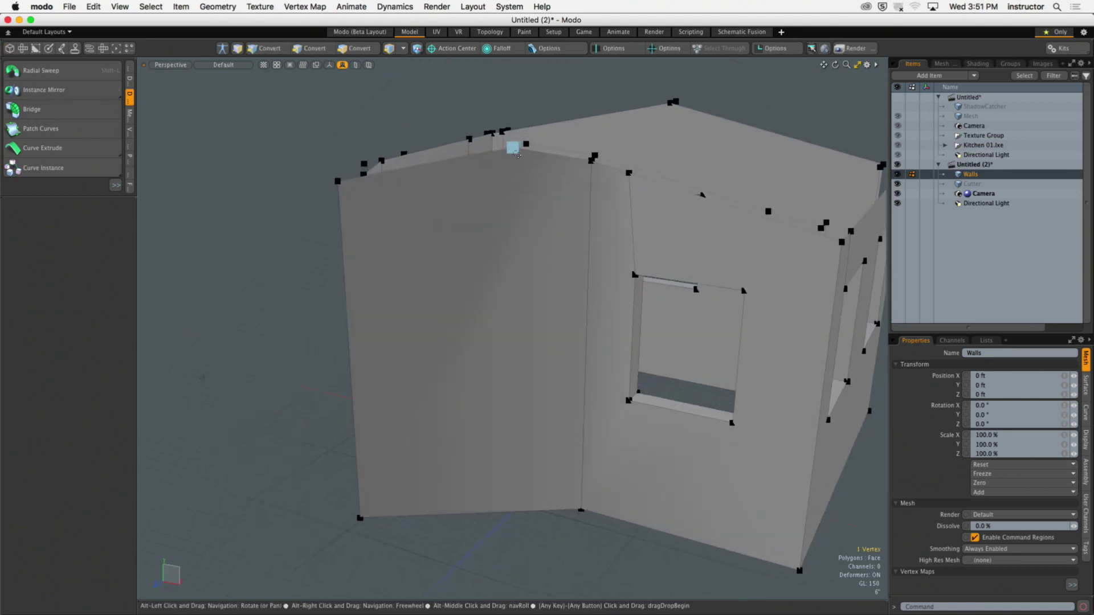
alt+drag(527, 209, 528, 269)
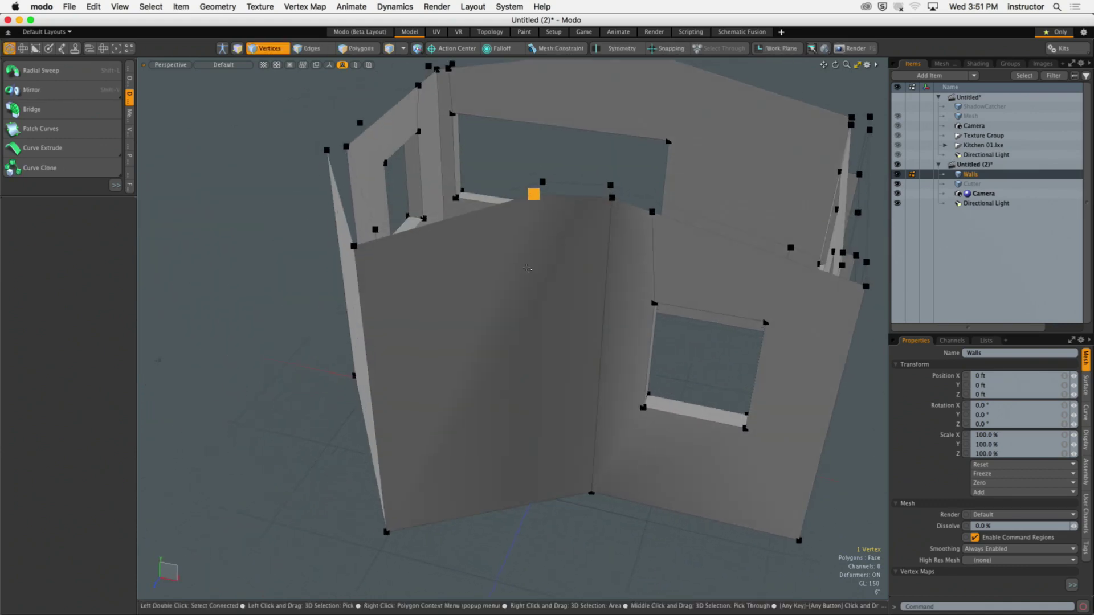
key(3)
click(513, 319)
alt+drag(512, 319, 522, 320)
click(583, 528)
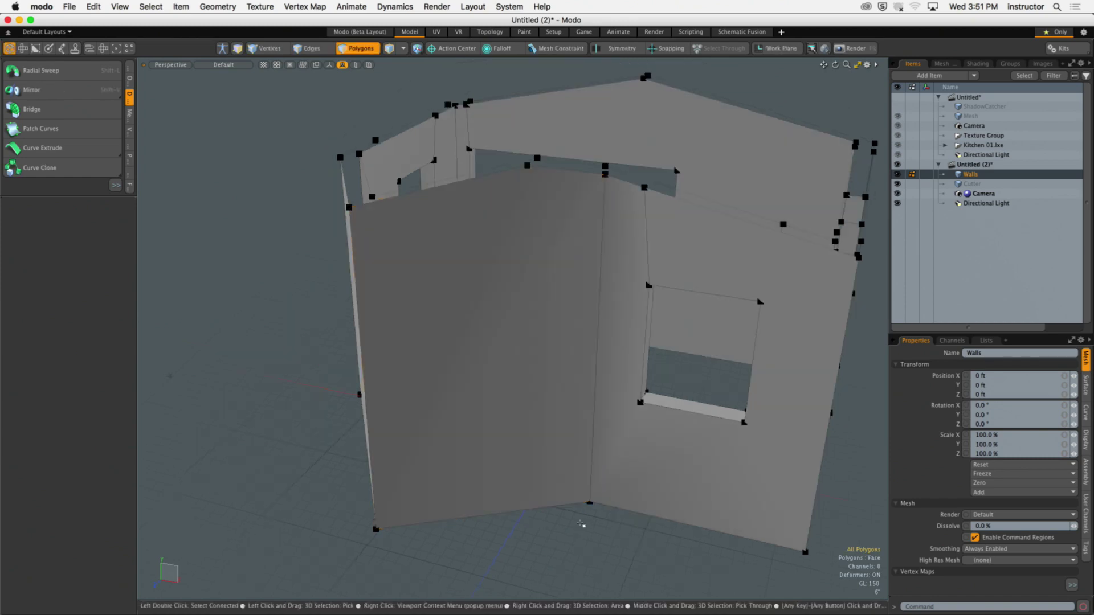
Split the outer and inner faces of the angled front wall with Edge Slice, from the ridge vertex down to the bottom edge
drag(81, 199, 81, 314)
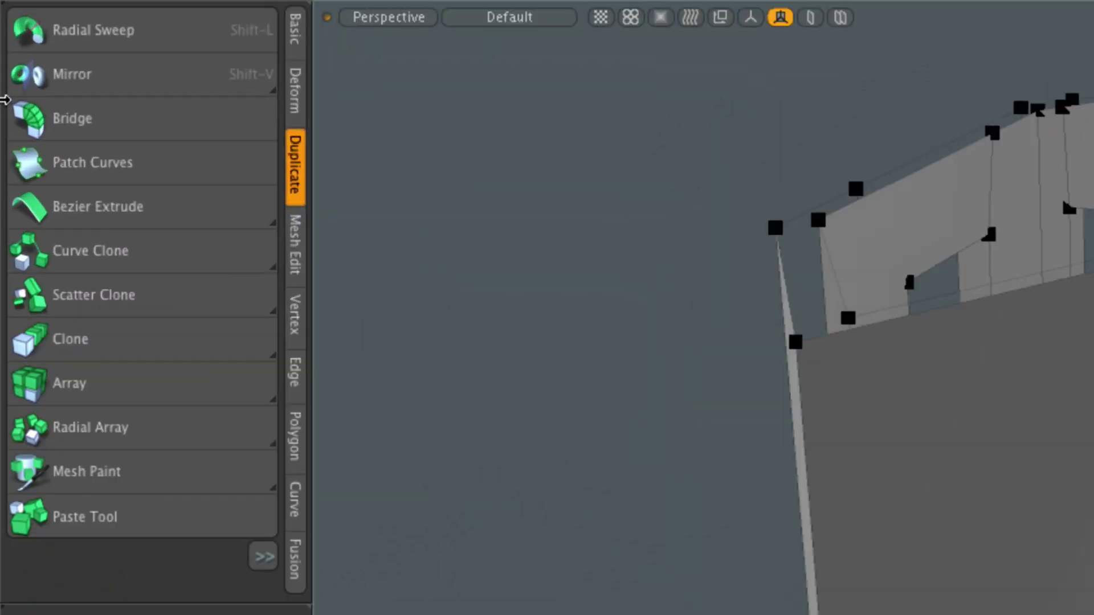
click(296, 247)
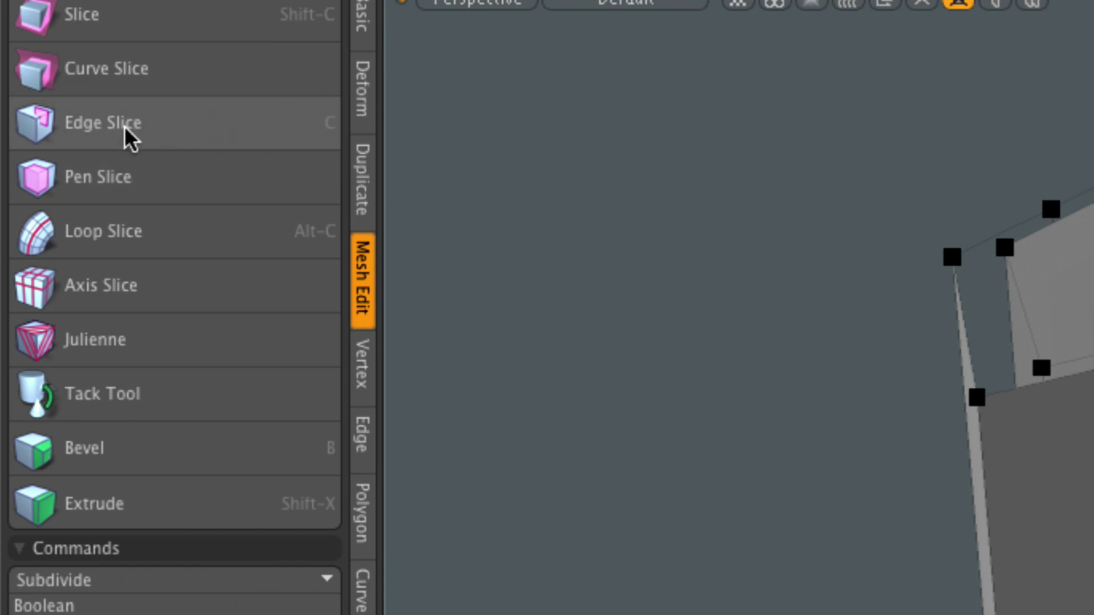
click(225, 138)
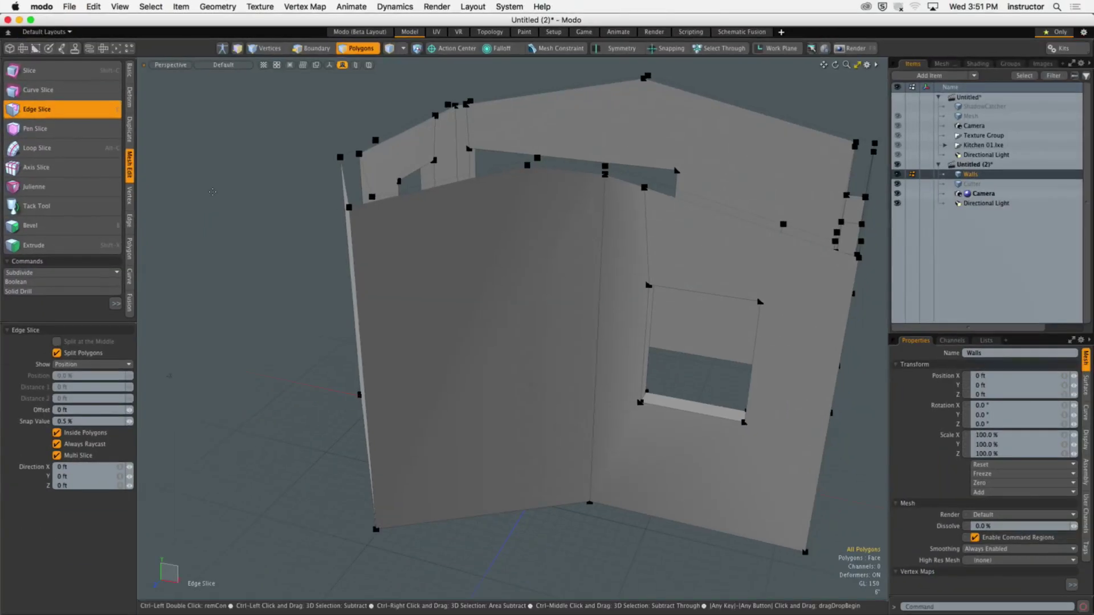
alt+drag(624, 222, 615, 278)
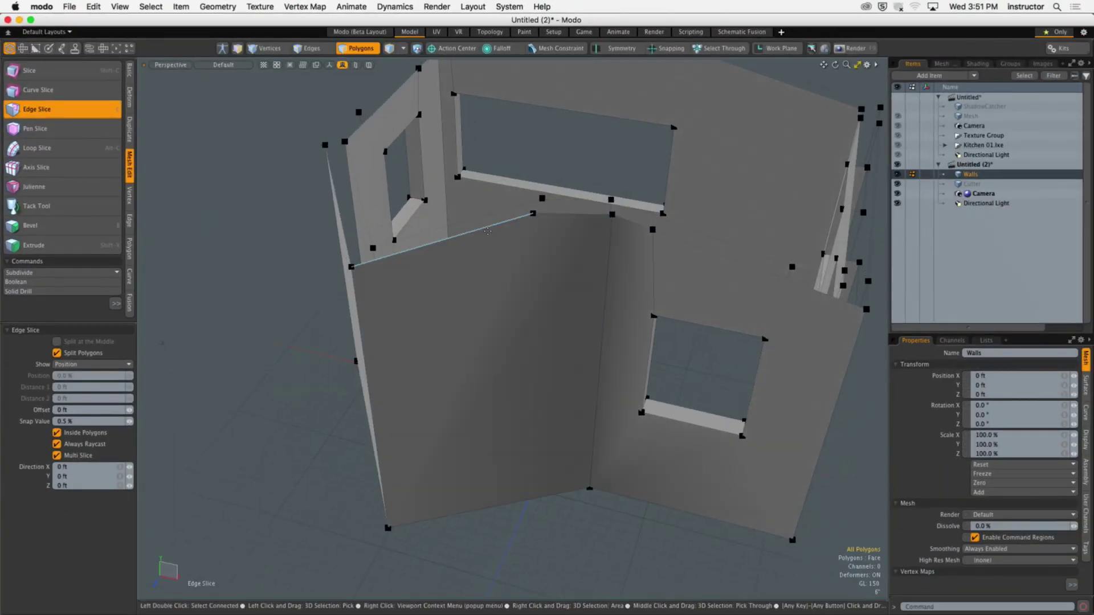
drag(449, 240, 516, 208)
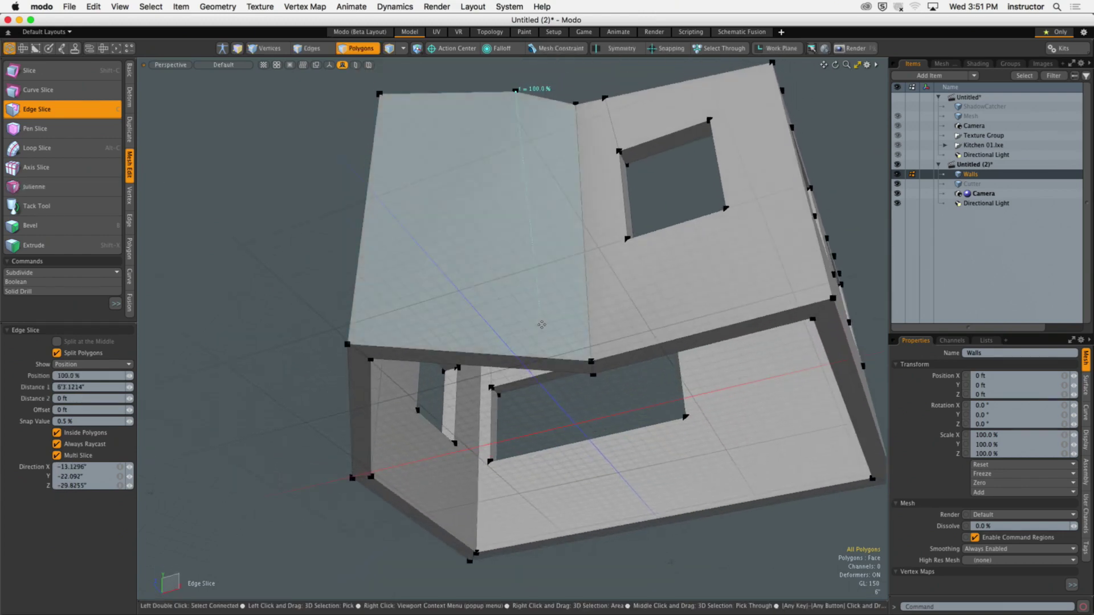
drag(506, 354, 515, 298)
click(479, 271)
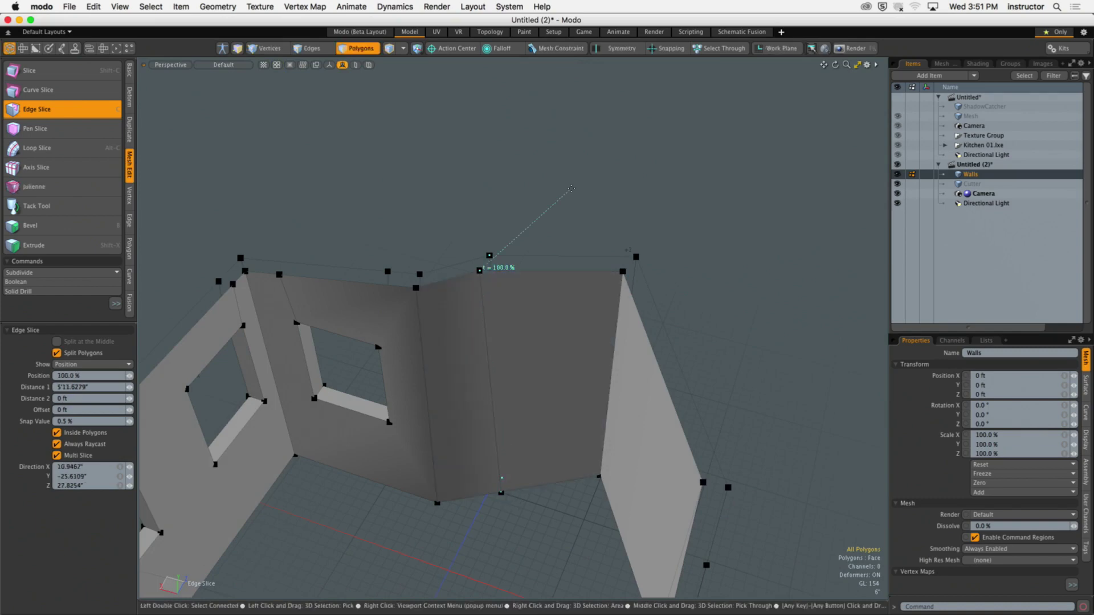
key(space)
Check the split wall from several sides and unhide the gable roof above it
alt+drag(556, 214, 674, 459)
click(640, 308)
alt+drag(640, 308, 598, 314)
click(807, 265)
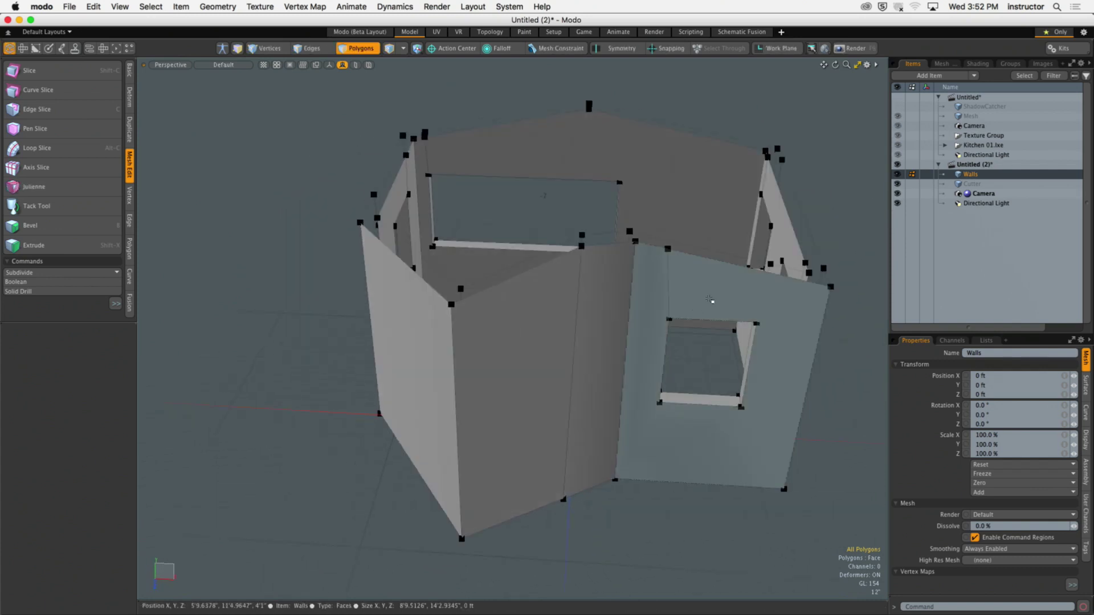
alt+drag(688, 308, 631, 364)
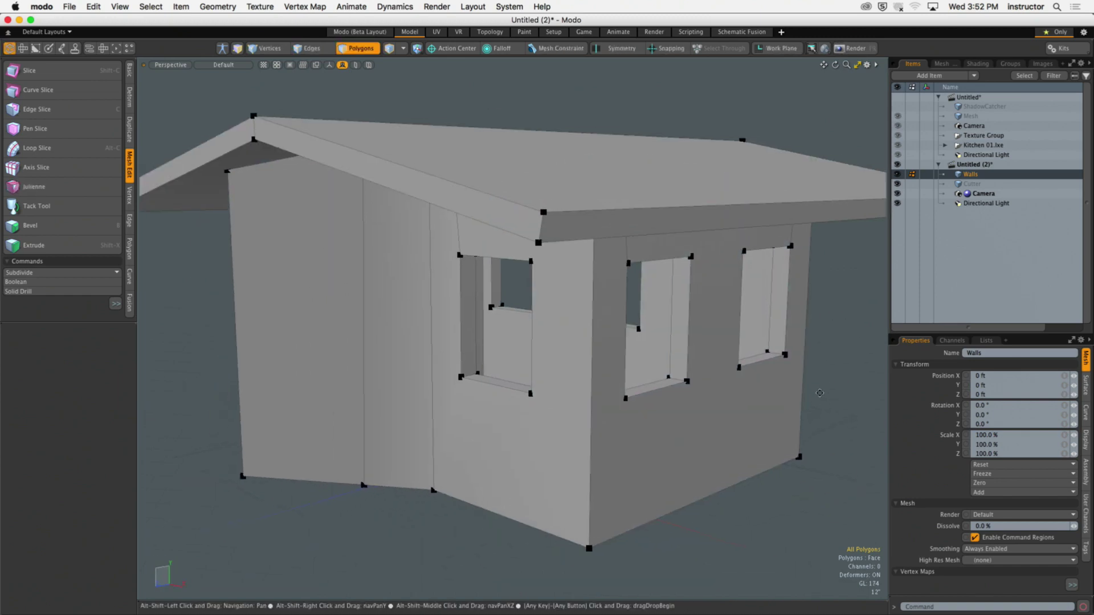
Select the four inner faces framing the side wall's window opening nearest the house corner
alt+drag(787, 376, 610, 384)
scroll(652, 403, up, 6)
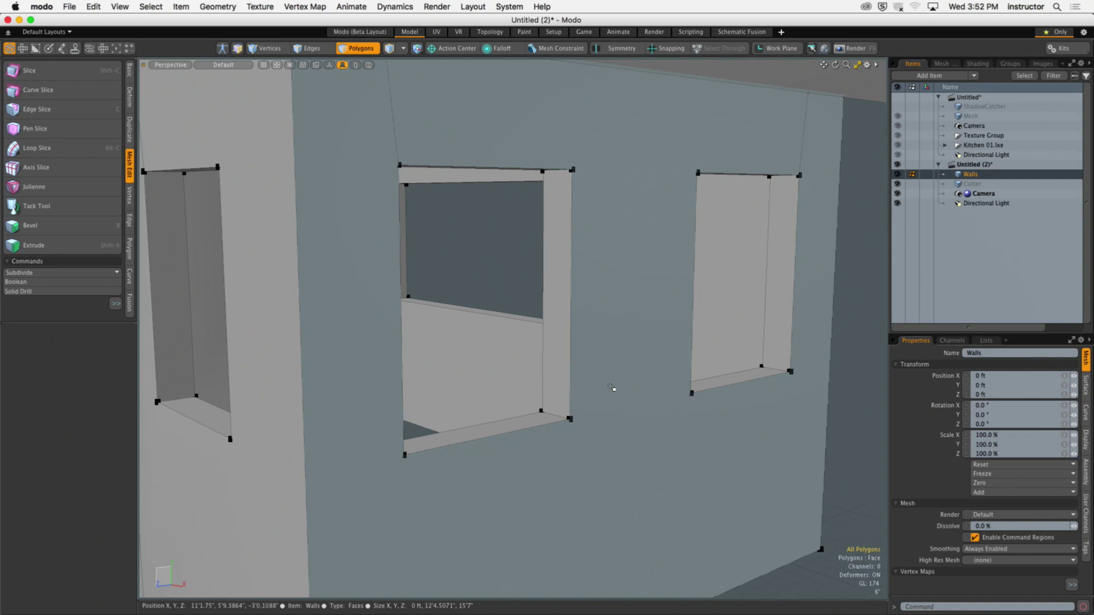
click(556, 349)
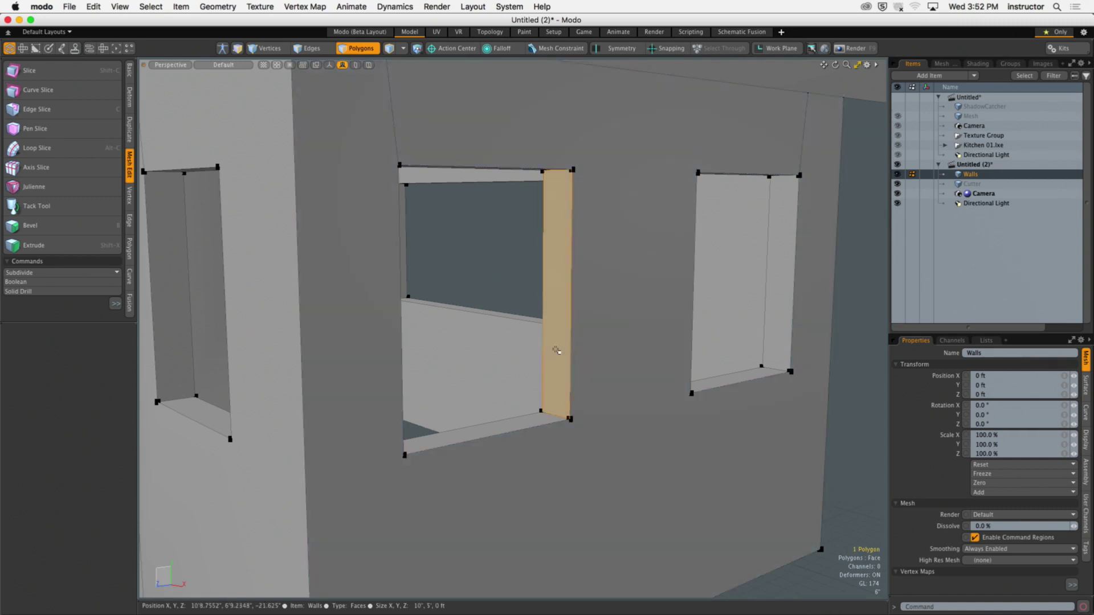
shift+click(545, 412)
alt+drag(545, 412, 576, 452)
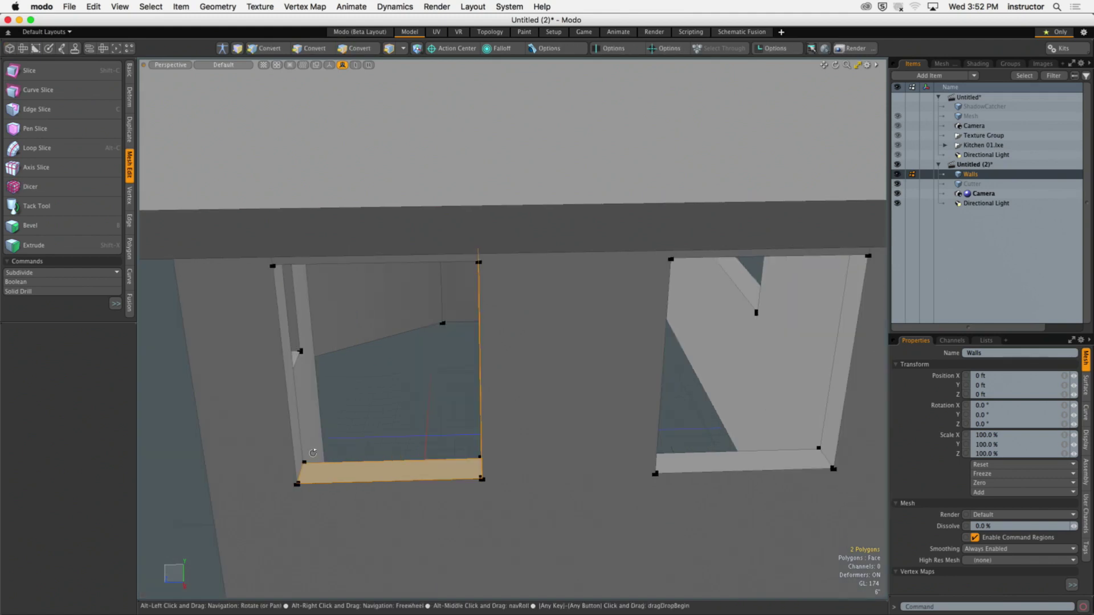
shift+click(300, 446)
alt+shift+drag(312, 426, 452, 212)
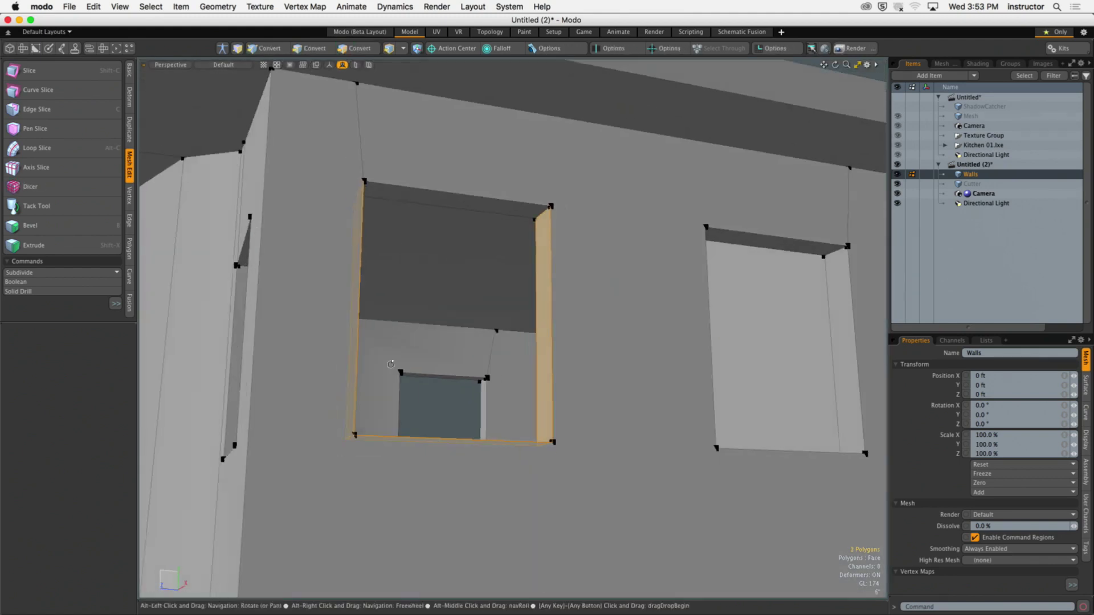
shift+click(451, 200)
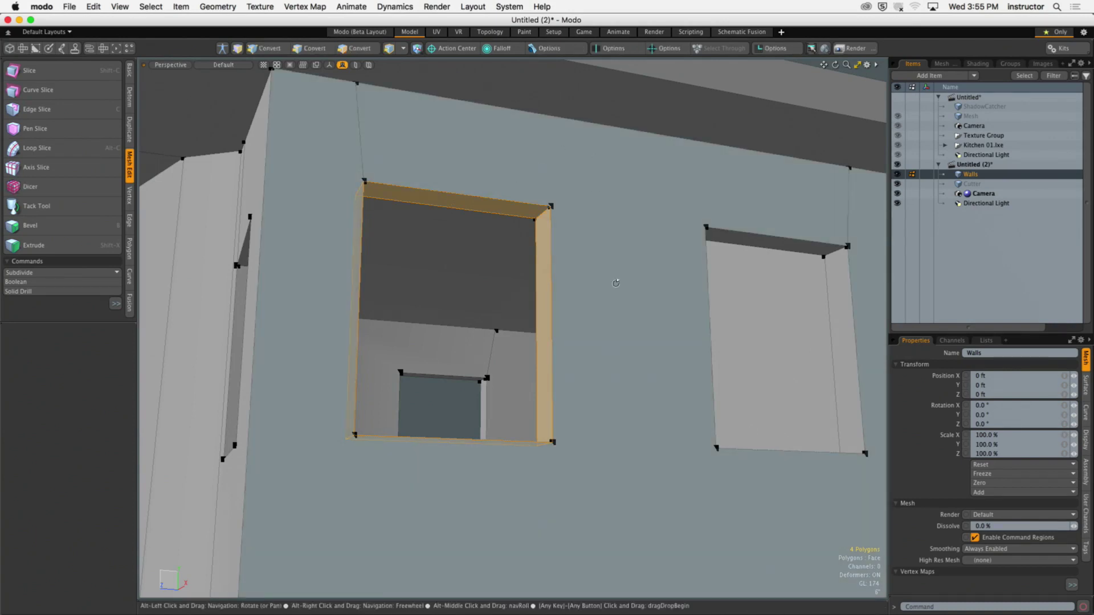
mouse_move(595, 186)
alt+mouse_down()
mouse_move(549, 312)
mouse_move(713, 320)
mouse_move(510, 347)
mouse_move(587, 368)
alt+mouse_up()
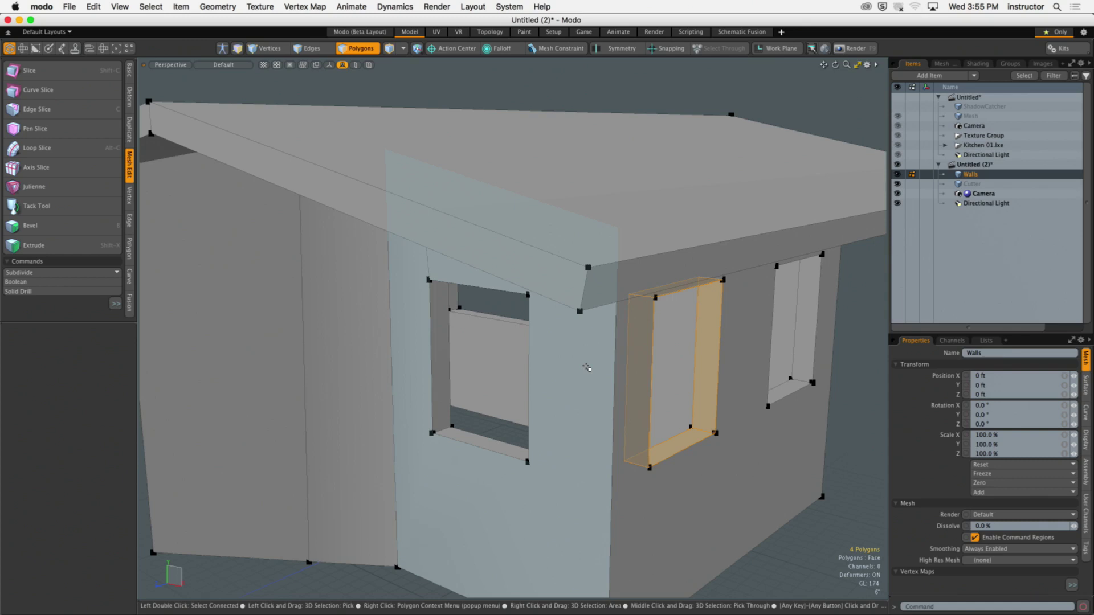
Switch to Chrome, review the House - Geometry assignment page up to its beginning, and return to Modo
key(super+Tab)
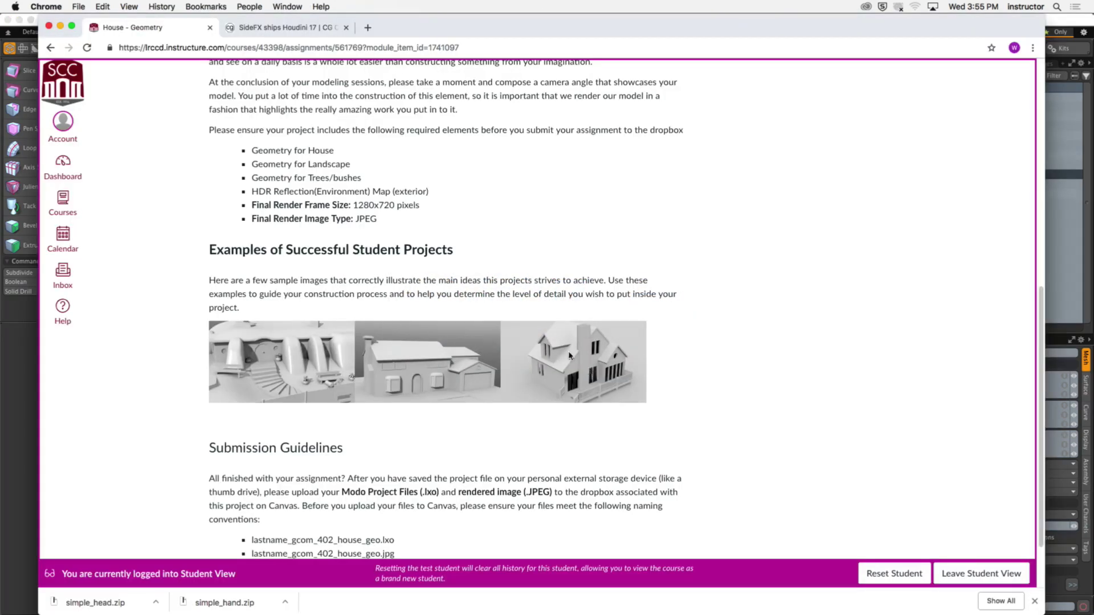
scroll(570, 353, up, 10)
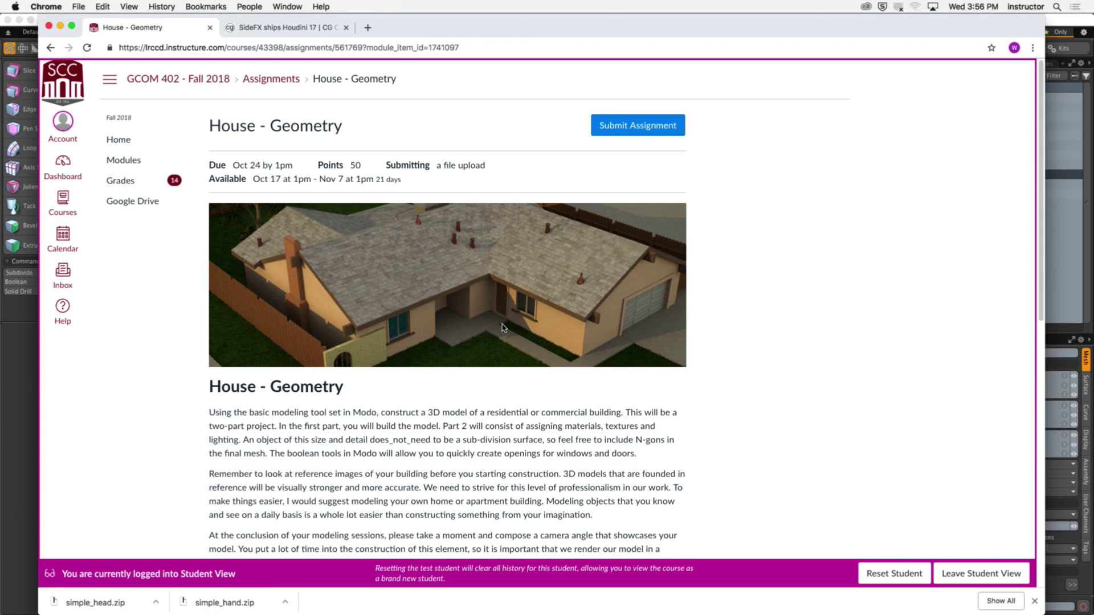
key(super+Tab)
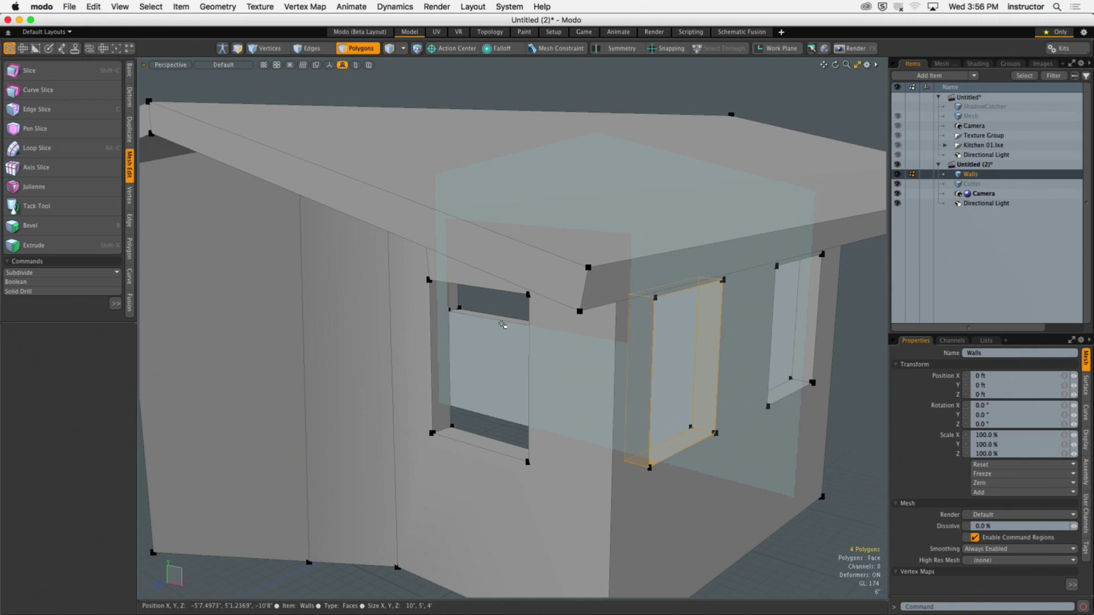
Clear the window-face selection and examine the whole house with its roof
scroll(502, 325, down, 5)
alt+drag(503, 325, 573, 364)
click(624, 363)
click(757, 330)
alt+drag(756, 330, 718, 334)
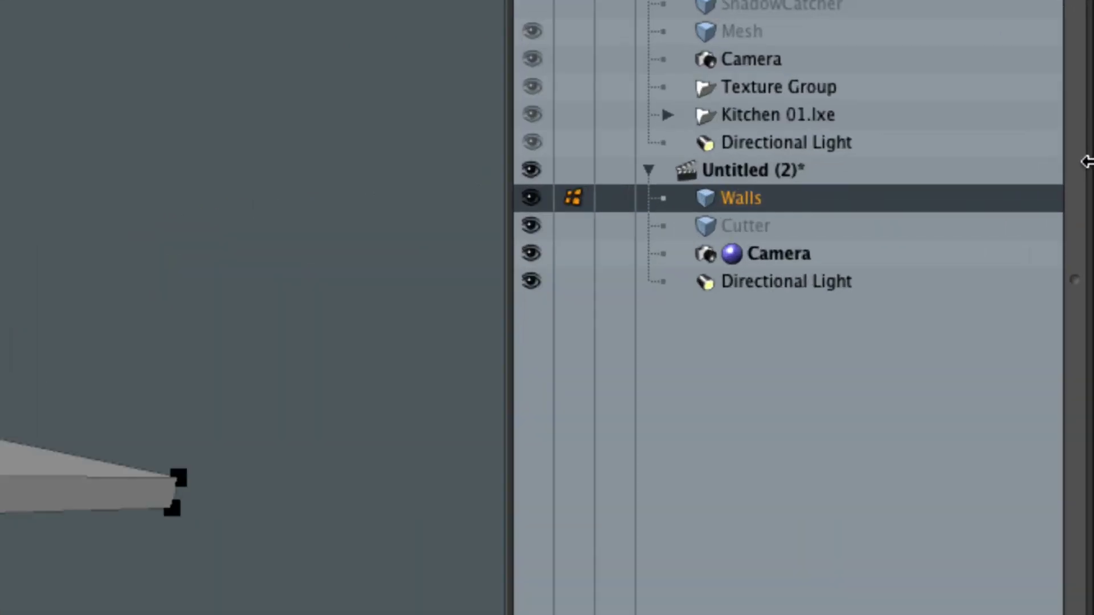
Undo the window-face selections, the roof's unhiding and the Edge Slice, back to the isolated walls being selected
key(super+z)
key(super+z)
key(super+z)
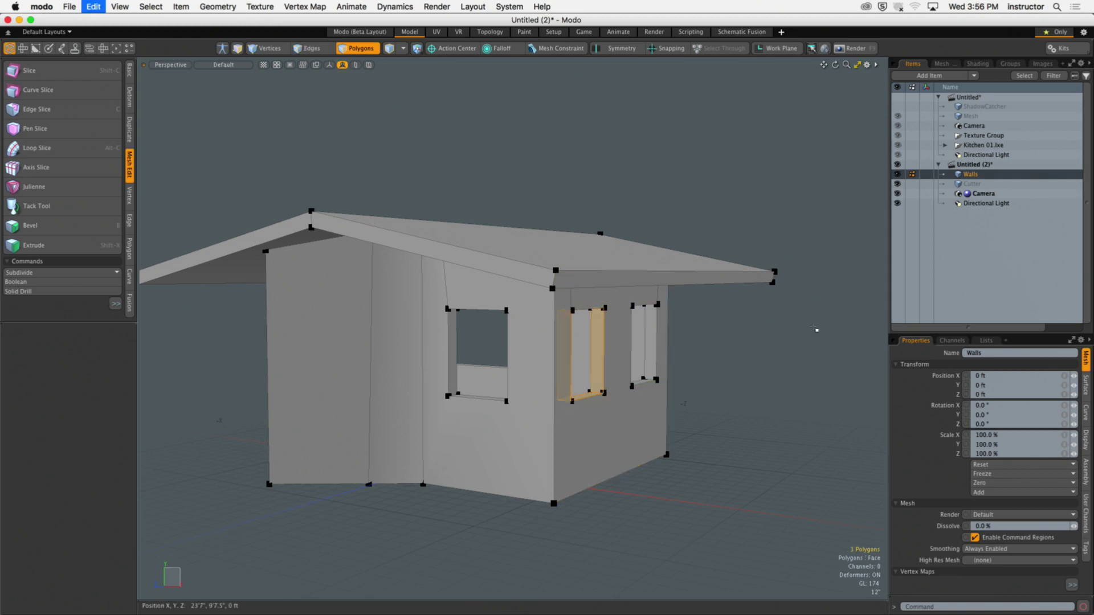
key(super+shift+z)
key(super+shift+z)
key(super+shift+z)
key(super+shift+z)
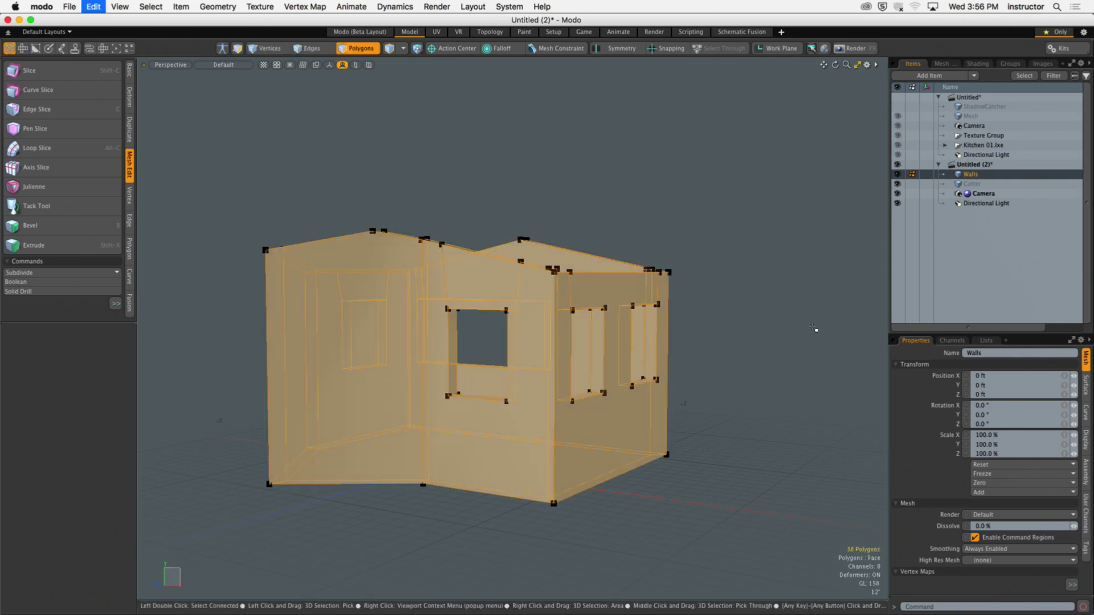
Redo the walls' deselection and the unhiding of the roof-shaped Cutter mesh
key(super+shift+z)
key(super+shift+z)
key(super+shift+z)
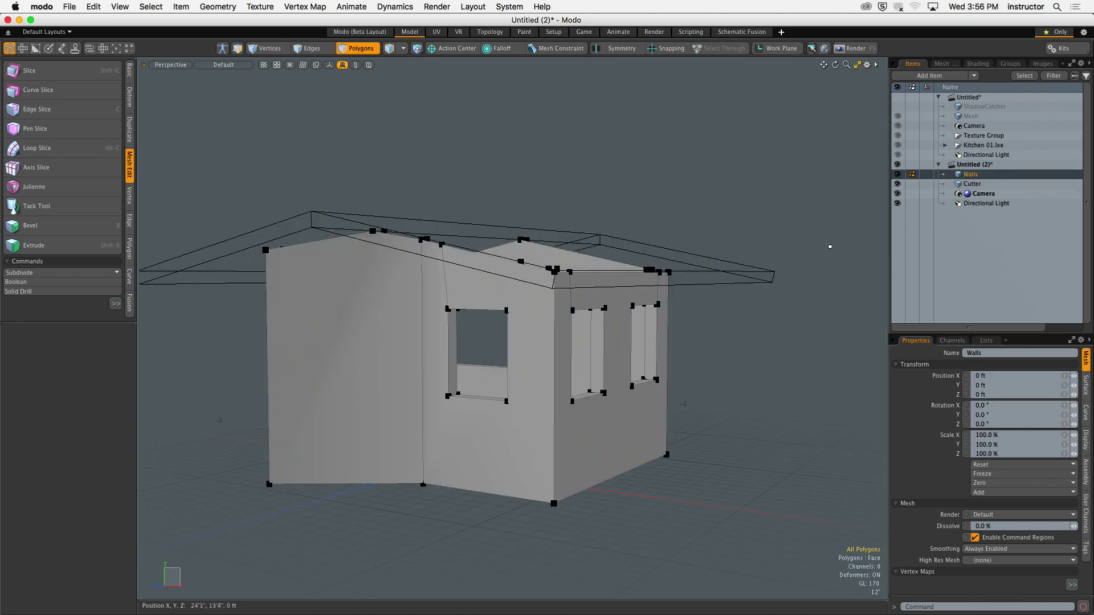
alt+drag(821, 262, 813, 278)
key(super+z)
key(super+shift+z)
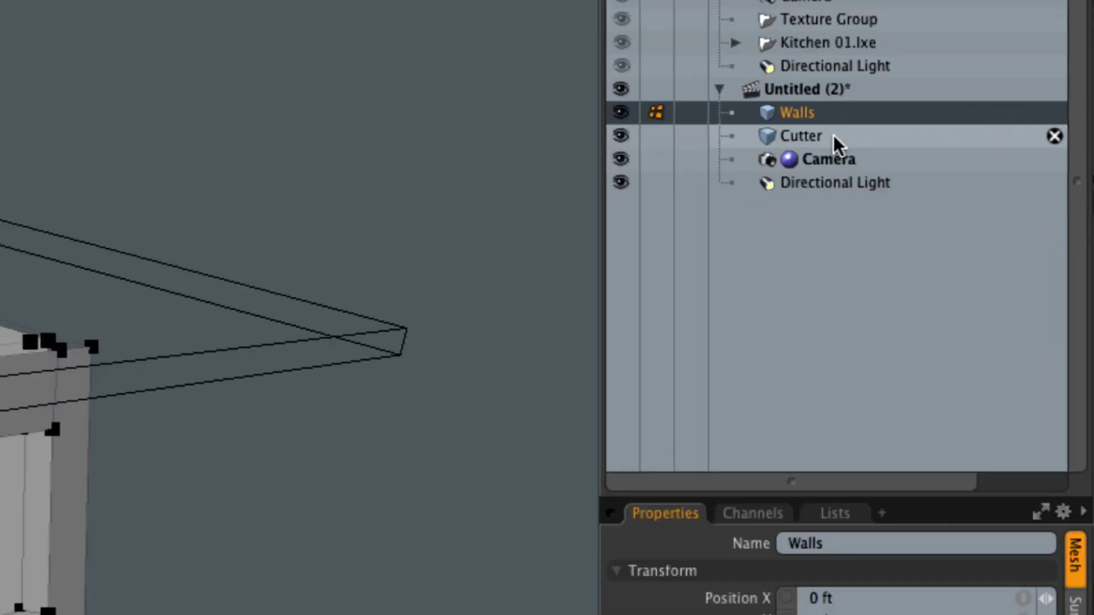
Open the Solid Drill options for the walls, review its operation and drive mesh, and close them without cutting
click(171, 7)
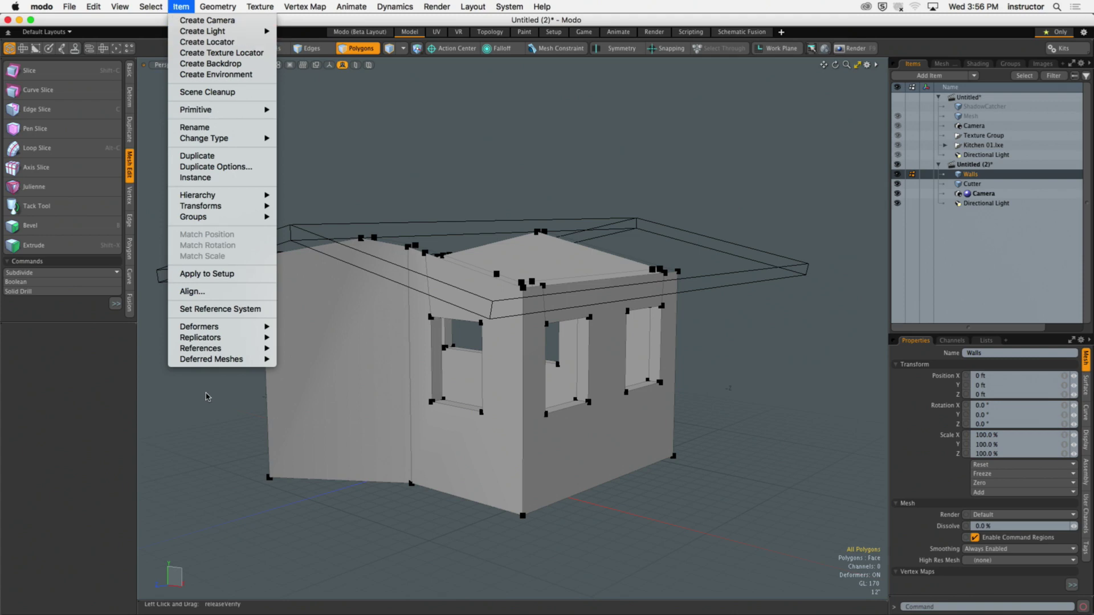
mouse_move(286, 310)
mouse_move(293, 346)
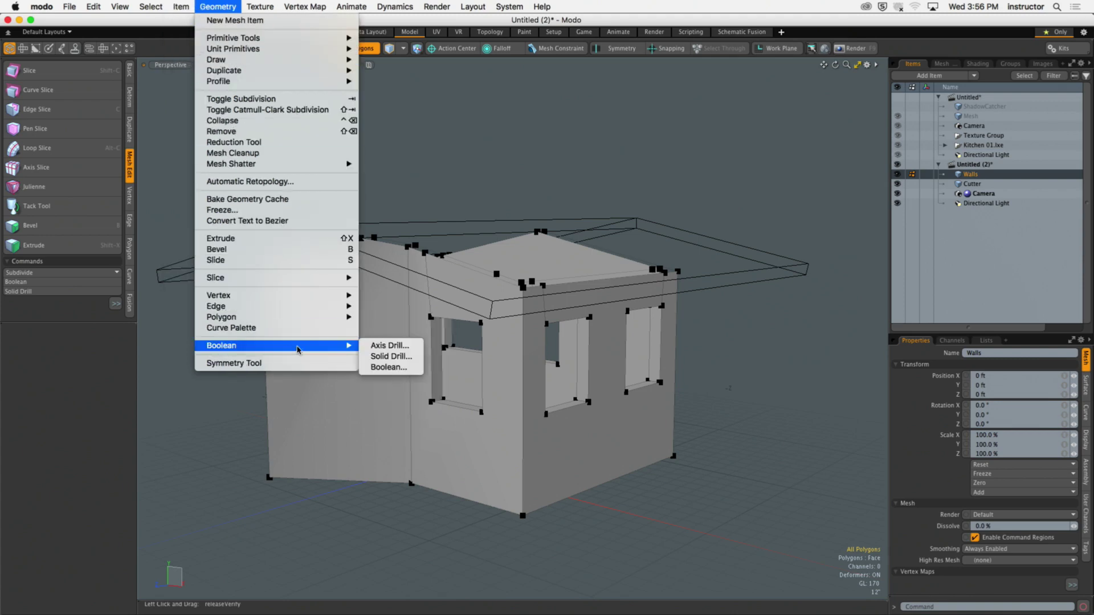
click(388, 356)
drag(507, 204, 527, 204)
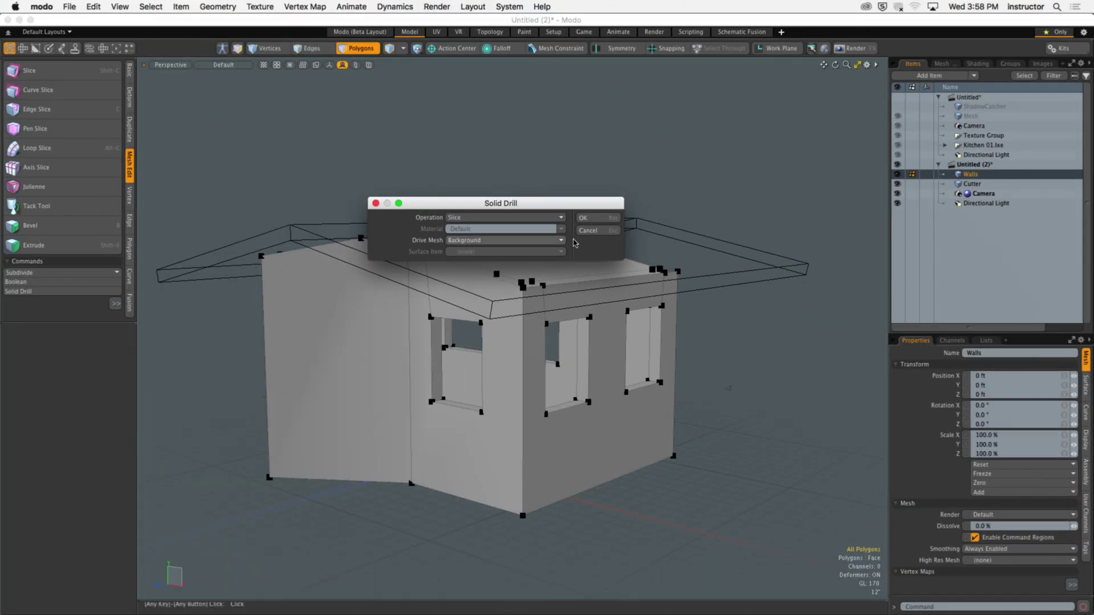
click(339, 331)
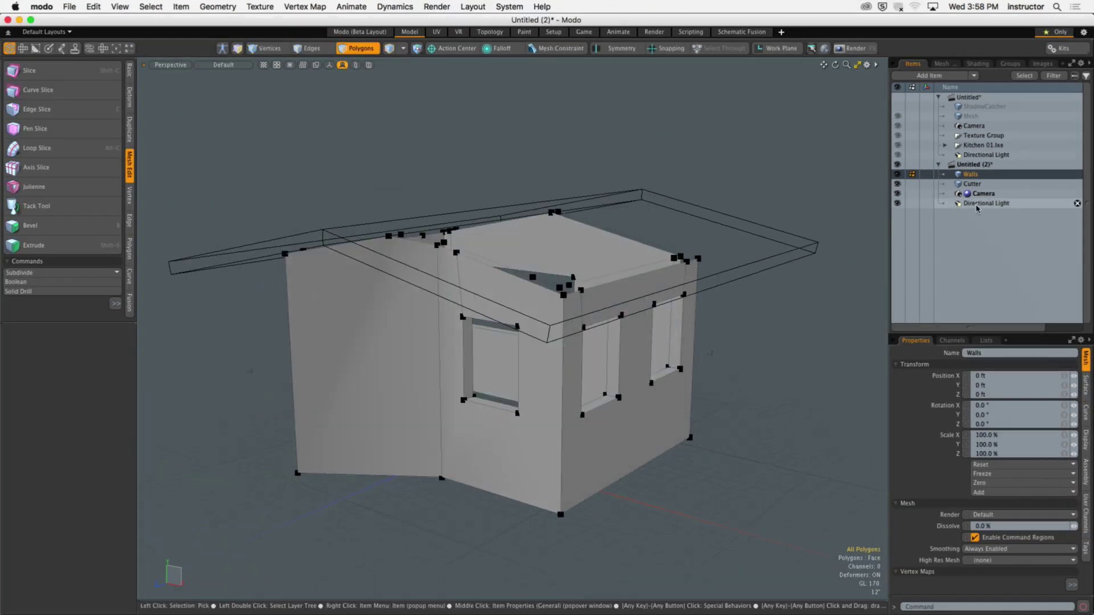
Add a new mesh item and draw a long horizontal cylinder in it, running from outside the house in through its wall
click(130, 70)
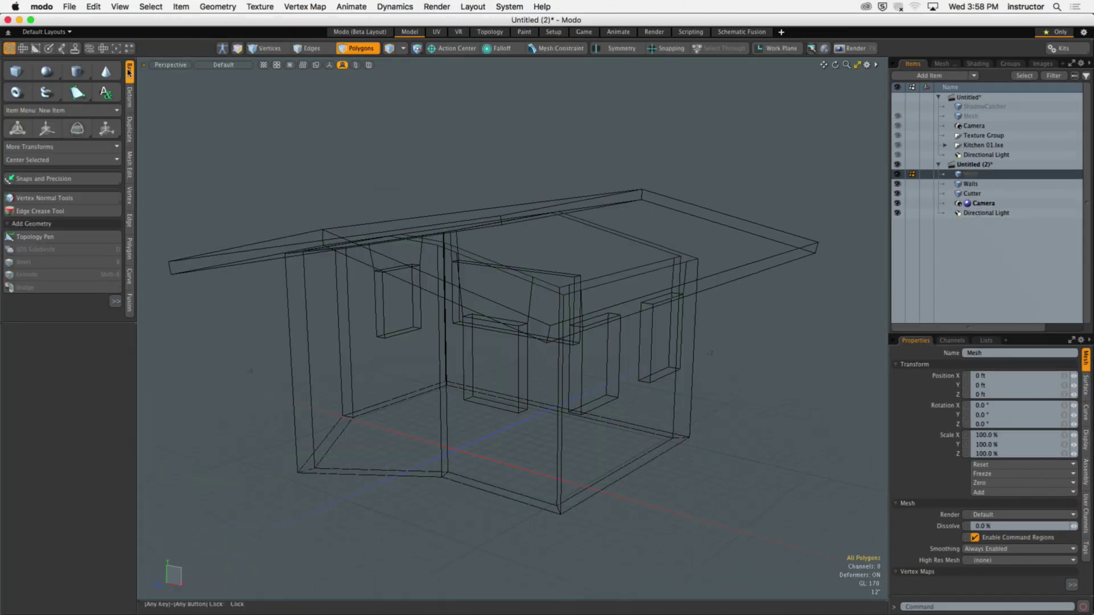
click(84, 75)
alt+drag(512, 387, 616, 342)
ctrl+drag(450, 305, 510, 351)
alt+drag(524, 212, 263, 535)
key(q)
alt+drag(798, 411, 709, 324)
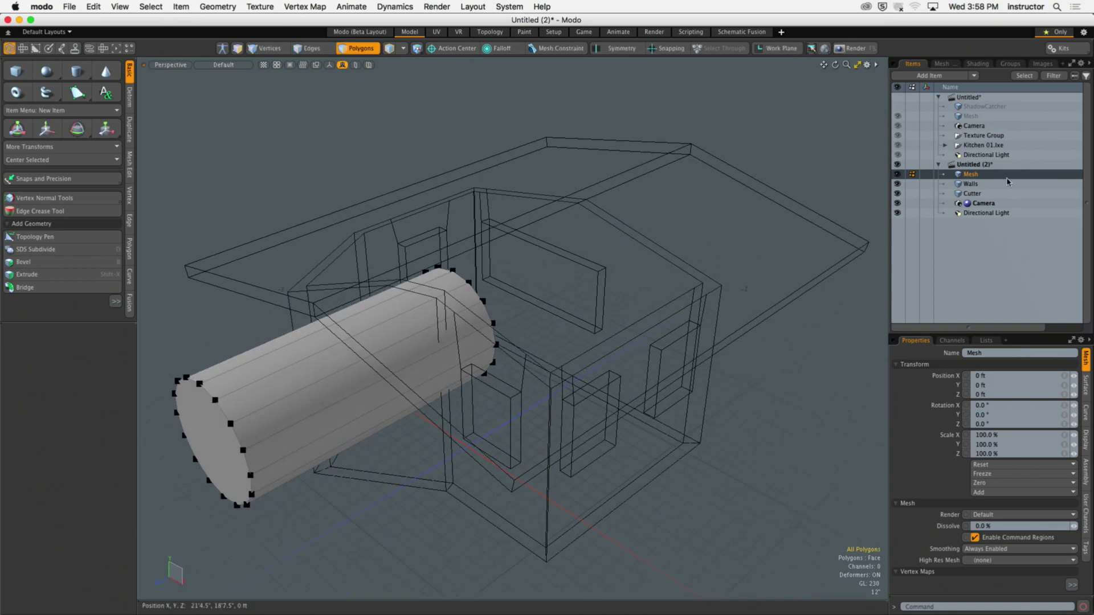
Select the inner and outer edge loops along the tops of the Walls mesh and clear the selection
click(970, 183)
alt+drag(766, 240, 775, 184)
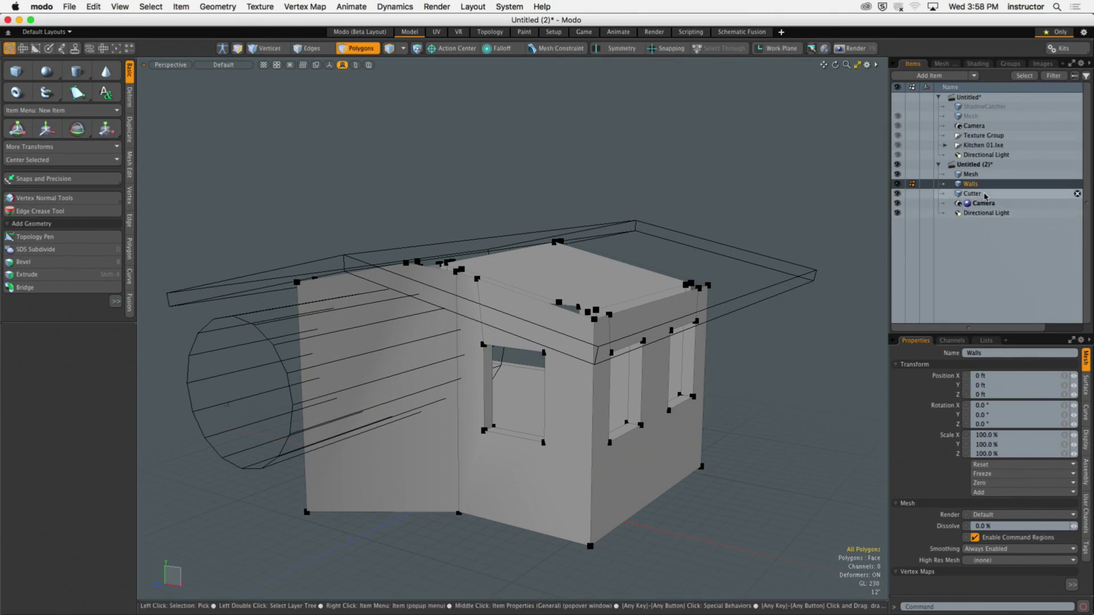
alt+drag(775, 184, 657, 309)
key(2)
double_click(578, 348)
shift+double_click(578, 348)
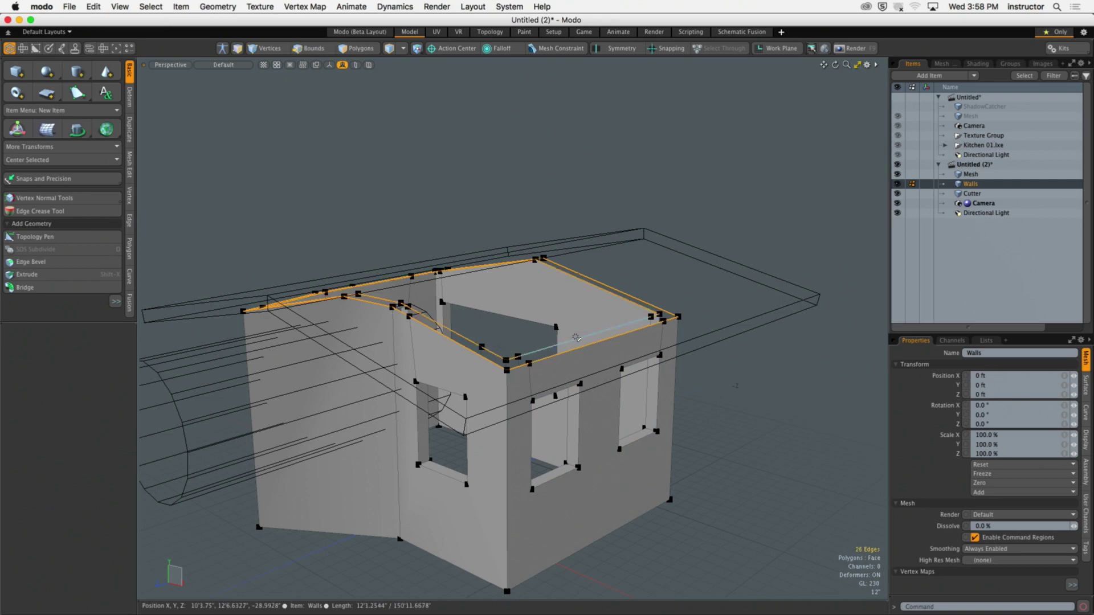
alt+drag(578, 348, 593, 342)
click(648, 176)
alt+drag(647, 176, 757, 212)
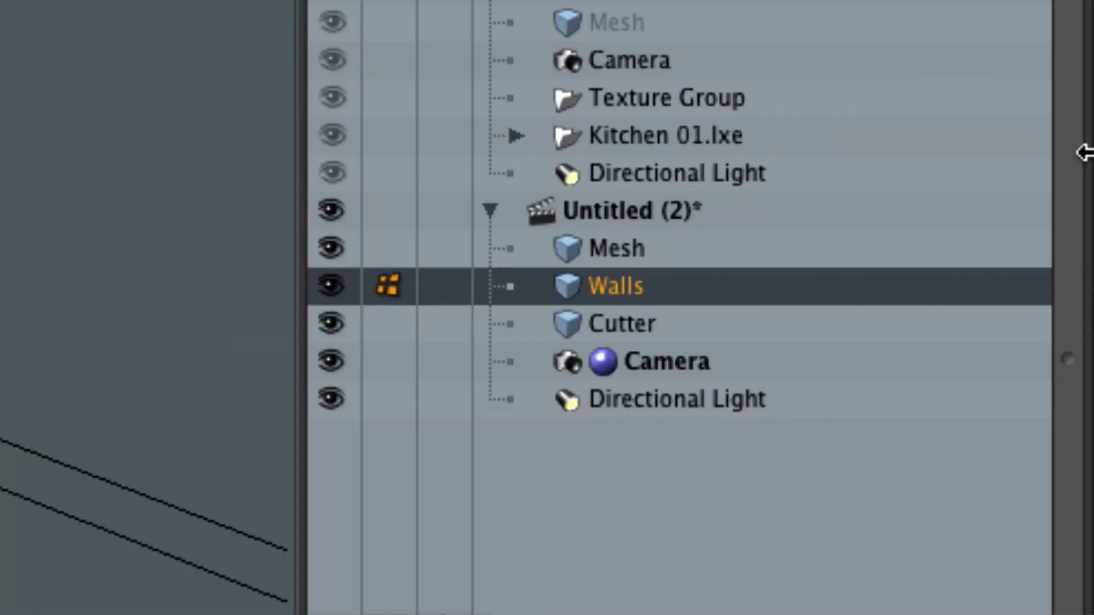
Rename the cylinder's mesh item as Circle and hide it, leaving the Walls item selected
click(635, 253)
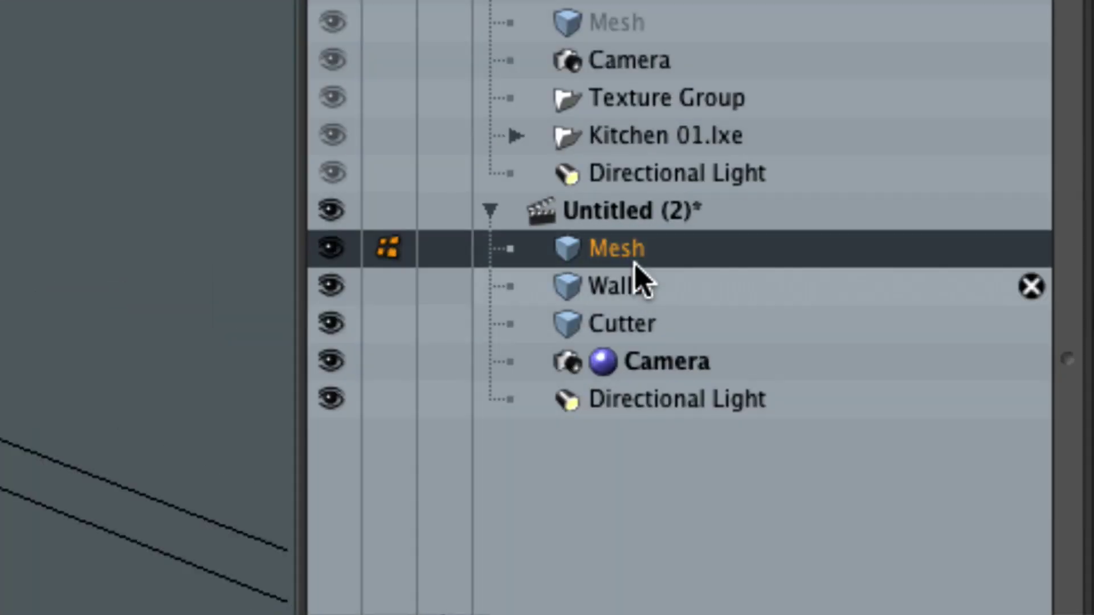
click(635, 253)
text(Circle)
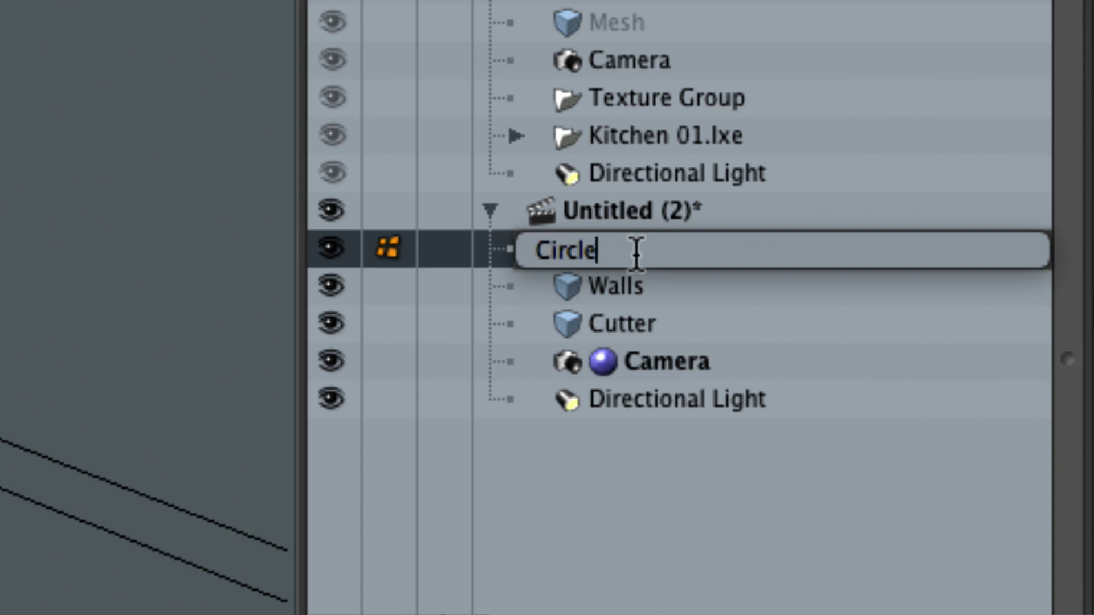
key(Return)
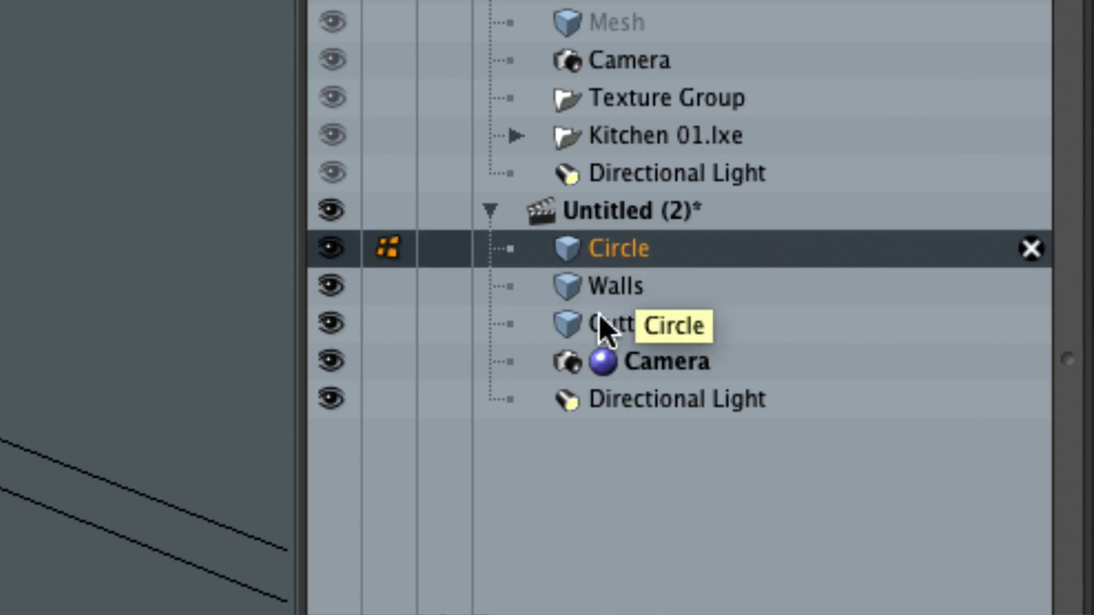
click(581, 287)
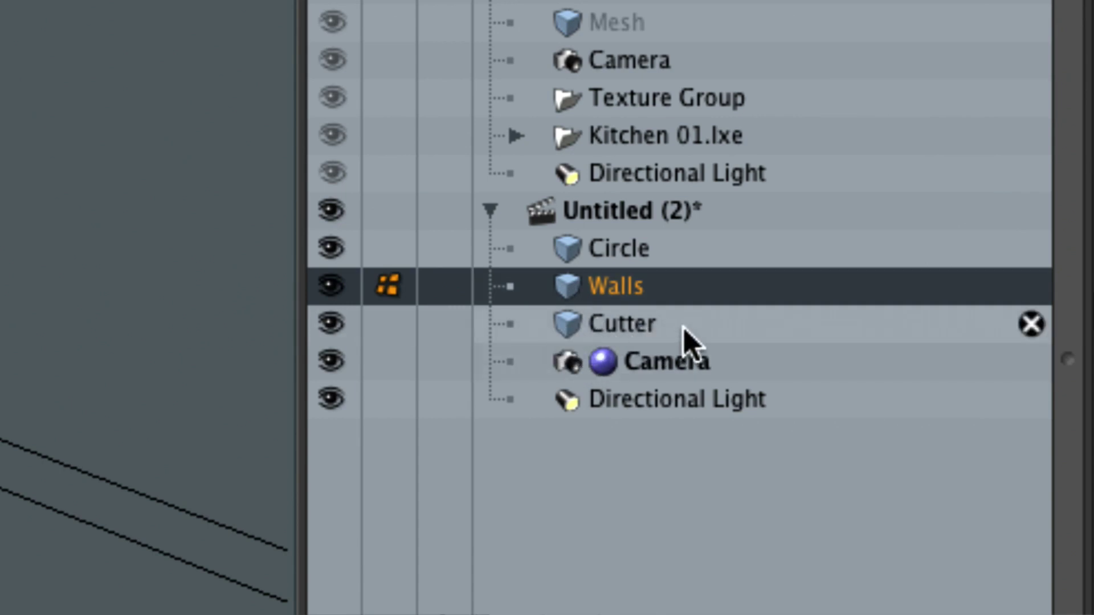
click(333, 254)
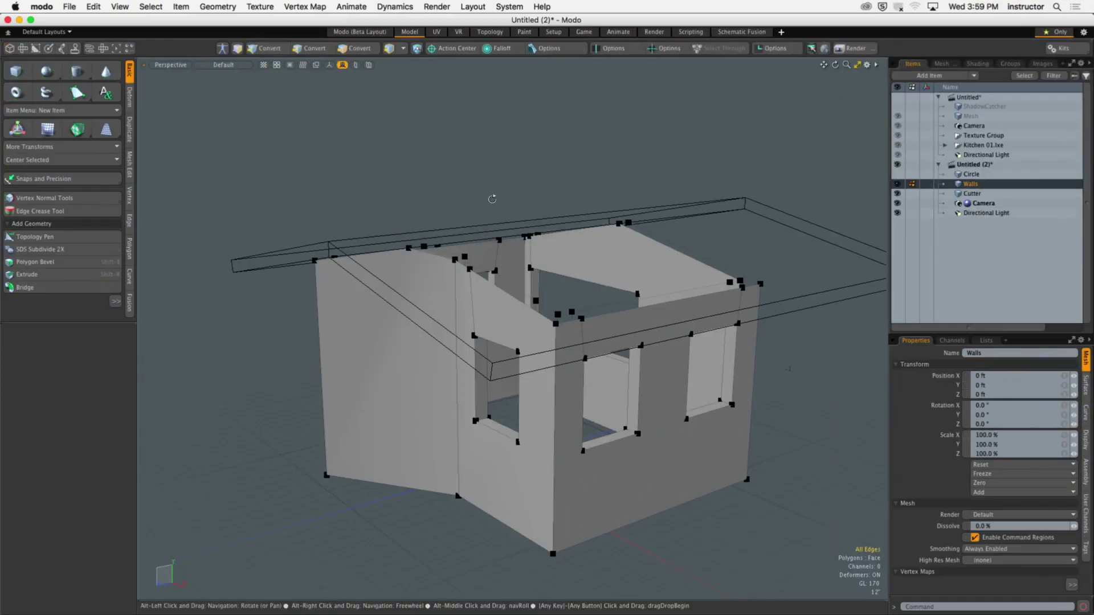
Try a Solid Drill on the walls with the roof-shaped Cutter in the background, and undo it
alt+drag(492, 199, 513, 184)
key(2)
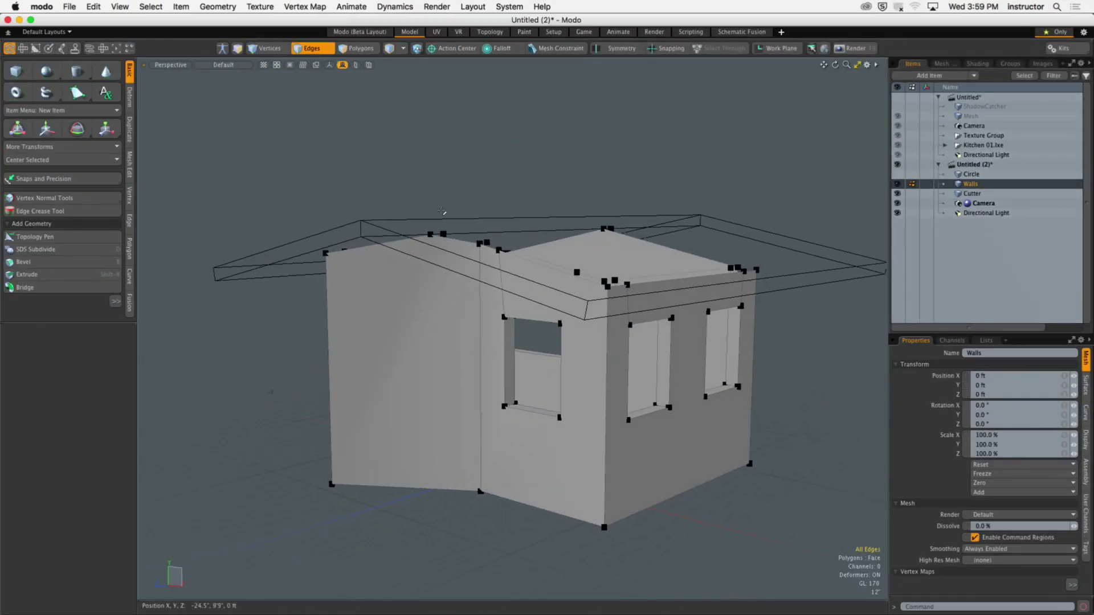
click(218, 6)
mouse_move(245, 345)
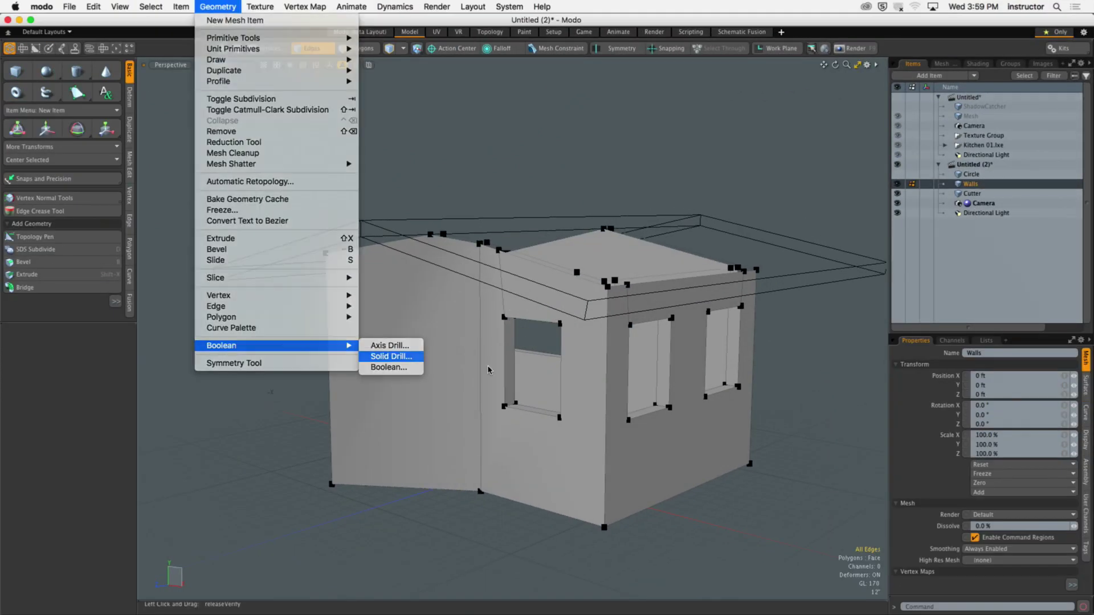
click(391, 356)
click(604, 216)
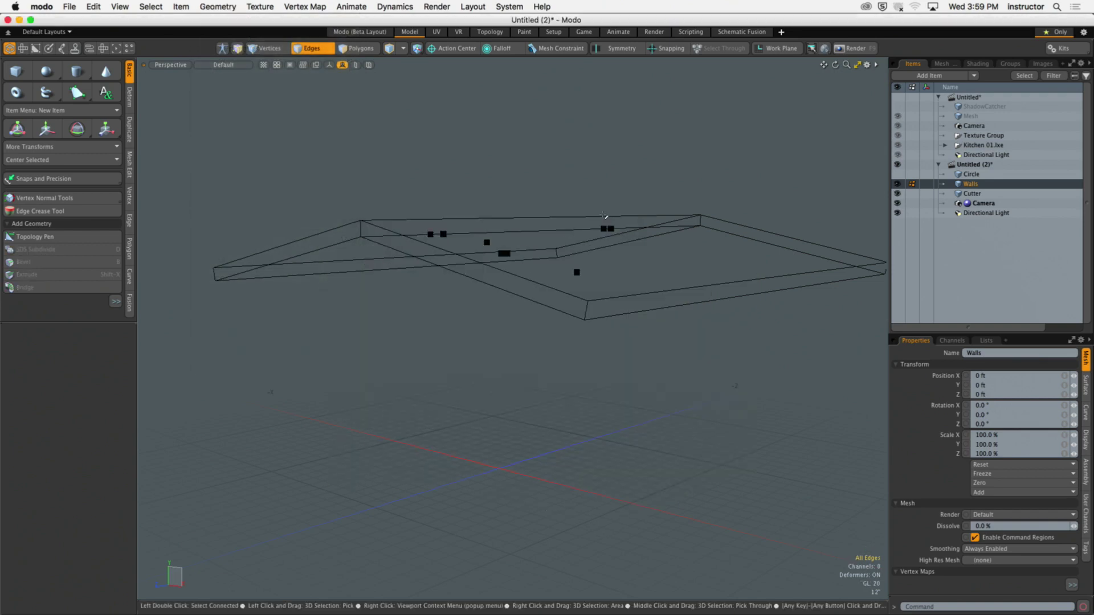
key(super+z)
Select the adjoining side and sill faces inside the window opening nearest the house corner
mouse_move(603, 239)
alt+mouse_down()
mouse_move(596, 288)
mouse_move(699, 250)
mouse_move(688, 258)
mouse_move(617, 229)
alt+mouse_up()
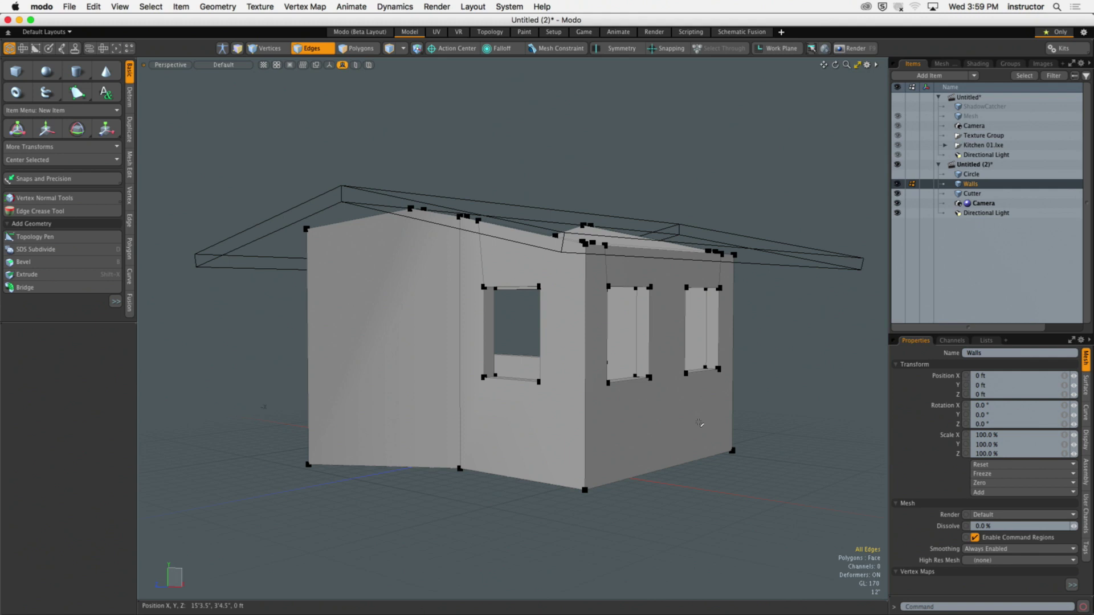
alt+drag(699, 423, 674, 366)
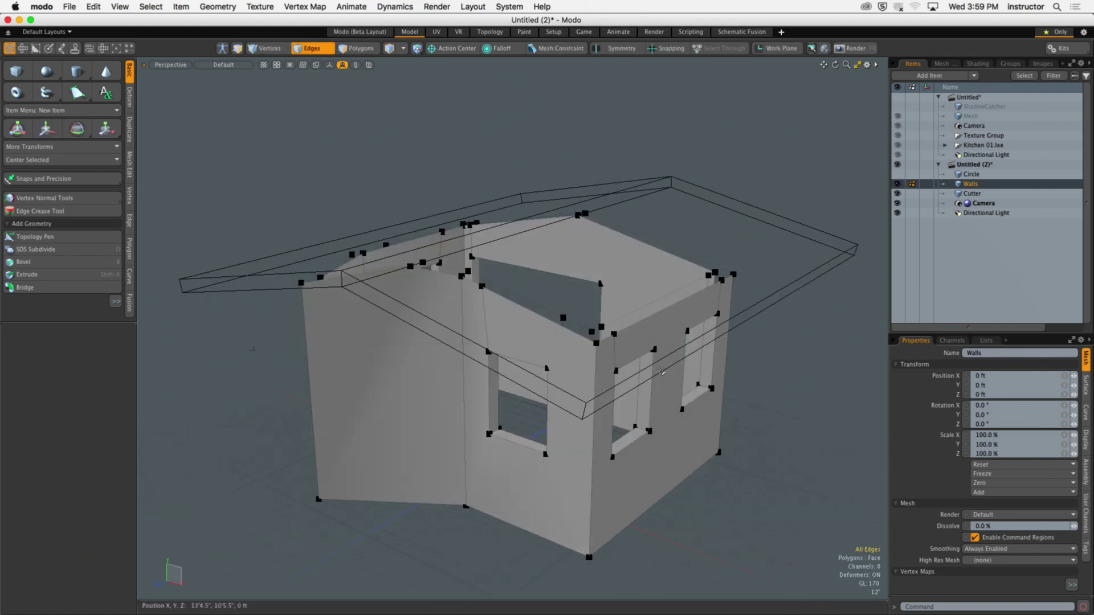
alt+drag(601, 374, 390, 352)
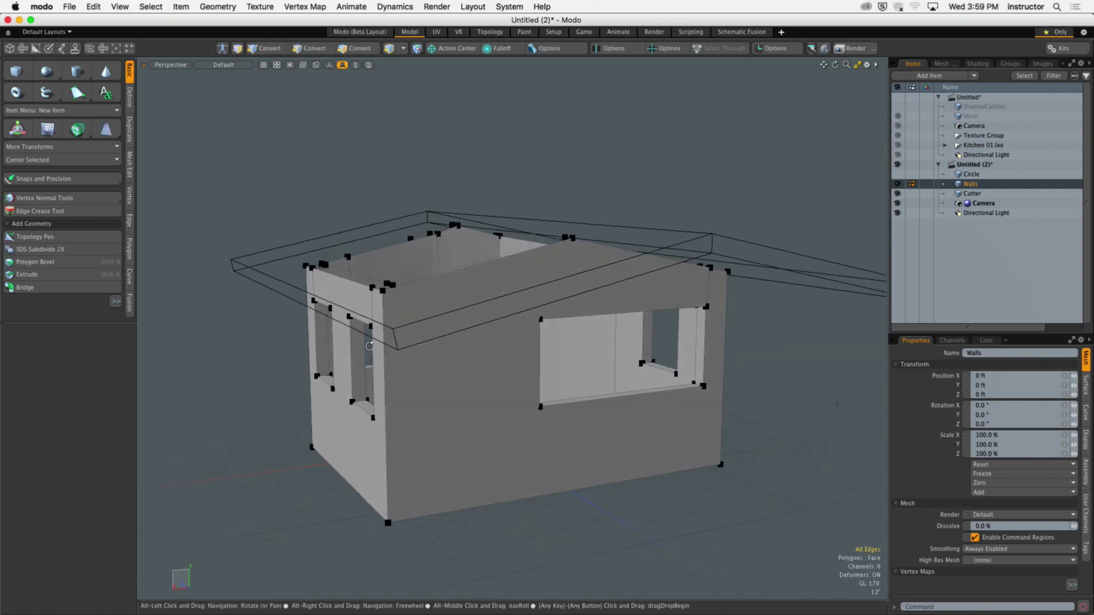
alt+drag(700, 348, 550, 313)
ctrl+alt+drag(550, 313, 595, 377)
scroll(587, 374, up, 5)
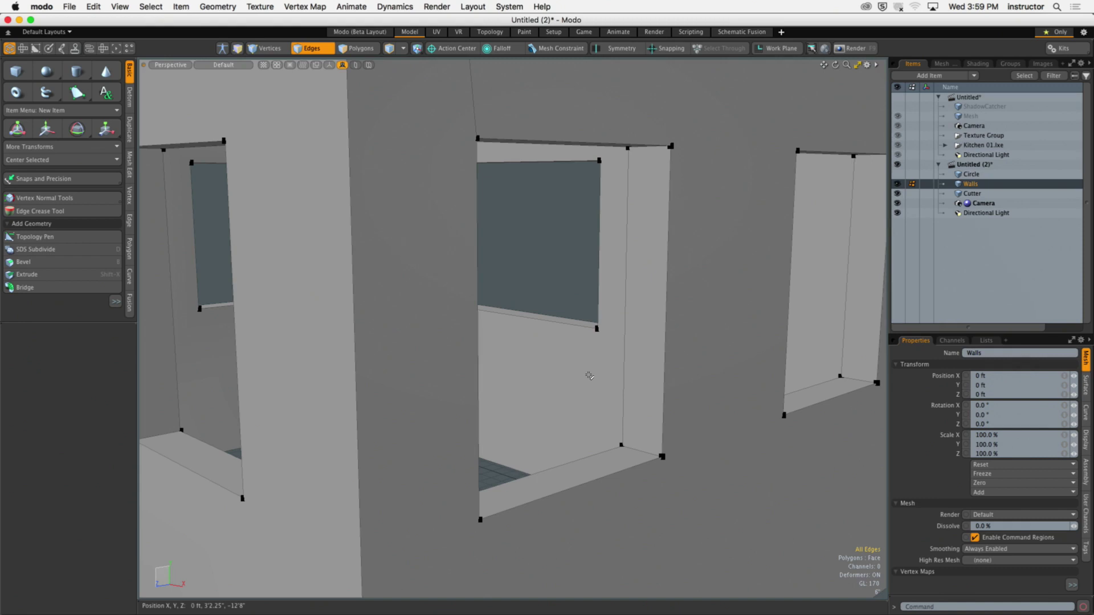
key(3)
click(650, 393)
mouse_move(650, 393)
alt+mouse_down()
mouse_move(647, 378)
mouse_move(642, 403)
alt+mouse_up()
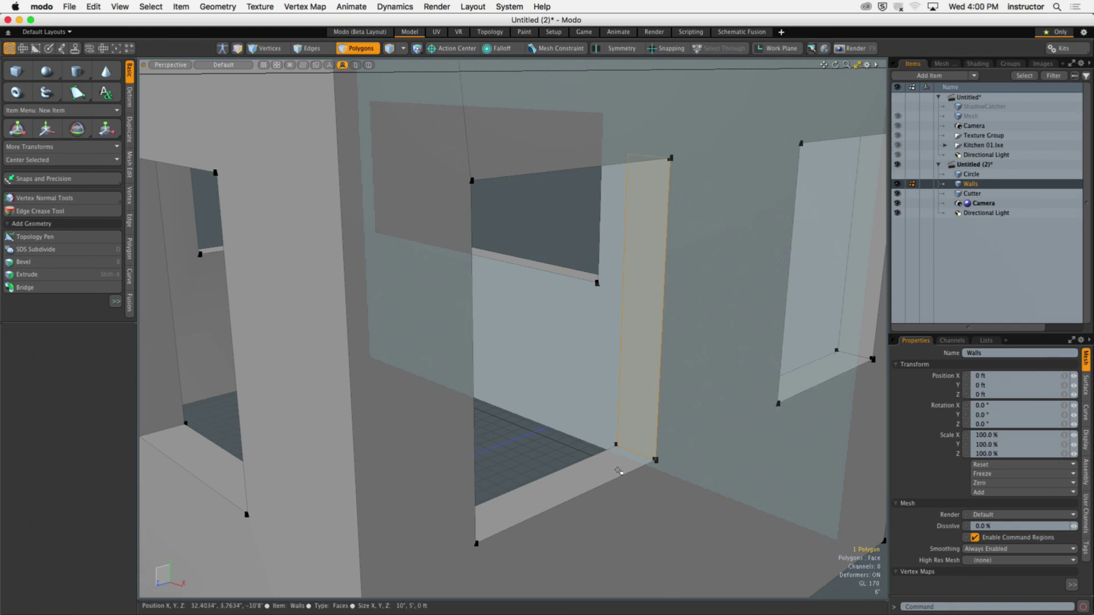
shift+click(613, 451)
alt+drag(613, 451, 605, 453)
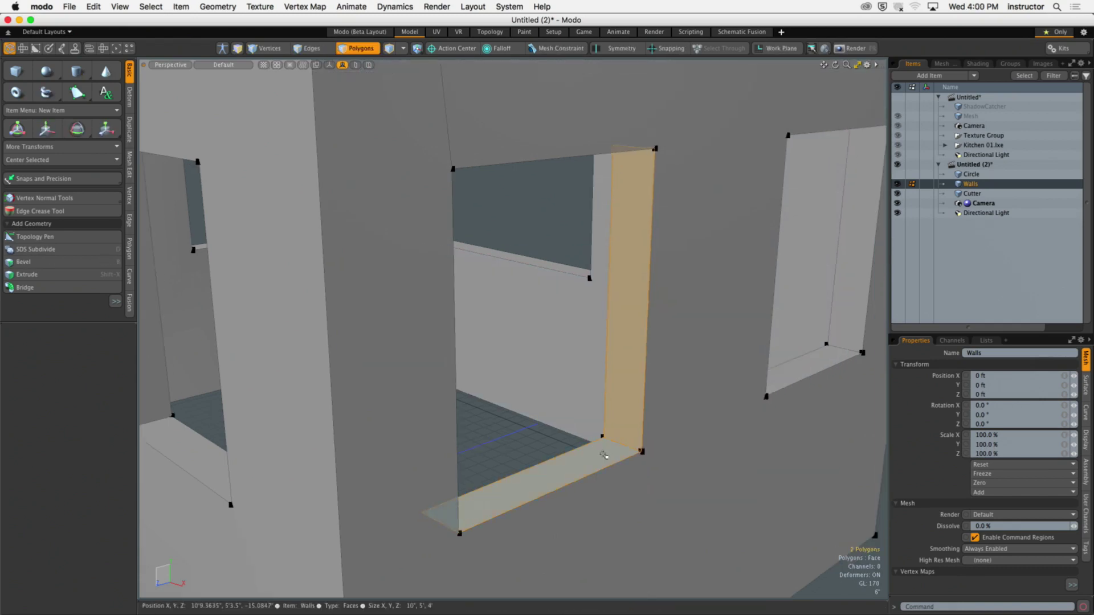
Loop Slice the window opening's four inner faces in Symmetry mode with a count of 2, placed at about 20%, and clear the selection
key(alt+c)
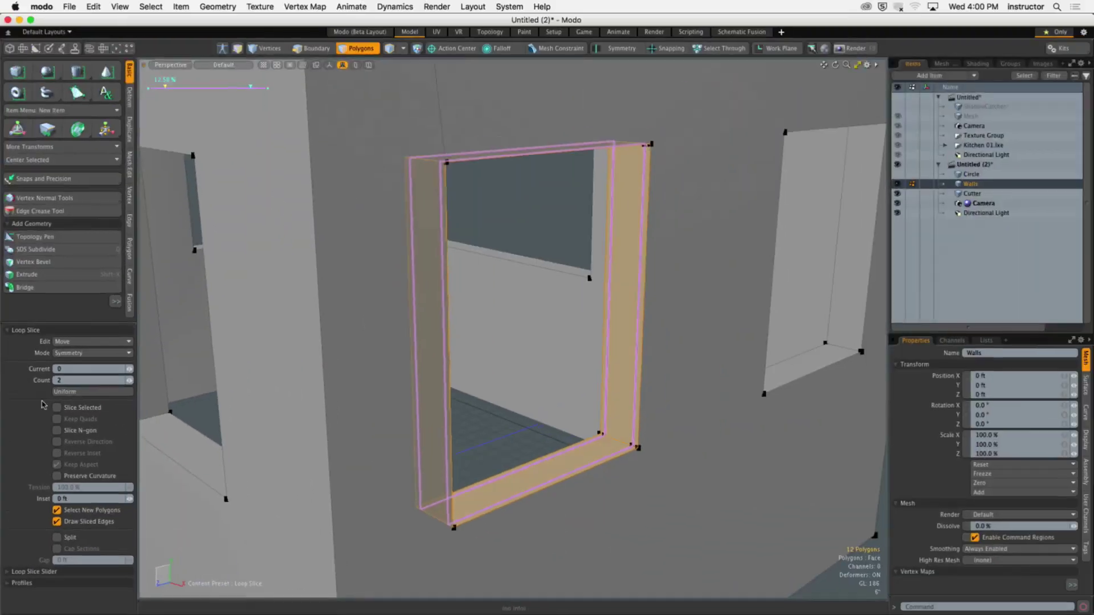
mouse_move(696, 443)
mouse_down()
mouse_move(724, 443)
mouse_move(707, 444)
mouse_up()
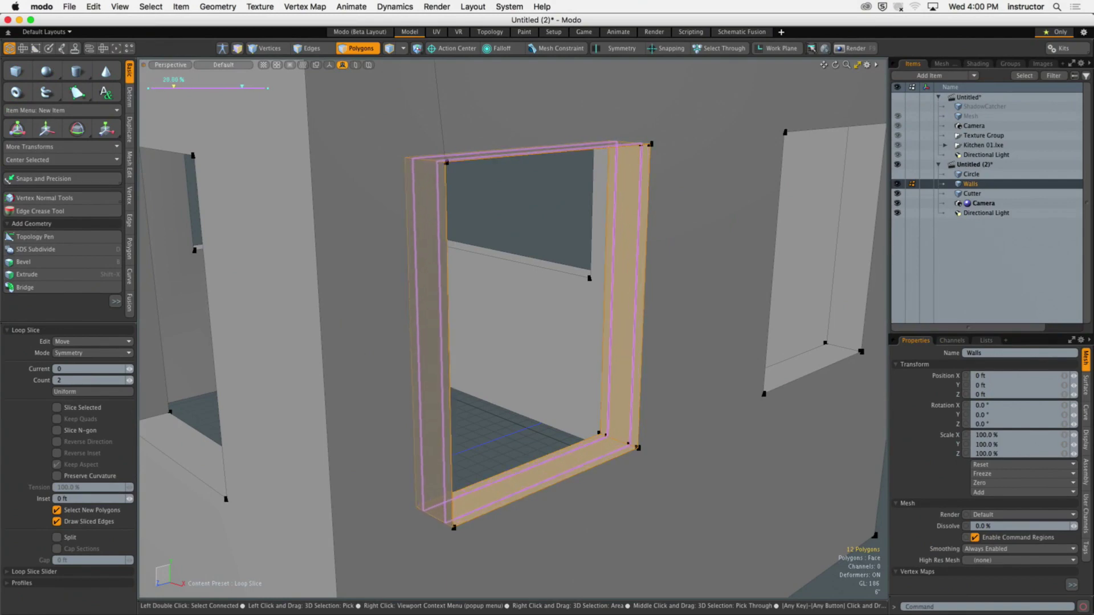
click(894, 581)
click(894, 581)
Select the middle band of four faces running around the inside of the sliced window opening
alt+drag(873, 574, 566, 353)
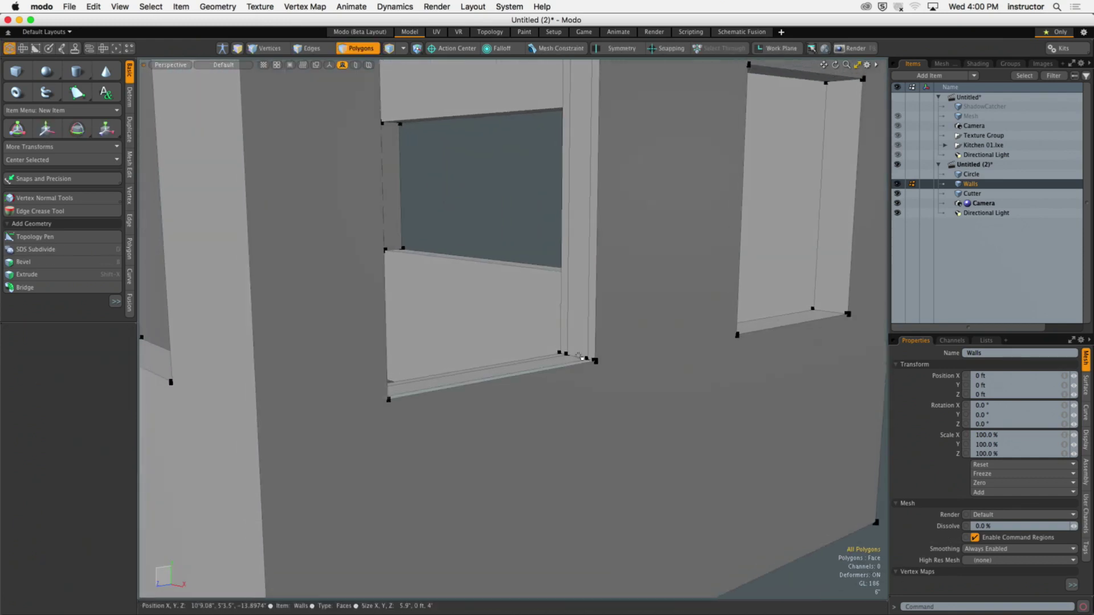
click(576, 354)
shift+click(572, 360)
key(l)
key(shift+a)
scroll(613, 375, up, 3)
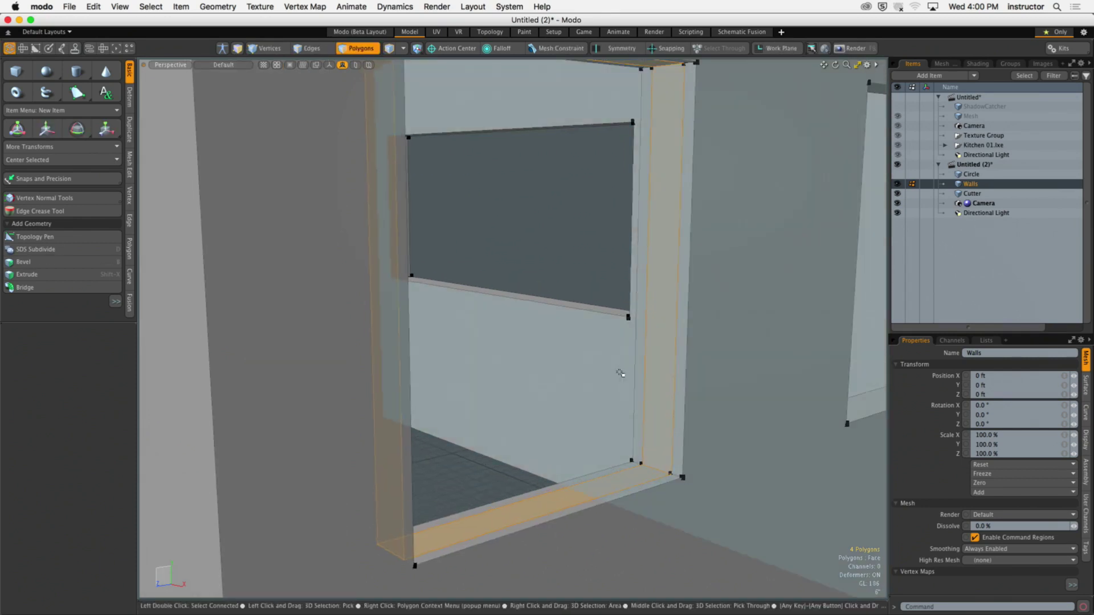
Bevel the middle band of window faces with a shift of 2.5" and no inset, and drop the tool
key(b)
drag(659, 273, 678, 272)
ctrl+scroll(2, 344, up, 5)
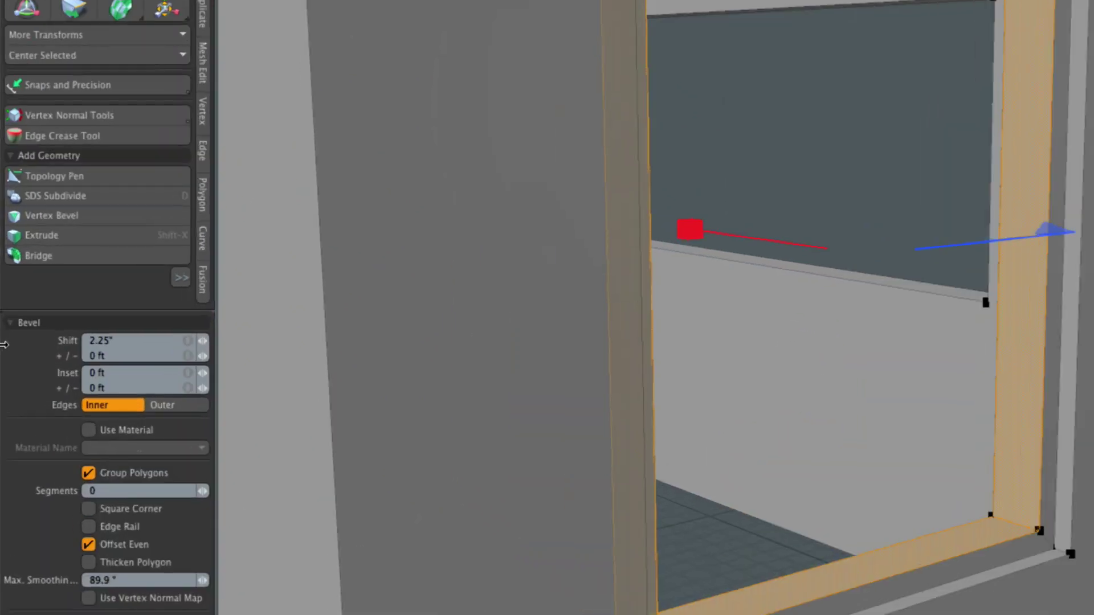
ctrl+scroll(4, 344, up, 3)
click(114, 341)
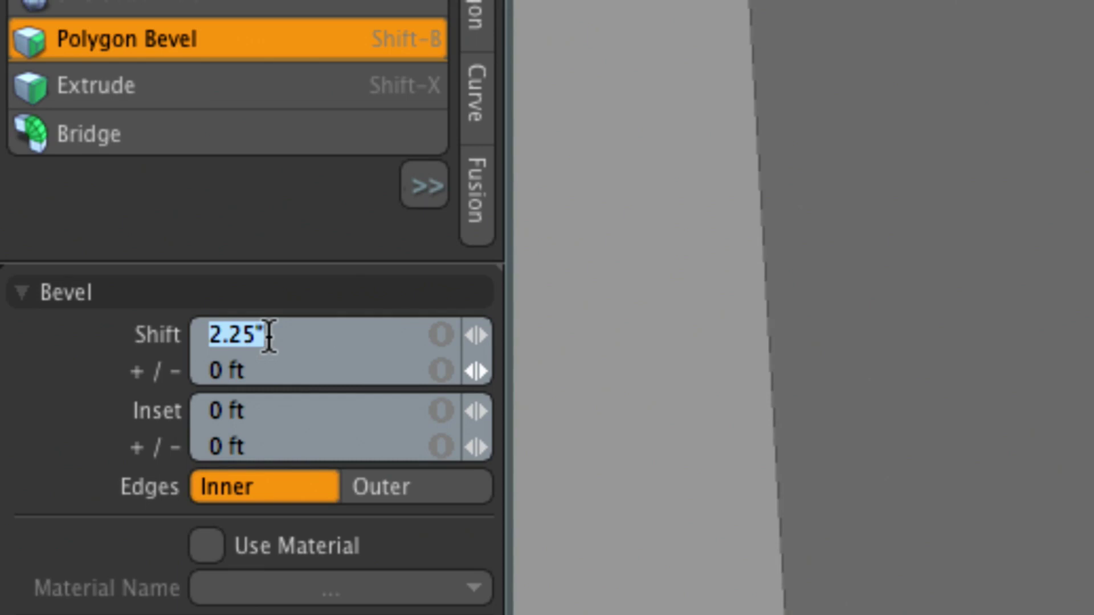
text(2.5")
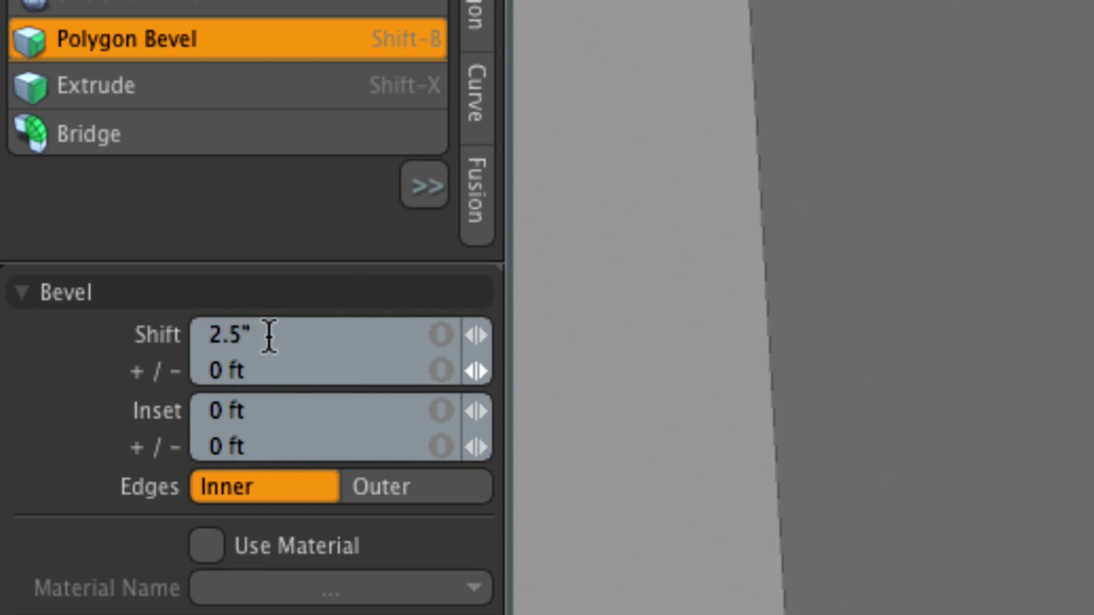
ctrl+scroll(341, 325, down, 8)
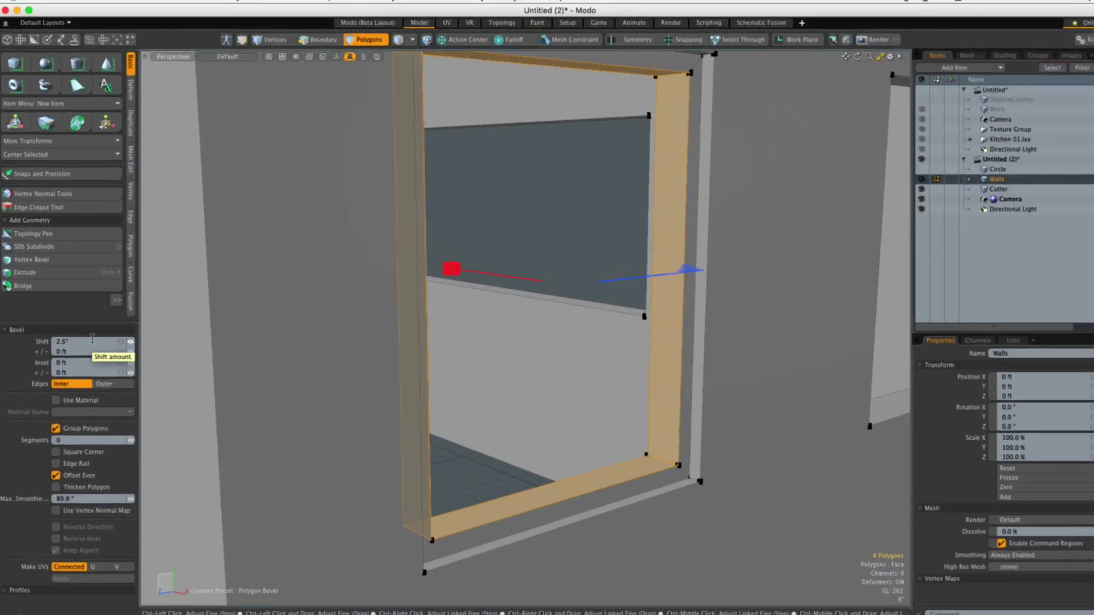
key(space)
Select the sill face inside the recessed window frame and extend the selection to the loop of four inner faces
click(628, 491)
alt+drag(627, 490, 623, 464)
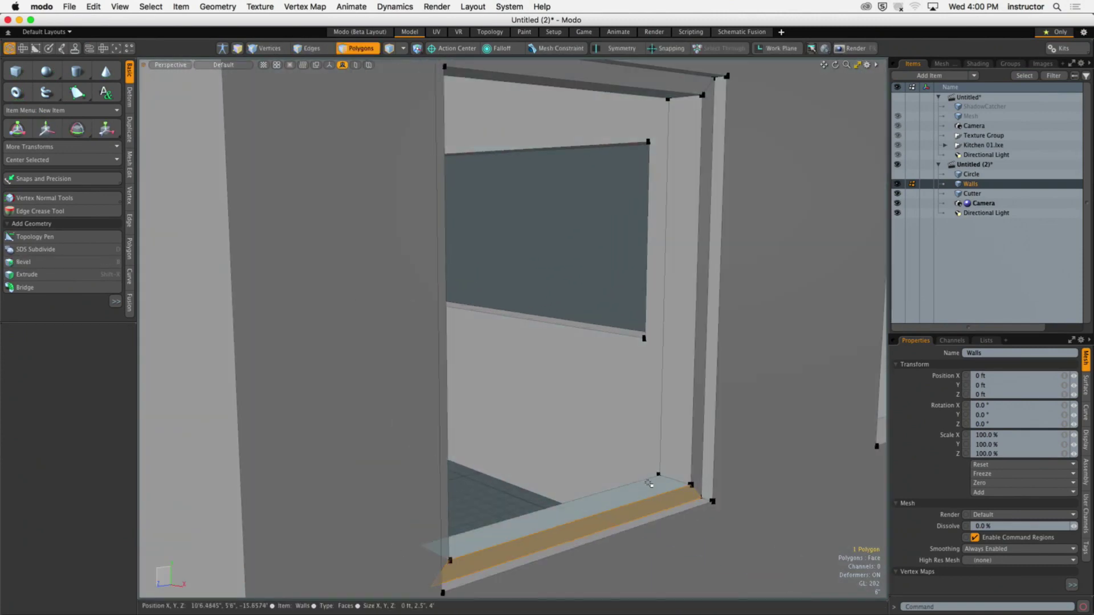
shift+click(671, 468)
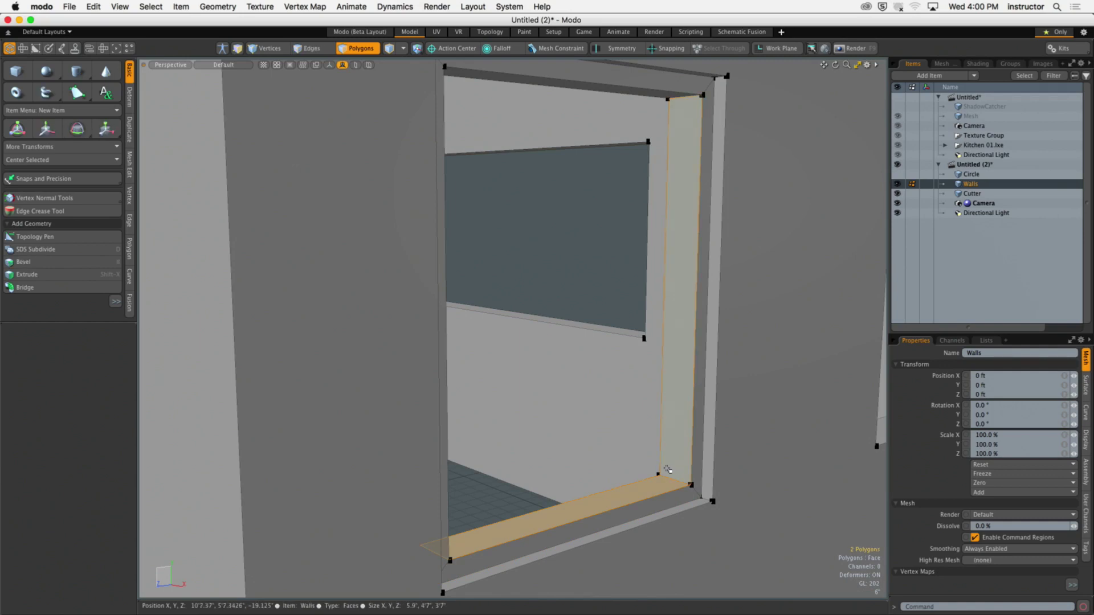
key(l)
Bevel the four inner frame faces with a 2.5" inset and no shift, leaving a narrow center band, and drop the tool
key(b)
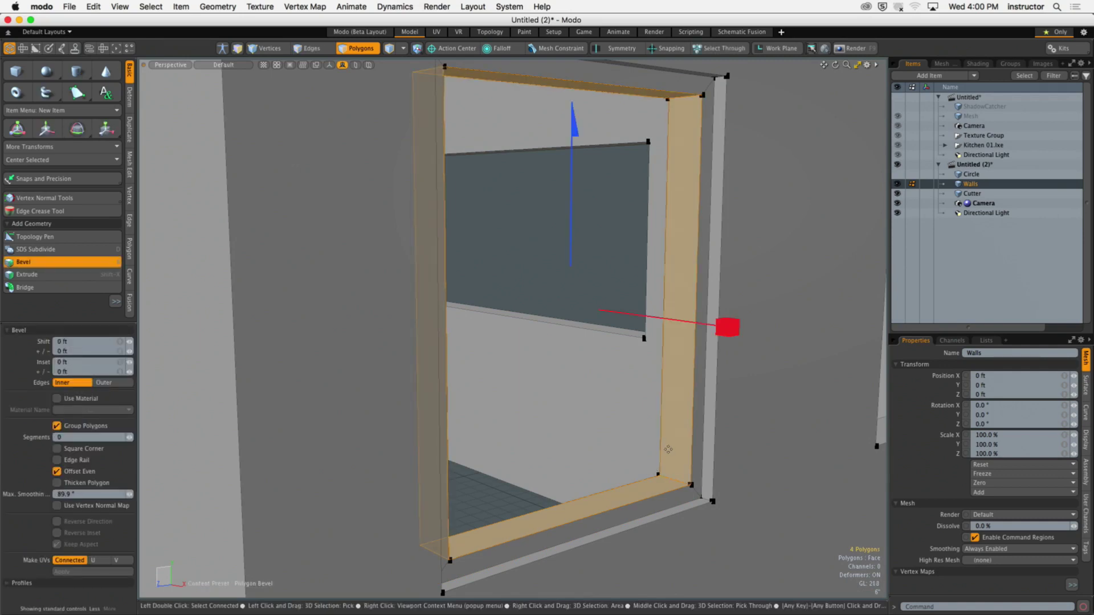
drag(729, 328, 712, 354)
scroll(705, 454, up, 5)
alt+drag(705, 453, 712, 452)
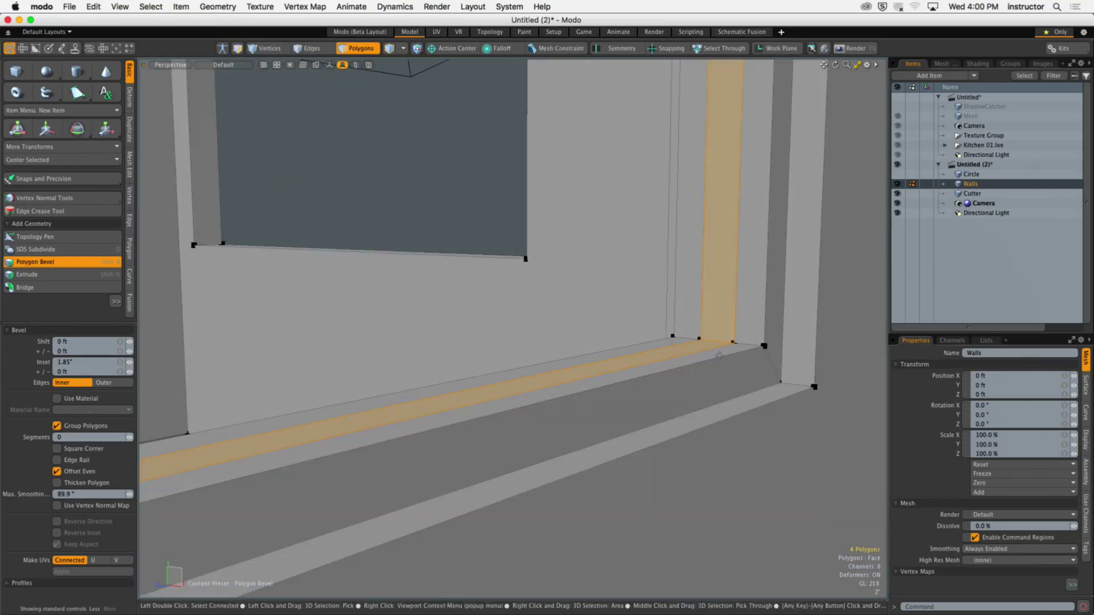
mouse_move(719, 365)
alt+mouse_down()
mouse_move(801, 456)
mouse_move(698, 370)
alt+mouse_up()
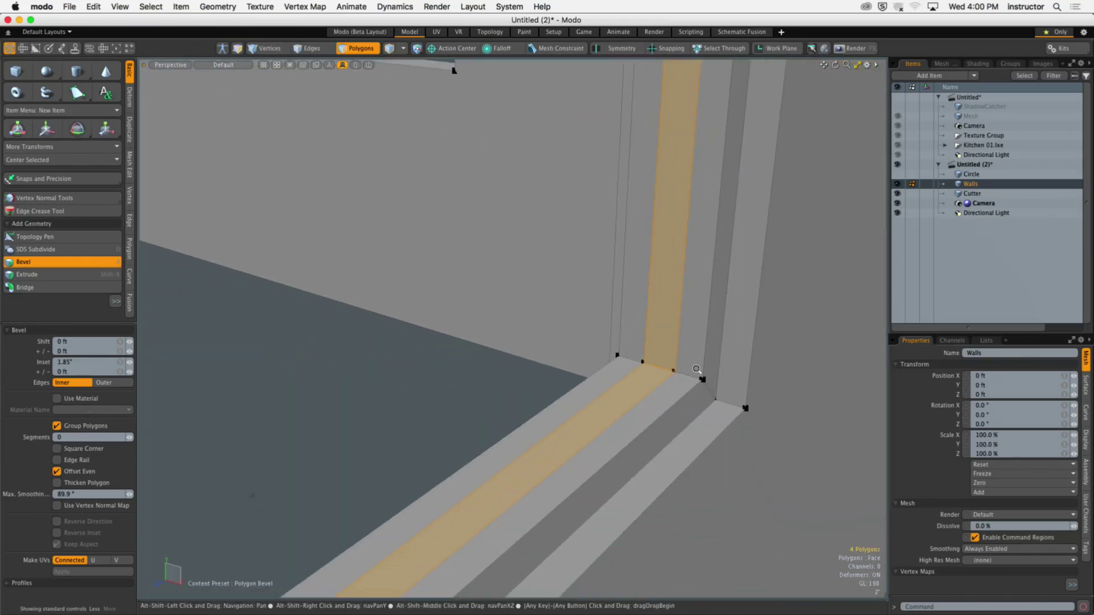
scroll(698, 370, up, 5)
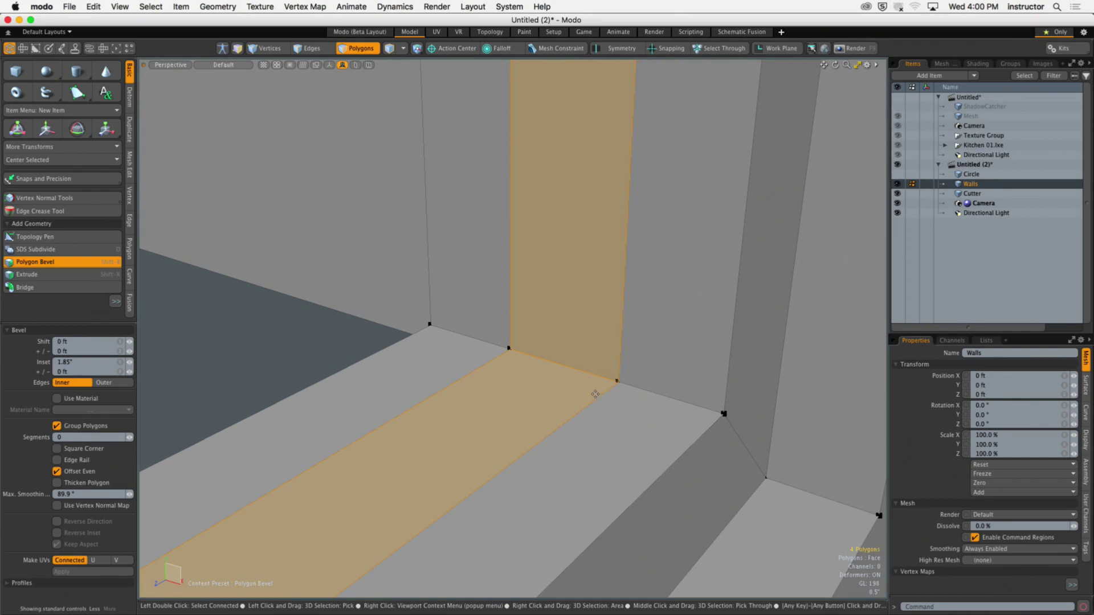
click(86, 363)
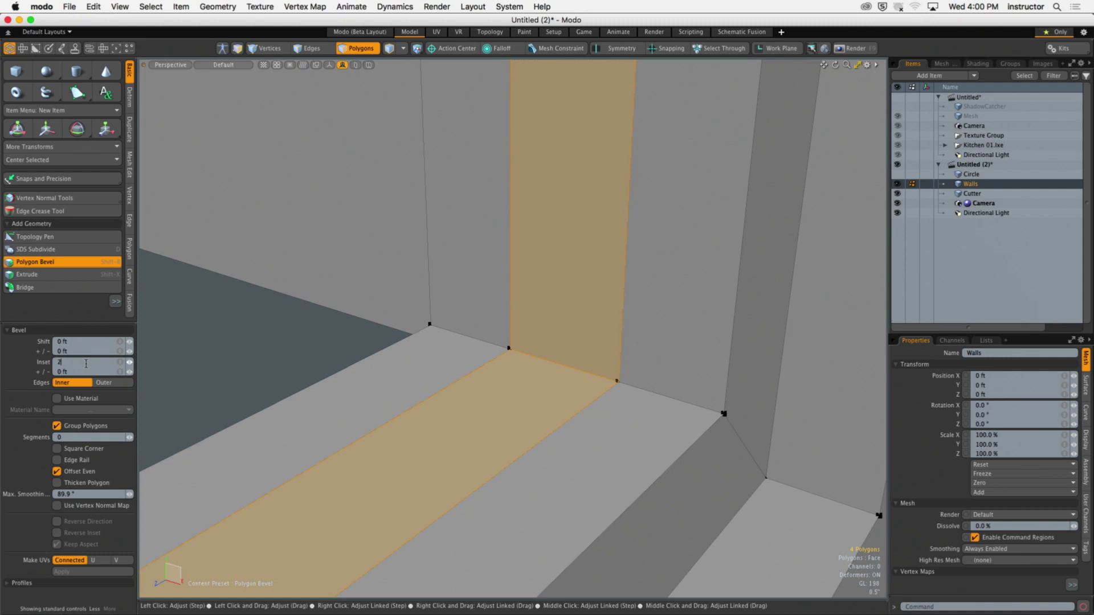
key(Return)
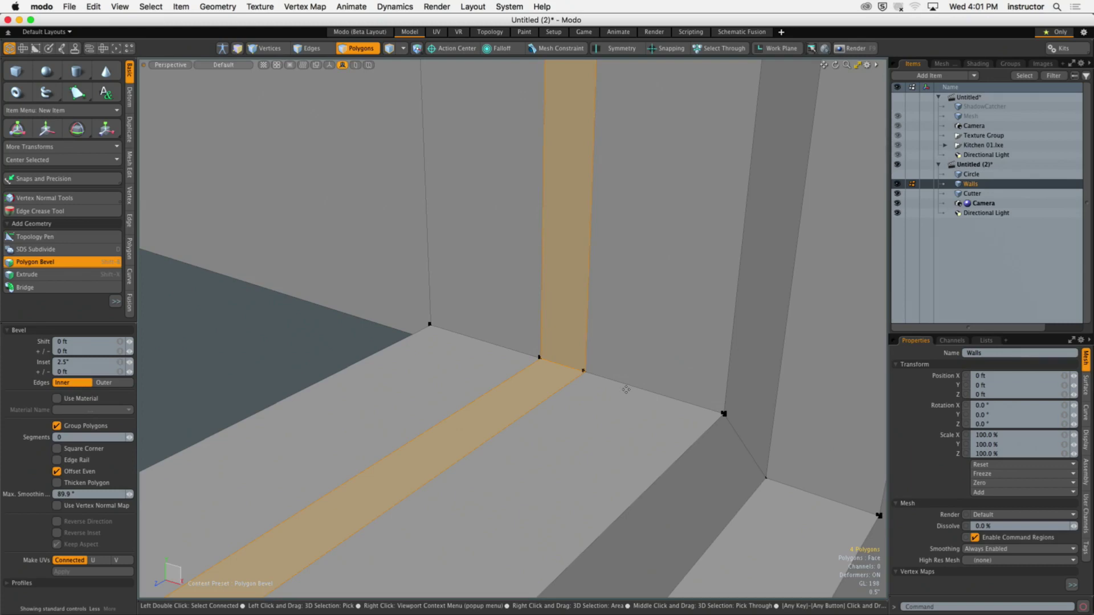
scroll(592, 380, down, 10)
alt+drag(505, 403, 523, 382)
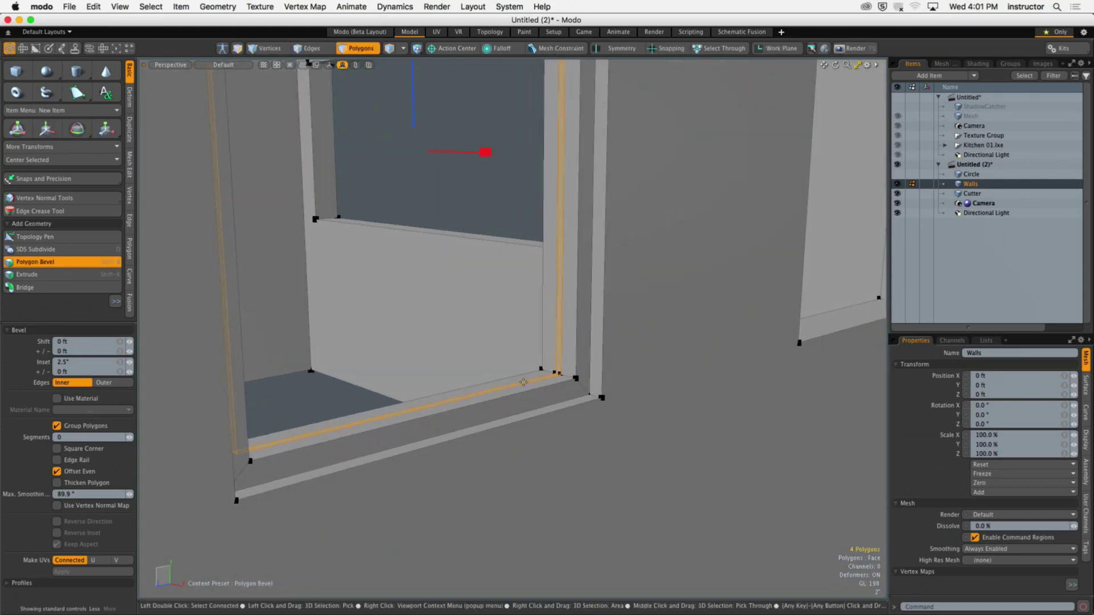
key(space)
Bevel the narrow center band inward into the opening with no inset to form a thin raised strip, and drop the tool
alt+drag(530, 382, 640, 408)
key(b)
alt+drag(584, 291, 574, 313)
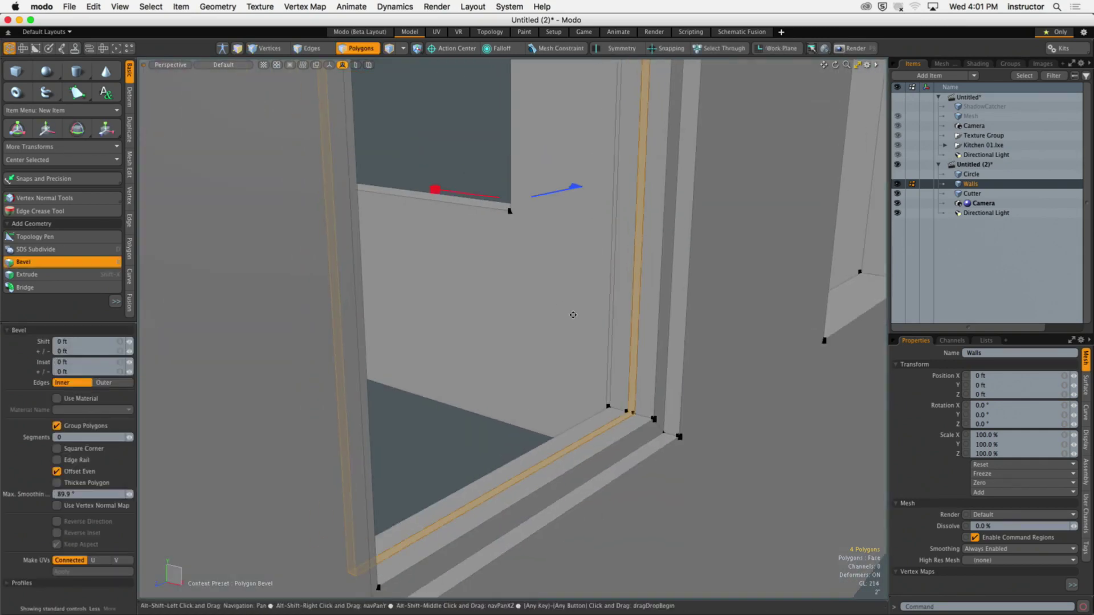
drag(569, 192, 585, 185)
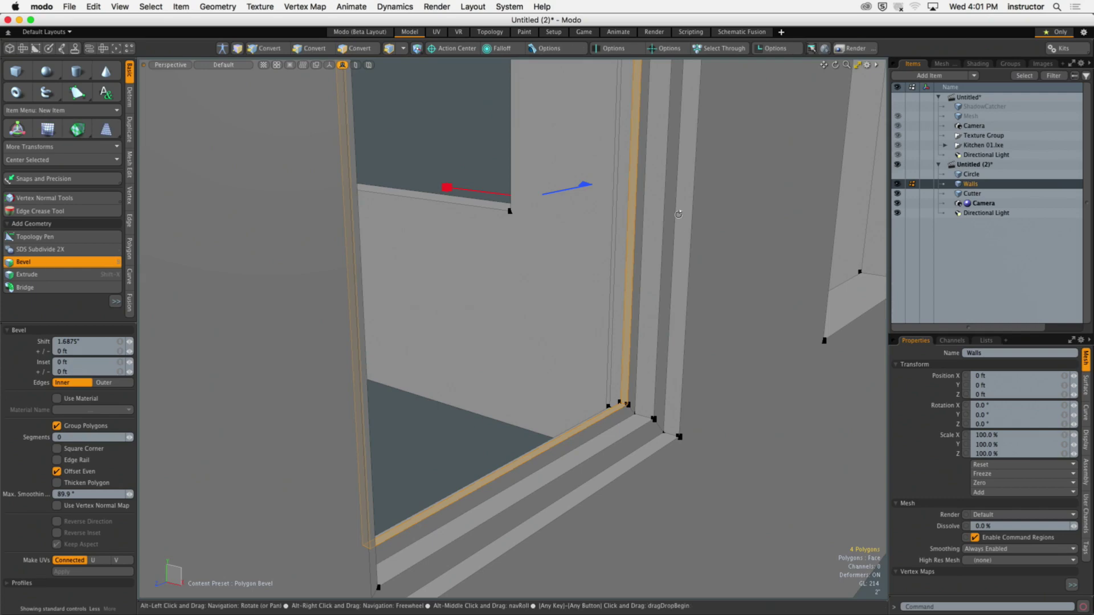
drag(586, 185, 581, 185)
key(space)
Clear the selection and select the adjoining side and sill faces on the inner surface of the thin raised strip
click(651, 408)
alt+drag(651, 408, 632, 422)
click(810, 499)
alt+drag(810, 499, 598, 436)
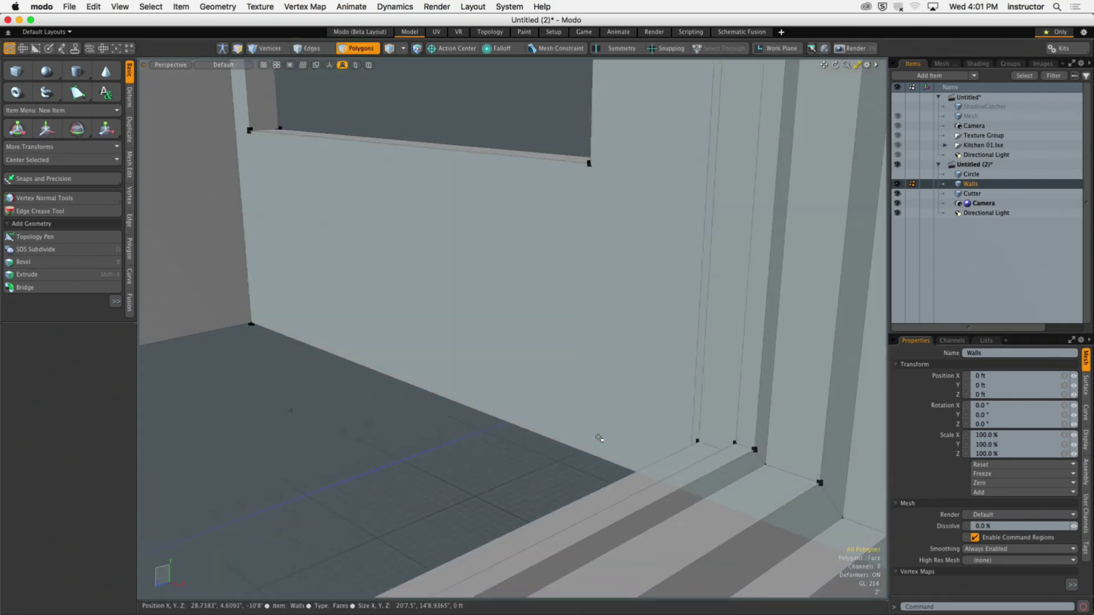
drag(745, 439, 725, 464)
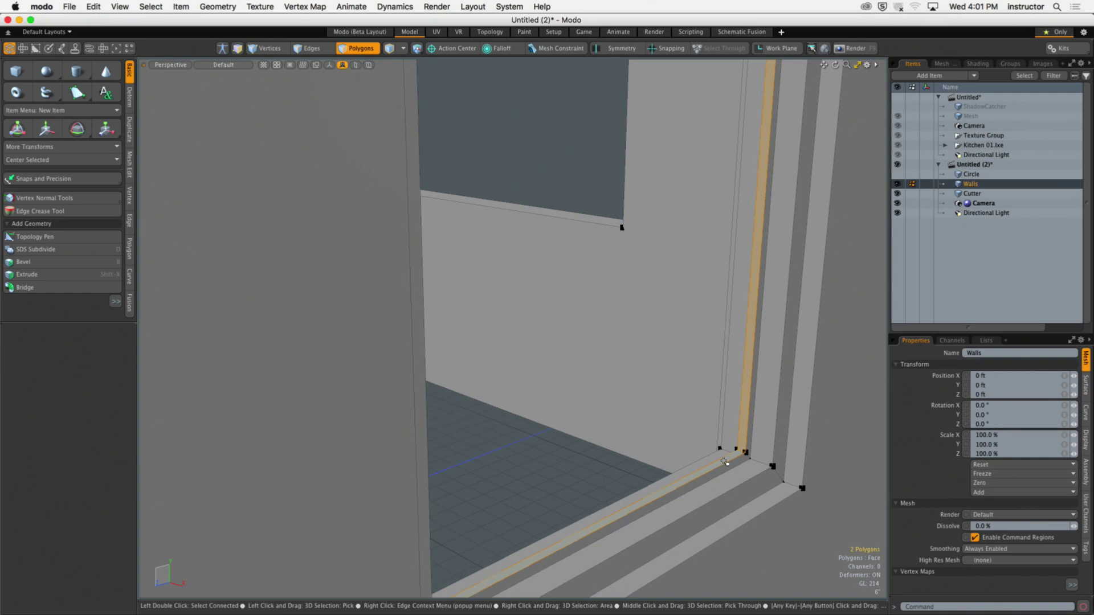
alt+shift+drag(724, 462, 743, 455)
alt+shift+drag(743, 455, 661, 443)
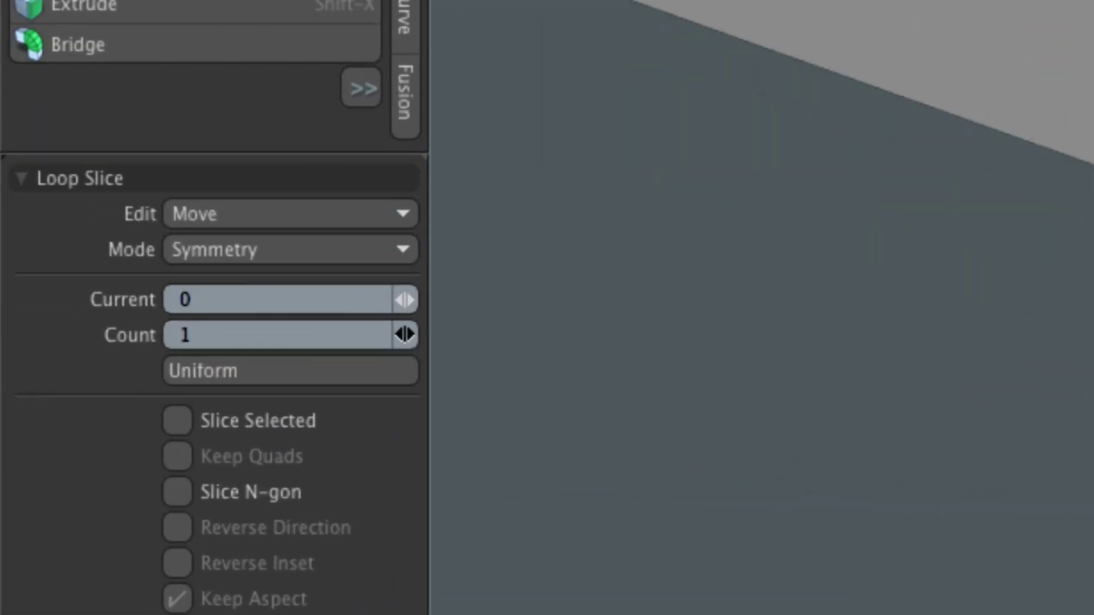
Loop Slice the strip's inner faces in Uniform mode with a count of 1 at 50%, and drop the tool
click(373, 250)
click(372, 224)
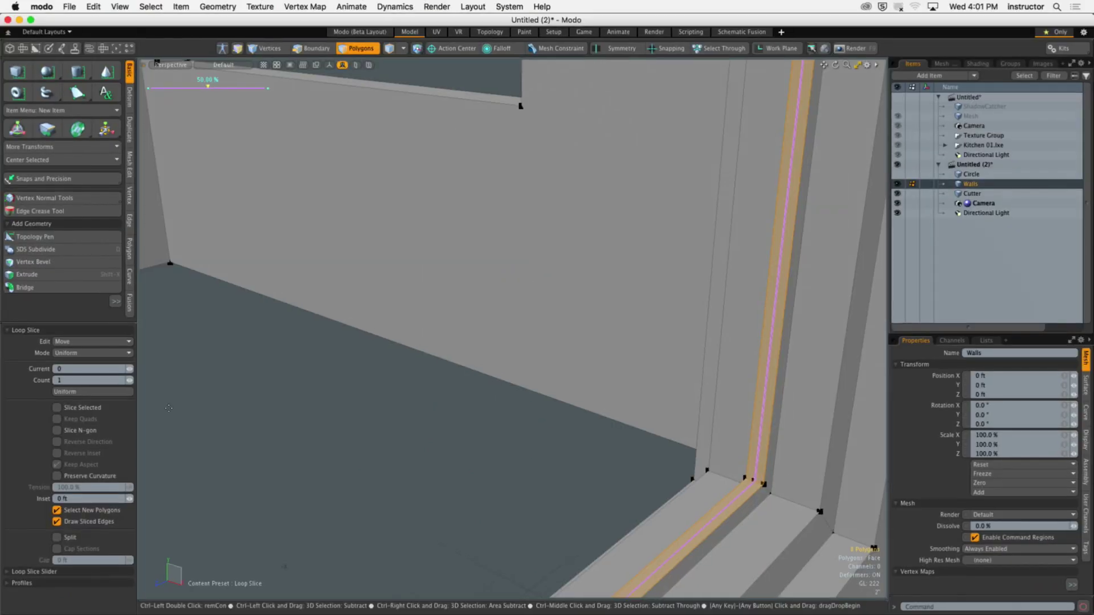
alt+drag(569, 450, 509, 449)
key(space)
Select the new four-edge loop running around the middle of the thin strip and frame it in the view
ctrl+alt+drag(568, 377, 572, 435)
key(2)
click(737, 450)
double_click(733, 430)
ctrl+alt+drag(751, 453, 556, 452)
key(shift+a)
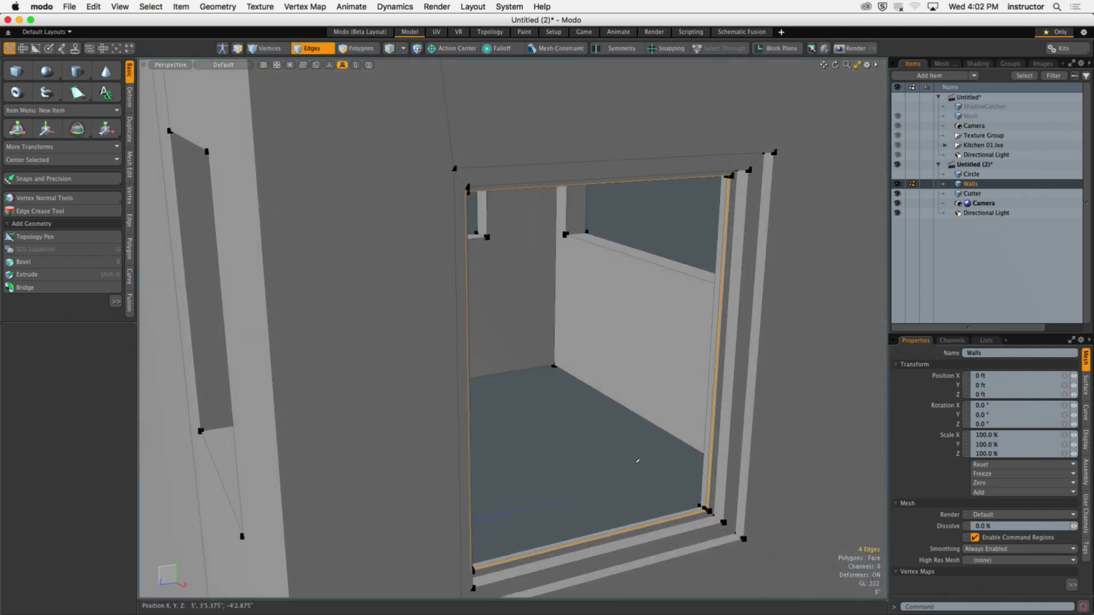
Fill the selected edge loop with a single polygon as the window pane, and switch to polygon selection
alt+drag(643, 481, 774, 484)
scroll(657, 483, up, 5)
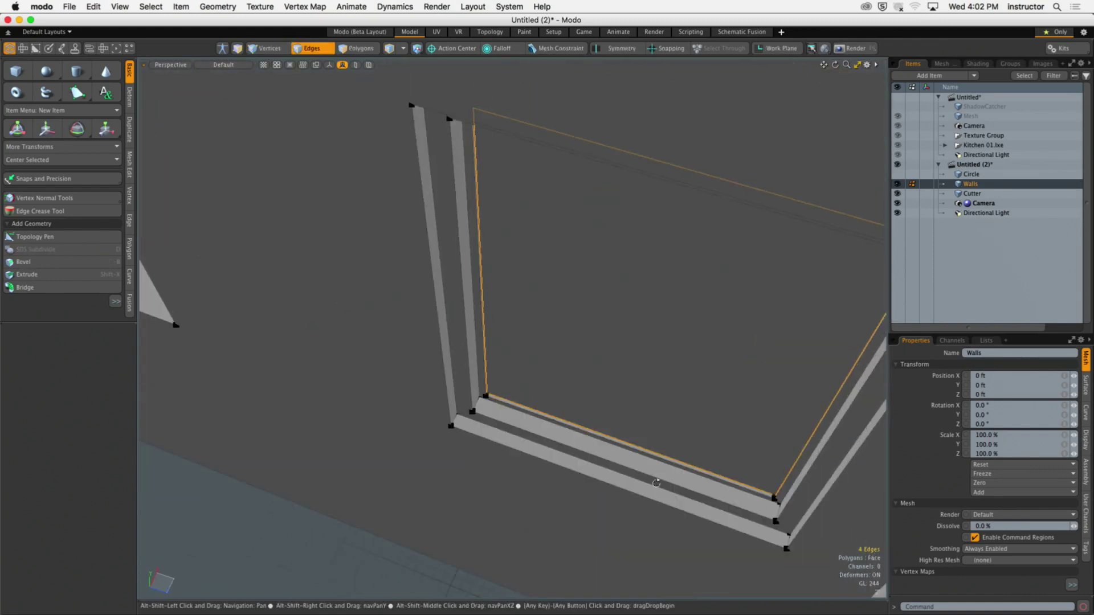
alt+drag(657, 483, 652, 454)
key(3)
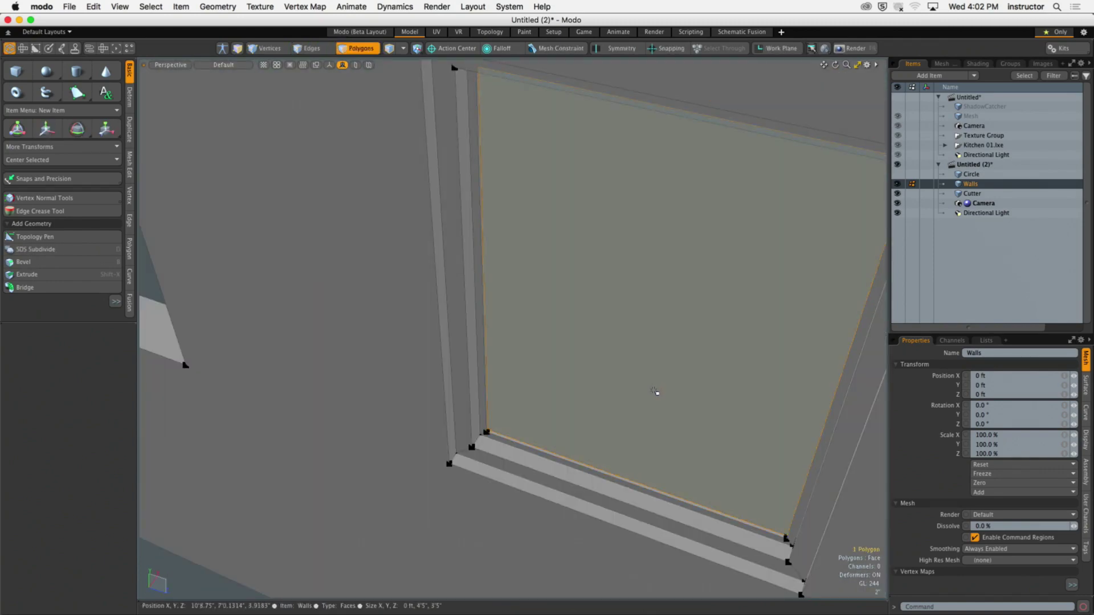
Grow the polygon selection from the window pane out across the surrounding frame, then shrink it back to exclude the outermost faces
alt+drag(654, 391, 553, 403)
scroll(531, 390, down, 5)
double_click(551, 405)
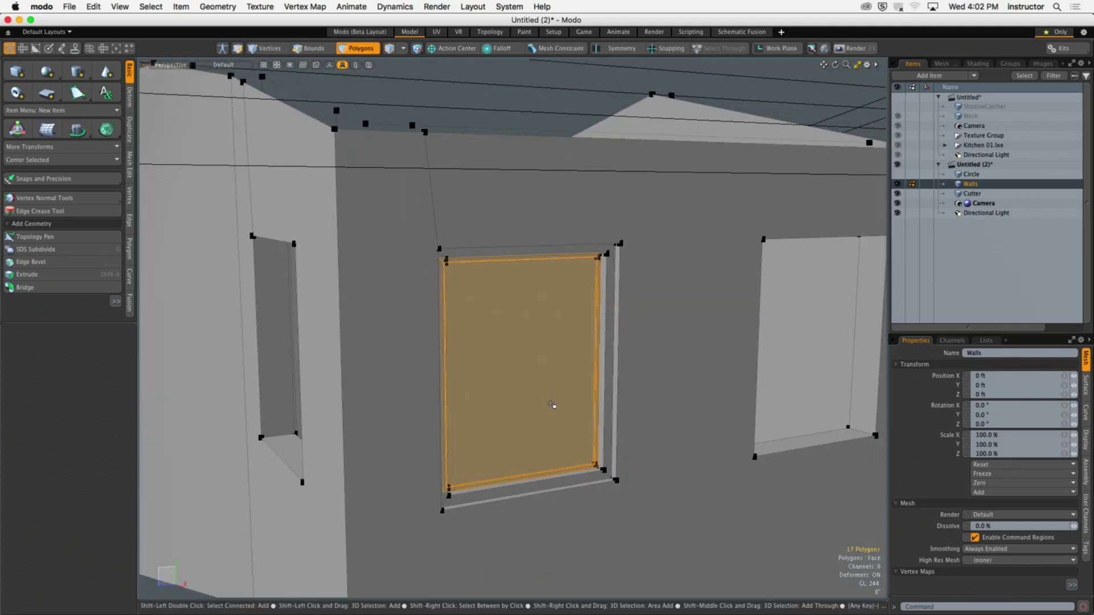
shift+double_click(551, 404)
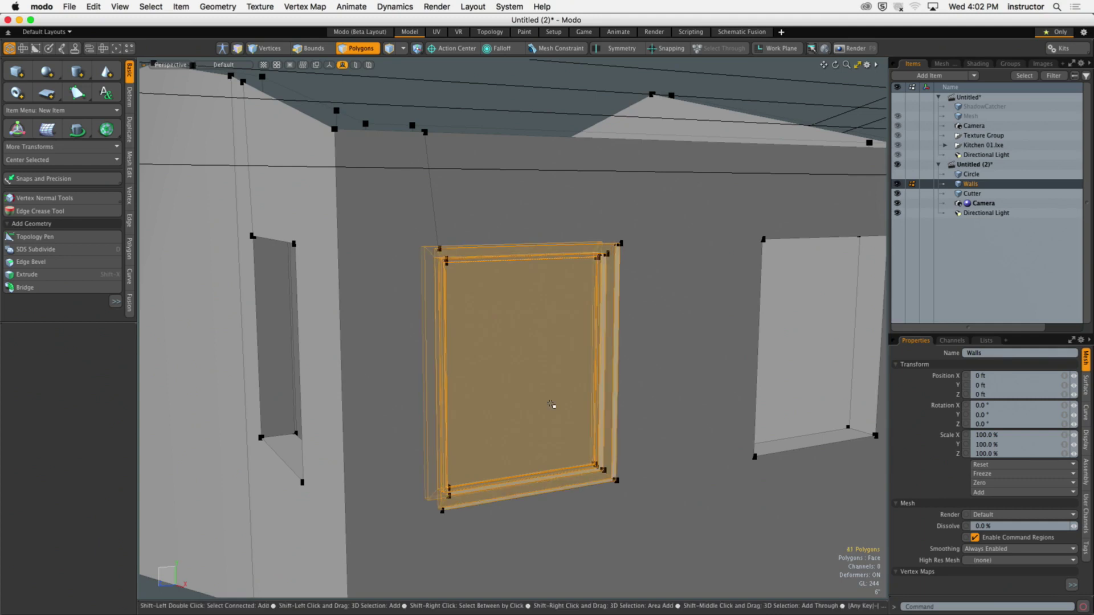
ctrl+double_click(551, 405)
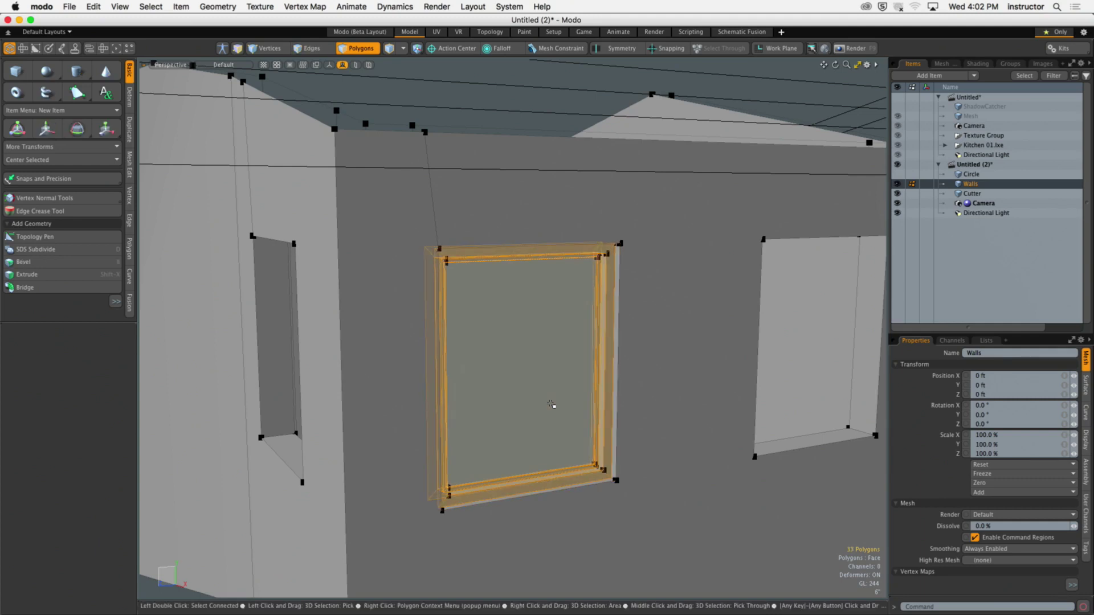
scroll(551, 404, down, 3)
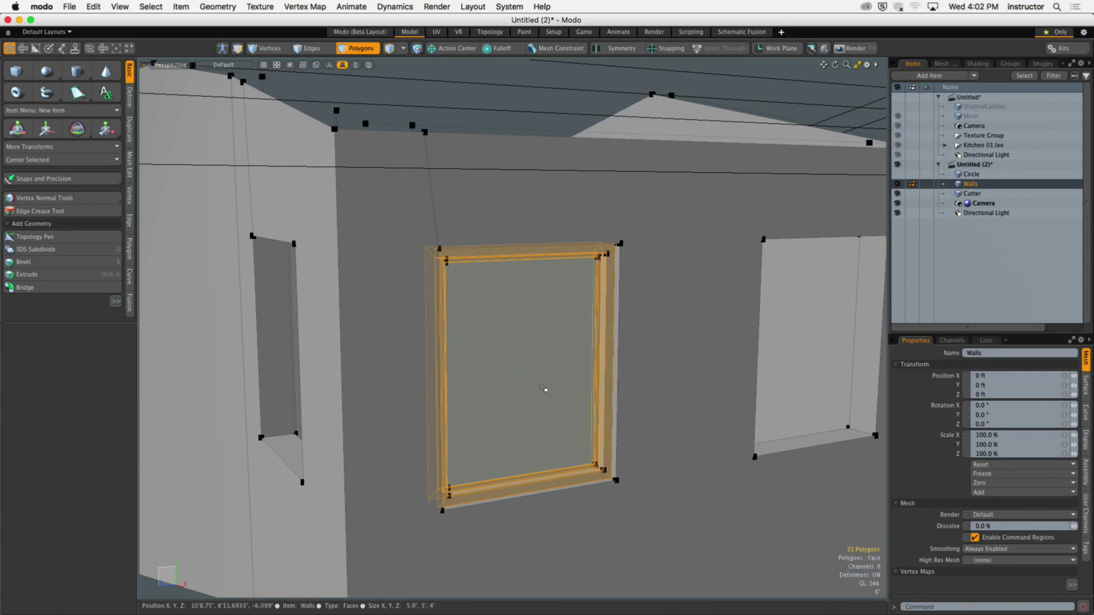
Hide the Cutter mesh, clear the polygon selection, and bring the outside of the framed window into view
alt+drag(532, 398, 359, 382)
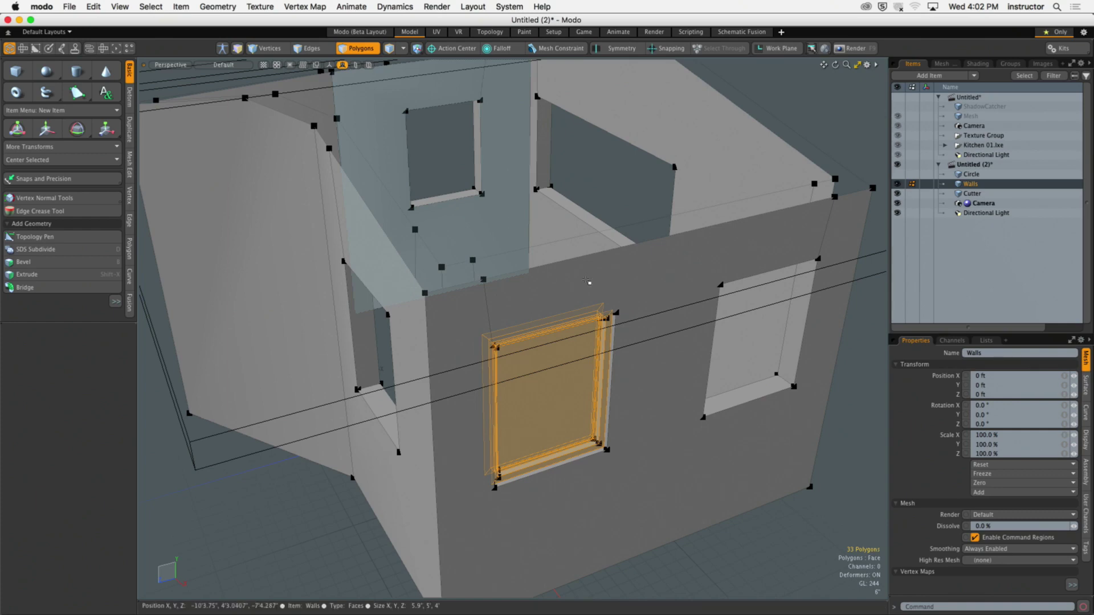
alt+drag(788, 524, 705, 433)
key(3)
click(897, 193)
alt+drag(598, 291, 566, 264)
click(565, 271)
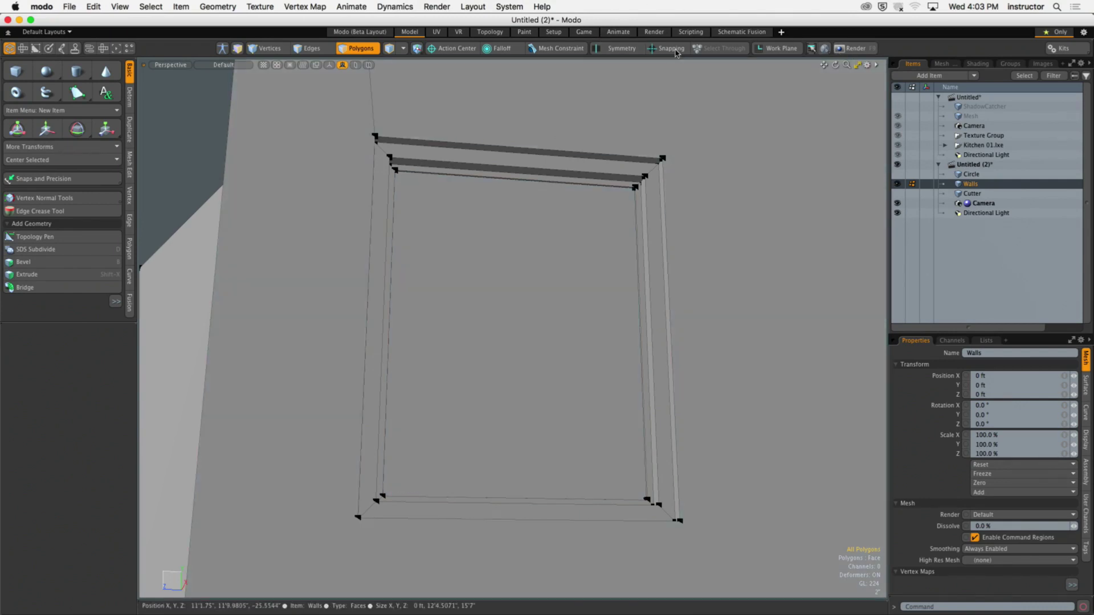
Turn on snapping, enabling vertex snapping and disabling grid snapping
click(667, 48)
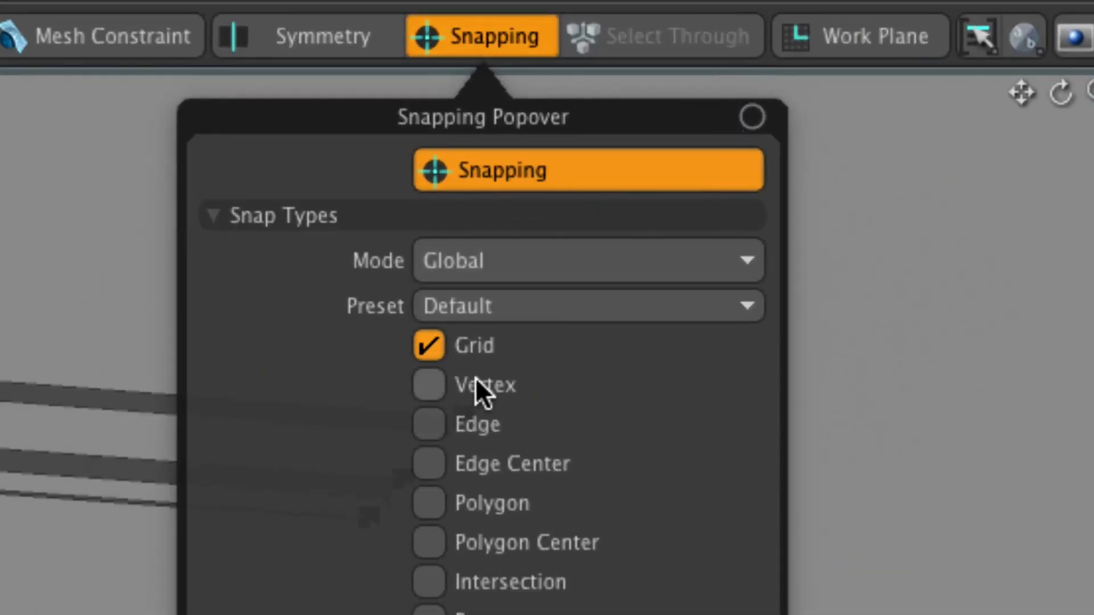
click(621, 202)
click(431, 346)
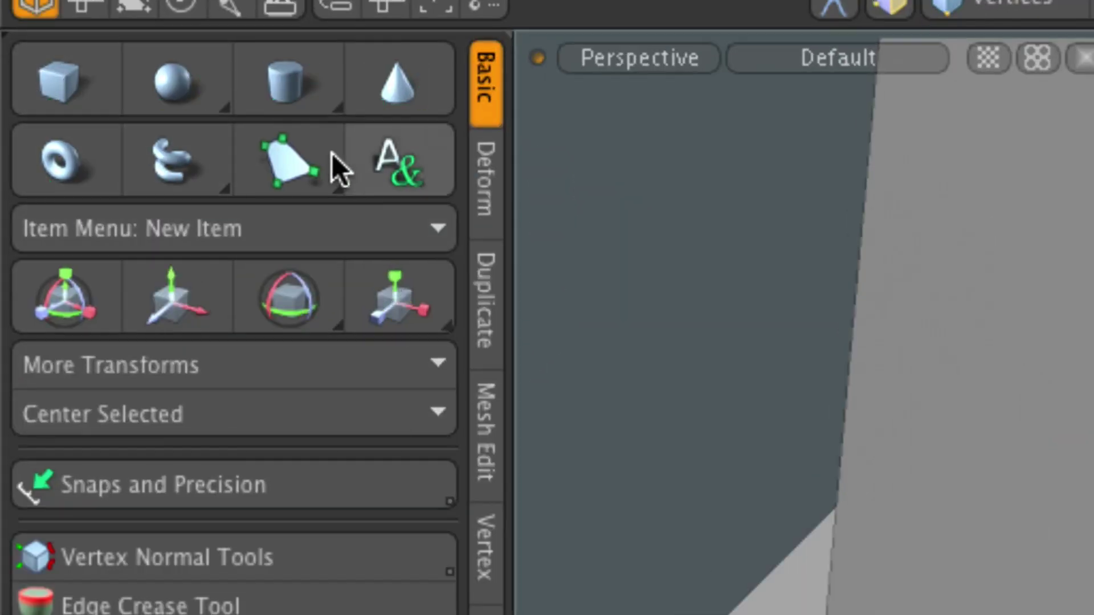
Draw a closed trim around the window opening's four outer corners using the Pen tool with Inner wall mode and a 2" offset
click(294, 172)
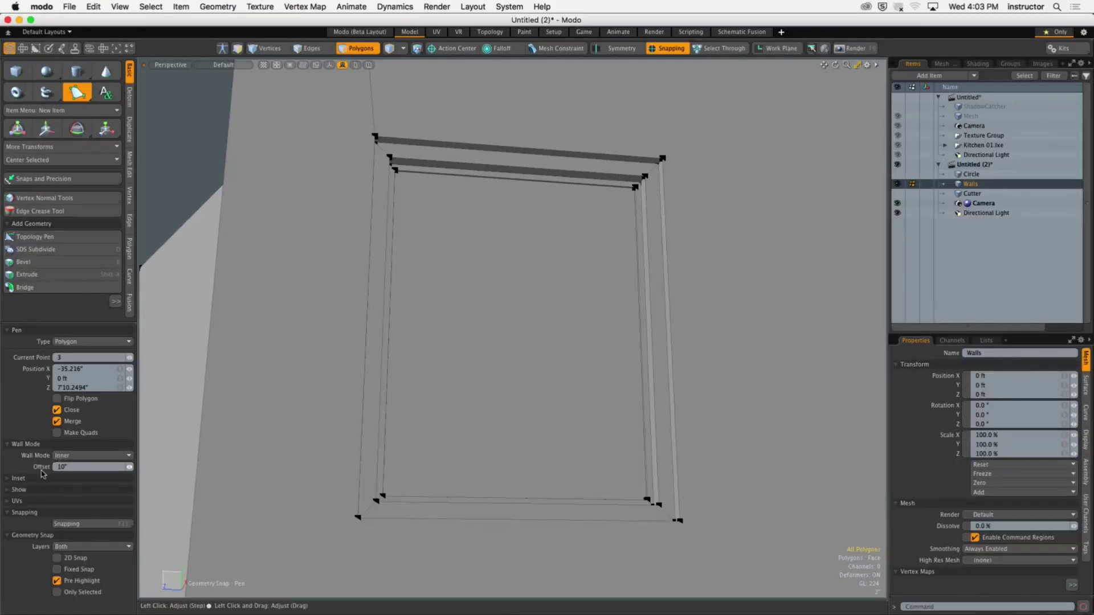
key(super+a)
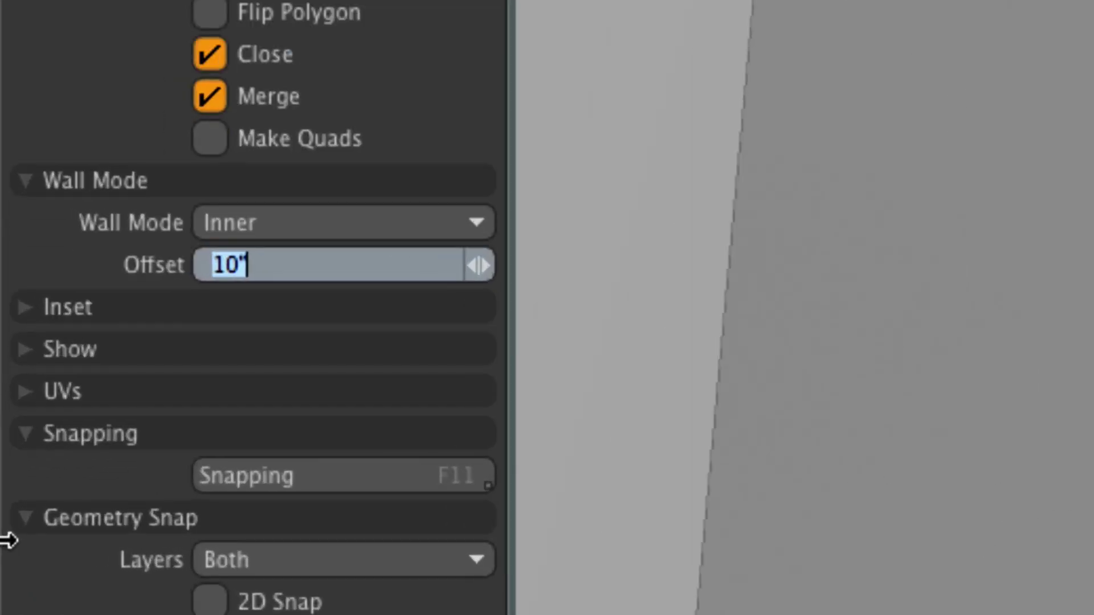
text(2")
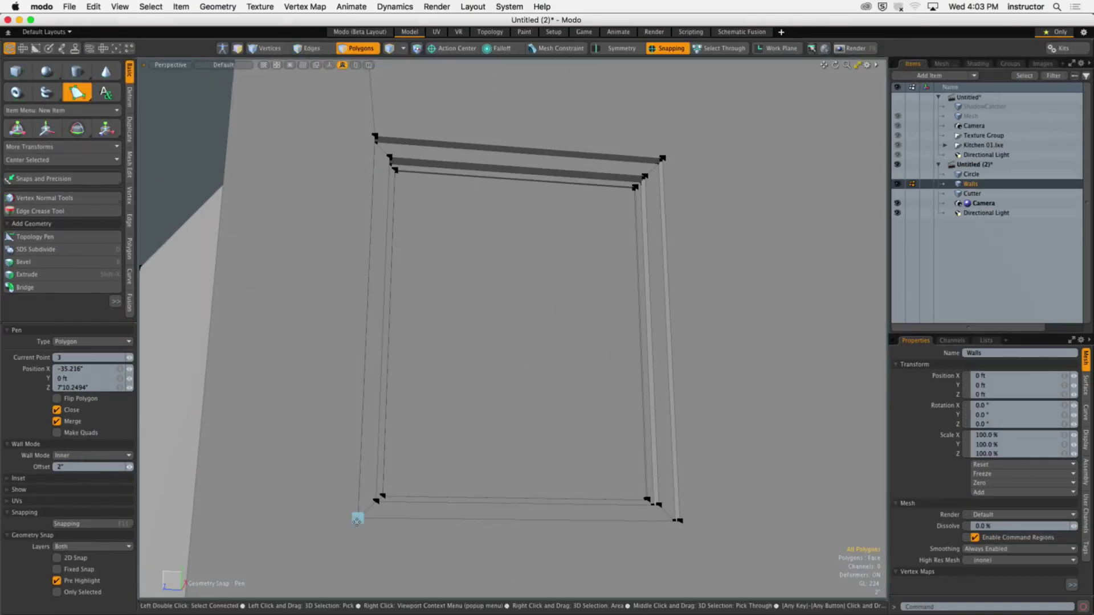
click(357, 519)
click(376, 136)
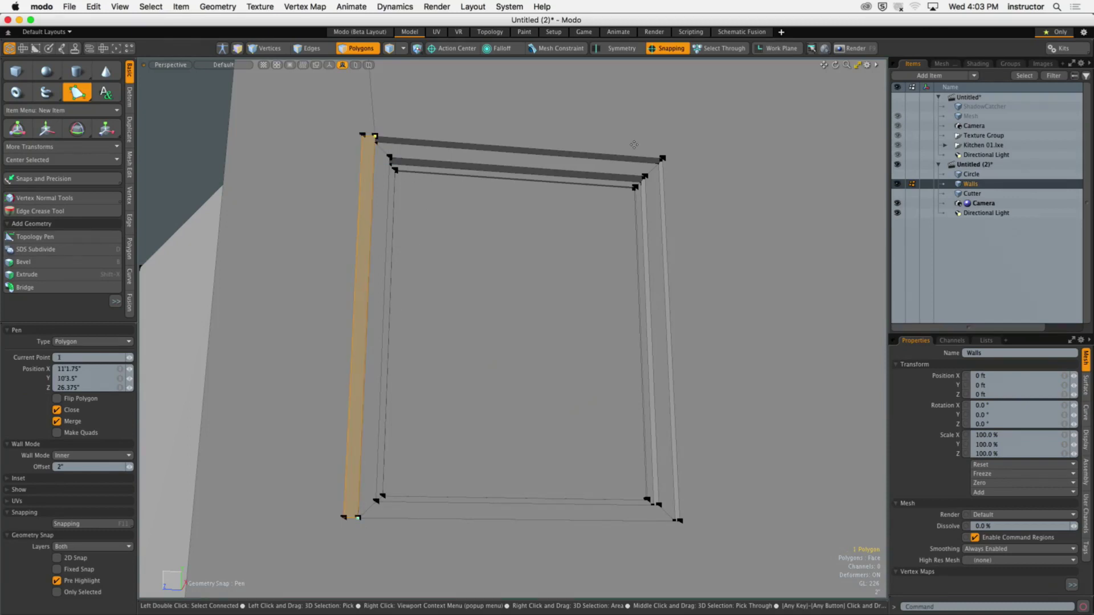
click(662, 157)
click(679, 520)
alt+drag(716, 502, 657, 474)
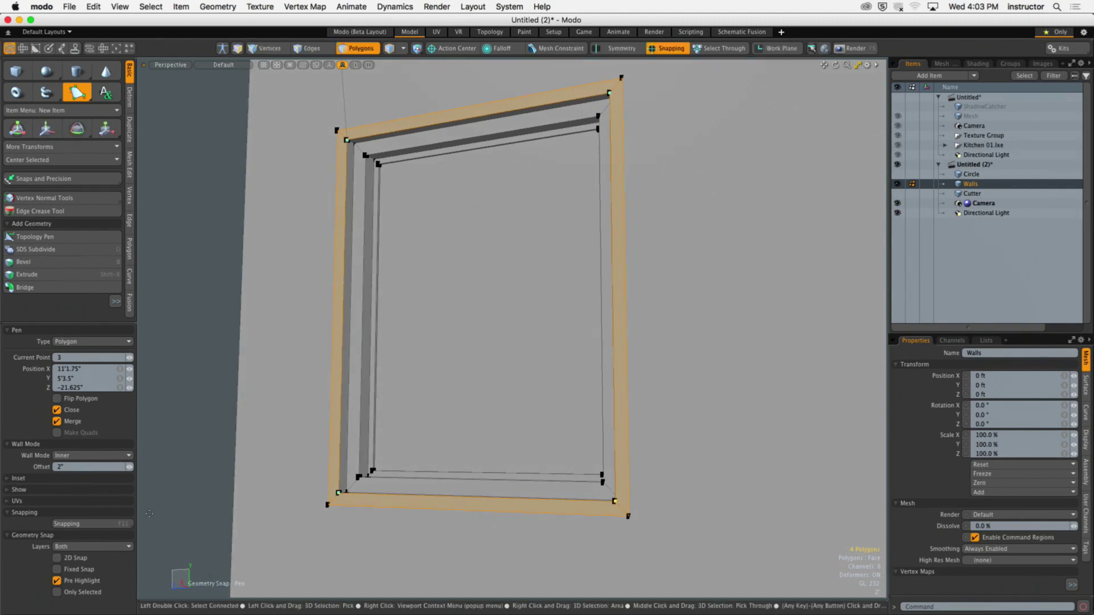
Turn off Close and Merge for the pen trim, leaving it only along the sides and top of the window, and drop the tool
alt+drag(428, 469, 388, 457)
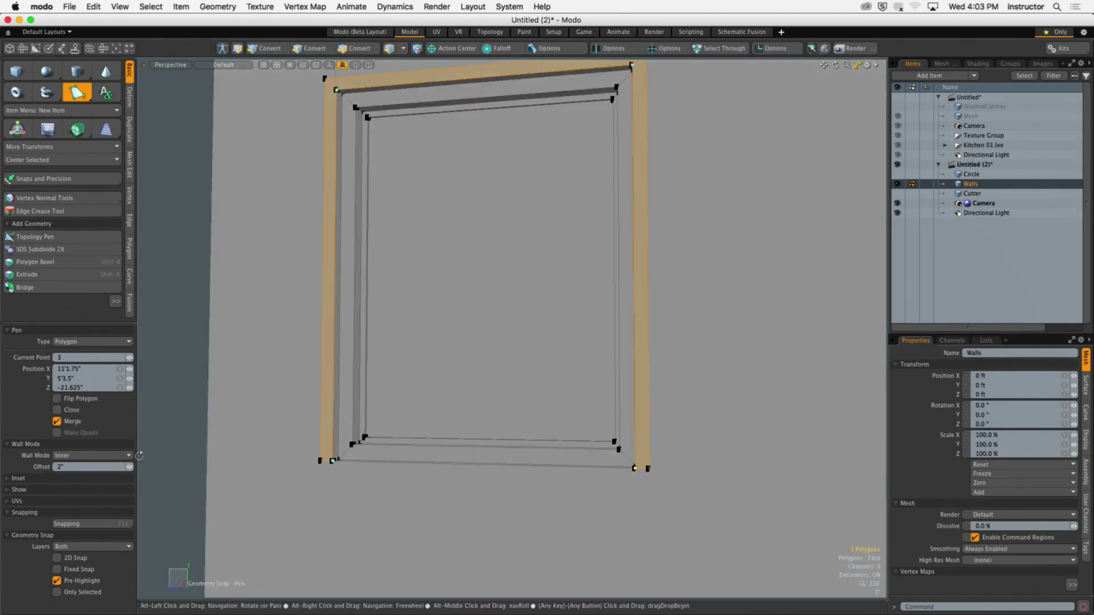
click(59, 424)
alt+drag(294, 454, 677, 311)
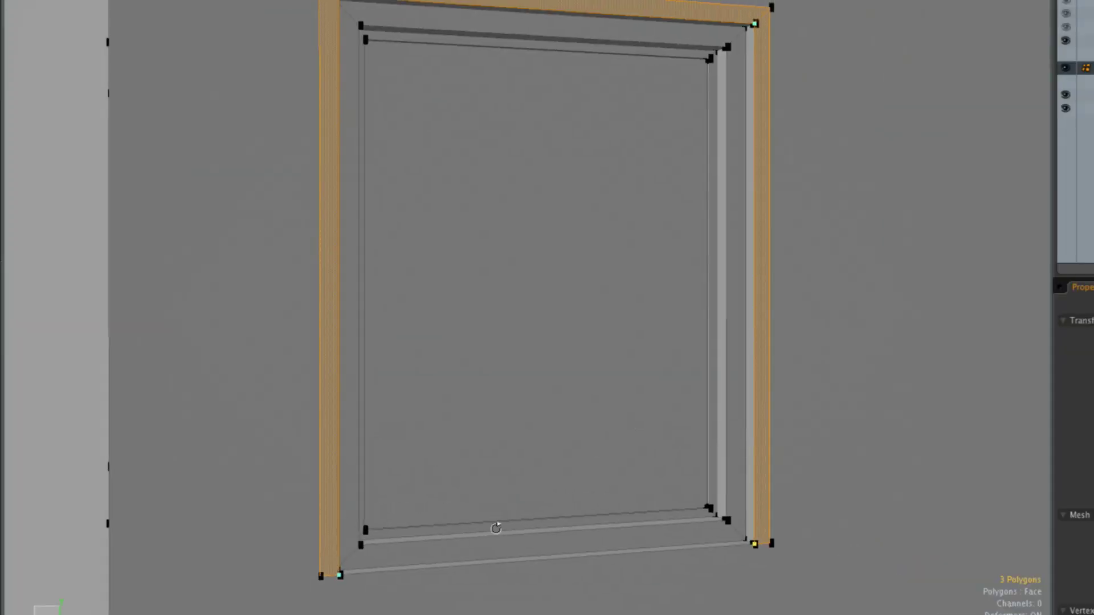
scroll(484, 521, down, 3)
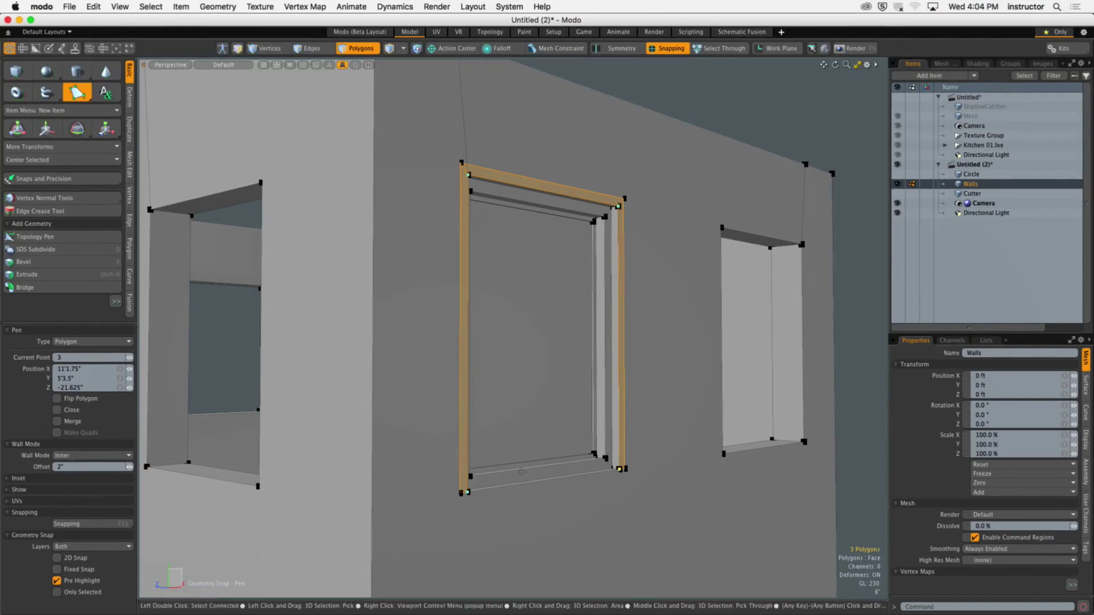
alt+drag(504, 237, 601, 314)
key(space)
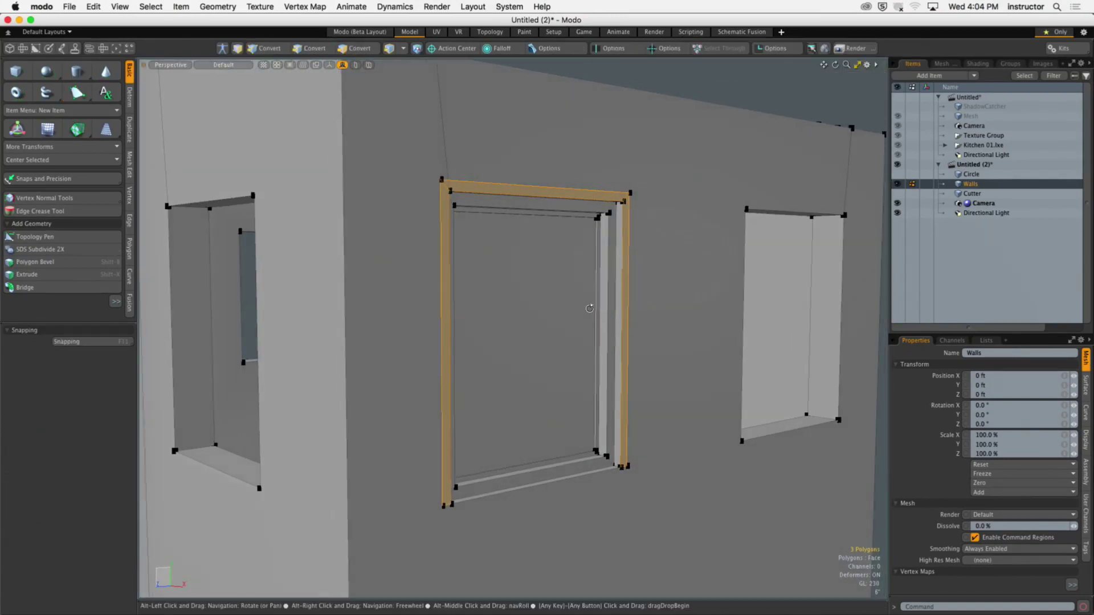
key(shift+b)
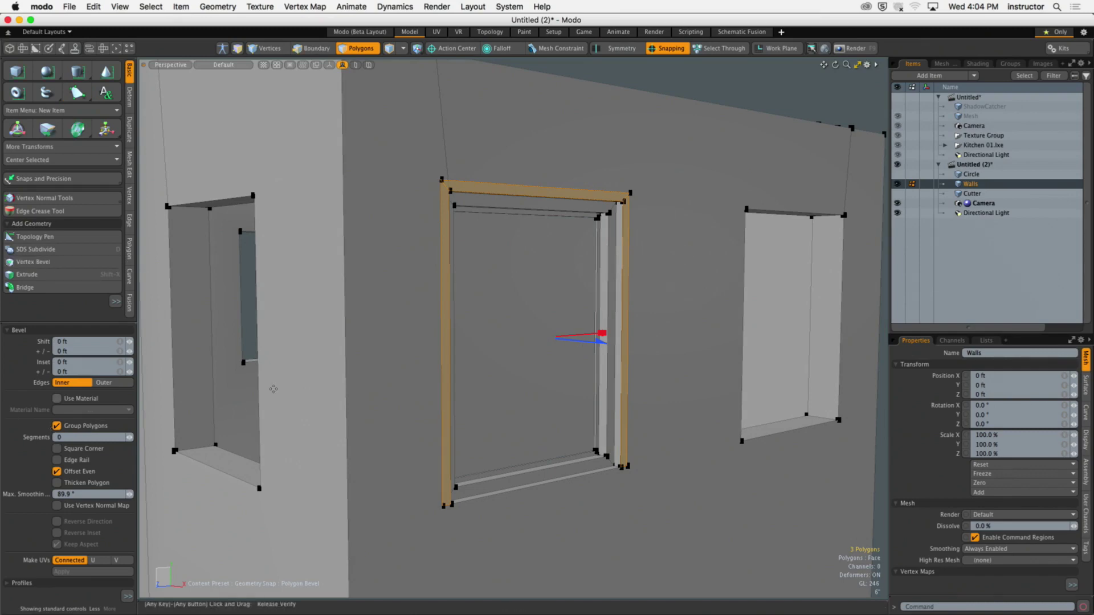
drag(600, 341, 608, 343)
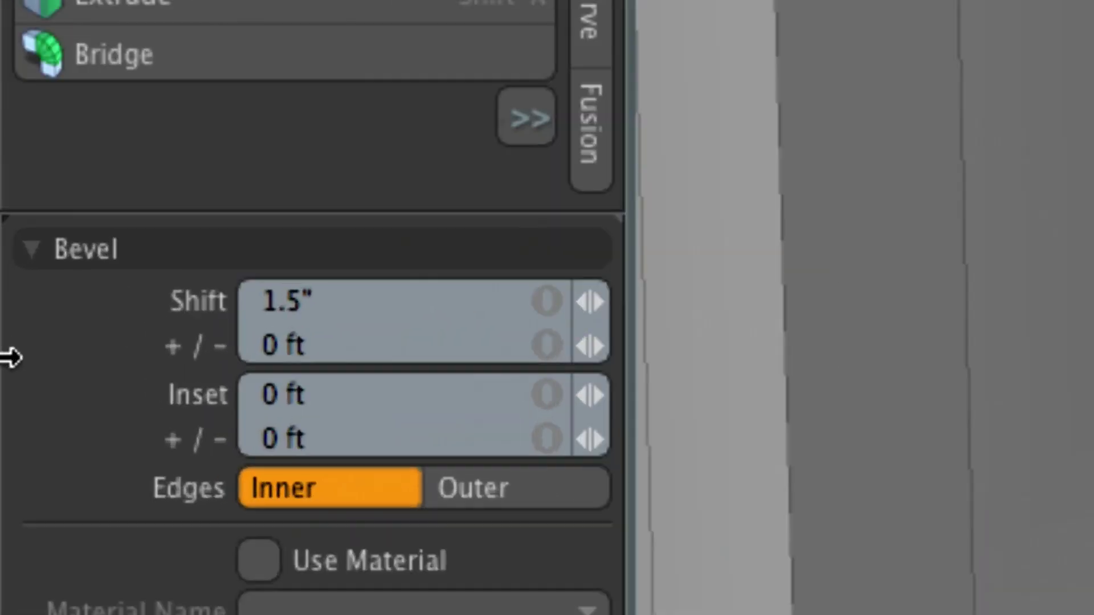
click(335, 305)
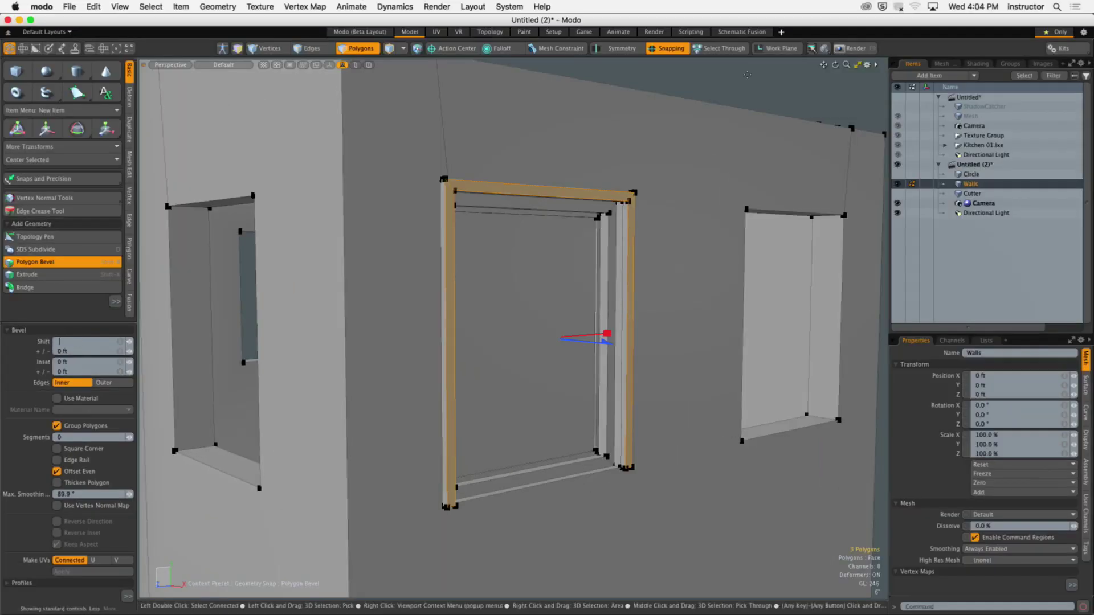
alt+drag(747, 74, 700, 103)
key(space)
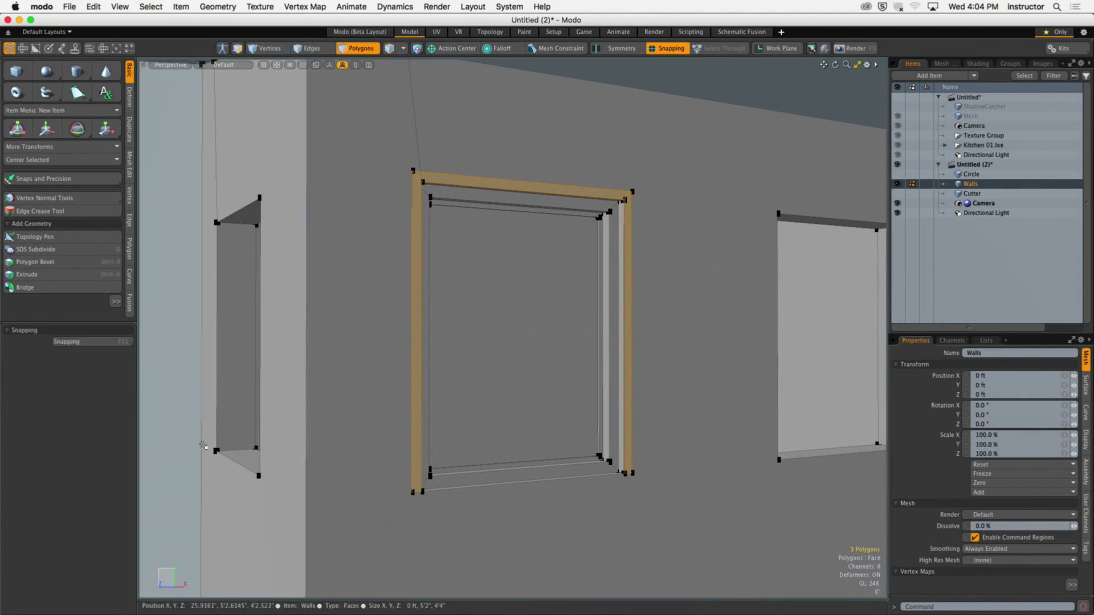
key(super+z)
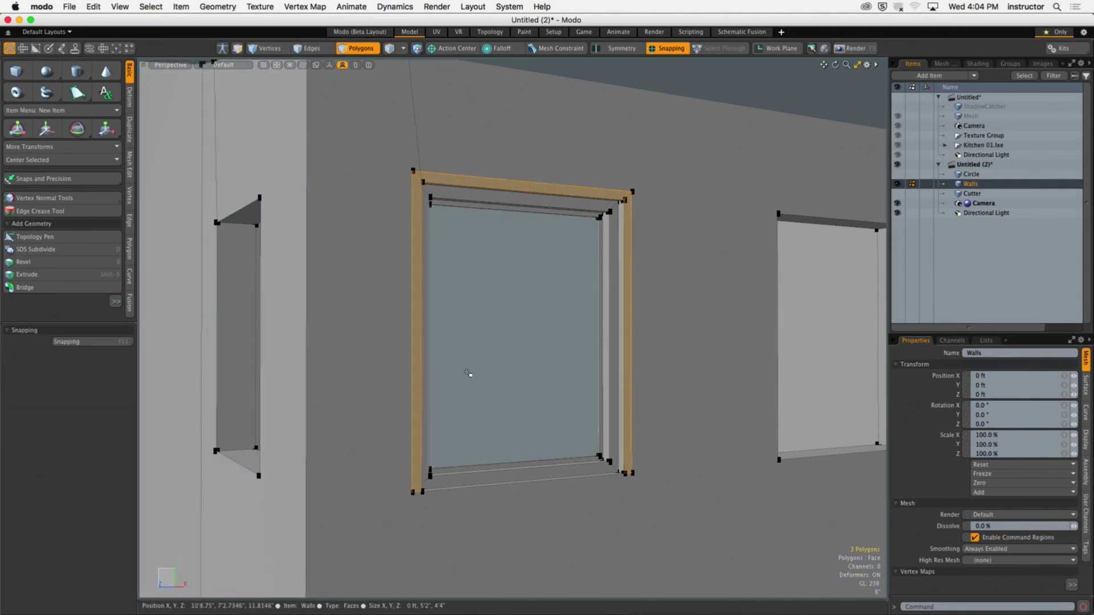
Bevel the exterior trim polygons around the window outward with a 1.5" shift
alt+drag(466, 371, 489, 365)
key(b)
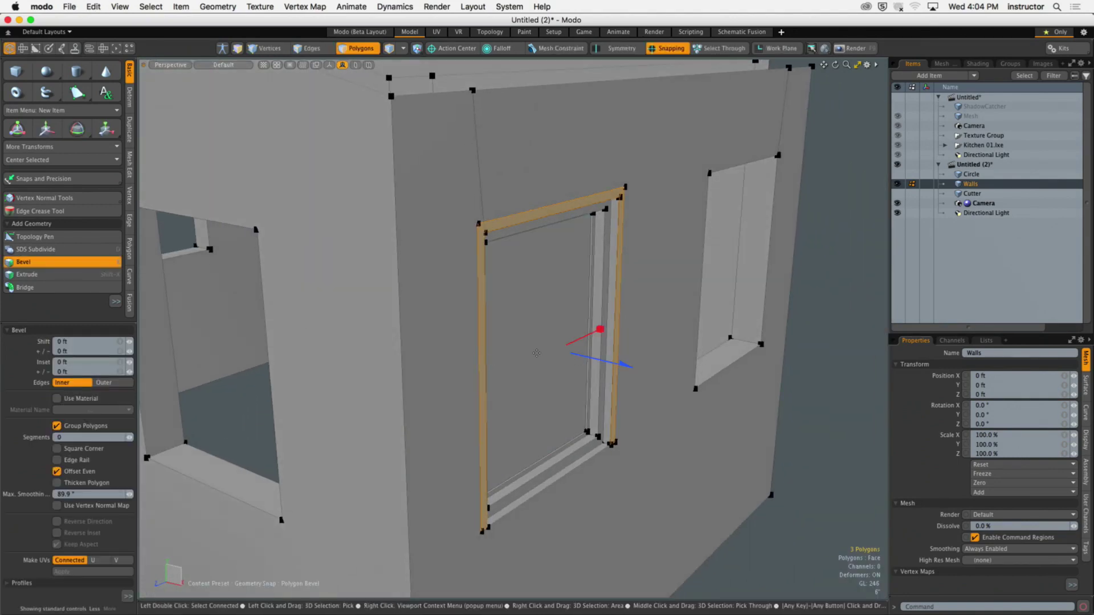
drag(626, 365, 629, 366)
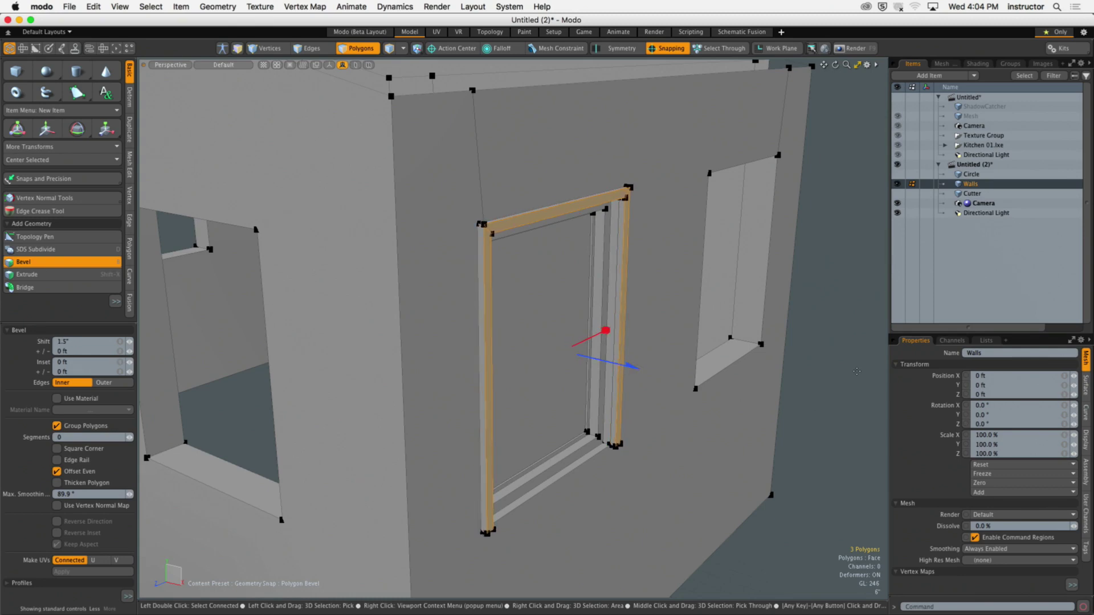
key(q)
Isolate the connected exterior trim to examine its geometry, and unhide the rest of the mesh
click(816, 346)
alt+drag(815, 346, 811, 368)
double_click(622, 395)
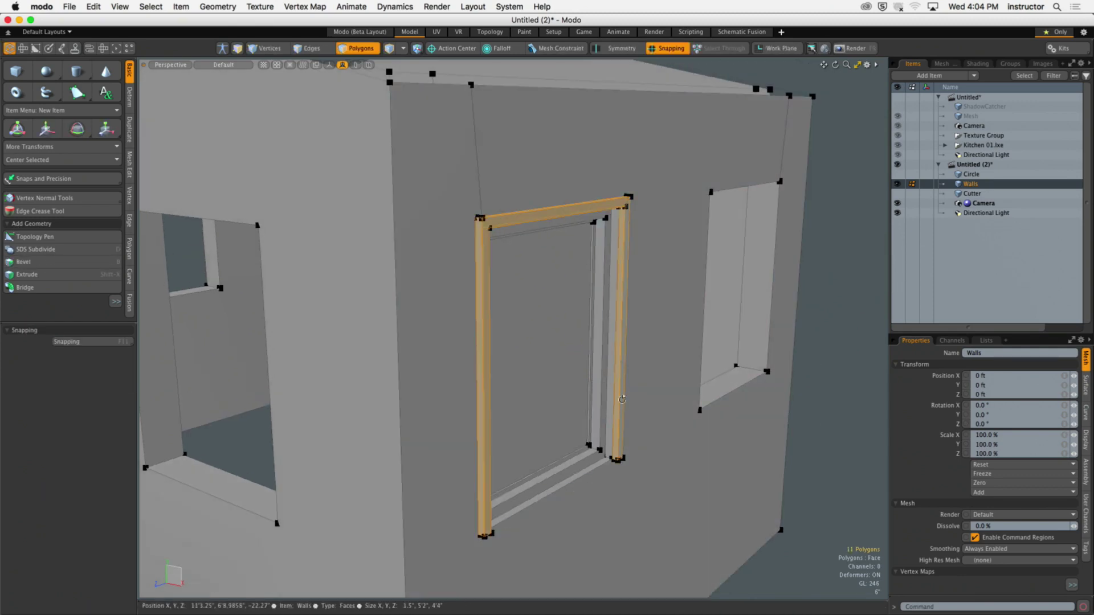
alt+drag(623, 394, 619, 385)
key(shift+h)
click(688, 351)
alt+drag(690, 349, 635, 337)
key(u)
Draw a flat box for the sill with the Cube tool, from the trim's lower corners, about 4' wide and 3.25" tall
alt+drag(710, 337, 587, 483)
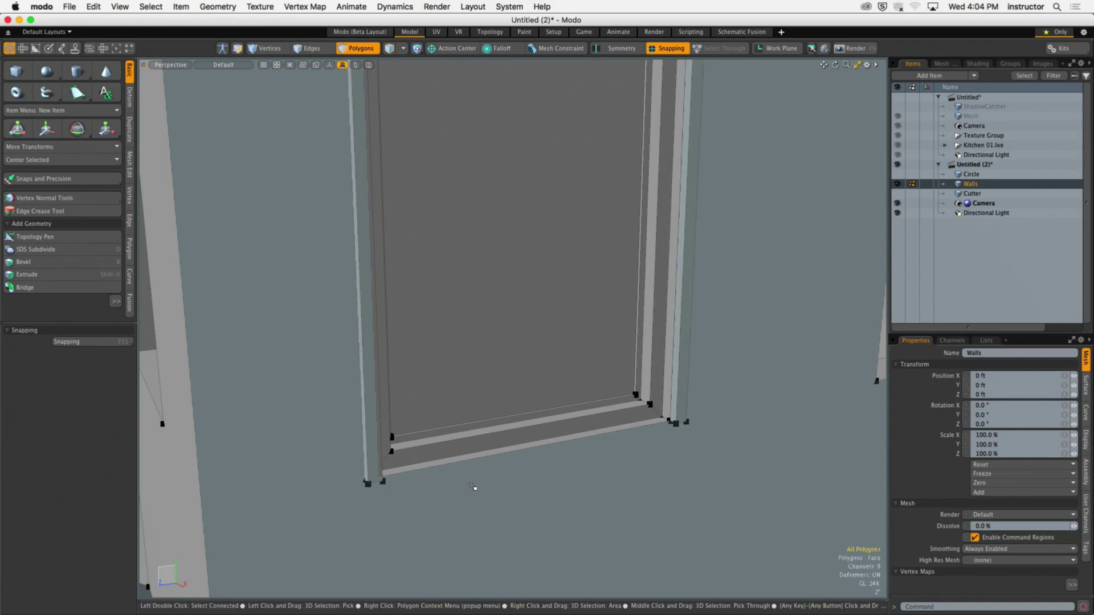
alt+drag(472, 486, 343, 404)
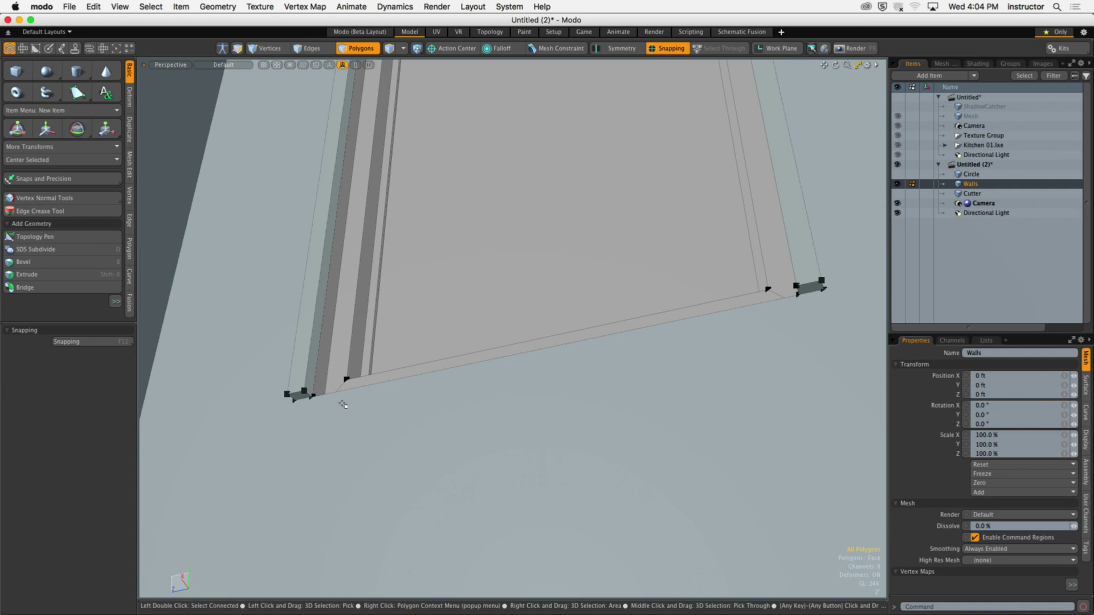
click(17, 72)
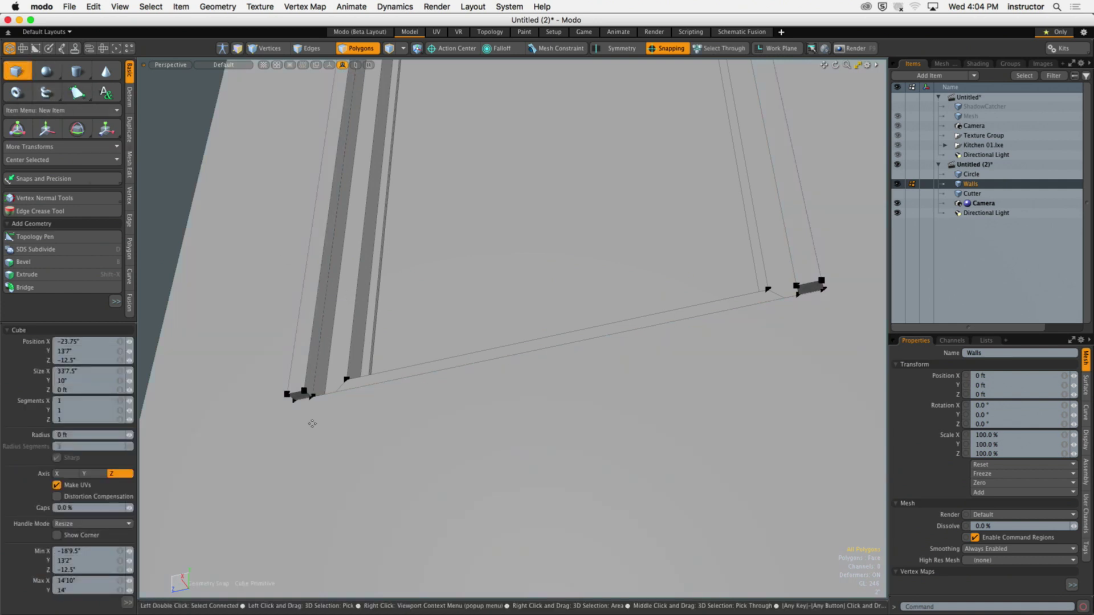
drag(313, 401, 321, 438)
drag(474, 474, 715, 495)
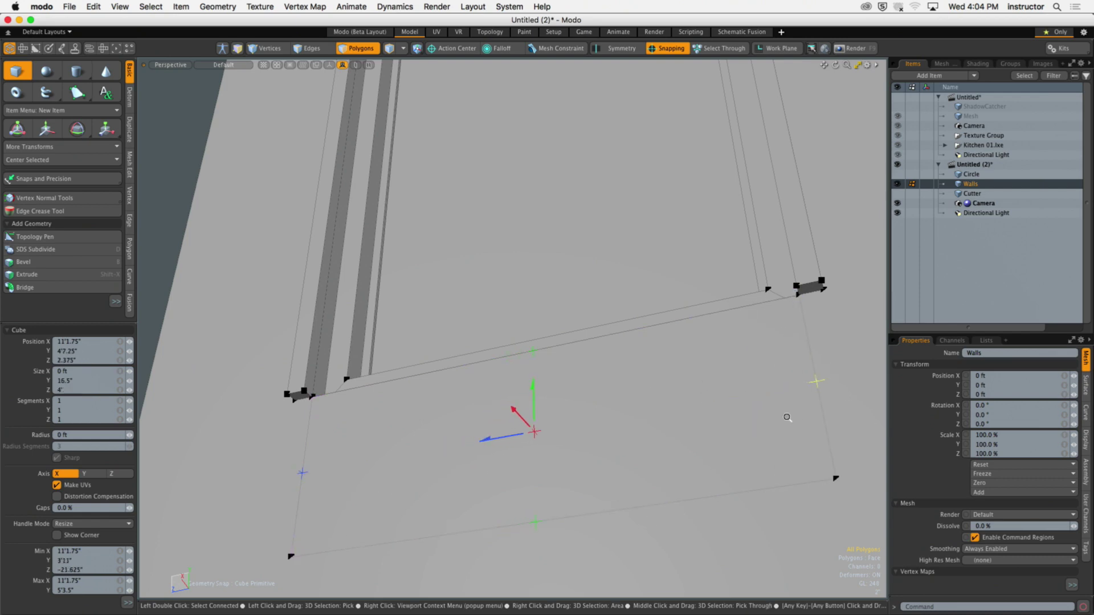
scroll(795, 410, down, 3)
drag(598, 515, 582, 397)
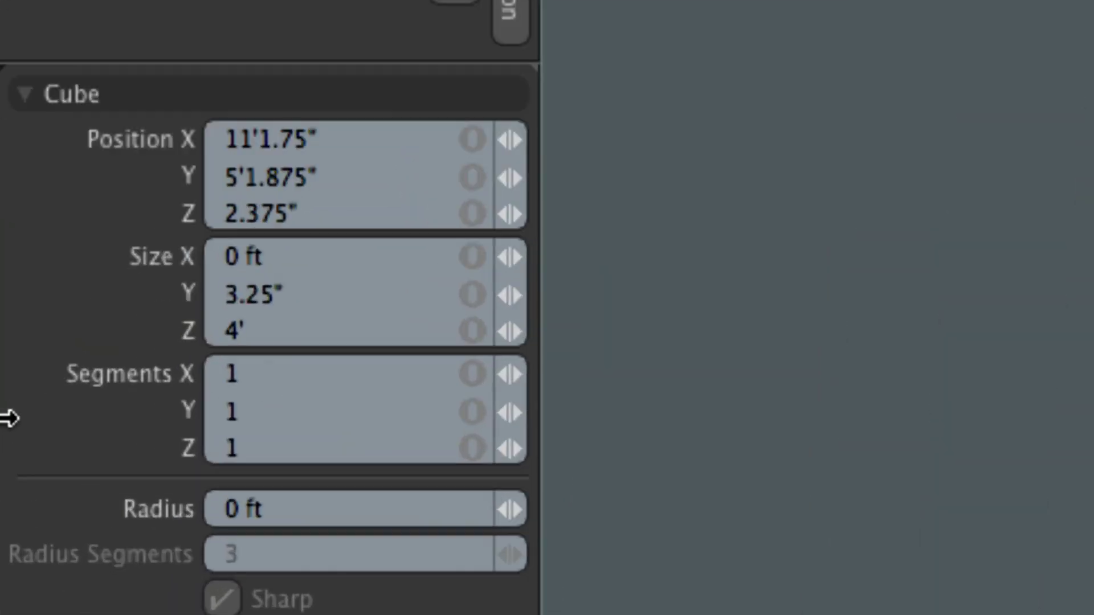
Set the flat sill box's Y size to 2" and drop the Cube tool
click(259, 328)
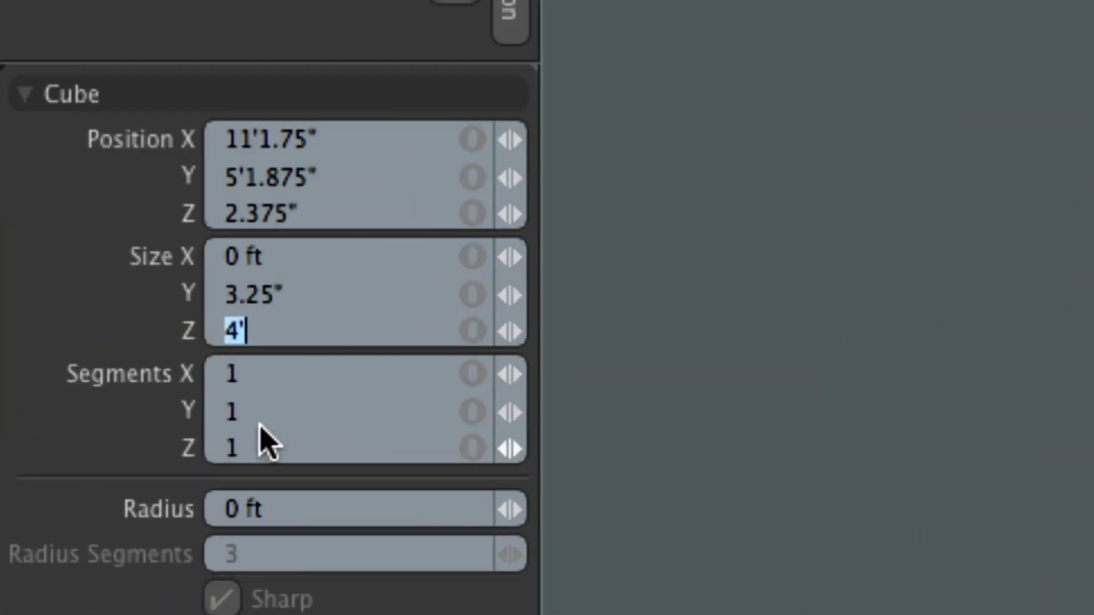
click(286, 297)
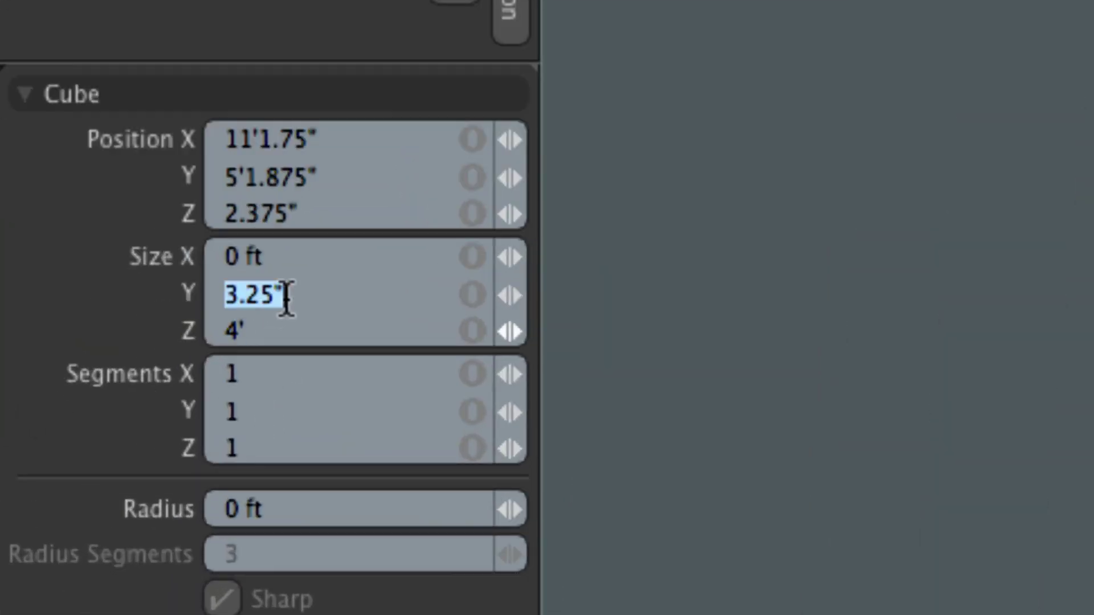
text(2)
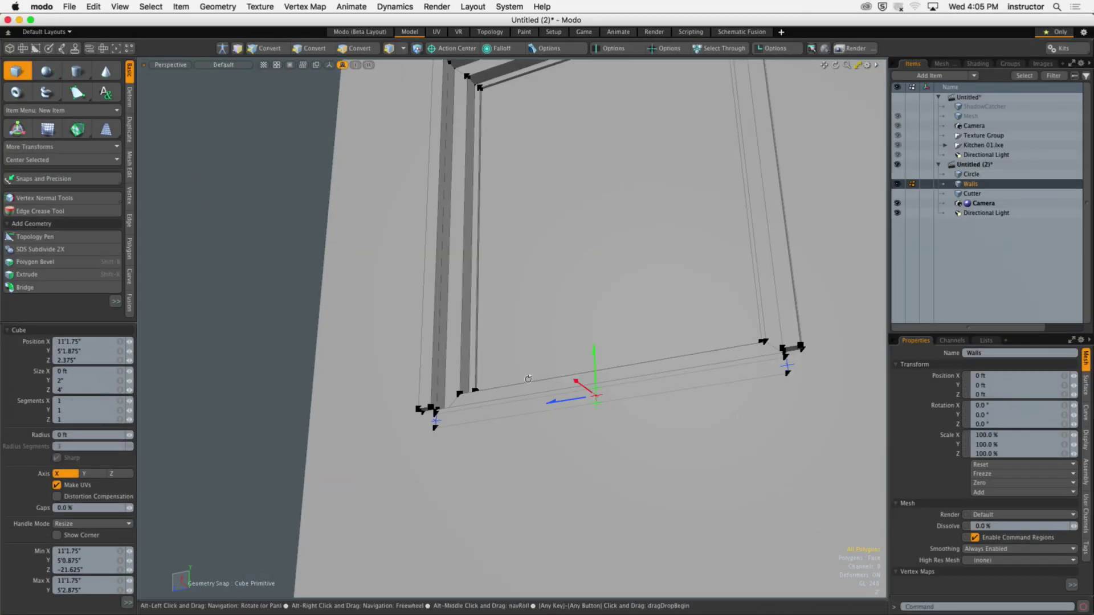
alt+drag(533, 396, 567, 447)
key(q)
Select the flat sill polygon by temporarily hiding the walls, and bevel it outward about 4"
double_click(550, 469)
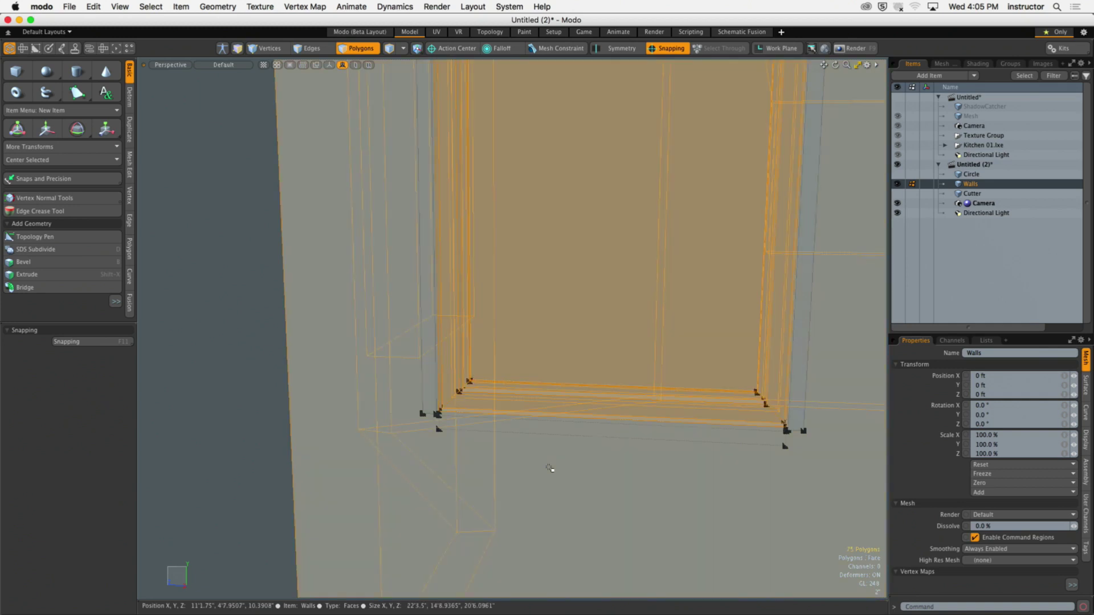
key(Delete)
click(538, 430)
alt+drag(538, 430, 640, 488)
key(u)
key(b)
drag(644, 448, 638, 433)
key(space)
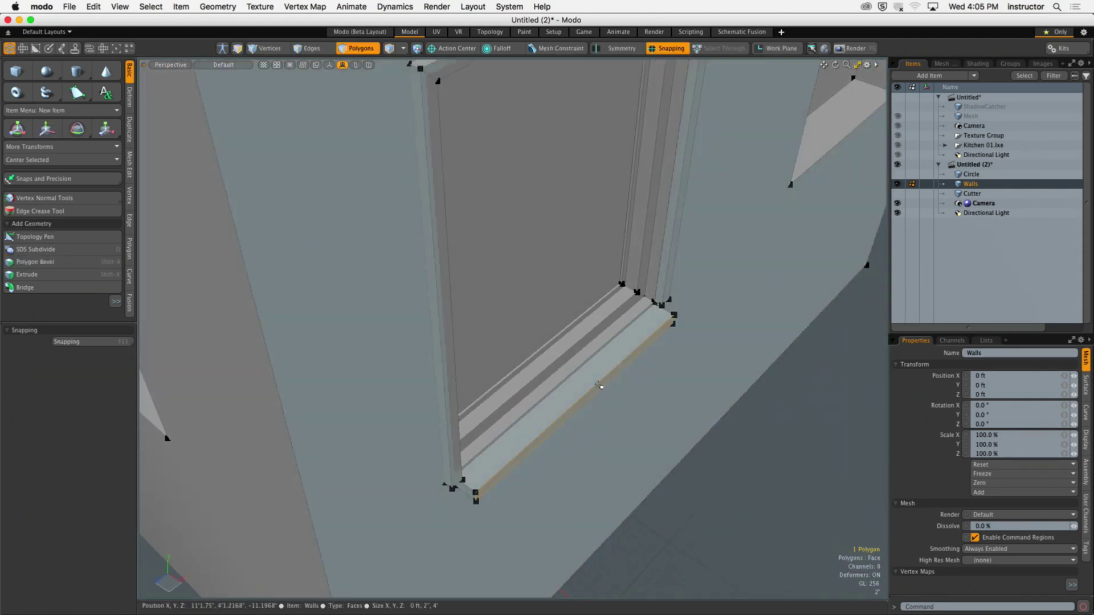
Grow the selection to the whole sill and widen it by scaling to about 123.5% along Z
key(shift+Up)
key(y)
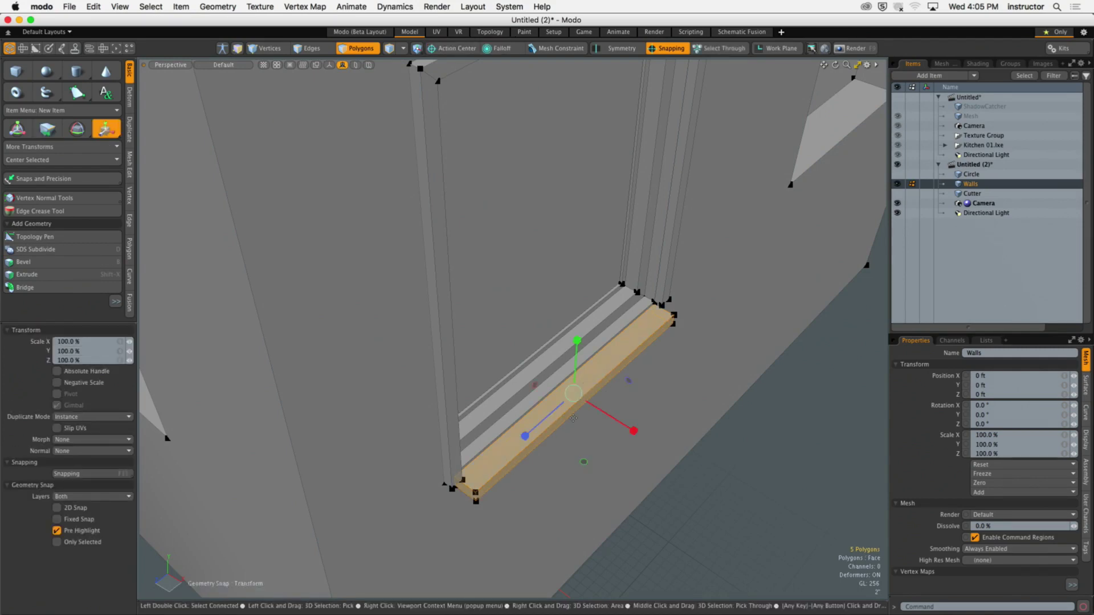
drag(526, 439, 517, 442)
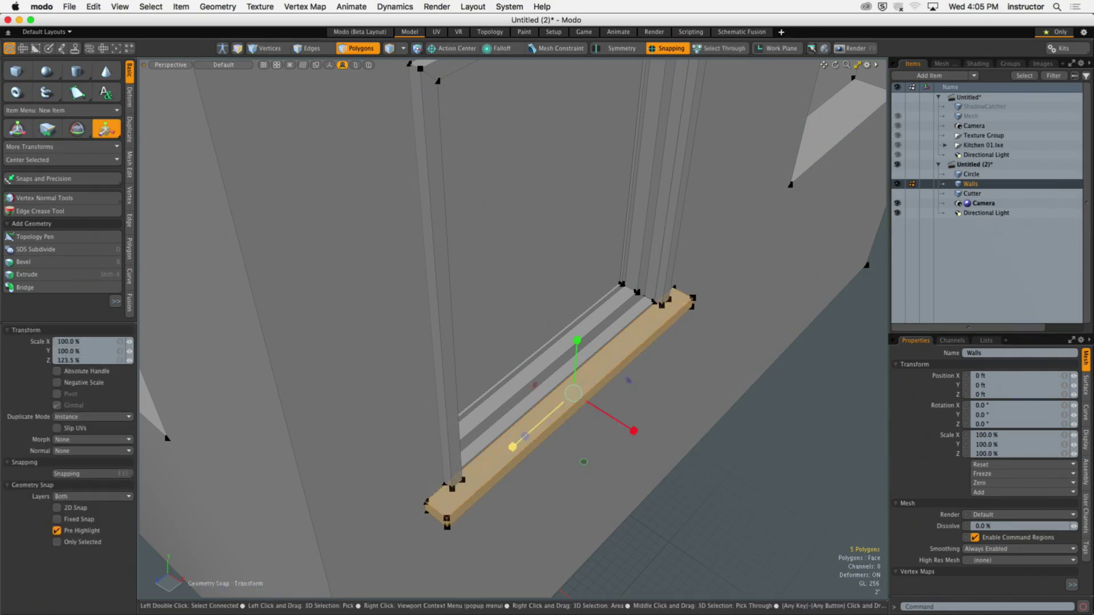
alt+drag(527, 439, 611, 373)
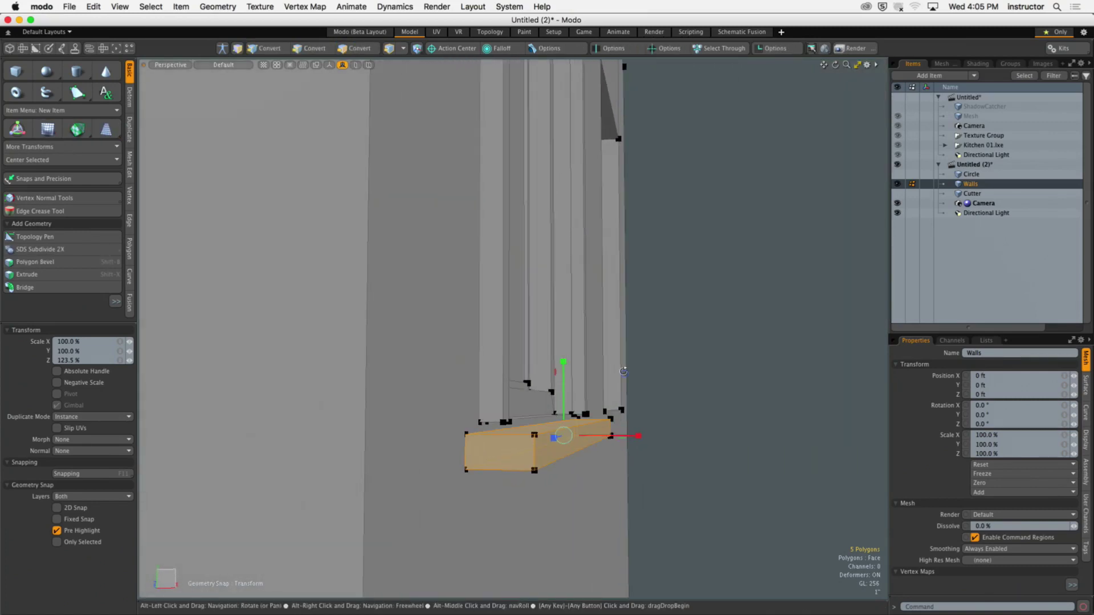
key(q)
Select the whole sill and move it up about 0.625" along Y, handled from its front corner, to meet the trim's lower ends
click(664, 408)
alt+drag(665, 408, 490, 446)
click(506, 447)
double_click(472, 452)
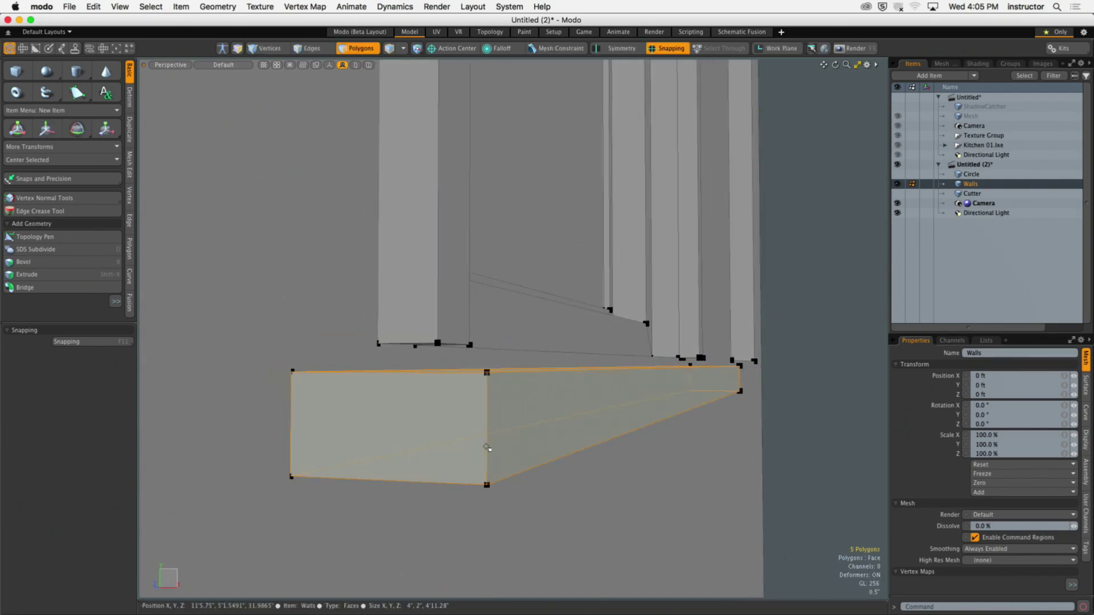
key(w)
click(491, 373)
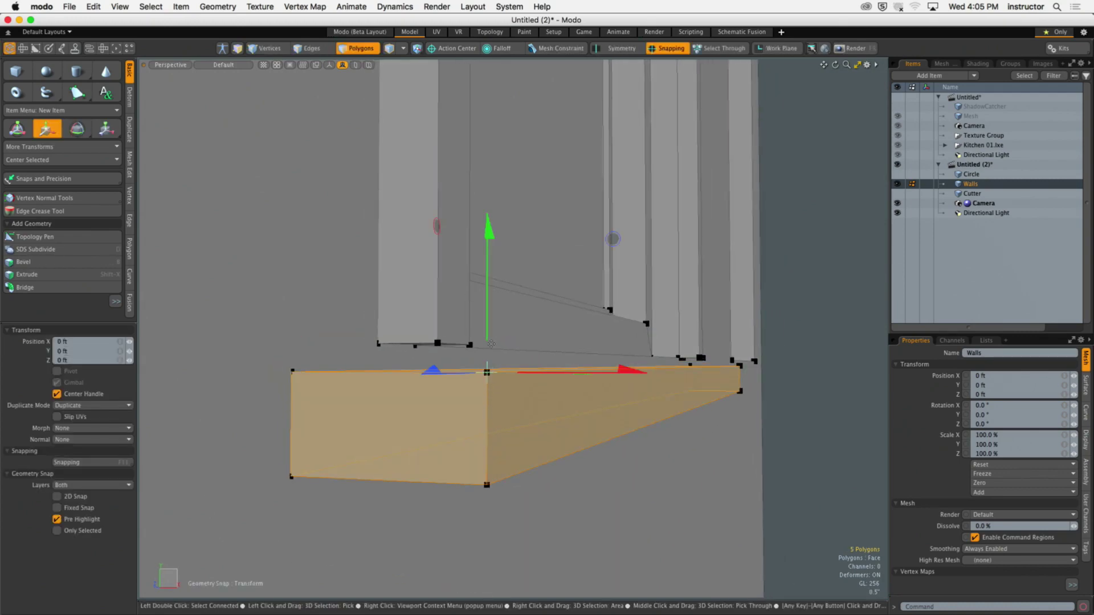
alt+drag(491, 345, 493, 437)
drag(491, 538, 436, 442)
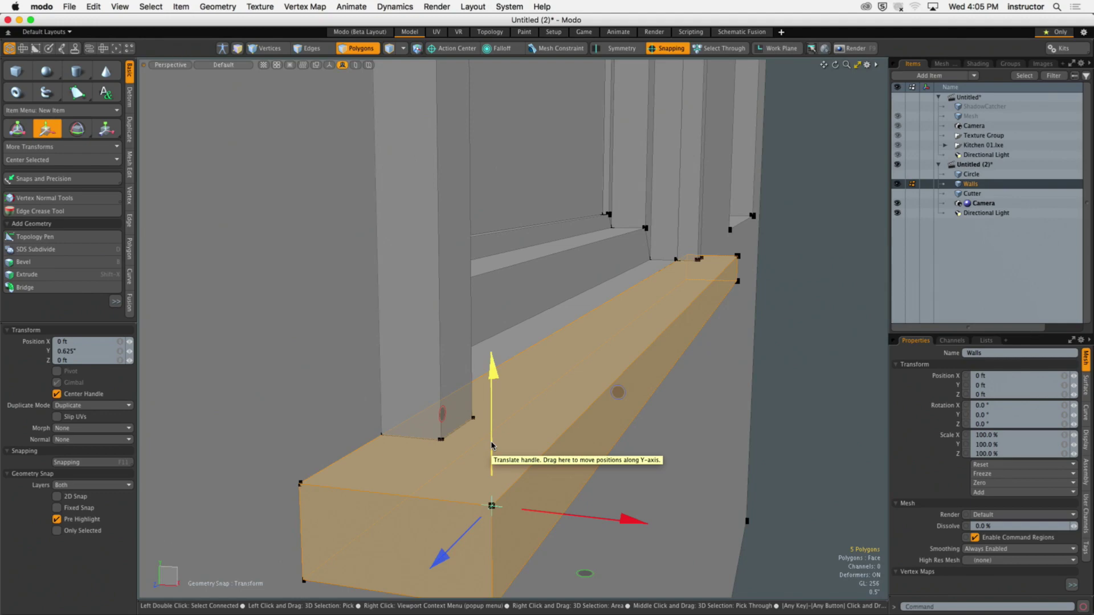
key(q)
click(814, 400)
Select the window pane polygon and grow the selection three times to cover the full window frame
alt+drag(814, 400, 590, 433)
alt+shift+drag(589, 433, 550, 441)
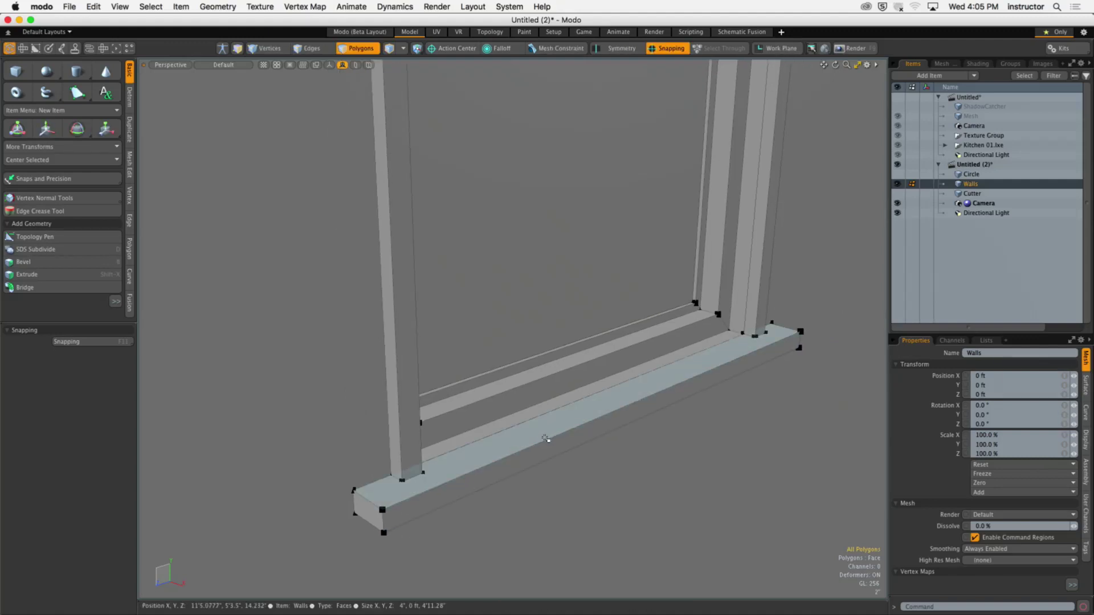
alt+drag(579, 440, 546, 480)
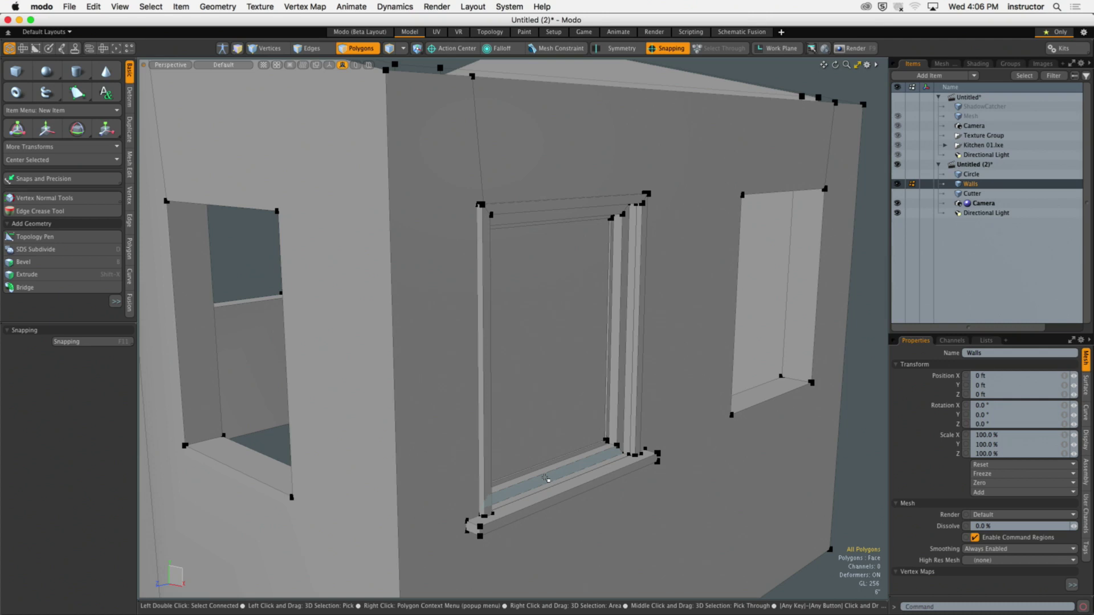
double_click(559, 389)
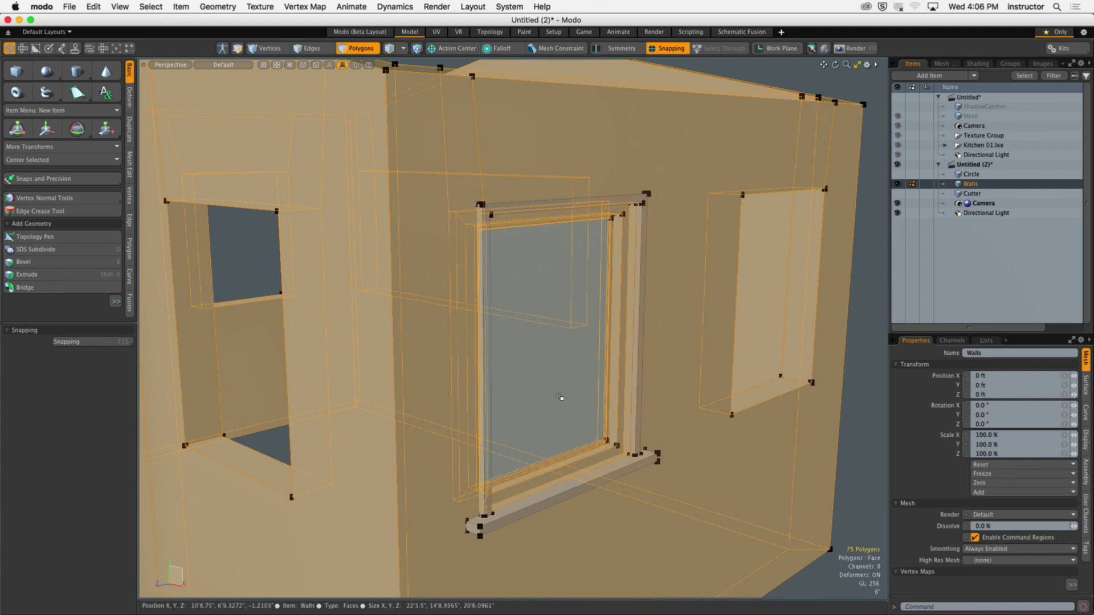
click(573, 401)
scroll(593, 407, up, 5)
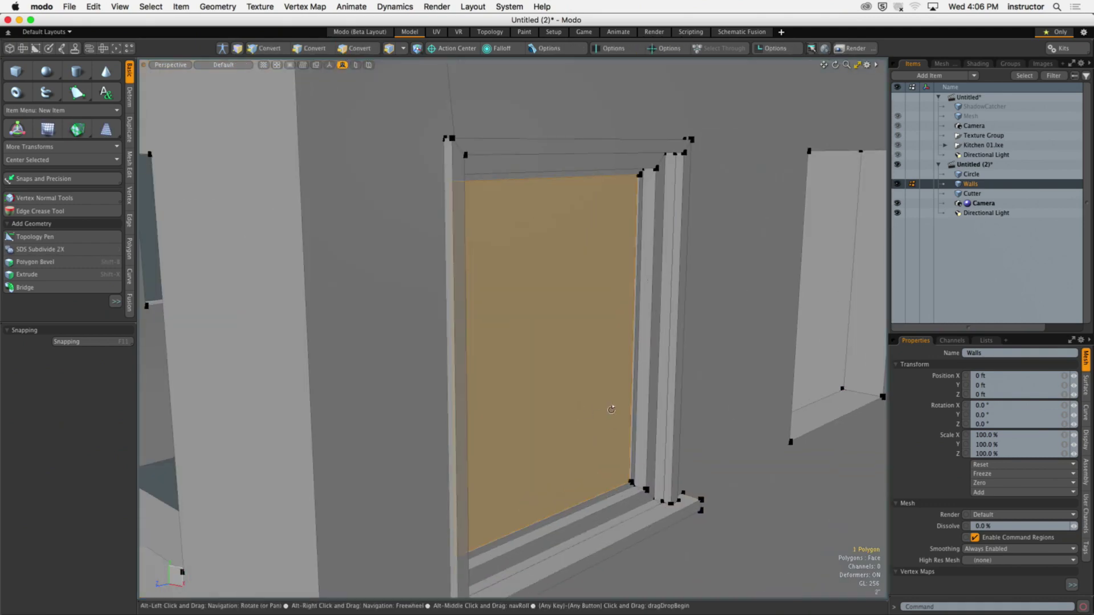
key(shift+Up)
key(shift+Up)
key(shift+Up)
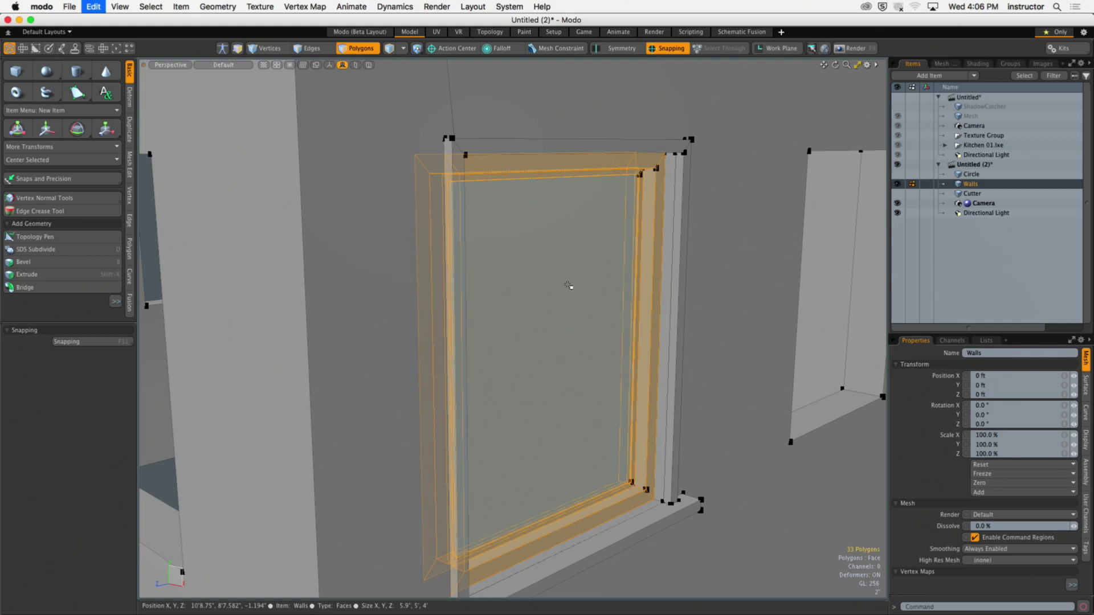
Cut the selected frame and undo the cut, and add the exterior trim and sill to the selection
key(super+x)
key(super+z)
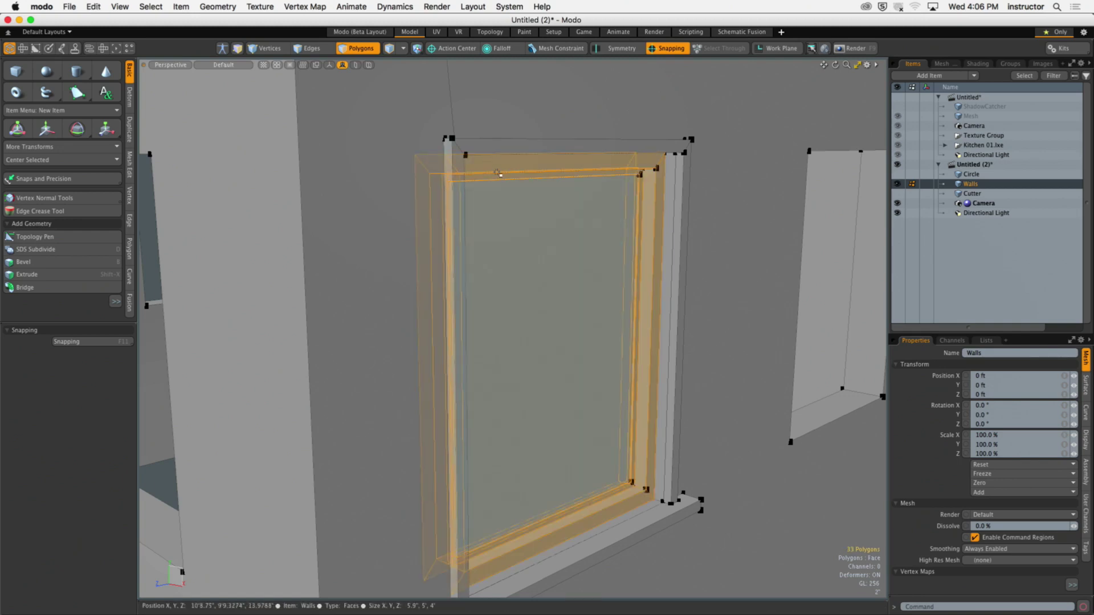
shift+double_click(470, 144)
shift+double_click(667, 513)
Try moving the complete window assembly along Z out of its opening, and undo the move
alt+drag(667, 513, 551, 479)
key(w)
drag(516, 360, 142, 365)
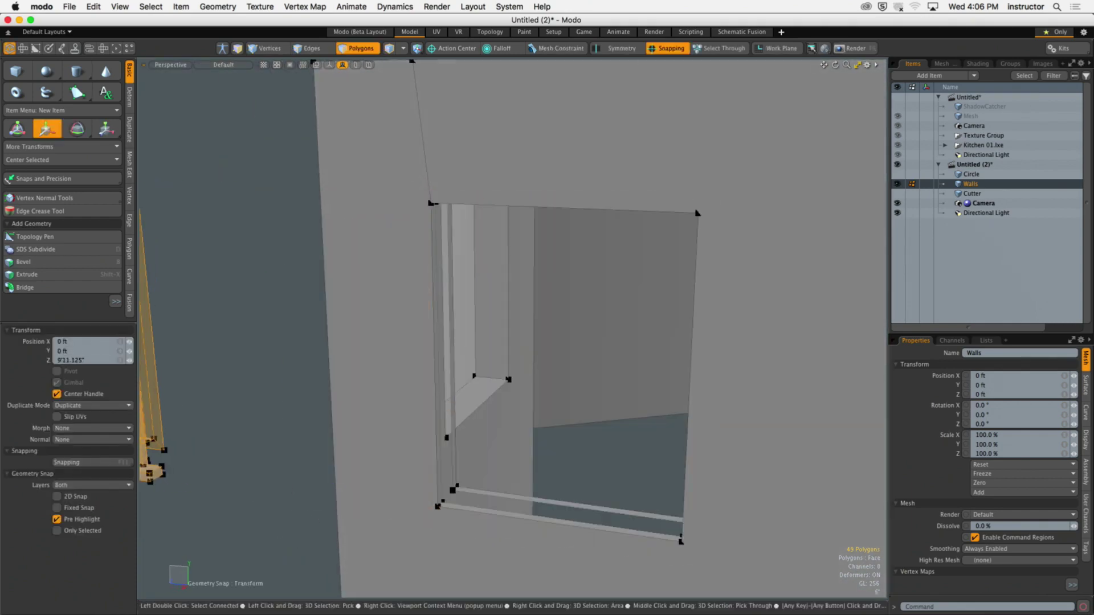
key(super+z)
Duplicate the complete window assembly and move the copy -14'10" along Z toward the second opening
alt+drag(864, 424, 619, 416)
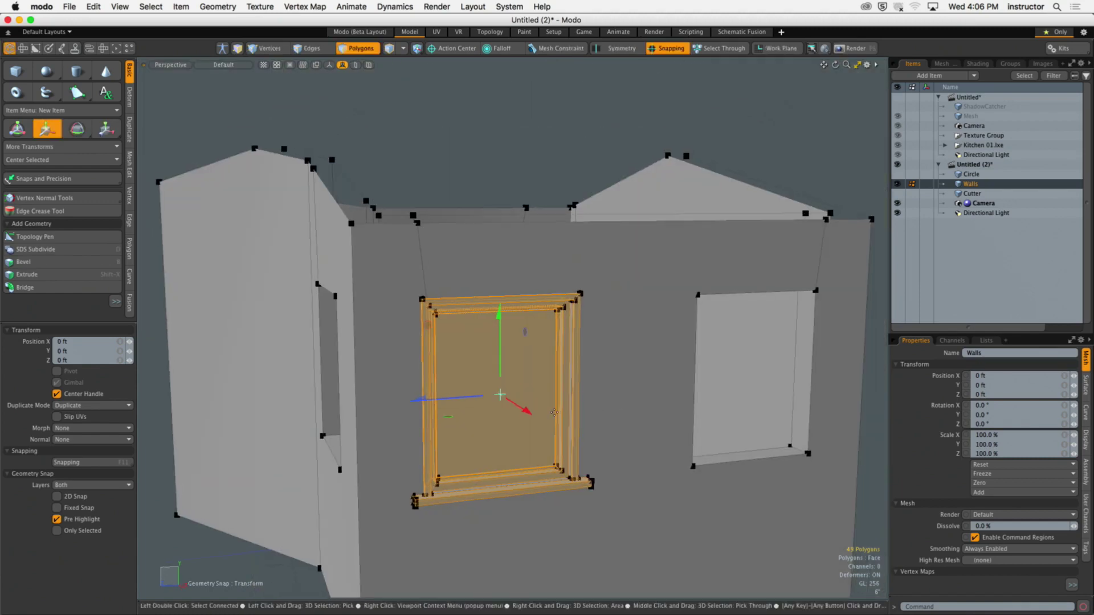
ctrl+shift+drag(417, 402, 623, 378)
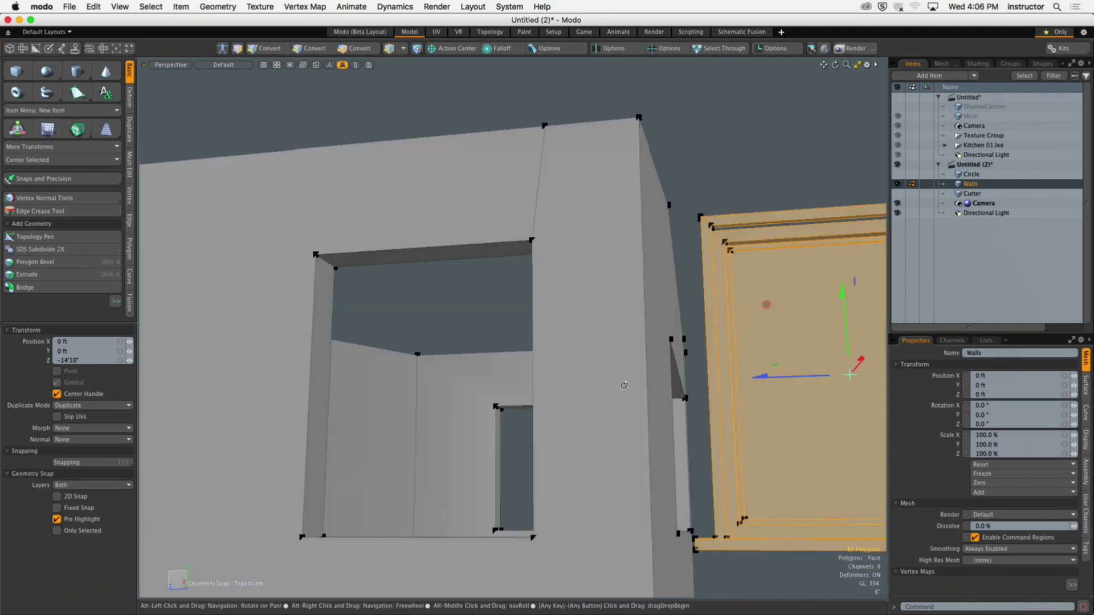
mouse_move(616, 276)
alt+mouse_down()
mouse_move(599, 285)
mouse_move(581, 264)
mouse_move(661, 285)
mouse_move(660, 305)
mouse_move(618, 285)
alt+mouse_up()
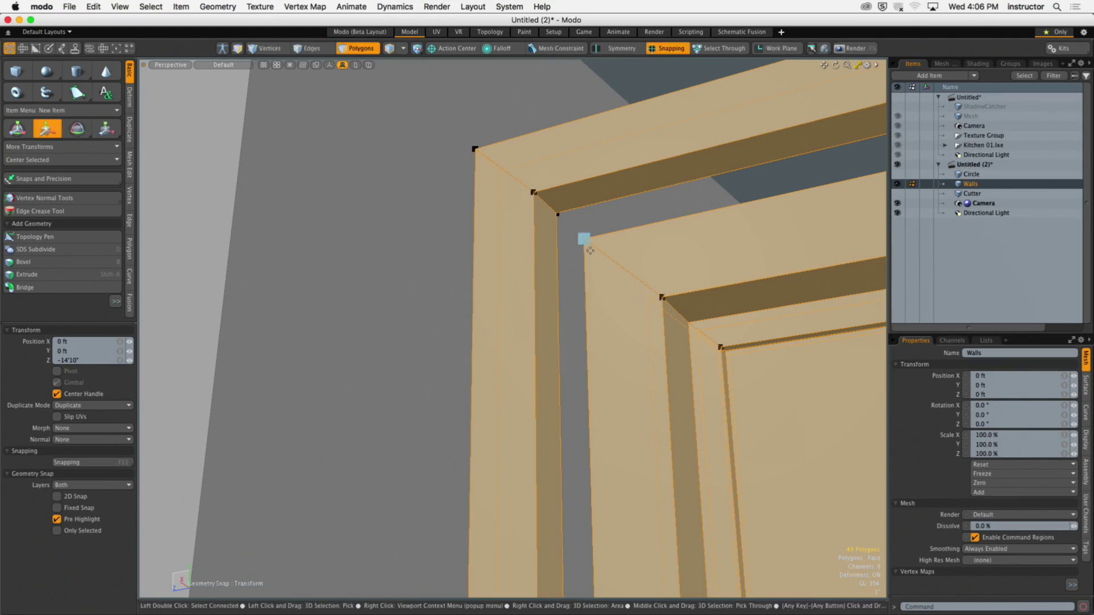
Place the move handle on the copied frame's outer upper corner and move the window along Z to fit the second opening
ctrl+alt+drag(586, 241, 365, 285)
alt+shift+drag(638, 183, 633, 122)
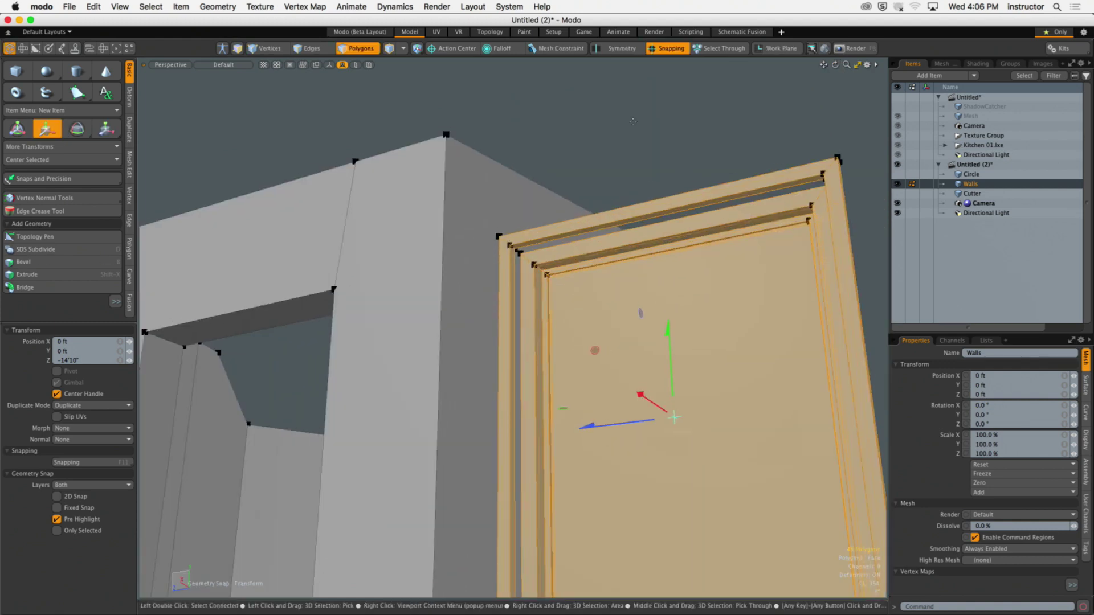
scroll(524, 253, up, 5)
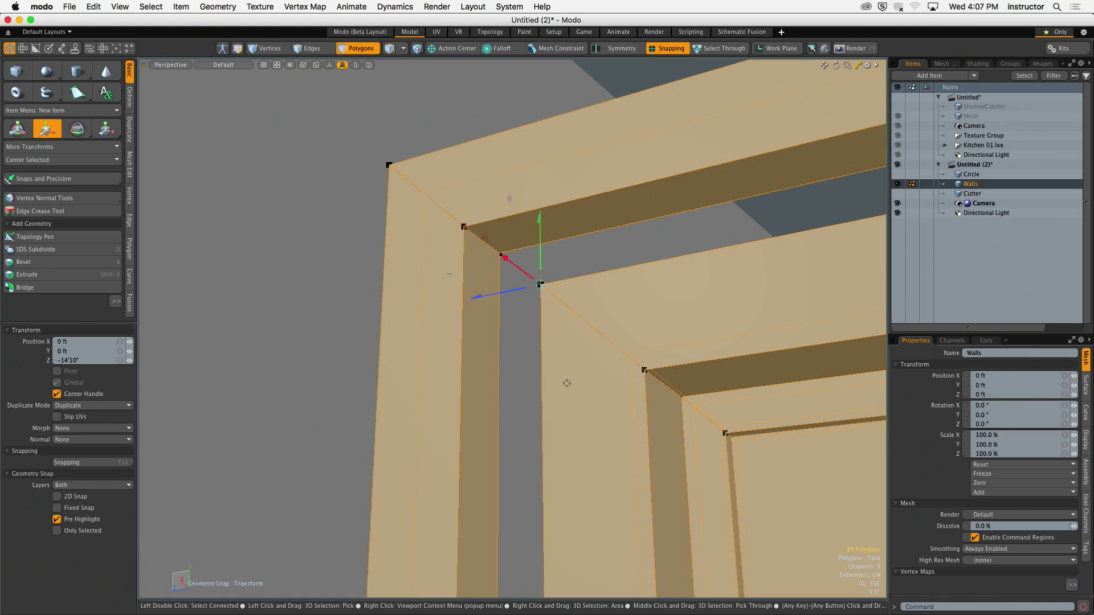
scroll(566, 383, up, 5)
alt+drag(678, 383, 598, 258)
key(w)
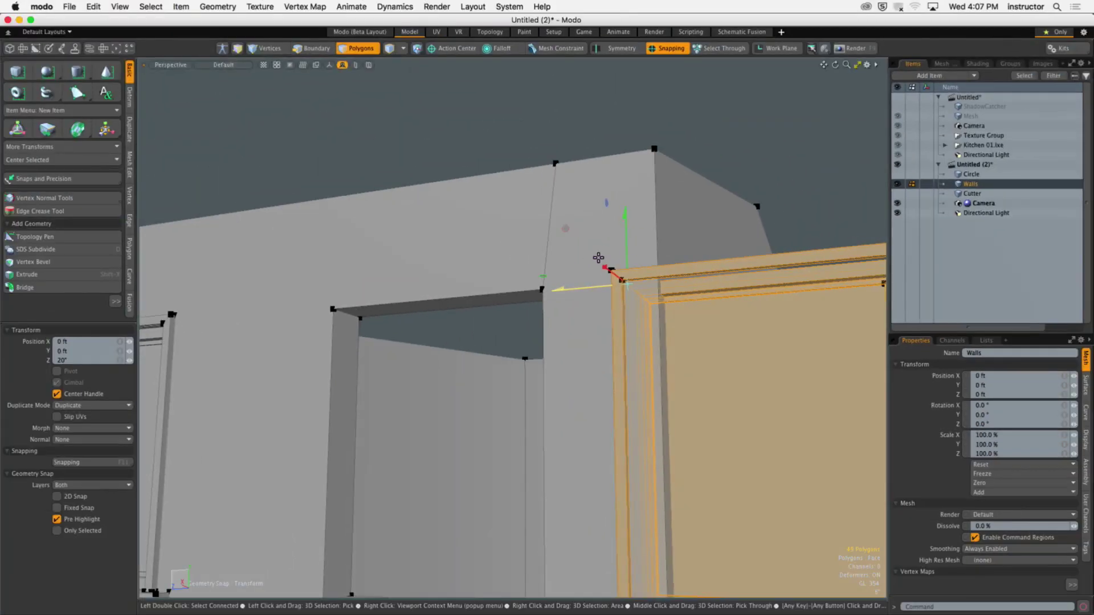
key(w)
drag(578, 291, 542, 348)
key(q)
Duplicate the window assembly again and move the new copy toward the opening in the adjoining side wall
scroll(681, 342, down, 3)
alt+drag(688, 330, 726, 254)
scroll(554, 324, down, 3)
alt+drag(727, 254, 755, 285)
key(w)
ctrl+shift+drag(577, 319, 177, 366)
Rotate the new window copy about the vertical axis so it lies parallel to the side wall
alt+drag(456, 347, 591, 387)
key(e)
ctrl+drag(558, 477, 350, 399)
key(q)
alt+shift+drag(474, 371, 602, 404)
Place the move handle on the rotated window's upper frame corner and shift the window about -4'0.275" along X
key(w)
alt+shift+drag(589, 344, 586, 198)
click(583, 200)
alt+drag(584, 199, 380, 135)
alt+drag(469, 346, 518, 326)
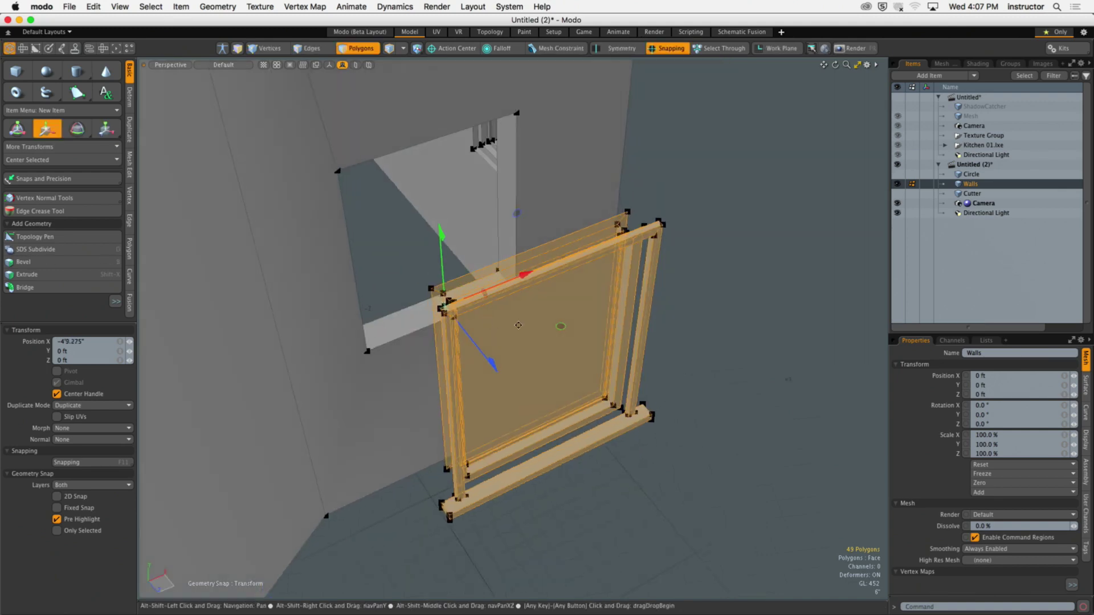
Try fitting the rotated window into the side wall's opening along Z, and inspect its upper corner up close
drag(491, 363, 562, 65)
drag(341, 169, 331, 162)
alt+drag(437, 220, 456, 181)
key(q)
click(671, 98)
alt+shift+drag(671, 117, 506, 169)
scroll(613, 228, up, 5)
Undo the last fitting moves of the rotated window
key(super+z)
key(super+z)
key(super+z)
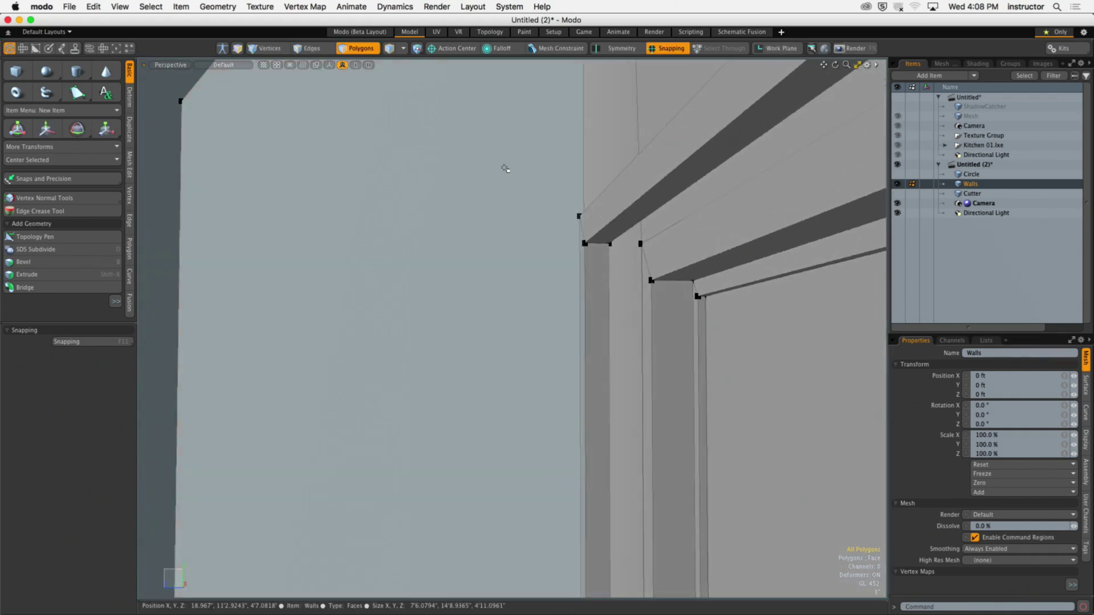
scroll(481, 215, down, 6)
alt+drag(471, 215, 716, 170)
scroll(496, 308, up, 5)
scroll(311, 344, down, 6)
alt+drag(309, 344, 466, 323)
key(ctrl+z)
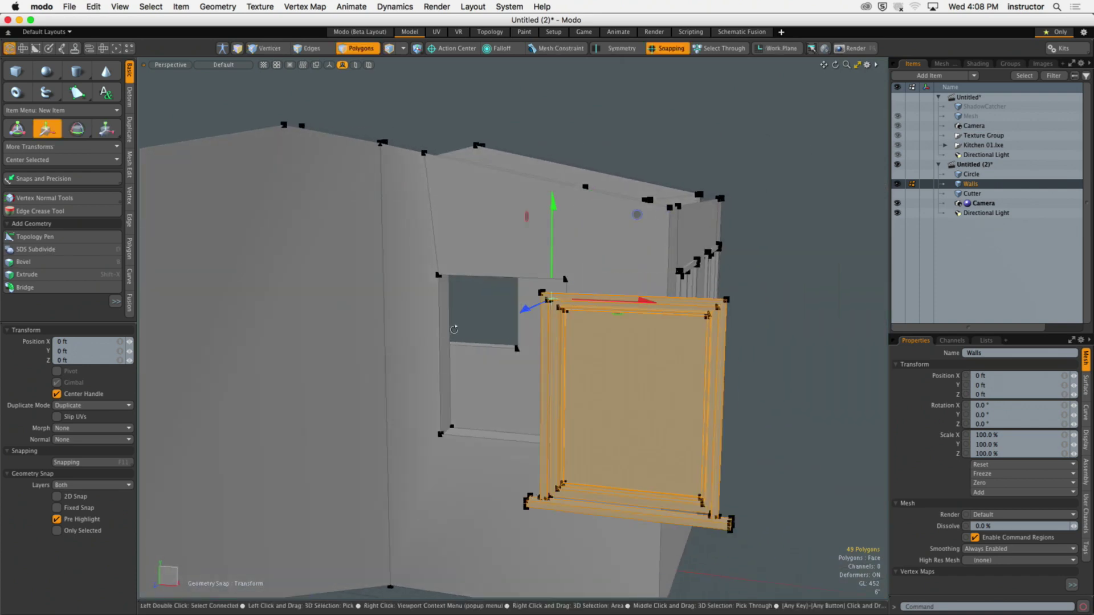
Move the rotated window -4'9.275" along X and -4'4.55" along Z to its opening, and shift it another -2.05" along Z
alt+drag(698, 186, 656, 256)
drag(644, 335, 451, 270)
scroll(419, 300, up, 5)
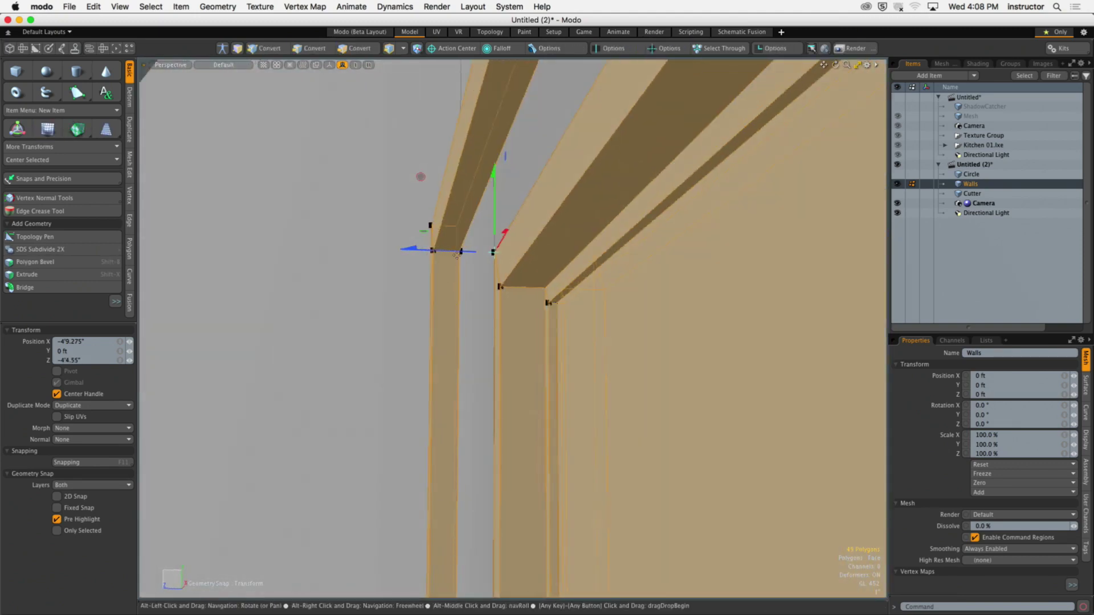
drag(404, 251, 497, 351)
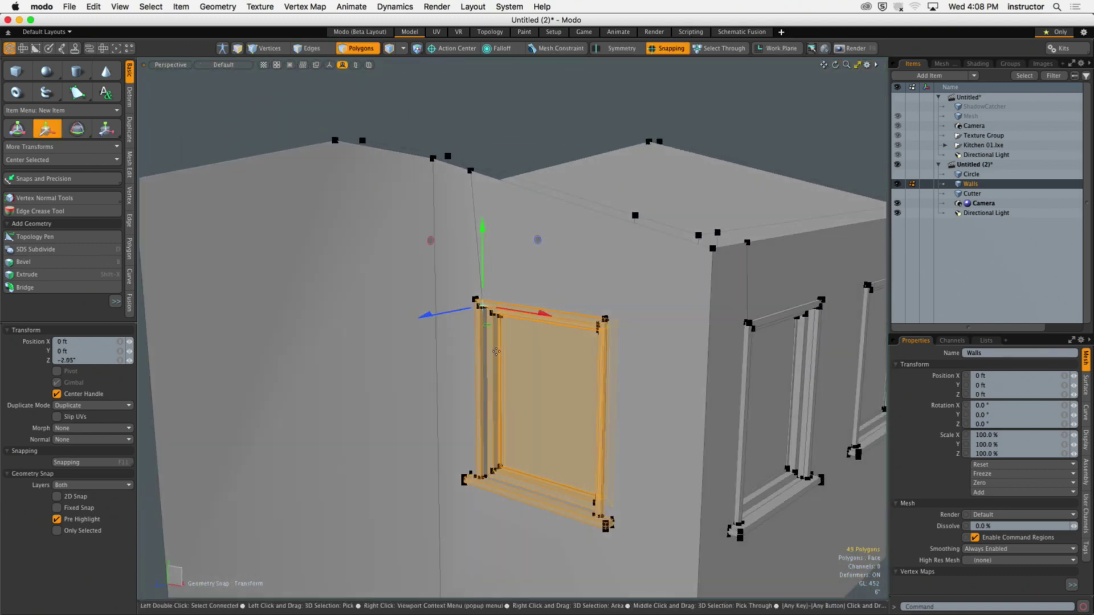
Deselect the window and examine the fit of all three windows around the house
ctrl+alt+drag(644, 349, 616, 359)
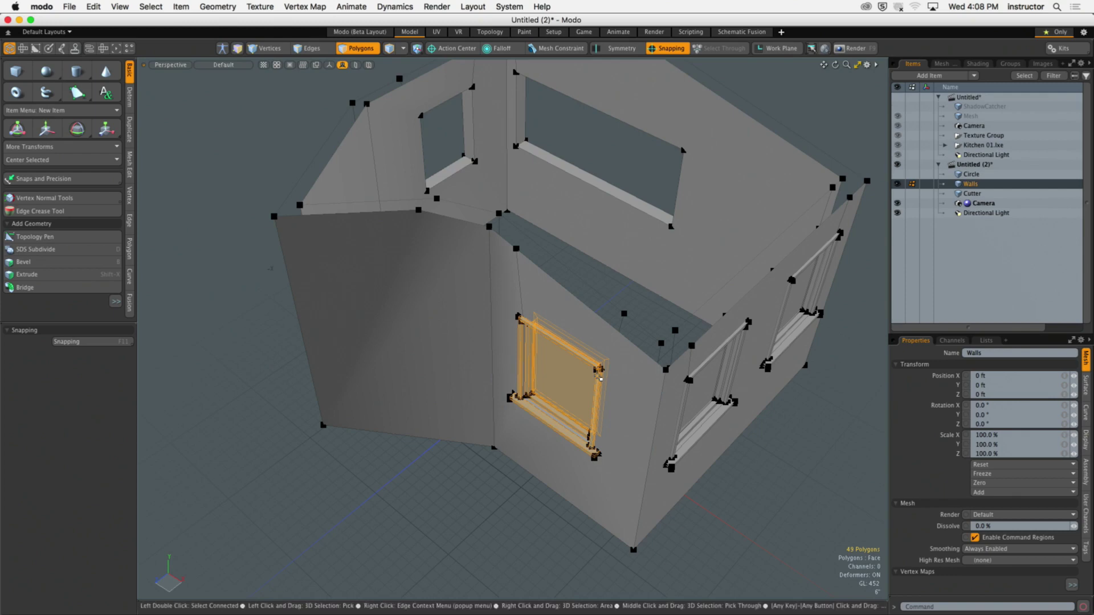
click(800, 470)
ctrl+alt+drag(800, 471, 630, 396)
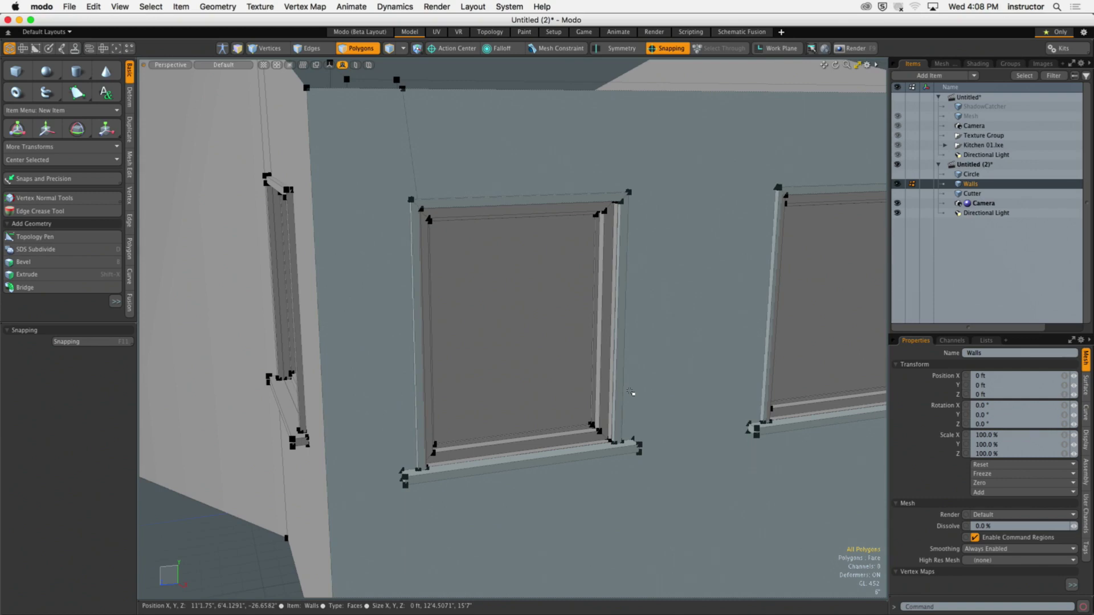
mouse_move(659, 403)
ctrl+alt+mouse_down()
mouse_move(564, 429)
mouse_move(668, 413)
ctrl+alt+mouse_up()
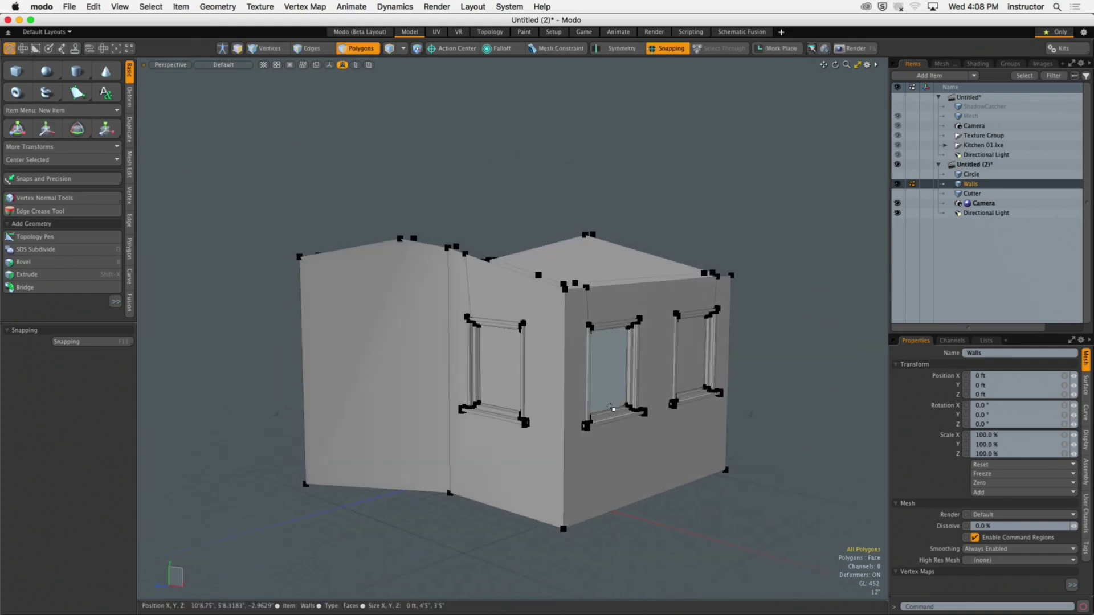
alt+drag(609, 407, 632, 402)
Show the Cutter item, cut all of its roof polygons, and paste them into the Walls item
click(897, 193)
click(775, 286)
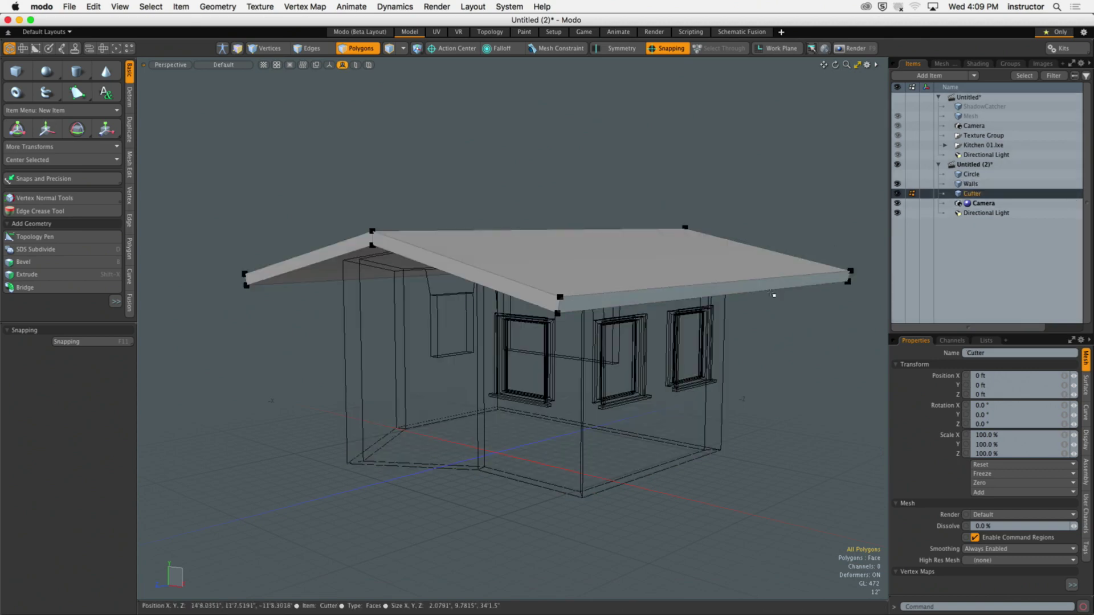
key(h)
key(u)
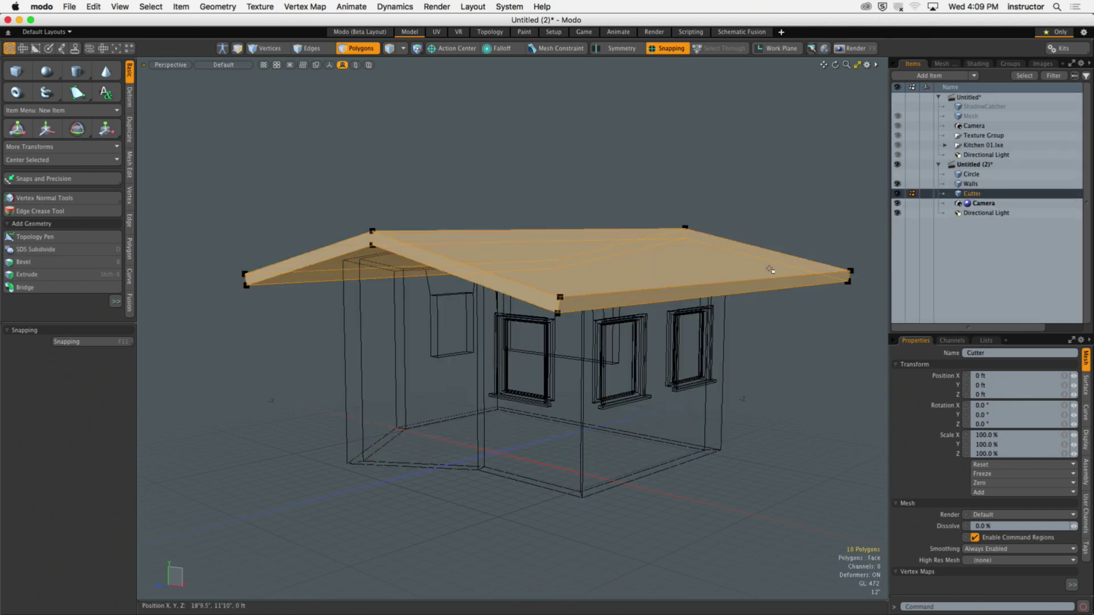
key(super+x)
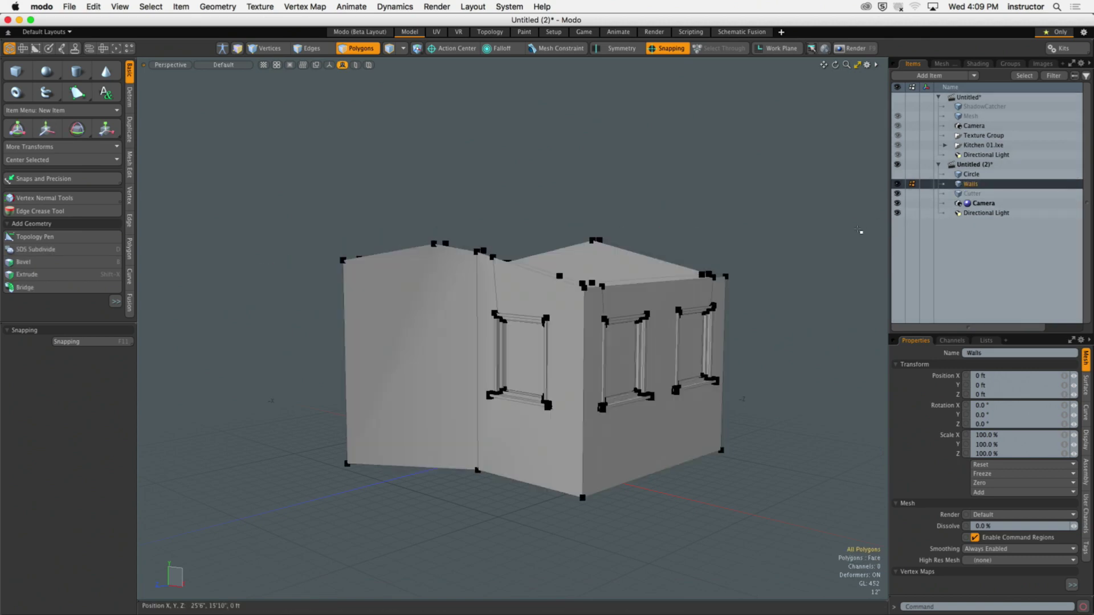
key(super+v)
click(792, 221)
Open the render preview and orbit it to show the house's roof and three windows
alt+drag(792, 221, 759, 219)
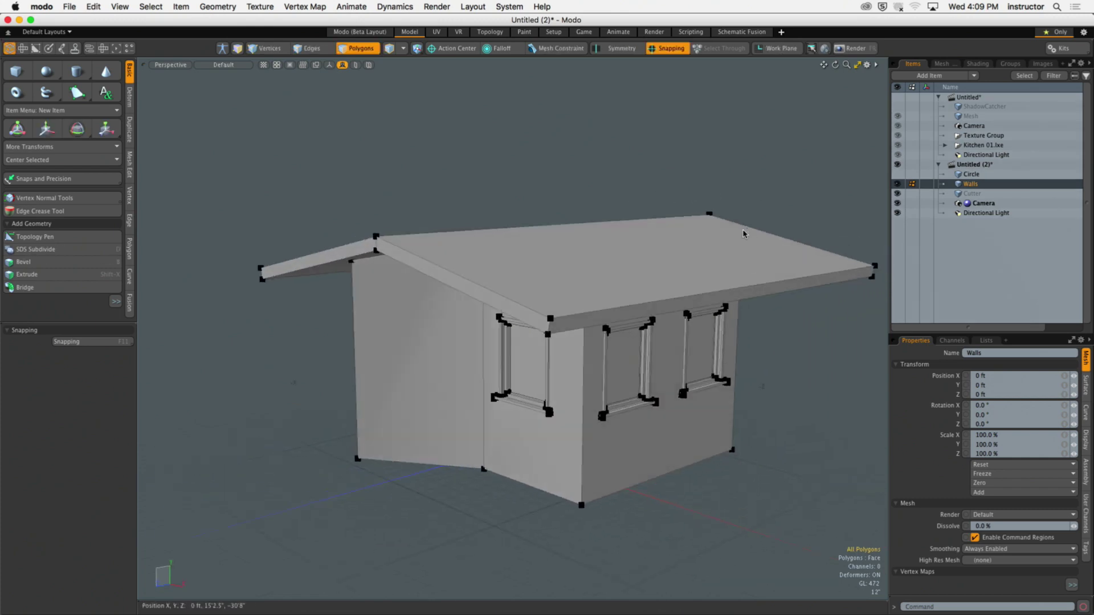
key(F8)
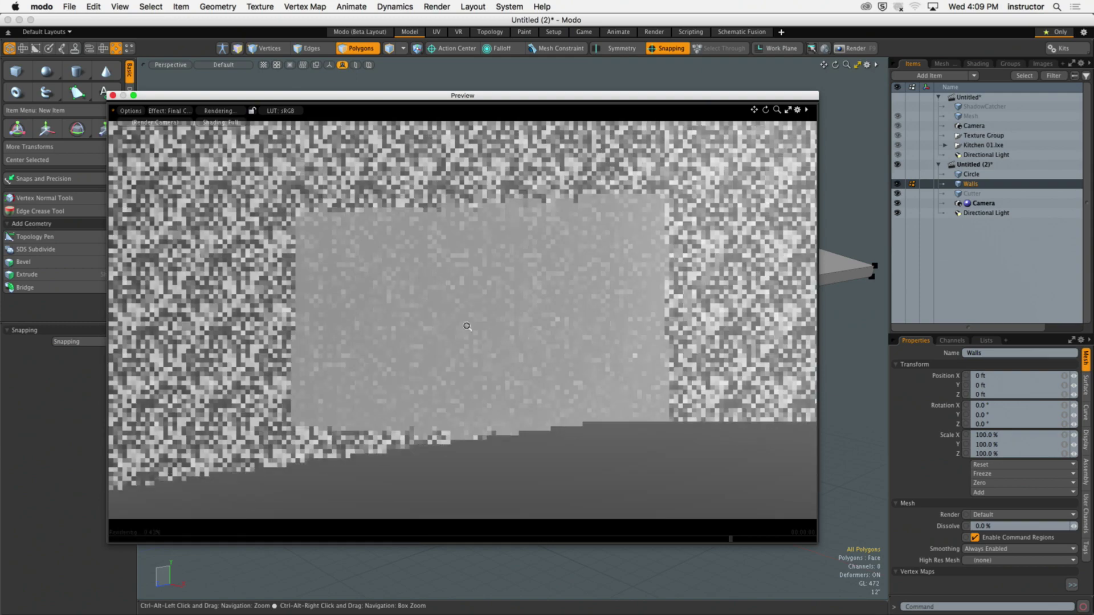
alt+drag(462, 321, 417, 323)
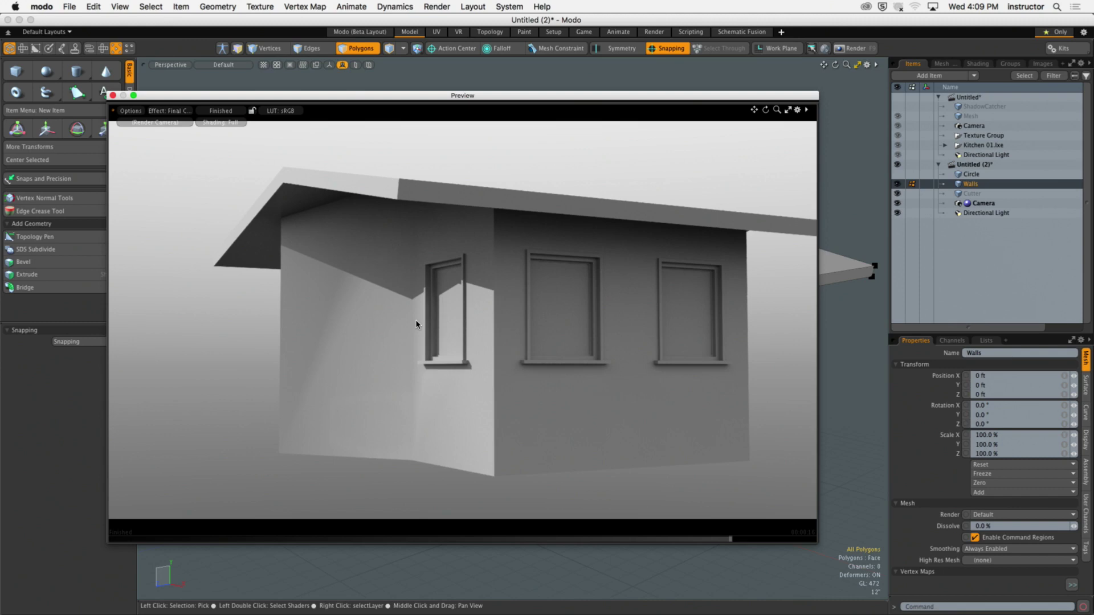
Switch to Chrome and open the House Reference Research assignment from the course's Week 08 module
mouse_move(477, 598)
click(142, 604)
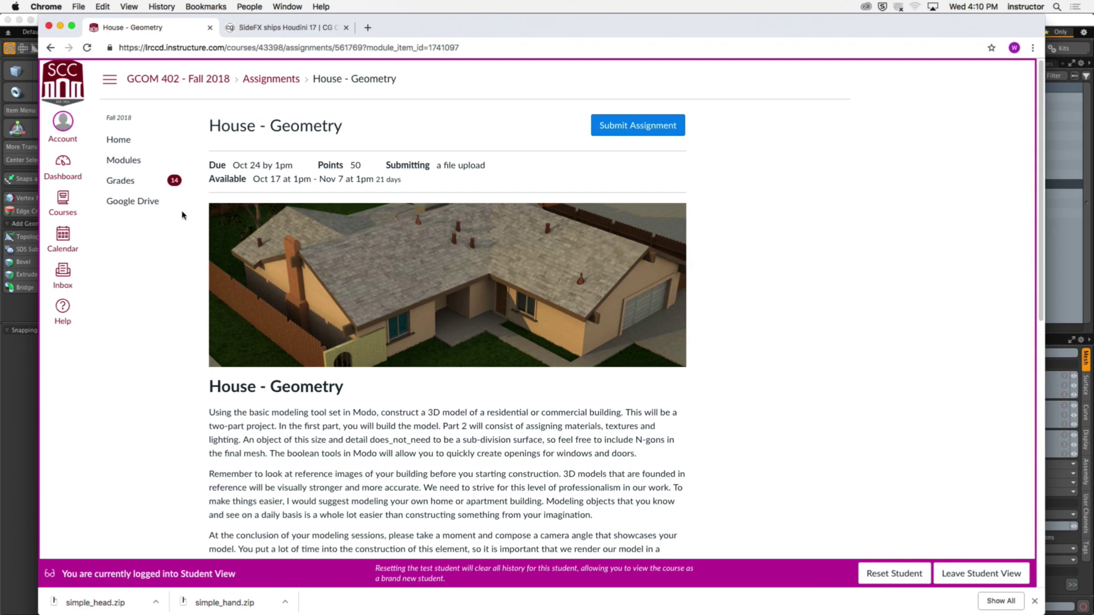
click(119, 161)
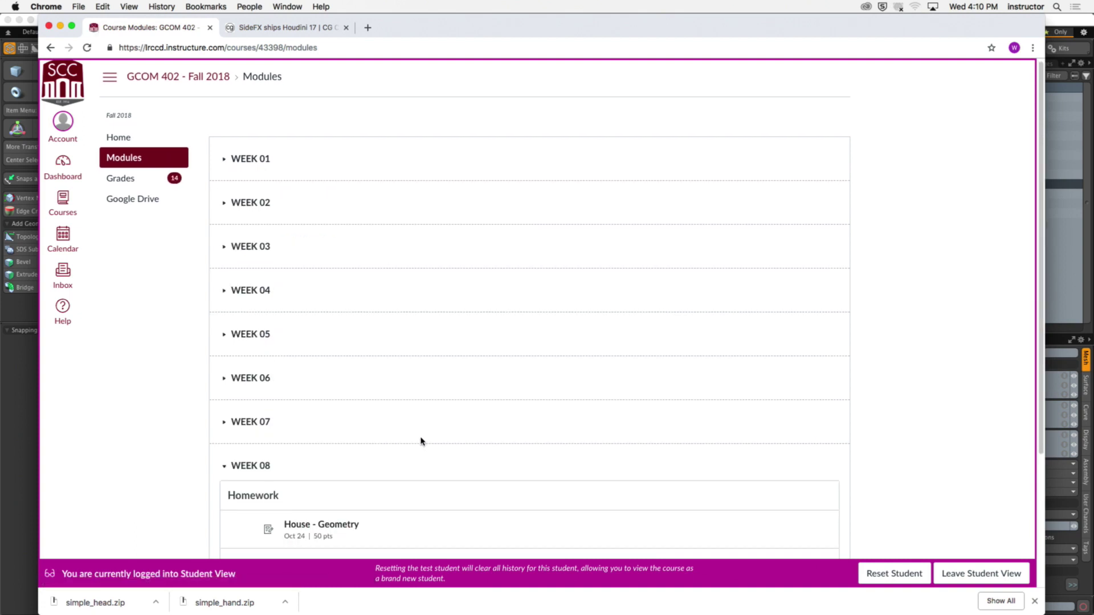
scroll(425, 428, down, 3)
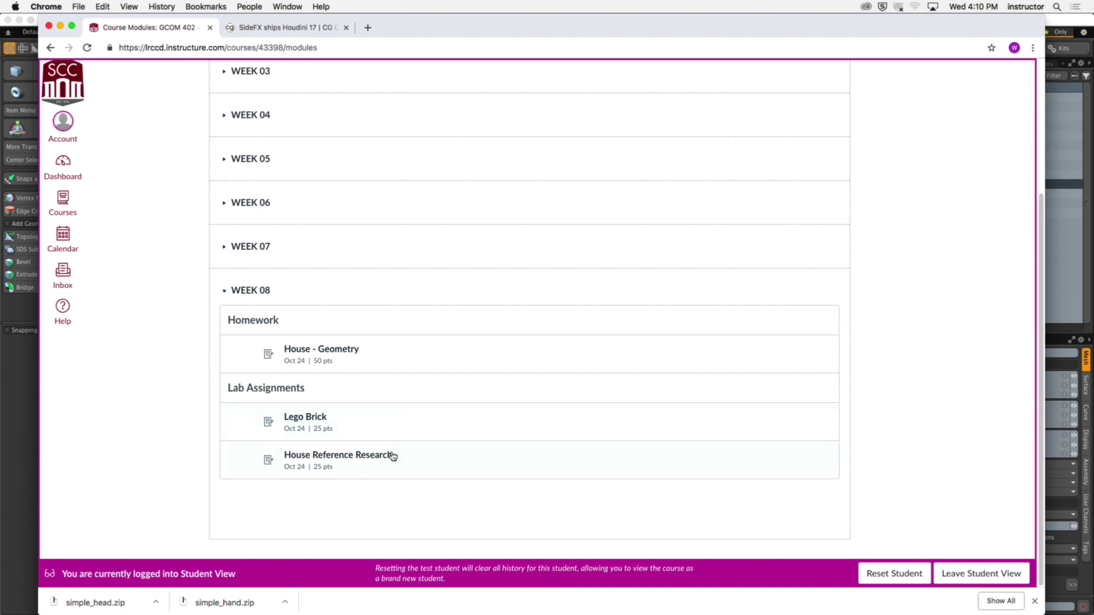
click(386, 462)
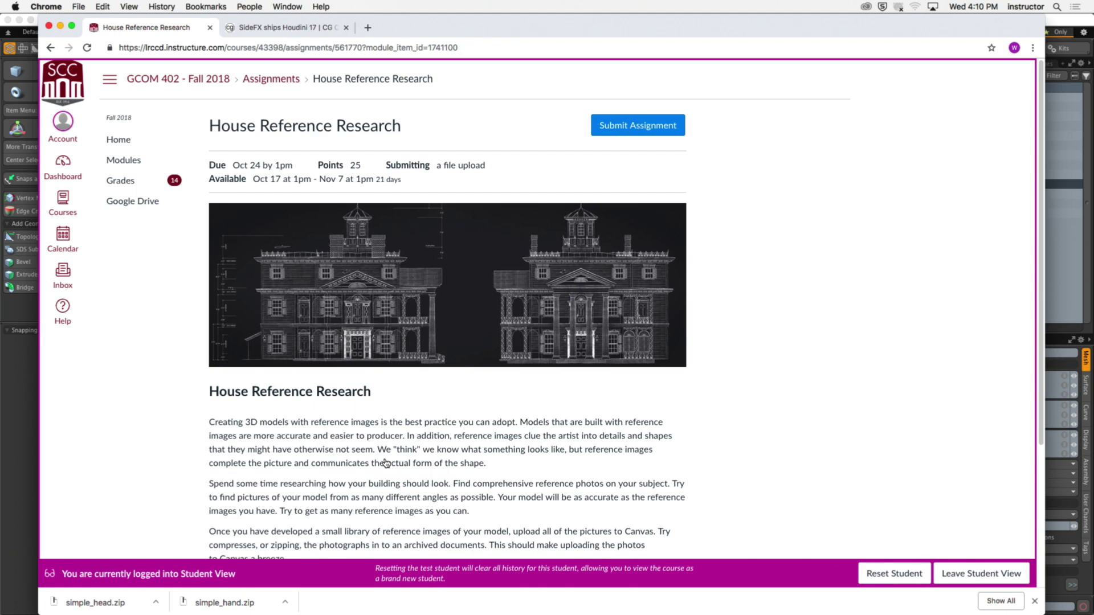
Read the House Reference Research description and its submission guidelines, including the archive naming convention
scroll(397, 436, down, 5)
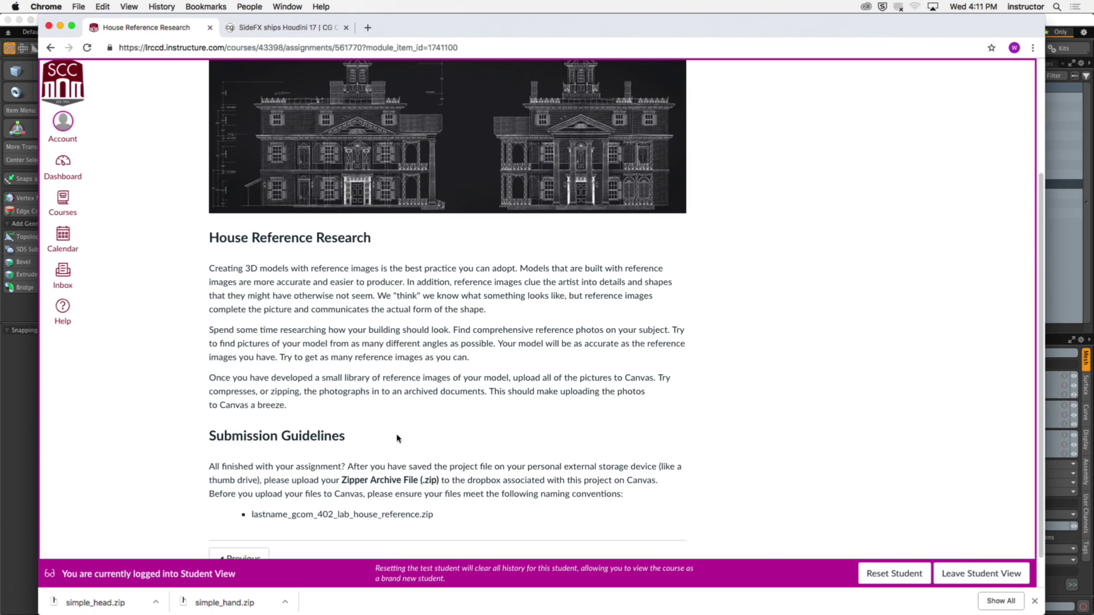
scroll(397, 438, up, 2)
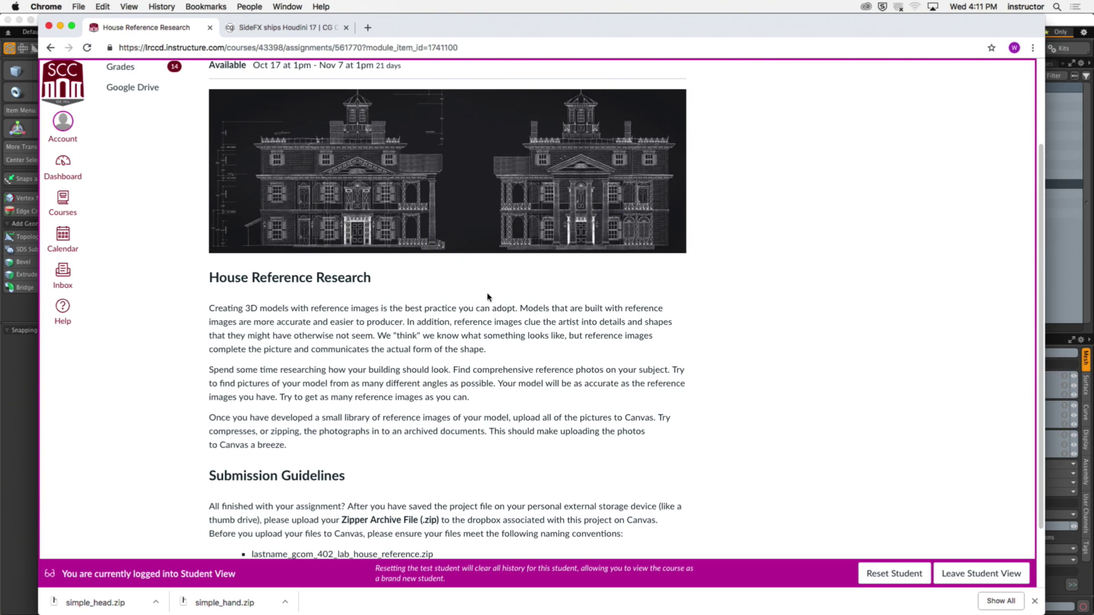
scroll(573, 168, up, 1)
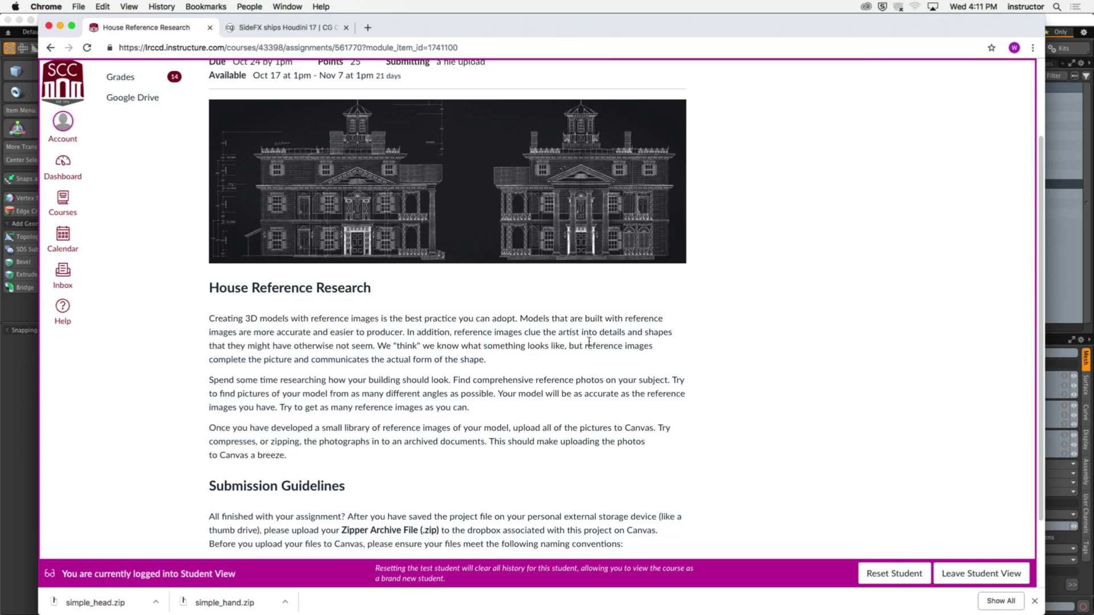
scroll(587, 342, down, 3)
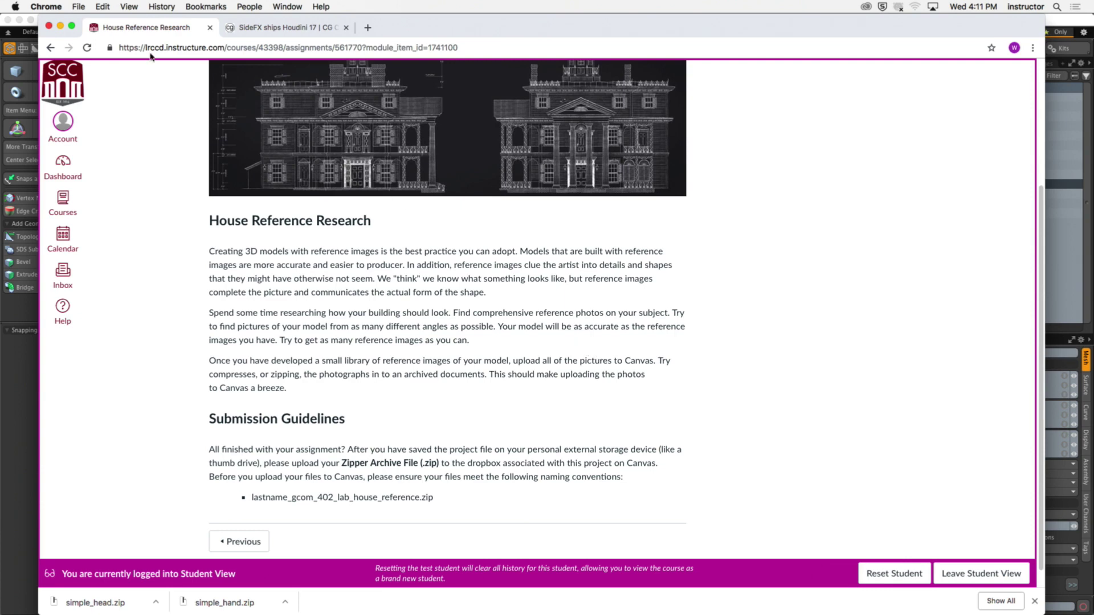
Hide Chrome and Modo to reveal the desktop
click(50, 7)
click(80, 101)
click(41, 6)
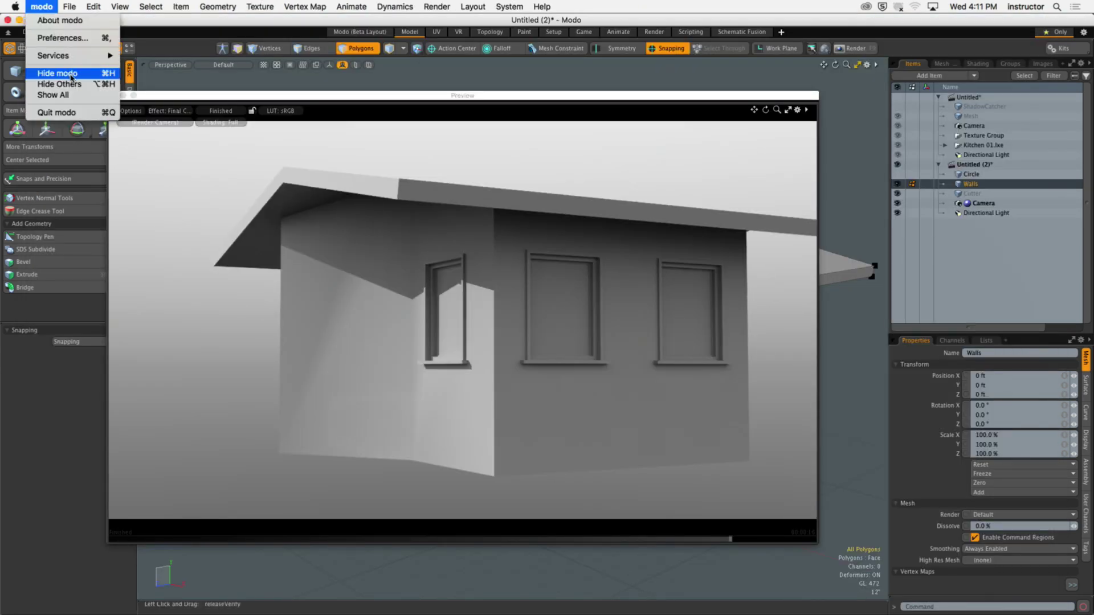
click(43, 75)
Move simple_hand.lxo away from simple_hand.zip on the desktop and try to compress it into a zip archive
click(441, 248)
drag(434, 234, 638, 233)
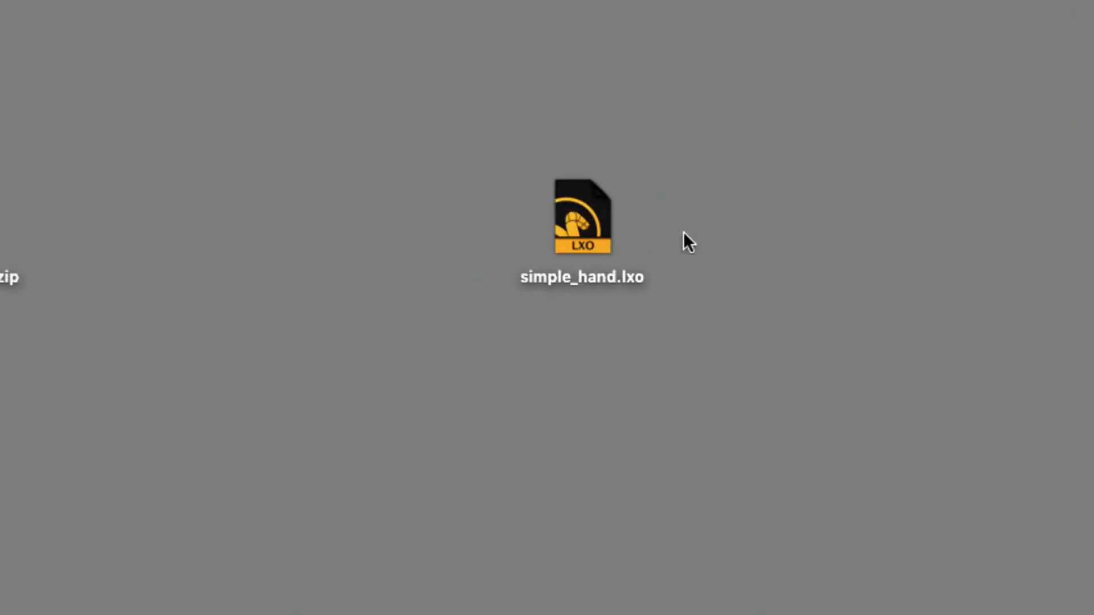
click(574, 204)
click(728, 288)
click(558, 289)
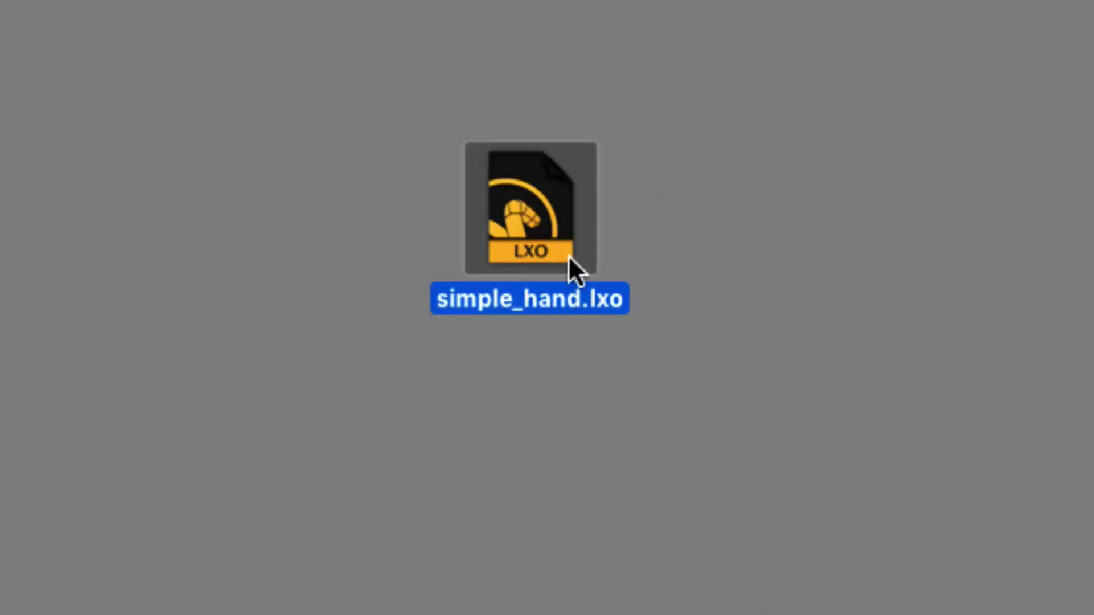
right_click(554, 214)
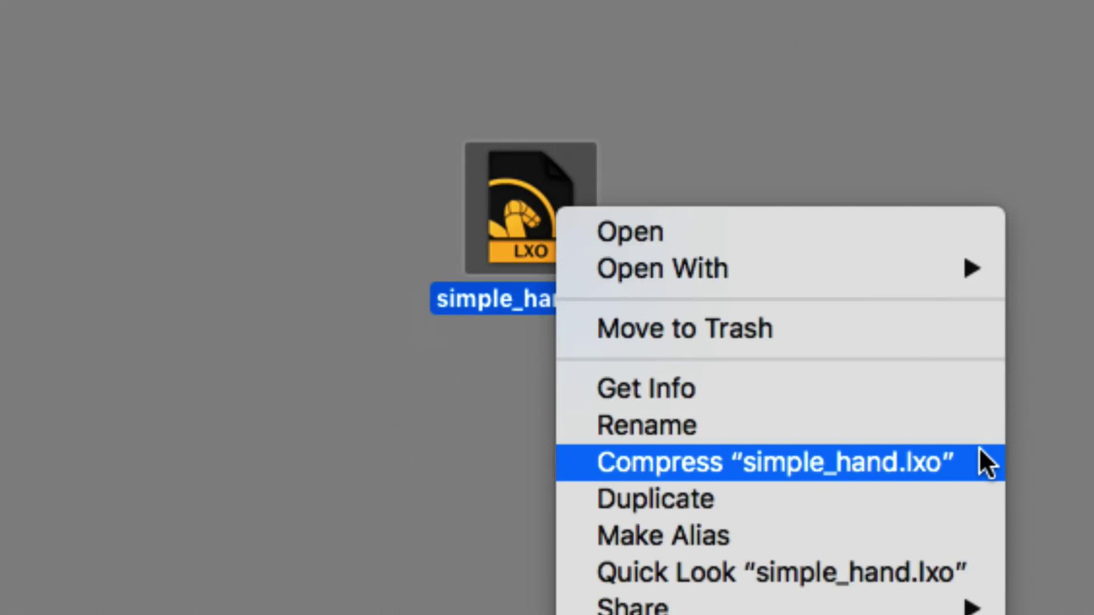
click(978, 450)
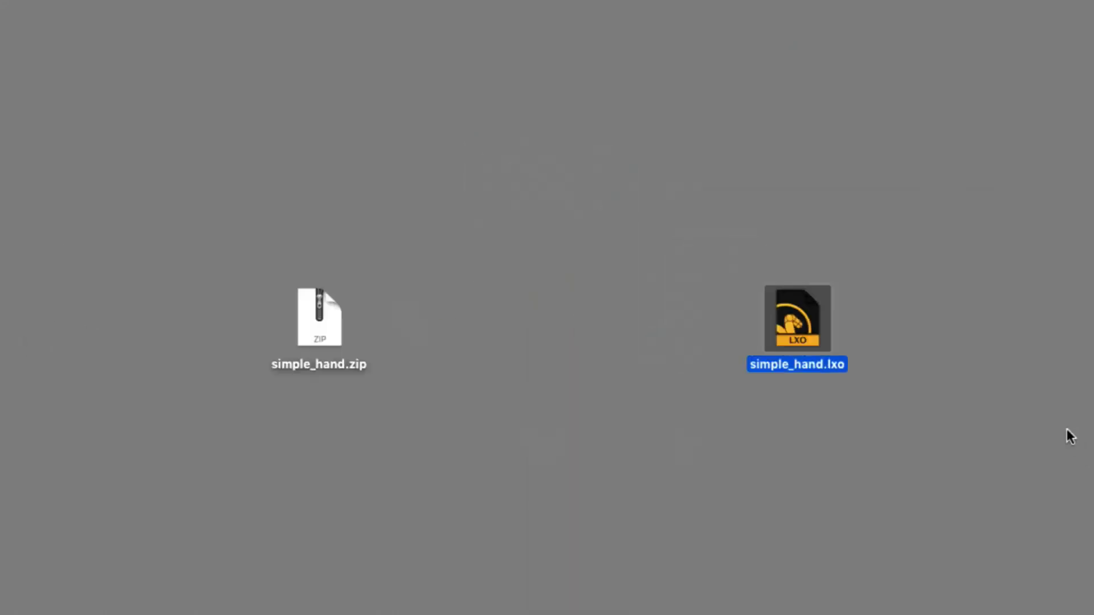
Clear the file selection and switch back to Modo with the house preview
click(818, 306)
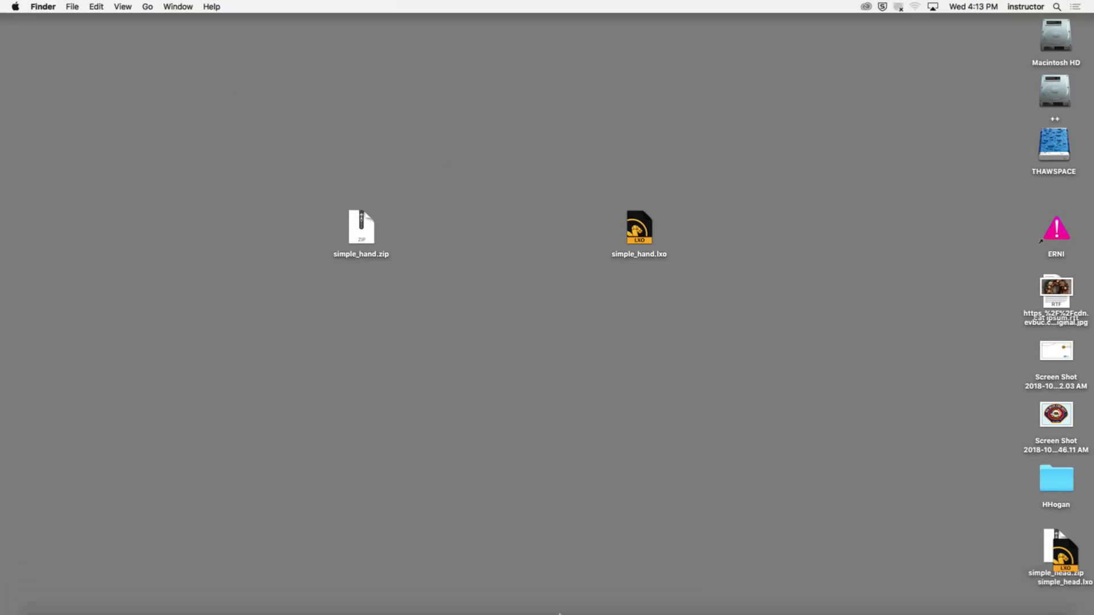
click(568, 598)
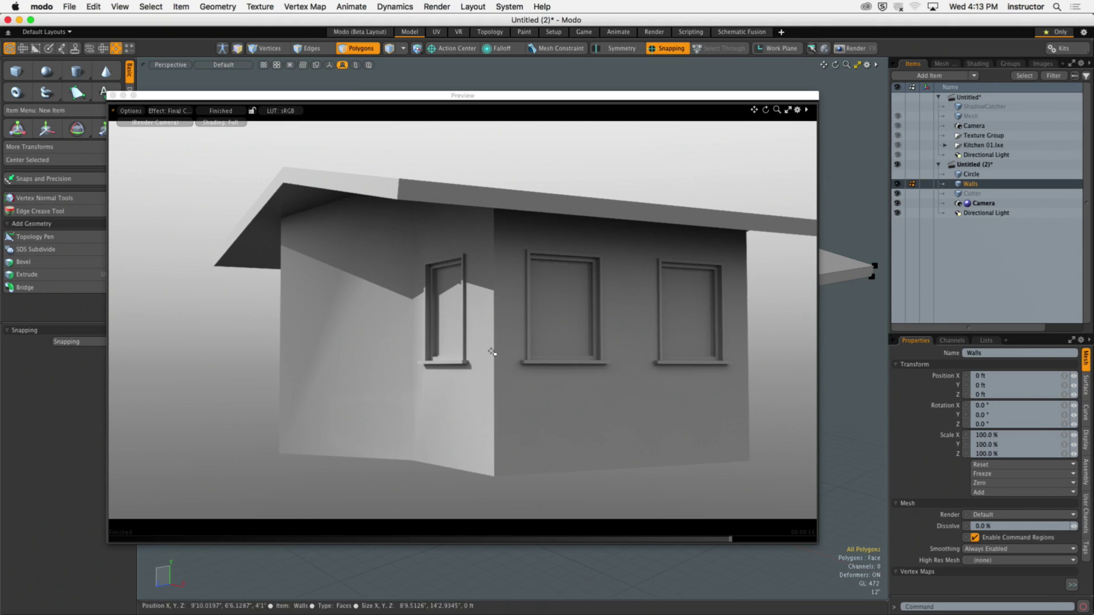
Switch to Chrome, return to the course modules and open the Week 08 House - Geometry assignment description
drag(198, 94, 276, 97)
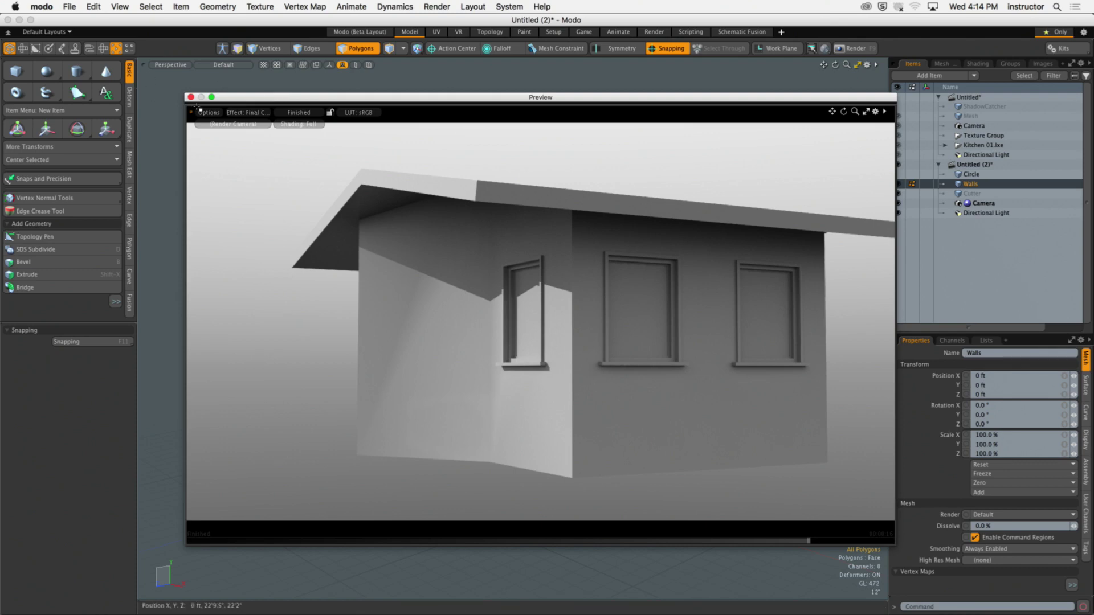
mouse_move(384, 608)
click(136, 607)
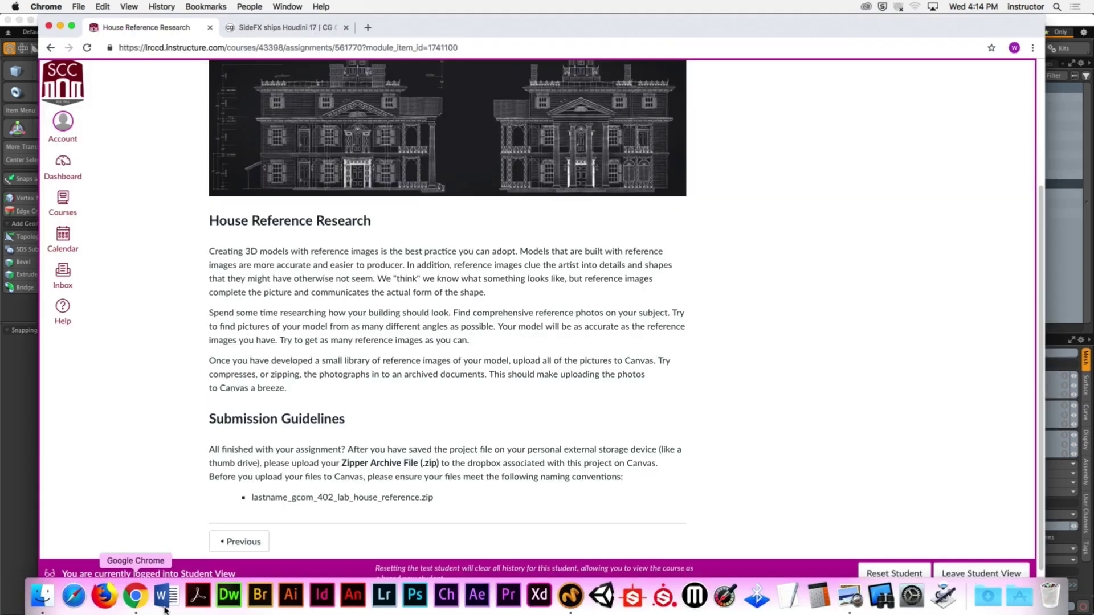
click(50, 48)
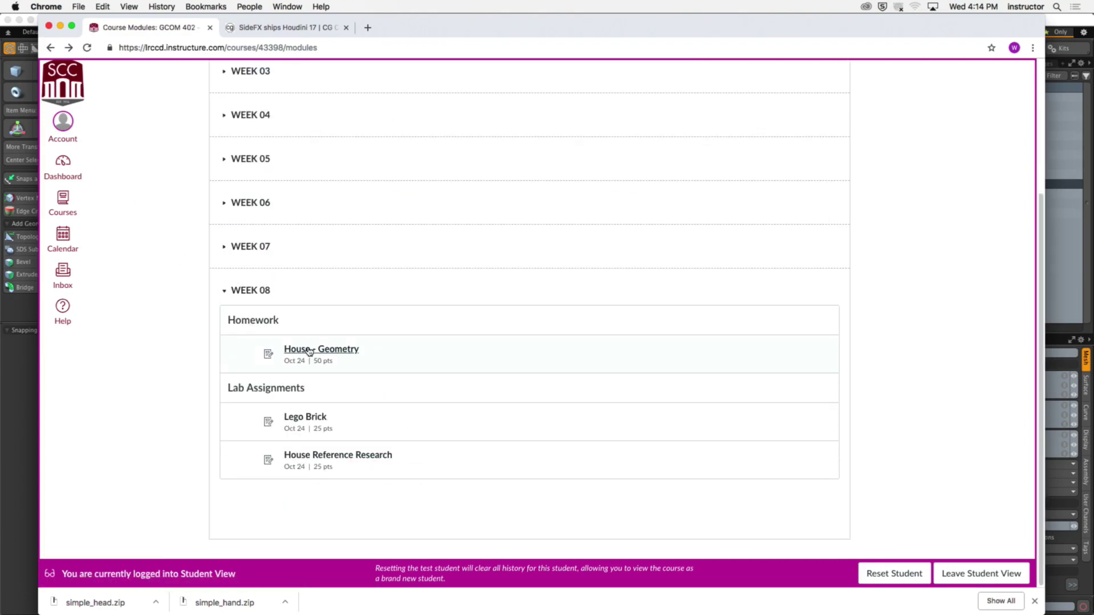
click(311, 349)
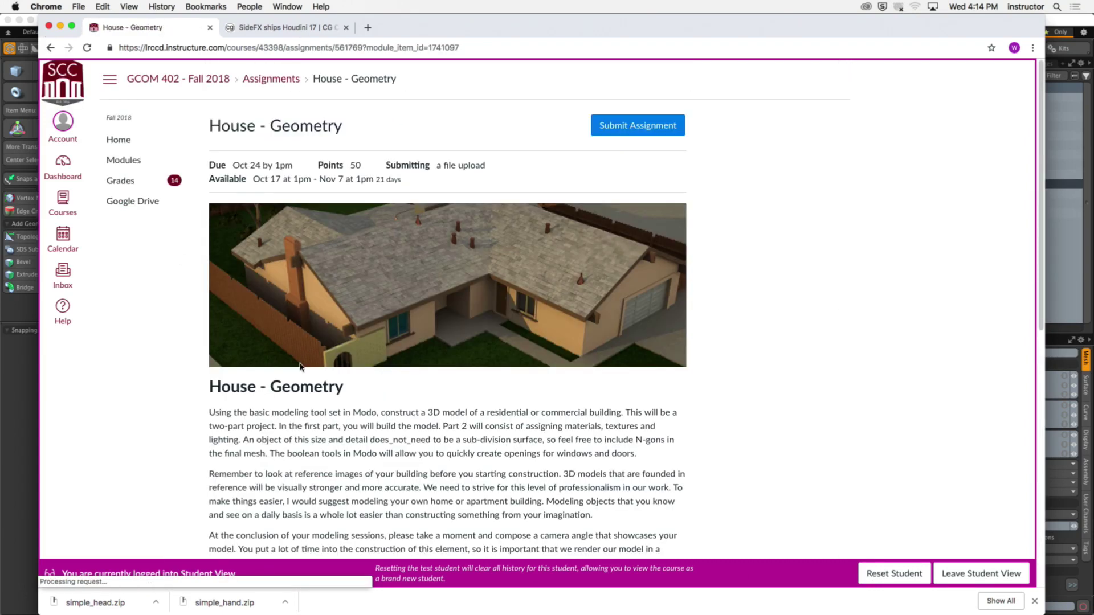
scroll(285, 348, down, 5)
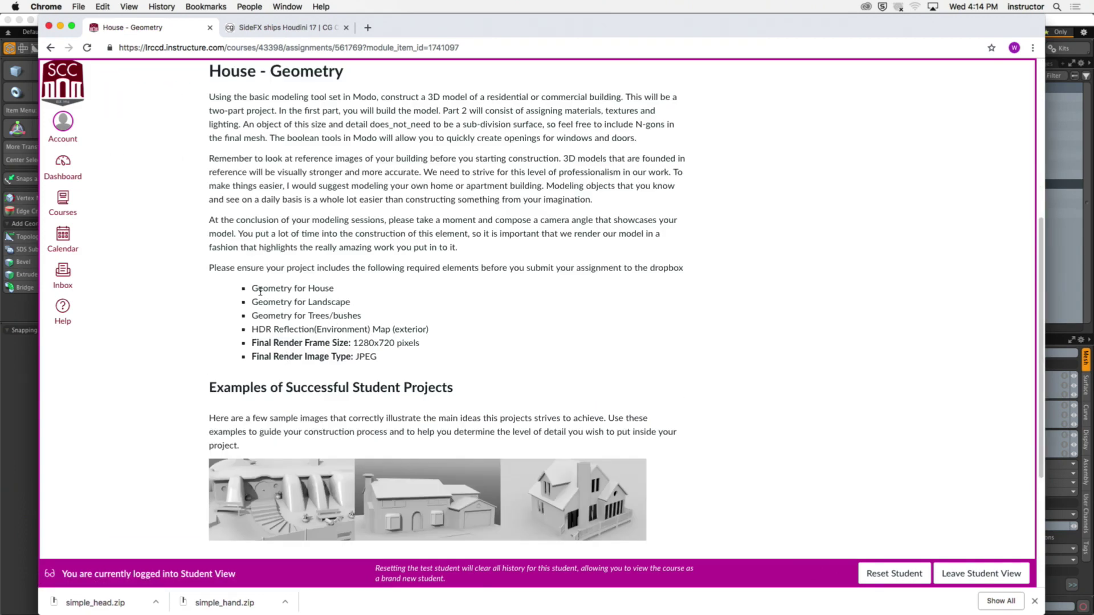
Review the assignment's required elements, highlighting the house, landscape and trees/bushes geometry items
drag(252, 289, 380, 328)
click(322, 282)
drag(127, 296, 430, 339)
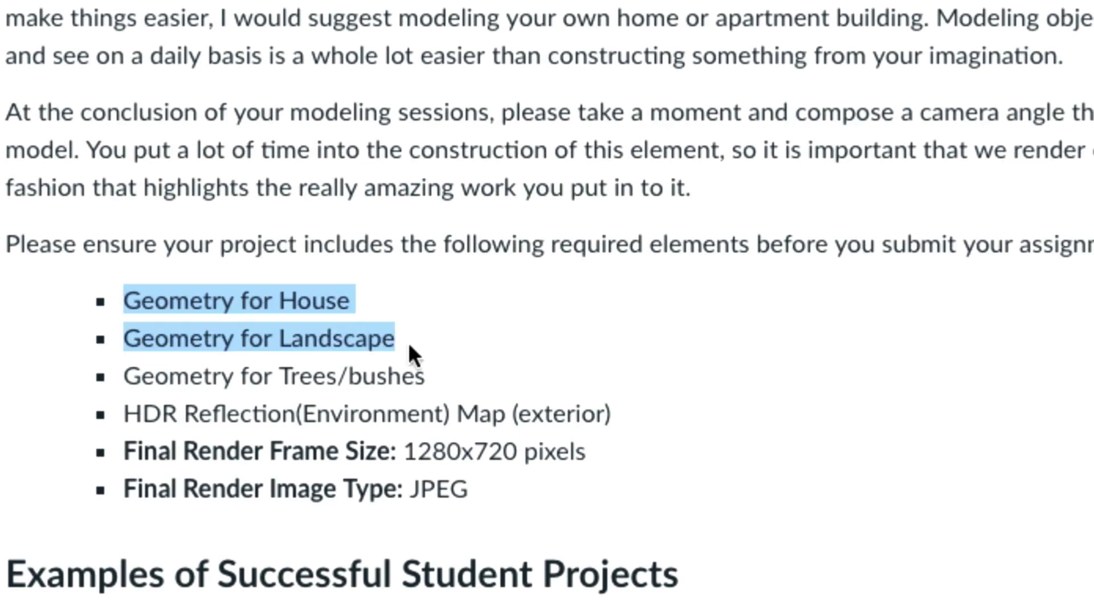
click(124, 296)
drag(125, 297, 418, 390)
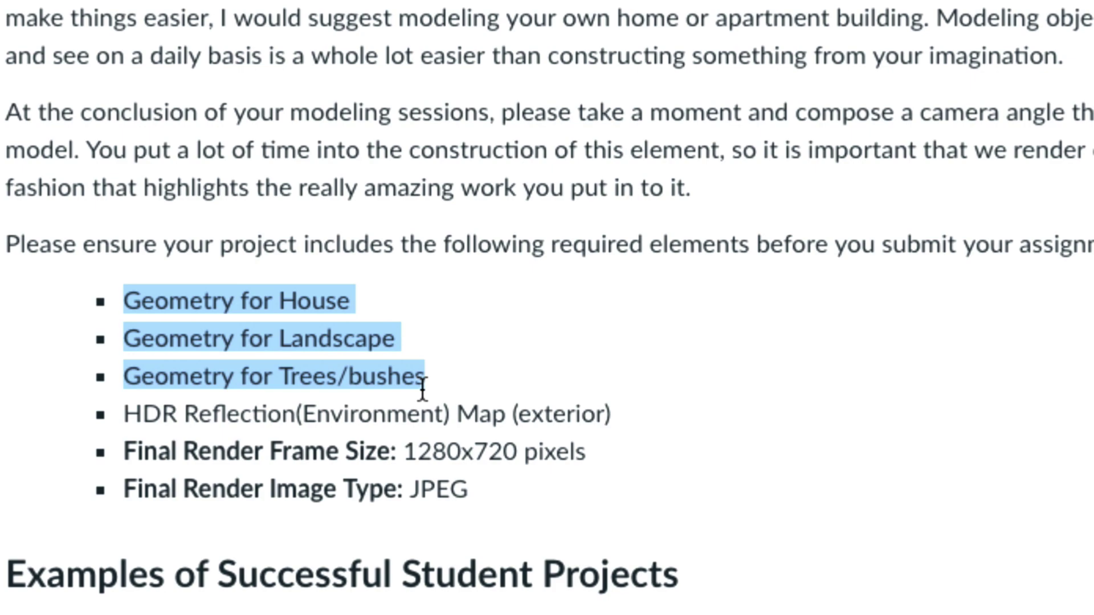
click(484, 383)
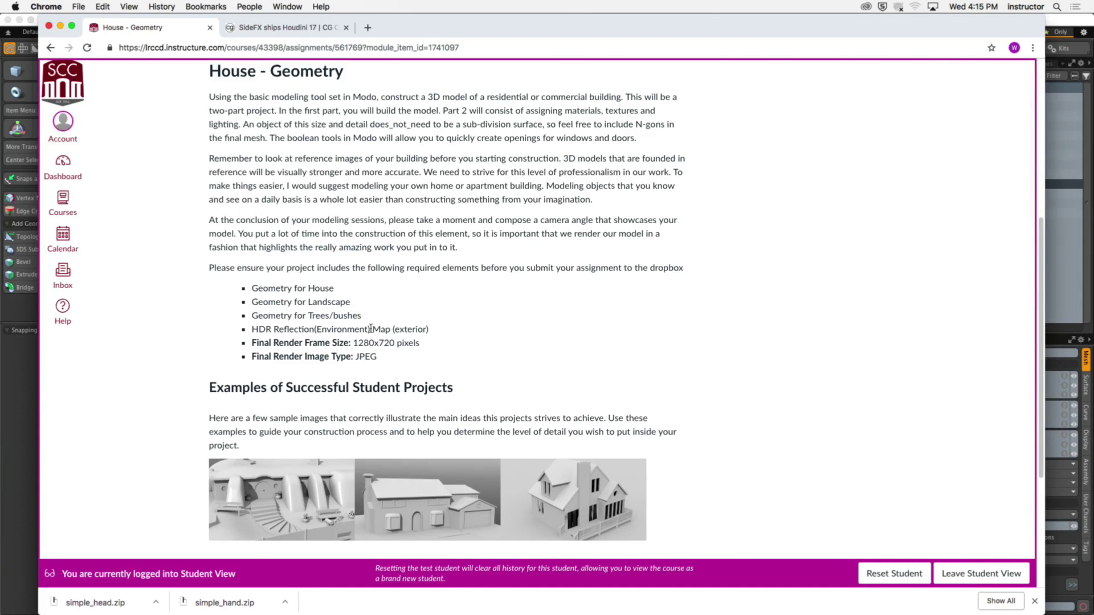
Switch back to Modo and close the render preview to show the house in the perspective view
mouse_move(233, 611)
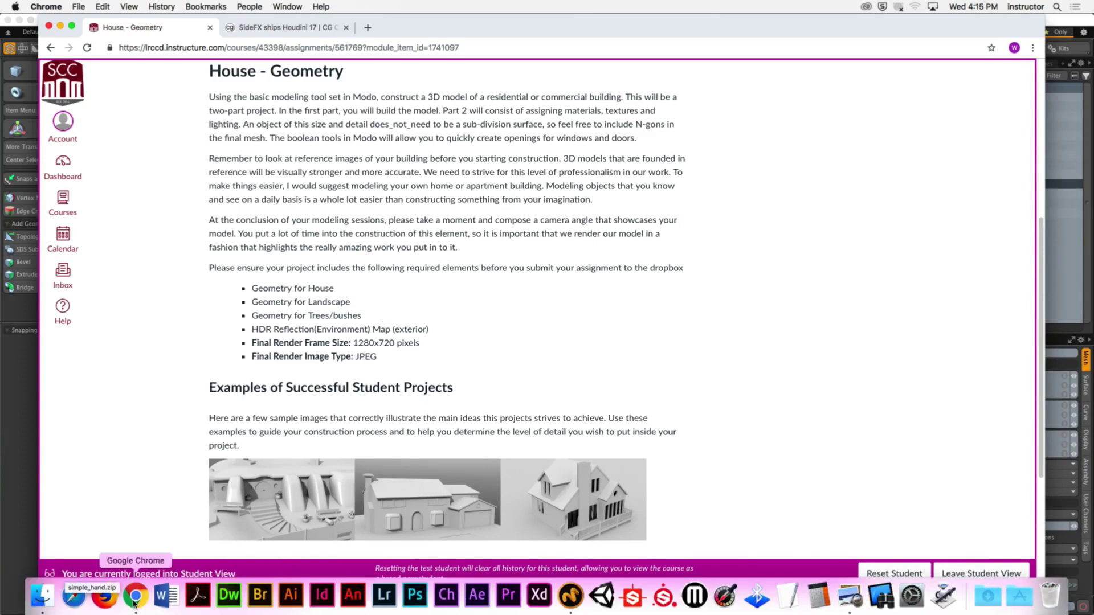
click(565, 608)
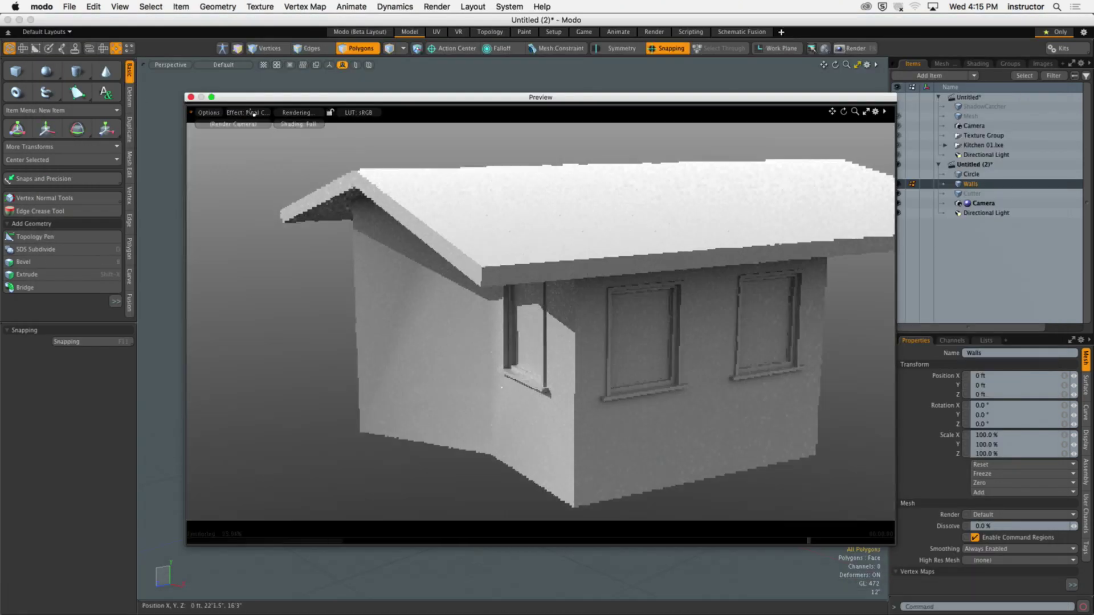
key(F8)
alt+drag(512, 207, 513, 215)
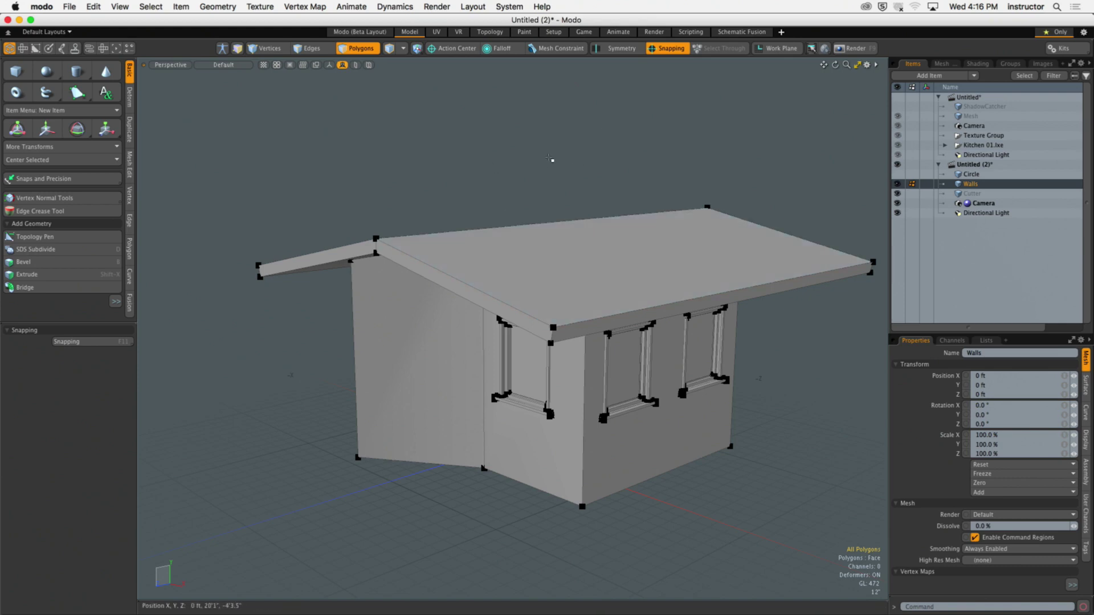
Add the Dog 01 mesh from the Animals presets to the house scene and close the preset browser
key(F6)
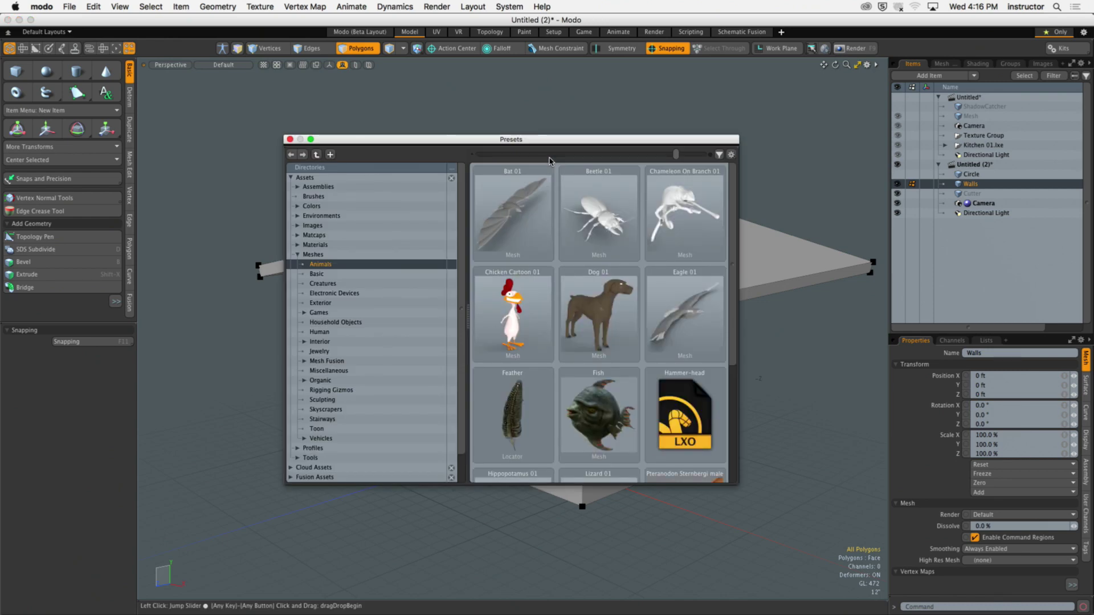
double_click(607, 330)
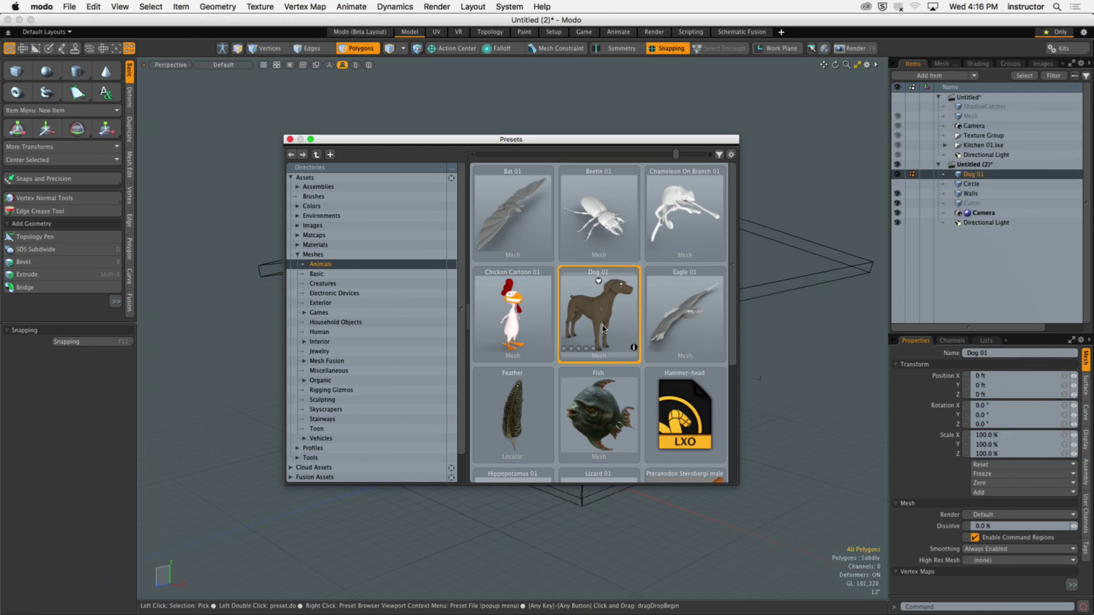
key(F6)
alt+drag(442, 275, 490, 342)
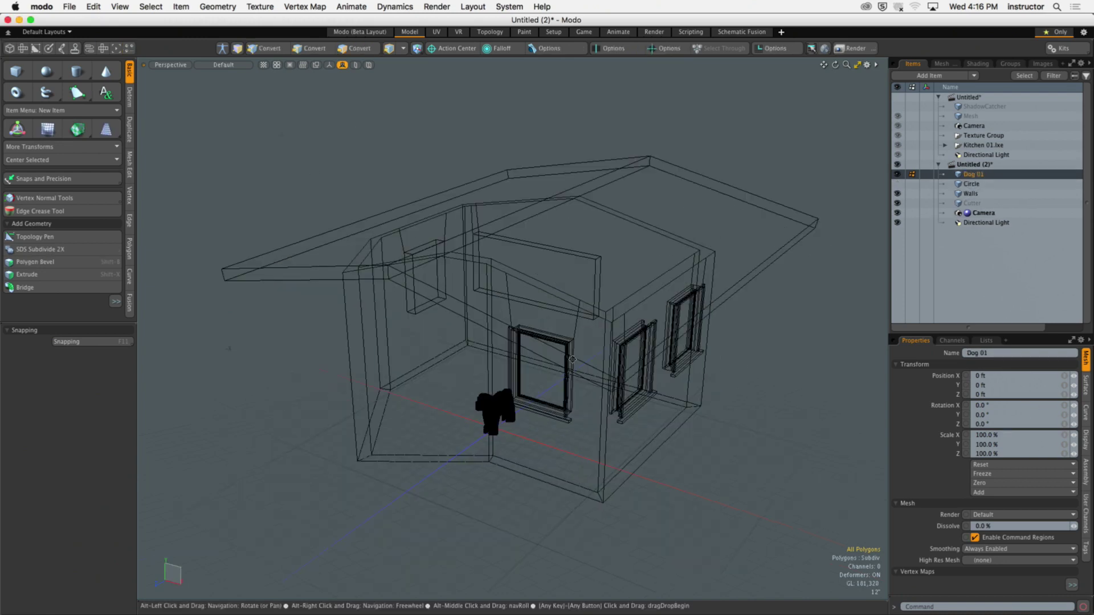
scroll(537, 394, up, 5)
scroll(537, 394, up, 6)
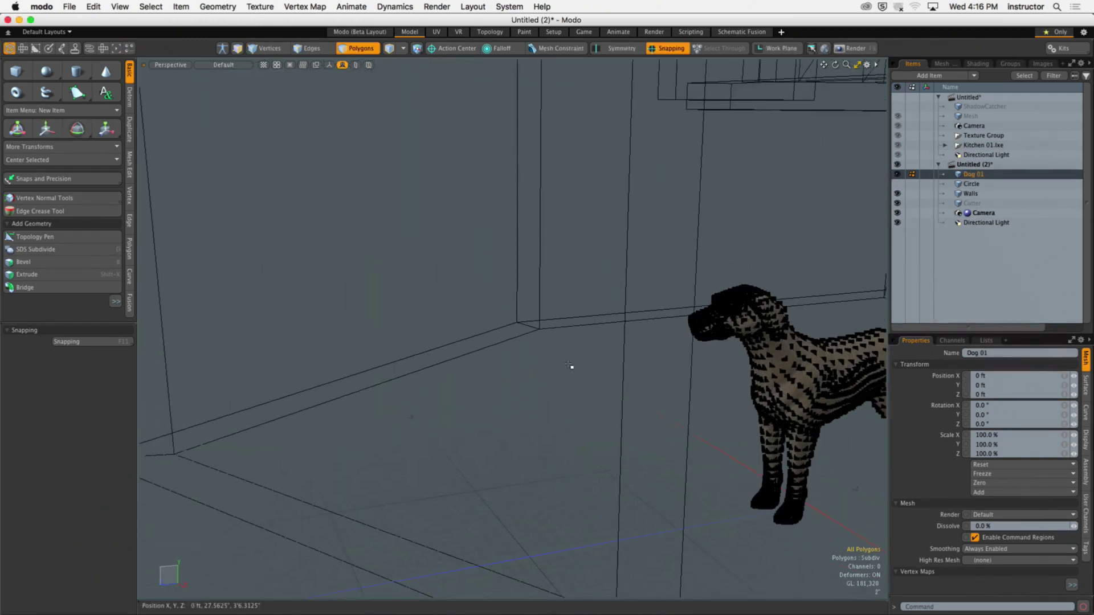
Set the viewport's Show Vertices option for active meshes to Never
key(o)
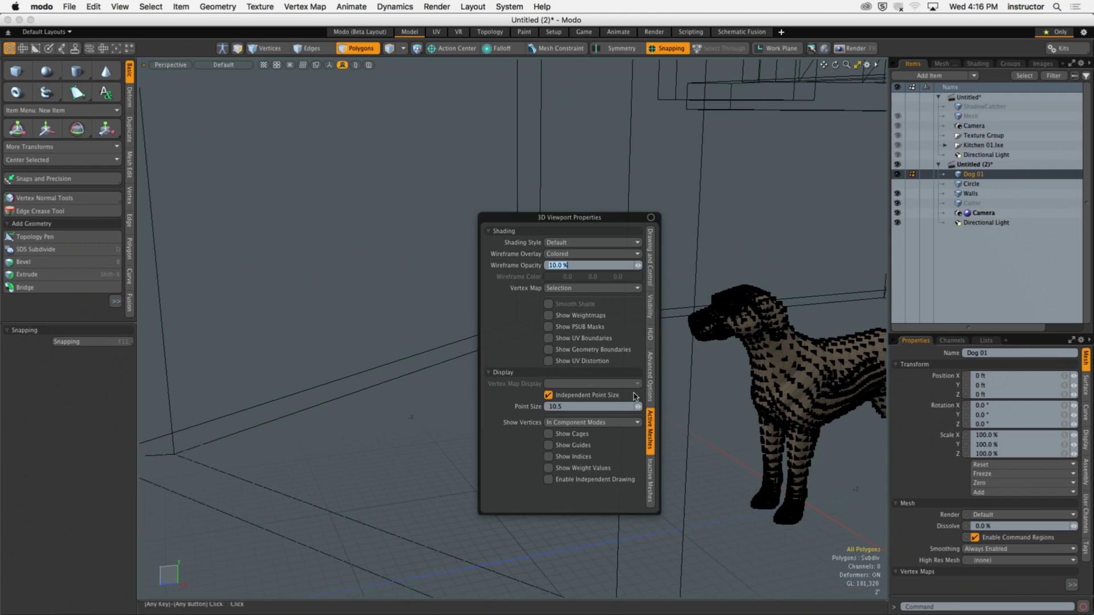
click(605, 422)
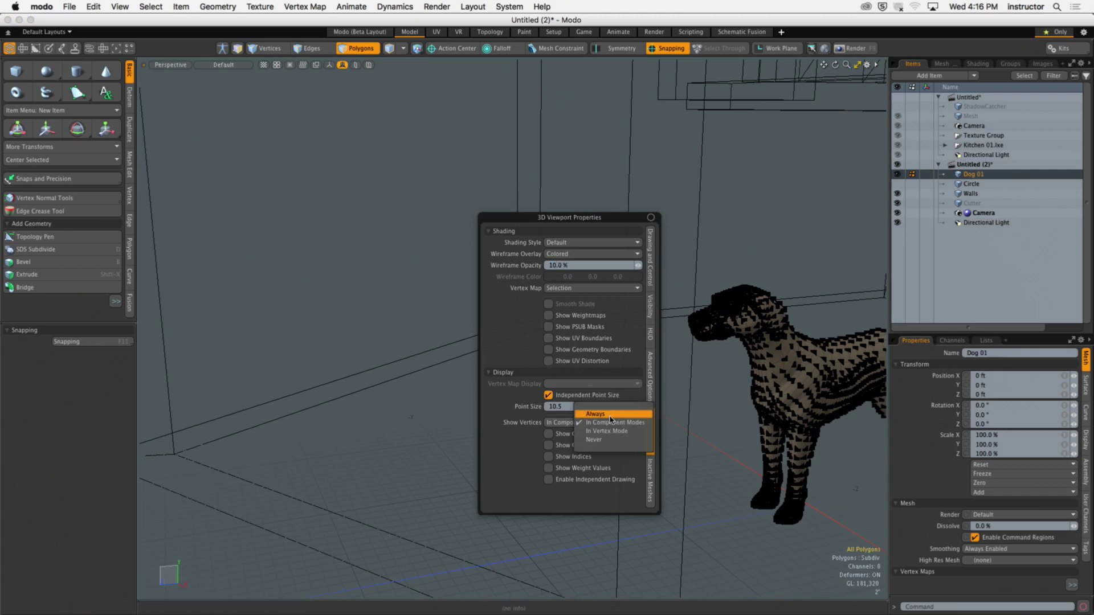
click(607, 439)
Turn off snapping and move the dog along the Z axis to stand outside the house
alt+drag(592, 402, 570, 398)
key(y)
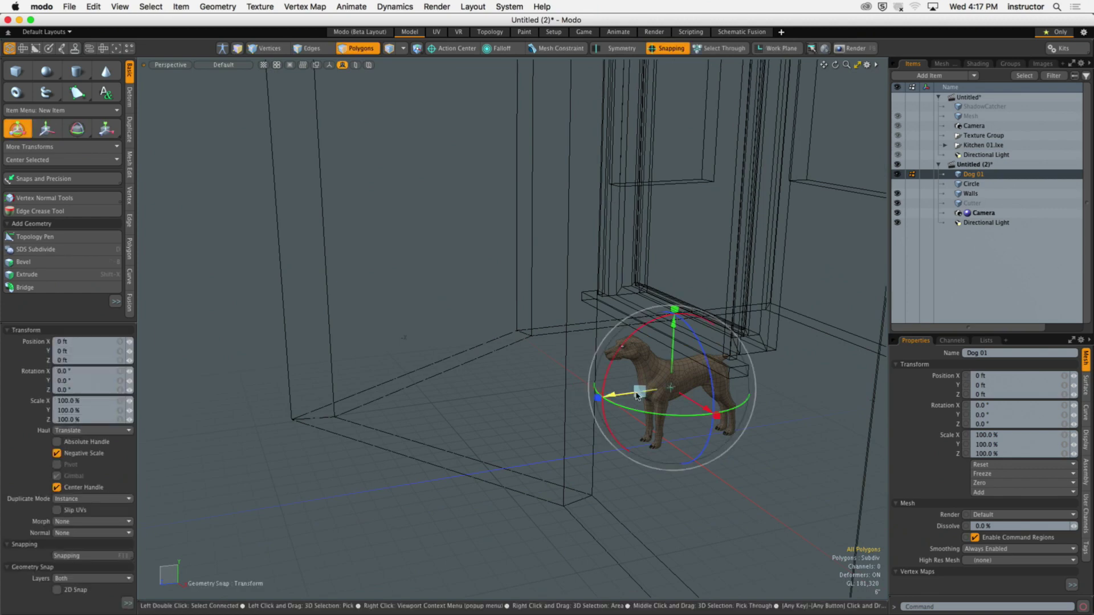
click(669, 49)
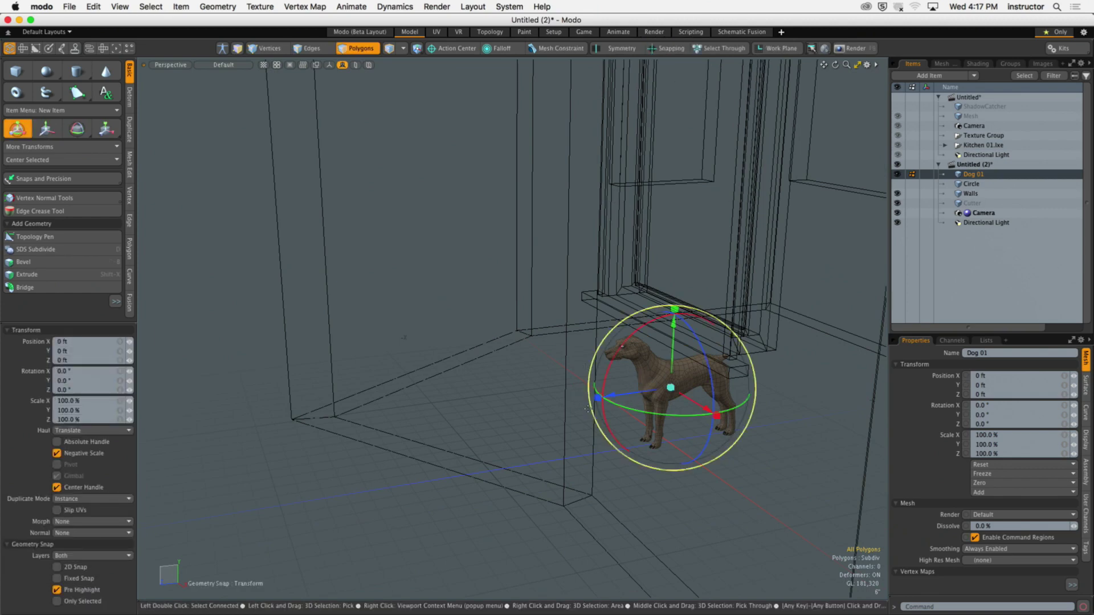
drag(633, 394, 250, 451)
scroll(428, 432, down, 5)
alt+shift+drag(431, 433, 552, 463)
key(space)
scroll(562, 481, down, 2)
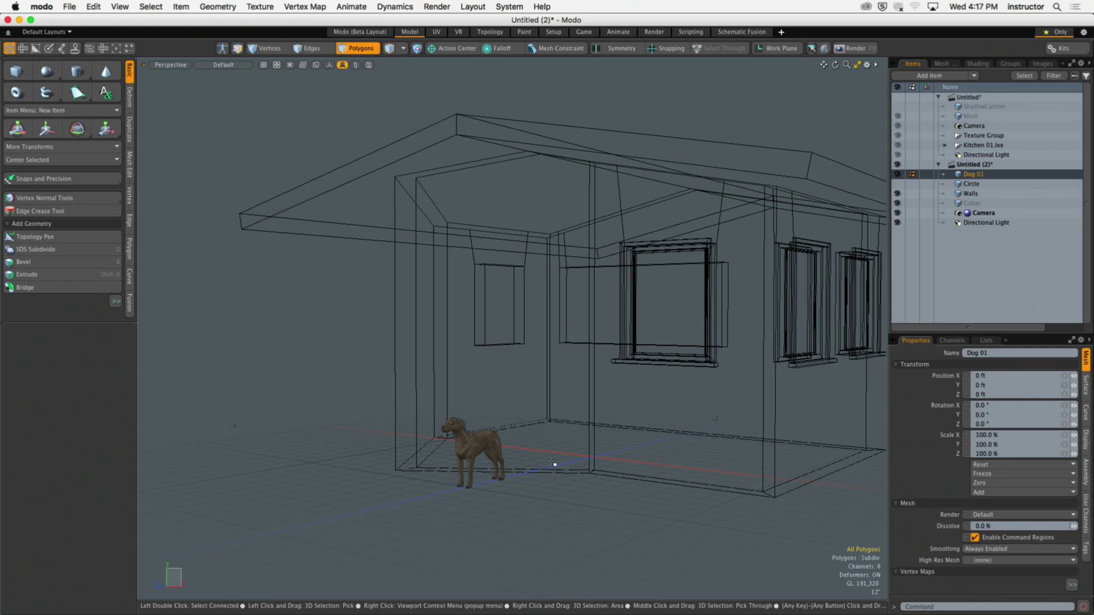
alt+drag(572, 455, 507, 436)
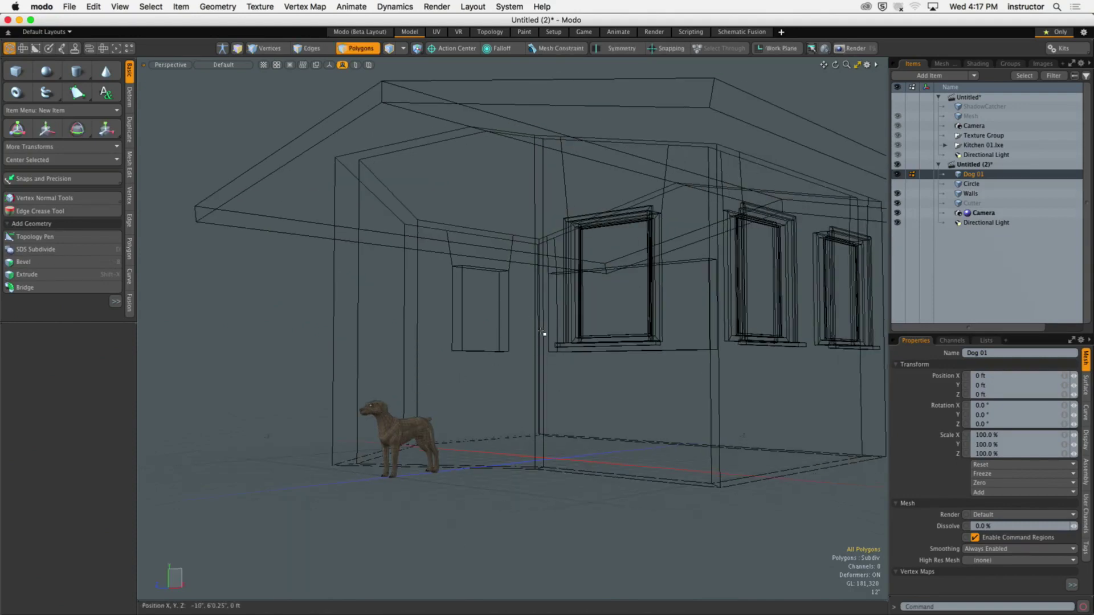
Browse the Organic mesh presets for plants, rocks and trees, and add Tree No Leaves 01 to the scene
key(F6)
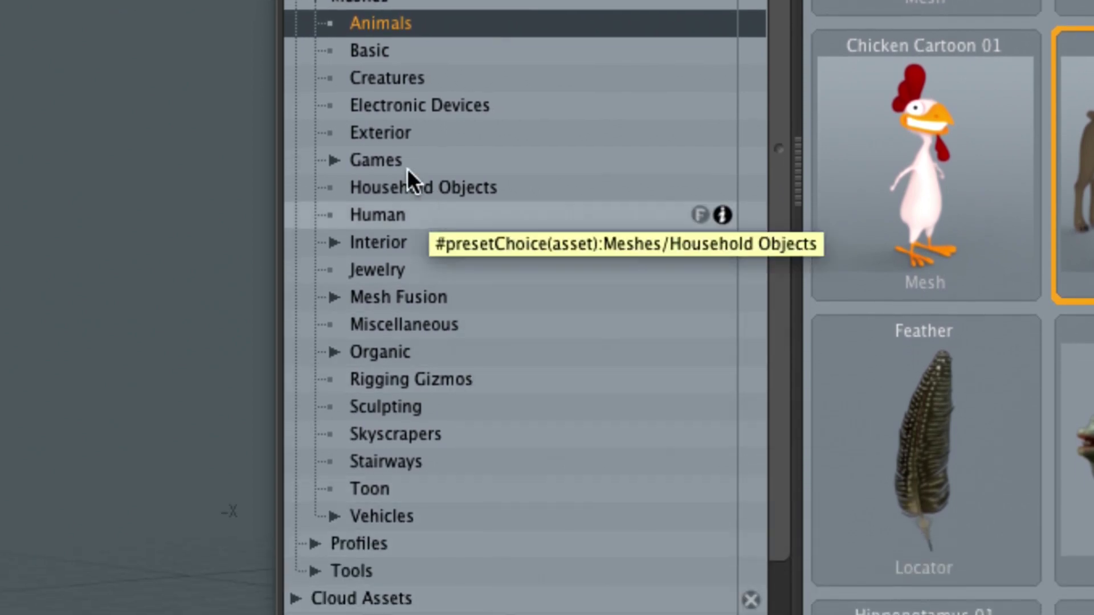
click(364, 353)
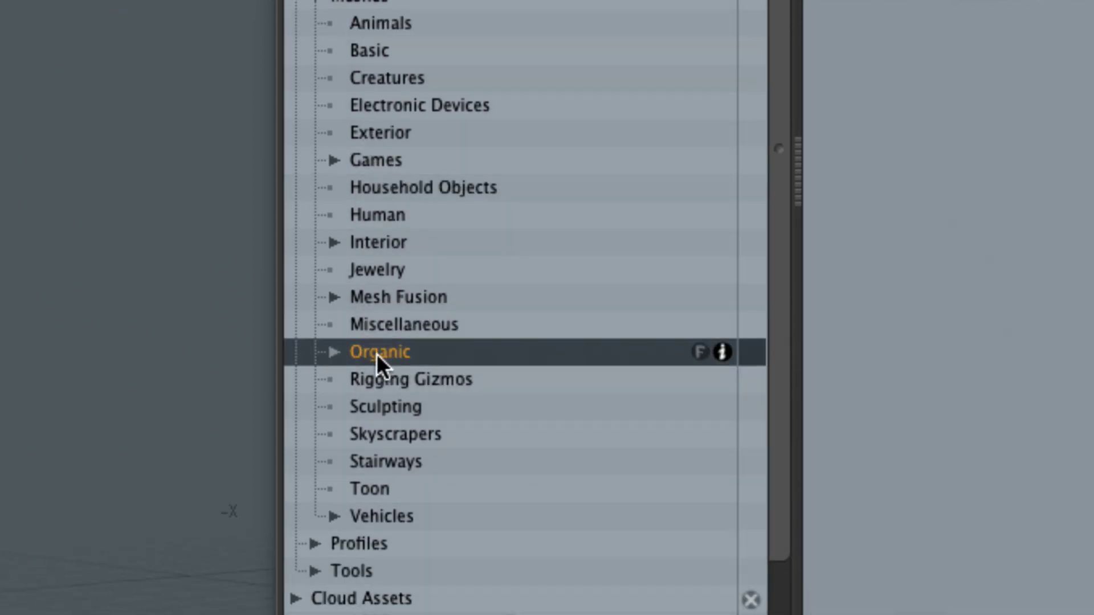
click(334, 352)
click(399, 437)
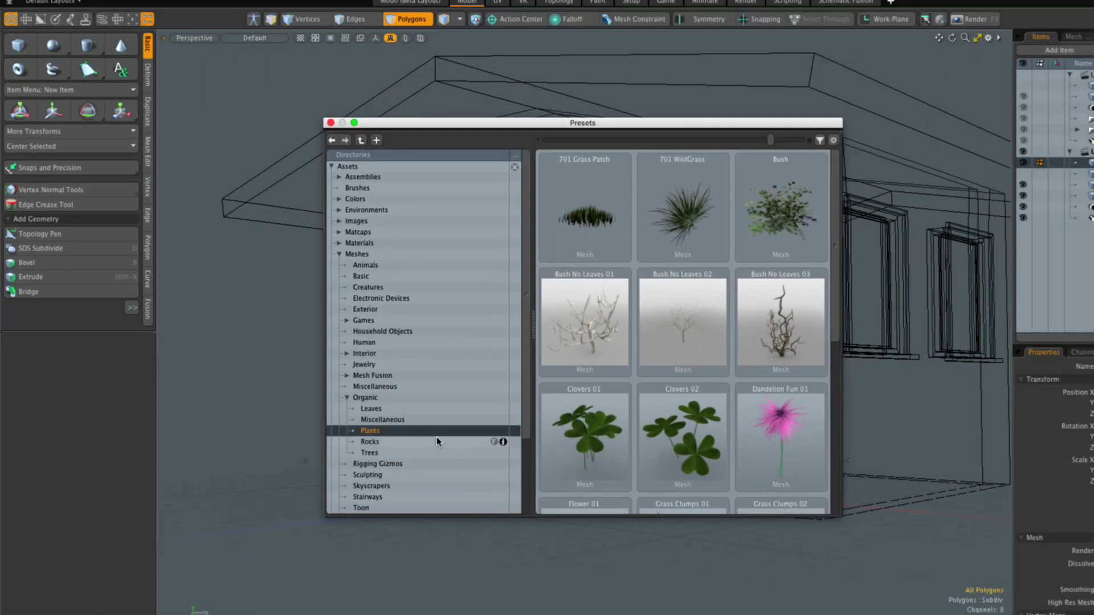
click(419, 442)
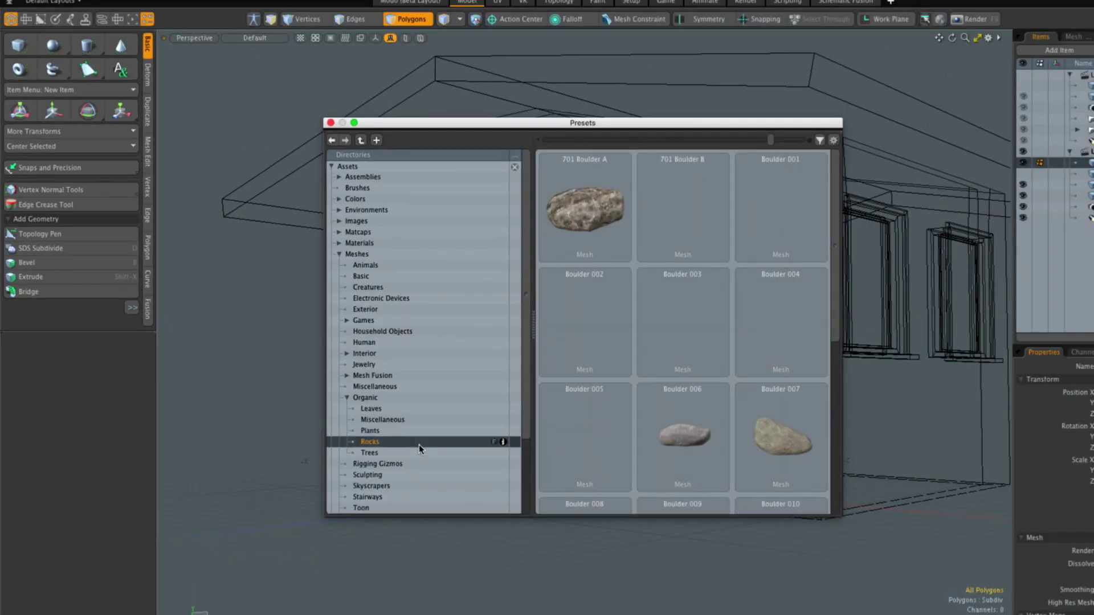
click(420, 453)
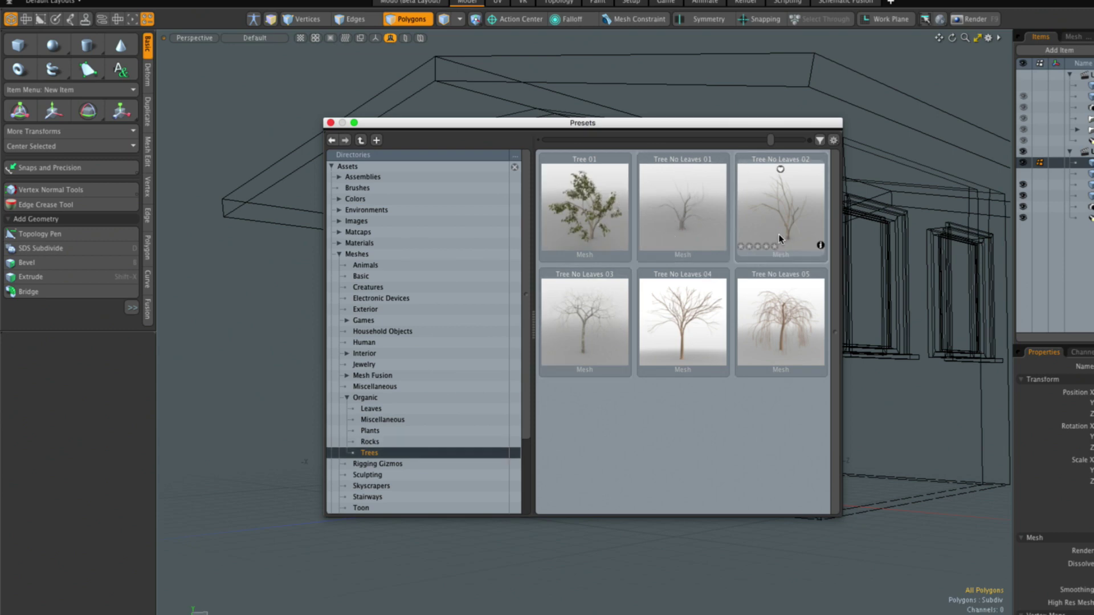
click(698, 204)
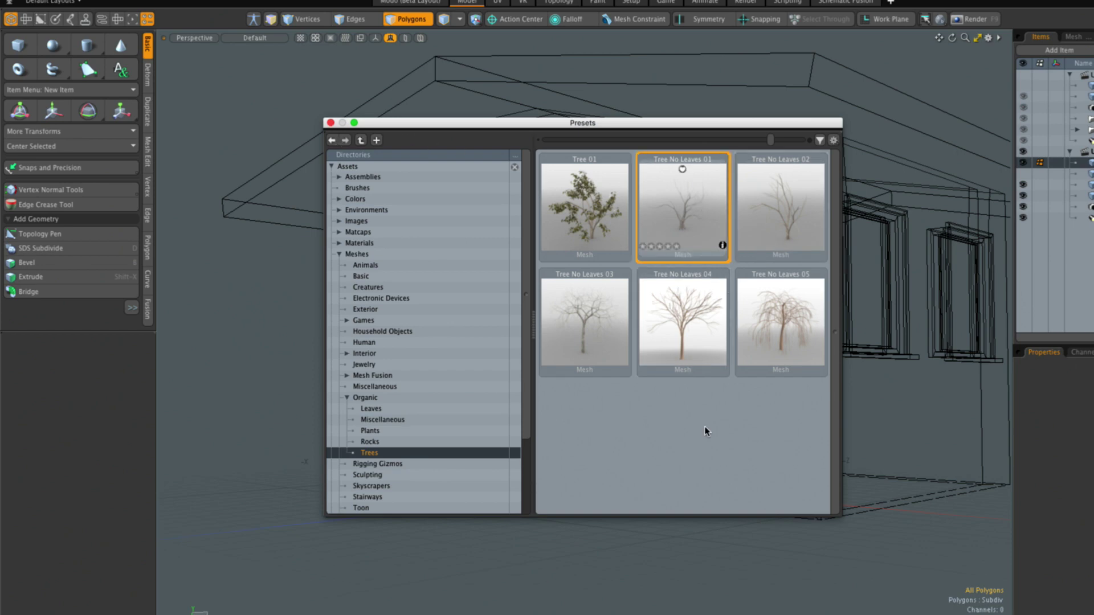
key(F6)
Move the leafless tree about 18'8" along Z, out of the house and past the dog
mouse_move(699, 425)
alt+mouse_down()
mouse_move(686, 442)
mouse_move(633, 448)
mouse_move(716, 424)
alt+mouse_up()
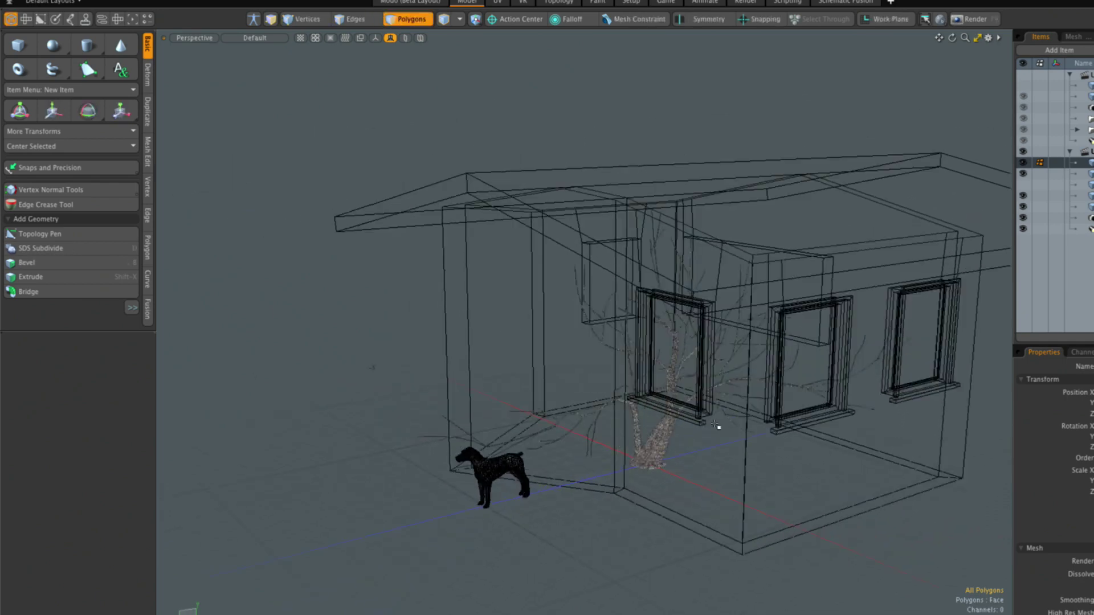
key(y)
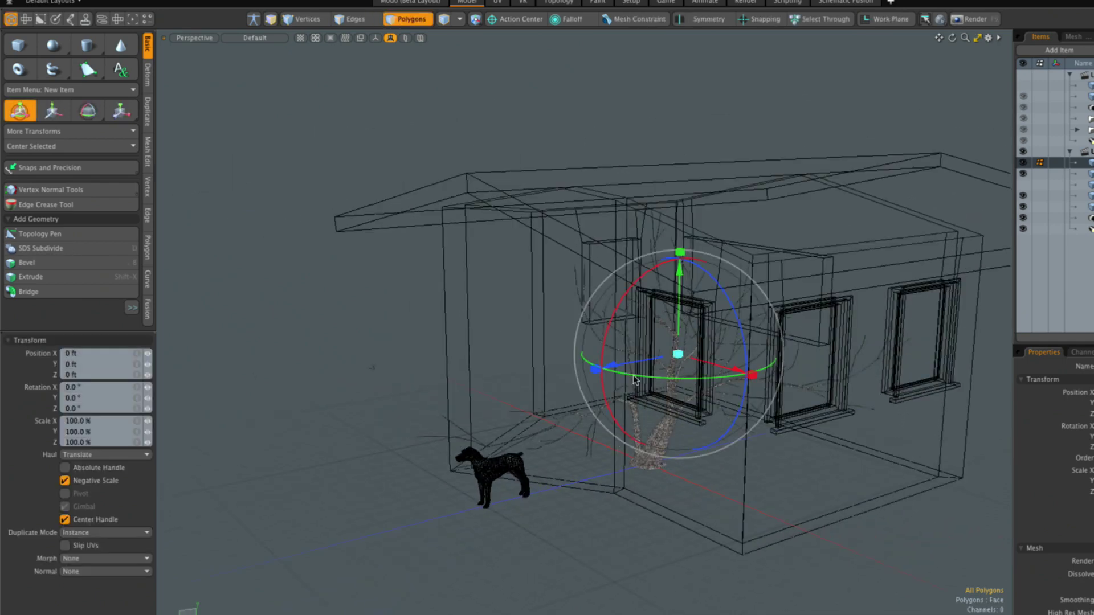
drag(632, 361, 200, 414)
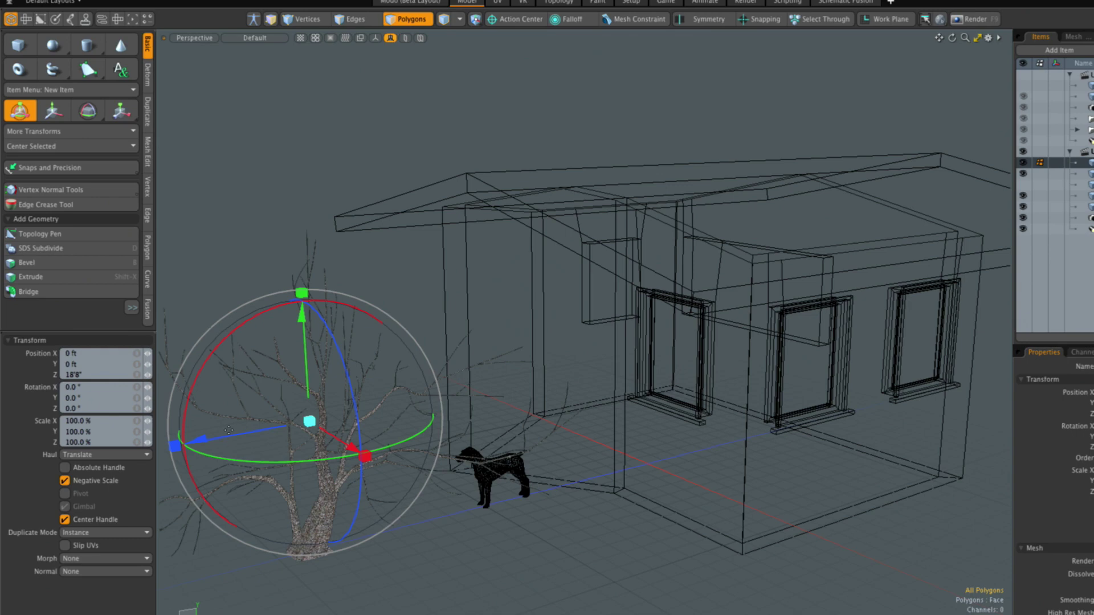
scroll(412, 400, down, 5)
alt+drag(412, 374, 302, 370)
Scale the leafless tree to about 104% in Y and 102% in Z, undoing one unwanted scaling attempt
key(r)
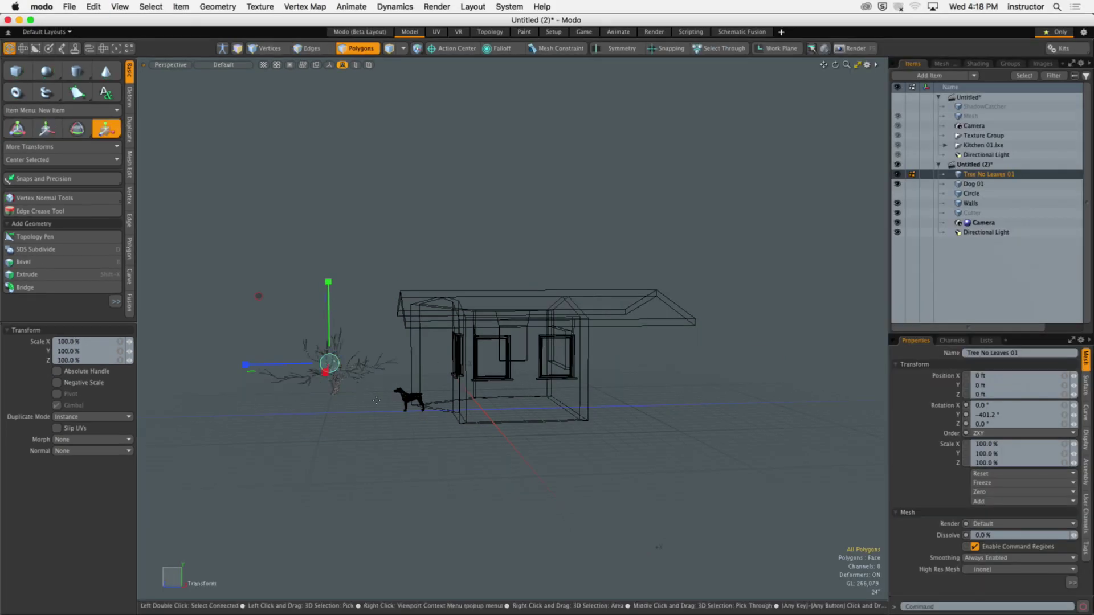
key(super+z)
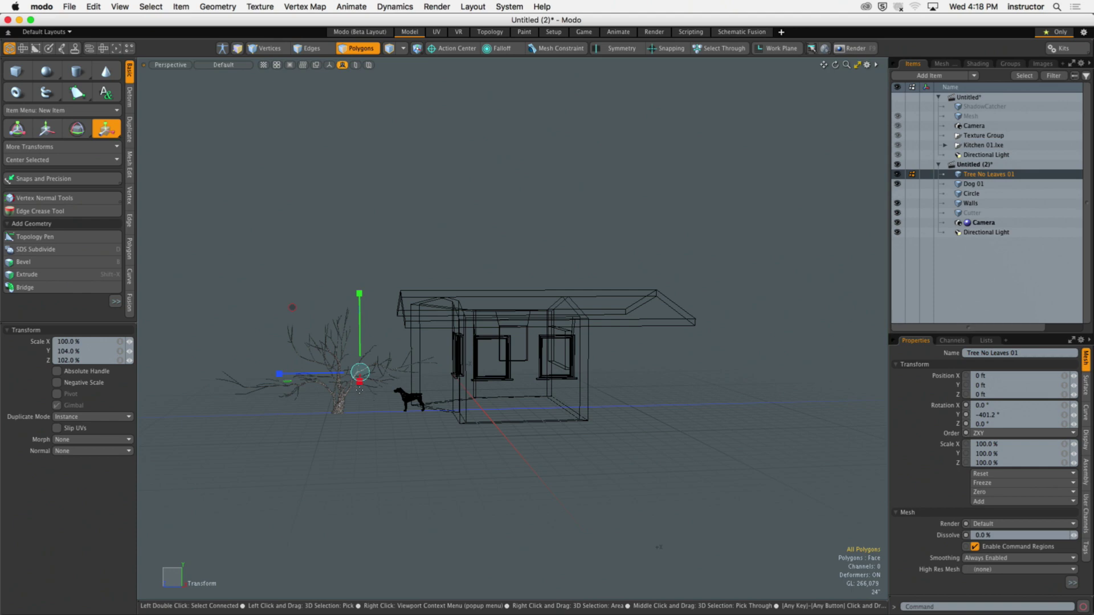
key(space)
alt+drag(410, 326, 424, 346)
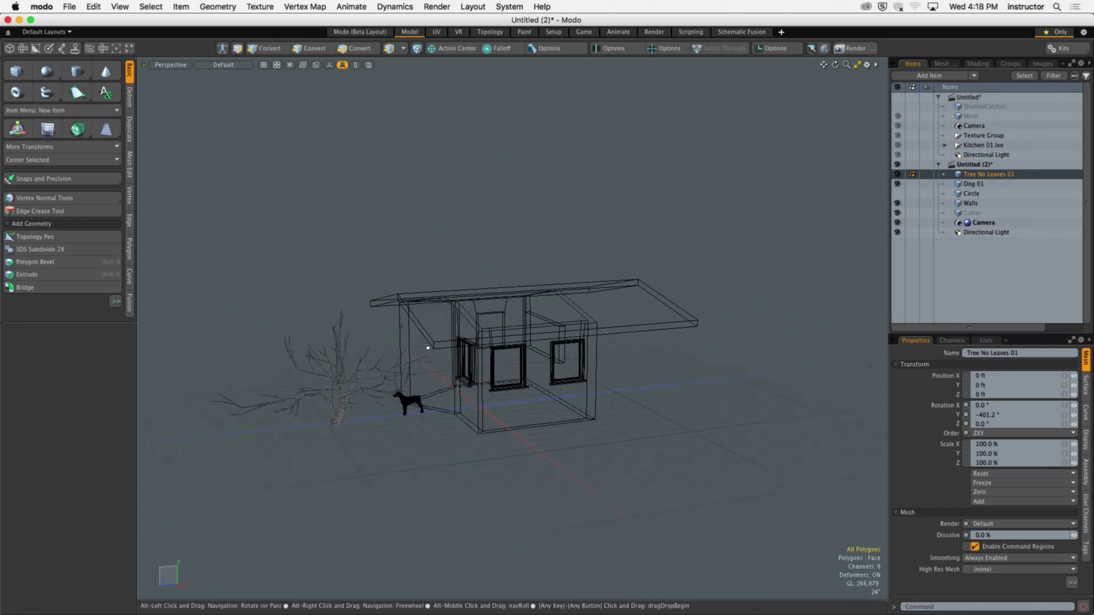
Switch to the Render layout to preview the house with the dog and tree
key(3)
alt+drag(402, 309, 461, 314)
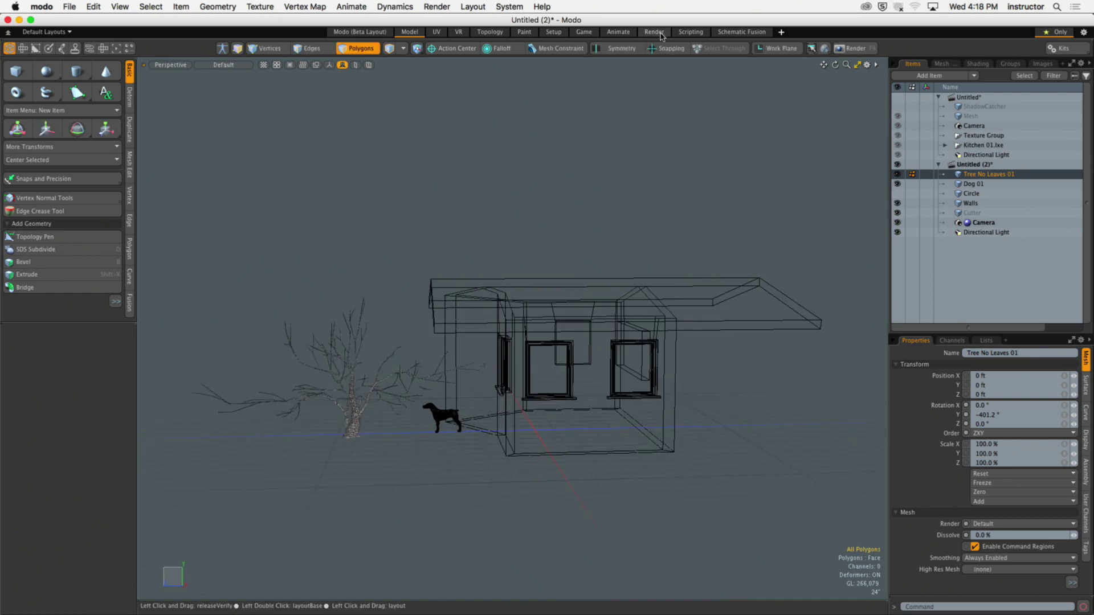
click(654, 32)
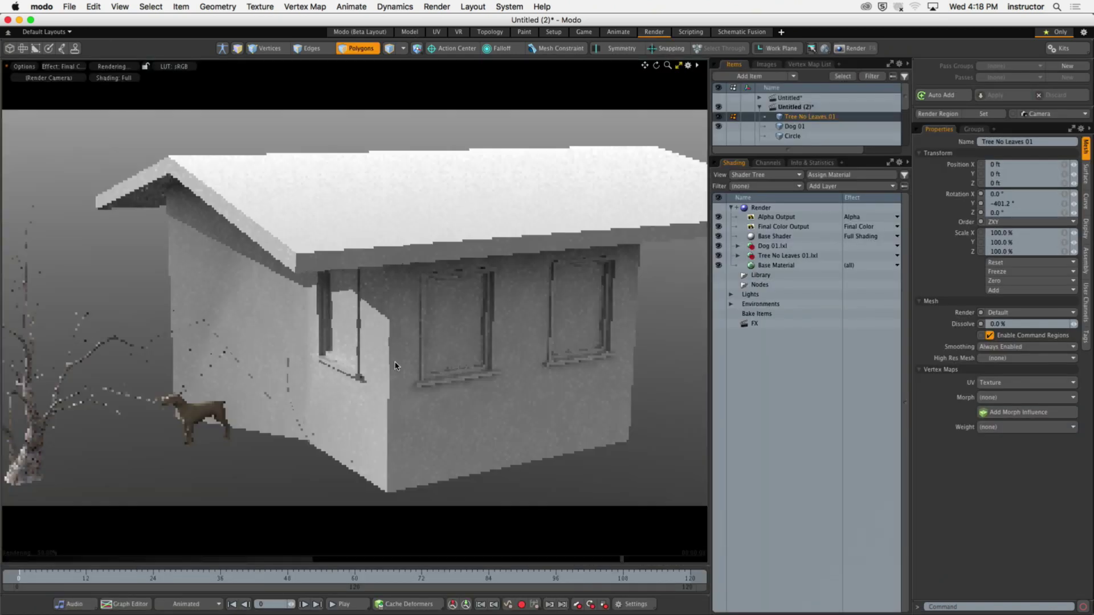
Reframe the render preview to show the whole tree beside the dog and house, and briefly open the preset browser
alt+drag(289, 384, 258, 378)
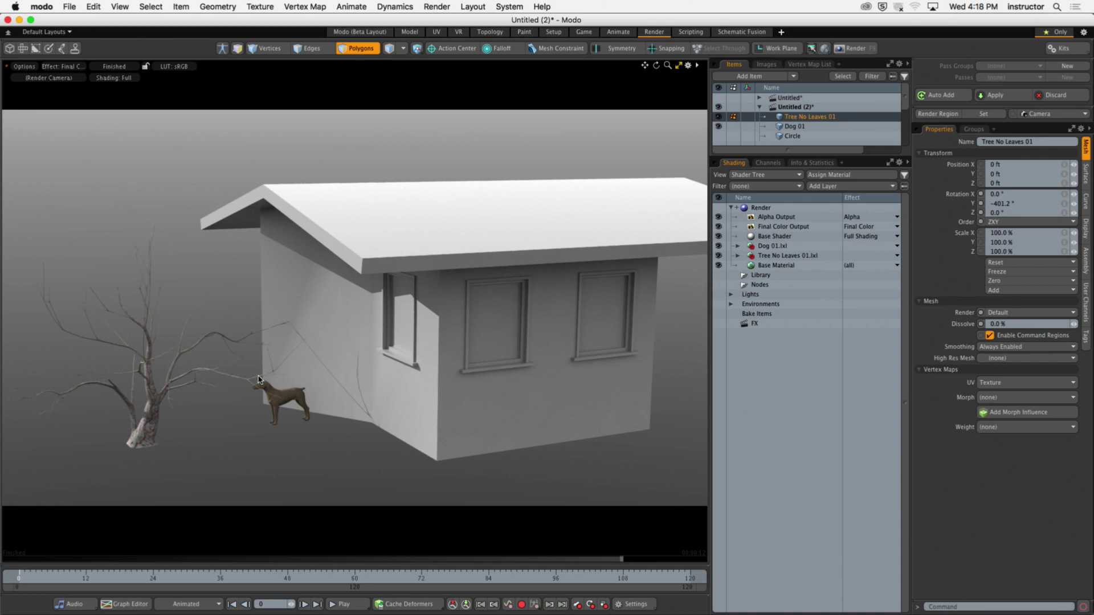
key(F6)
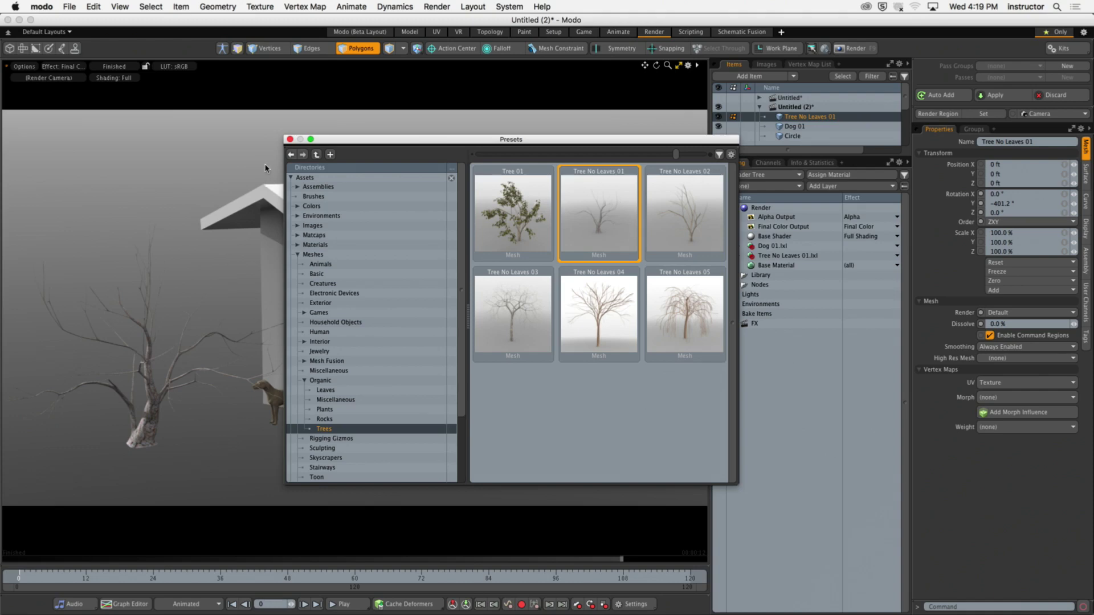
click(290, 139)
click(70, 6)
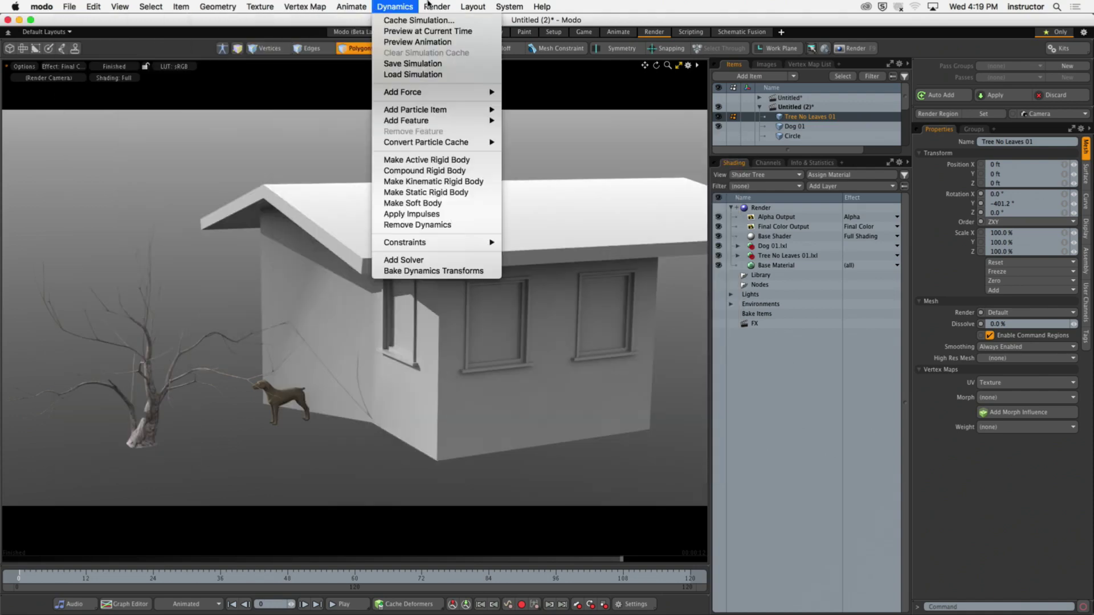
mouse_move(480, 7)
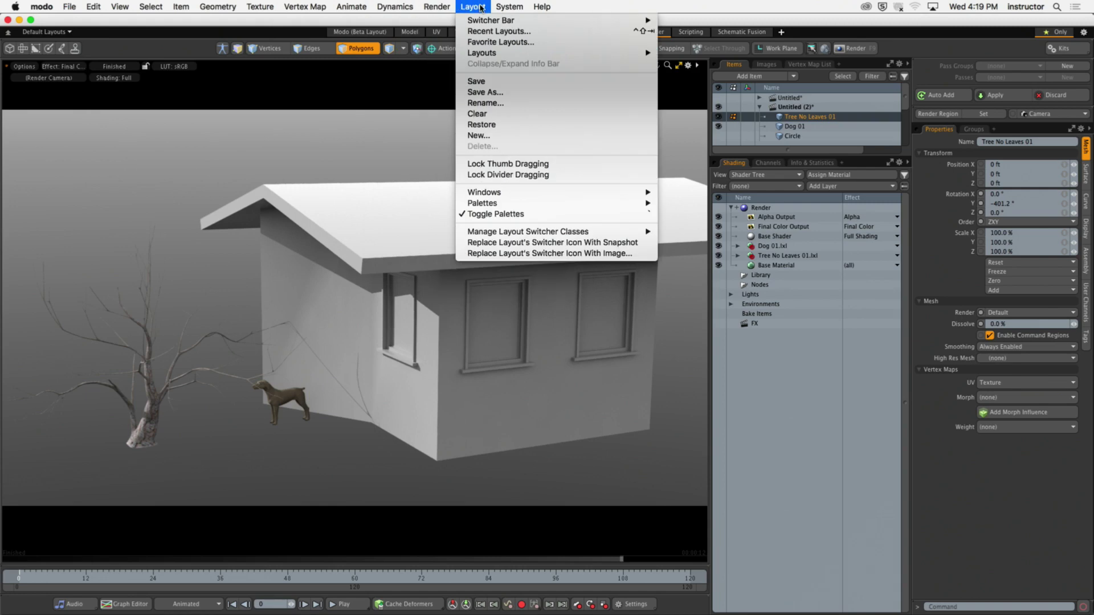
mouse_move(515, 7)
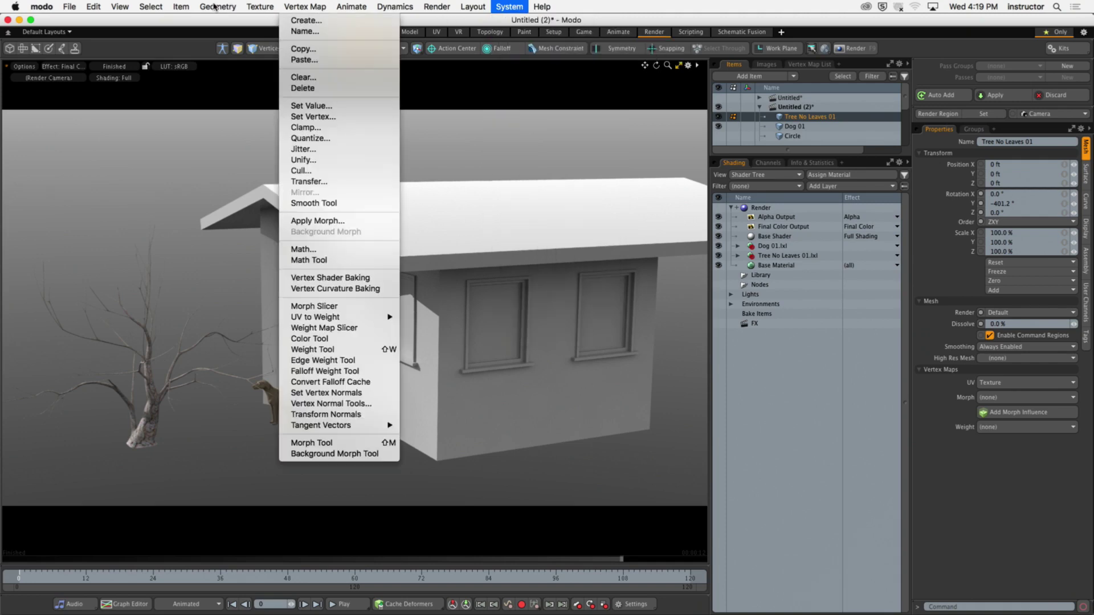
mouse_move(194, 6)
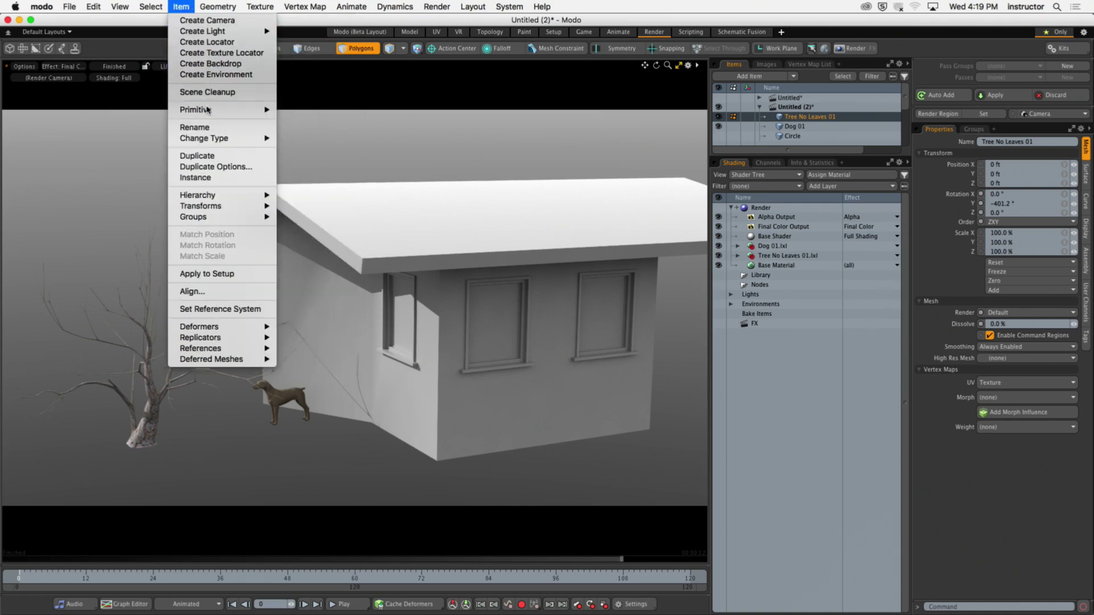
mouse_move(206, 112)
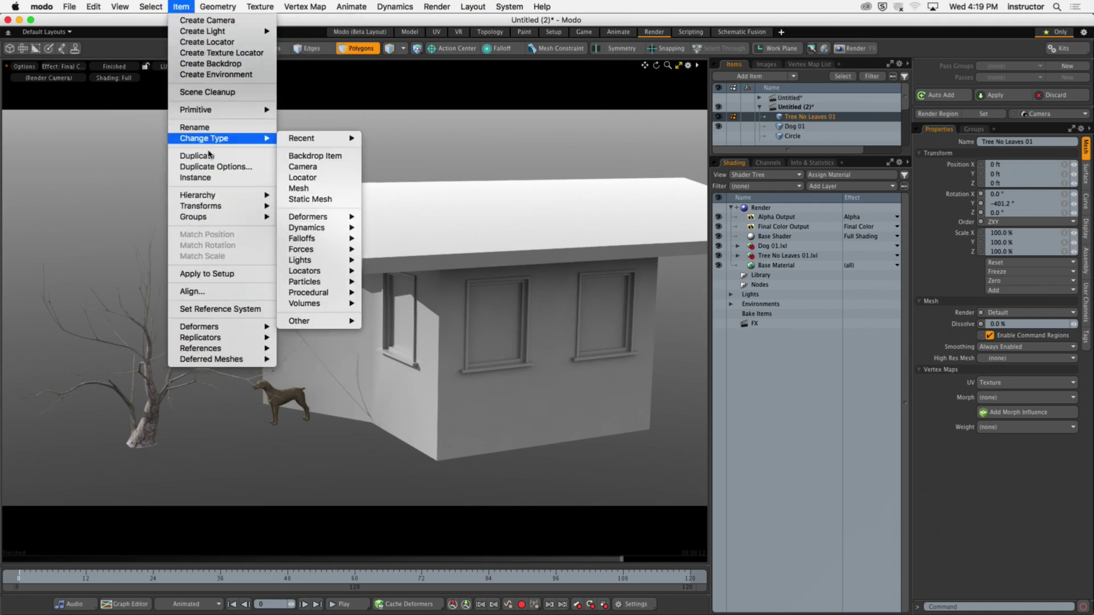
mouse_move(216, 196)
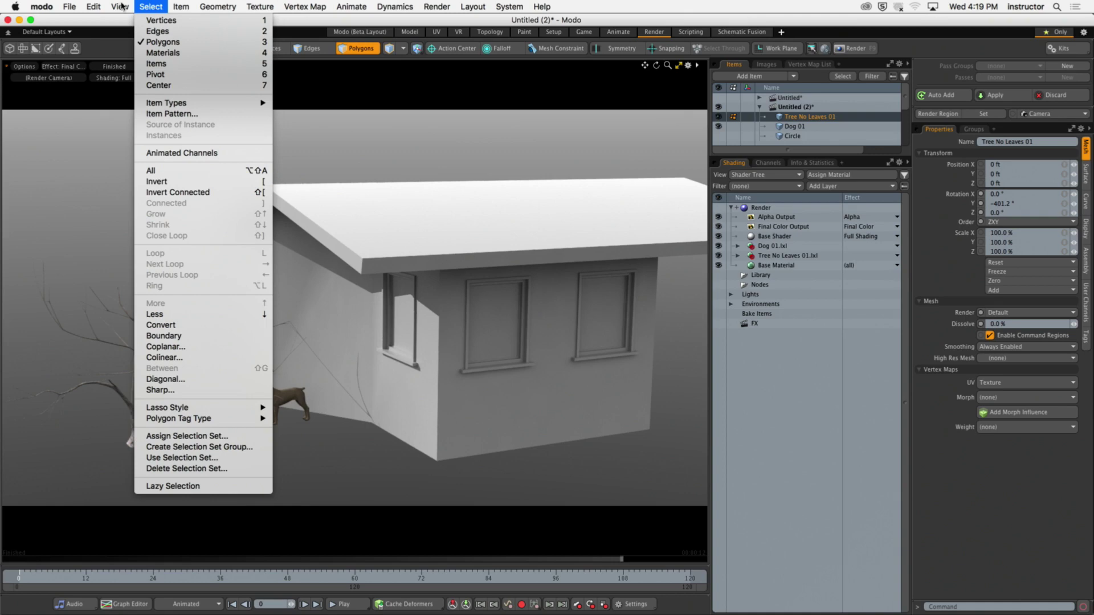
mouse_move(94, 8)
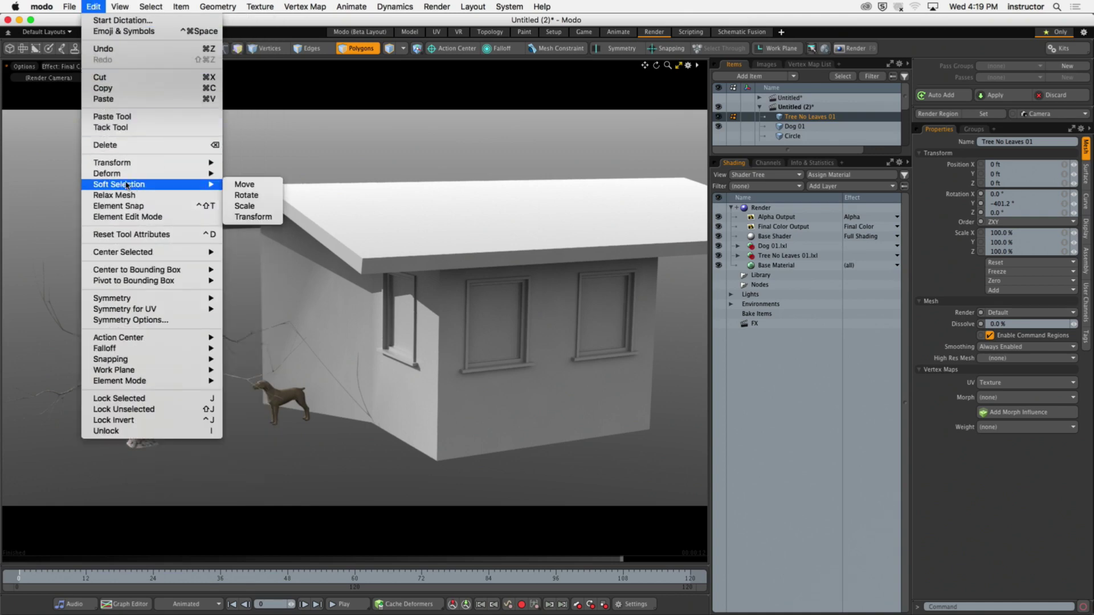
click(59, 185)
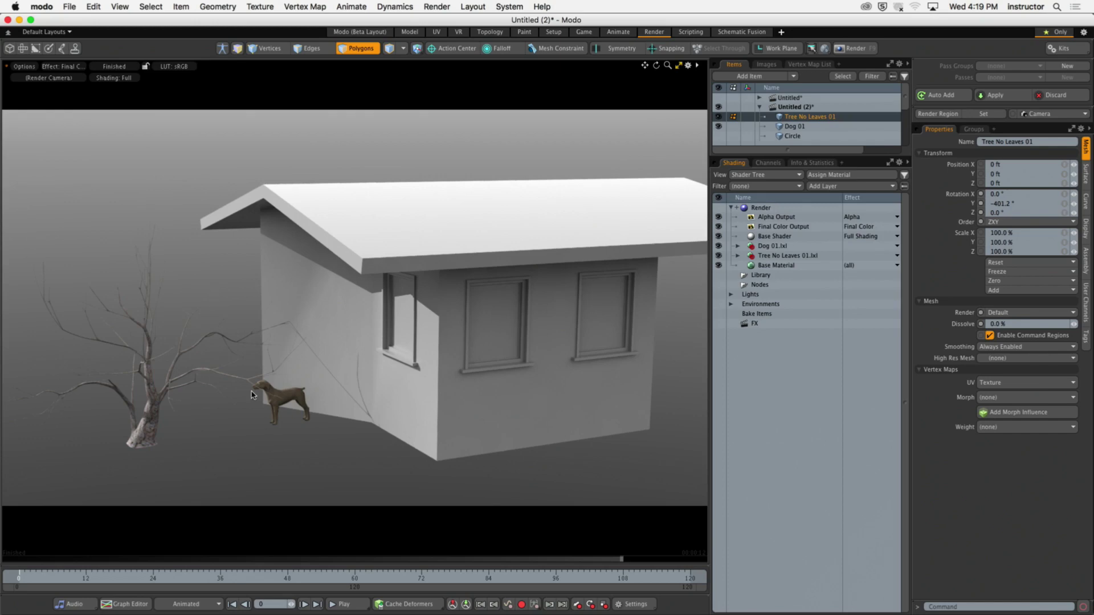
View the dog up close in the render preview and browse the Animals mesh presets
scroll(258, 408, up, 3)
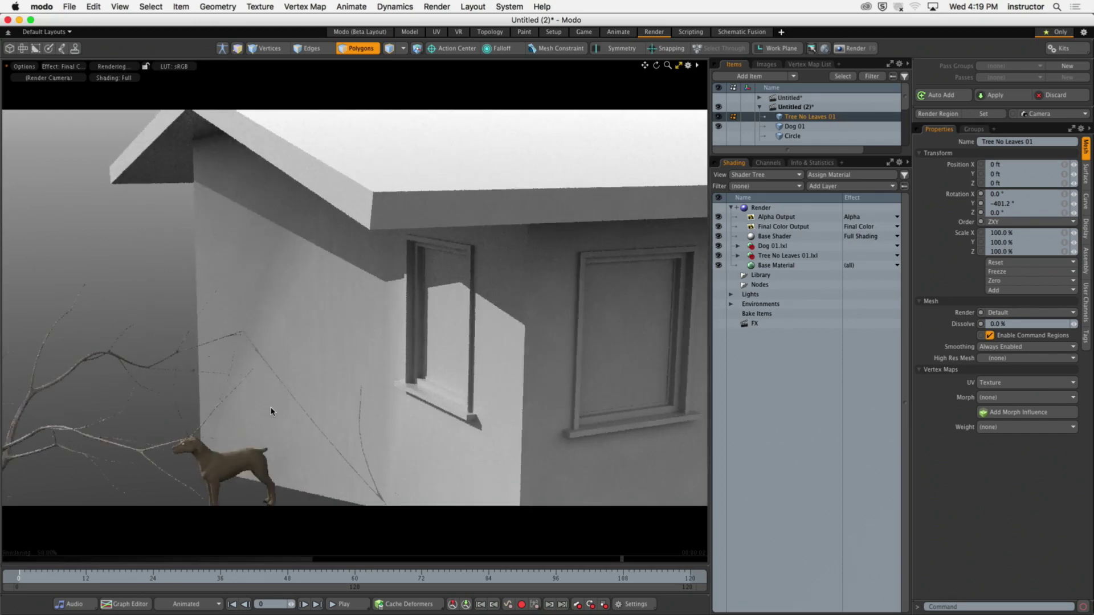
key(F6)
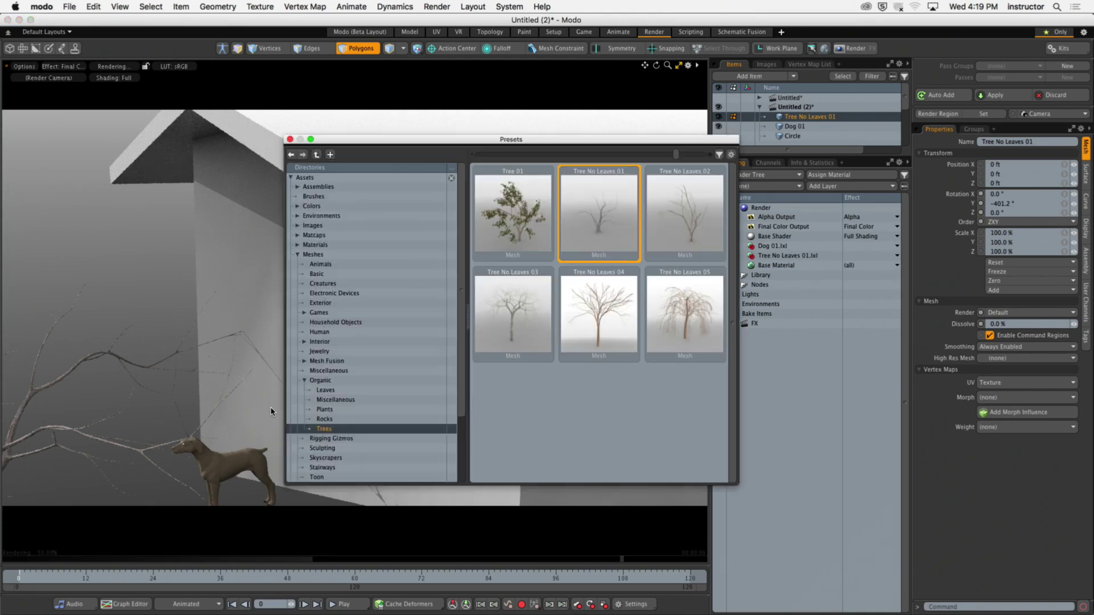
click(345, 264)
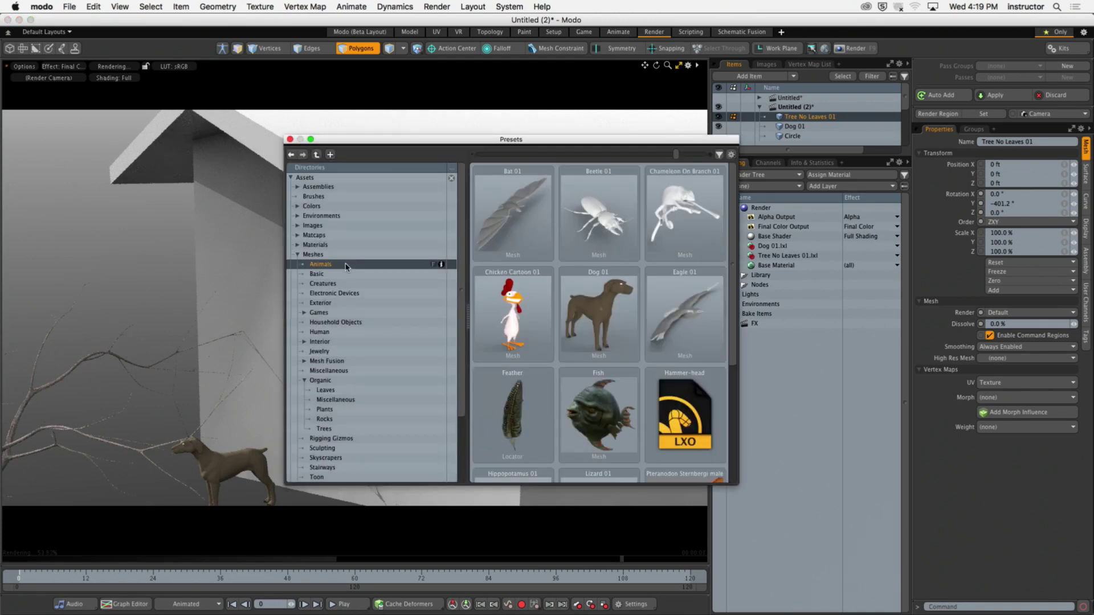